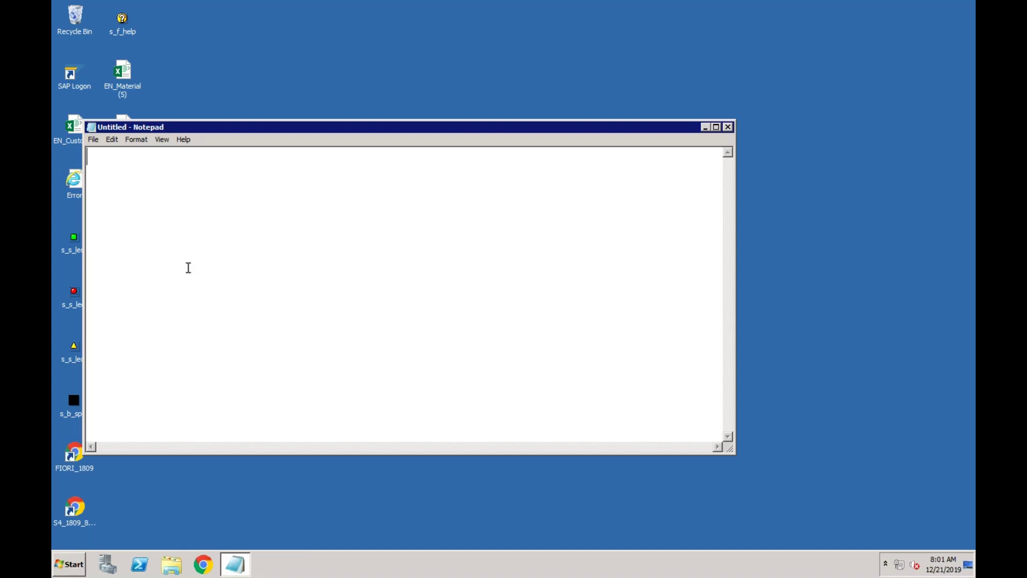
- List Cash Journal, Bank Reco, Foreign Currency Valuation, Customer as Vendor and Open Item Clearing on separate lines
type("Cash Journal")
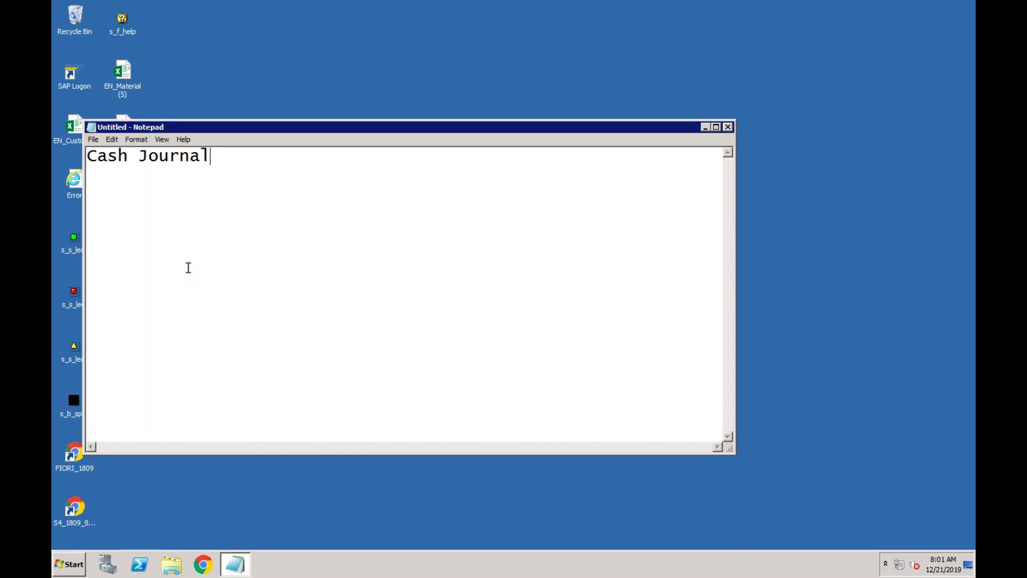
key("Return")
type("Bank Reco")
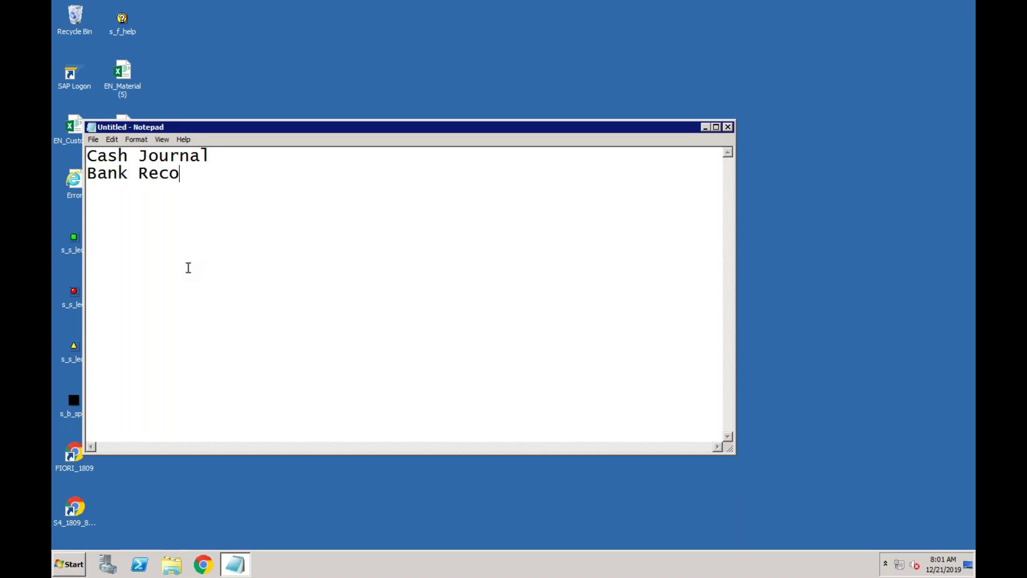
key("Return")
type("Foreign Currency Valu")
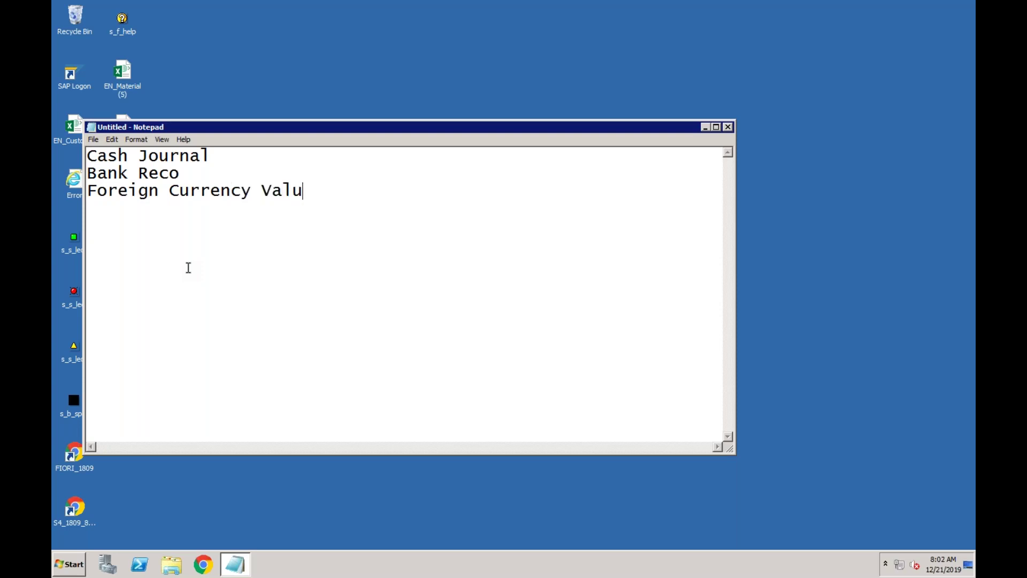
type("ation")
key("Return")
key("Return")
type("Cust")
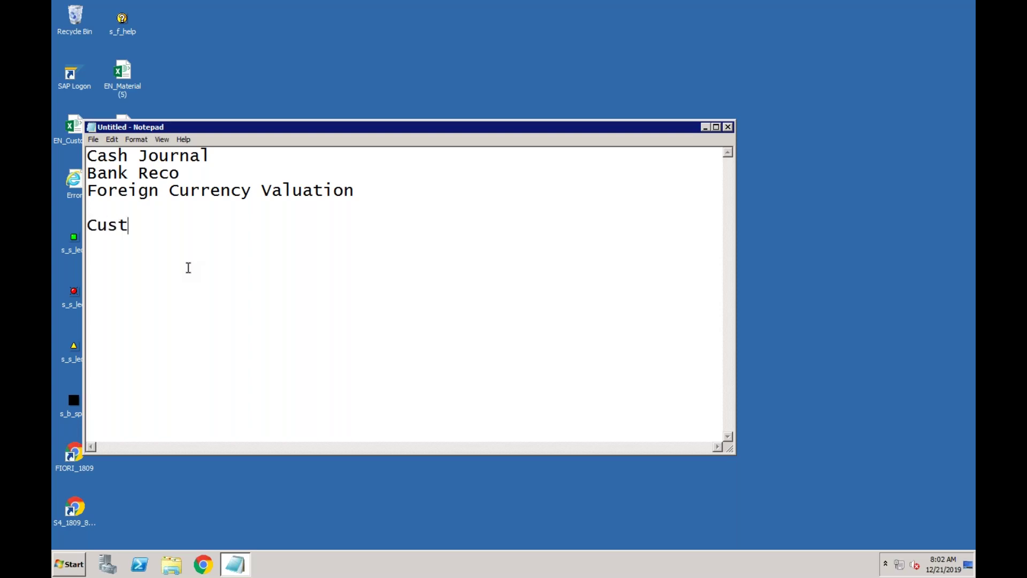
type("omer as V")
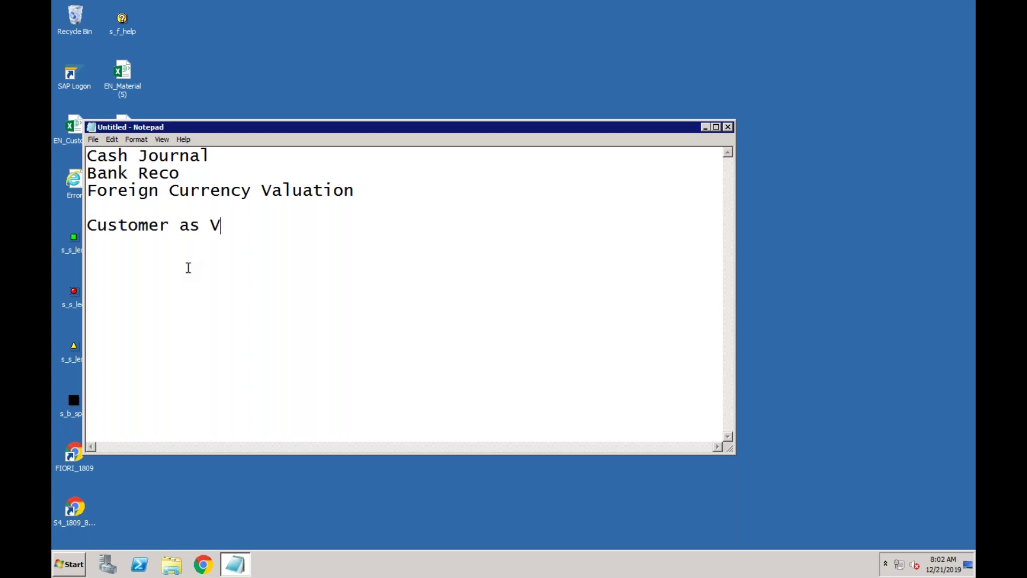
type("endor")
key("Return")
type("Op")
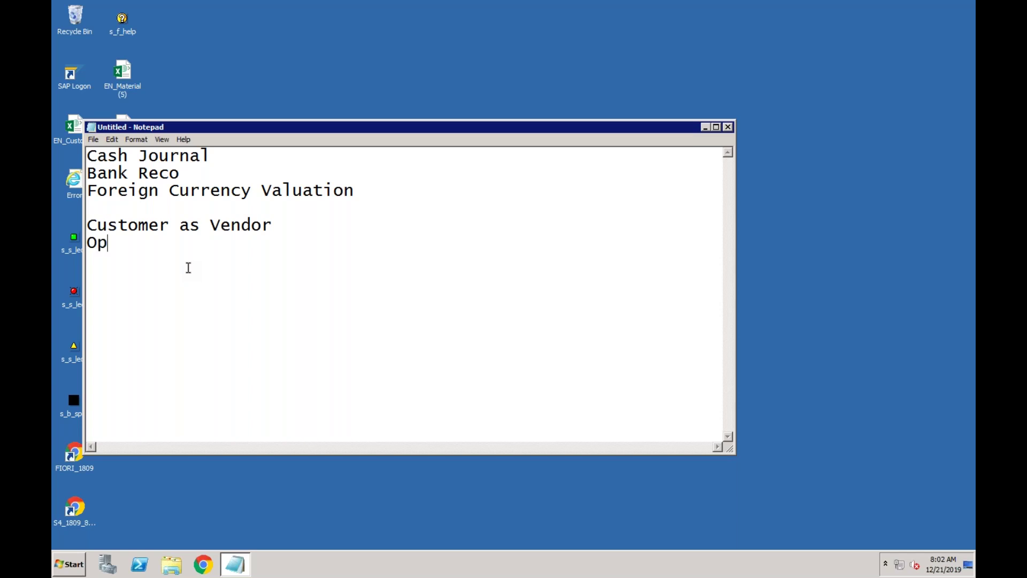
type("en Item Clearing")
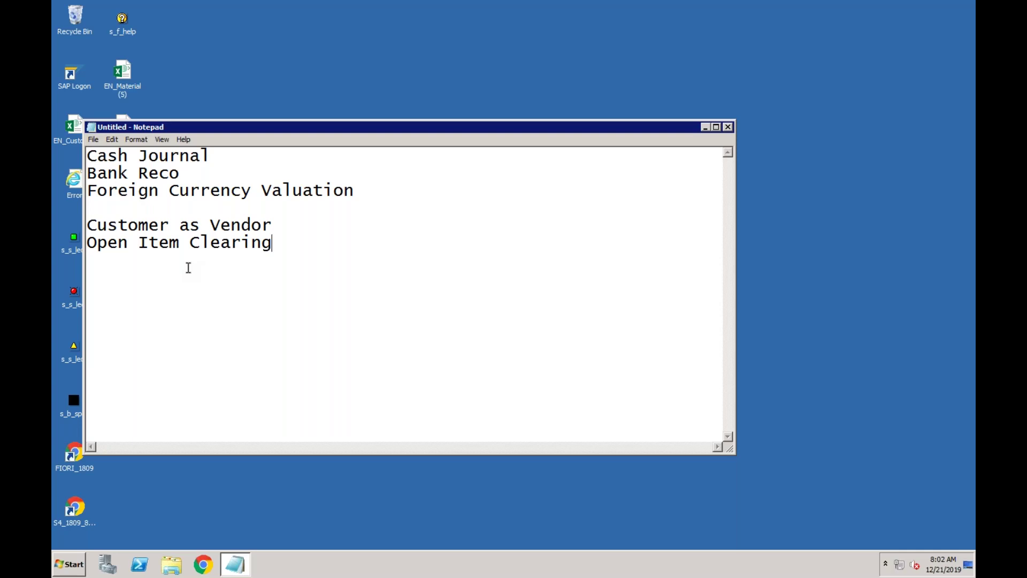
- Start SAP Logon from its desktop icon
left_click(235, 162)
left_click(187, 172)
left_click(360, 192)
left_click(68, 79)
double_click(68, 80)
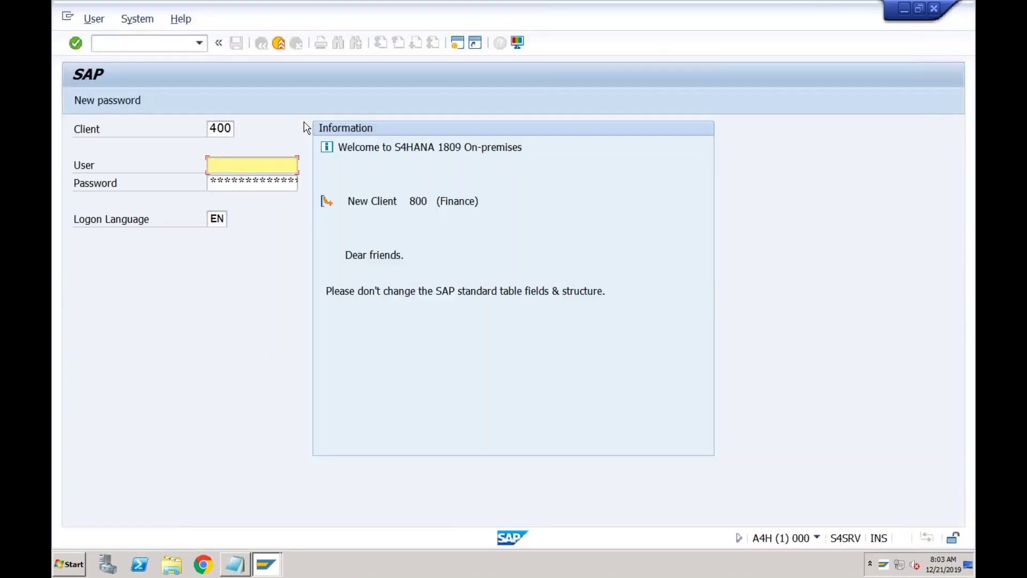
- Log on to client 800 with the saved user name and the account password
key("shift+Tab")
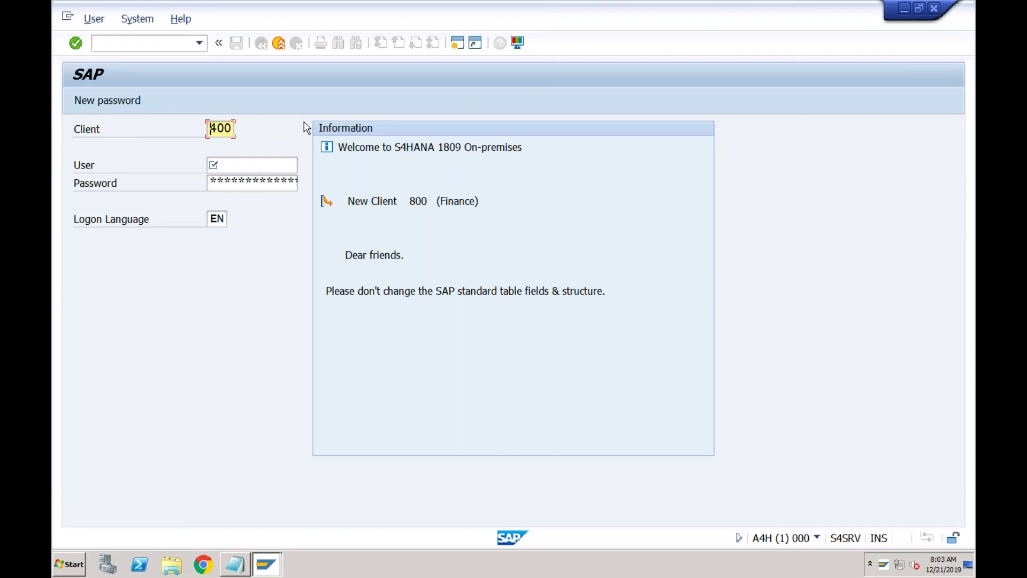
key("Right")
key("BackSpace")
type("8")
key("Tab")
key("Down")
key("Tab")
type("*********")
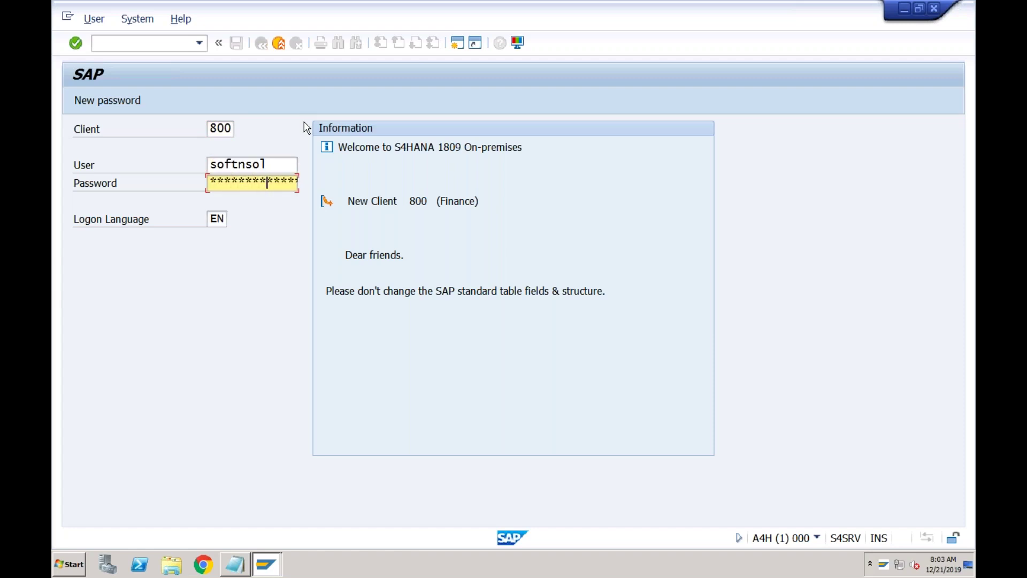
key("Return")
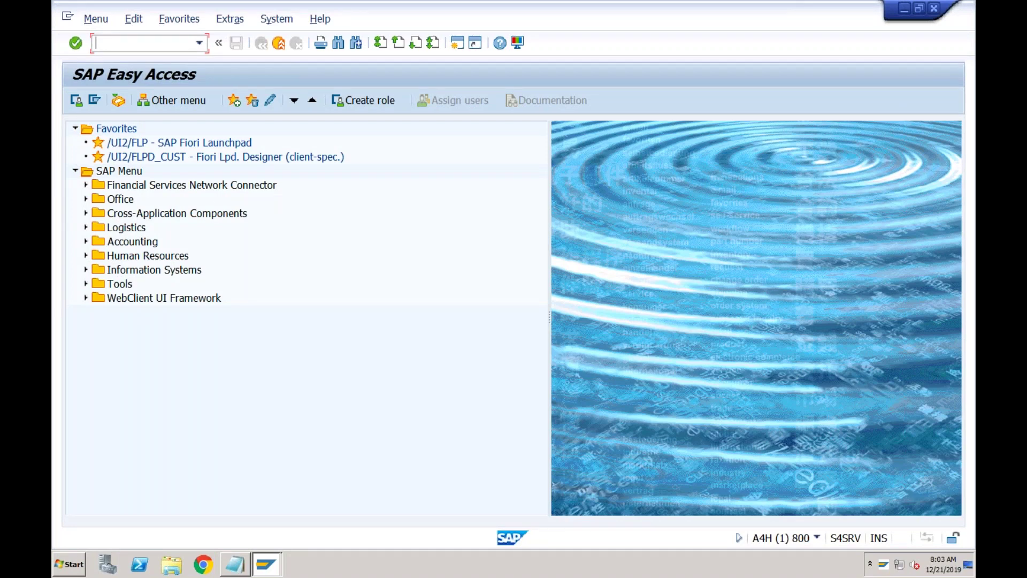
left_click(270, 158)
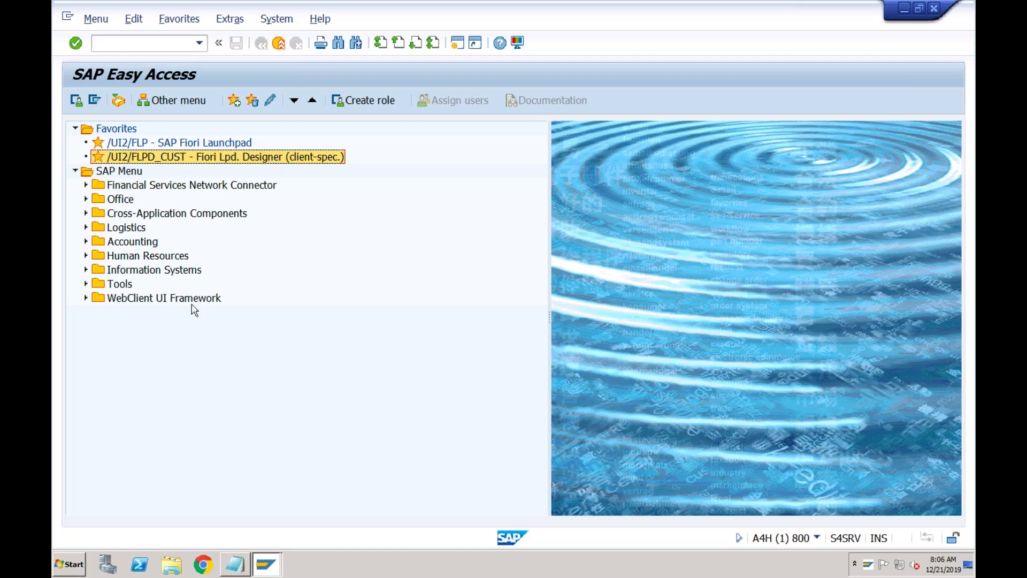
- Under Cash Journal, add indented 'How many Petty Cash Boxes they have?' and 'What are the differnet business transactions they do'
left_click(235, 564)
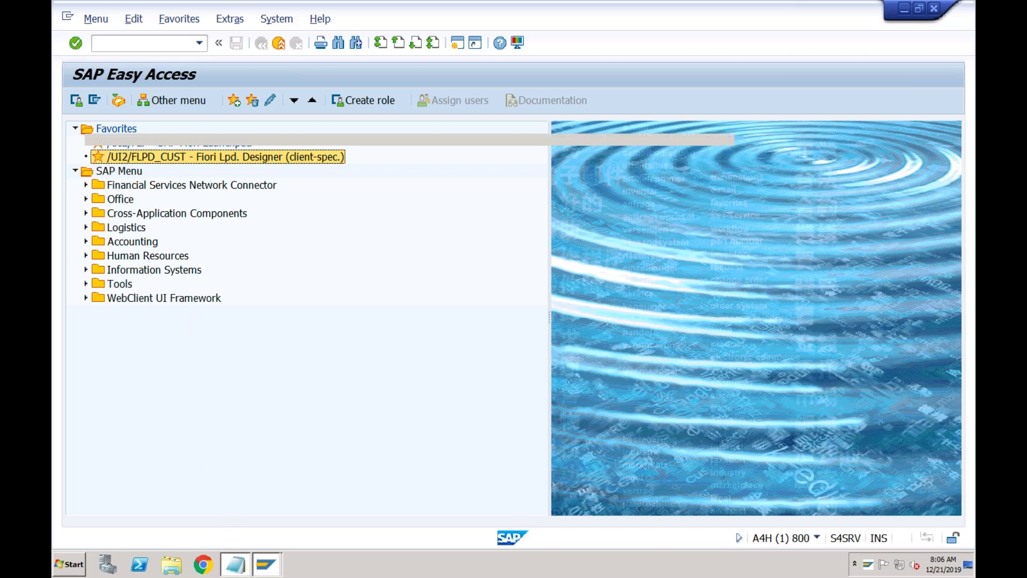
left_click(223, 161)
key("Return")
key("Return")
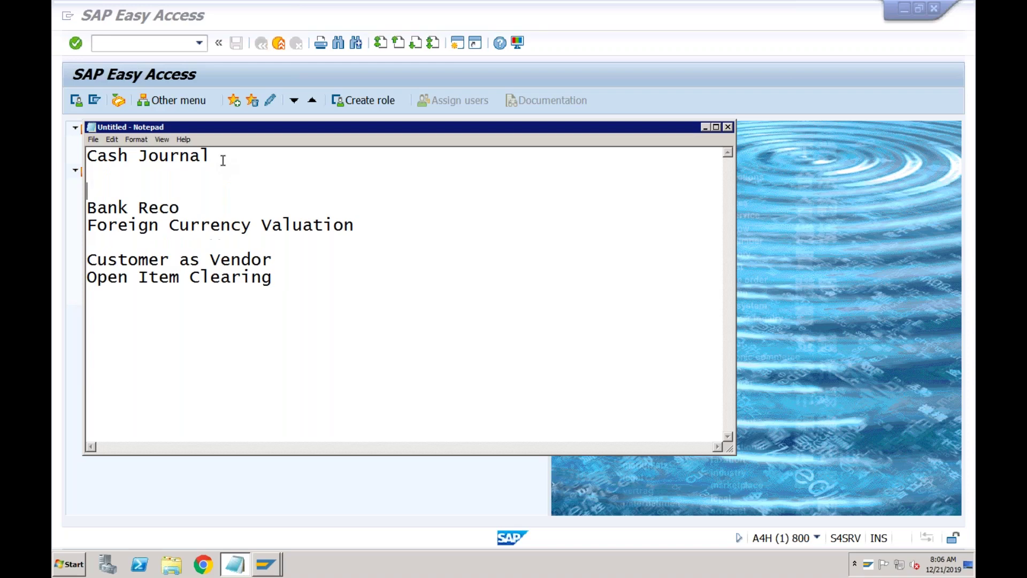
key("Tab")
type("How many Petty Cash Boxes they have")
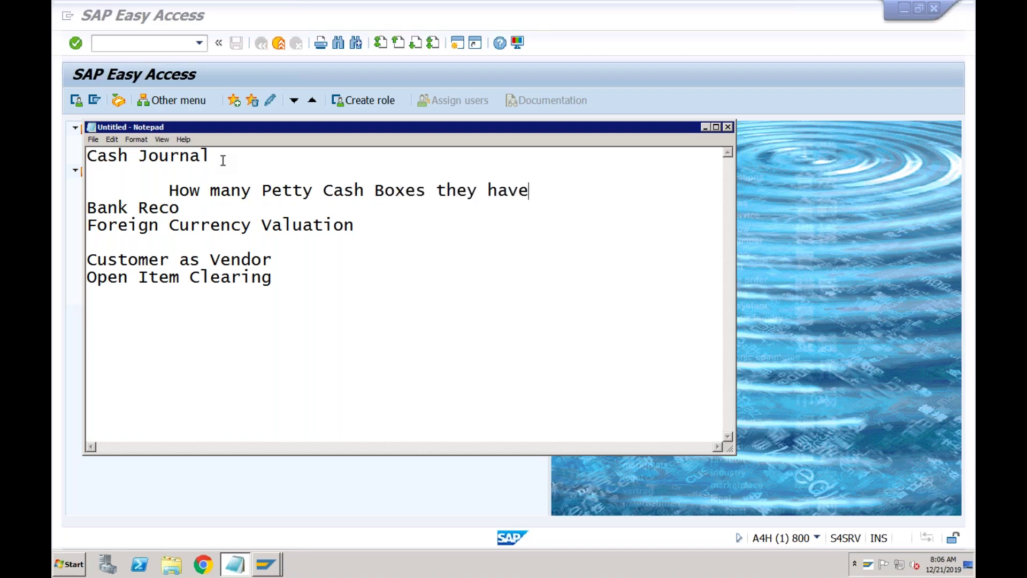
type("?")
key("Return")
key("Tab")
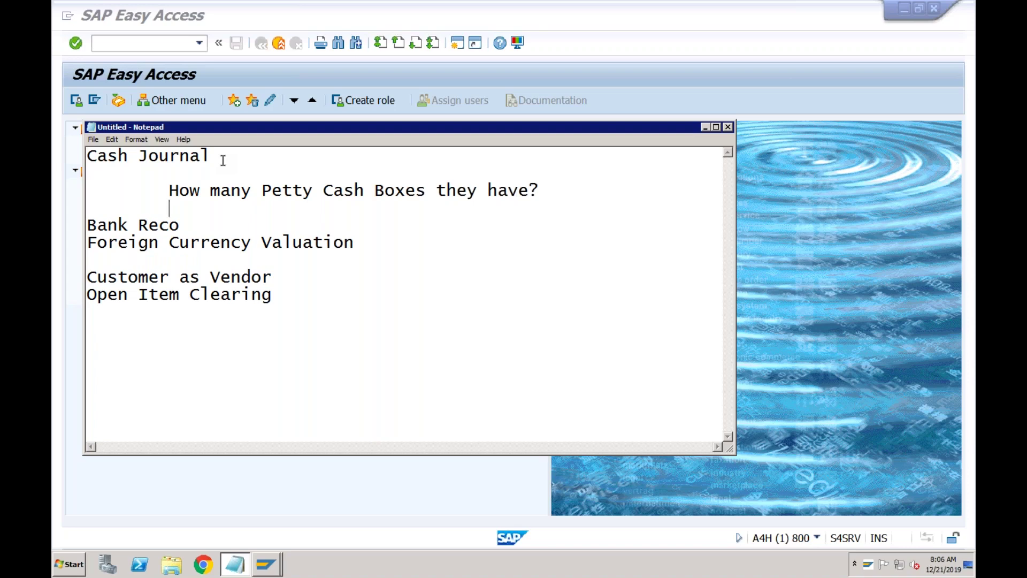
type("What are the dif")
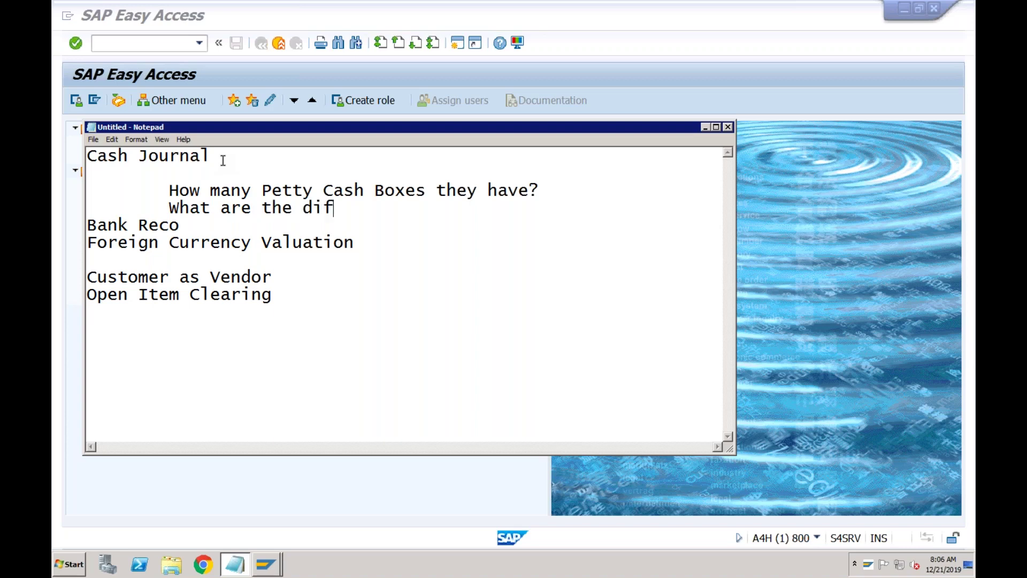
type("fernet business tr")
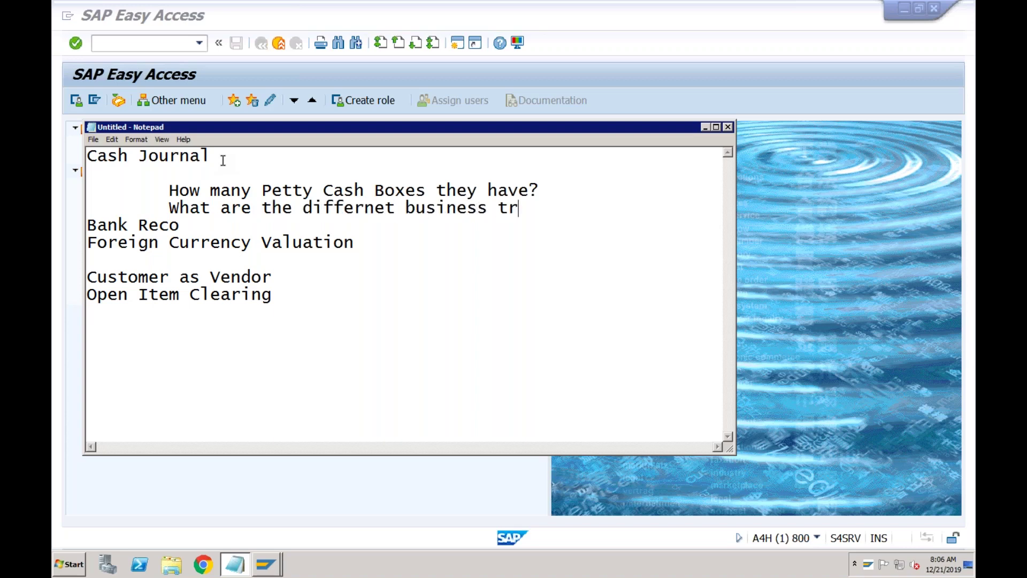
type("ansactions")
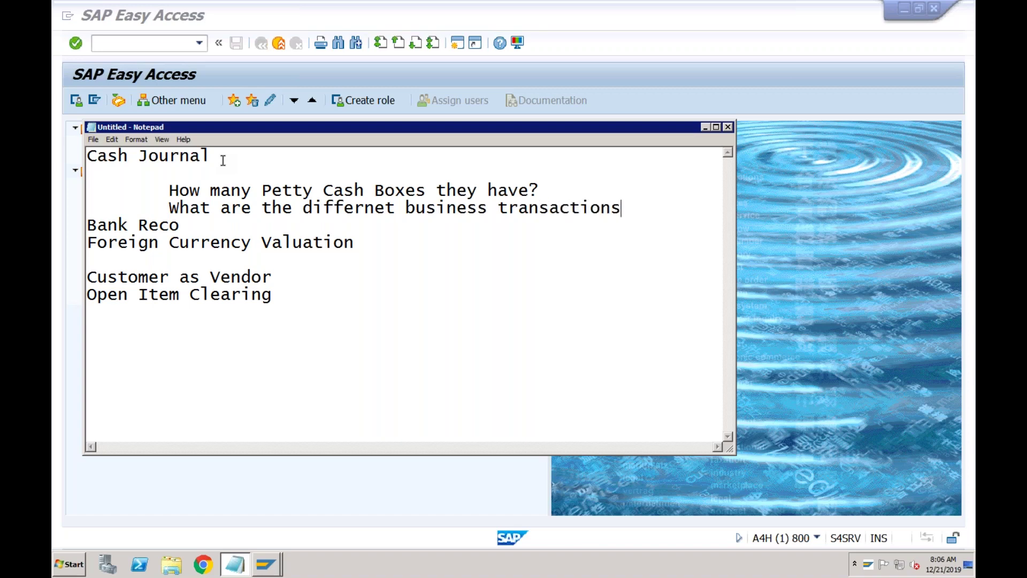
type(" they do")
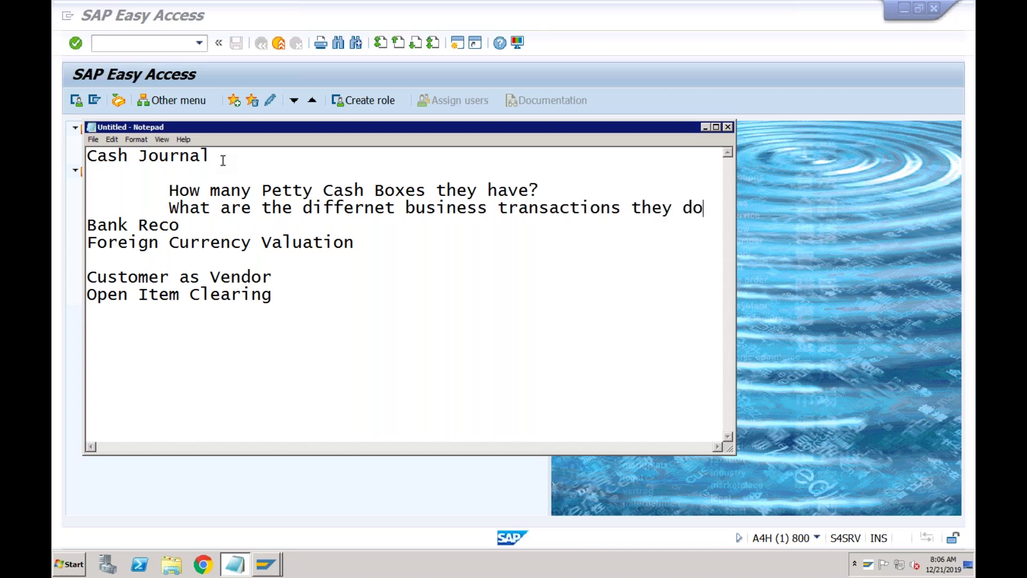
key("Return")
key("Return")
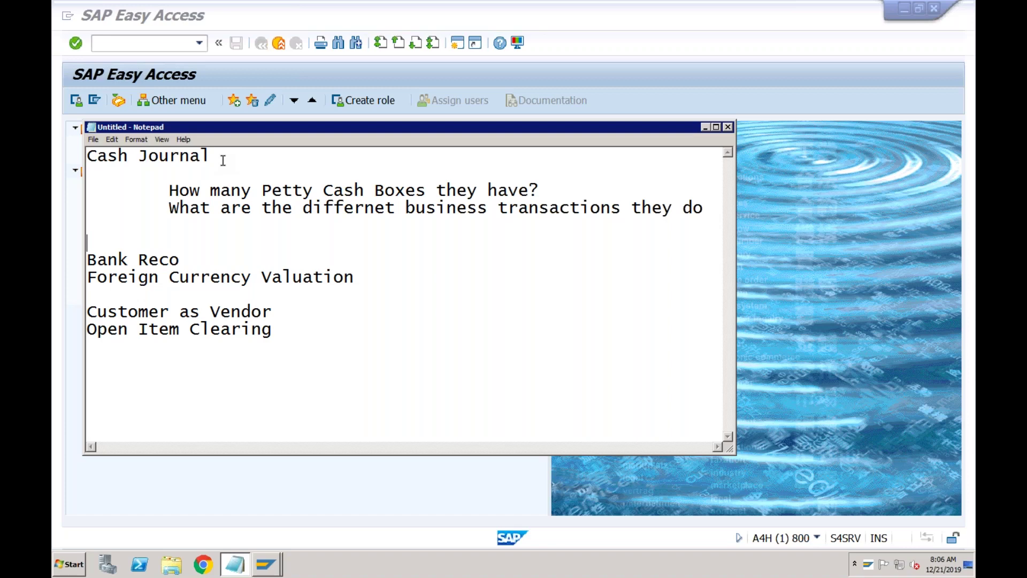
- Review the Cash Journal questions in Notepad, then minimize it
left_click(460, 186)
left_click(230, 157)
left_click(334, 189)
left_click(436, 191)
left_click(707, 209)
left_click(704, 127)
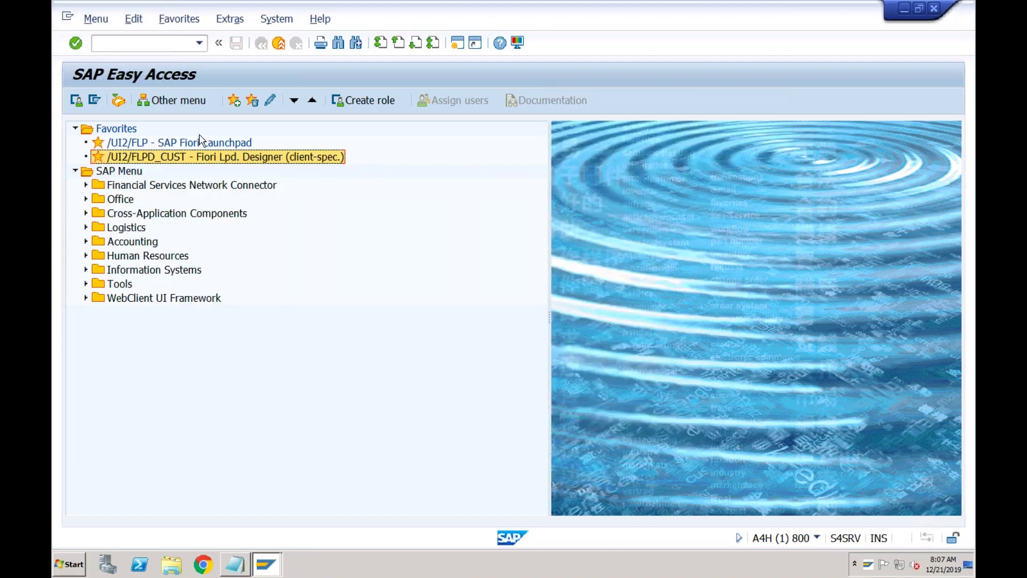
- Run spro for customizing, then open a new session and enter fbcj
left_click(176, 47)
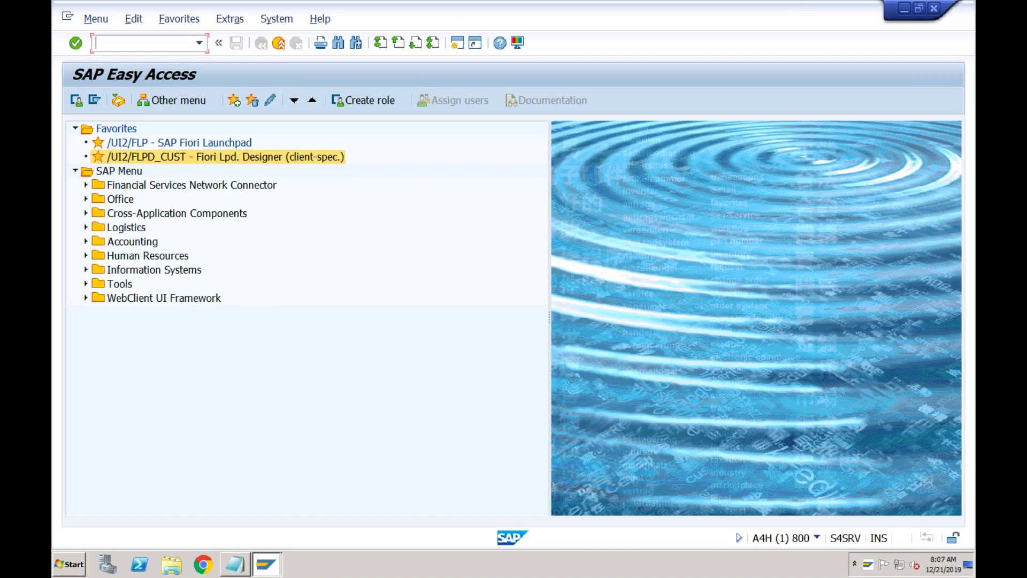
type("spro")
key("Return")
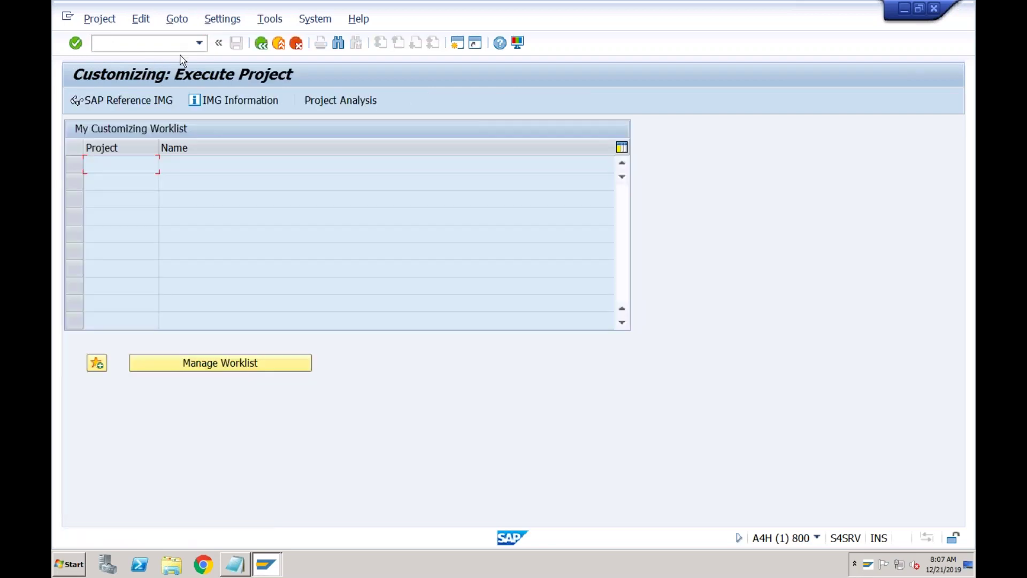
left_click(457, 46)
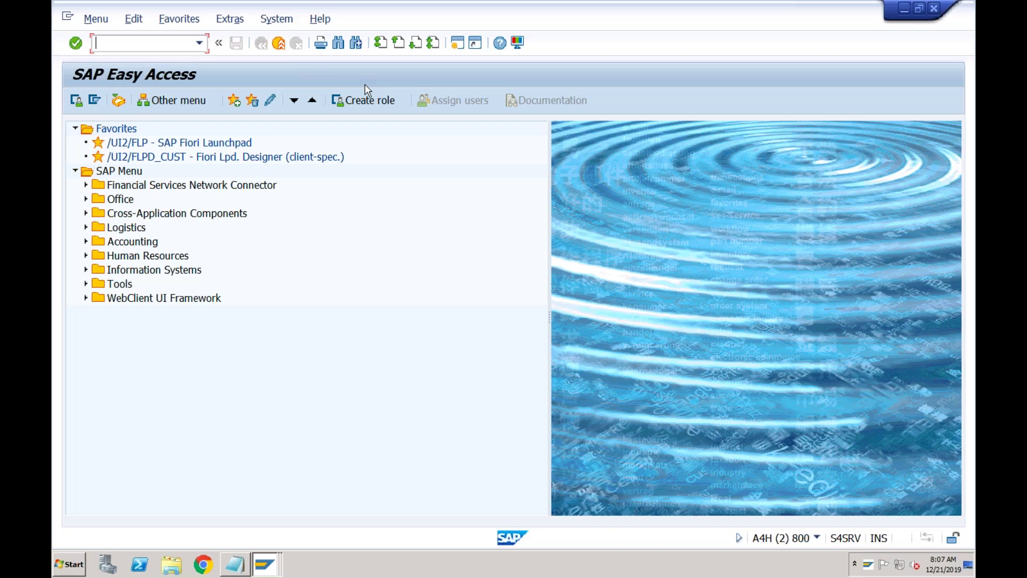
type("fbcj")
- Expand Accounting > Financial Accounting > Banks > Outgoings and select FBCJ - Cash Journal
left_click(86, 241)
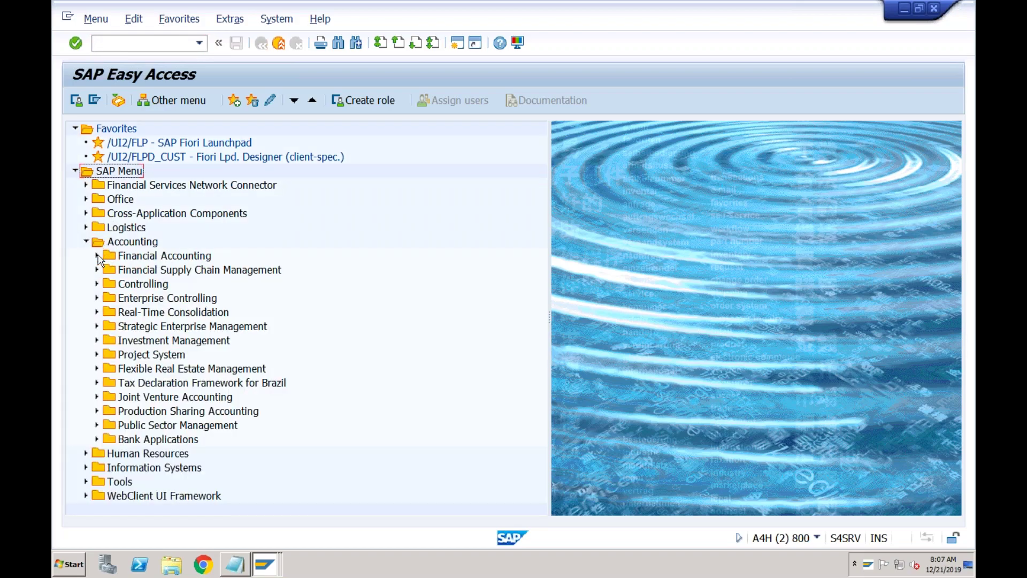
left_click(97, 257)
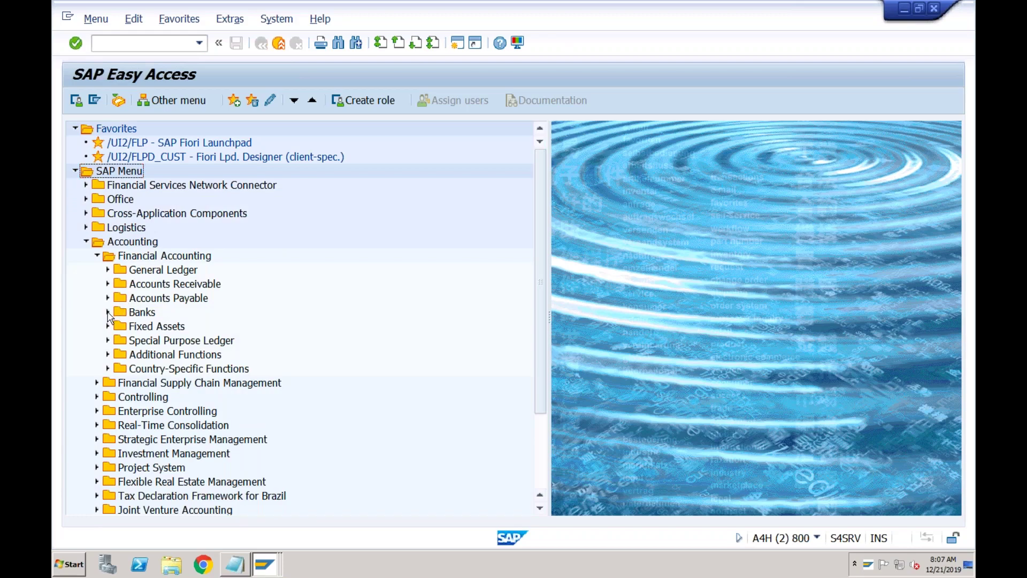
left_click(108, 313)
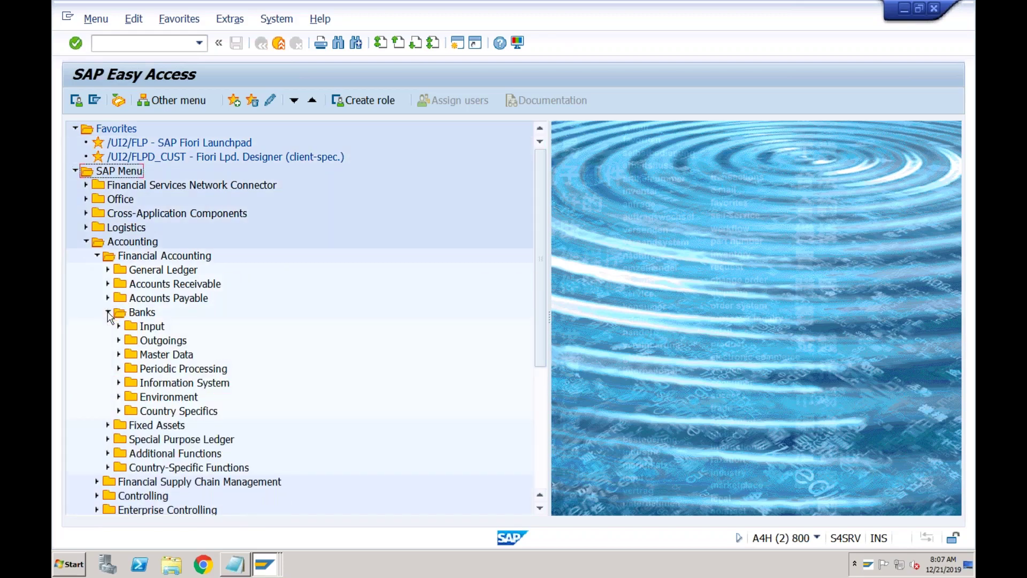
left_click(120, 341)
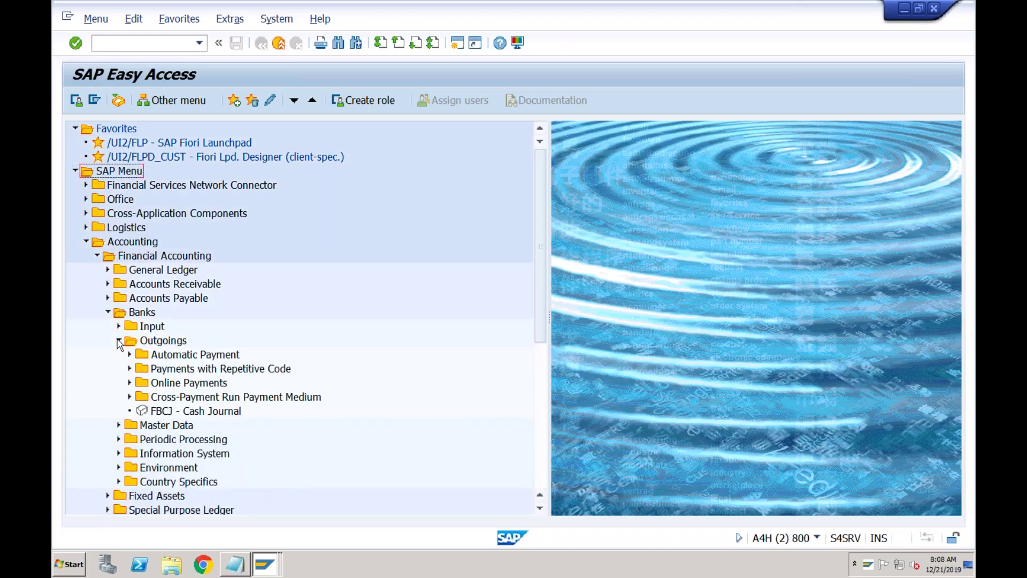
left_click(159, 411)
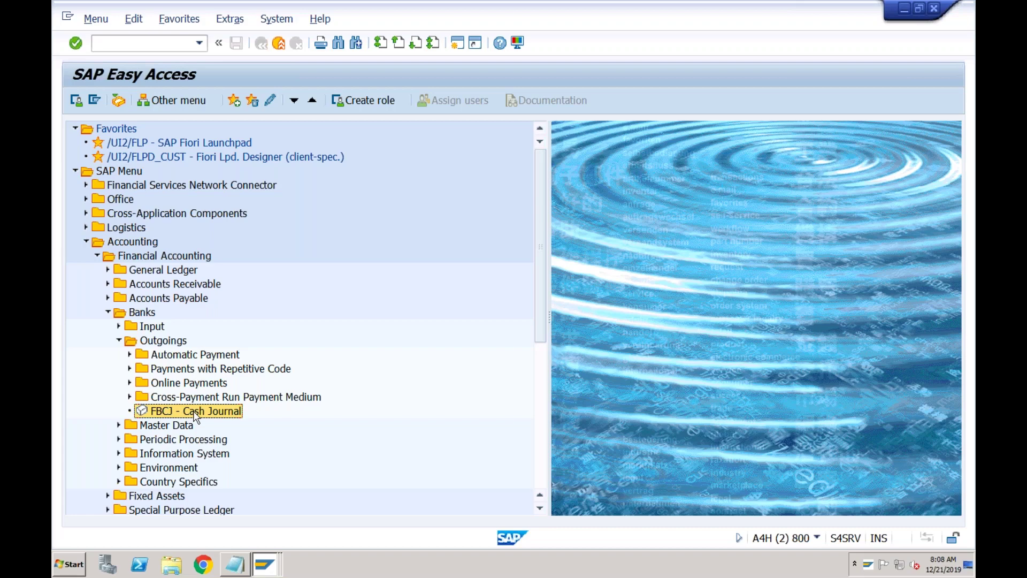
- Launch FBCJ, enter company code ABCI and search its existing cash journals
double_click(195, 412)
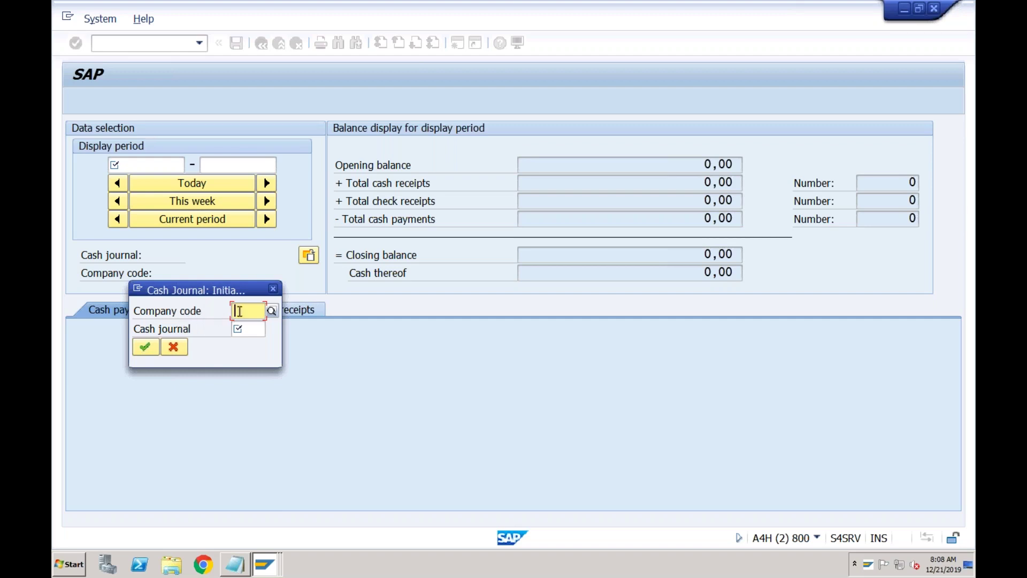
left_click(243, 329)
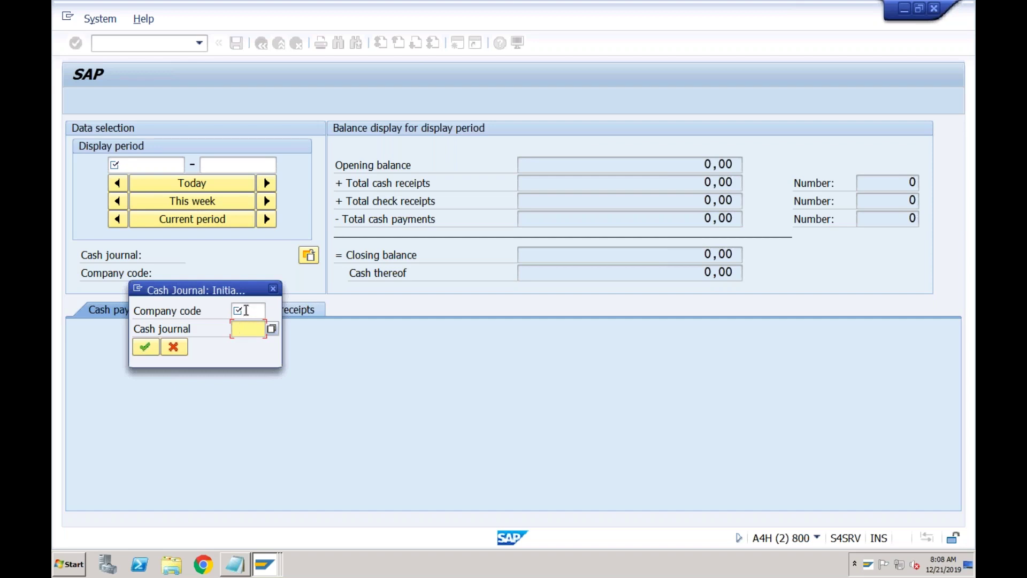
left_click(244, 310)
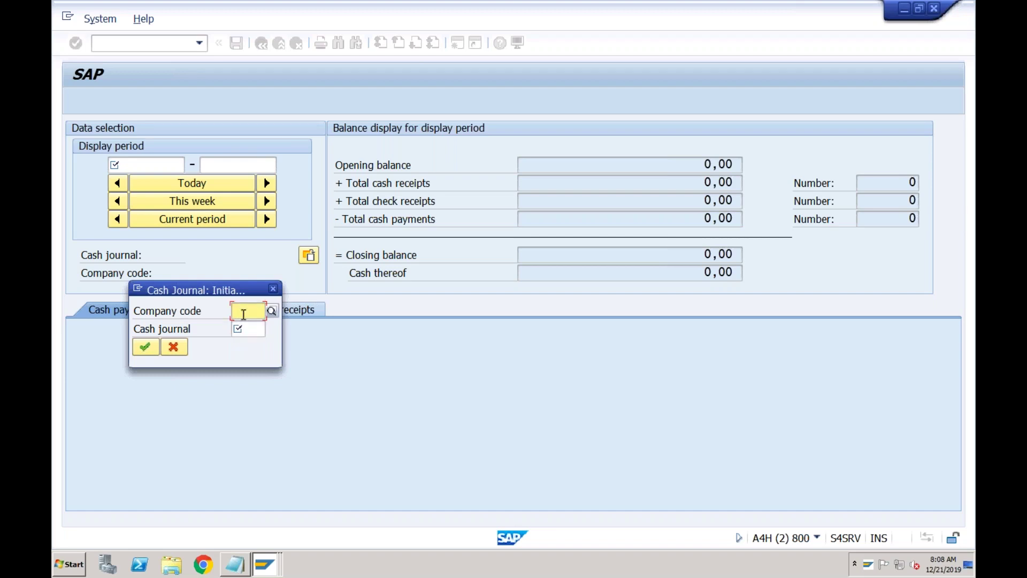
left_click(239, 328)
left_click(243, 309)
type("abc")
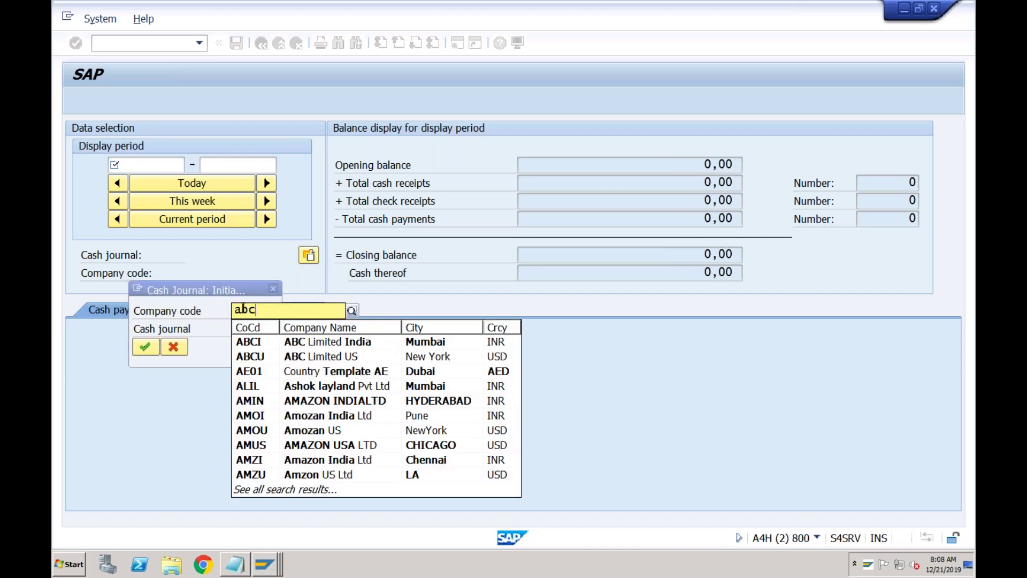
type("i")
left_click(247, 341)
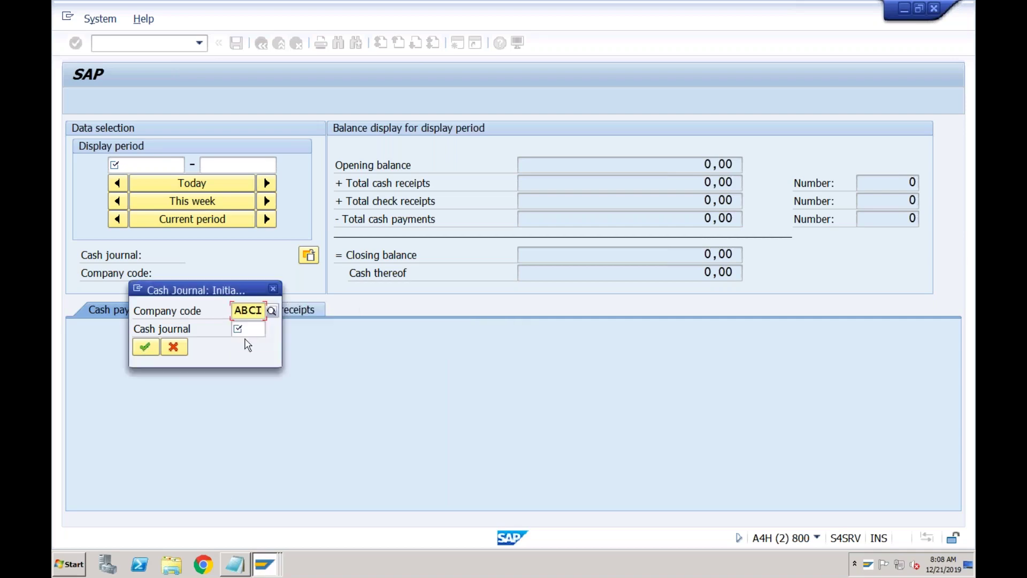
left_click(248, 330)
left_click(272, 329)
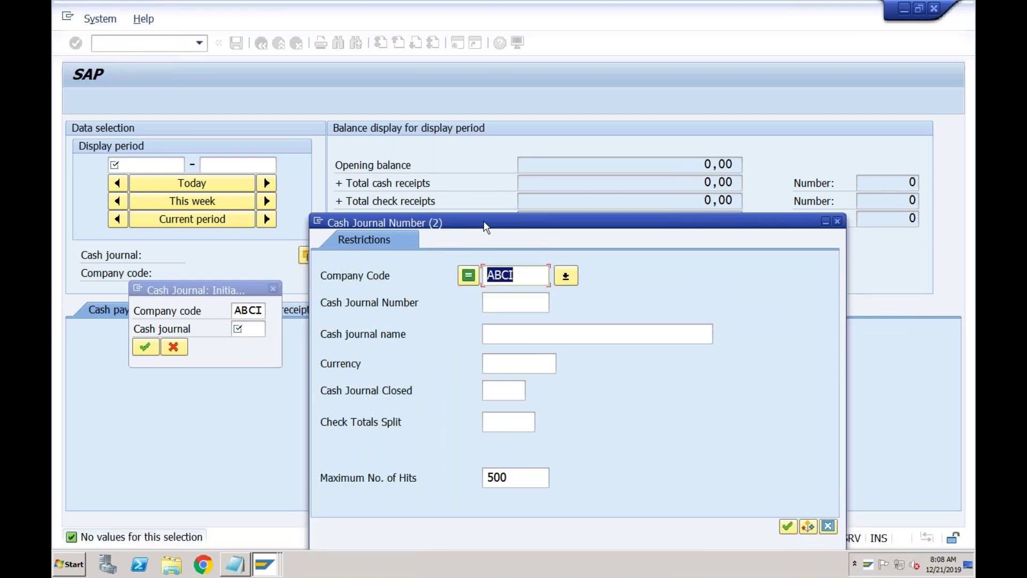
left_click_drag(484, 222, 350, 130)
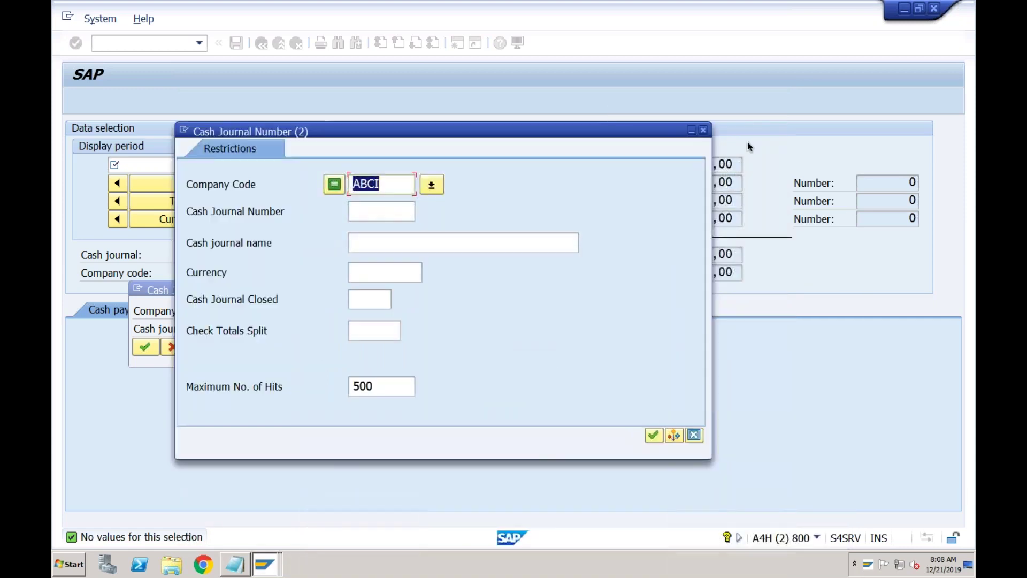
left_click(703, 131)
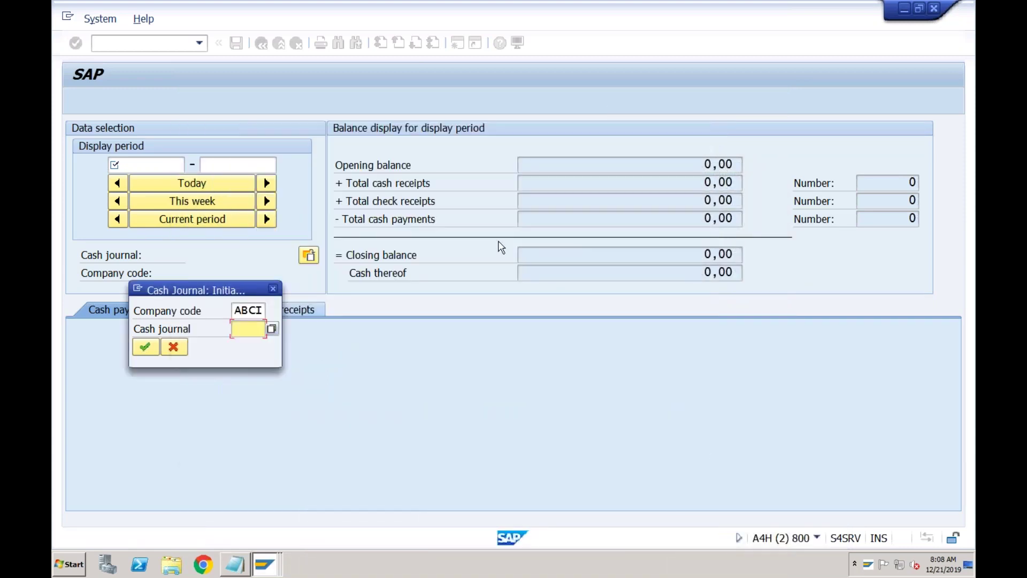
- Exit the cash journal and open SAP Reference IMG in the customizing window
left_click(274, 288)
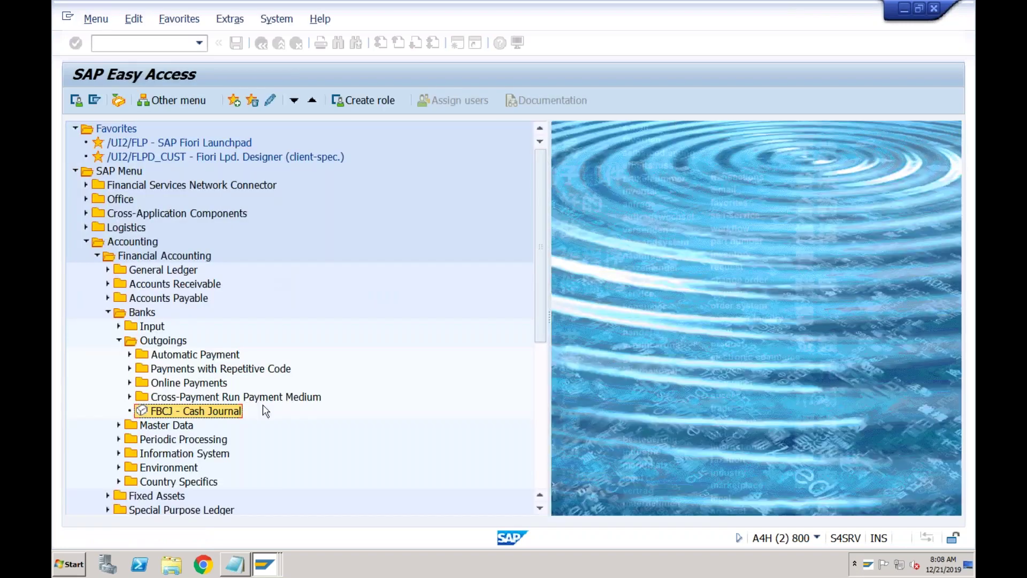
mouse_move(265, 568)
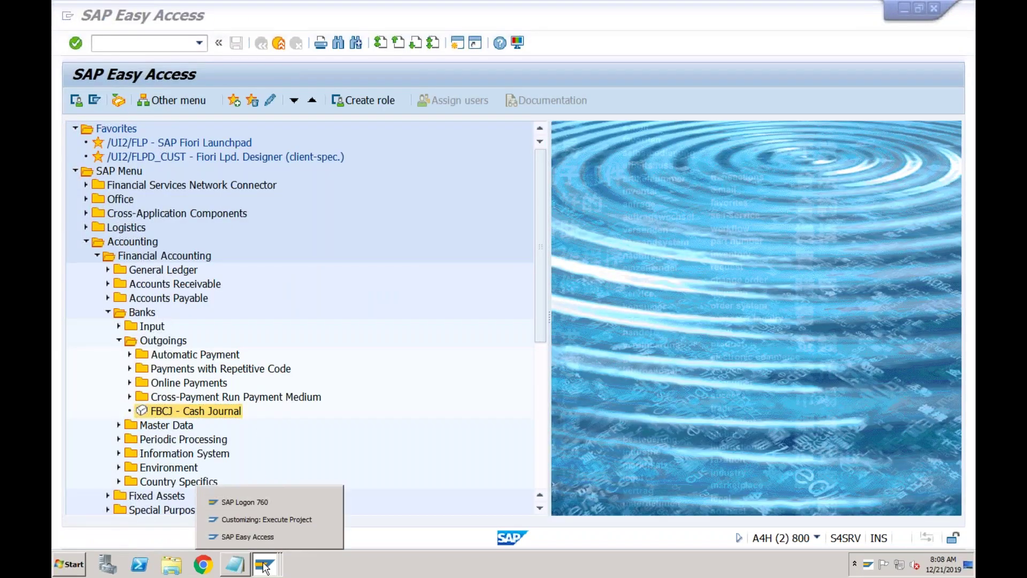
left_click(271, 517)
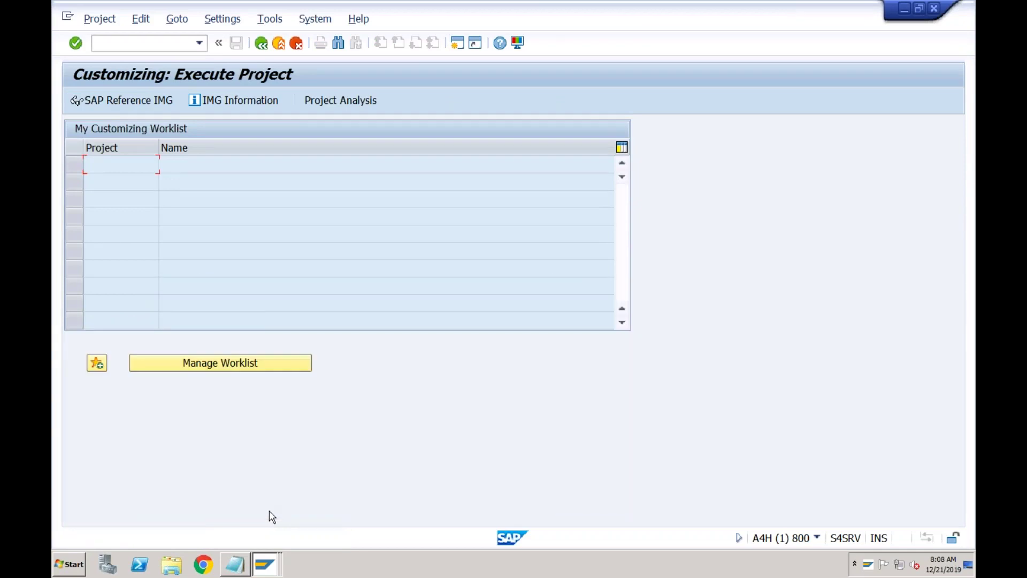
left_click(159, 102)
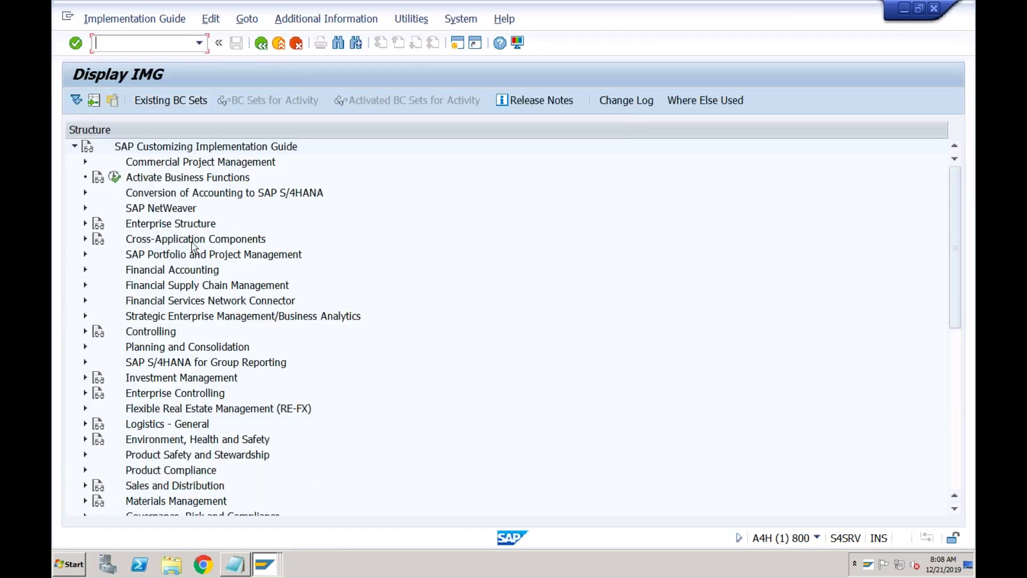
- Run Create G/L Account for Cash Journal under Financial Accounting > Bank Accounting > Business Transactions
left_click(85, 270)
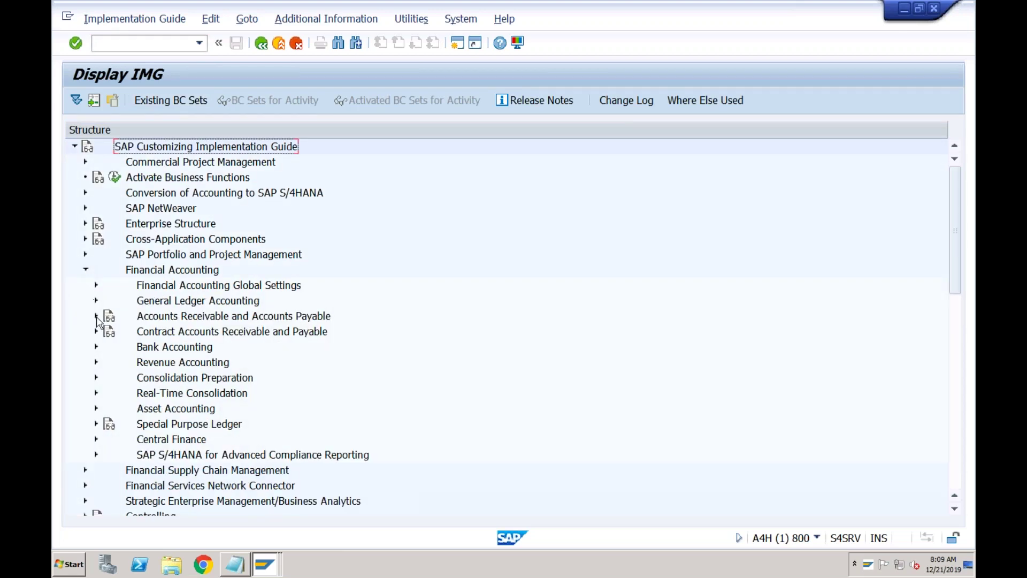
left_click(97, 347)
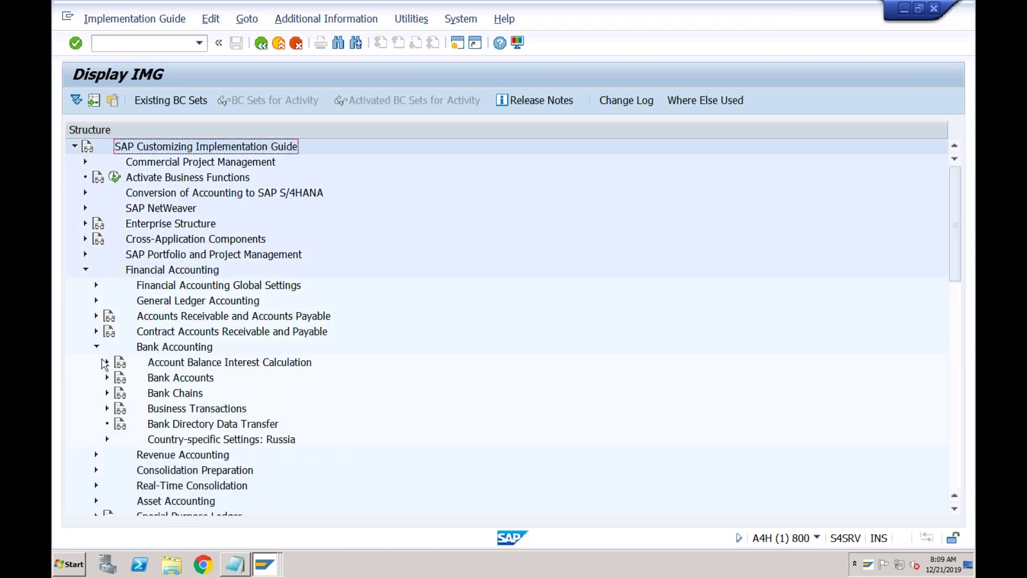
left_click(107, 408)
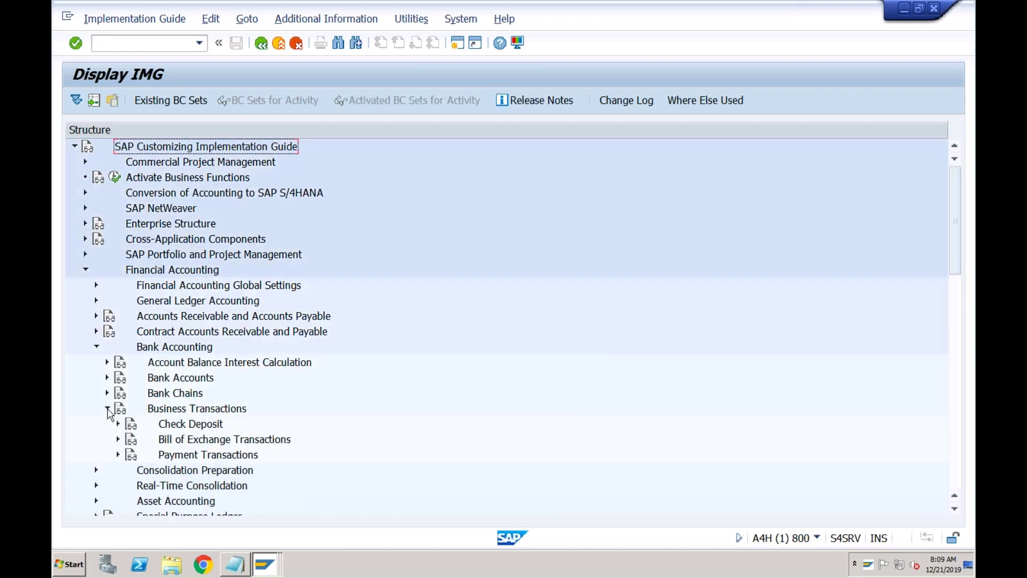
left_click(180, 470)
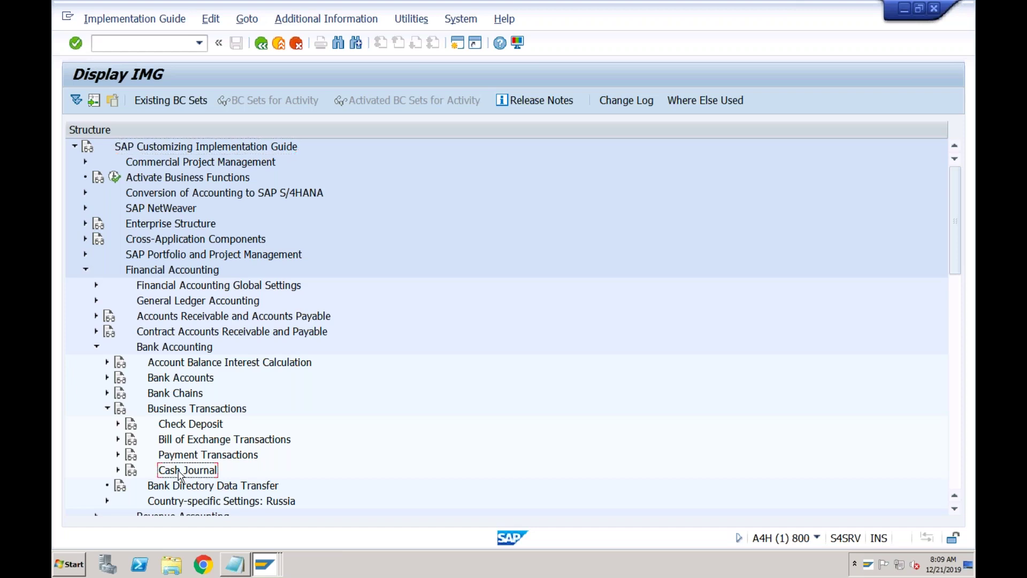
left_click(118, 470)
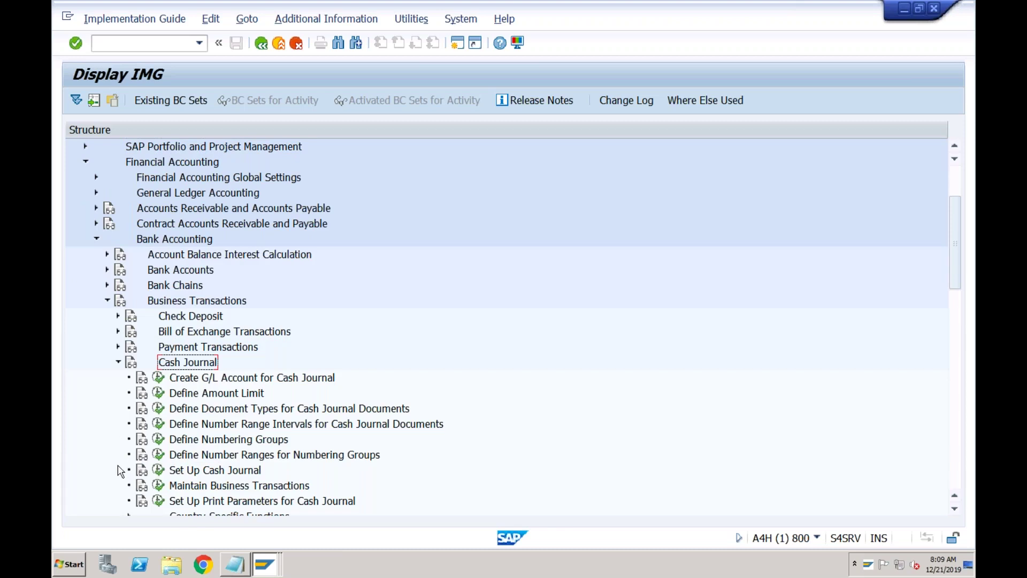
left_click(233, 380)
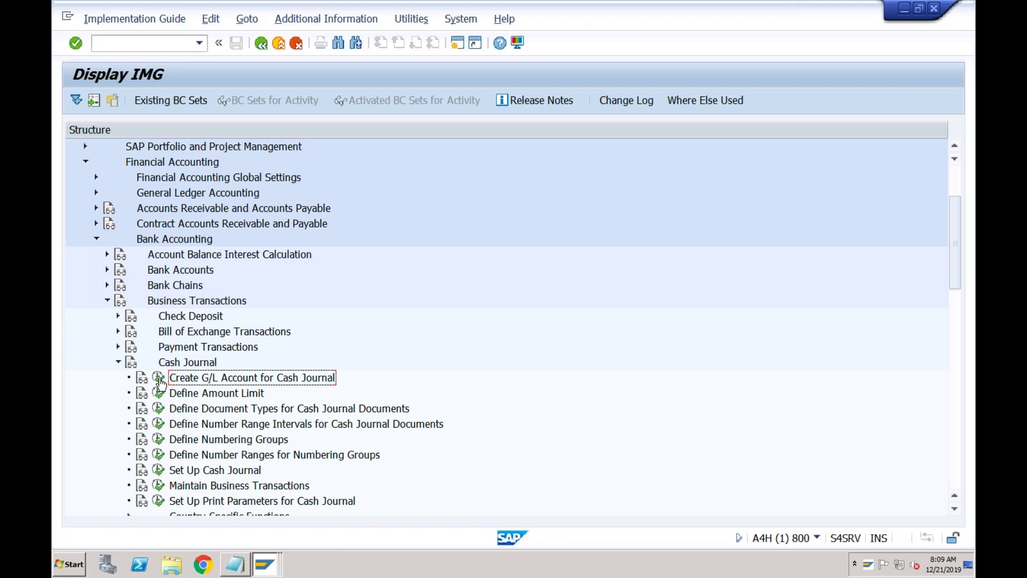
left_click(160, 380)
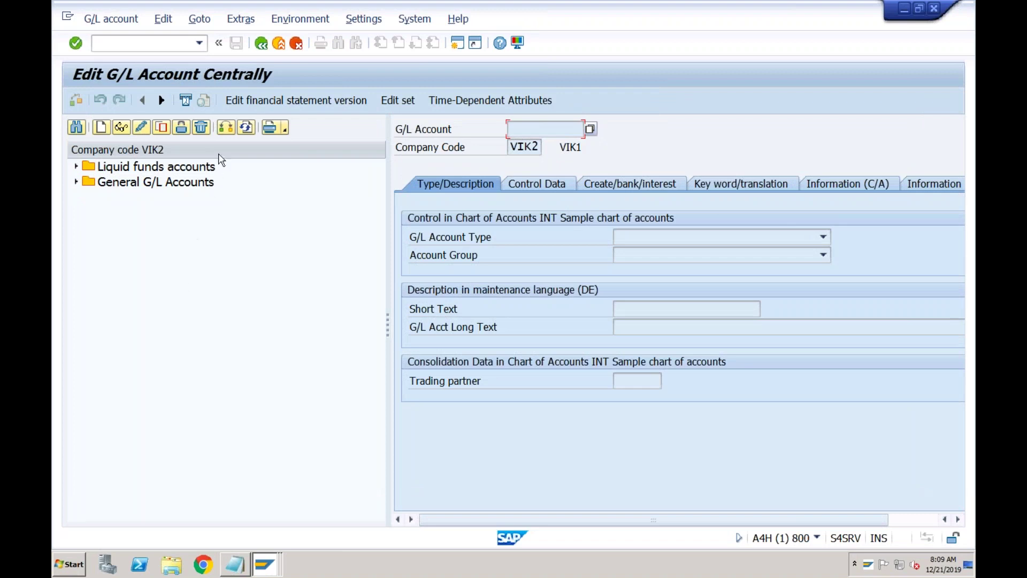
- Switch the account tree to company code ABCI and list its asset accounts up to 2017
left_click(224, 129)
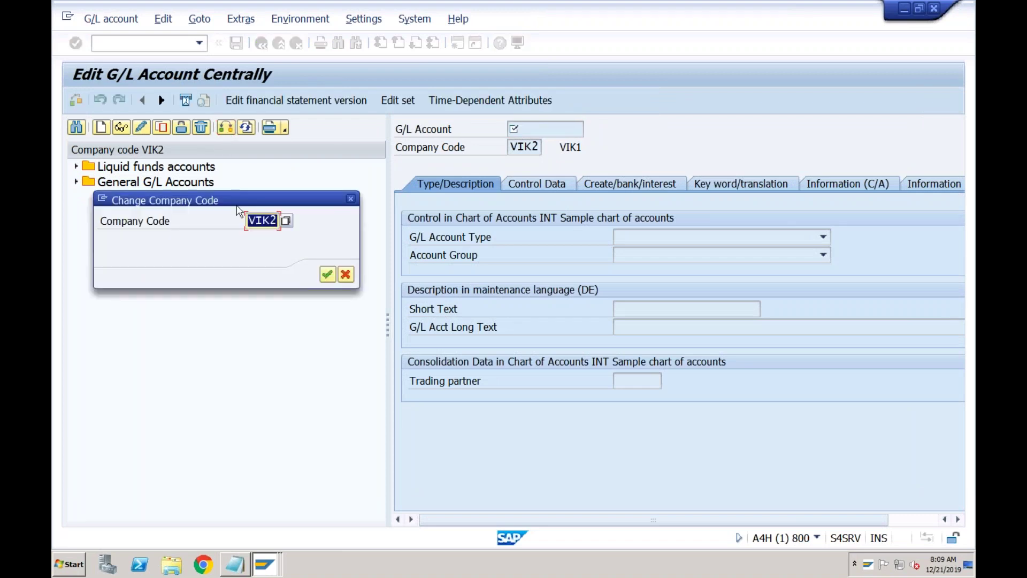
type("abci")
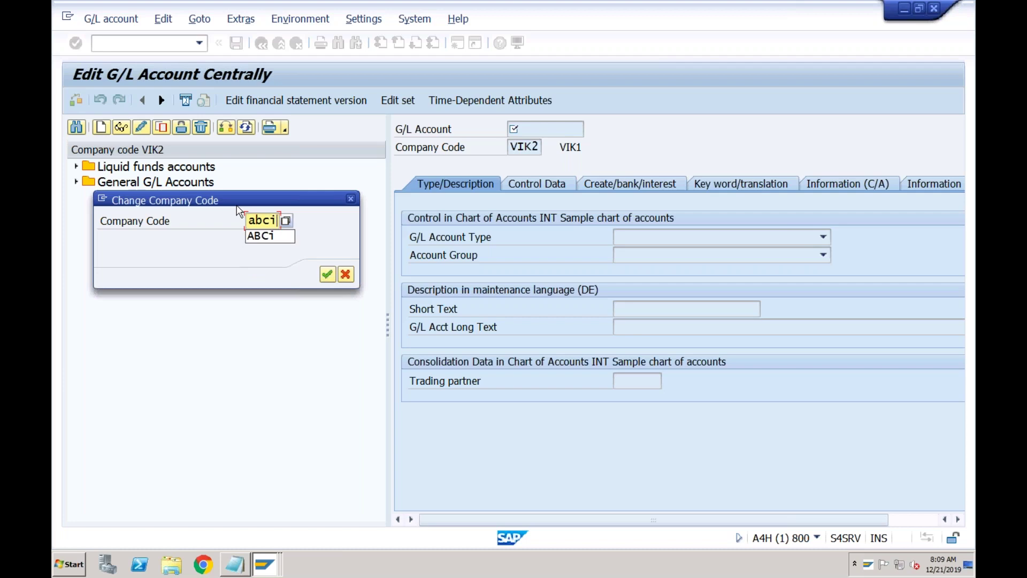
key("Return")
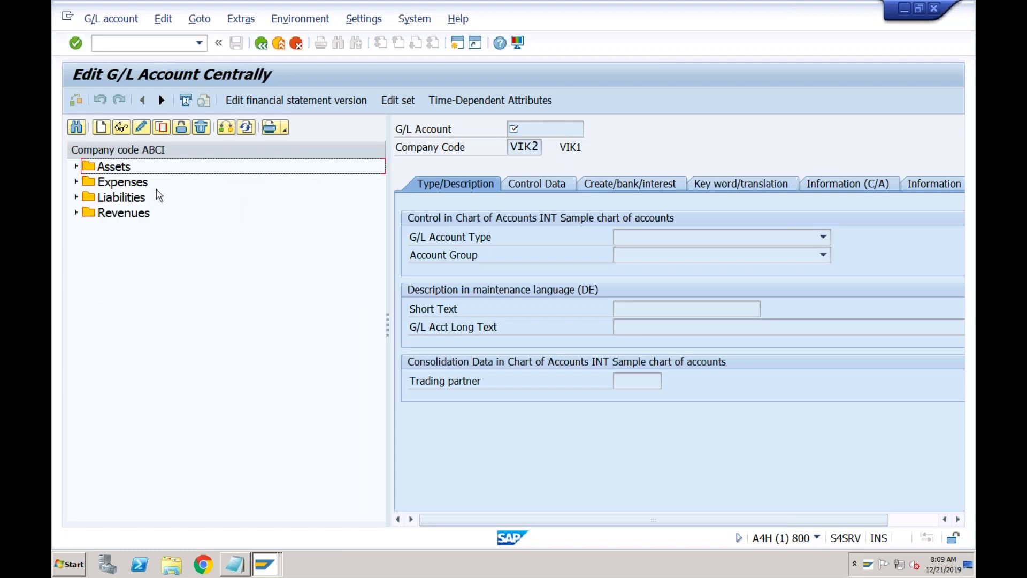
left_click(124, 168)
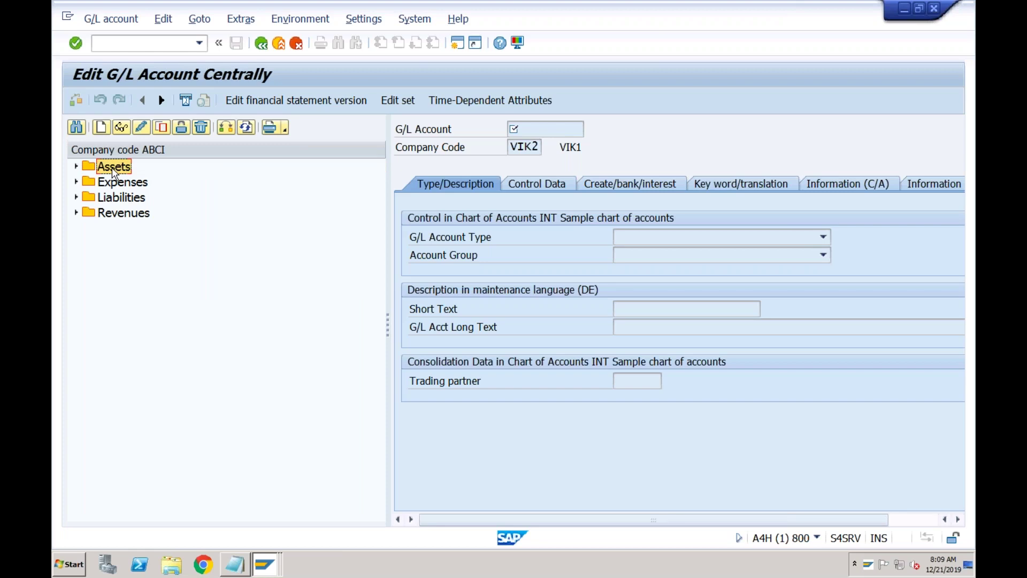
left_click(76, 169)
left_click(120, 446)
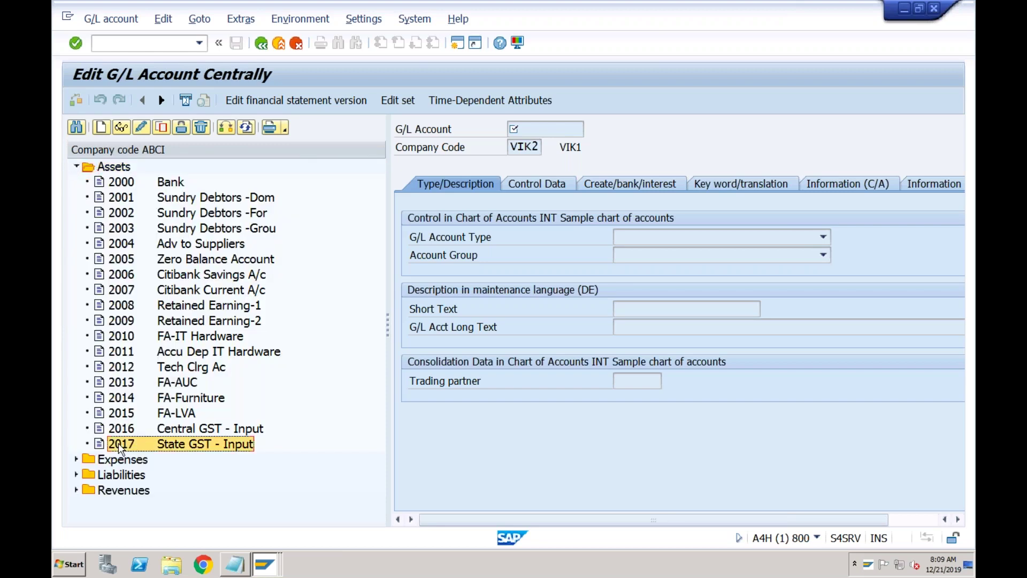
- Start creating G/L account 2018 for company code ABCI
left_click(101, 131)
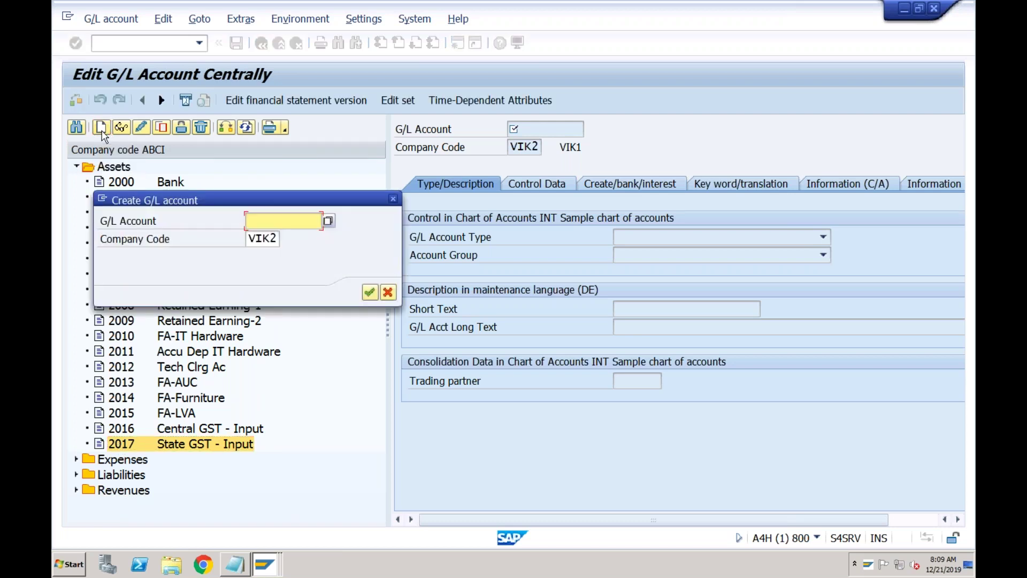
type("2018")
key("Tab")
type("abci")
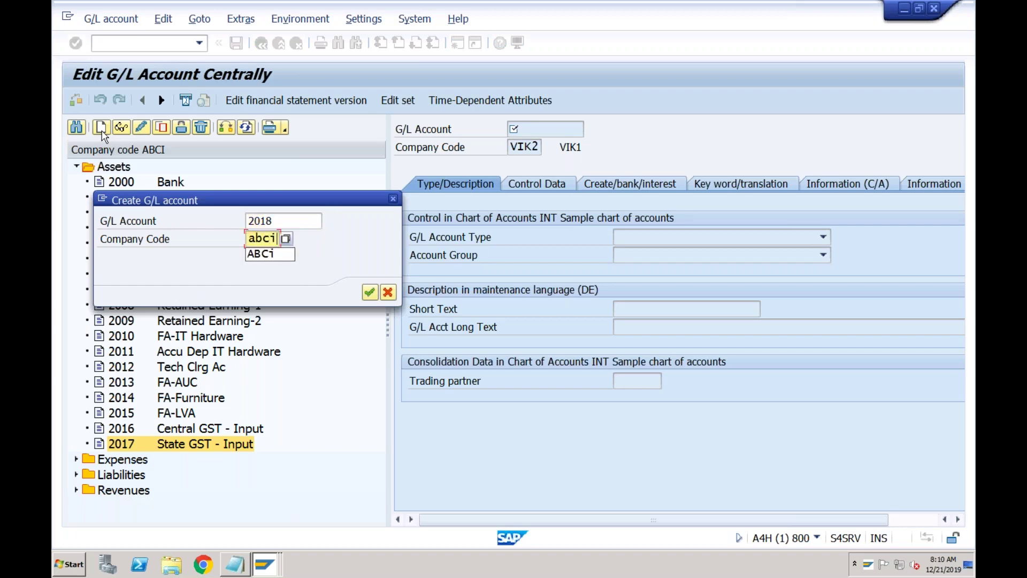
key("Return")
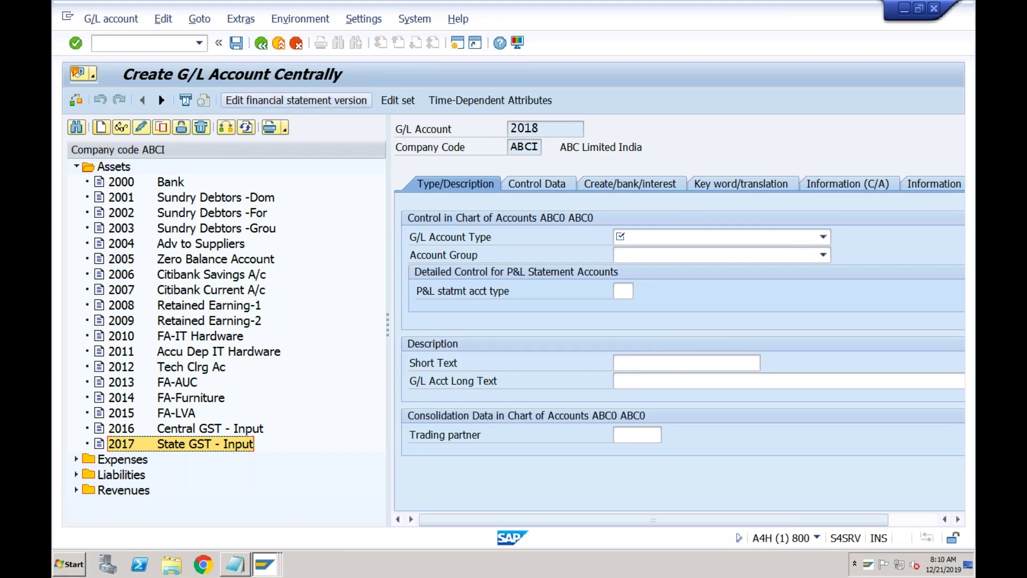
- Make account 2018 a Balance Sheet Account in group ASSE Assets, short text 'Petty Cash Box'
left_click(632, 237)
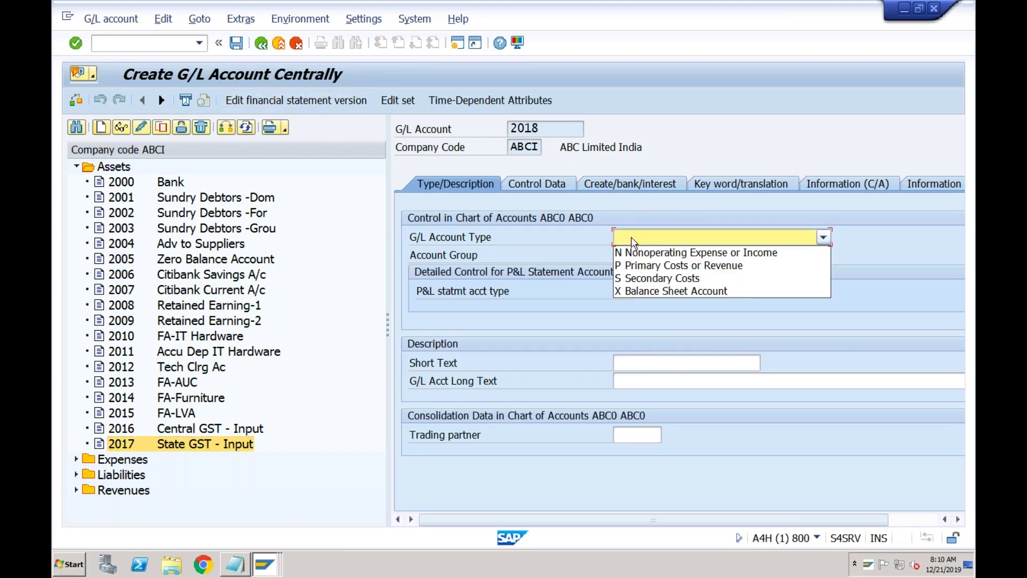
left_click(635, 290)
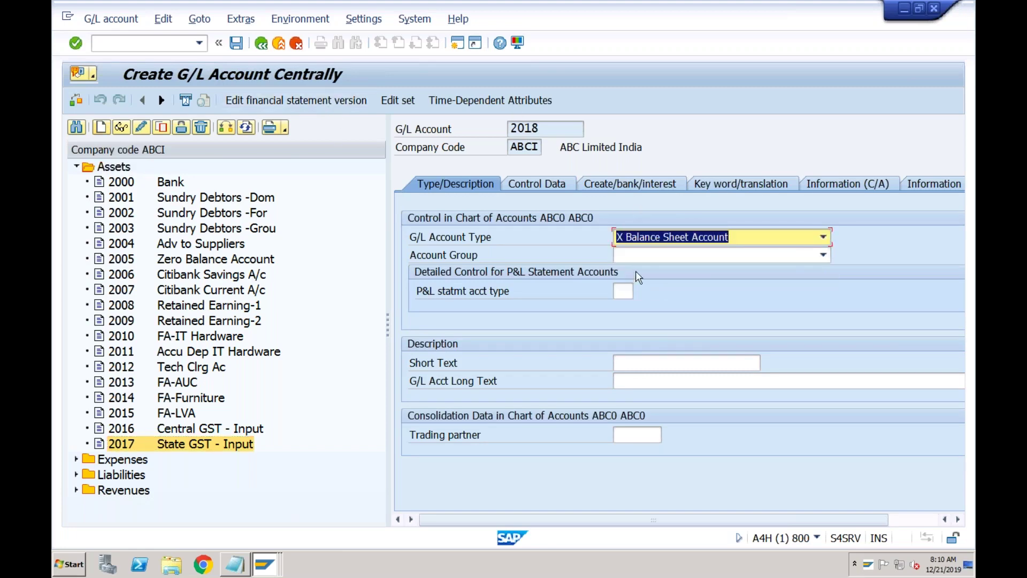
left_click(635, 255)
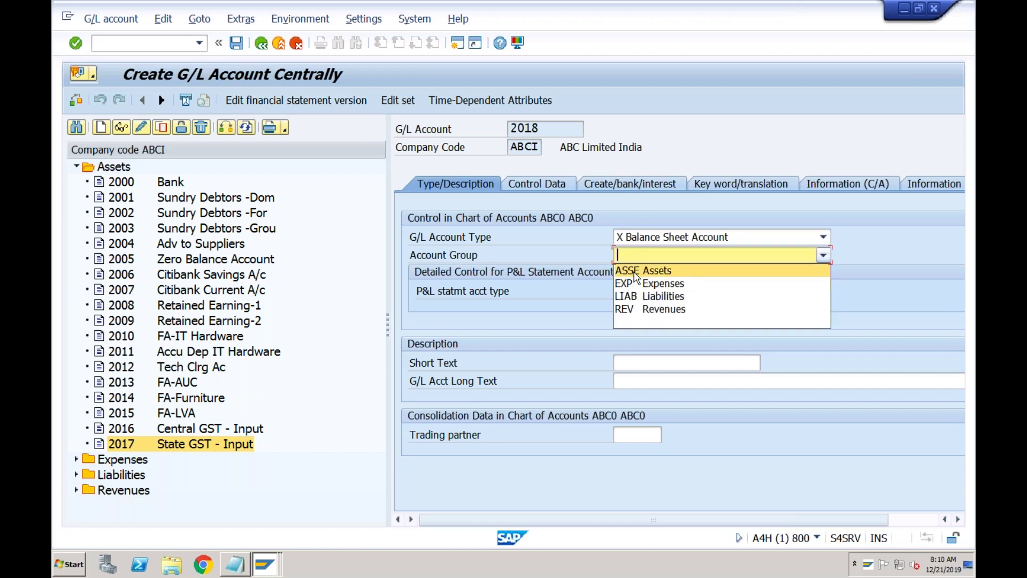
left_click(635, 276)
left_click(630, 362)
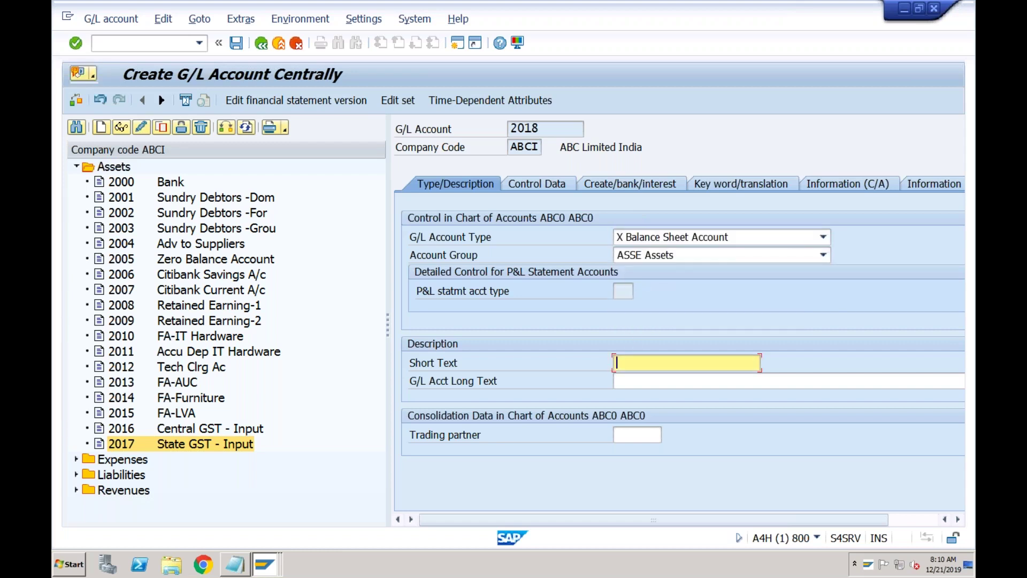
type("P")
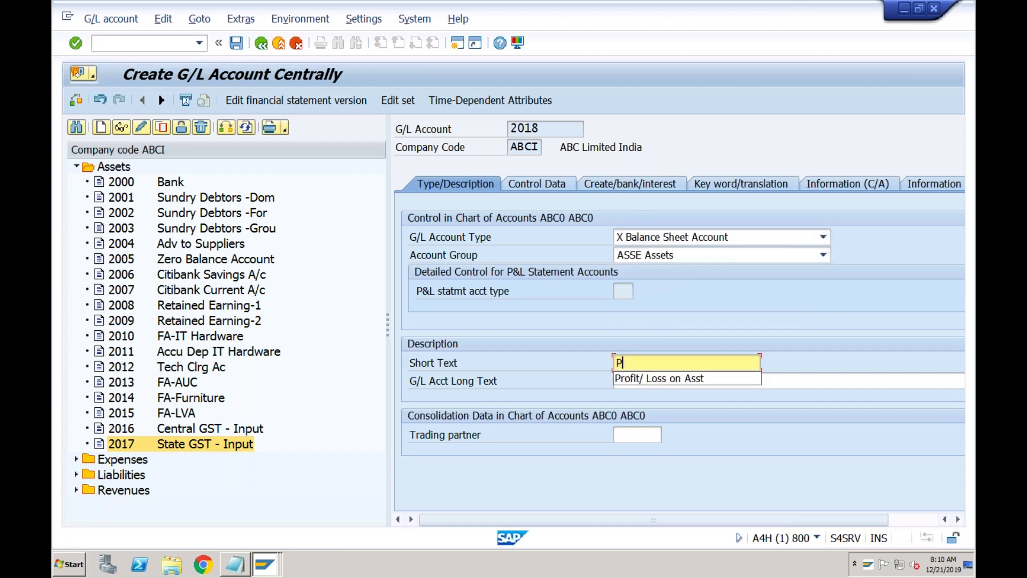
type("etty C")
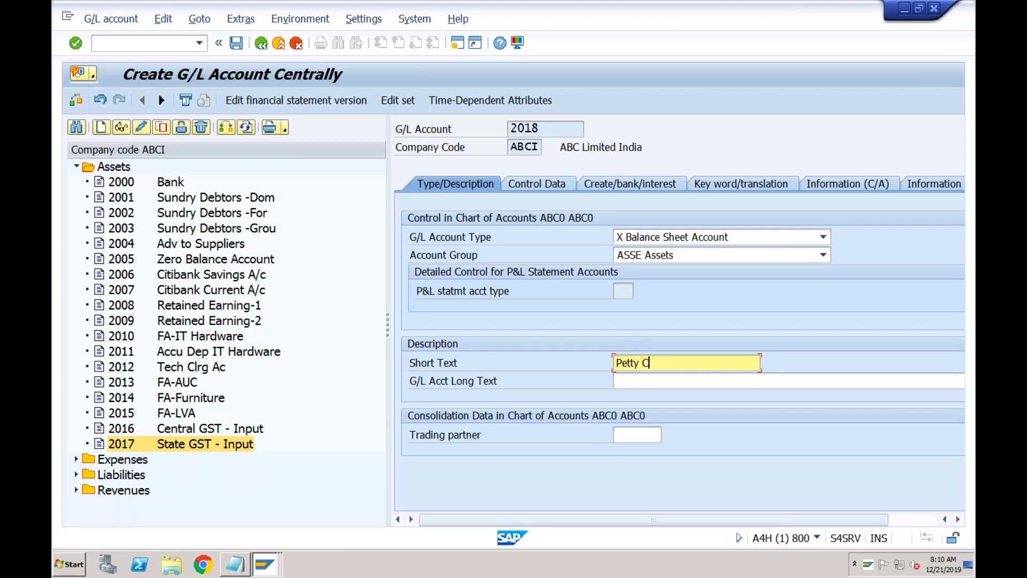
type("ash Box")
- Check Control Data, then list field status groups on the Create/bank/interest tab
left_click(554, 186)
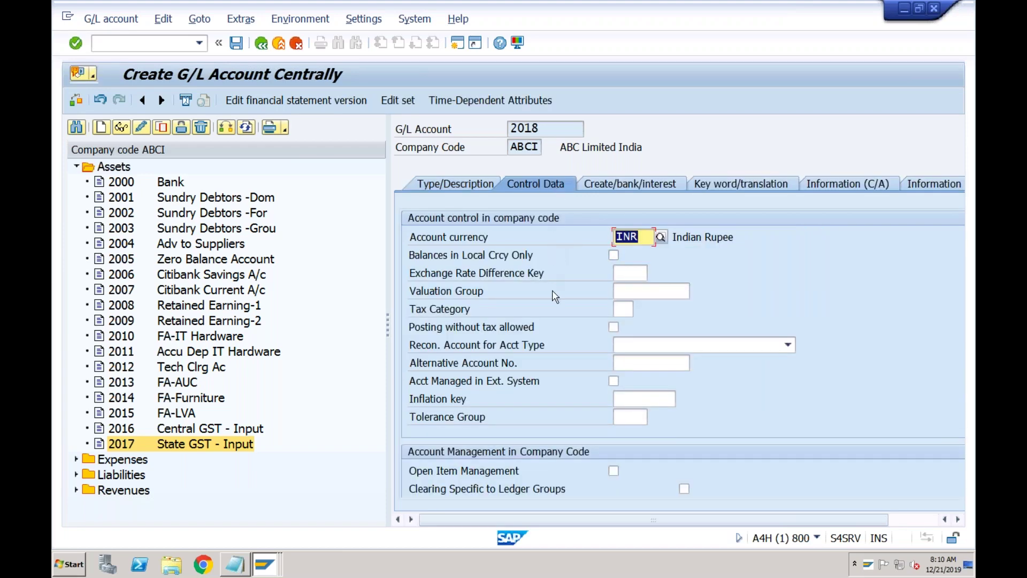
left_click(634, 184)
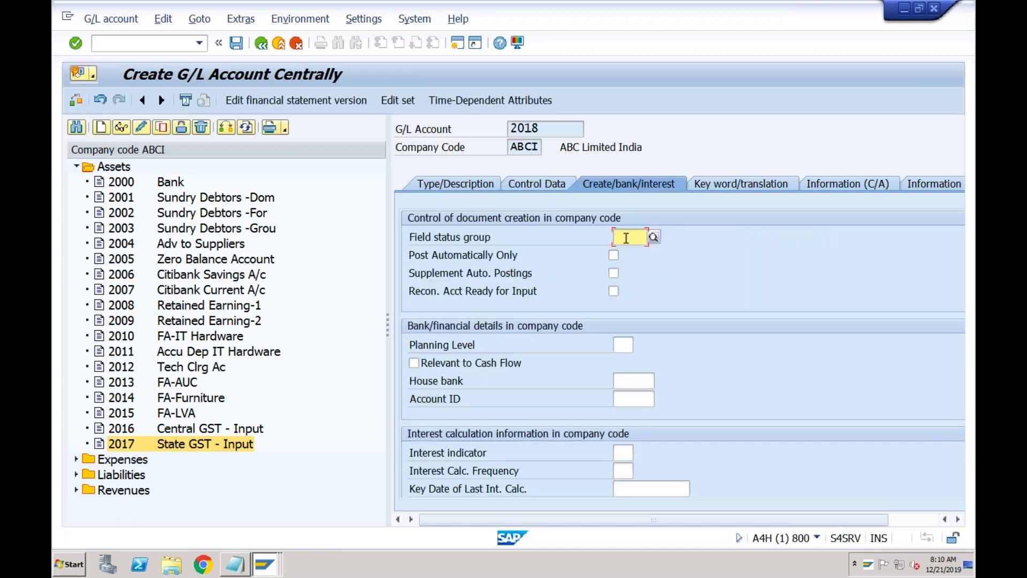
left_click(654, 237)
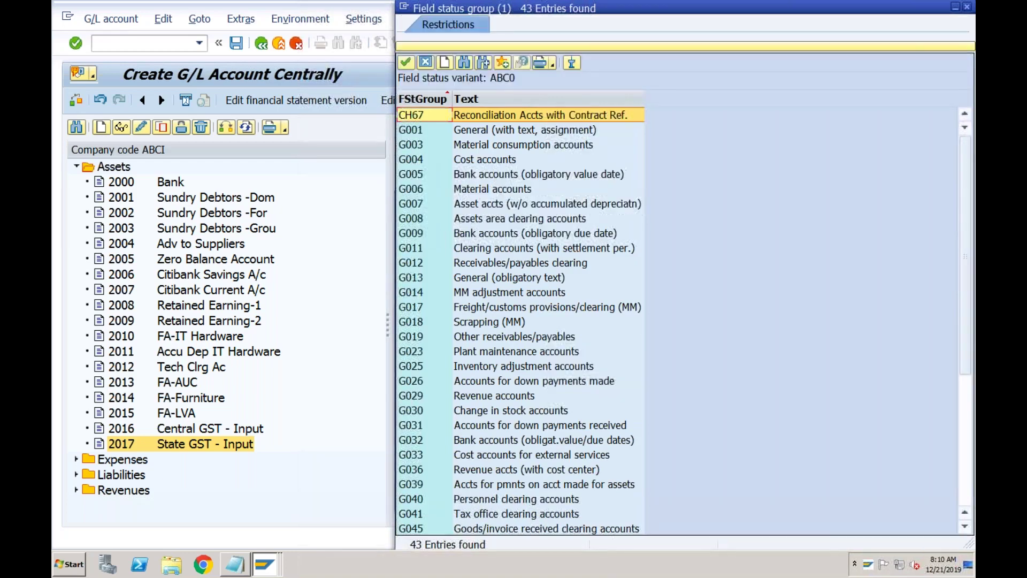
- Set field status group G001 and tick Post Automatically Only
left_click(570, 177)
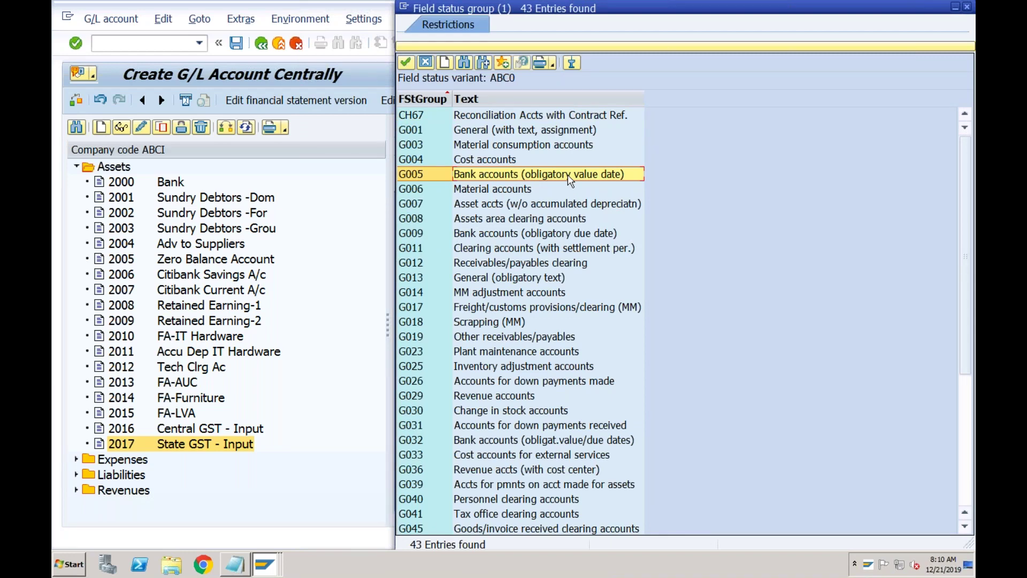
double_click(517, 133)
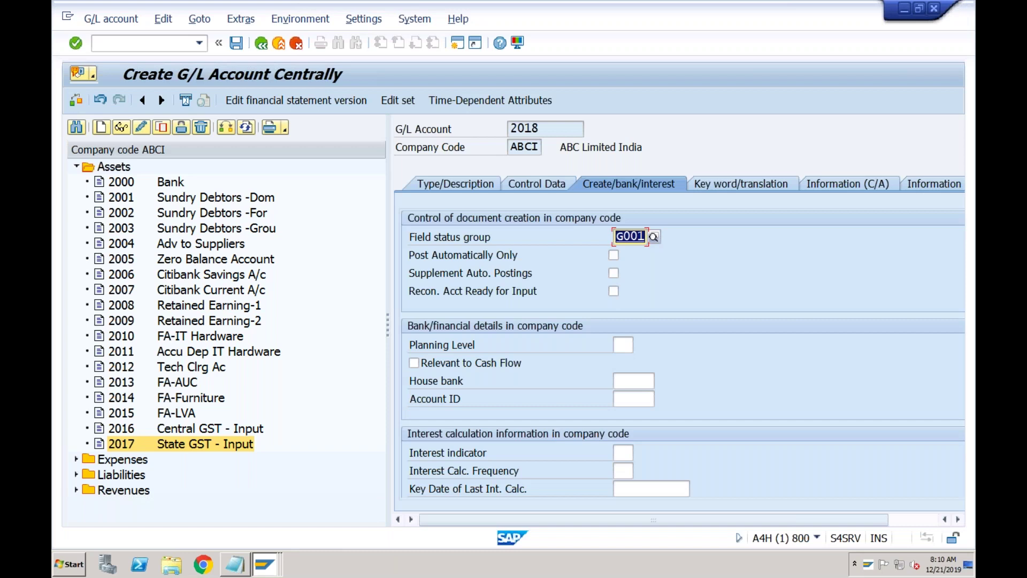
left_click(611, 257)
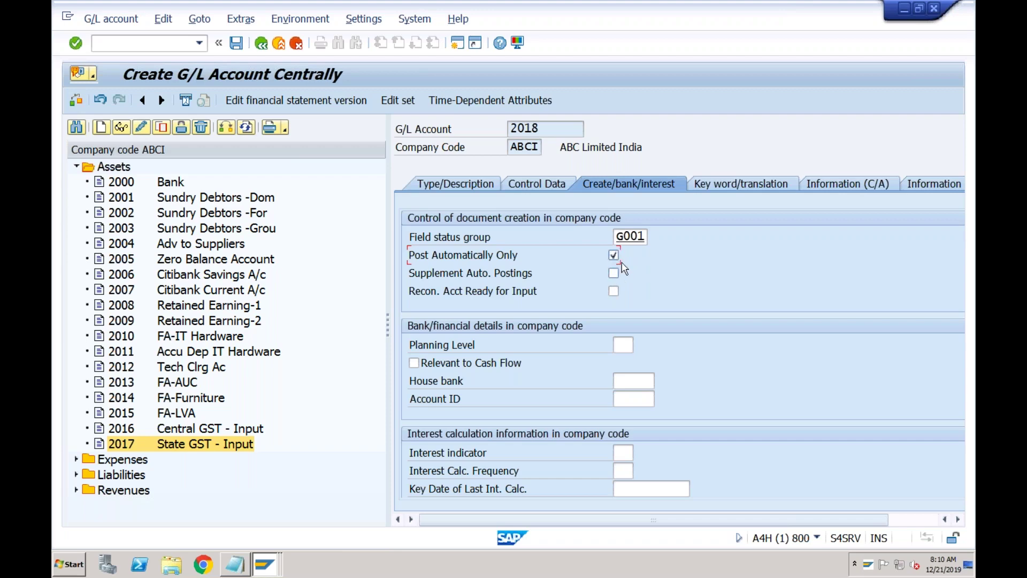
left_click(544, 130)
- Save account 2018, accept the currency warning and return to the IMG
left_click(236, 44)
left_click(87, 329)
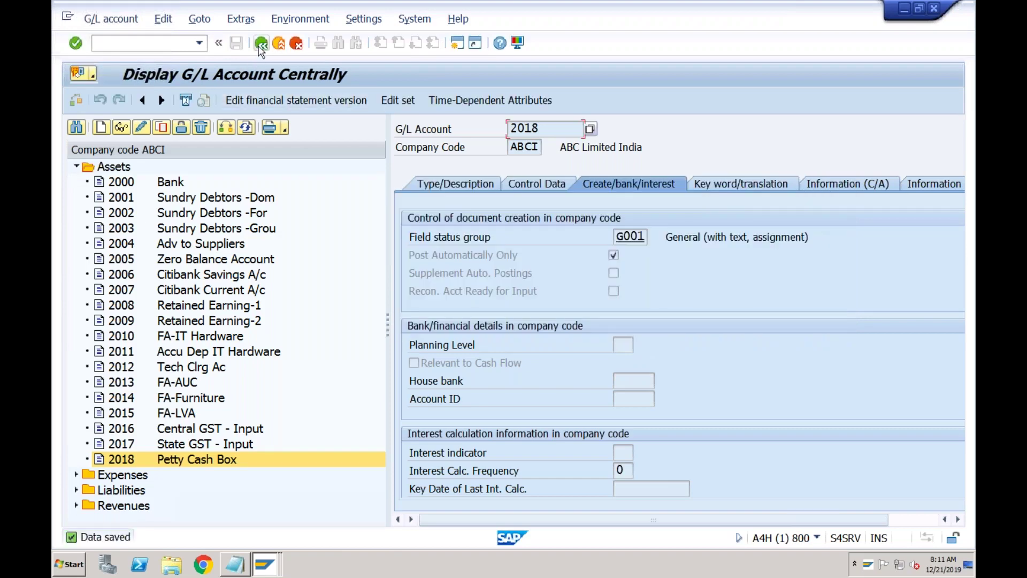
left_click(261, 44)
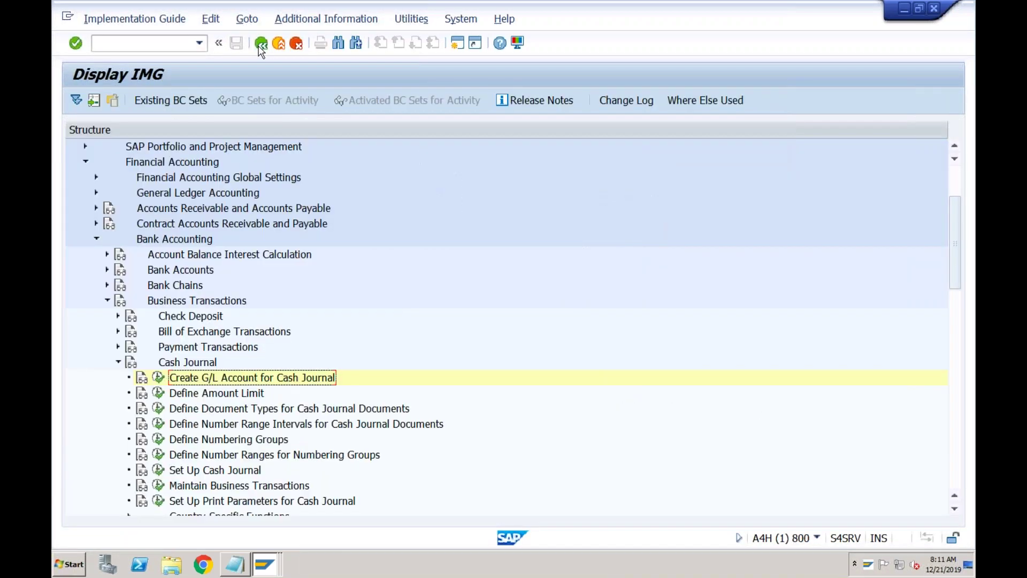
- Open Define Amount Limit to show the empty Cash Journal: Amount Limit table
left_click(221, 393)
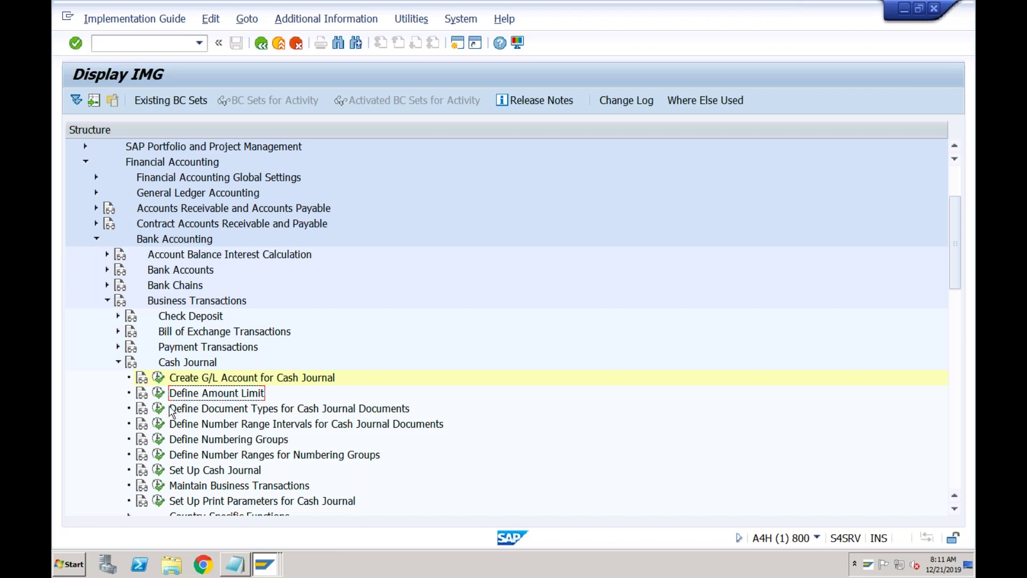
left_click(159, 392)
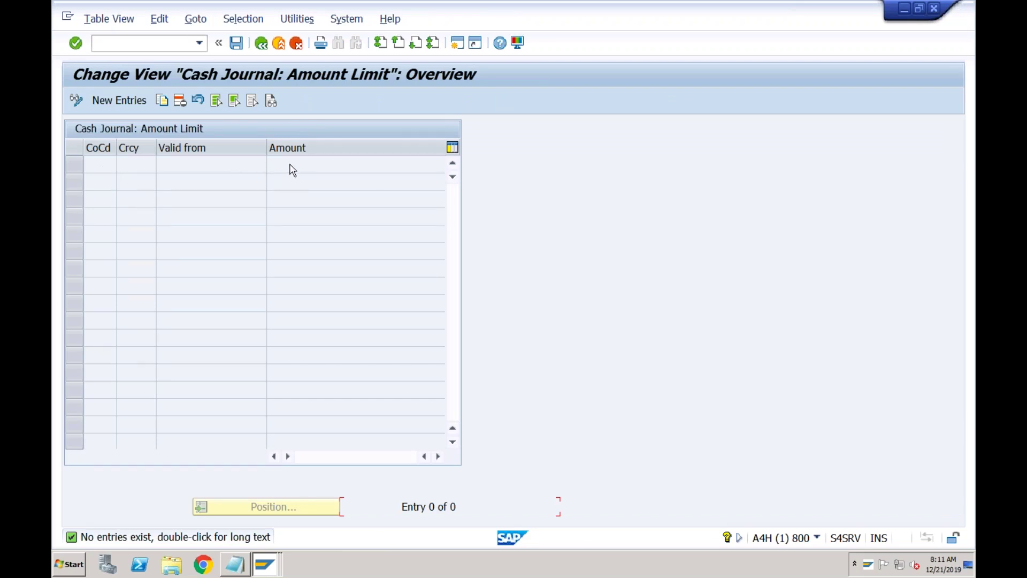
- Add an amount limit row: company code ABCI, currency INR, valid from 01.01.2019, limit 10.000,000
left_click(130, 102)
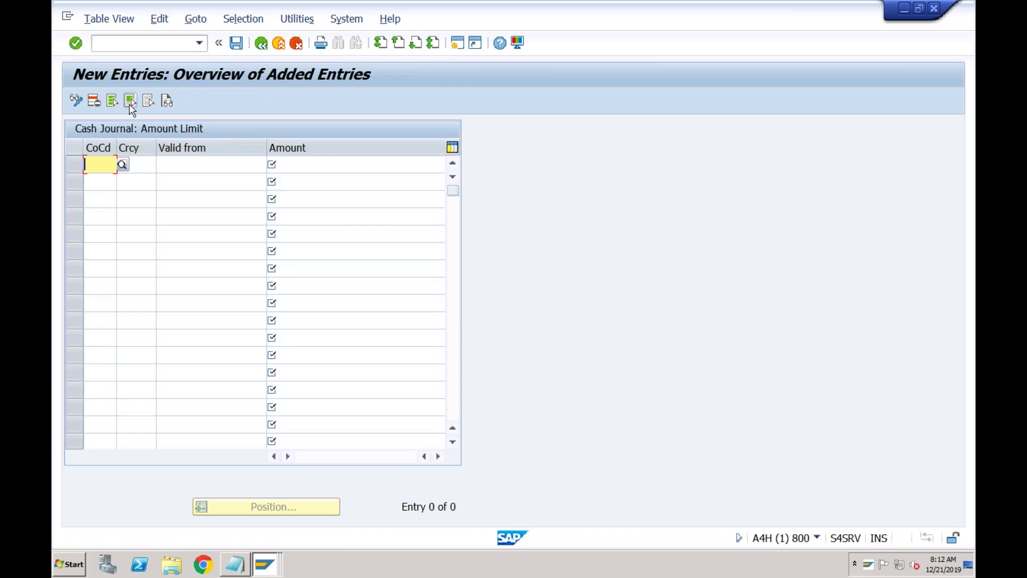
type("ABCD")
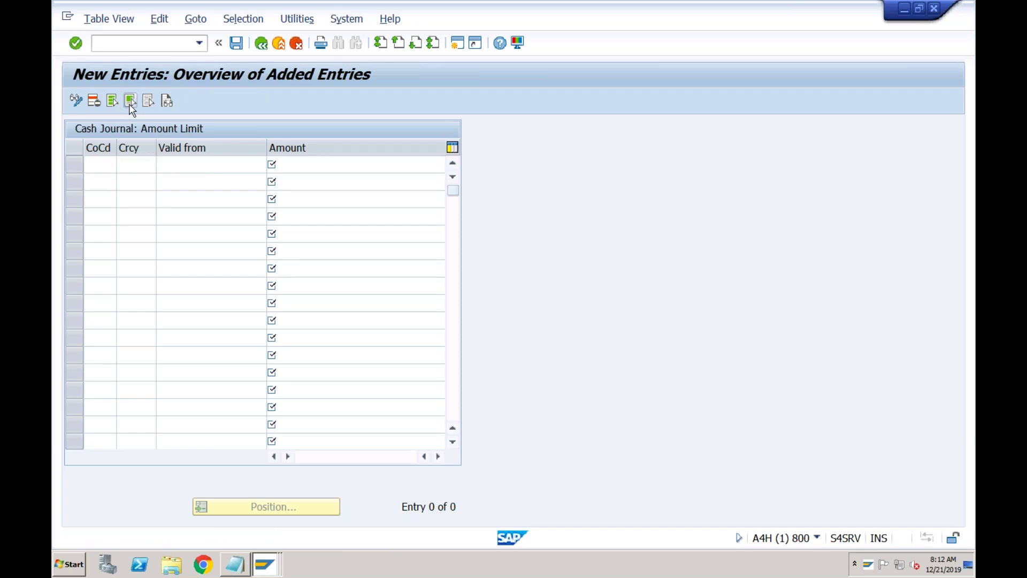
type("ABCI ")
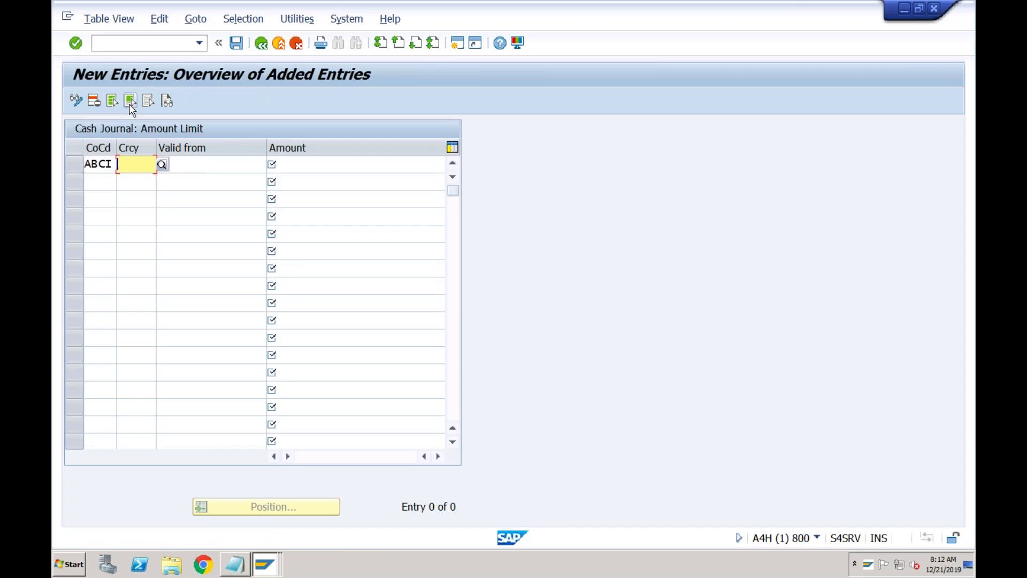
type("INR")
key("Tab")
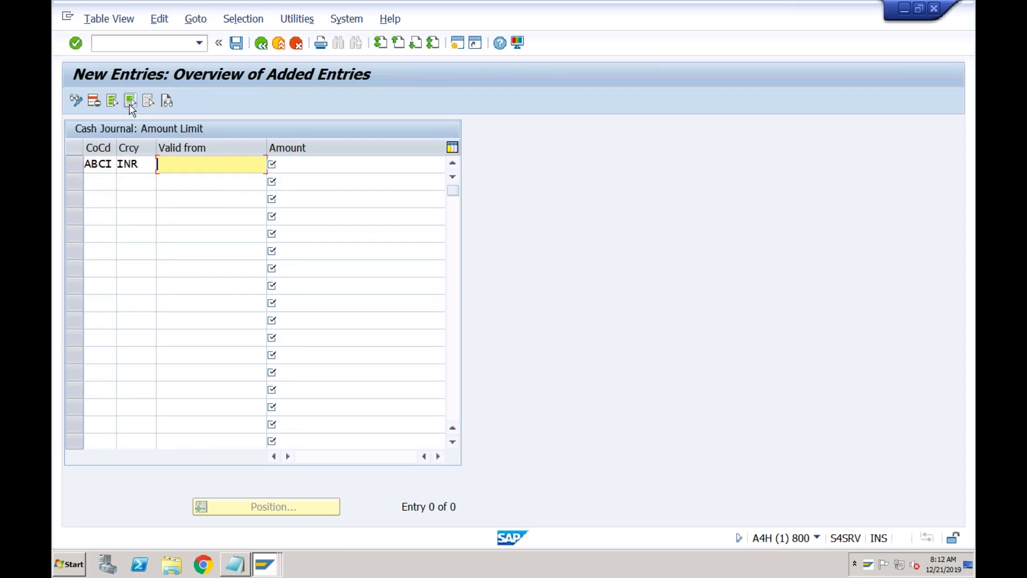
type("0101201")
type("9")
type("10000")
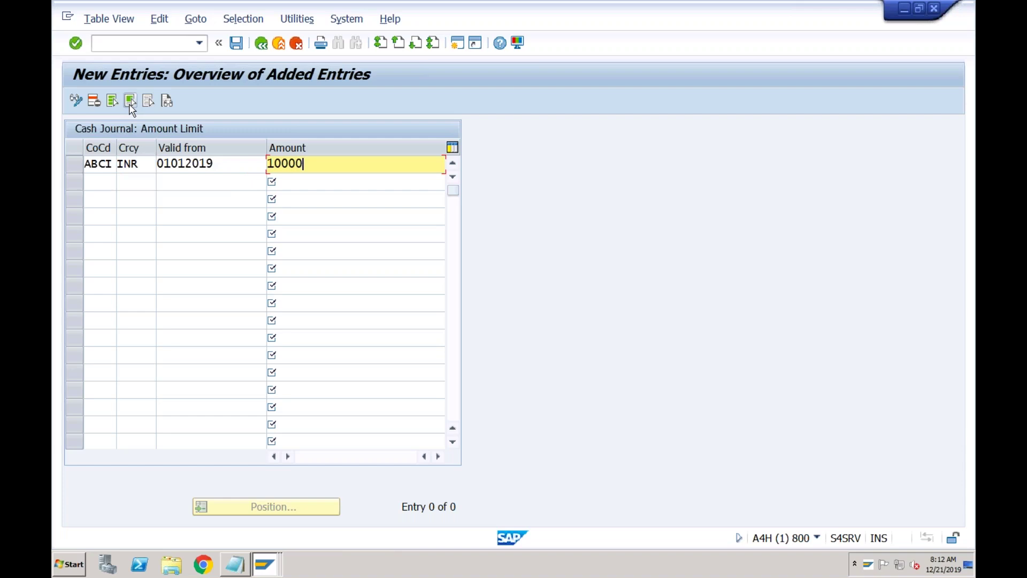
key("Return")
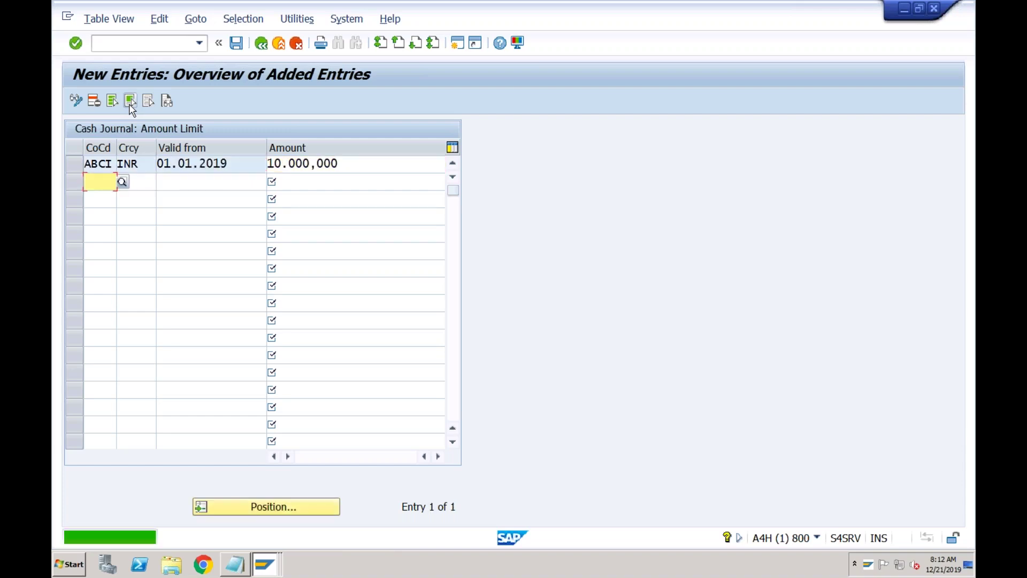
- Save the amount limit under a customizing request and return to the IMG tree
left_click(236, 48)
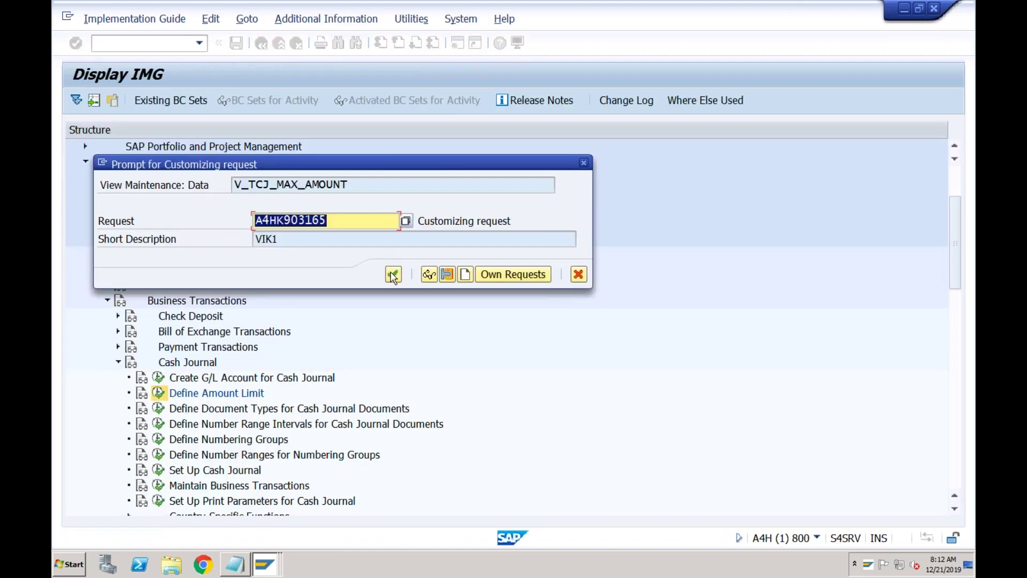
left_click(393, 275)
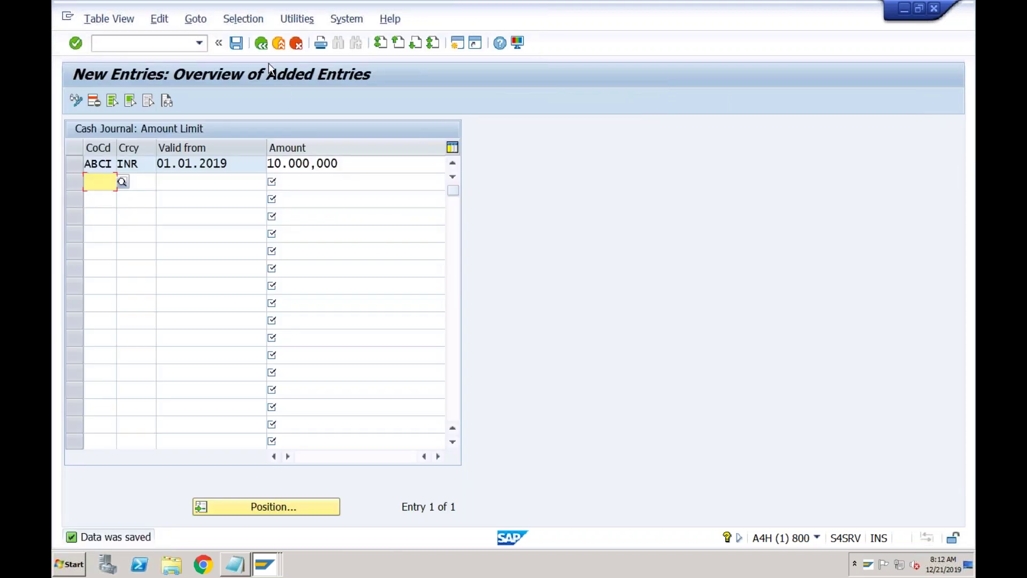
left_click(262, 45)
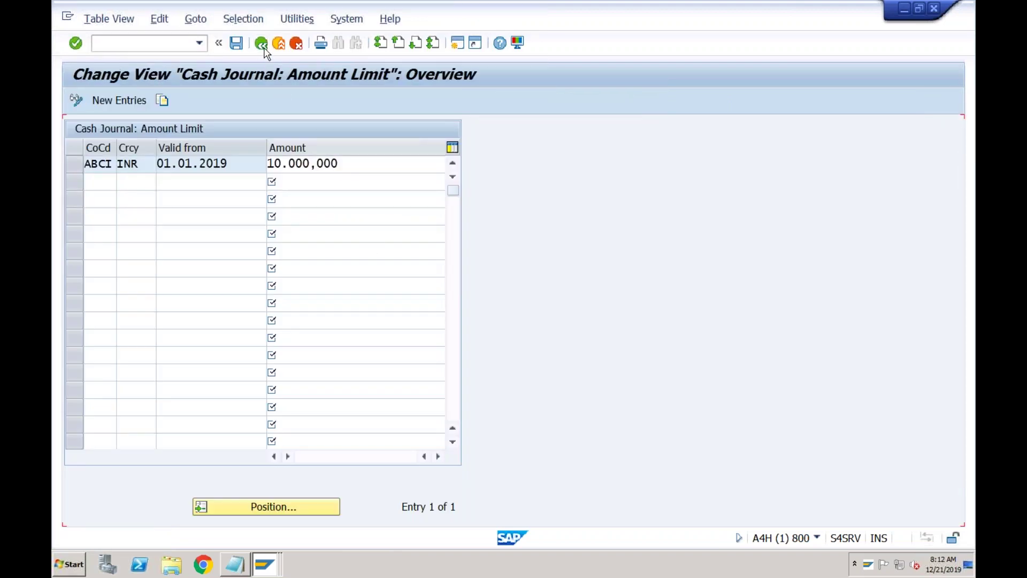
left_click(261, 44)
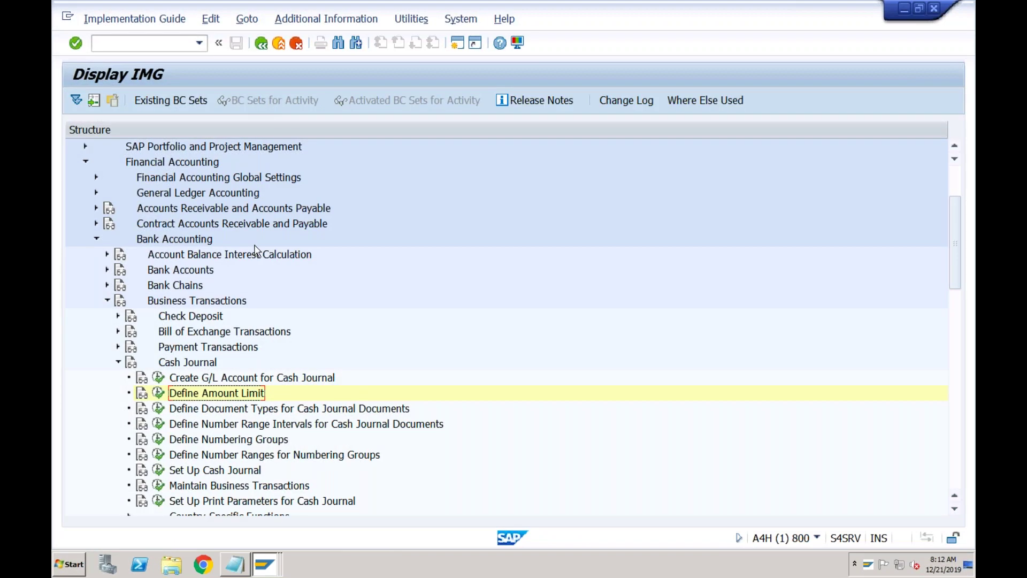
- In the cash journal document types table, copy document type SA as new type CJ
left_click(240, 411)
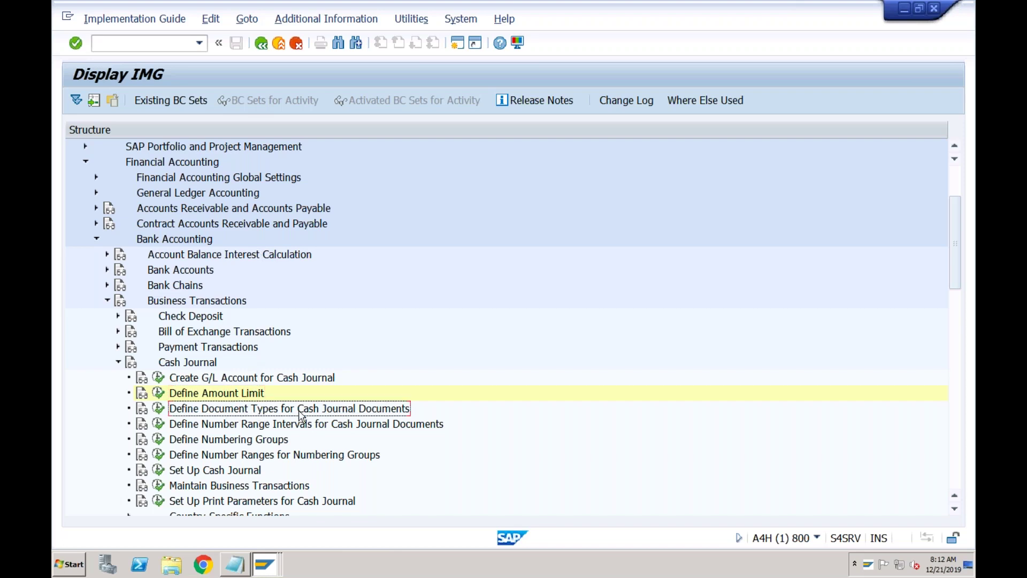
left_click(160, 410)
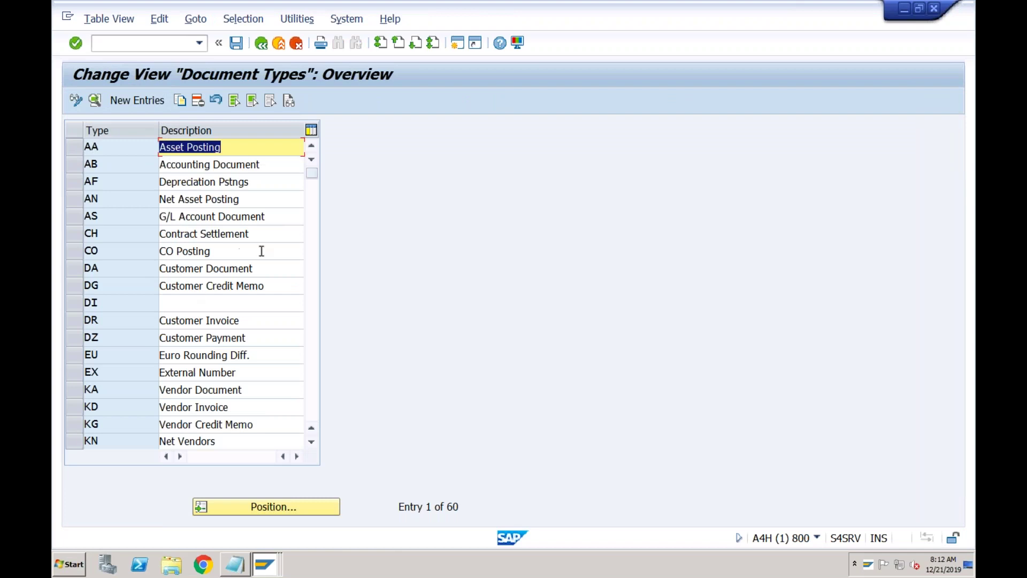
left_click(311, 249)
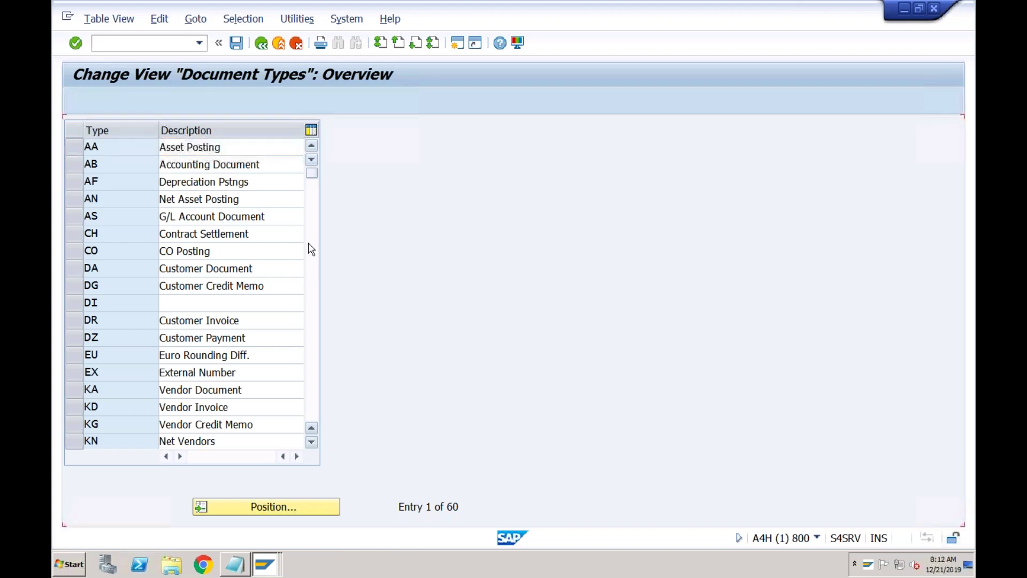
left_click(311, 288)
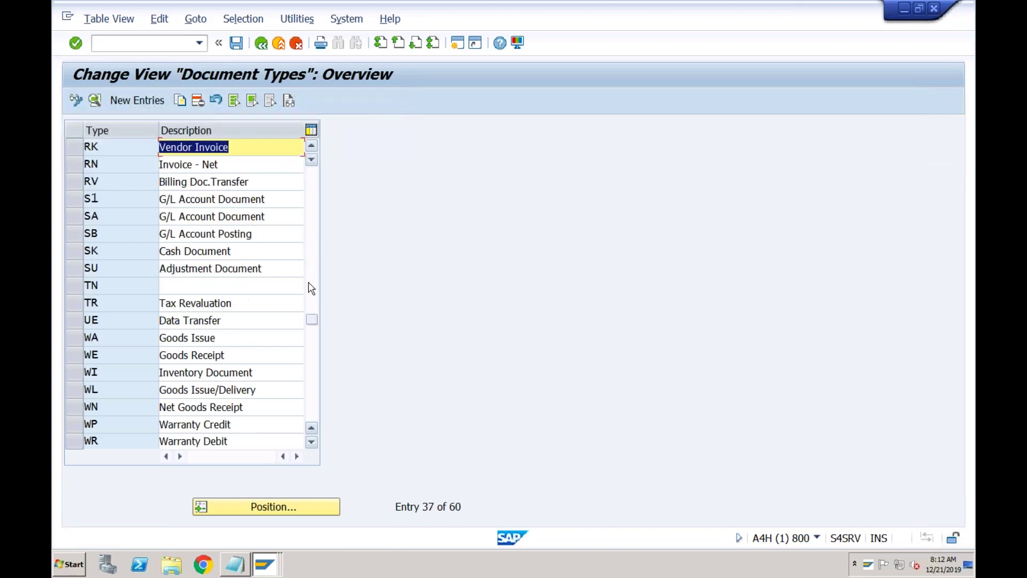
left_click(80, 221)
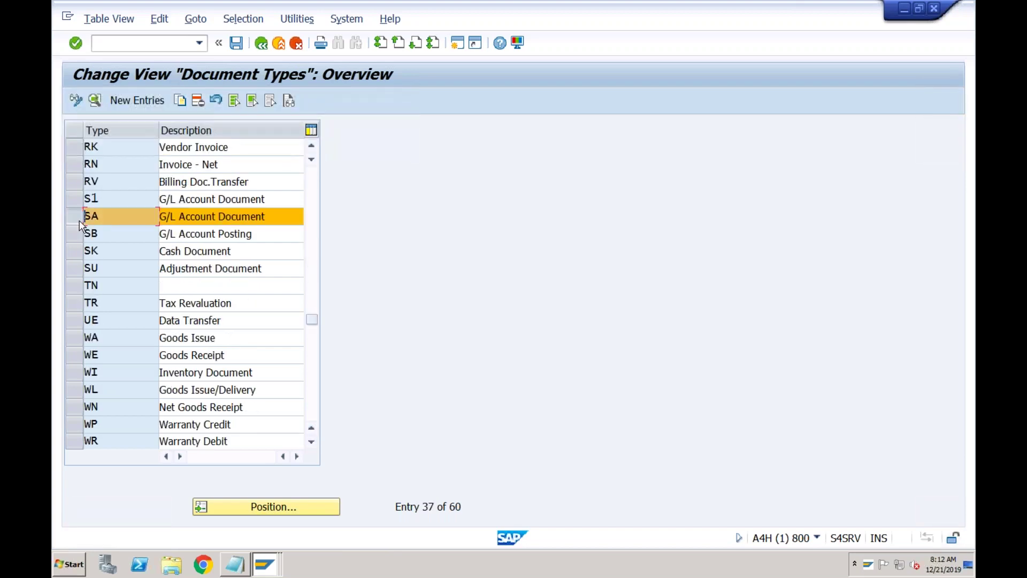
left_click(180, 102)
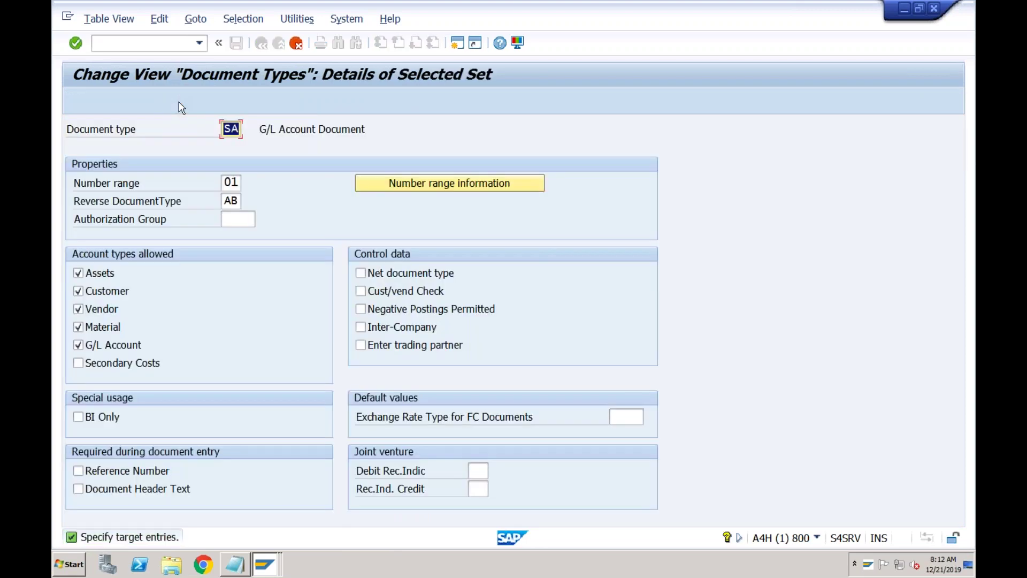
type("CJ")
key("Return")
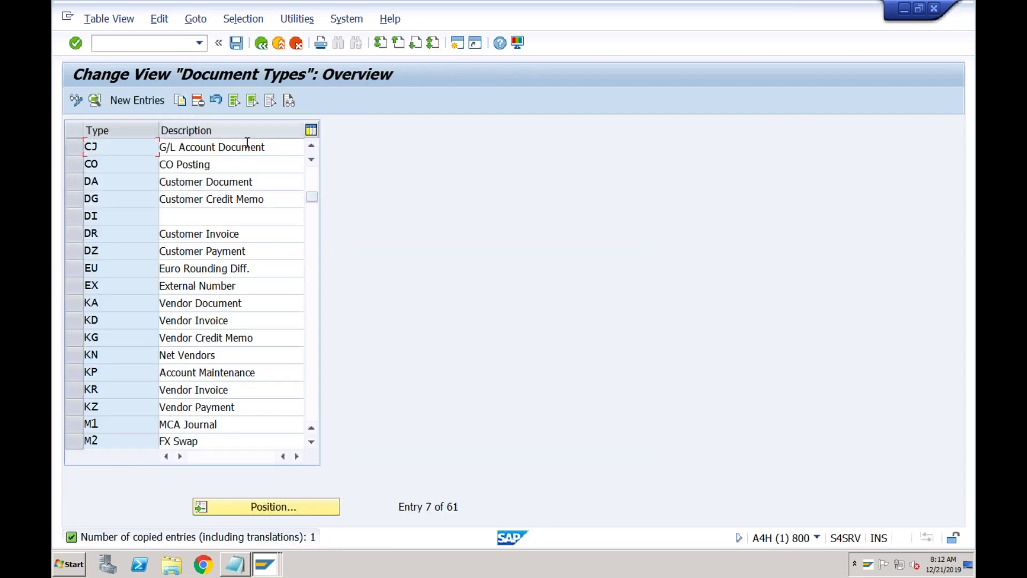
- Describe CJ as 'Cash Journal', save under a customizing request, and return to the IMG
left_click_drag(269, 147, 156, 146)
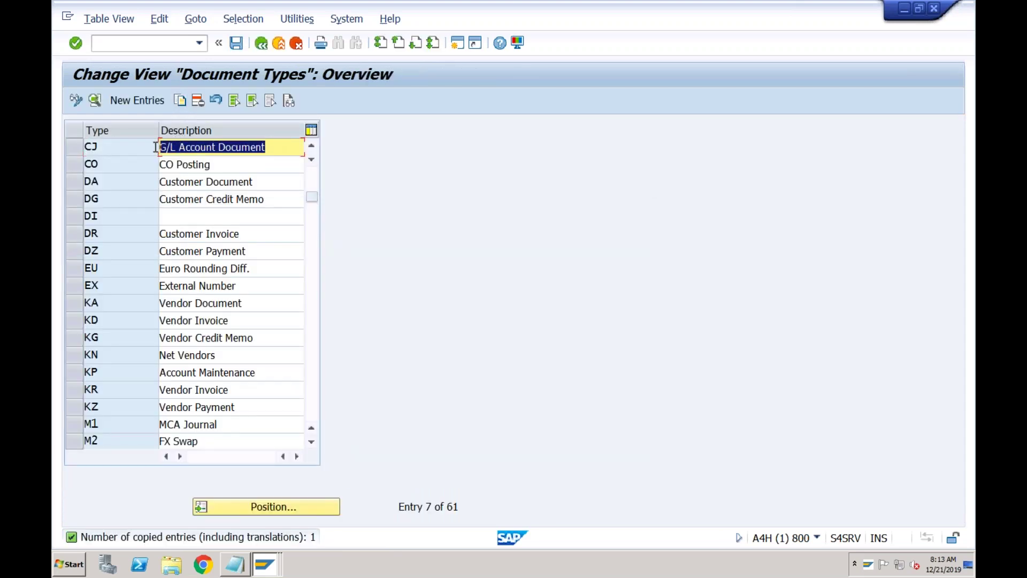
left_click(155, 146)
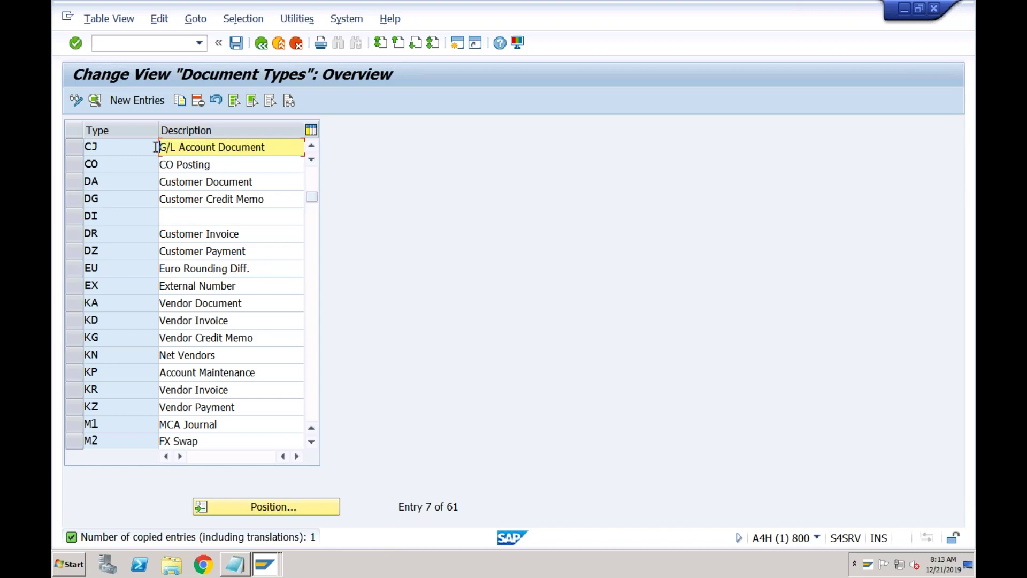
key("shift+Right")
key("shift+Right")
key("shift+Right")
key("shift+Right")
key("shift+Right")
key("shift+Right")
key("shift+Right")
key("shift+Right")
key("shift+Right")
key("shift+Right")
key("shift+Right")
key("shift+Right")
key("shift+Right")
key("shift+Right")
key("shift+Right")
key("shift+Right")
key("shift+Right")
key("shift+Right")
key("shift+Right")
key("shift+Right")
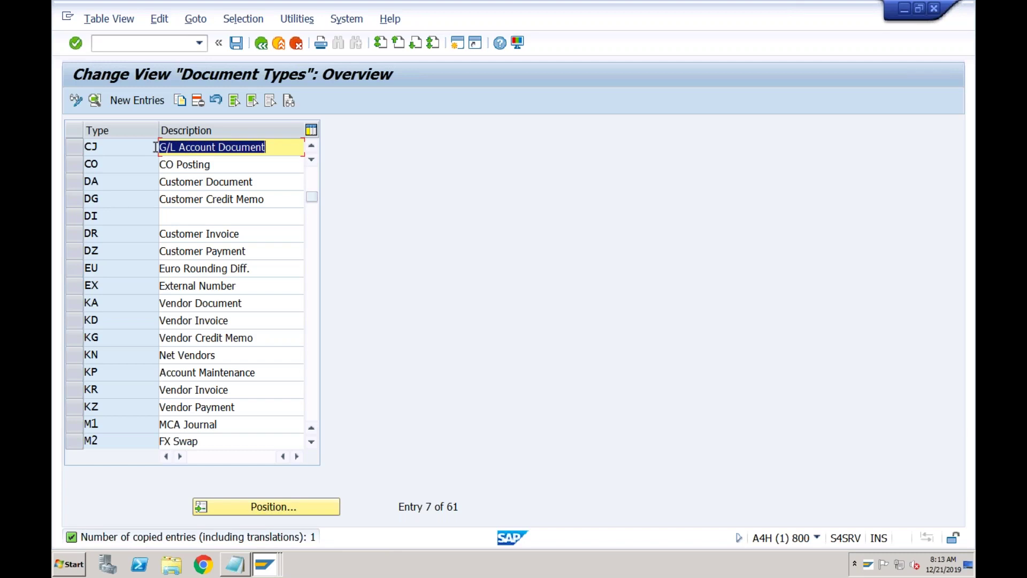
key("Delete")
type("Cash ")
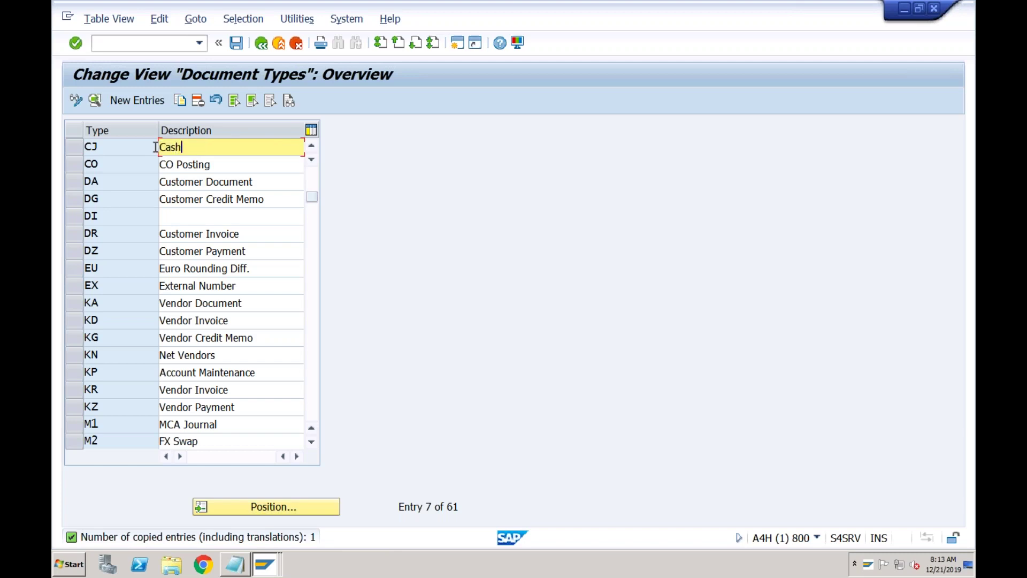
type("Journal")
key("Return")
left_click(234, 47)
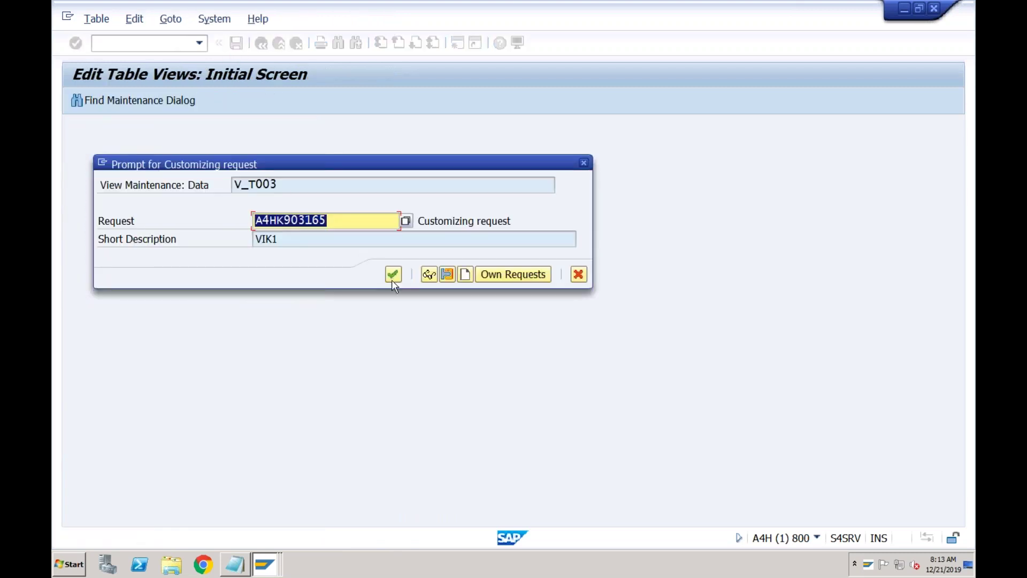
left_click(393, 275)
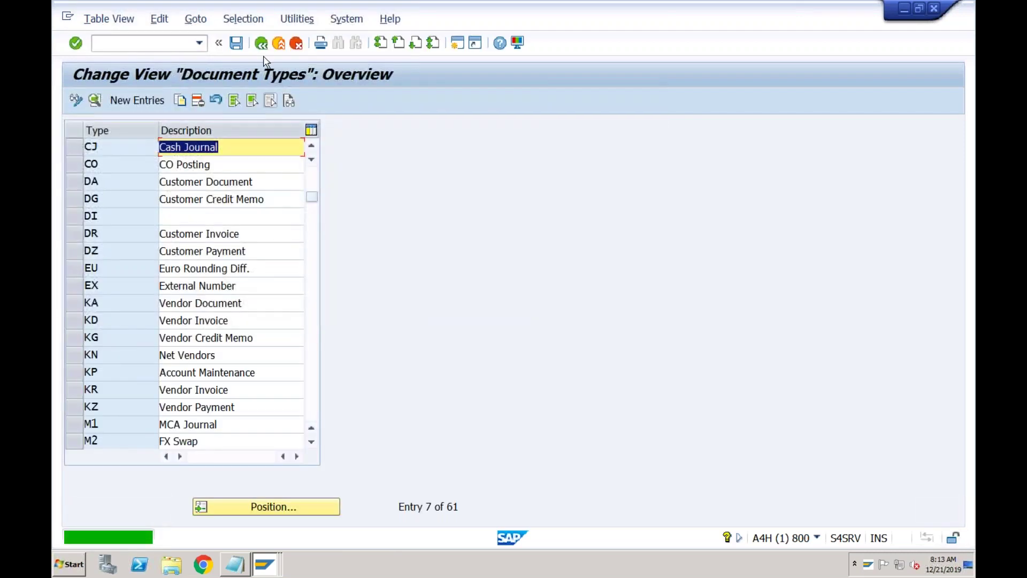
left_click(261, 43)
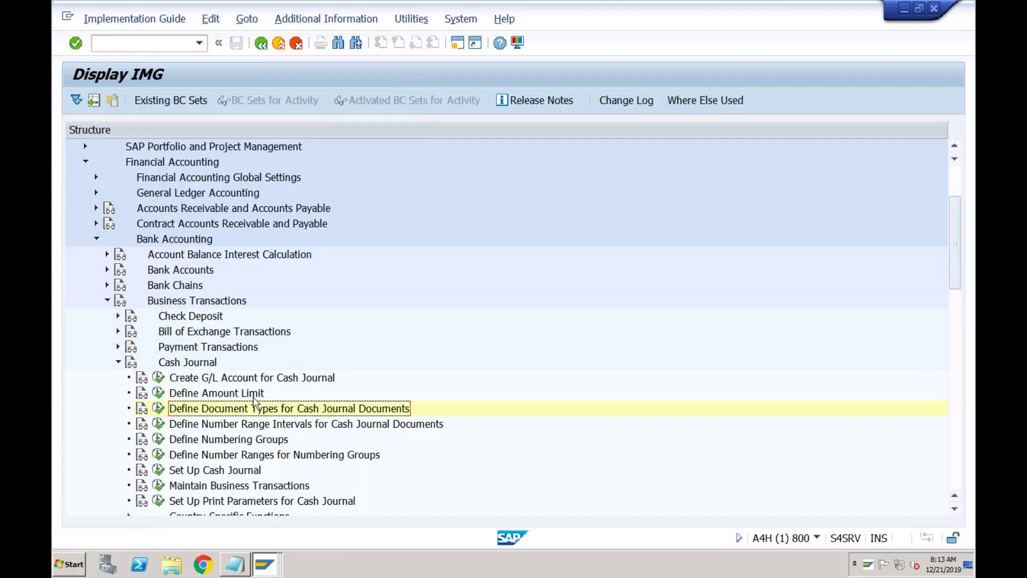
- Copy the cash journal document number range intervals from company code 0001 to ABCI
left_click(245, 427)
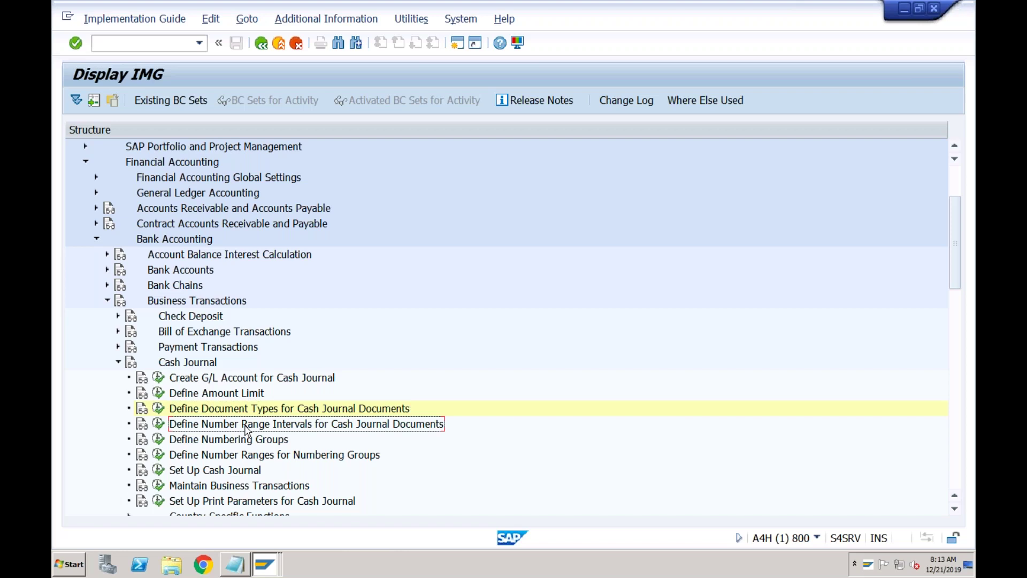
left_click(159, 424)
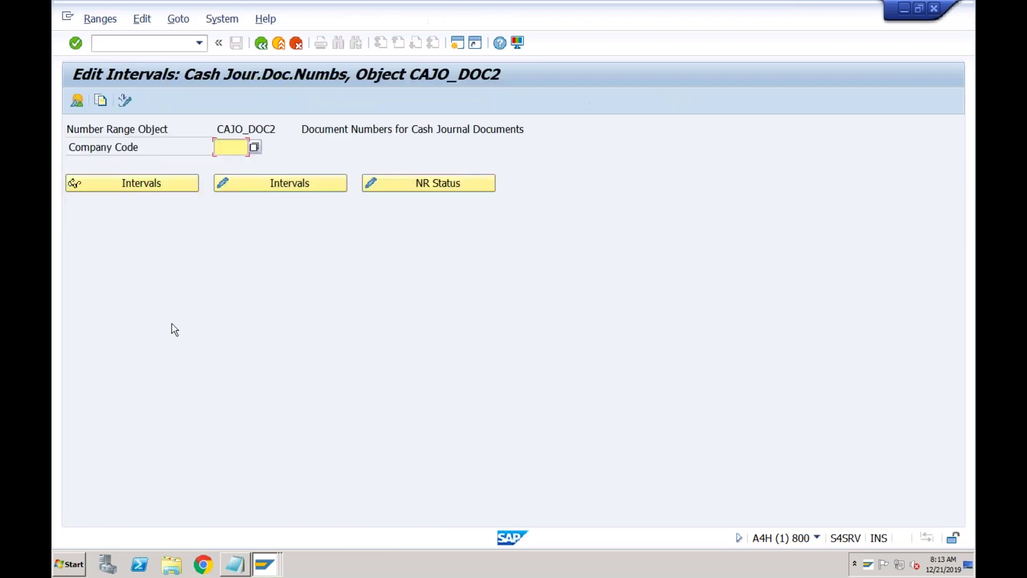
left_click(102, 102)
type("0001")
key("Tab")
type("abci")
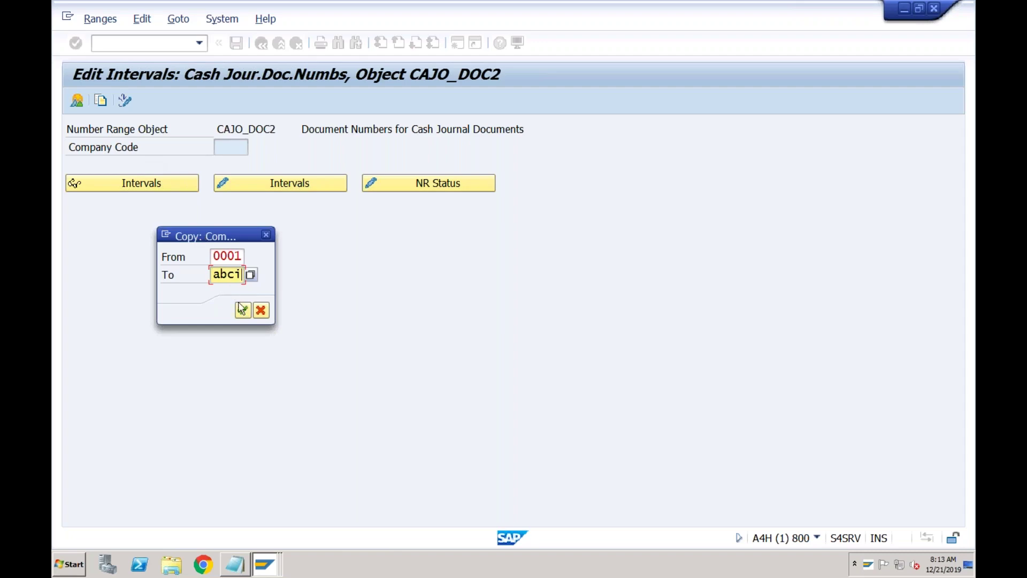
left_click(242, 309)
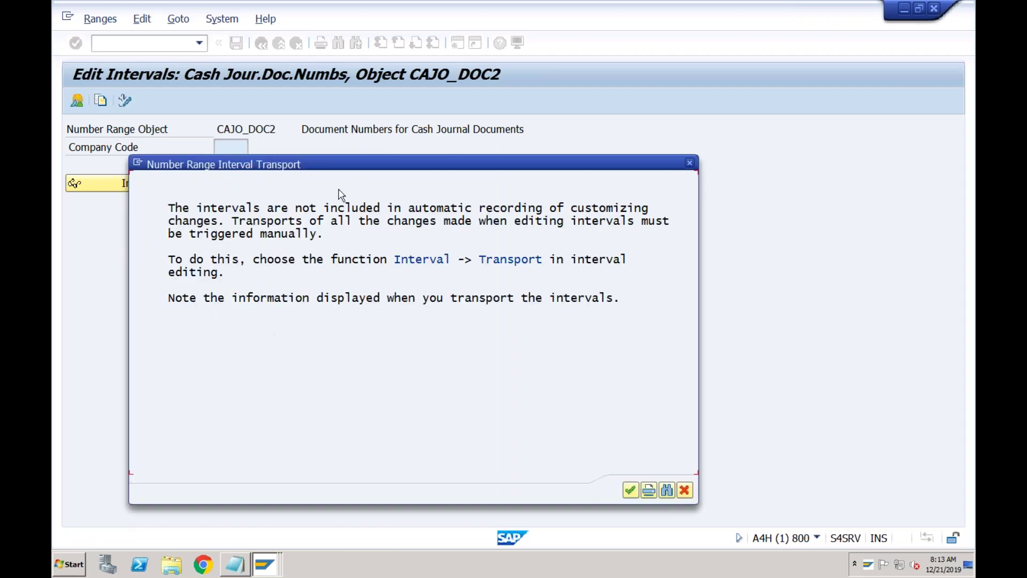
key("Return")
left_click(262, 51)
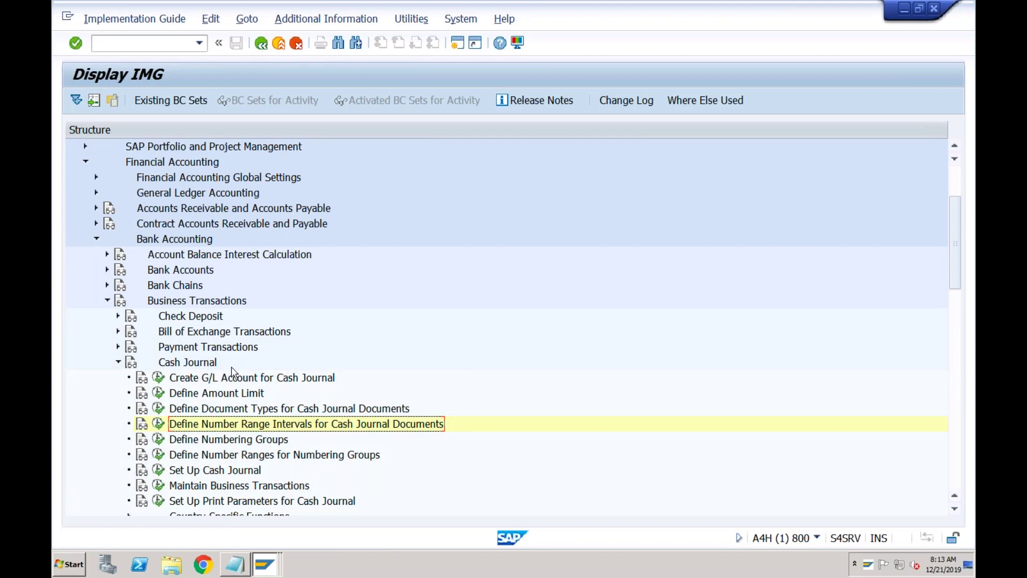
- Check the Define Numbering Groups table, which has no entries, and return to the Cash Journal activities
left_click(206, 441)
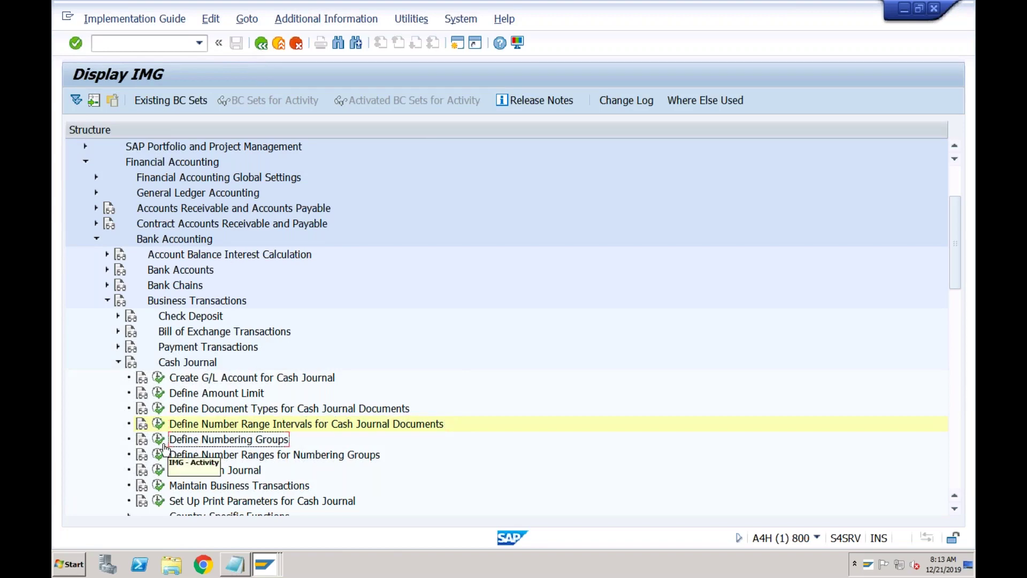
left_click(159, 441)
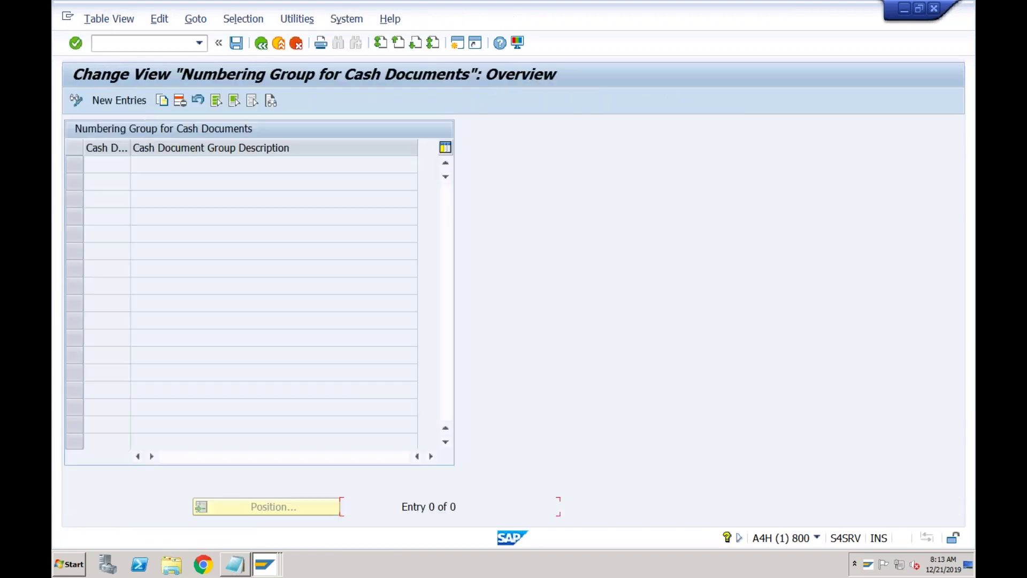
left_click(261, 43)
left_click(243, 457)
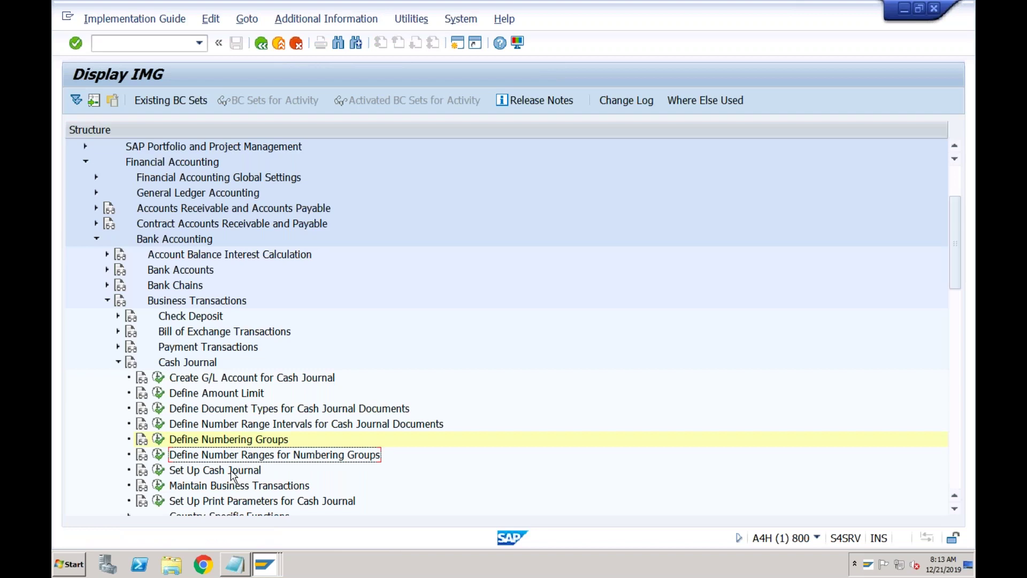
left_click(233, 472)
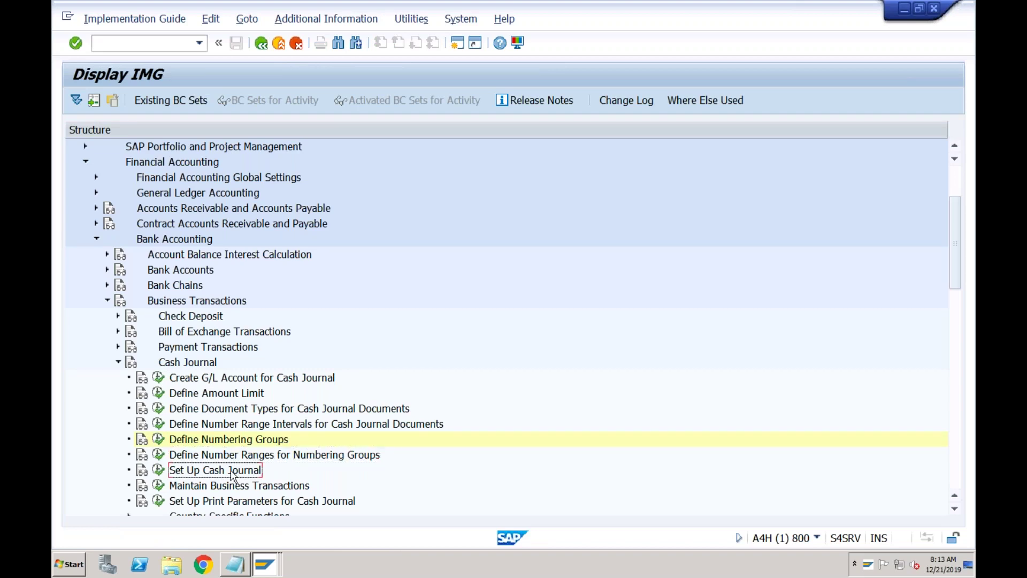
- Copy the 0001 cash journal as ABC1 for ABCI, with G/L account 2018 Petty Cash Box
left_click(161, 473)
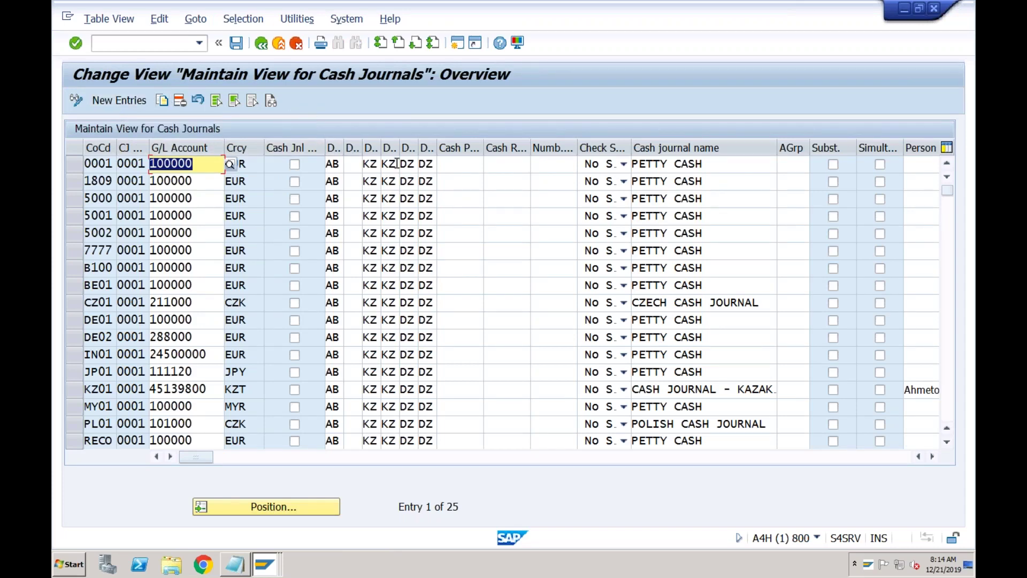
left_click(73, 165)
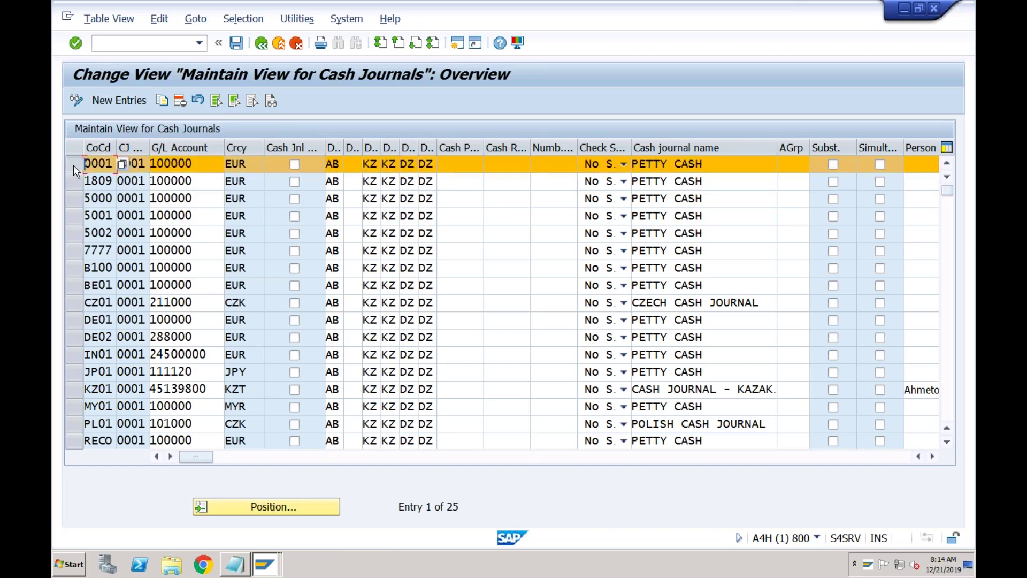
left_click(161, 102)
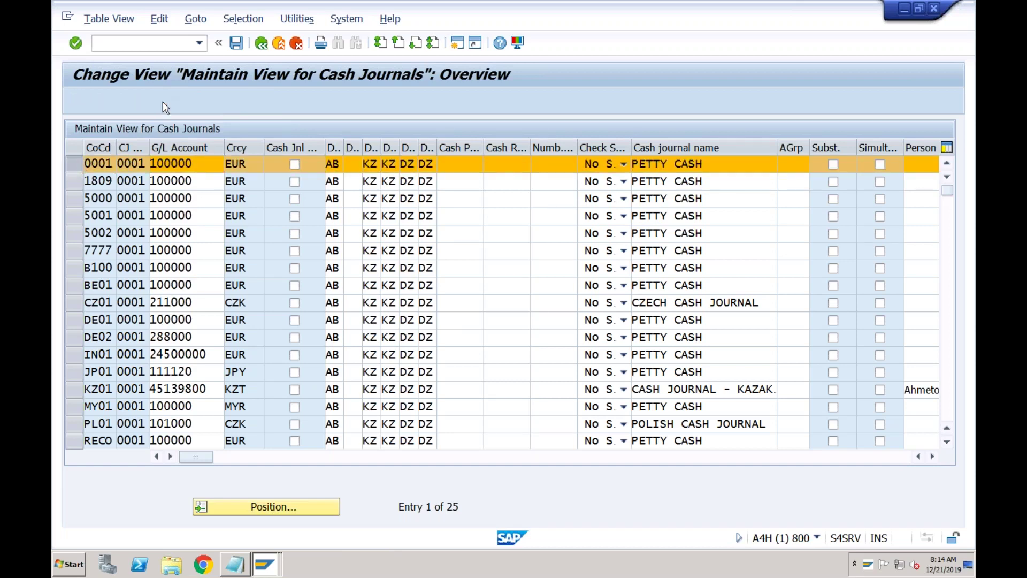
type("ABCI")
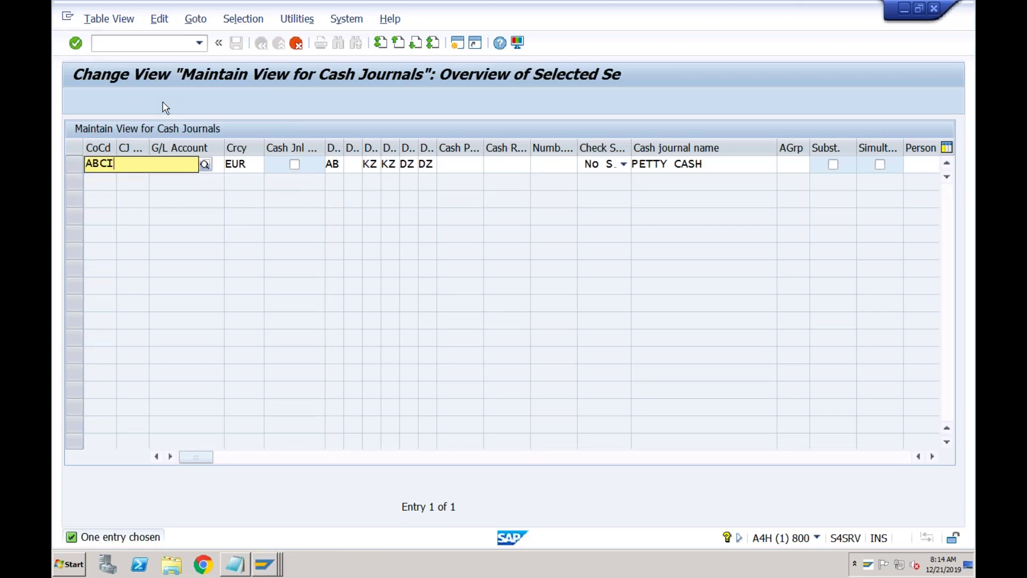
key("Tab")
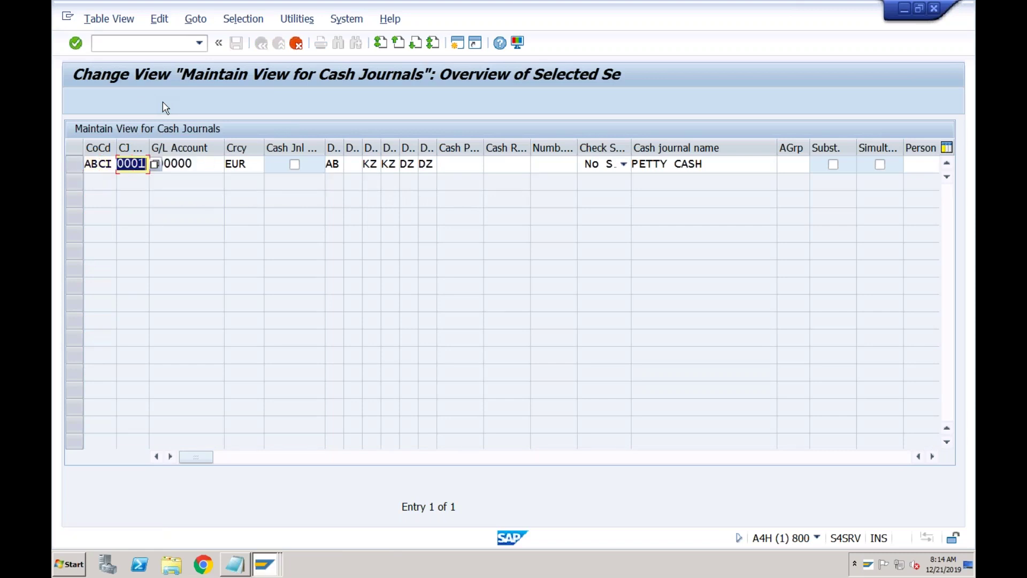
type("ABC1")
key("Tab")
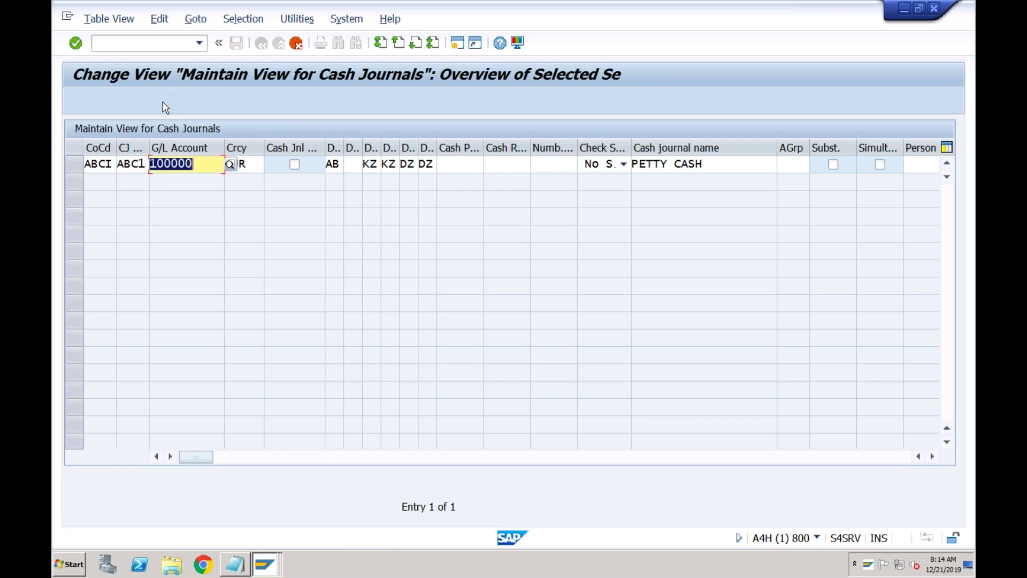
left_click(229, 164)
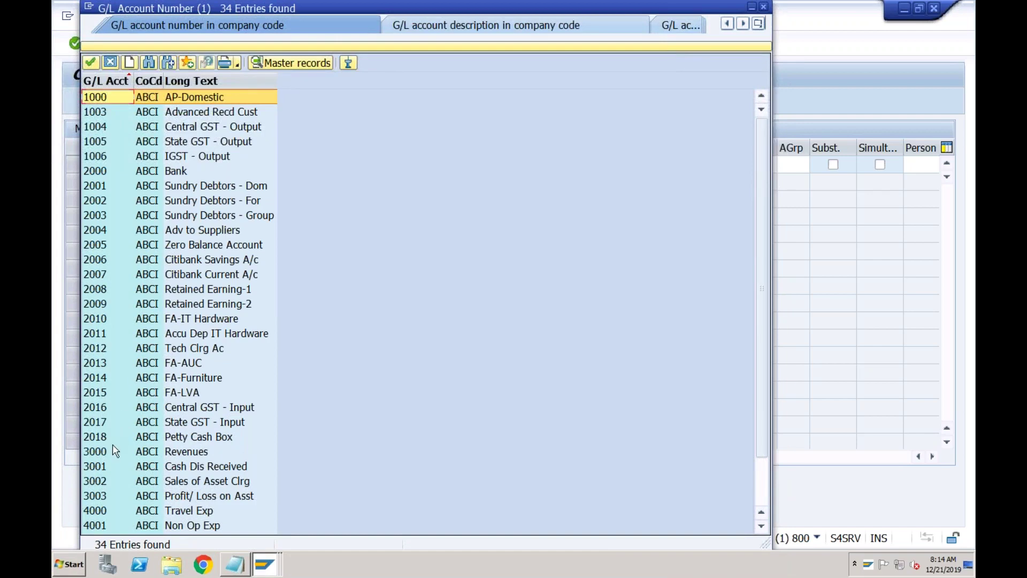
left_click(111, 438)
double_click(111, 437)
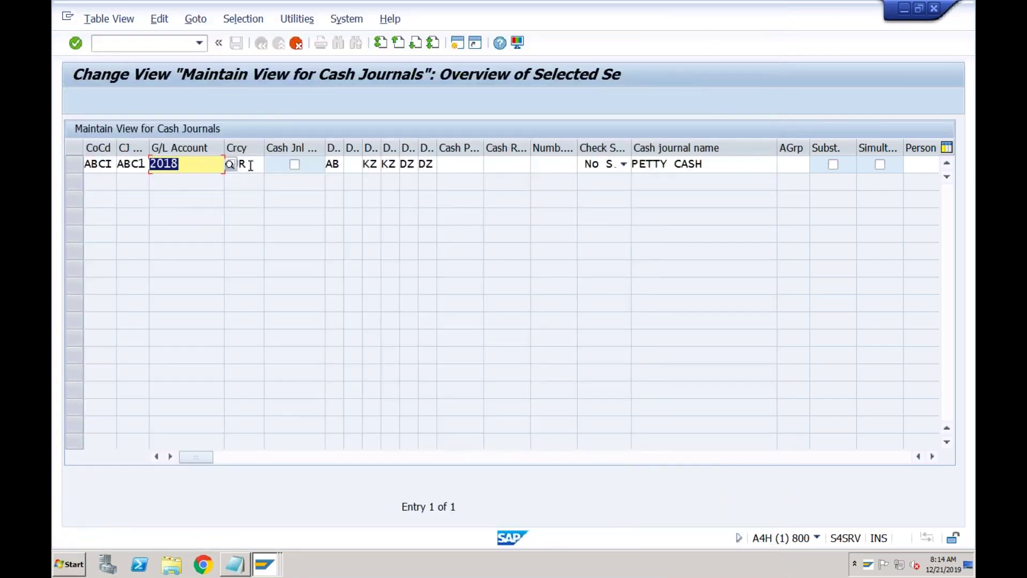
- Change the ABC1 cash journal currency from EUR to INR
left_click(250, 165)
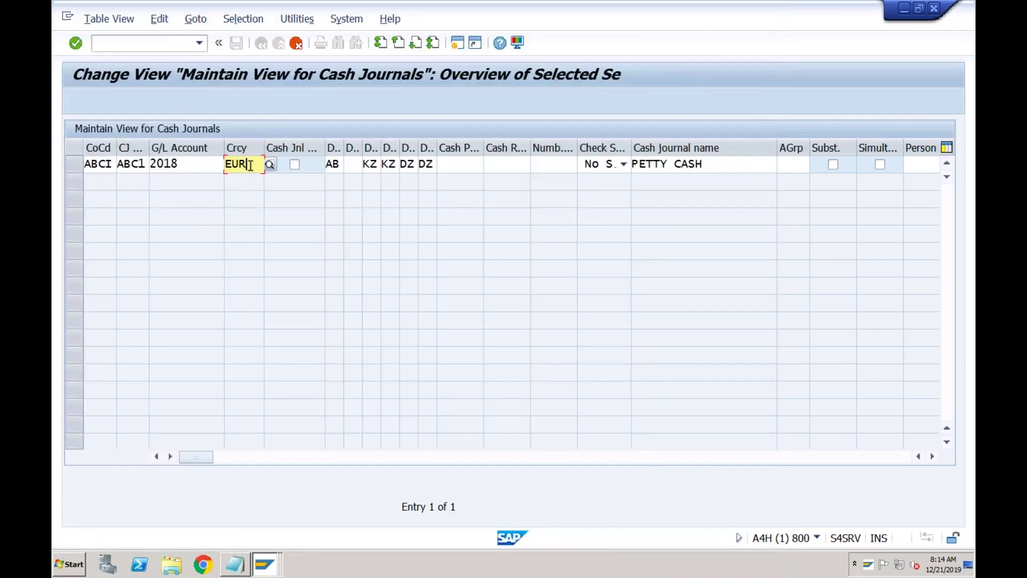
left_click(186, 167)
left_click(138, 166)
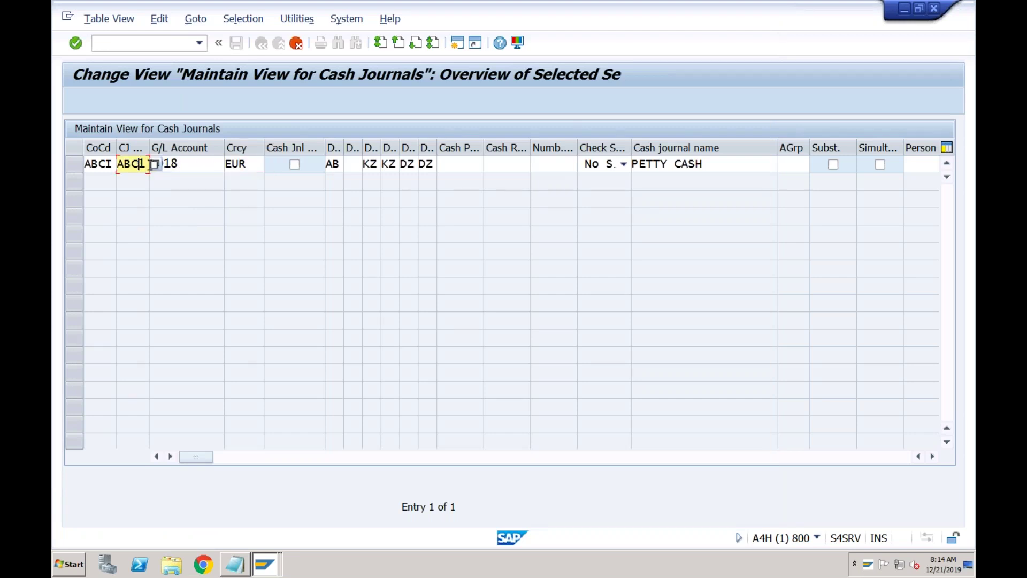
left_click(251, 166)
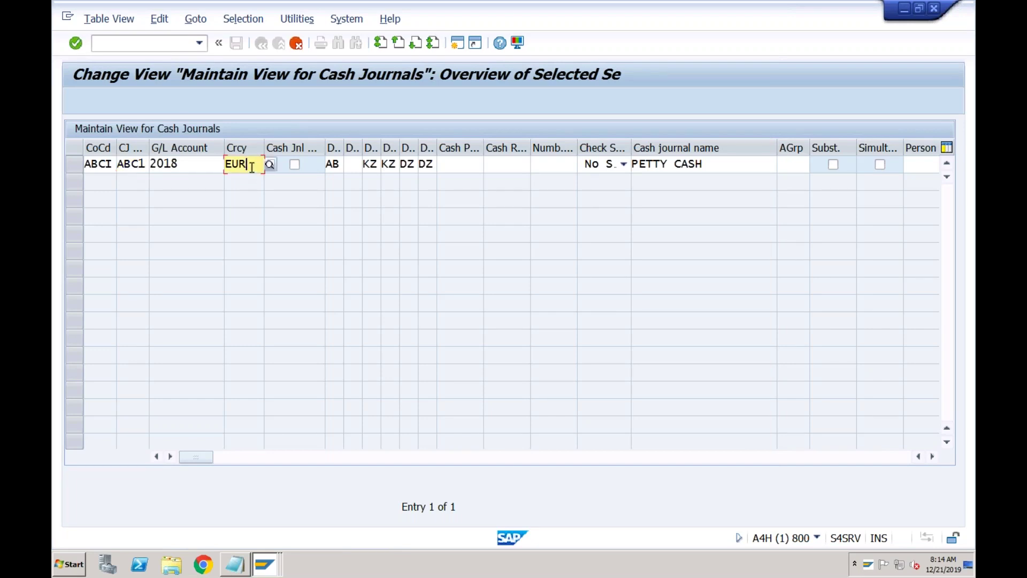
key("BackSpace")
key("BackSpace")
key("BackSpace")
type("in")
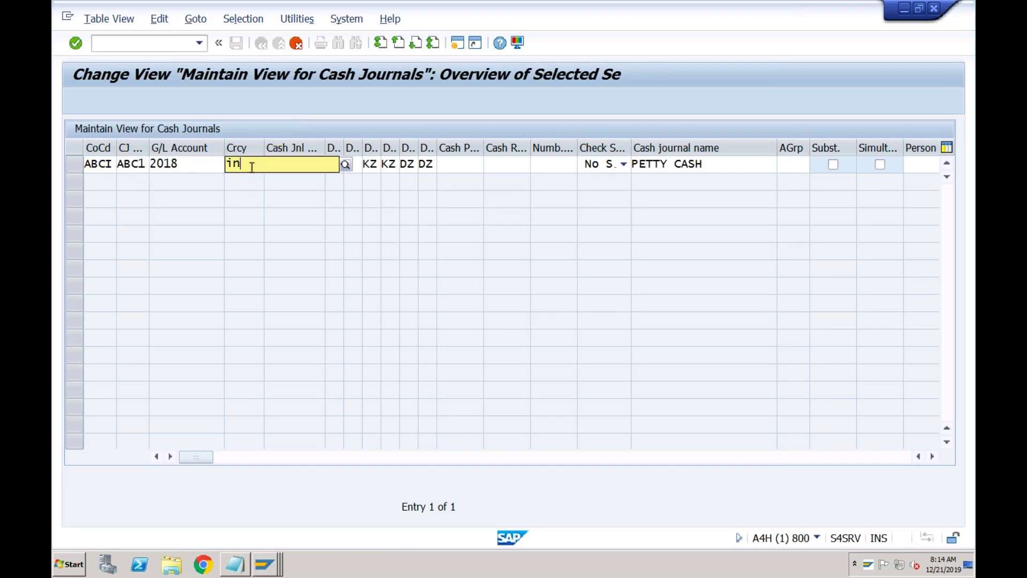
type("r")
key("Tab")
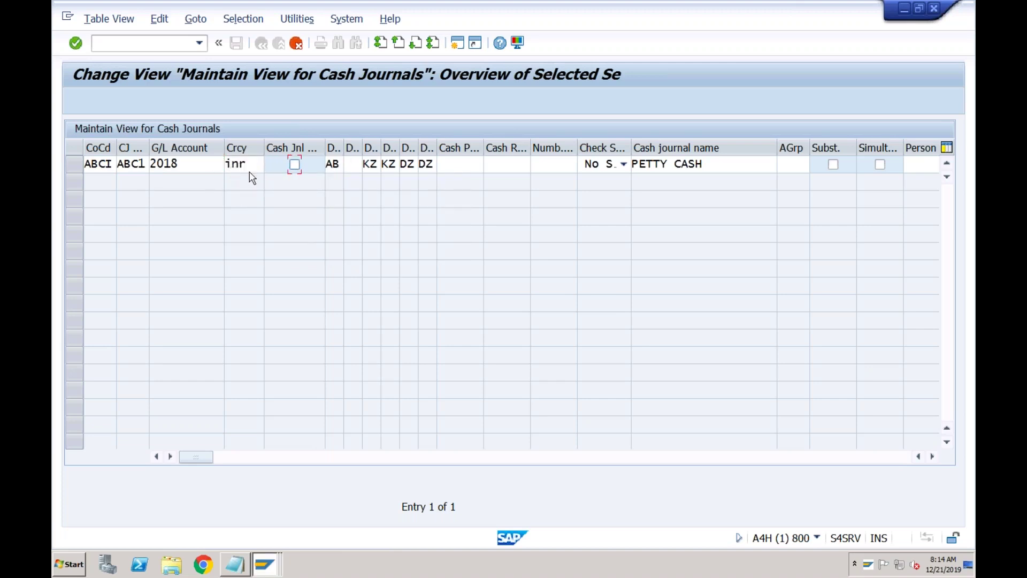
key("Tab")
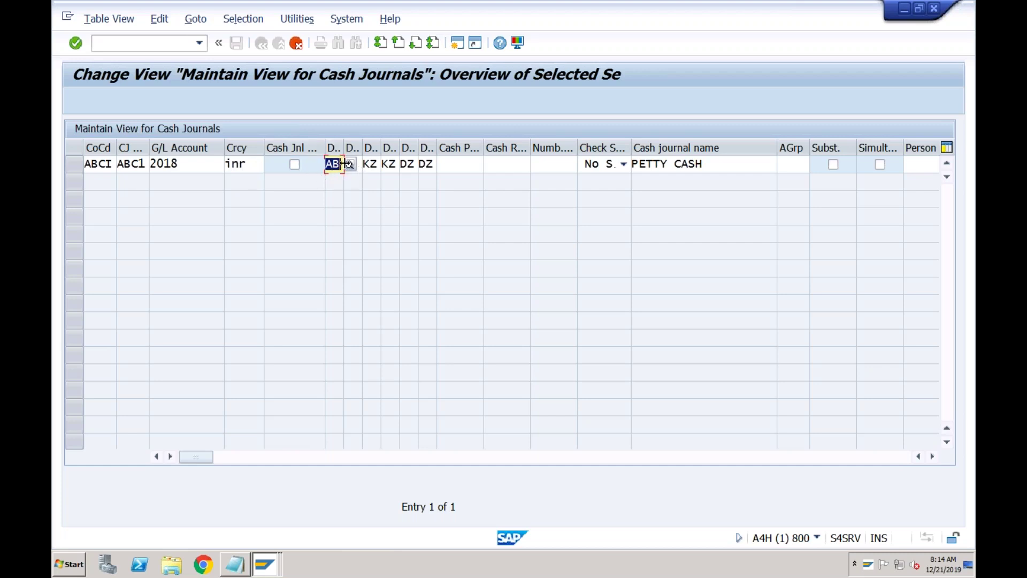
- Replace the AB document type with CJ in the ABC1 row
left_click(372, 165)
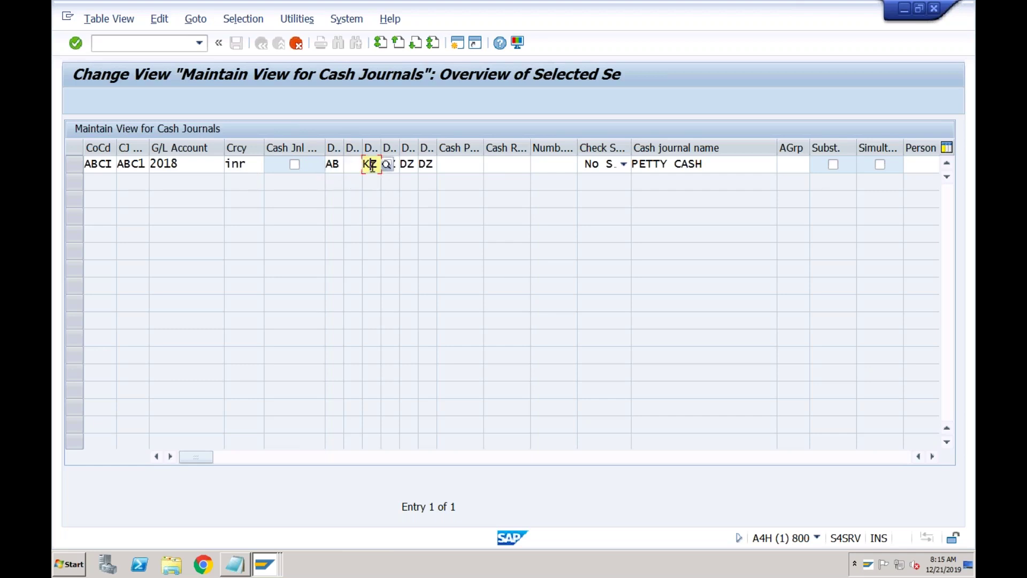
left_click(408, 163)
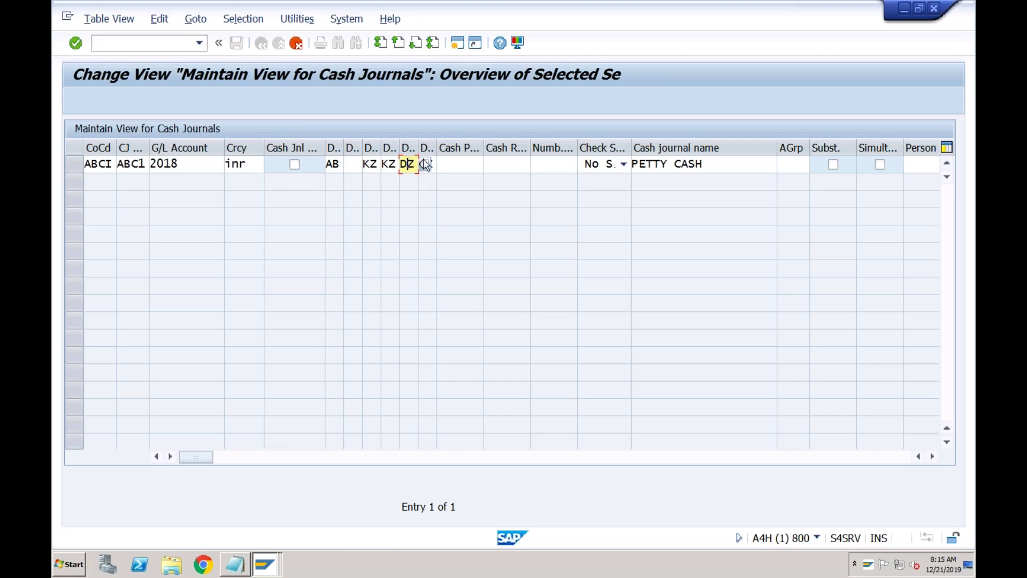
left_click(340, 165)
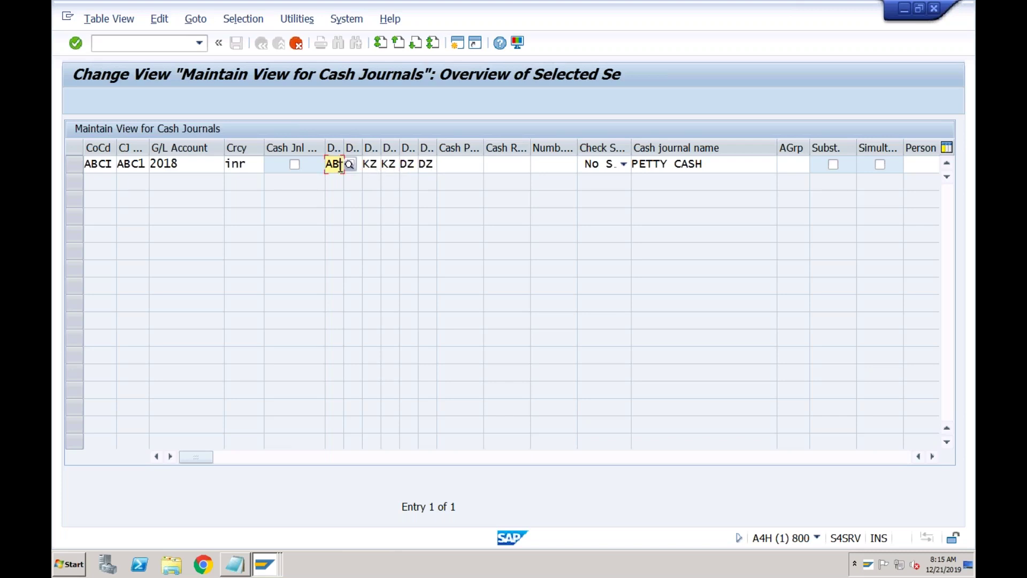
key("BackSpace")
key("BackSpace")
type("CJ")
key("Tab")
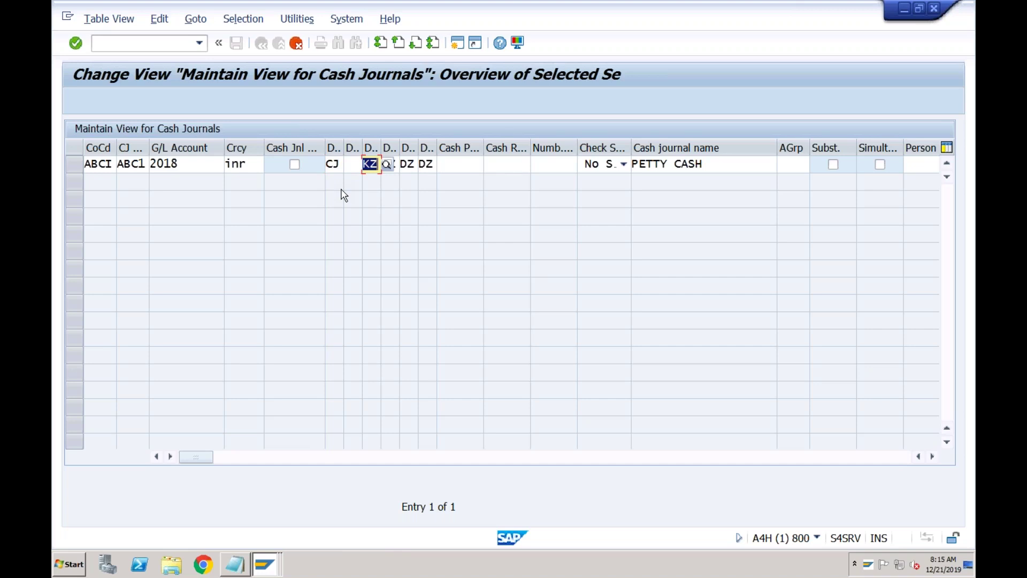
key("Tab")
key("Tab")
key("Tab")
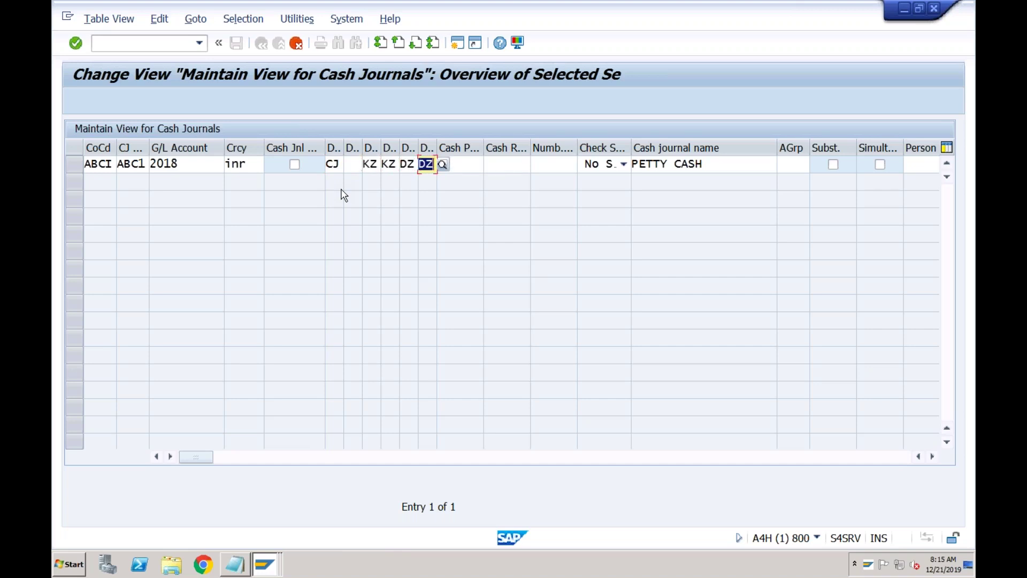
key("Tab")
key("Tab")
key("Tab")
key("Tab")
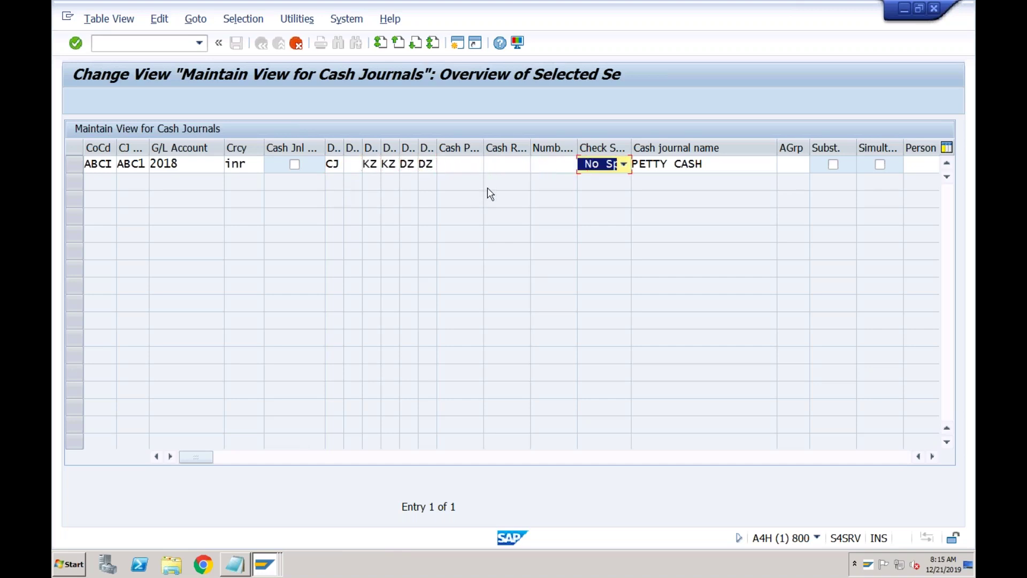
- Keep Check Split as No Split and review the PETTY CASH name and person fields
left_click(623, 164)
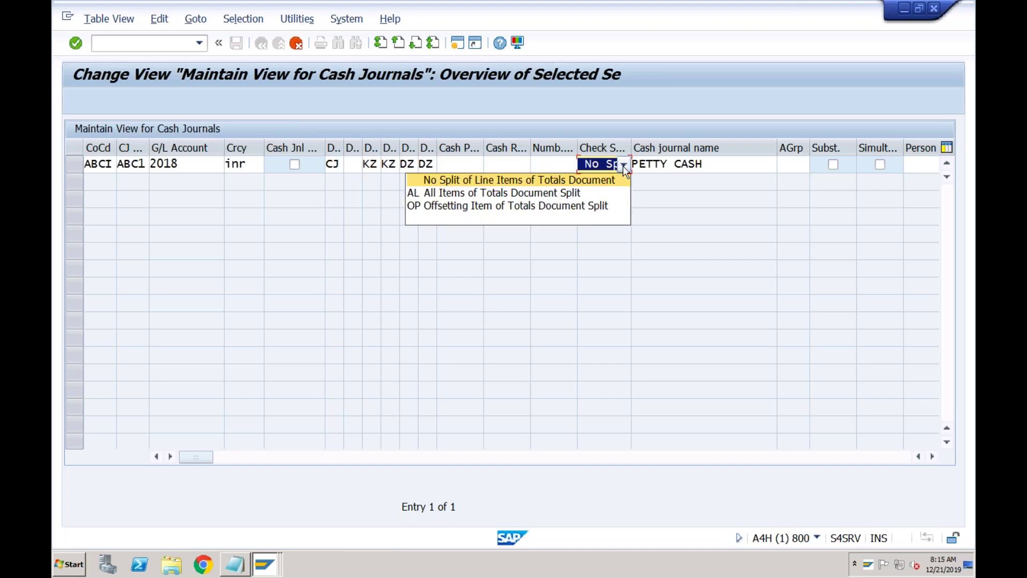
left_click(623, 165)
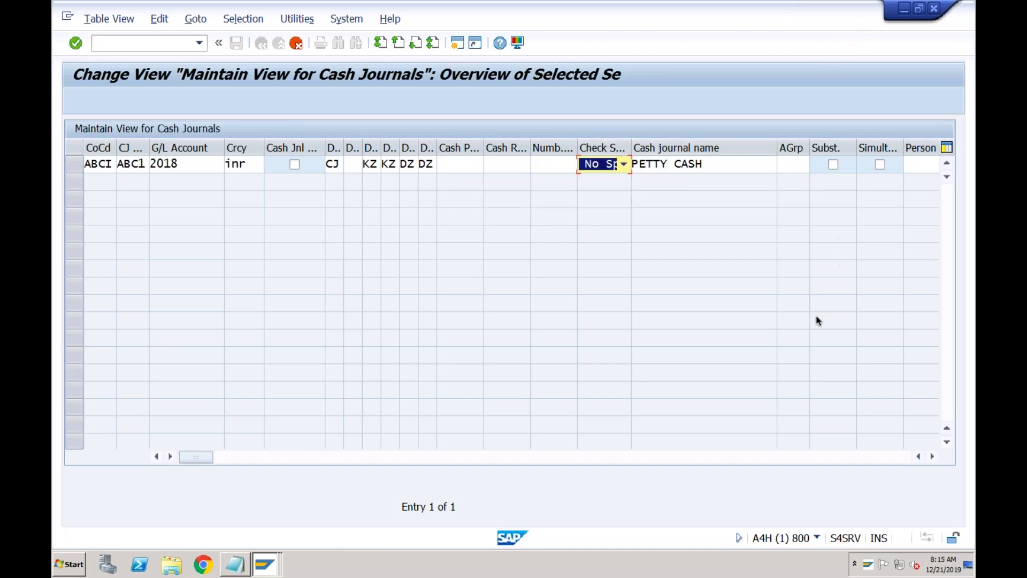
left_click(707, 163)
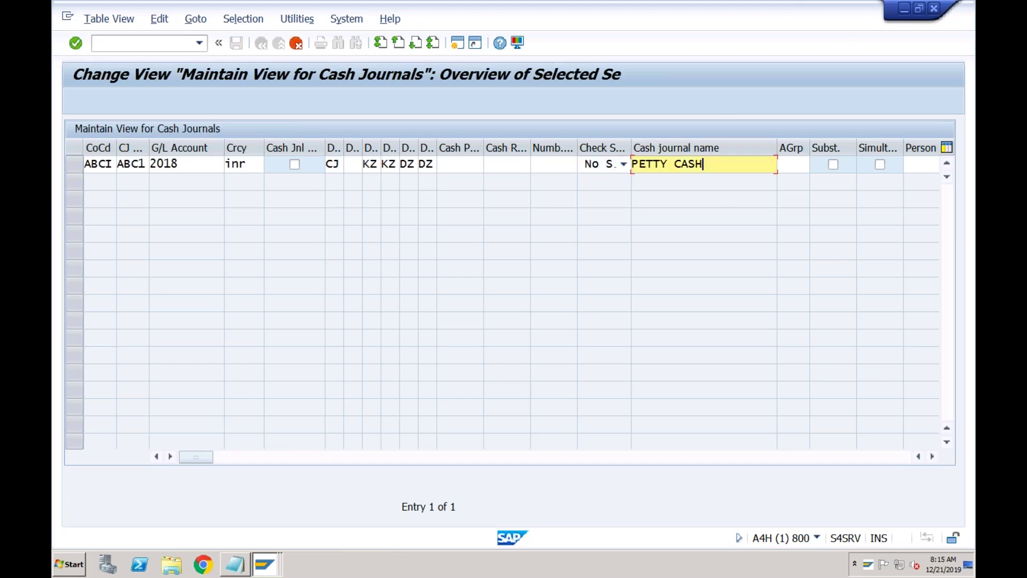
left_click_drag(711, 163, 632, 163)
left_click(718, 162)
key("Tab")
key("Tab")
key("Tab")
key("Tab")
key("Tab")
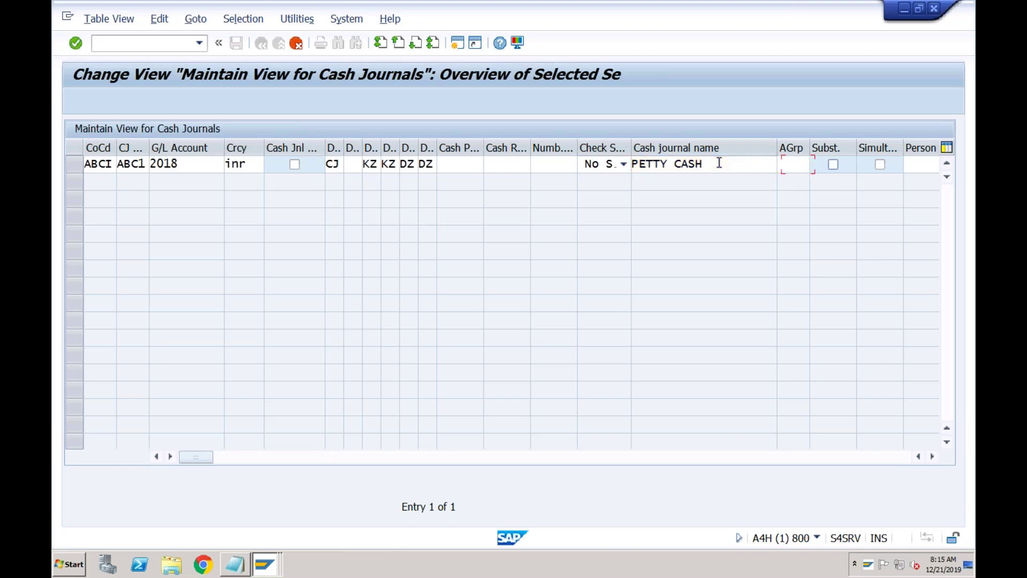
key("Tab")
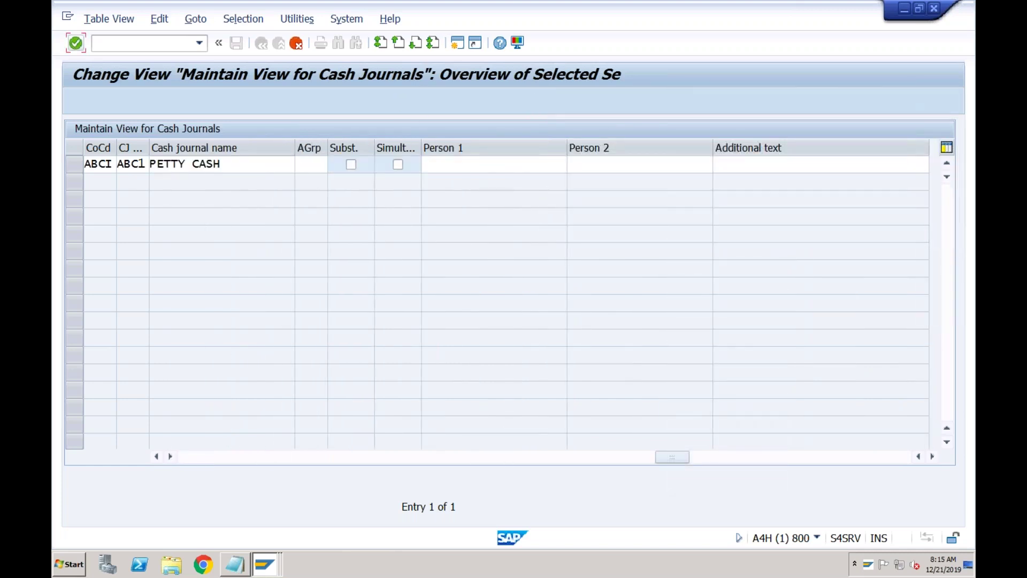
left_click(522, 165)
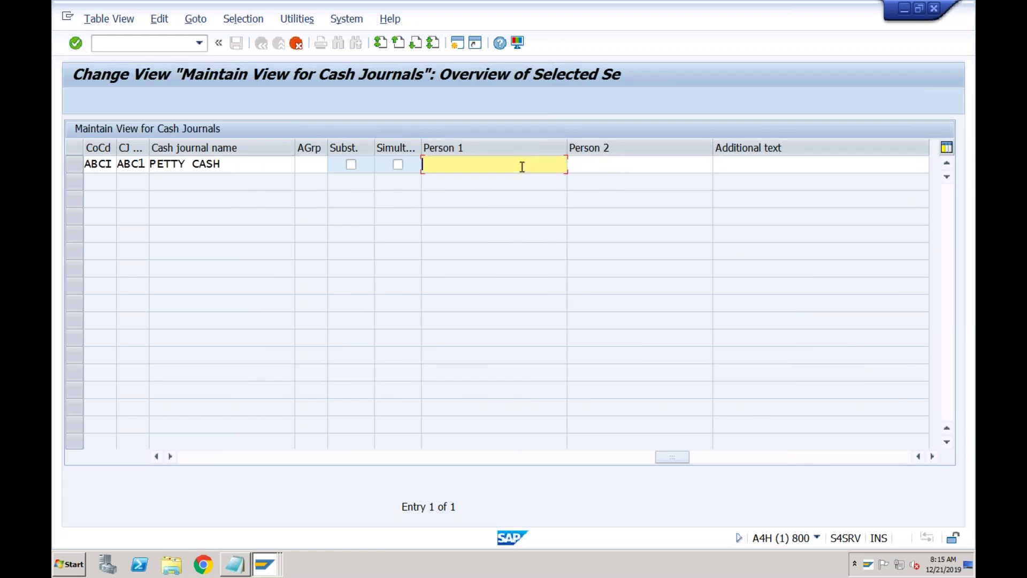
left_click(575, 161)
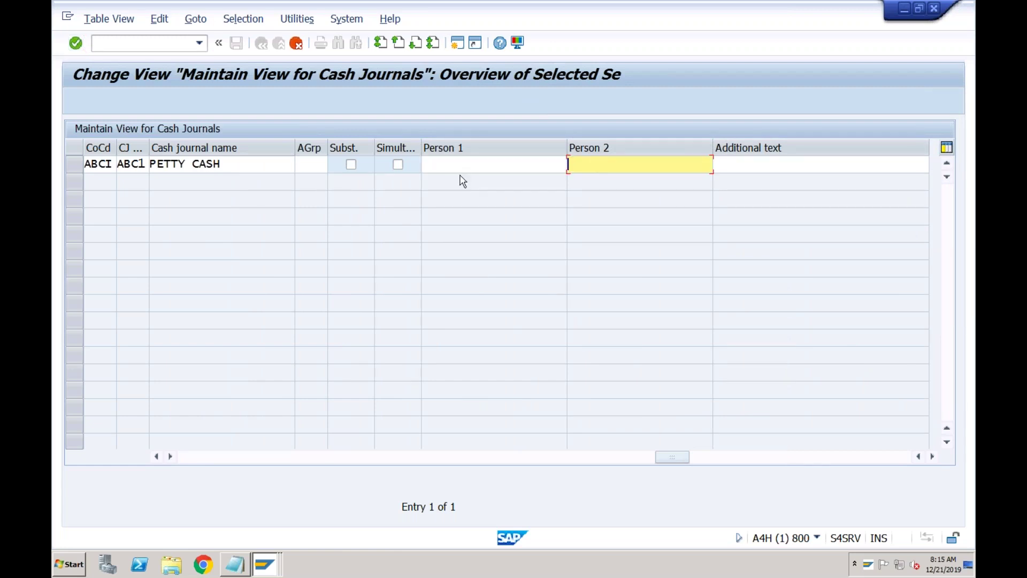
left_click(249, 166)
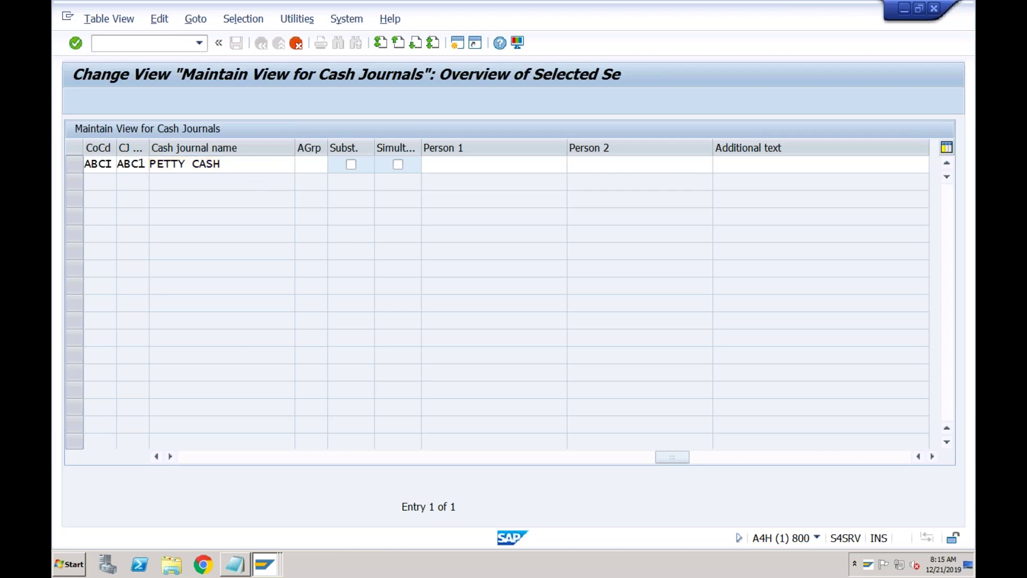
- Confirm the ABC1 entry and save it under a customizing request
key("Return")
left_click(236, 42)
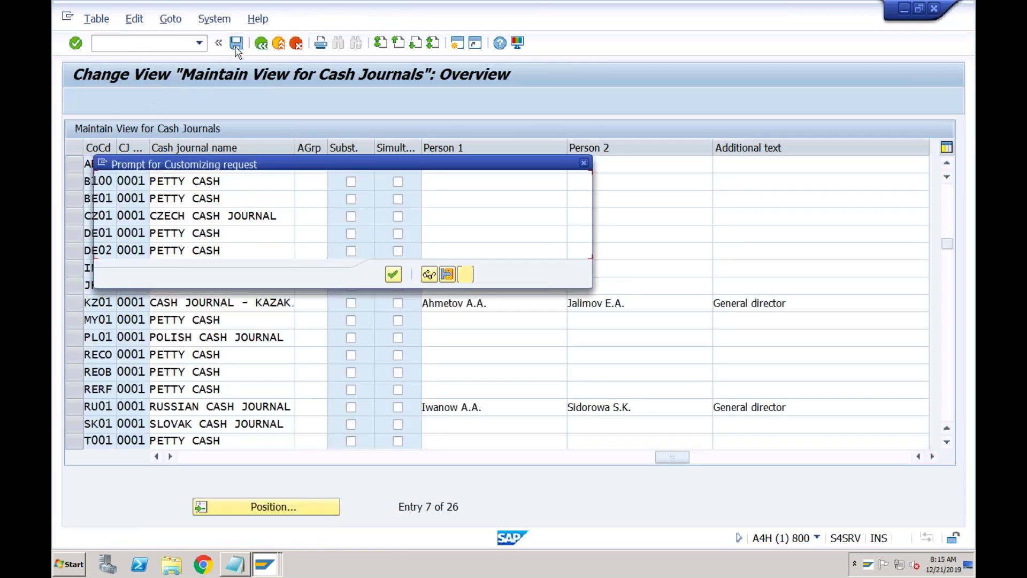
left_click(394, 276)
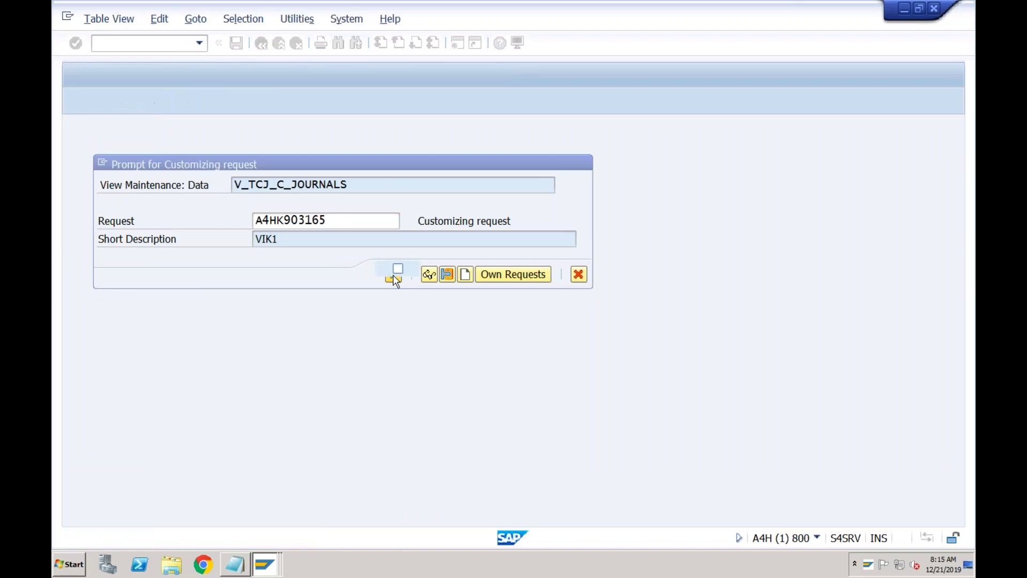
left_click(266, 565)
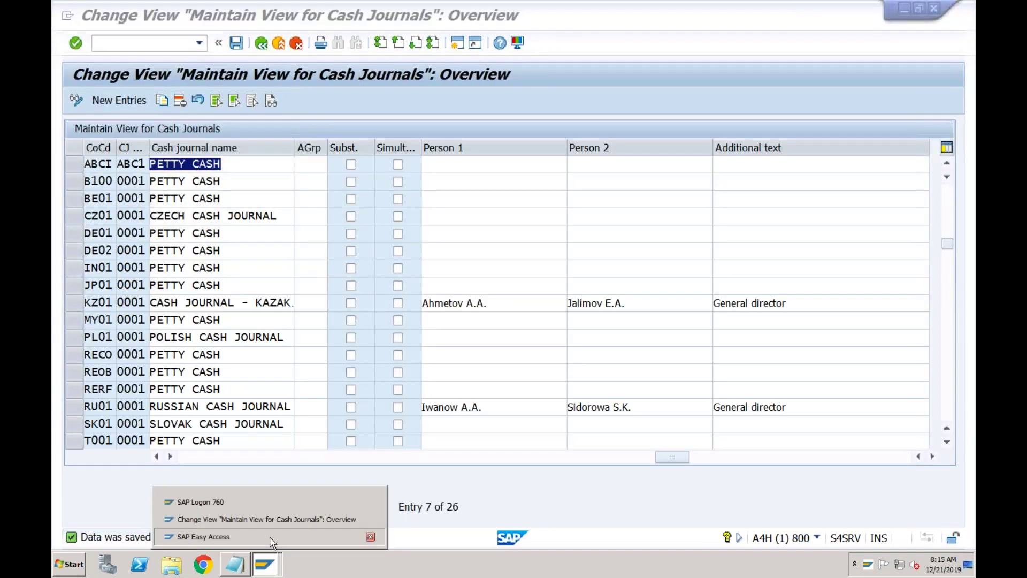
- Launch FBCJ and open cash journal ABC1 for company code ABCI
left_click(269, 537)
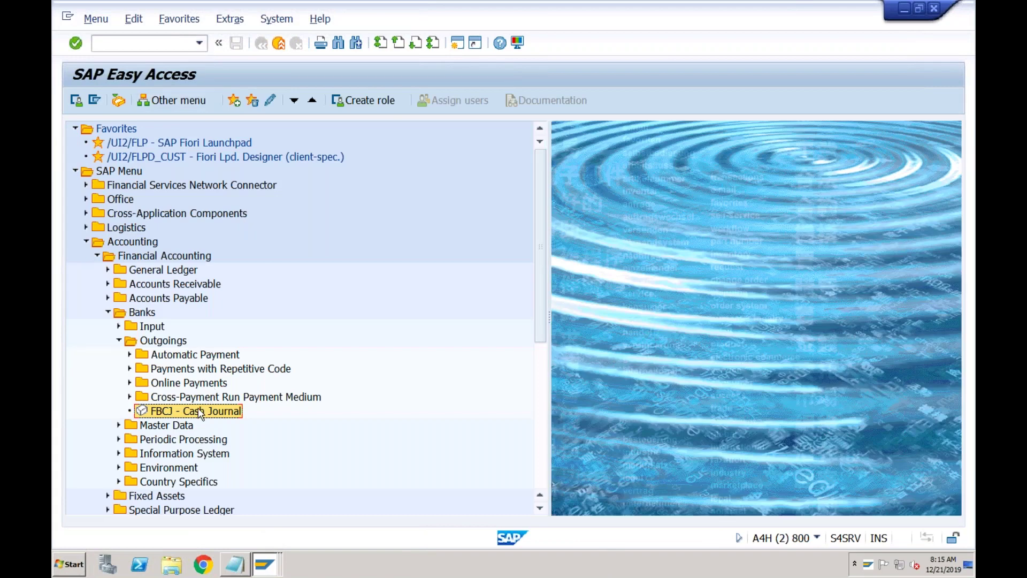
double_click(199, 412)
left_click(242, 329)
left_click(271, 329)
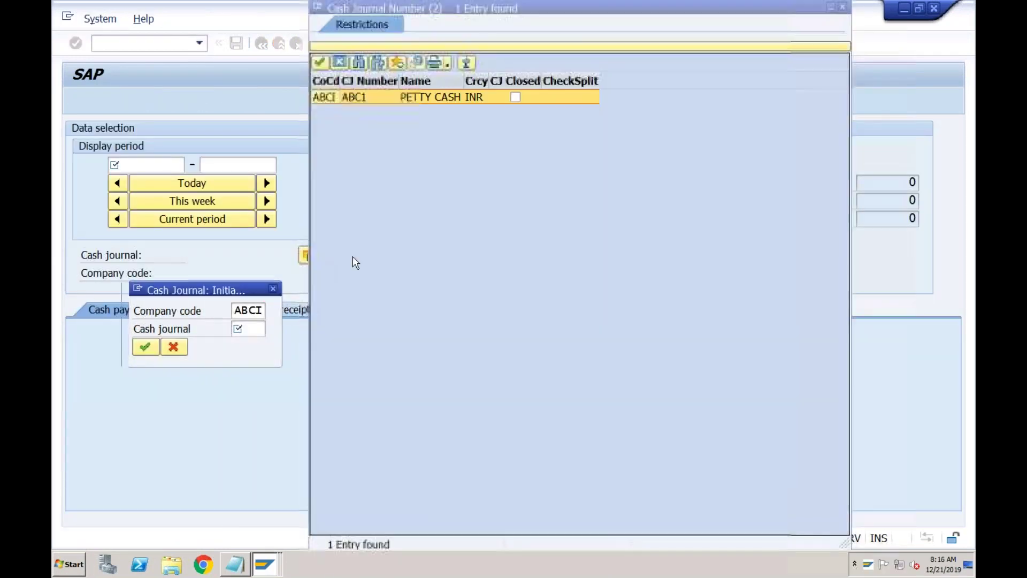
double_click(365, 100)
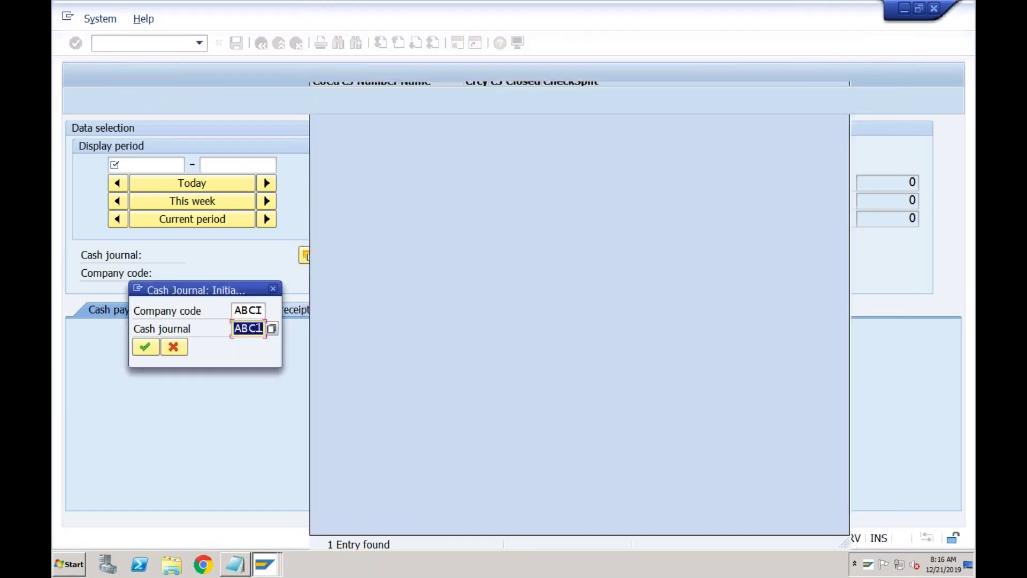
left_click(153, 347)
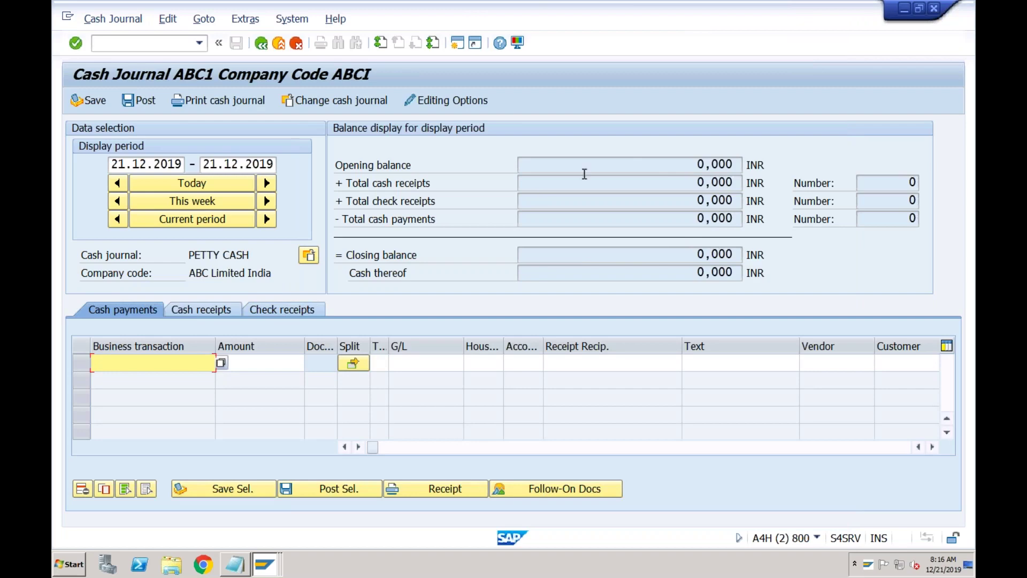
- Review the opening balance, receipts and closing balance, all 0,000 INR
left_click(638, 163)
left_click(651, 182)
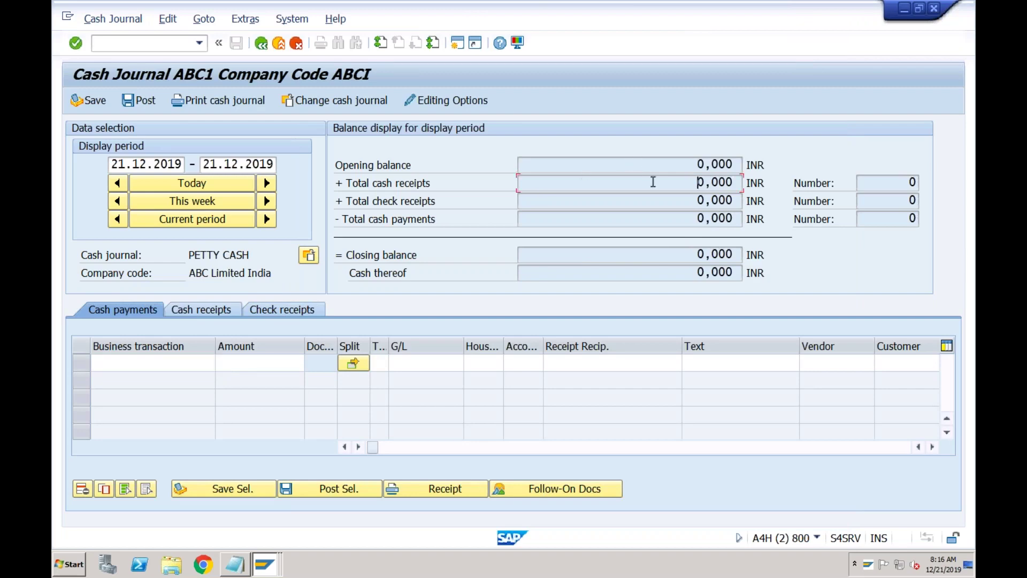
left_click(652, 202)
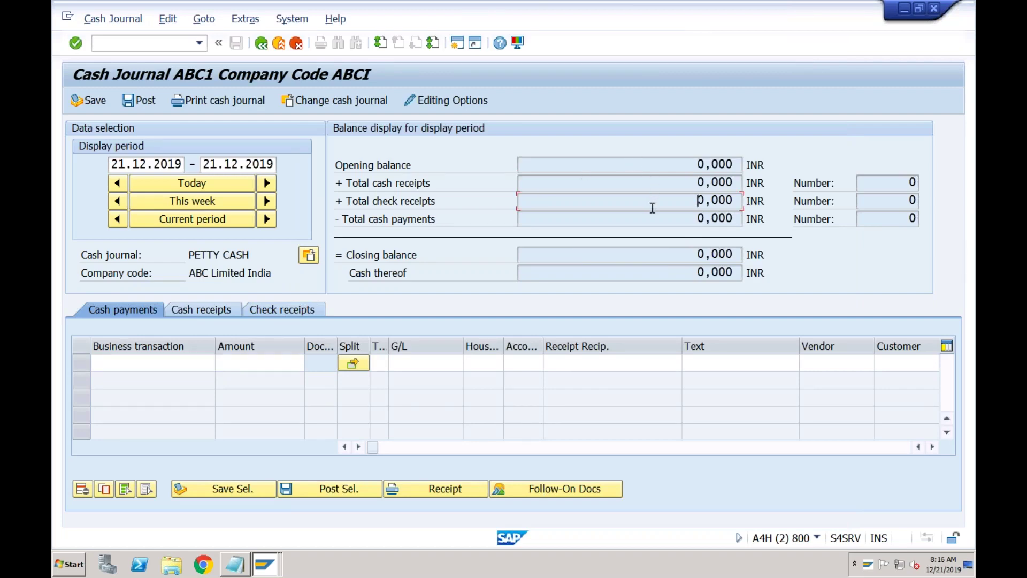
left_click(682, 253)
left_click(573, 168)
left_click(603, 185)
left_click(619, 170)
left_click(619, 182)
- Browse the cash receipts and payments tabs; the business transaction search returns no entries
left_click(216, 313)
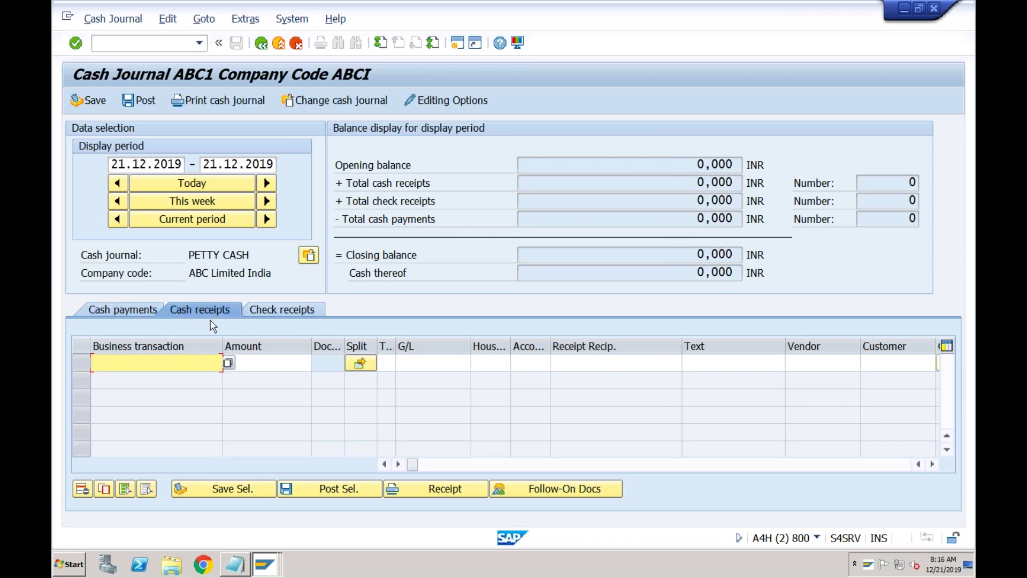
left_click(140, 309)
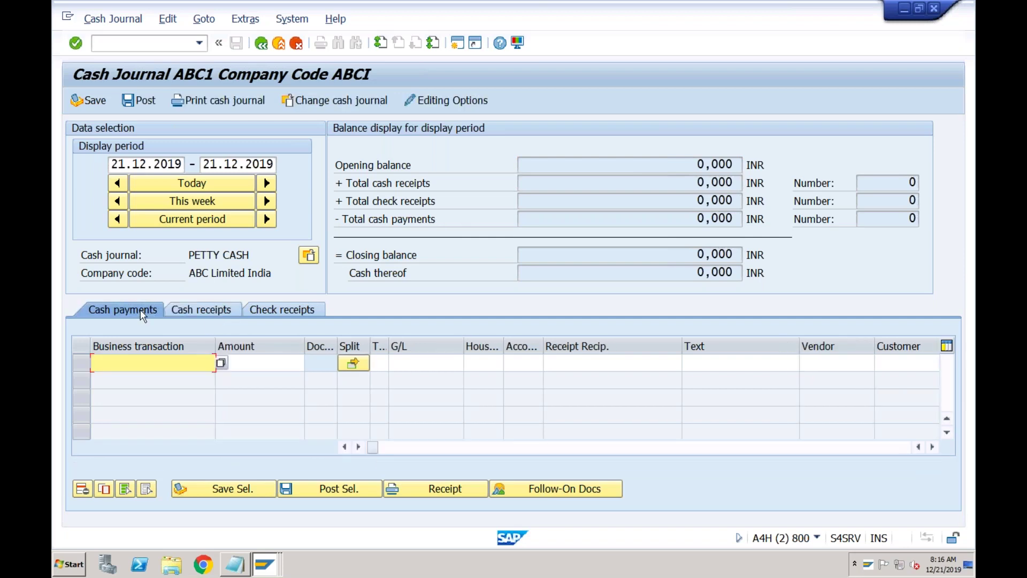
left_click(195, 306)
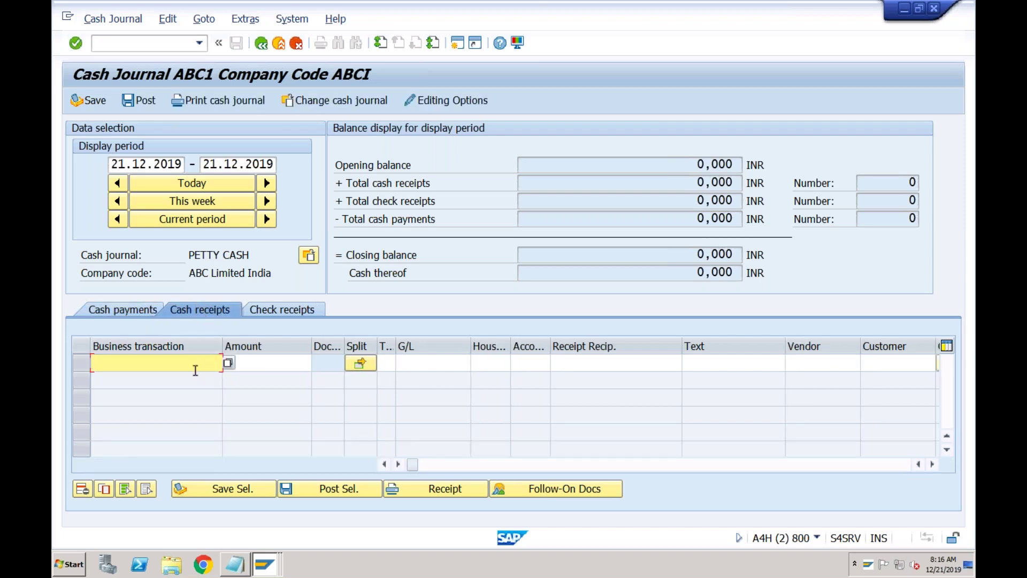
left_click(229, 366)
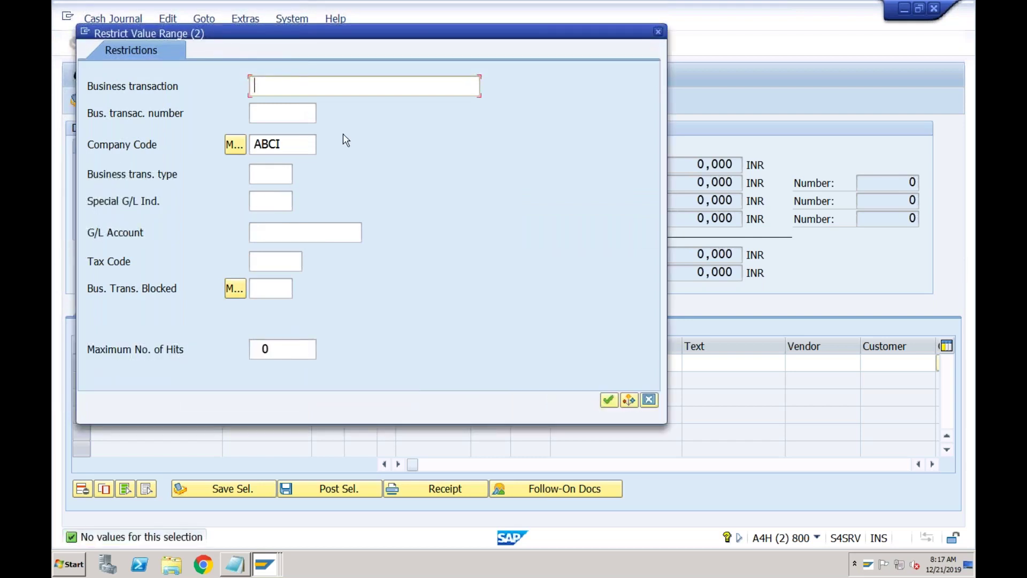
left_click(660, 33)
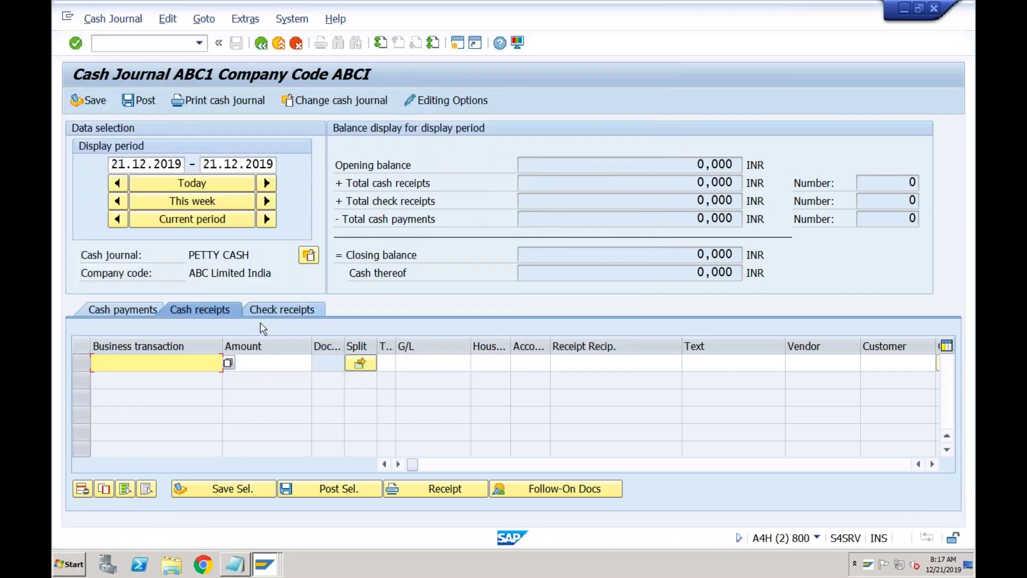
left_click(261, 364)
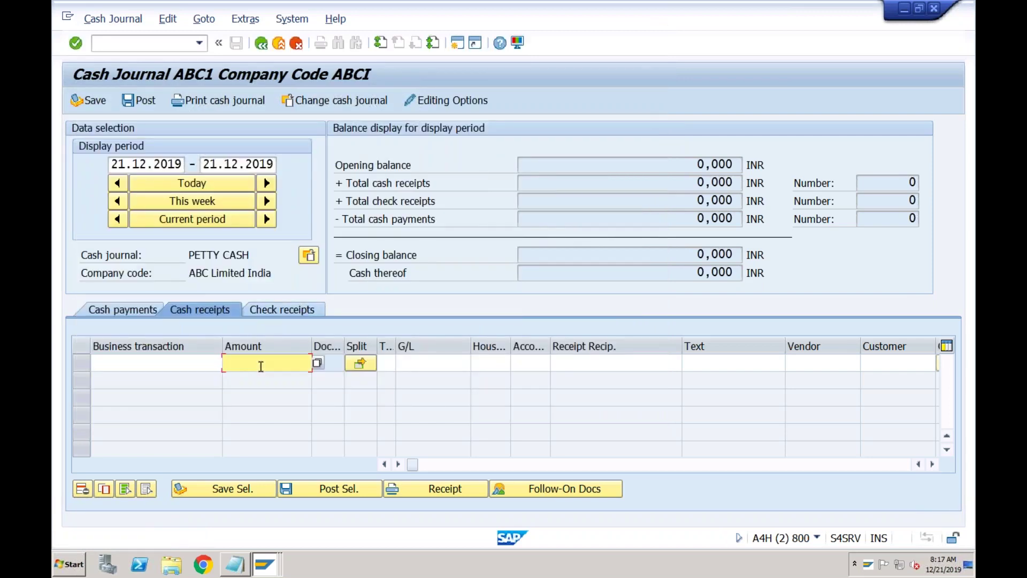
left_click(134, 310)
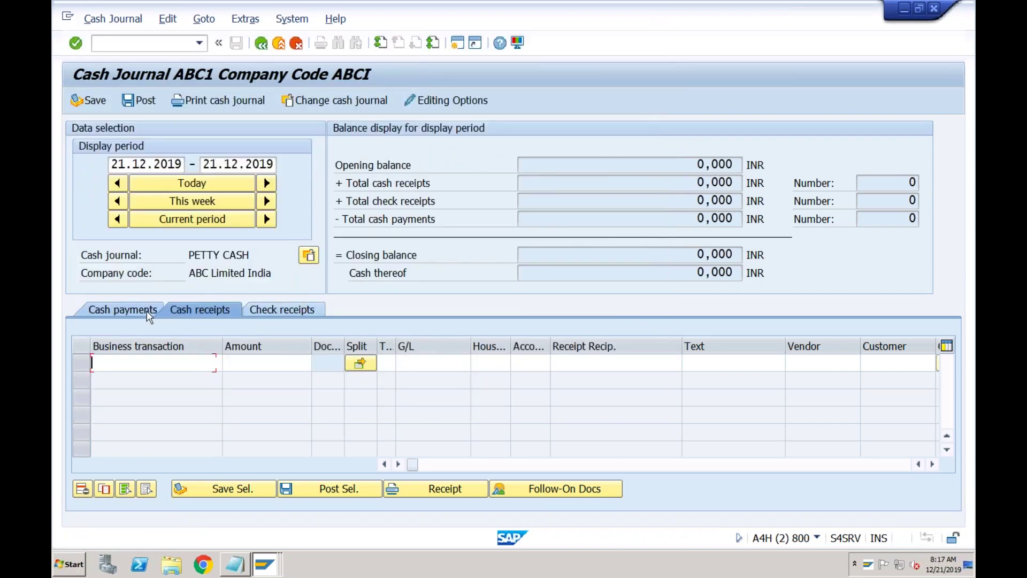
left_click(221, 363)
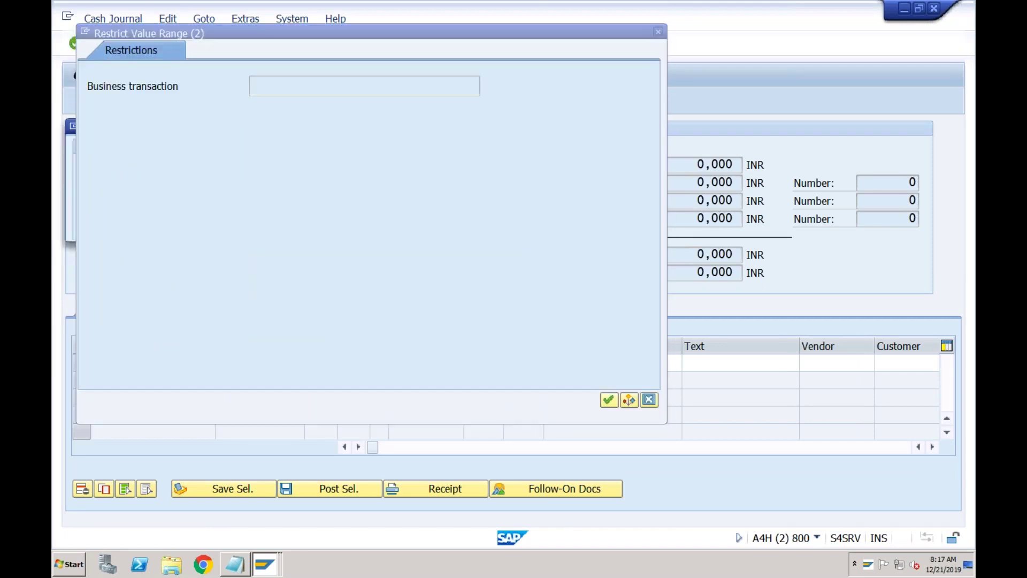
key("Return")
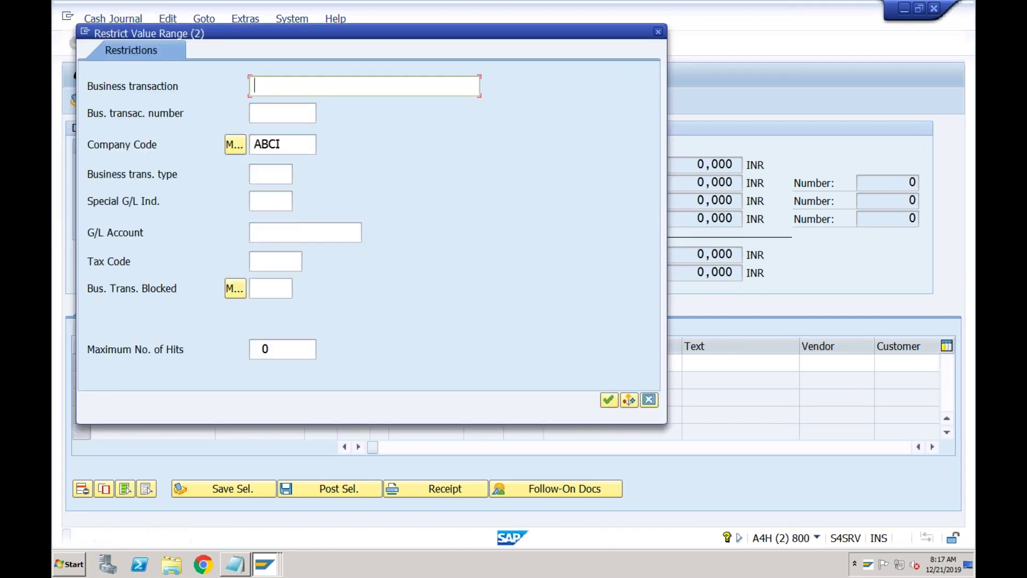
left_click(658, 32)
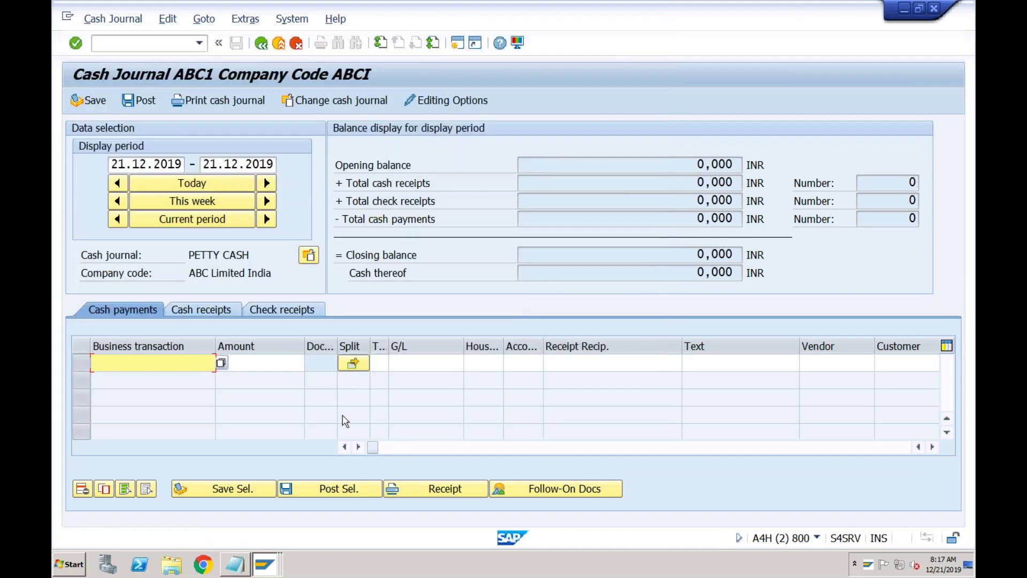
left_click(266, 565)
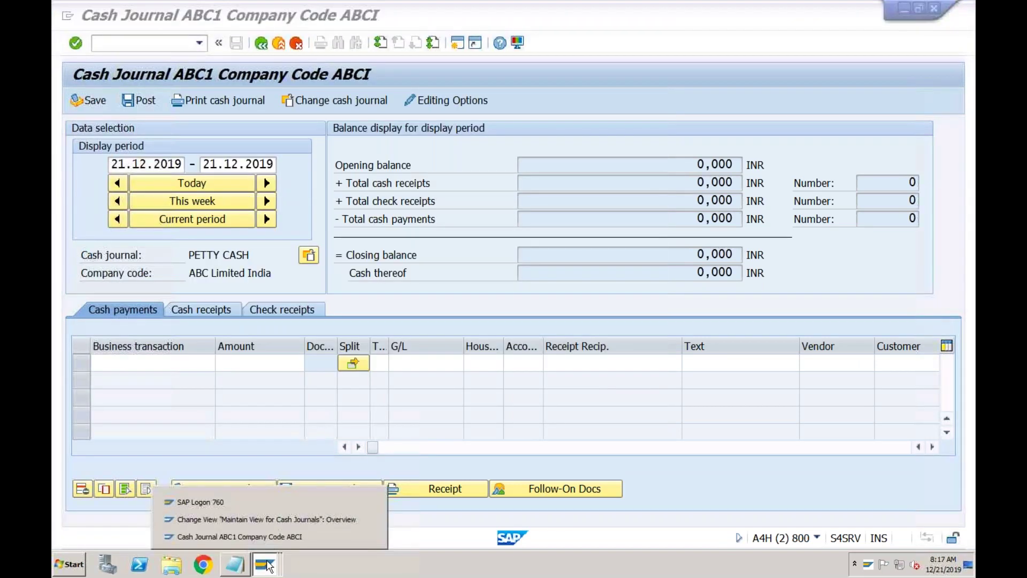
- Open Maintain Business Transactions in the IMG and add a new entry row for company code ABCI
left_click(271, 514)
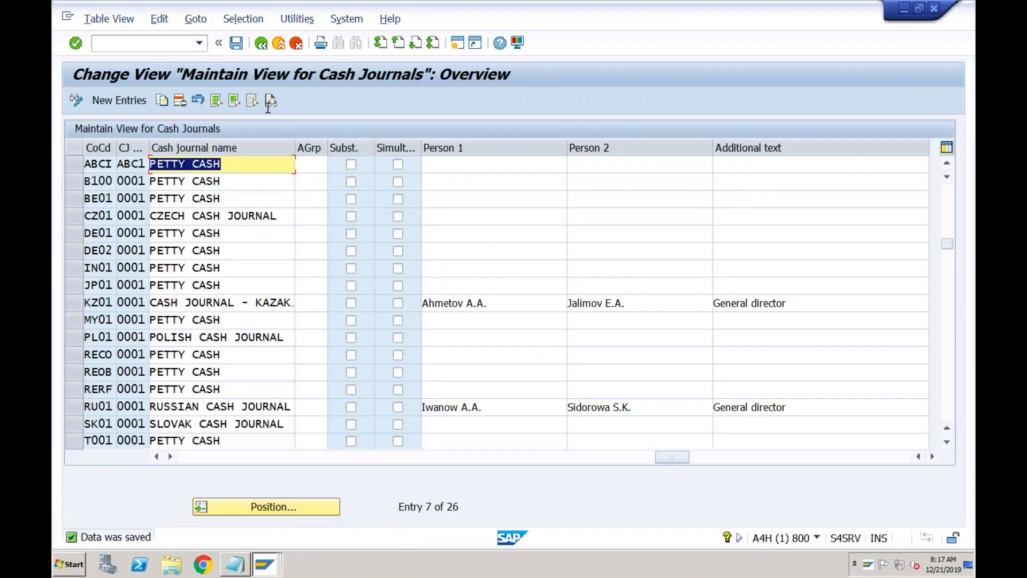
left_click(264, 46)
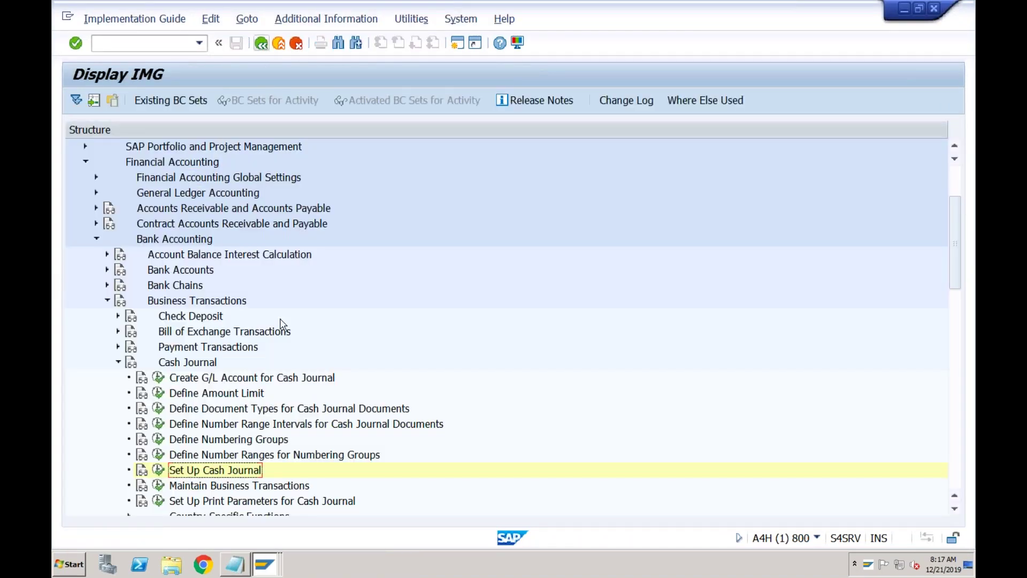
left_click(266, 488)
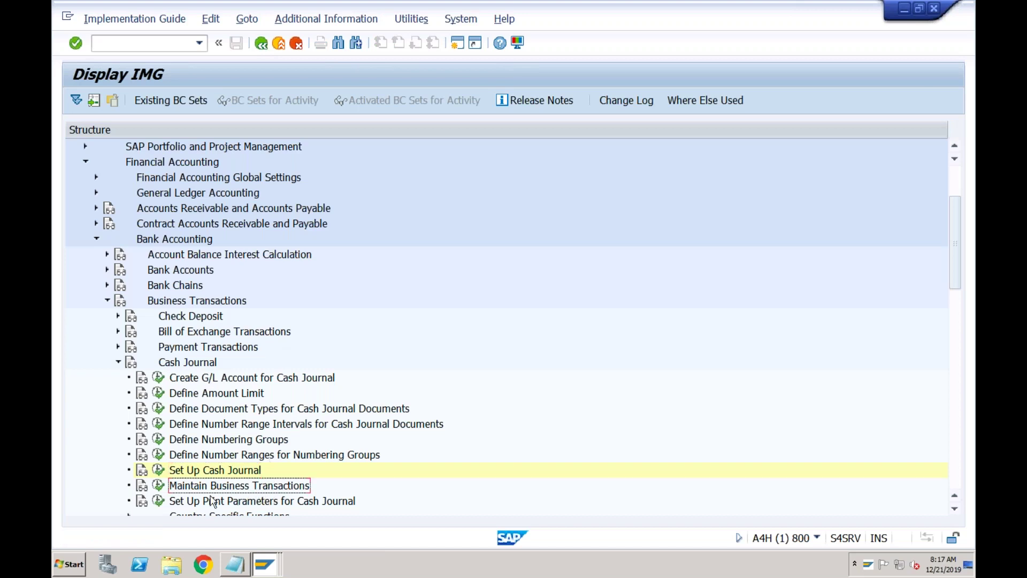
left_click(158, 488)
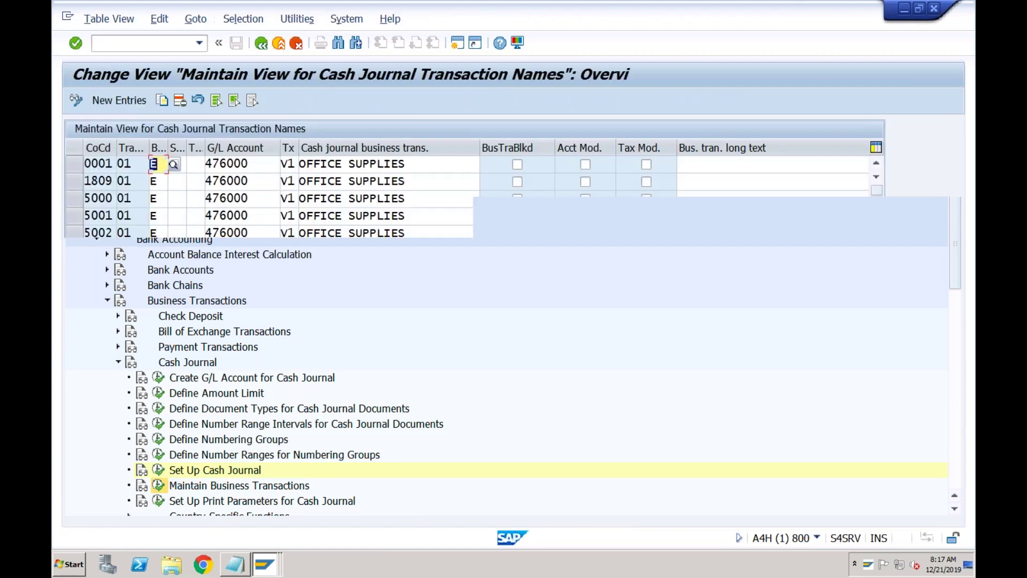
left_click(135, 101)
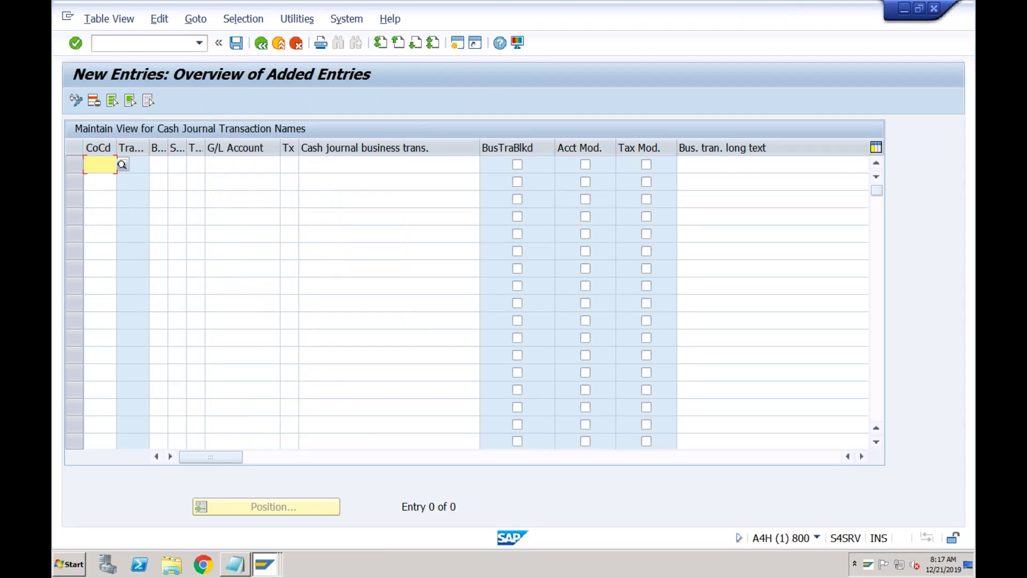
type("ABCI")
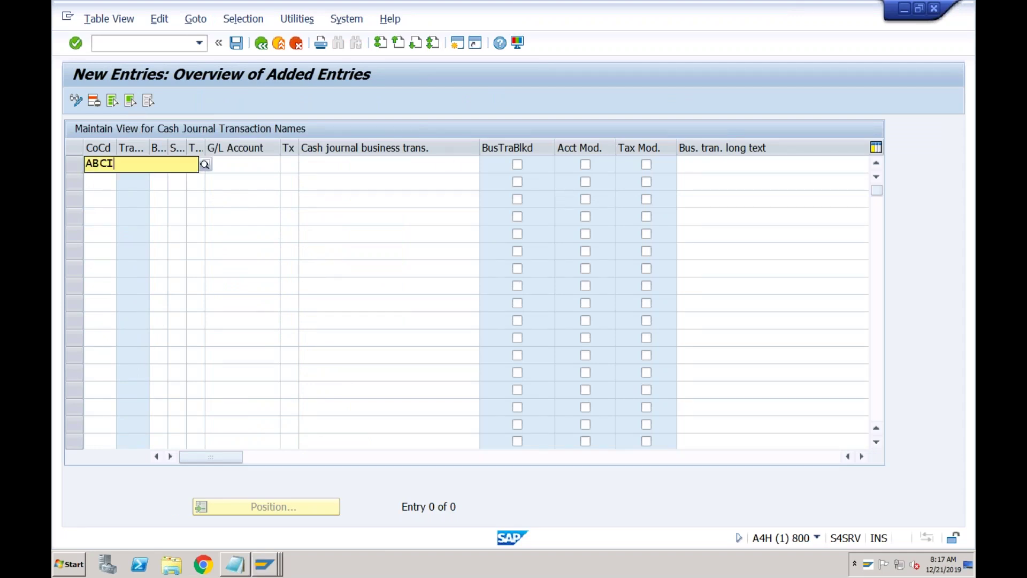
key("Tab")
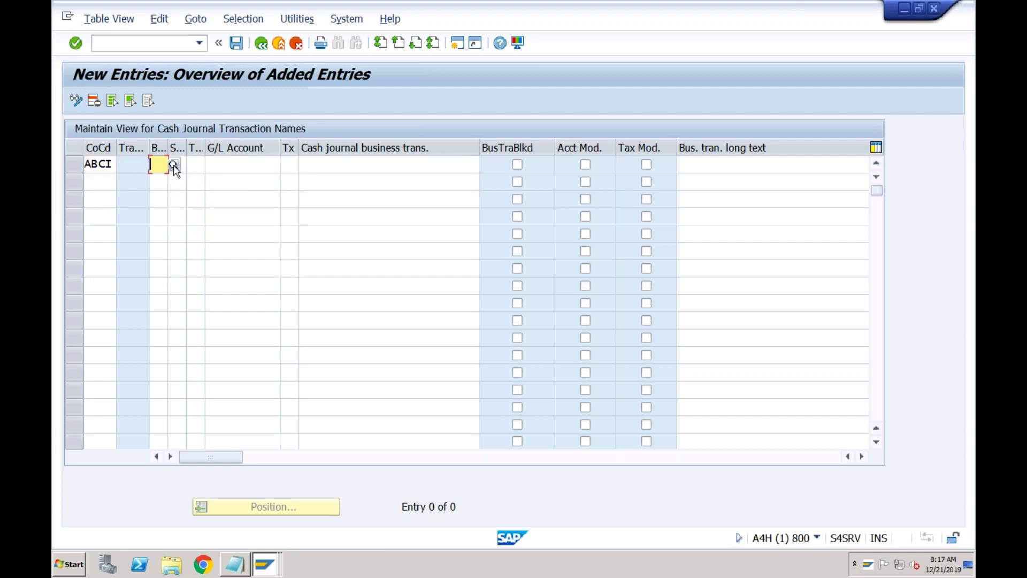
- Set the business transaction type to C, receipt from bank, after reviewing the type list
left_click(174, 165)
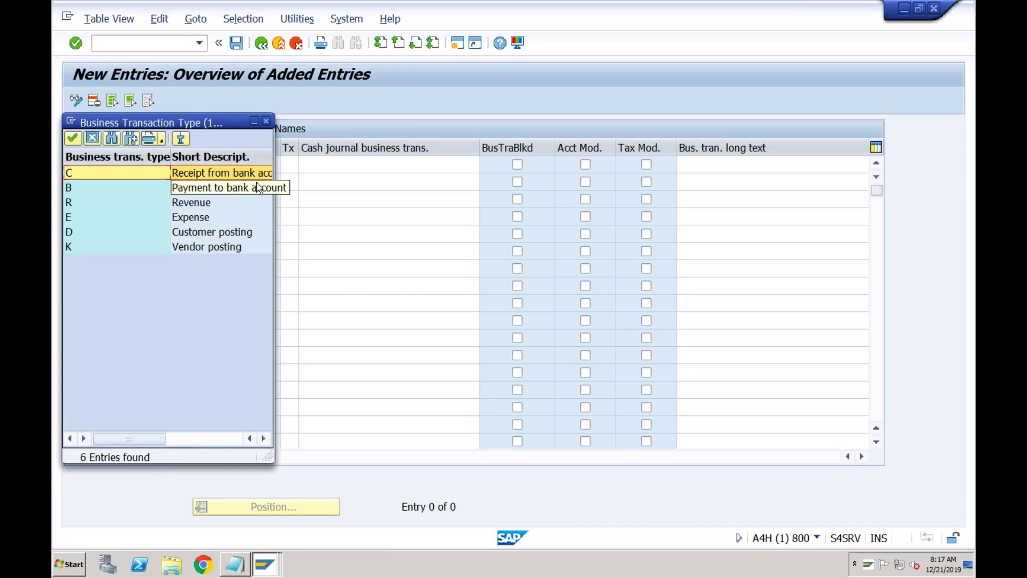
left_click_drag(270, 460, 368, 475)
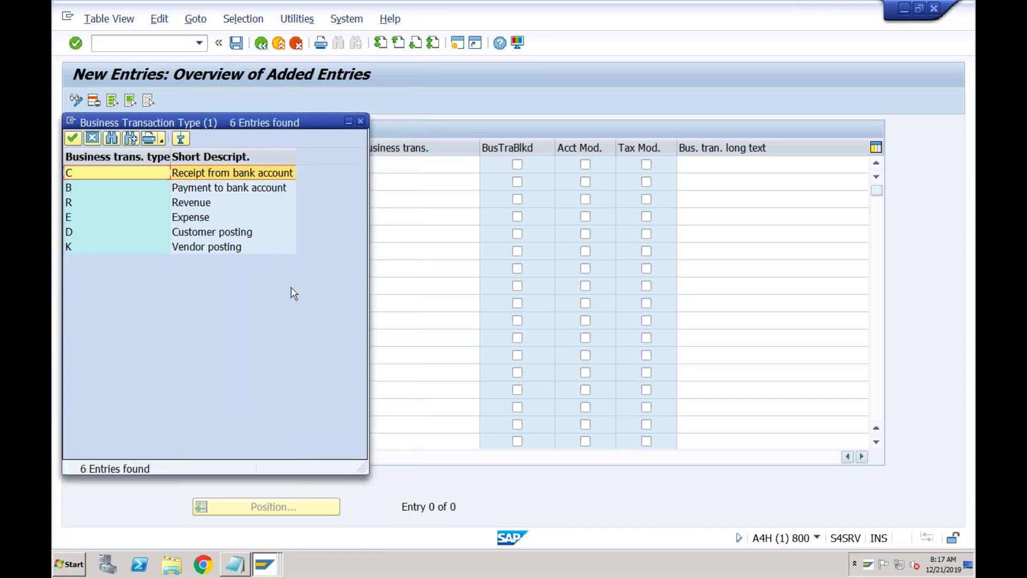
left_click(239, 191)
left_click(206, 219)
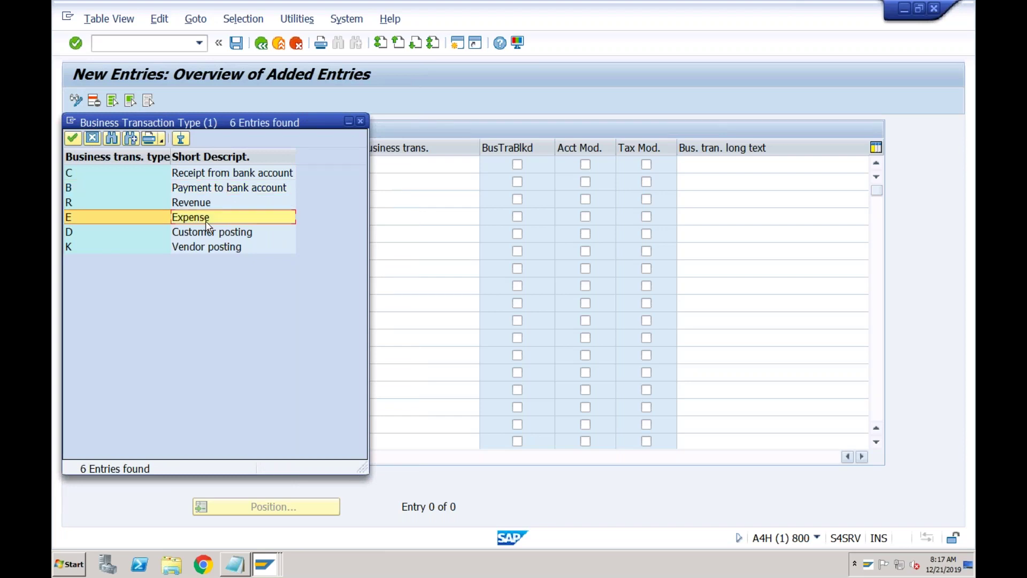
left_click(208, 233)
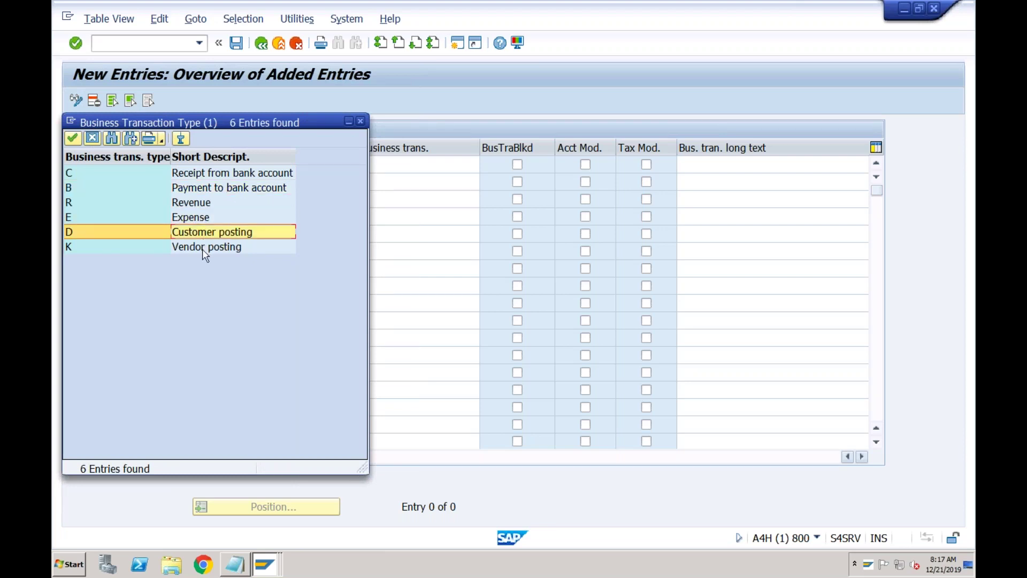
left_click(202, 248)
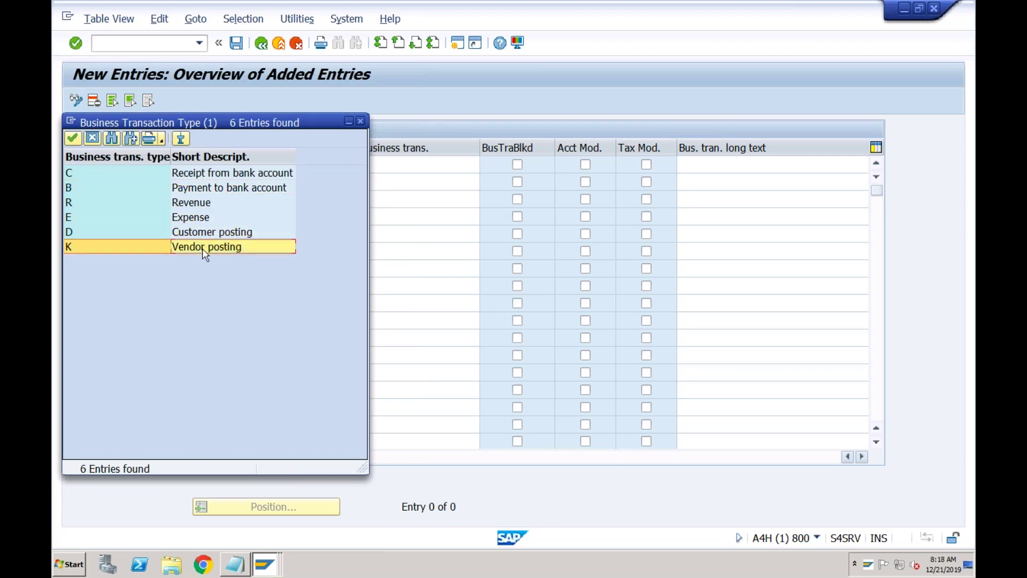
left_click(219, 173)
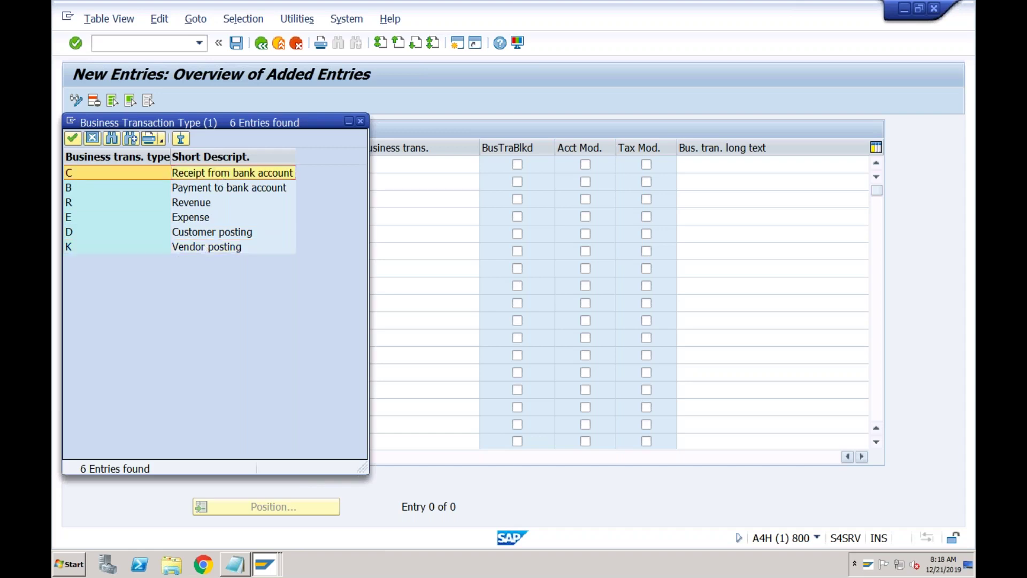
left_click(219, 173)
left_click(196, 165)
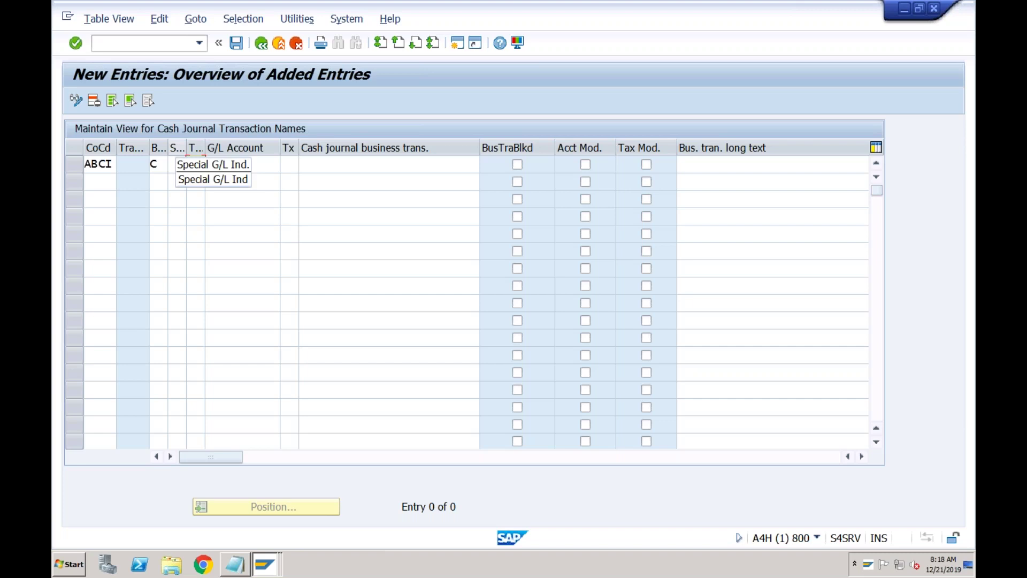
- Set the transaction classification to 2, Cash Receipts
left_click(172, 165)
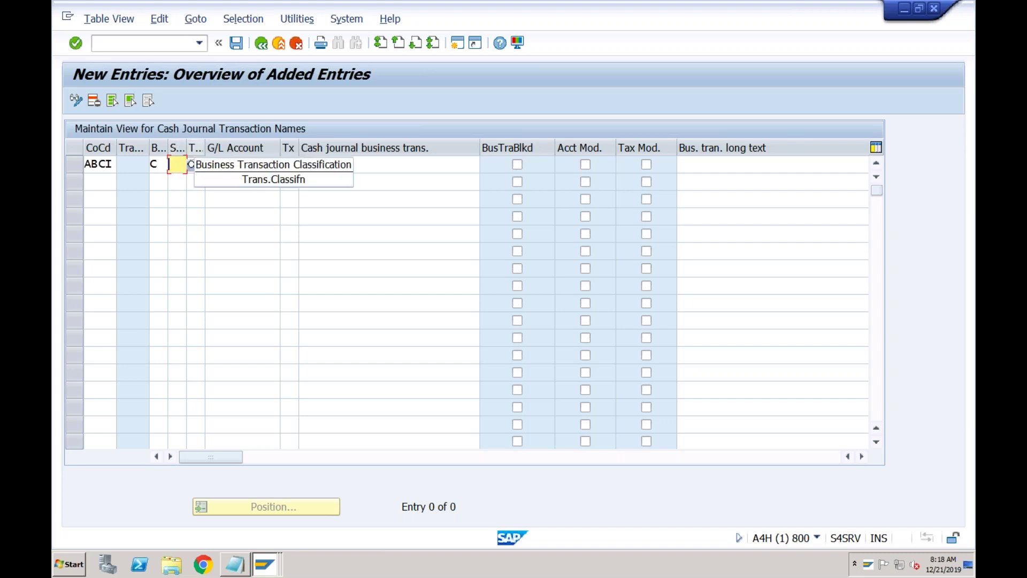
left_click(208, 163)
left_click(199, 165)
left_click(211, 165)
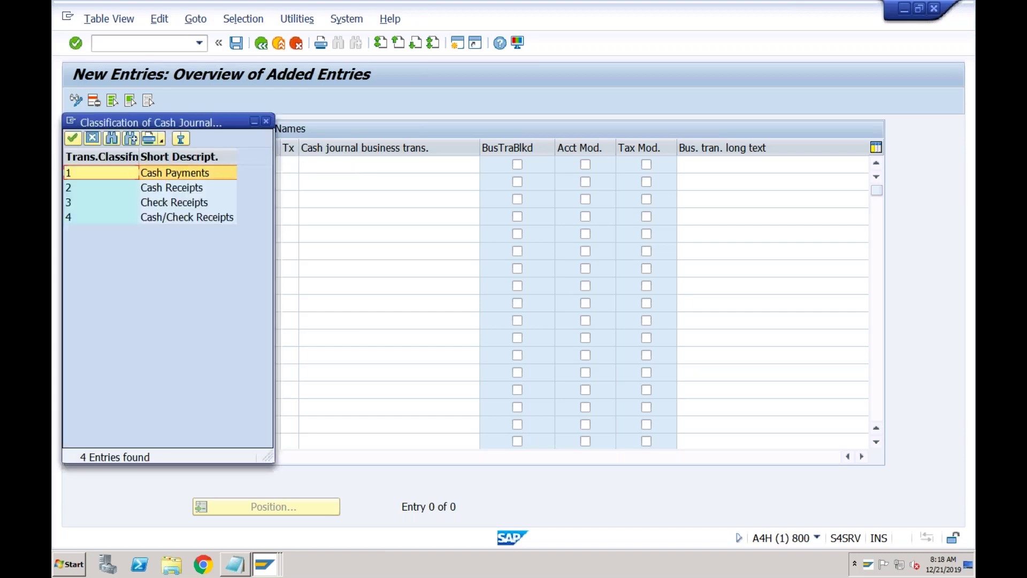
double_click(190, 193)
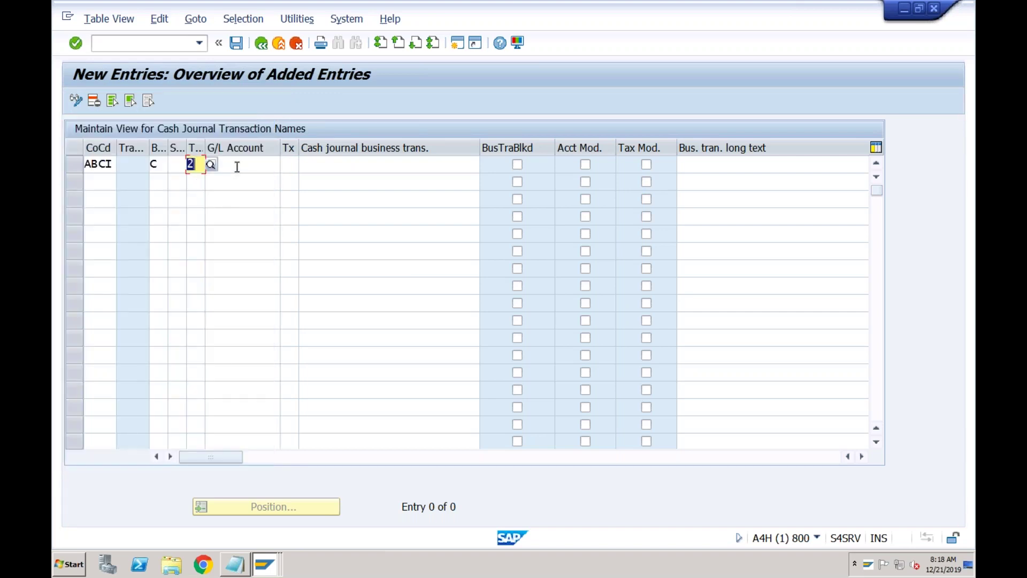
- Assign G/L account 2000 Bank from the company code's account list
left_click(237, 166)
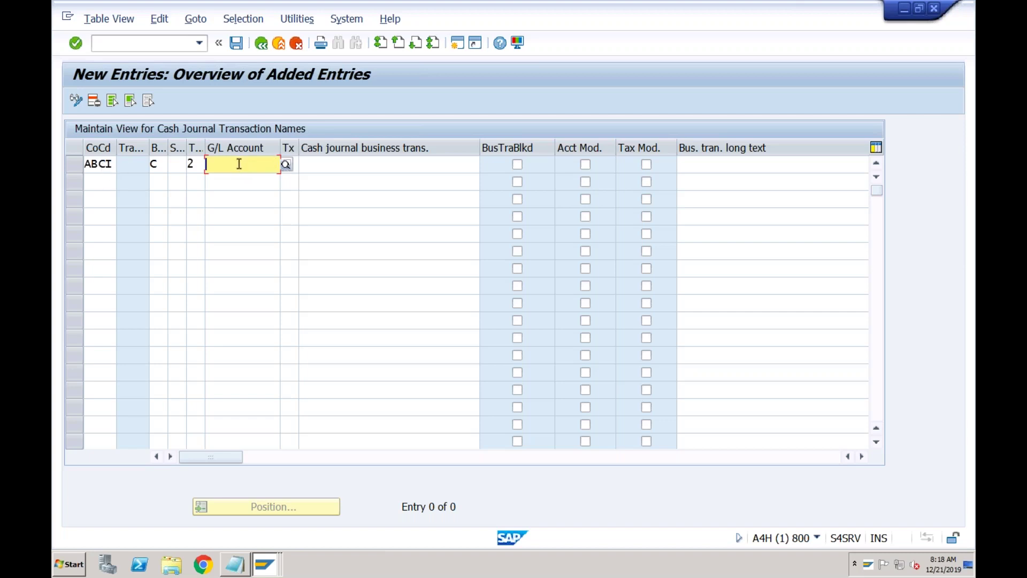
left_click(197, 167)
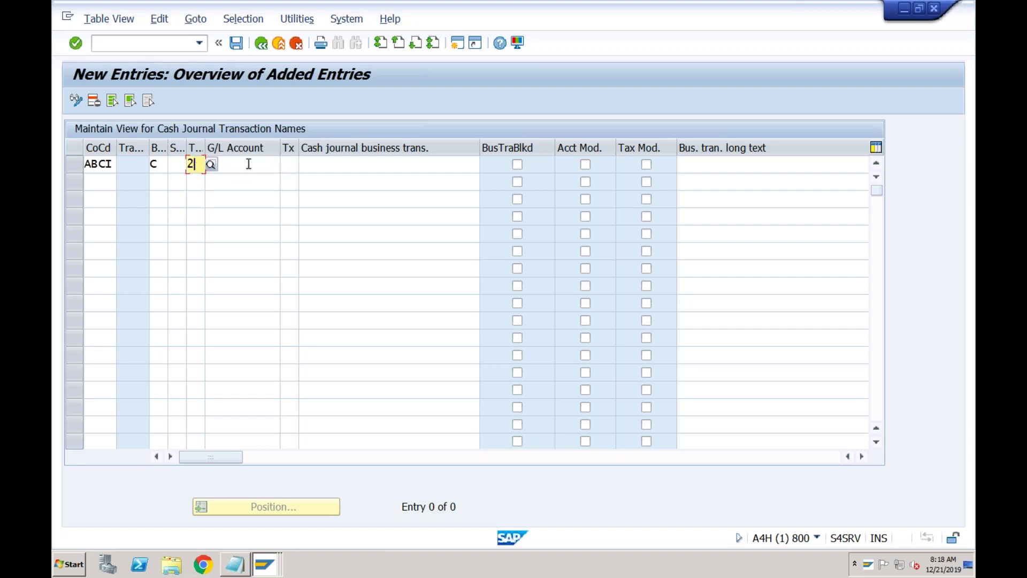
left_click(248, 164)
left_click(288, 165)
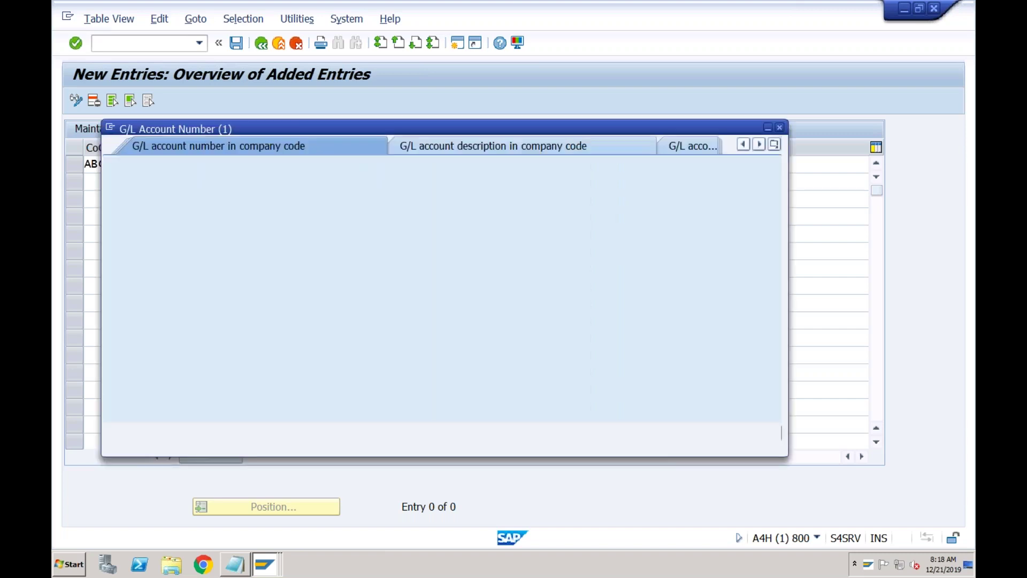
key("Return")
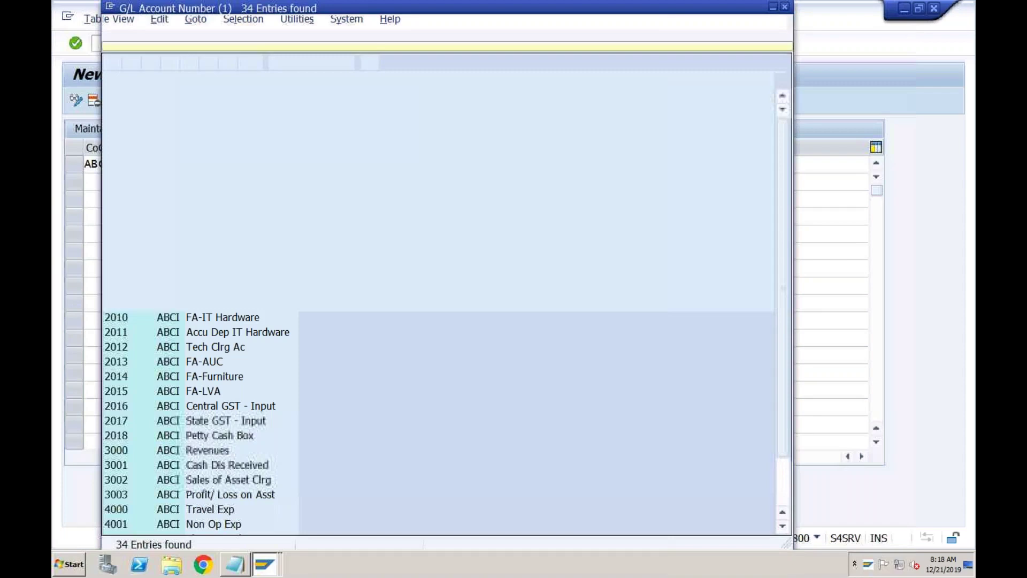
double_click(205, 171)
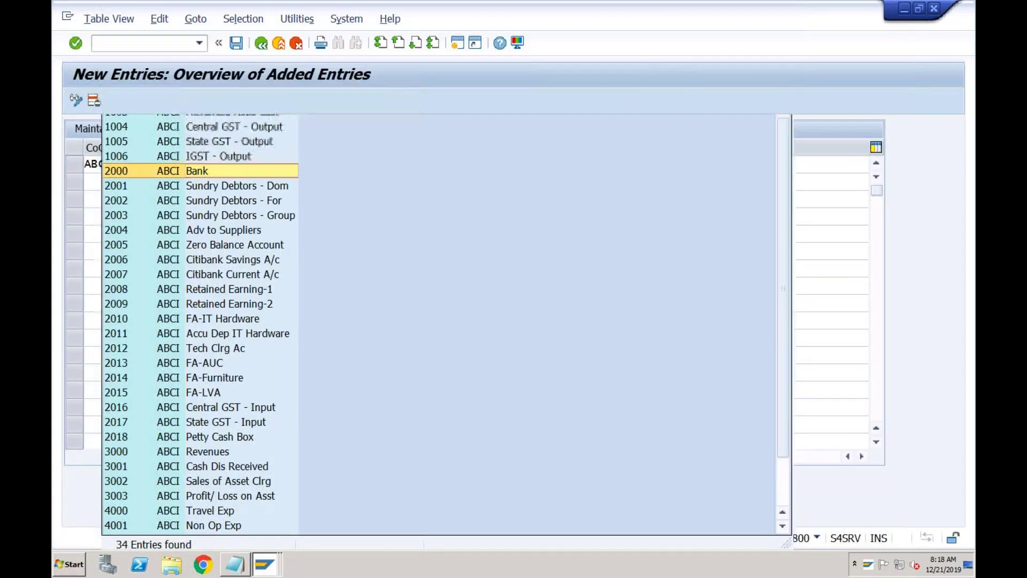
- Name the transaction 'Receipt from Bank', save it, confirm the request, and return to journal ABC1
left_click(306, 166)
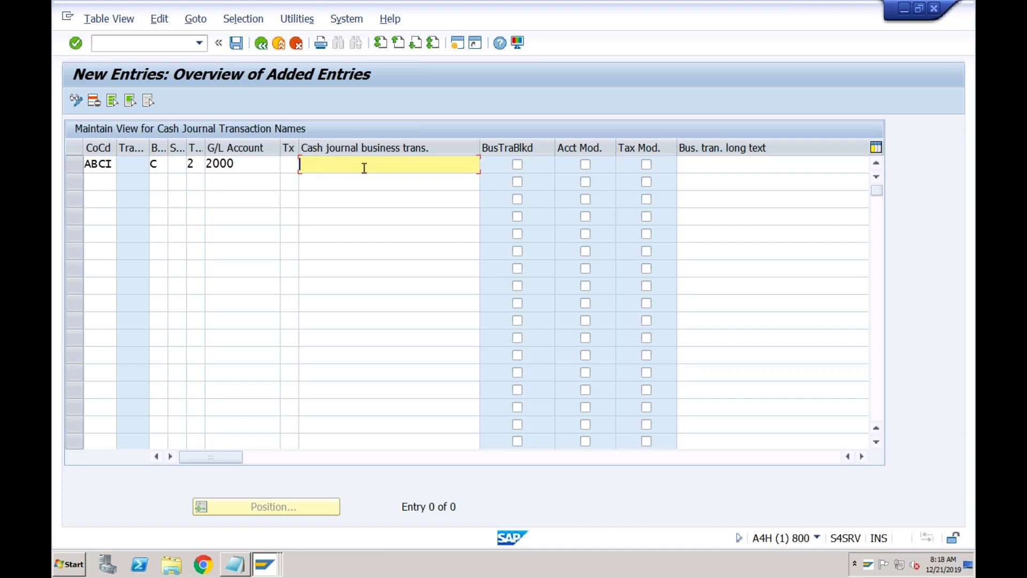
type("Receipt from Bank")
key("Return")
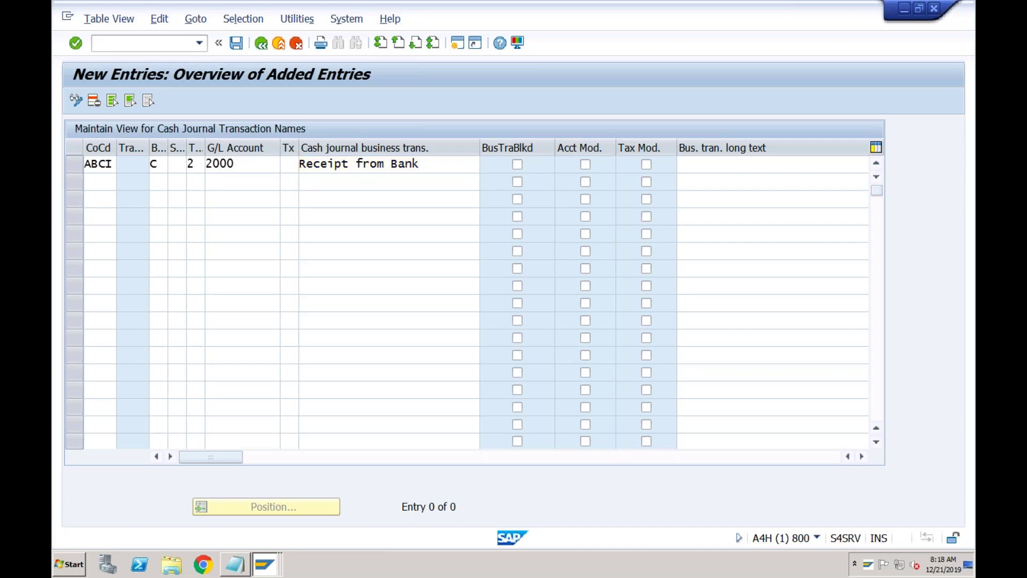
left_click(236, 43)
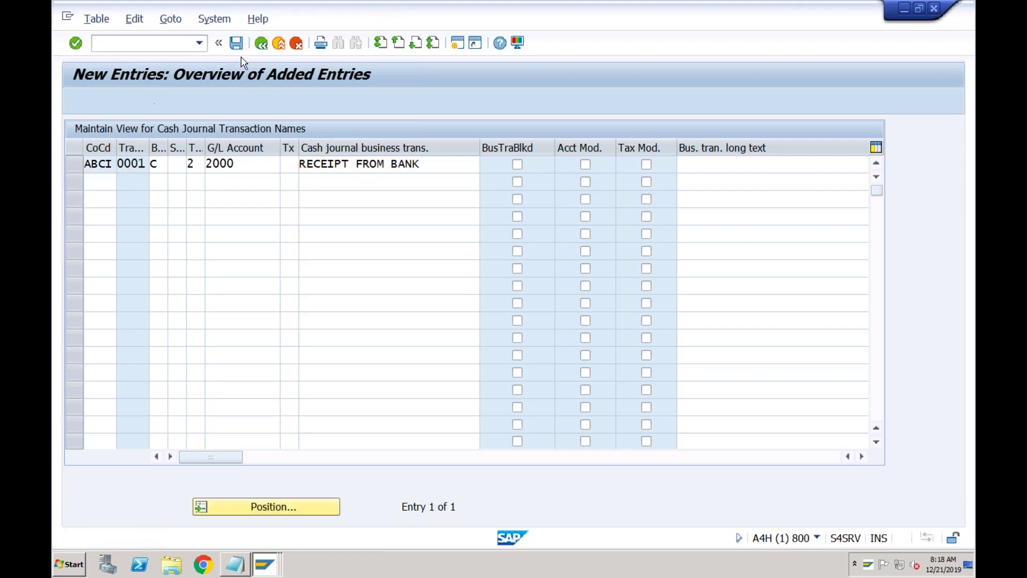
left_click(393, 274)
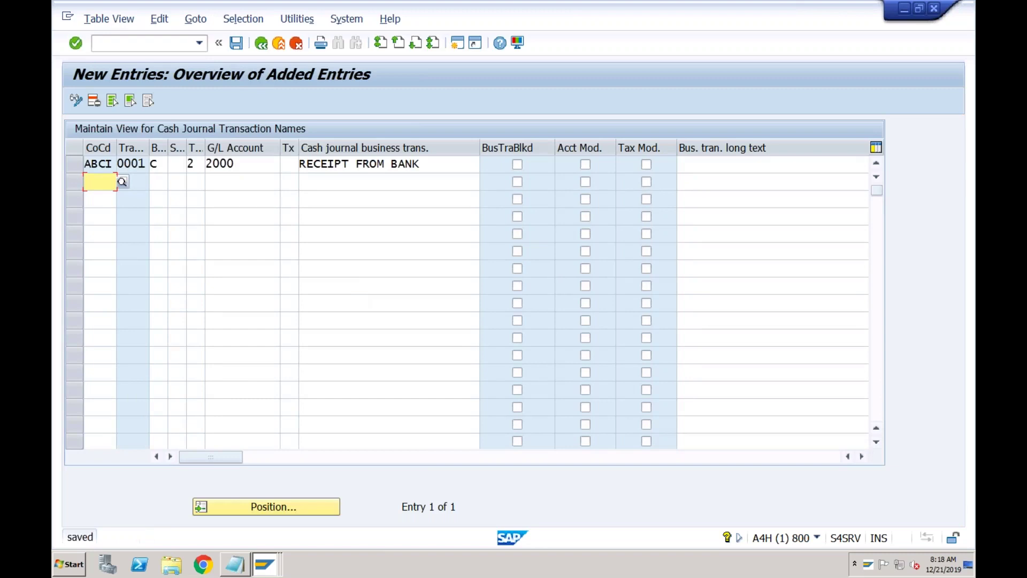
left_click(264, 564)
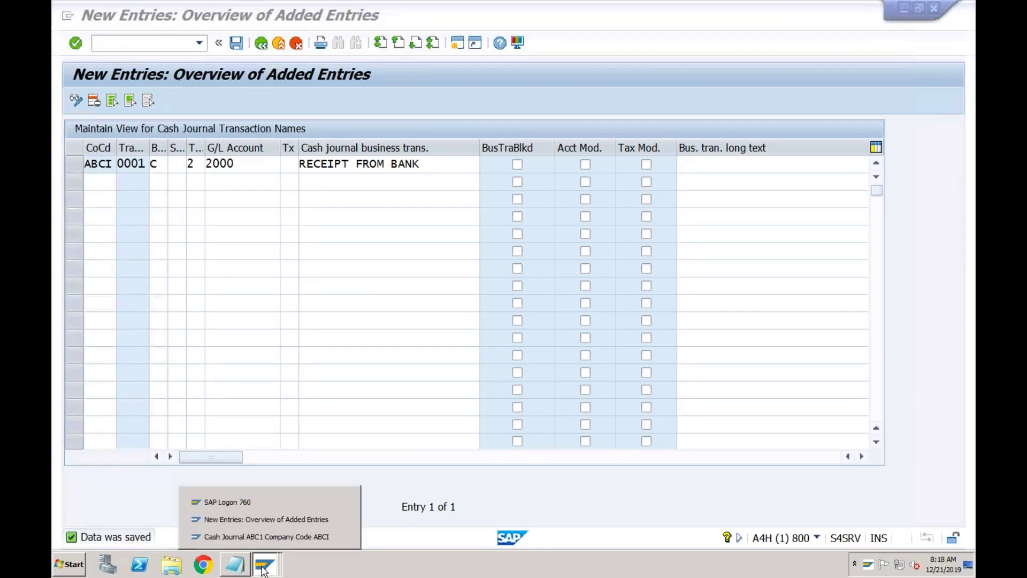
left_click(270, 537)
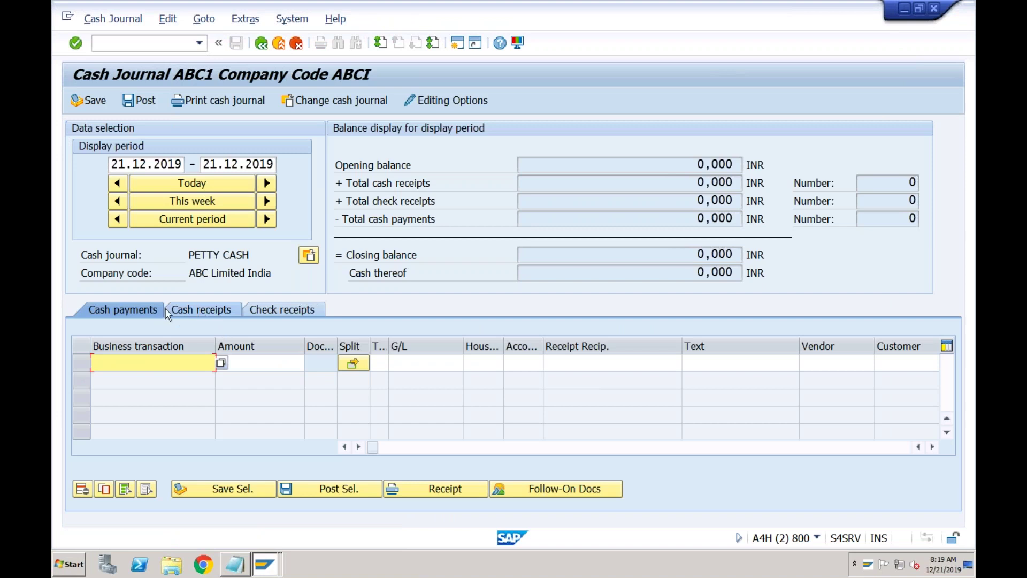
- Add a cash receipt line using the RECEIPT FROM BANK business transaction
left_click(220, 363)
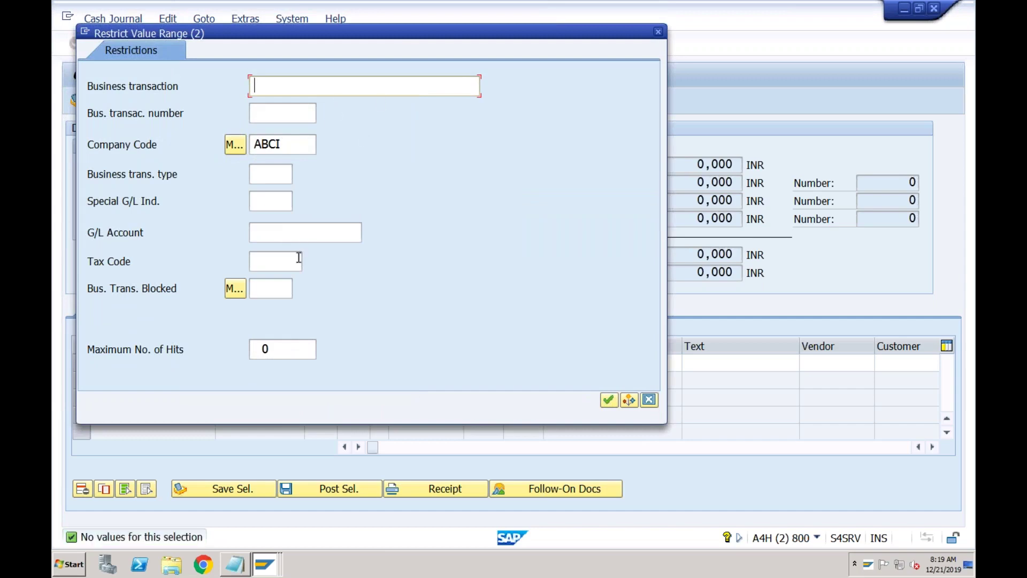
left_click(658, 32)
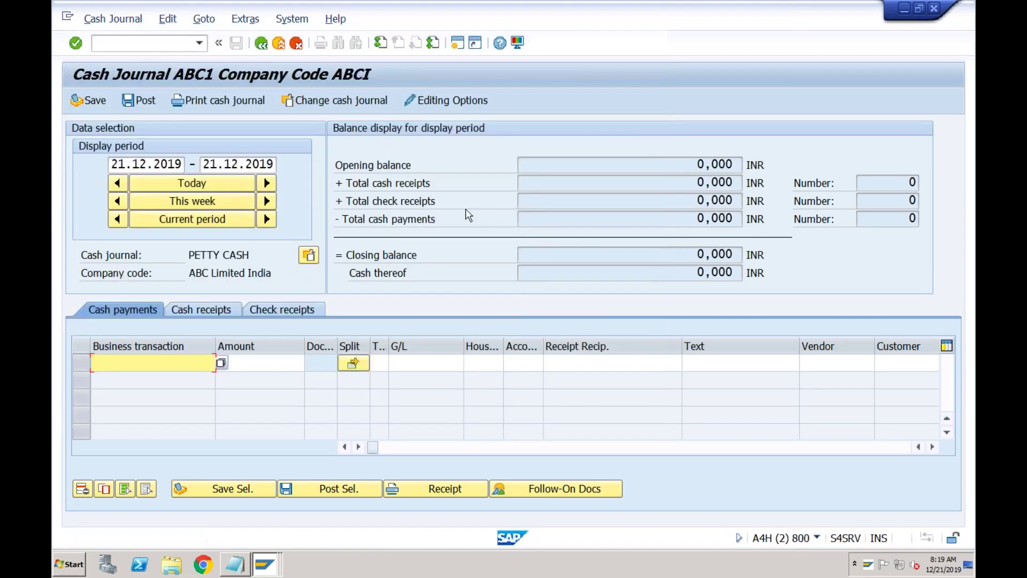
left_click(201, 311)
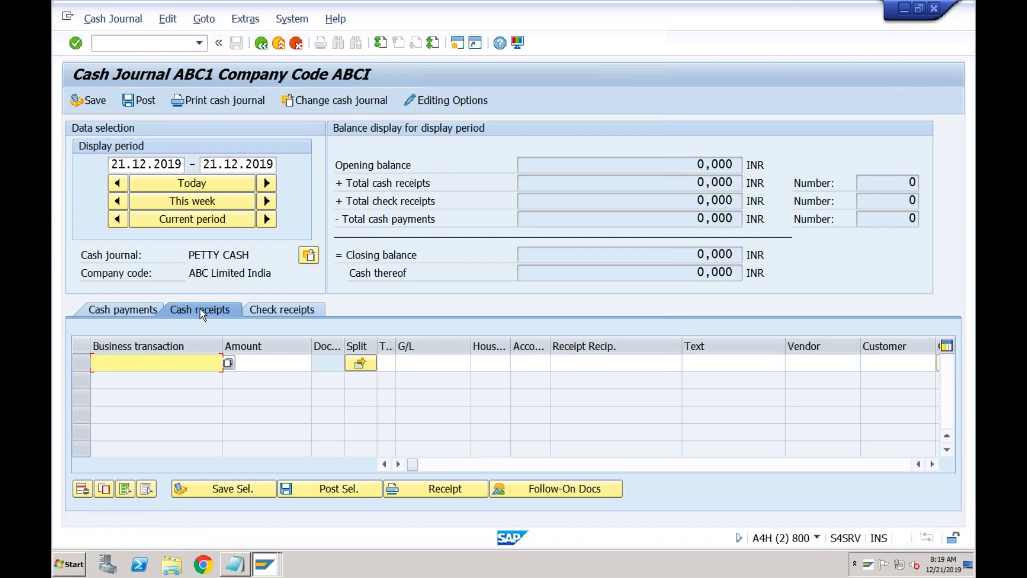
left_click(229, 367)
key("F4")
left_click(605, 399)
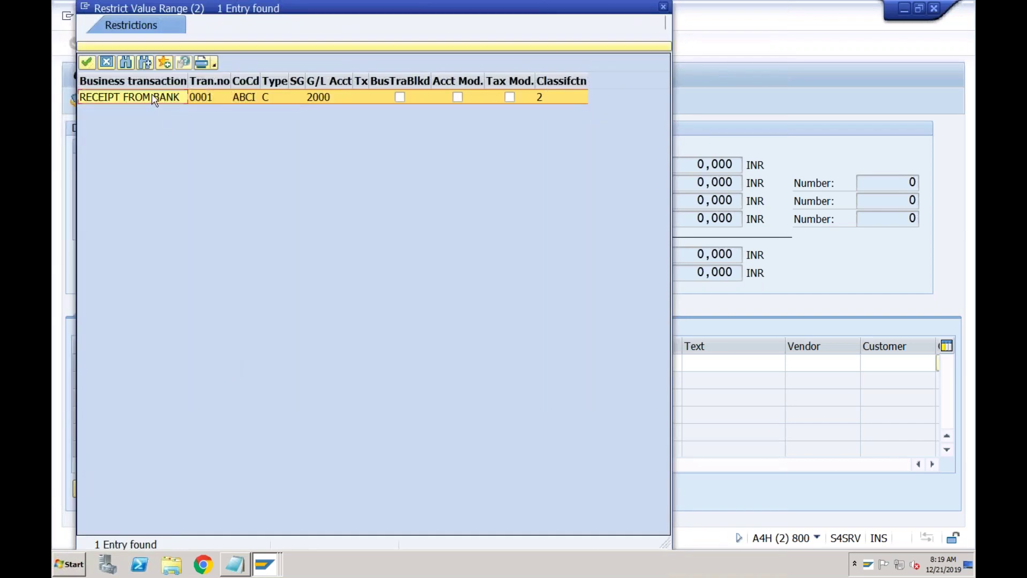
double_click(151, 98)
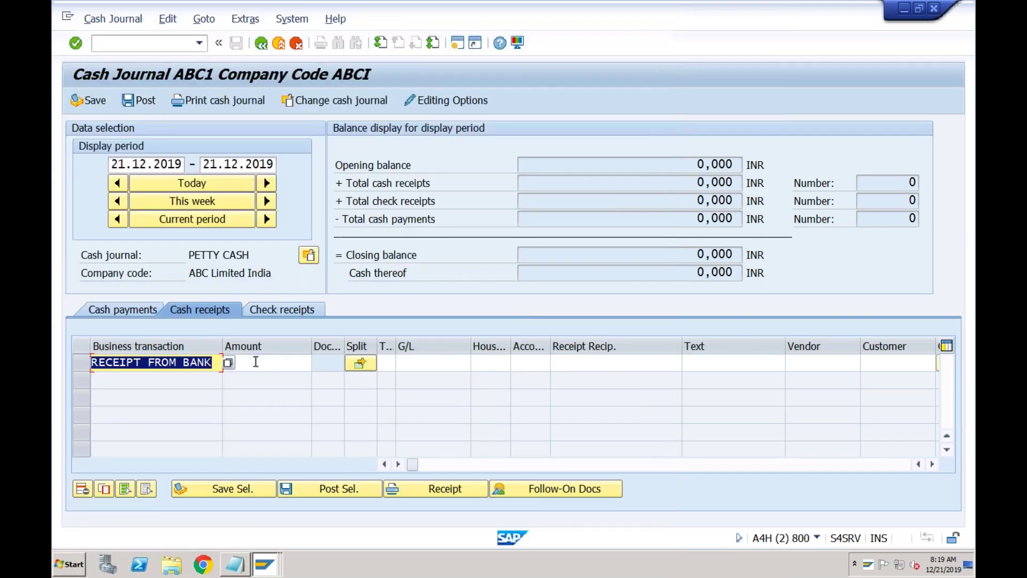
- Enter 11000 as the receipt line's amount
left_click(256, 362)
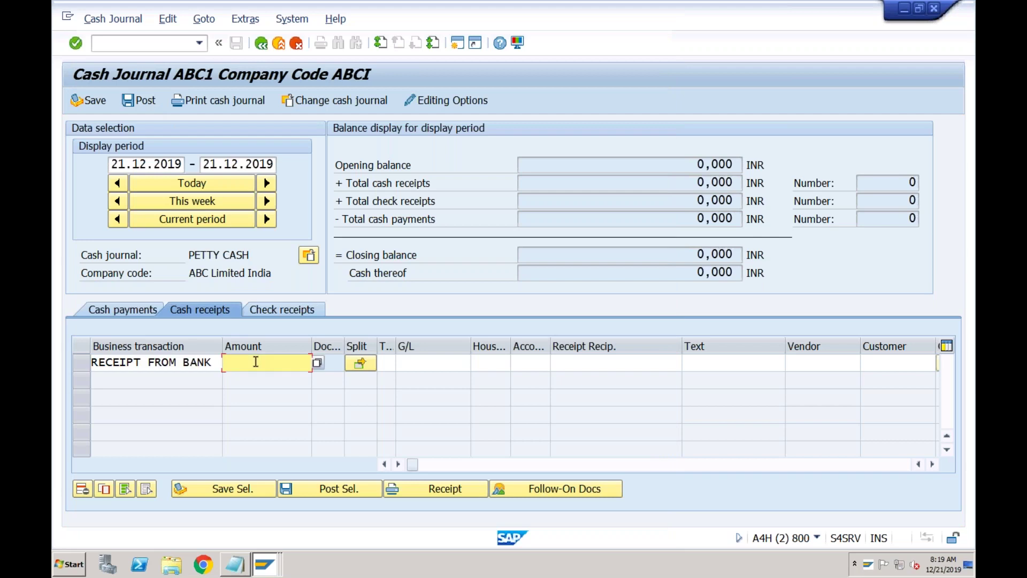
type("11000")
key("Return")
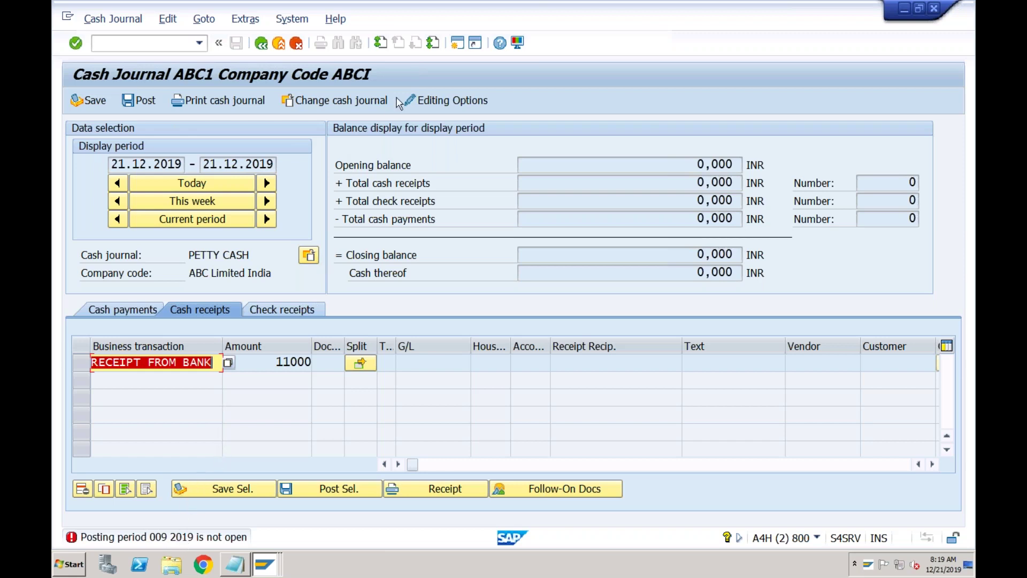
left_click(458, 43)
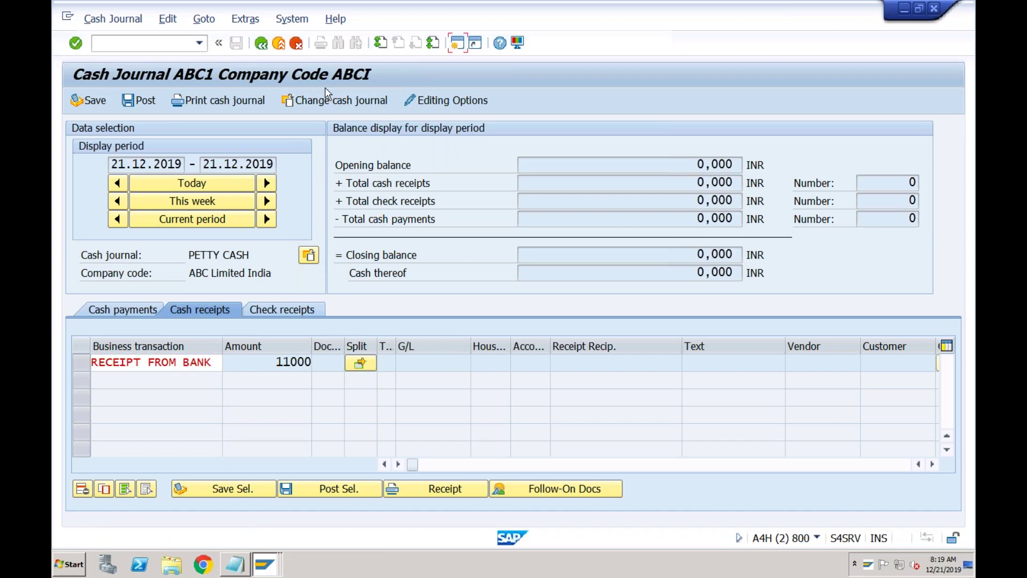
- Open posting period variant ABCI with transaction OB52
type("ob52")
key("Return")
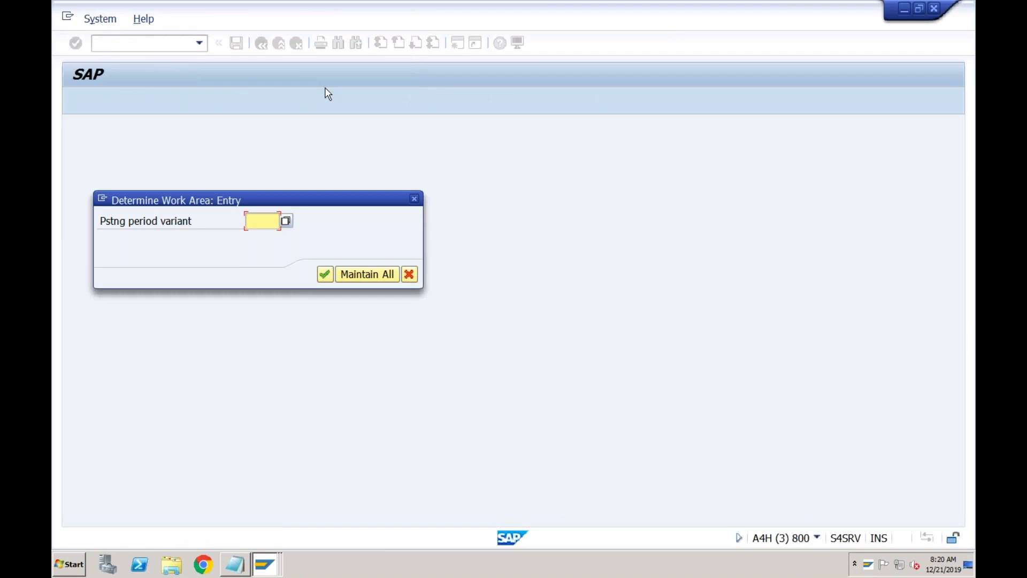
type("abci")
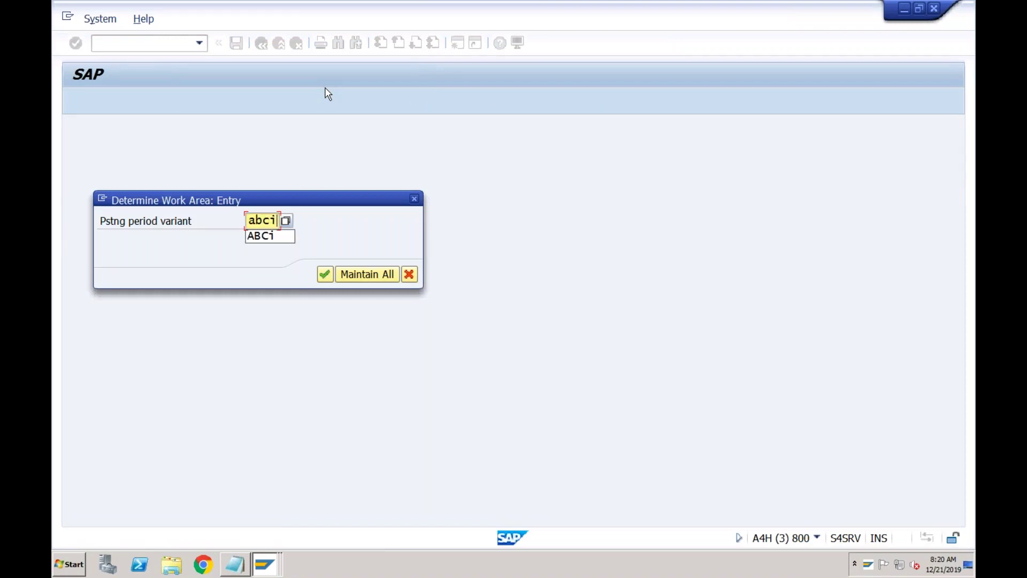
key("Return")
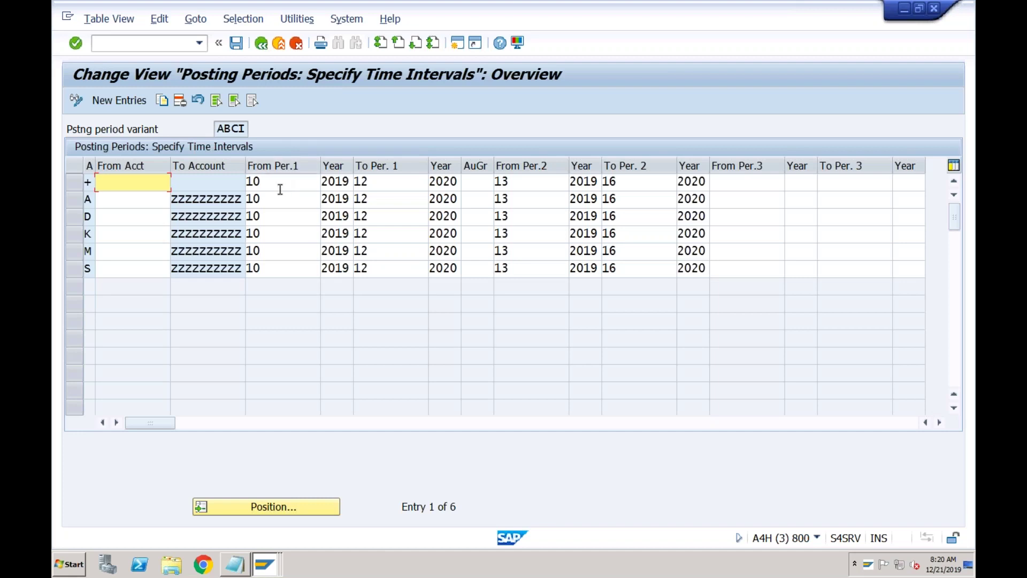
- Change the first start period to 9 for rows +, A and D
left_click(278, 182)
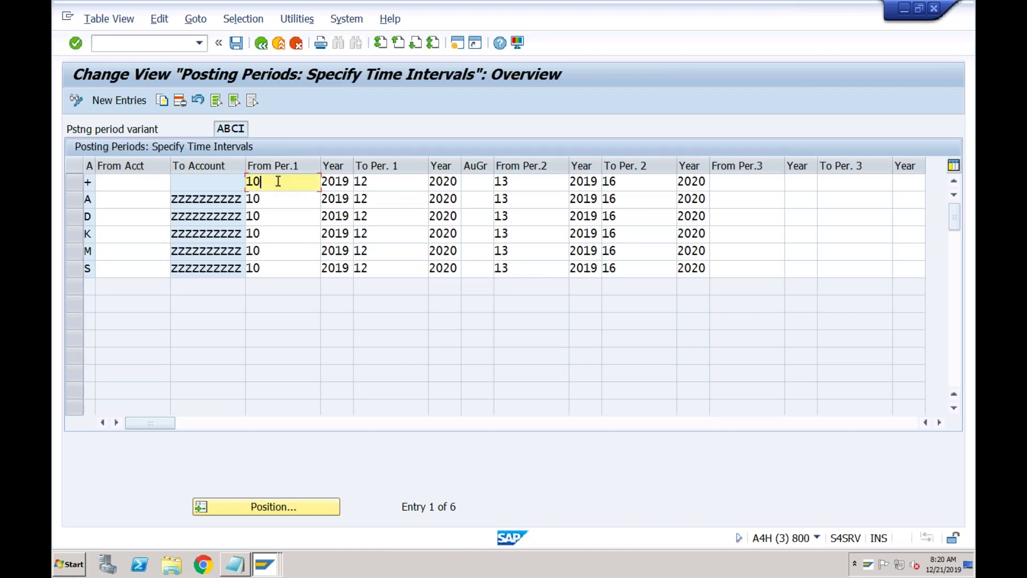
double_click(278, 181)
type("9")
key("Down")
scroll(278, 181, "down", 2)
type("9")
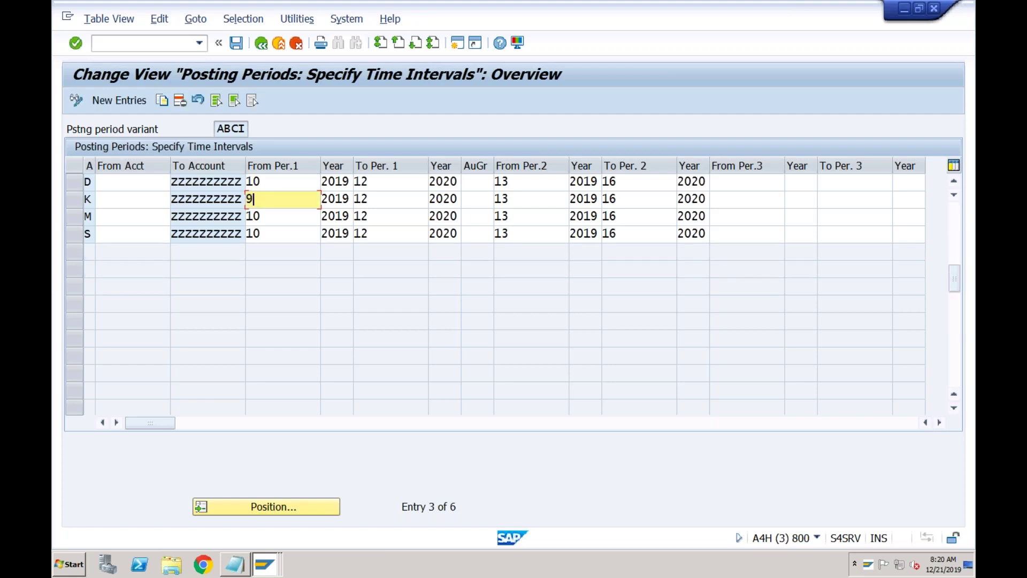
key("Up")
key("Right")
key("shift+Left")
key("shift+Left")
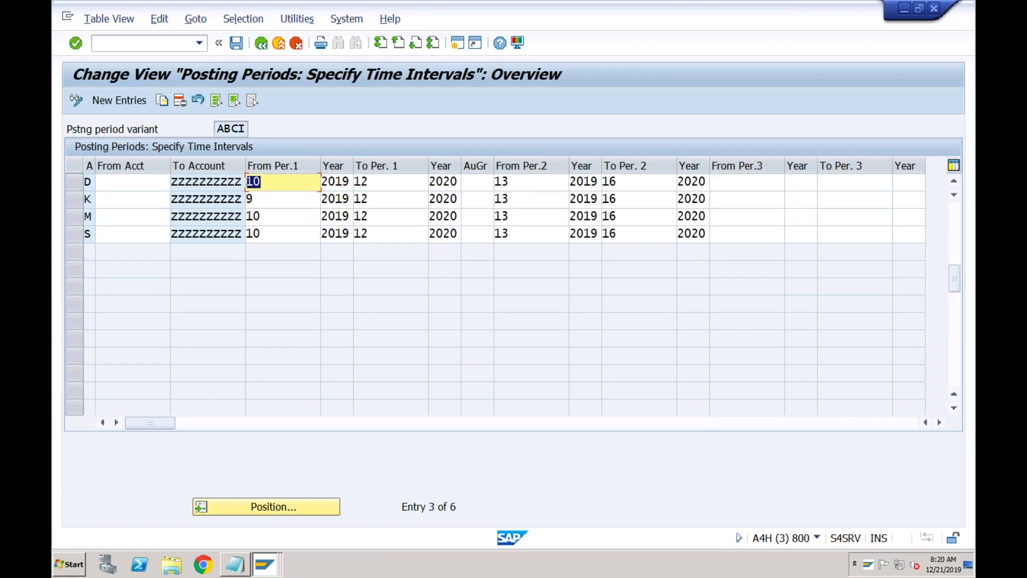
type("9")
- Set start period 9 for rows M and S, and re-enter 9 for row A
key("Down")
key("Down")
key("Right")
key("shift+Left")
key("shift+Left")
type("9")
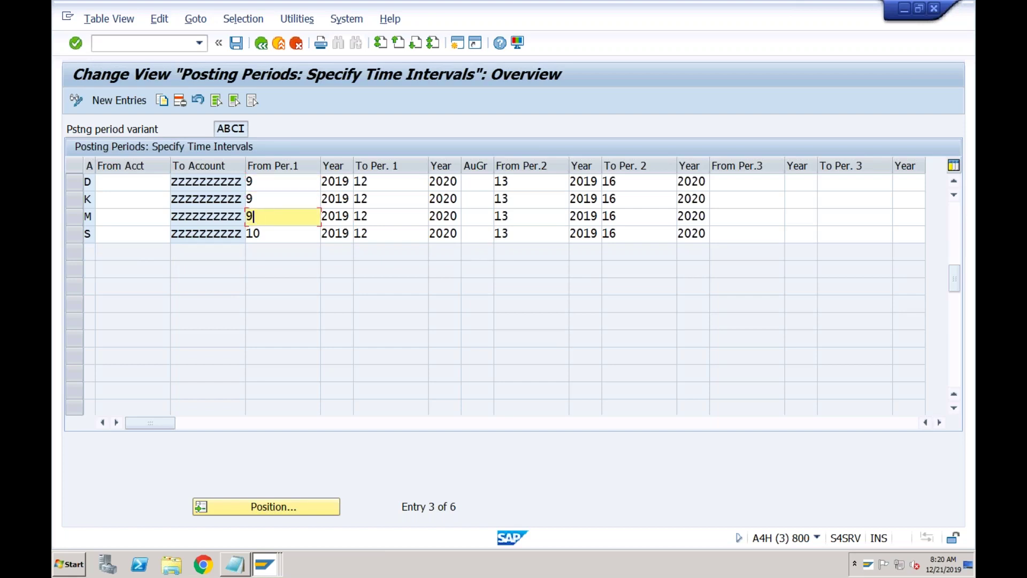
key("Down")
key("Right")
key("shift+Left")
key("shift+Left")
type("9")
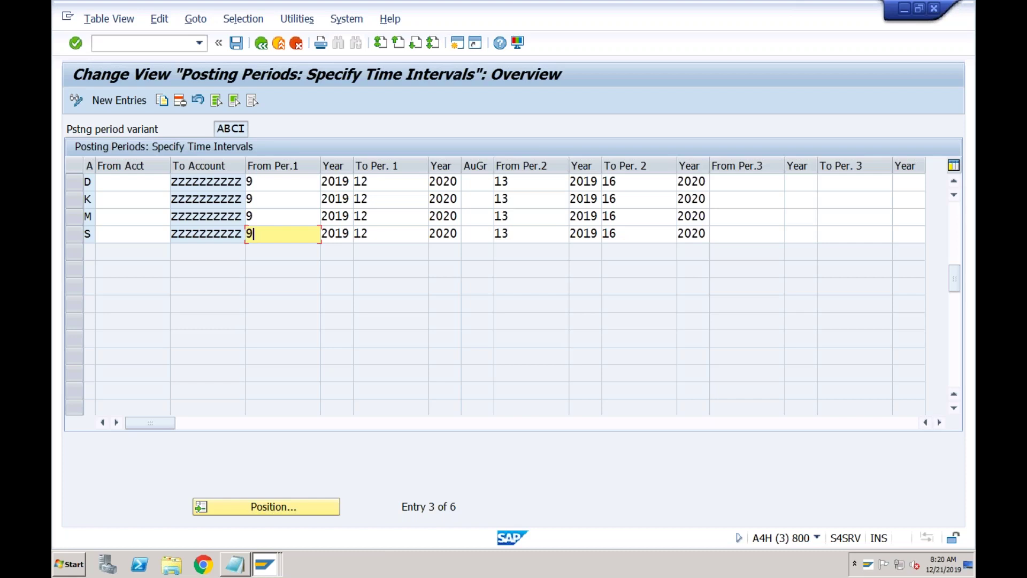
left_click(956, 225)
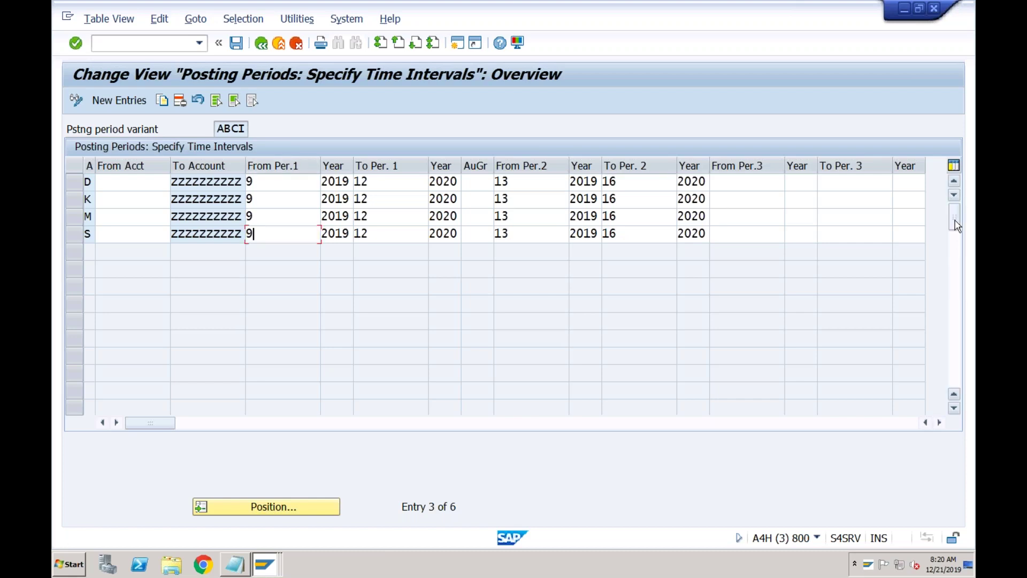
double_click(301, 200)
key("BackSpace")
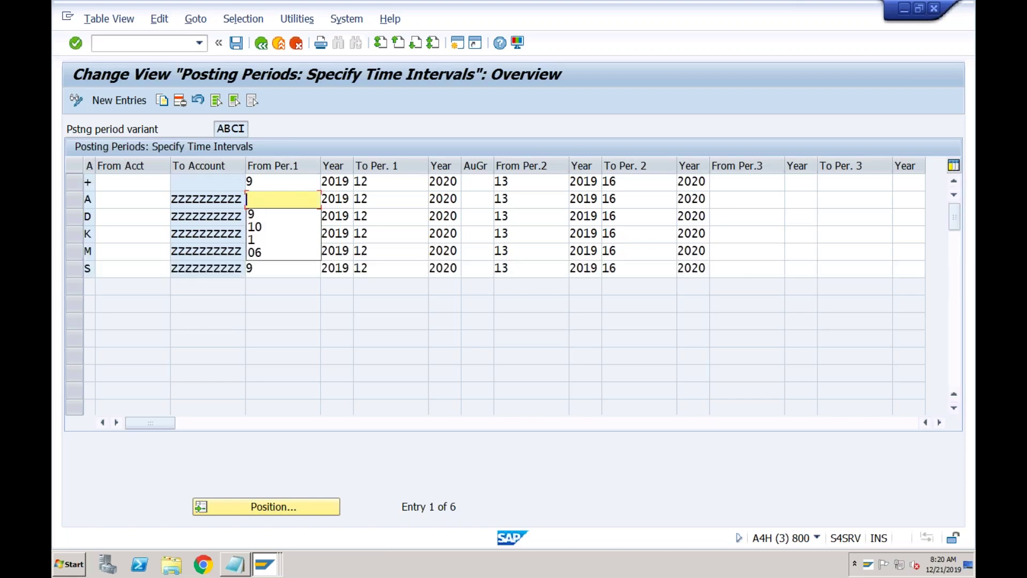
type("9")
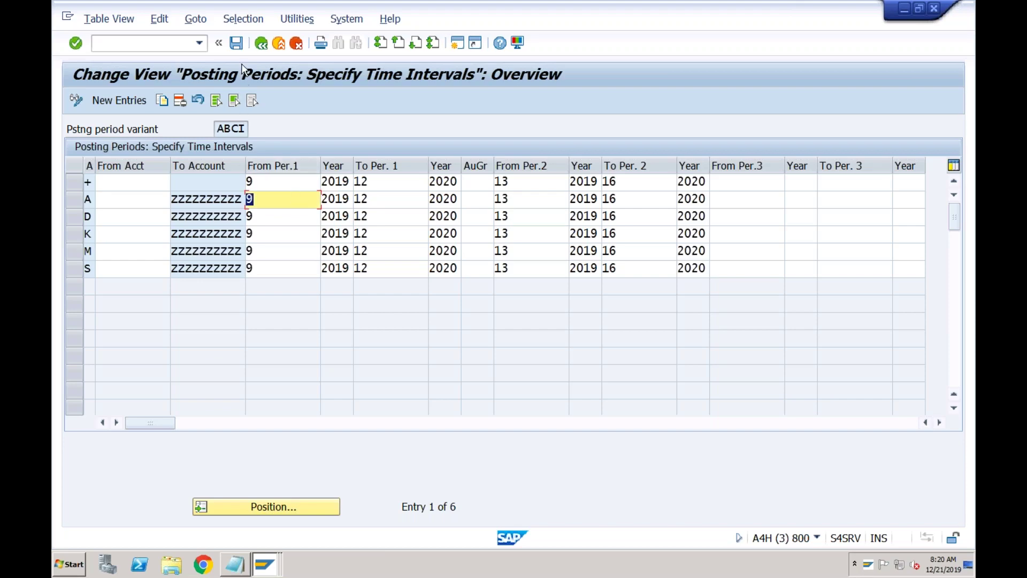
- Save the ABCI posting period changes and confirm the customizing request
left_click(235, 42)
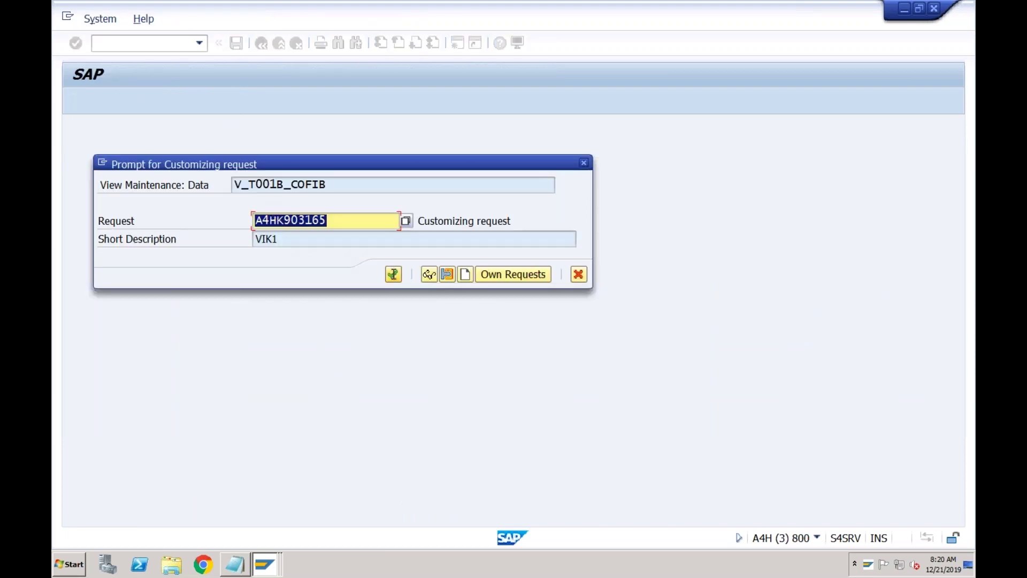
key("Return")
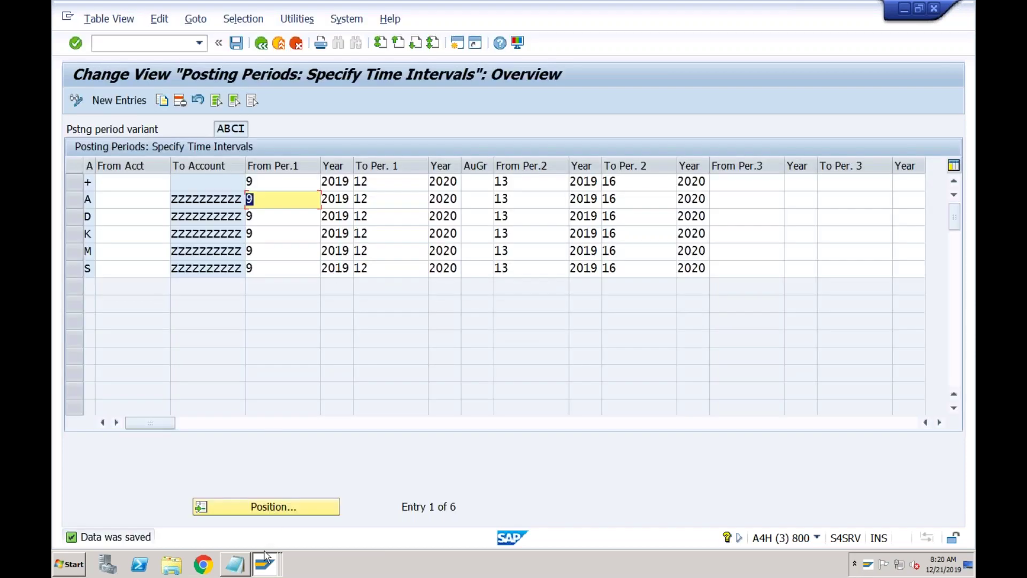
left_click(264, 566)
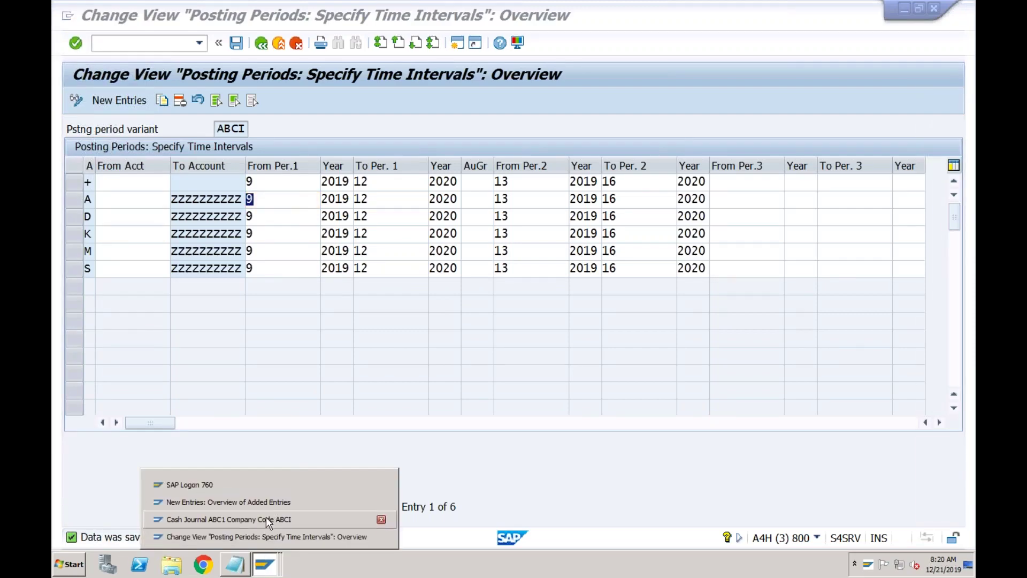
- Revalidate the 11,000 Receipt from Bank line in journal ABC1, dismiss the message, and select it
left_click(266, 517)
key("Return")
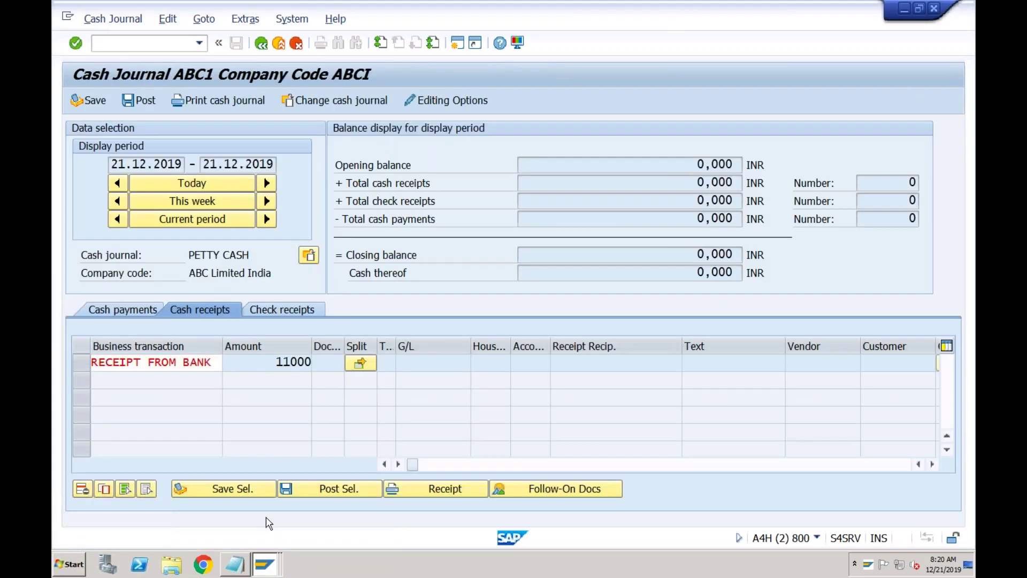
left_click(249, 362)
left_click(329, 365)
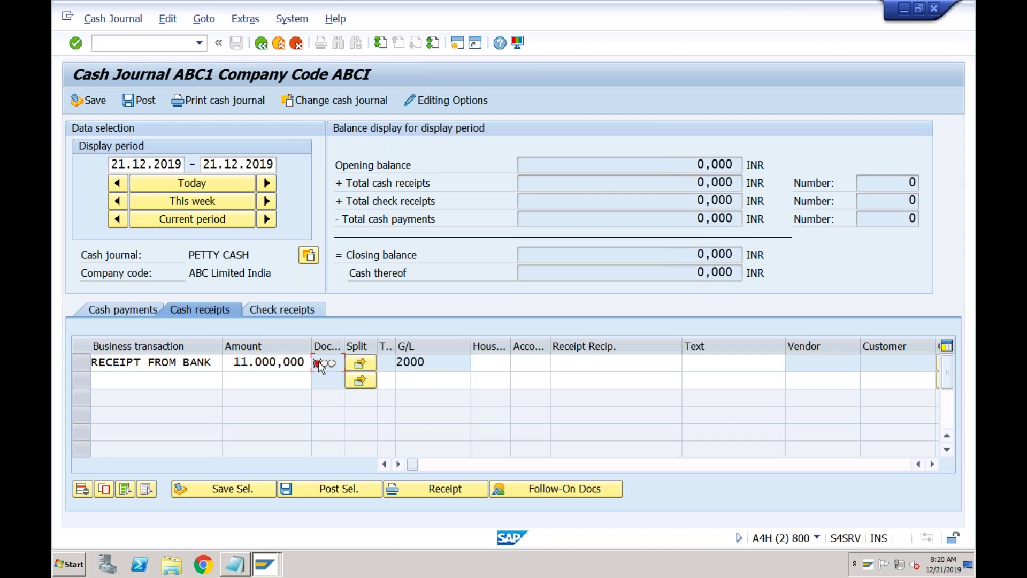
left_click(277, 361)
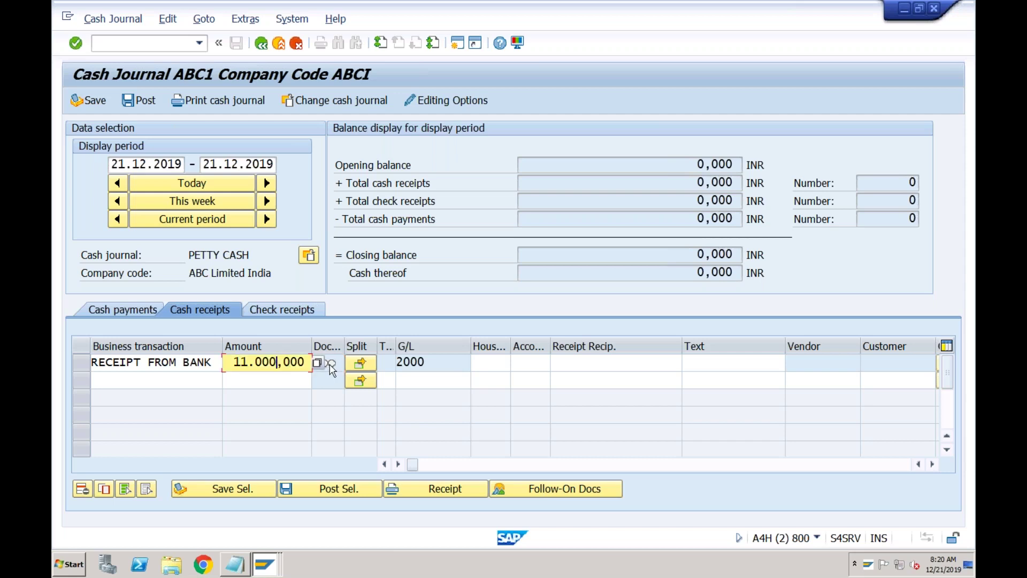
left_click(330, 365)
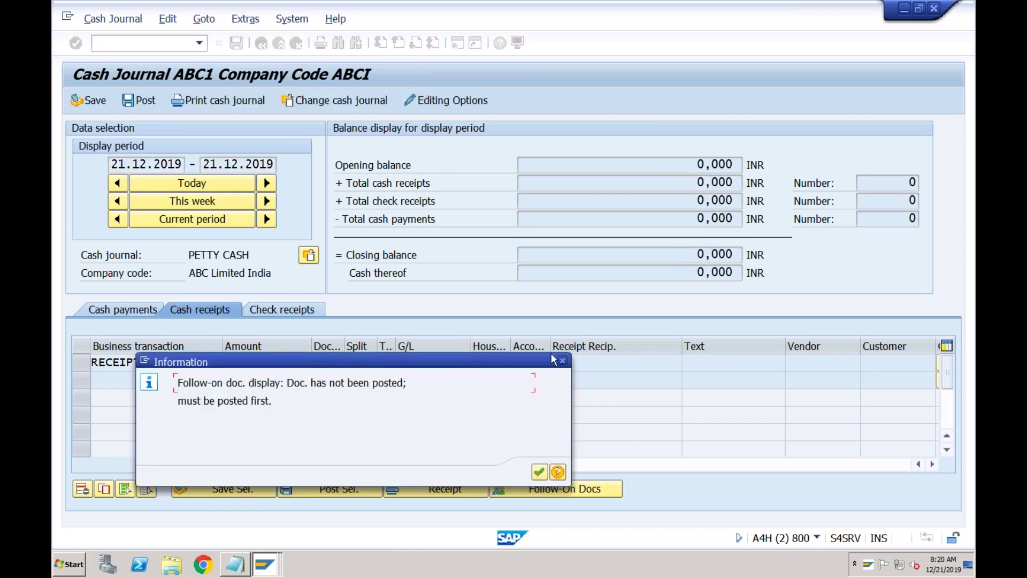
left_click(562, 362)
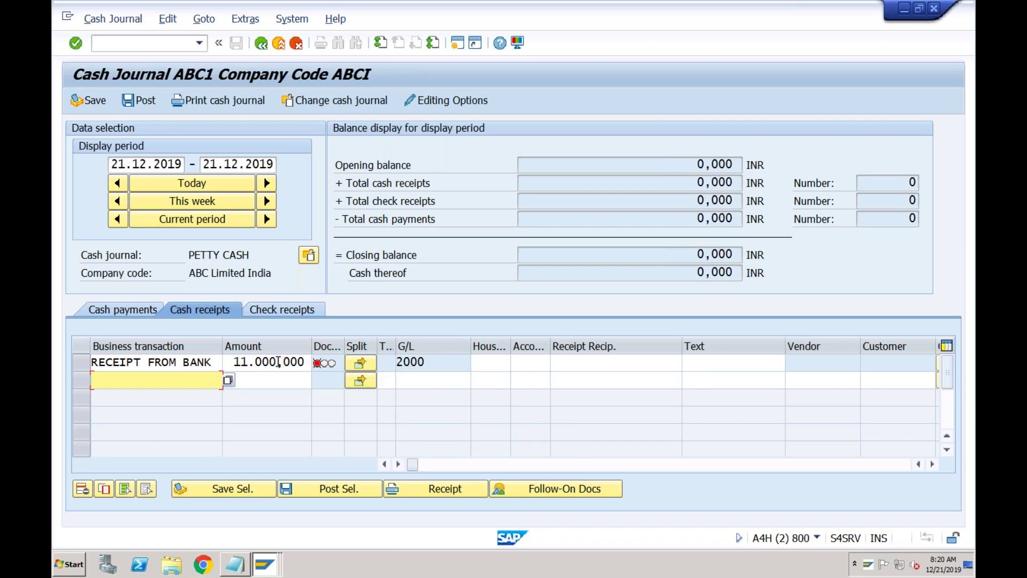
left_click(83, 362)
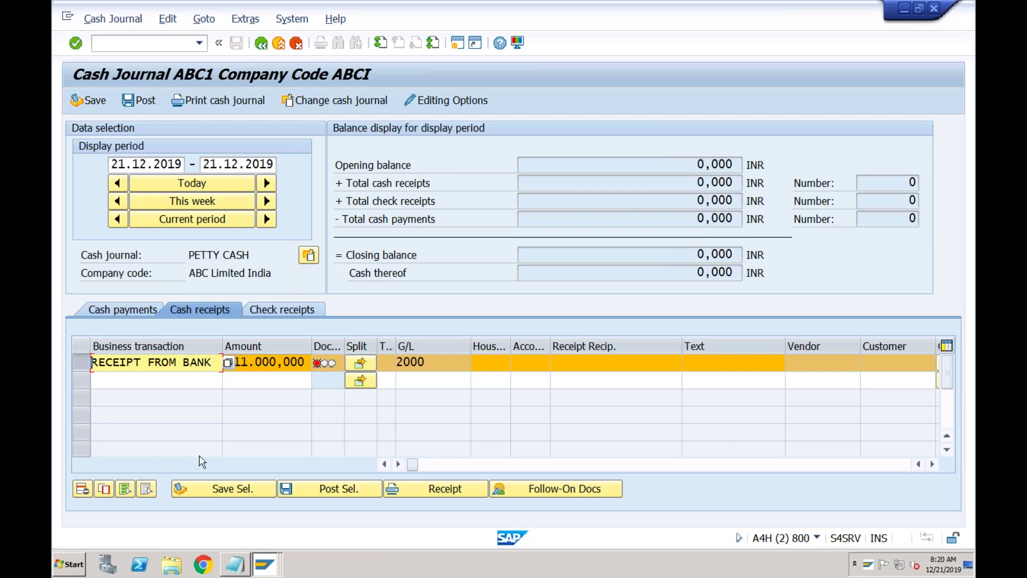
- Save the selected 11.000,000 INR receipt, check cash receipts and closing balance, then post it
left_click(225, 489)
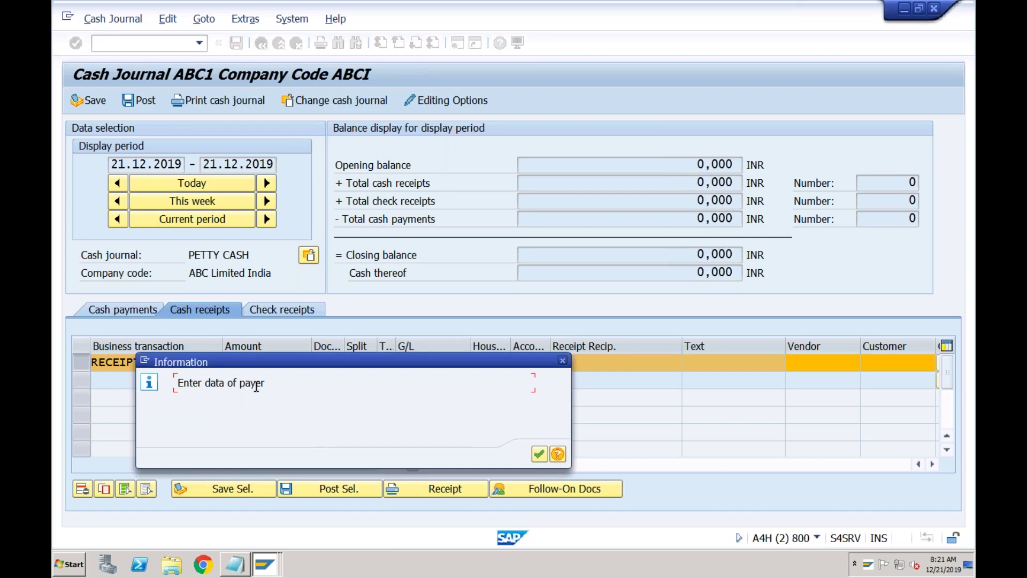
left_click(540, 455)
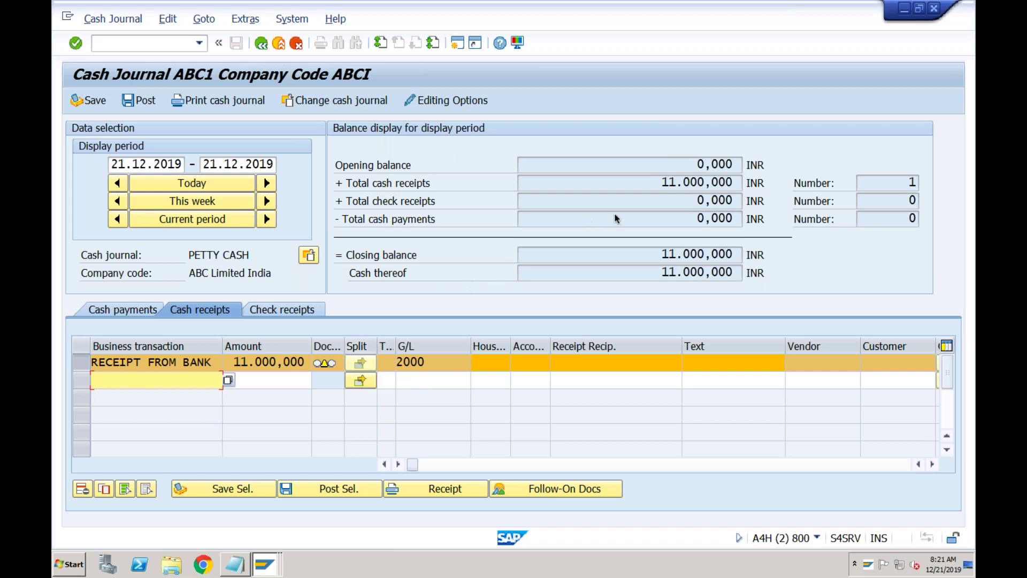
left_click(648, 190)
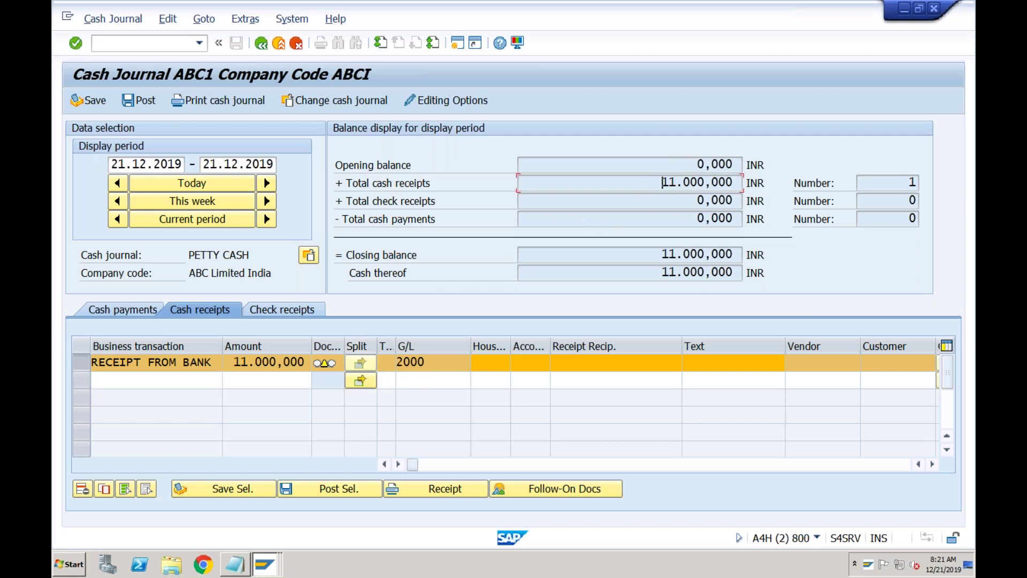
left_click(652, 273)
mouse_move(325, 365)
left_click(312, 490)
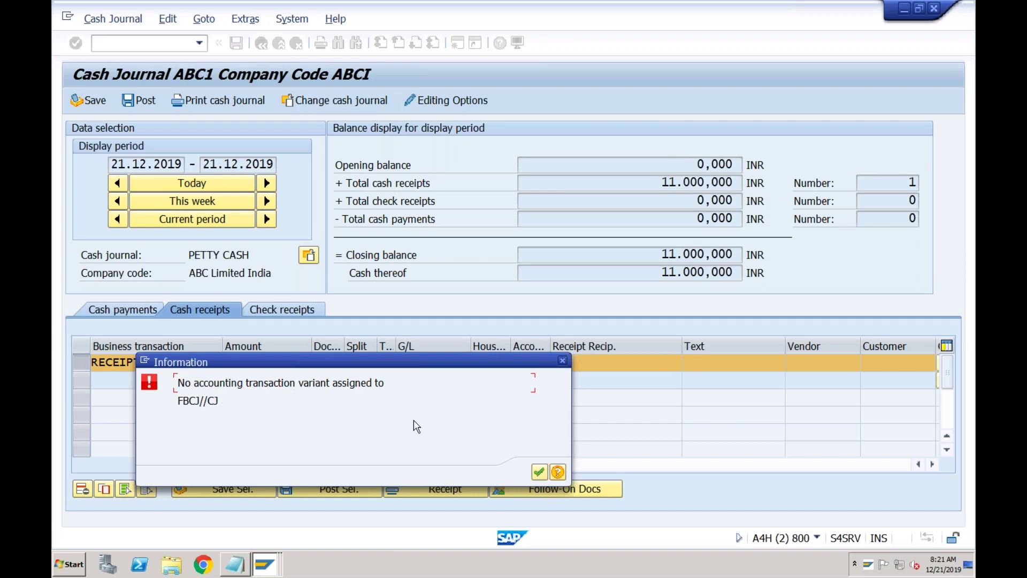
- Retry posting the receipt, read the help on the missing FBCJ//CJ transaction variant, and dismiss the error
left_click(539, 471)
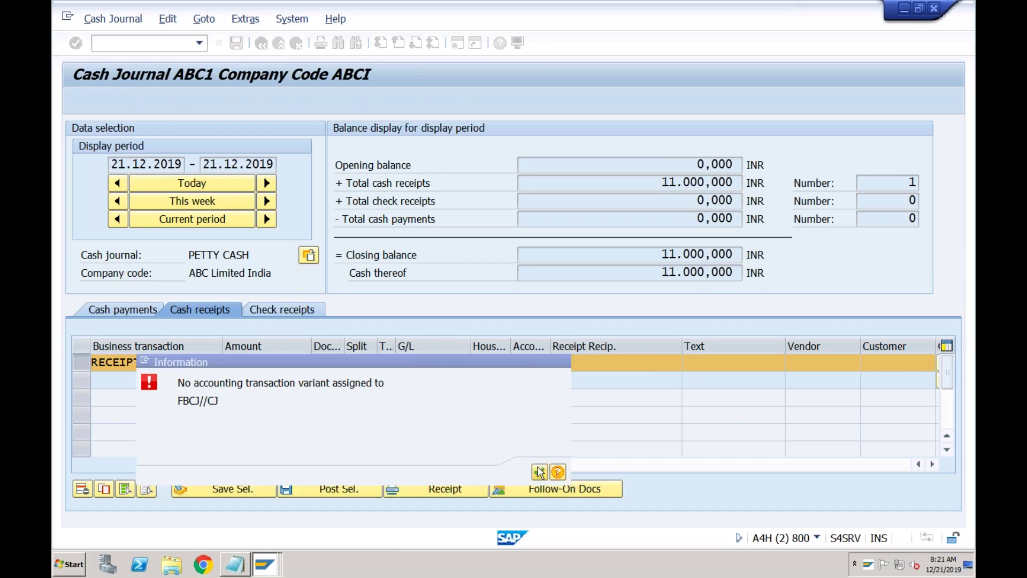
left_click(319, 489)
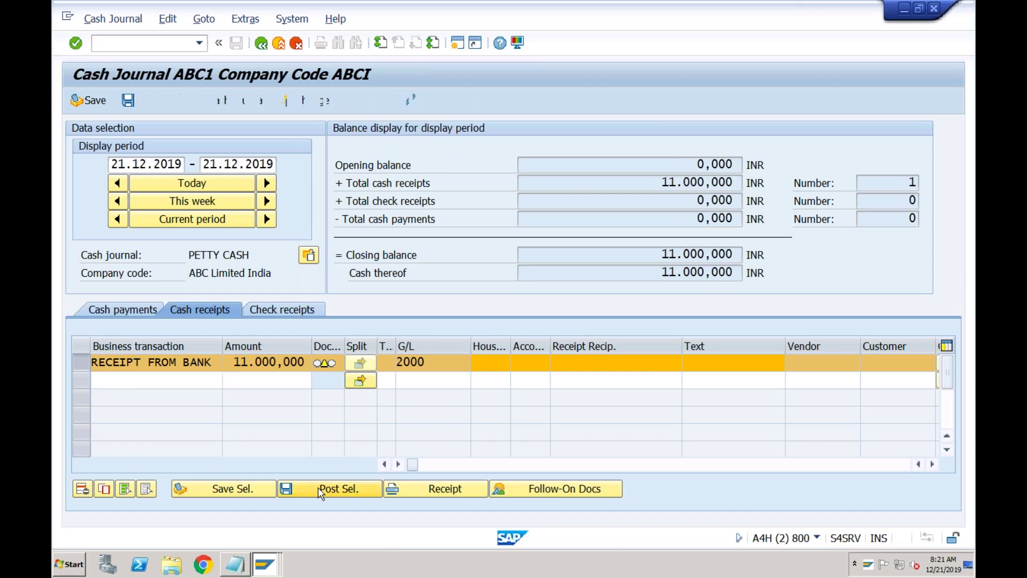
left_click(558, 472)
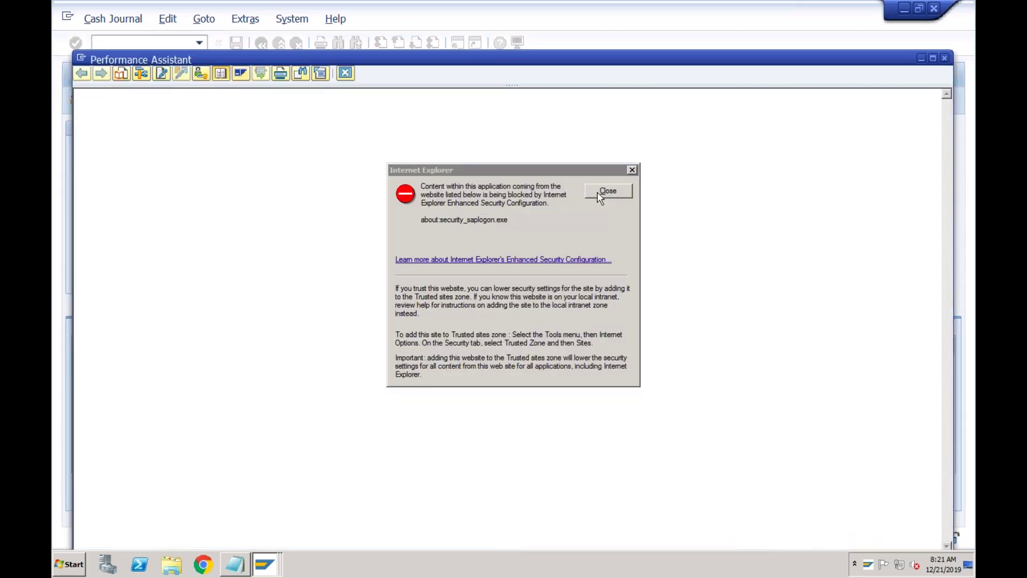
left_click(596, 191)
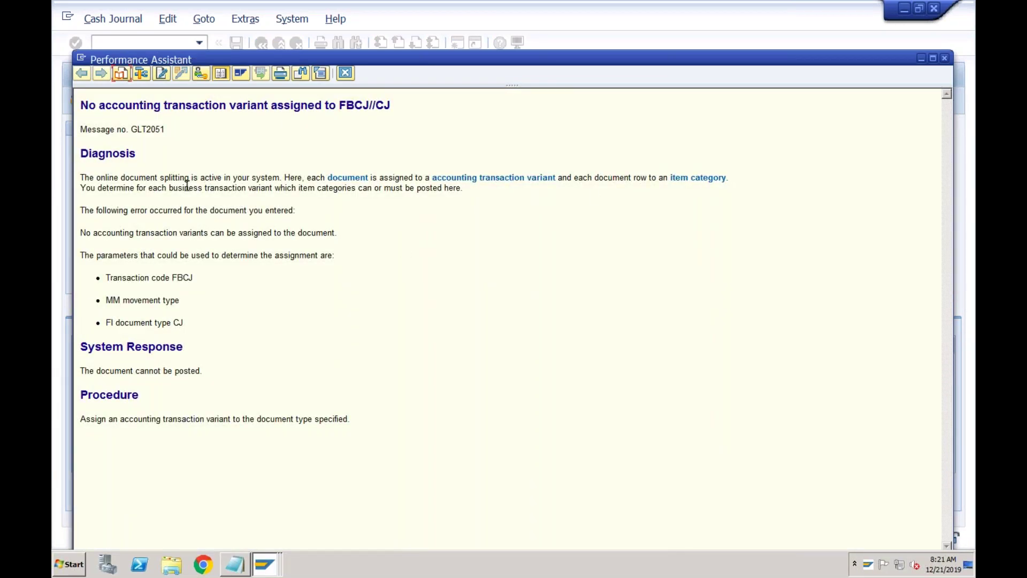
left_click(345, 73)
left_click(542, 472)
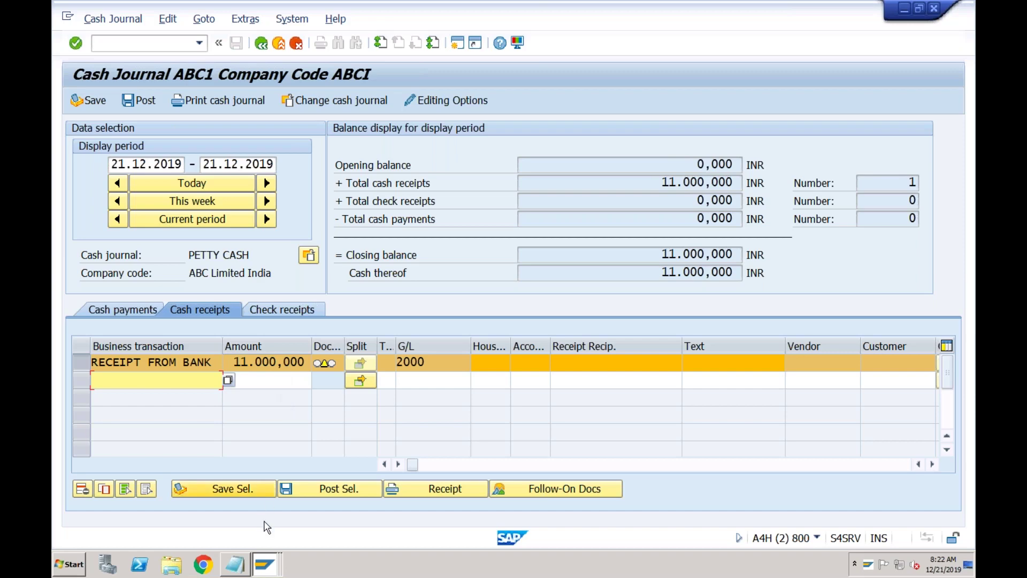
- Switch to the configuration session and go back to the configuration guide tree
left_click(263, 570)
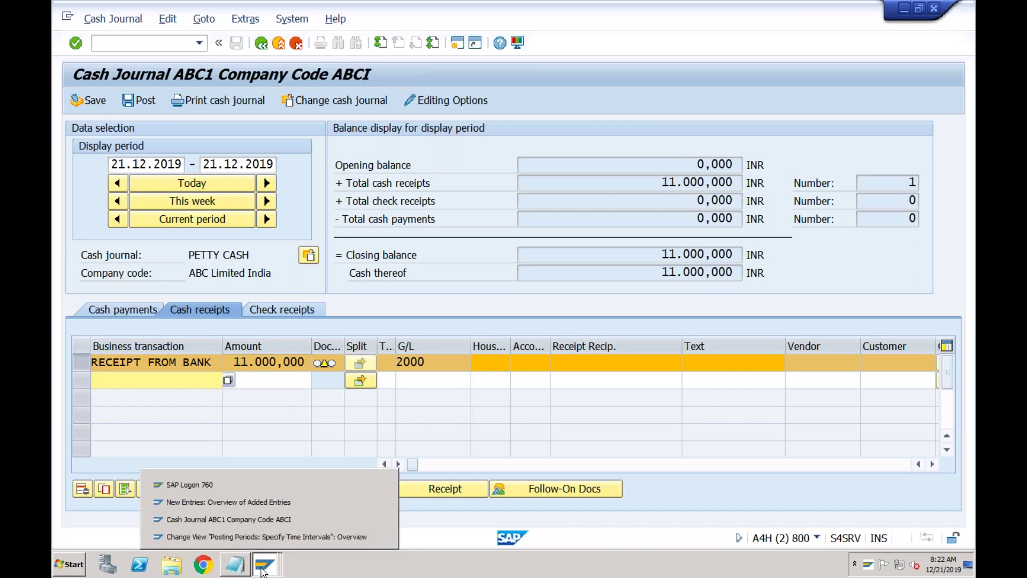
left_click(274, 503)
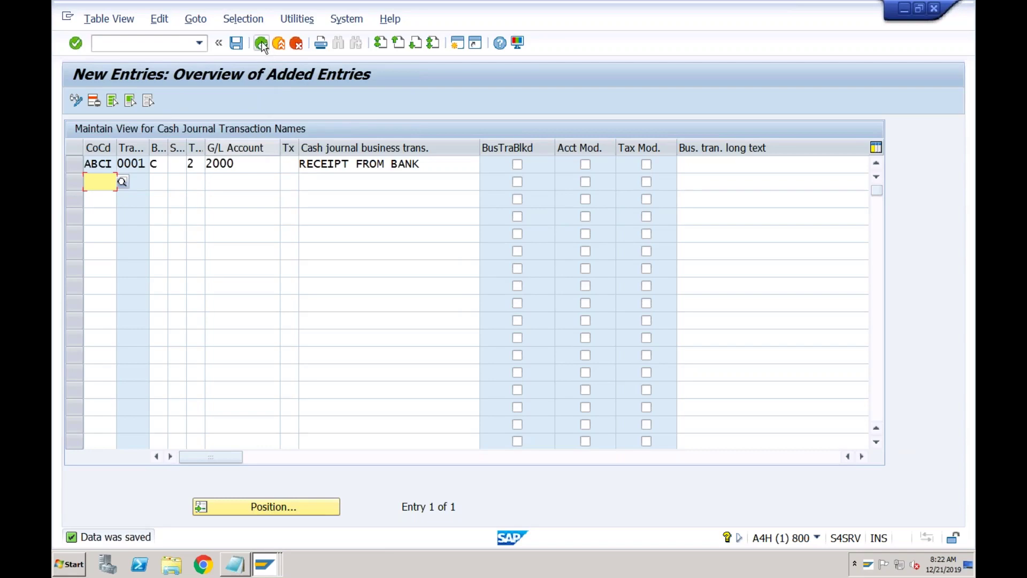
left_click(262, 44)
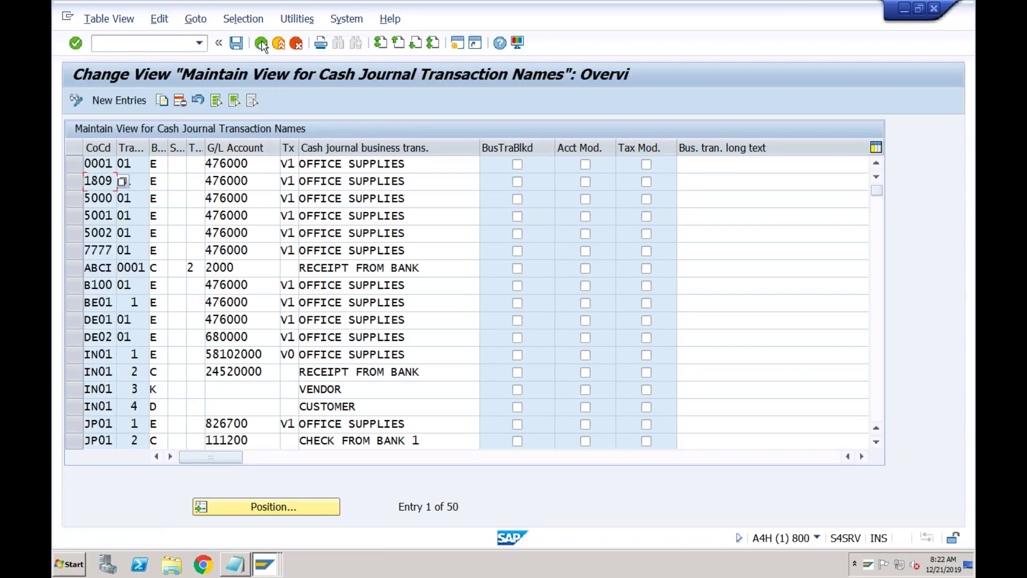
left_click(261, 44)
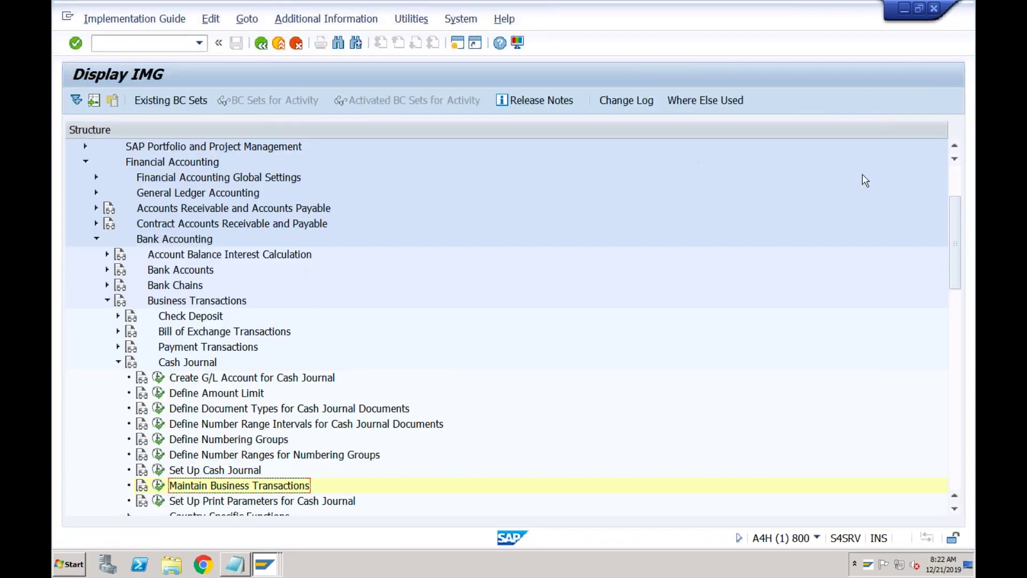
- Under General Ledger Accounting > Business Transactions > Document Splitting, run Classify Document Types for Document Splitting
left_click(97, 194)
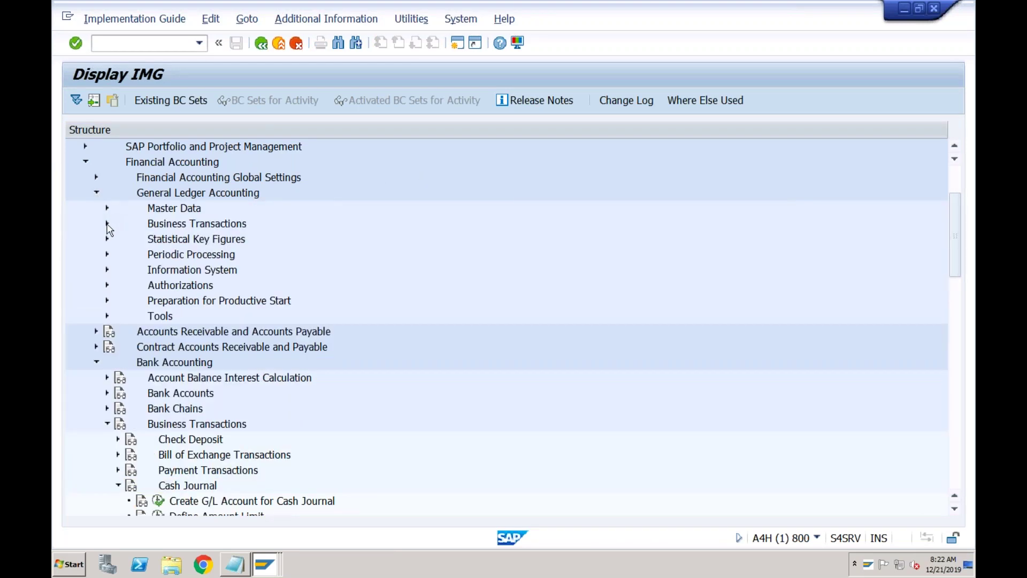
left_click(108, 224)
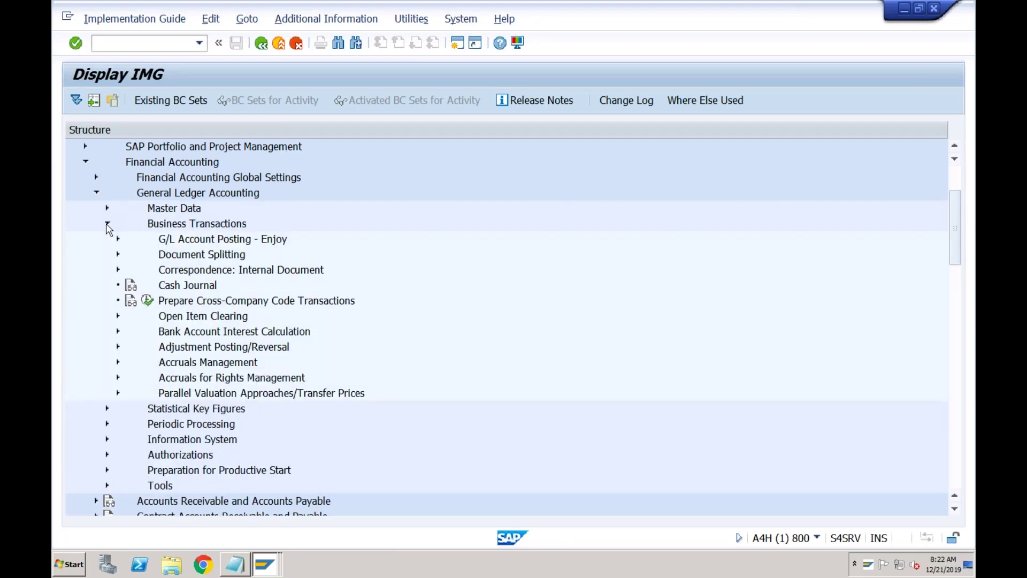
left_click(119, 256)
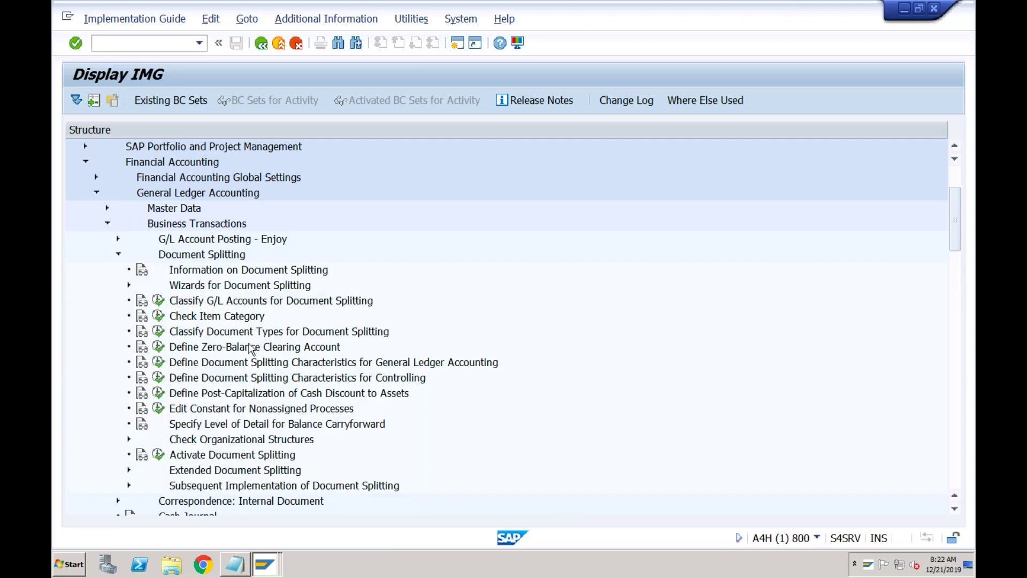
left_click(227, 334)
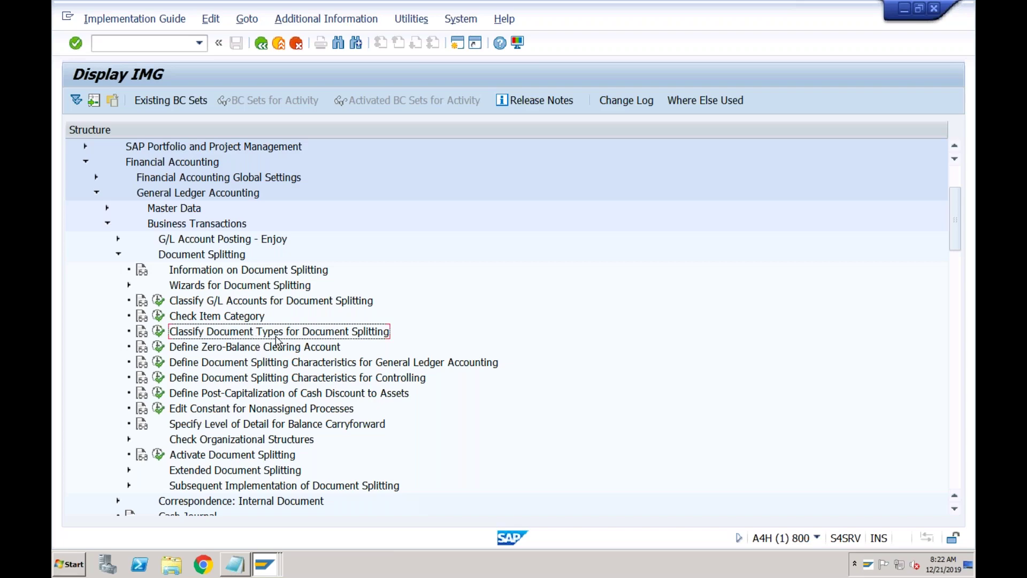
left_click(159, 331)
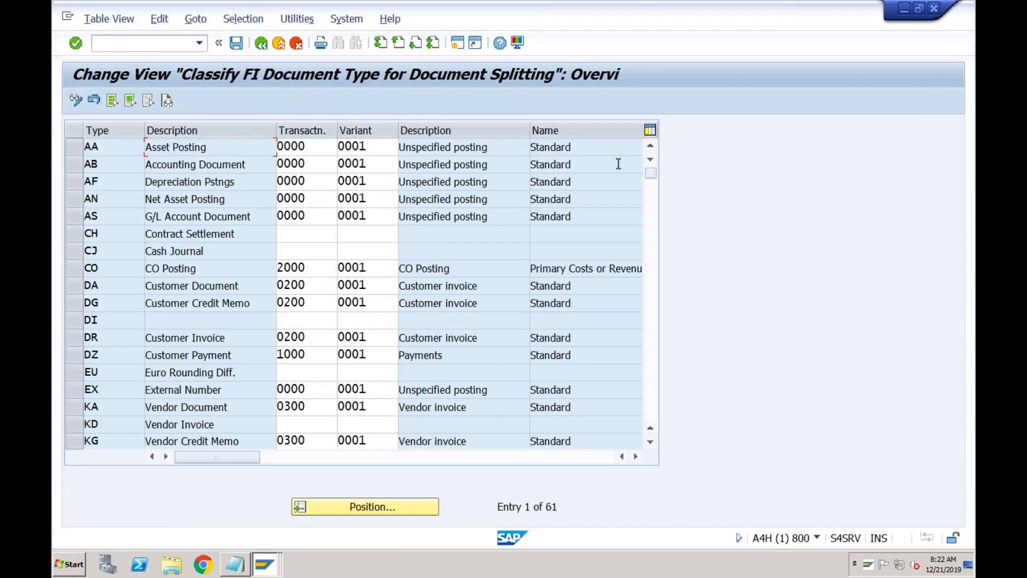
left_click(654, 304)
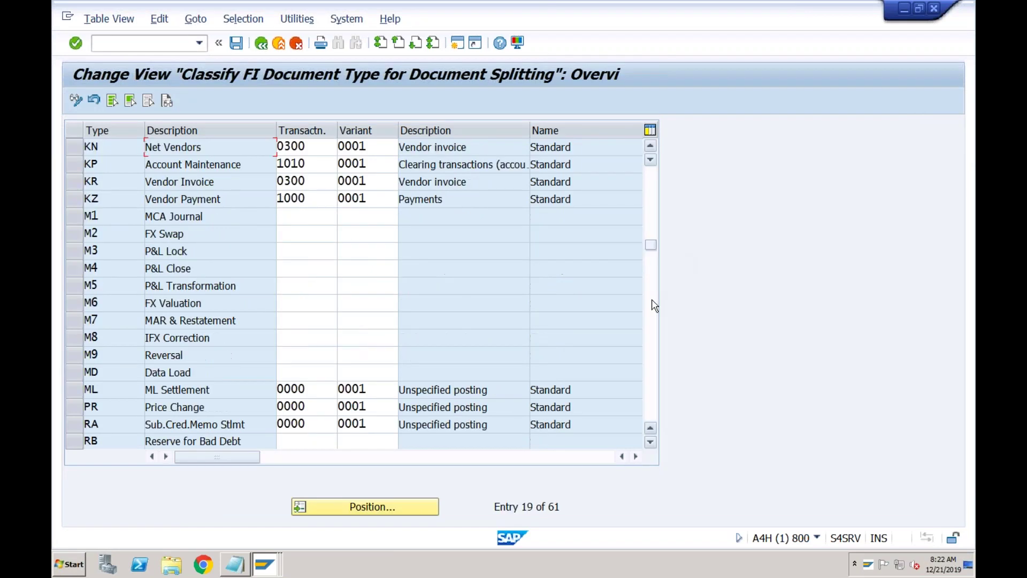
left_click(654, 304)
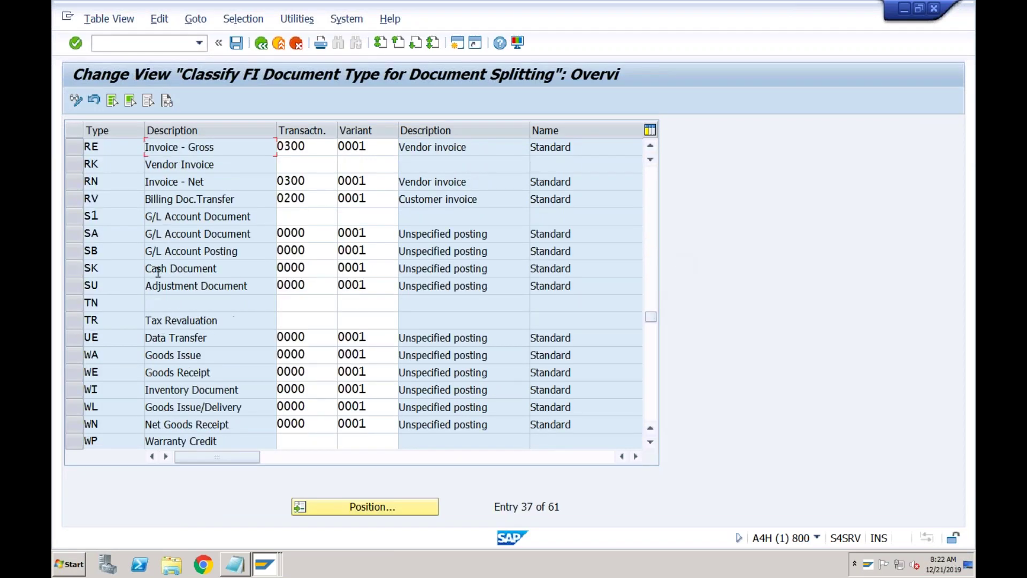
left_click(75, 233)
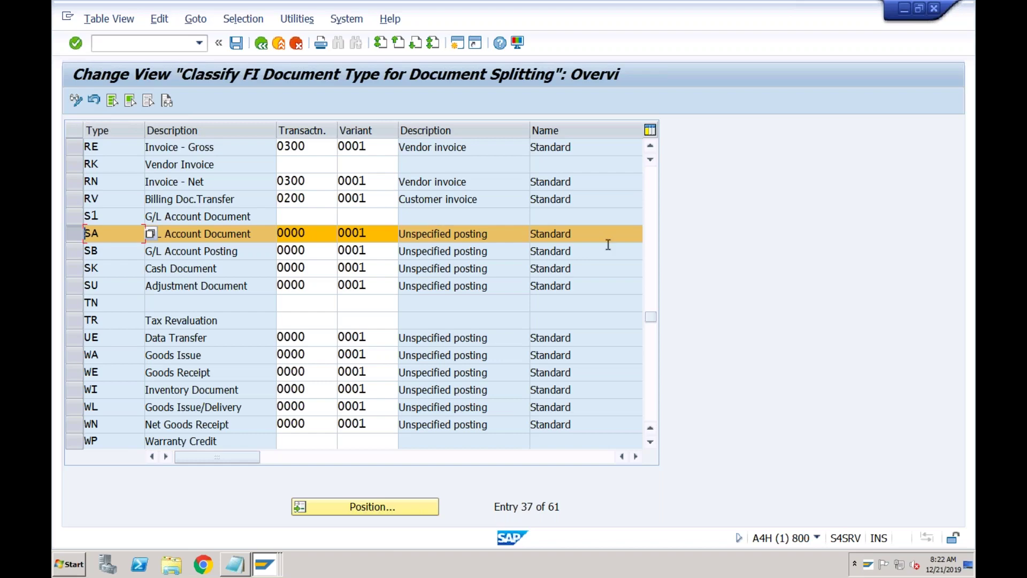
left_click(651, 201)
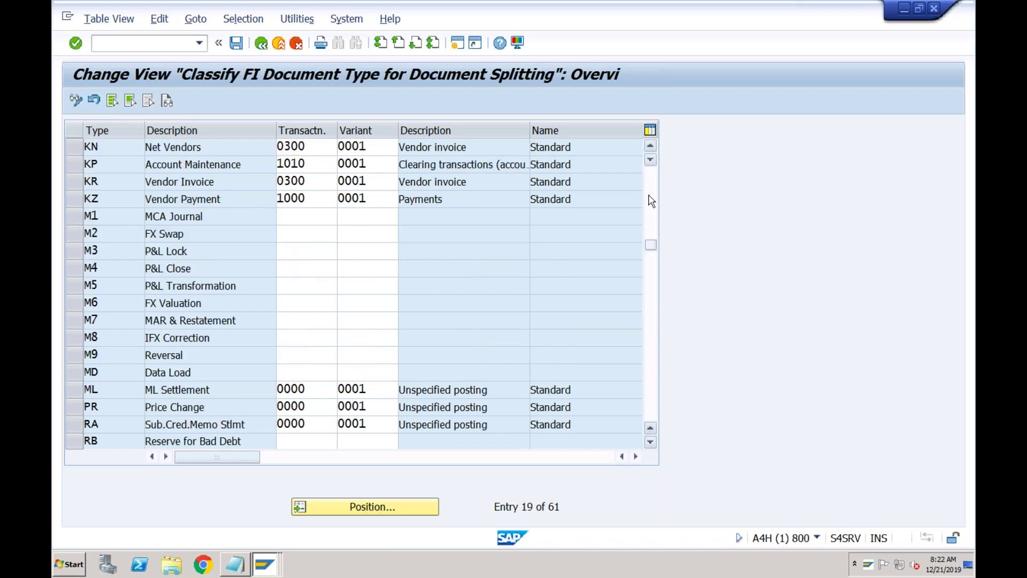
left_click(651, 201)
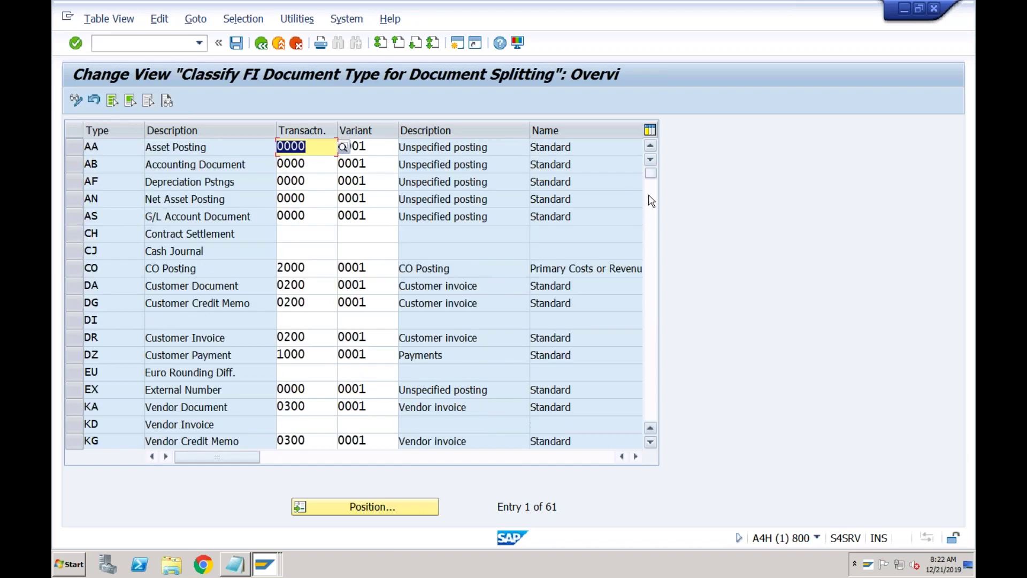
left_click(297, 253)
left_click(363, 250)
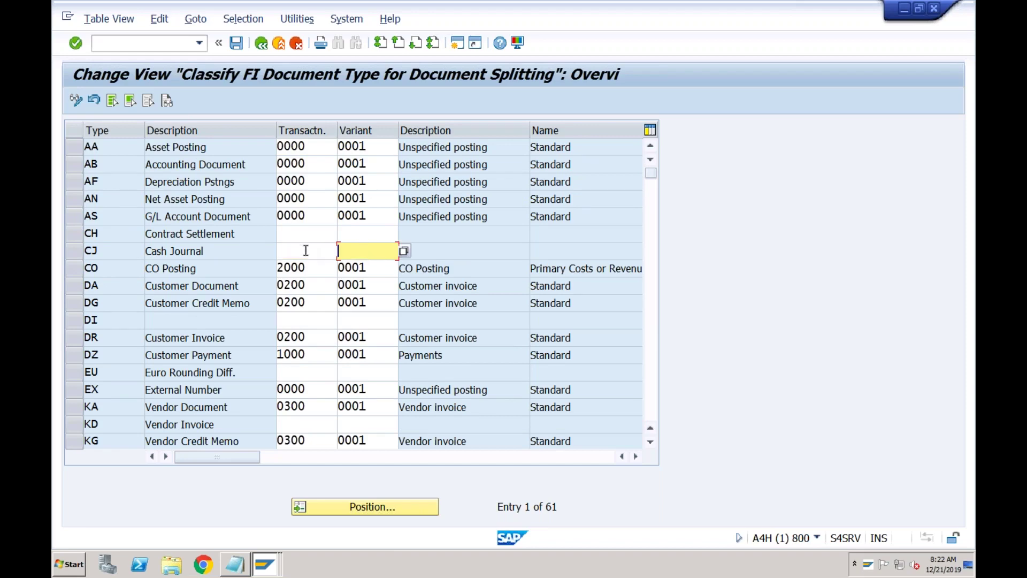
left_click(651, 265)
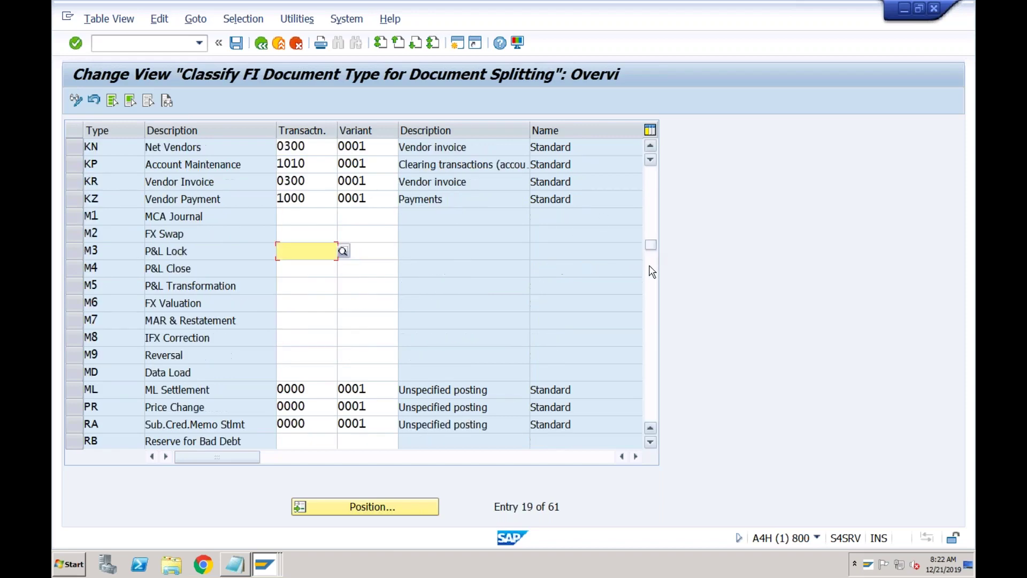
left_click(653, 289)
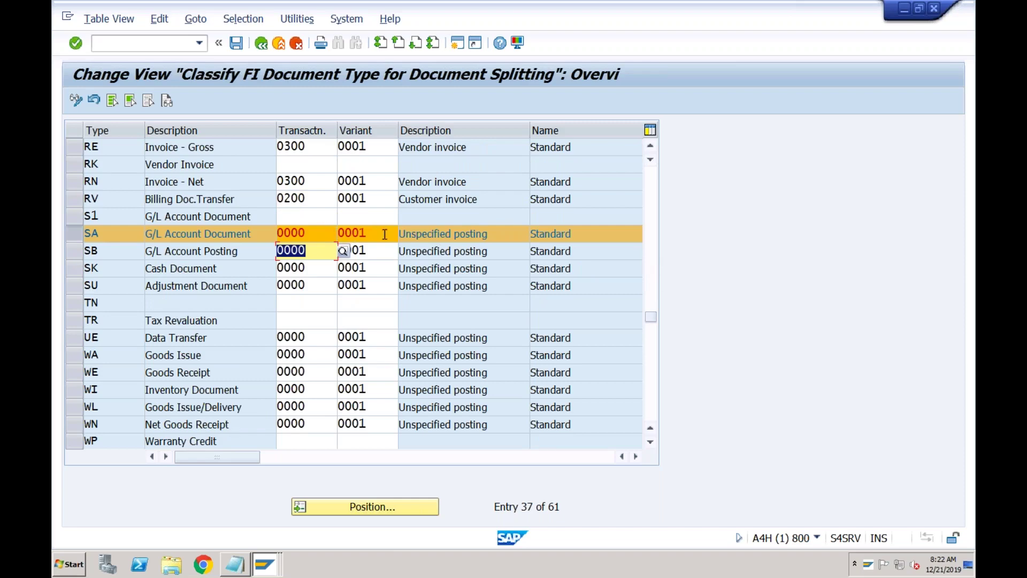
left_click(656, 197)
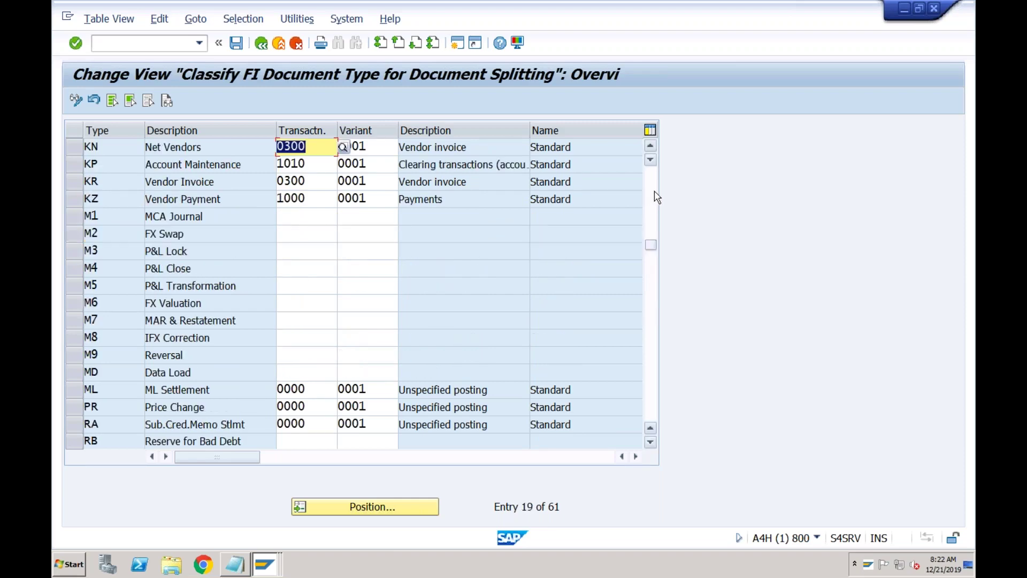
left_click(656, 198)
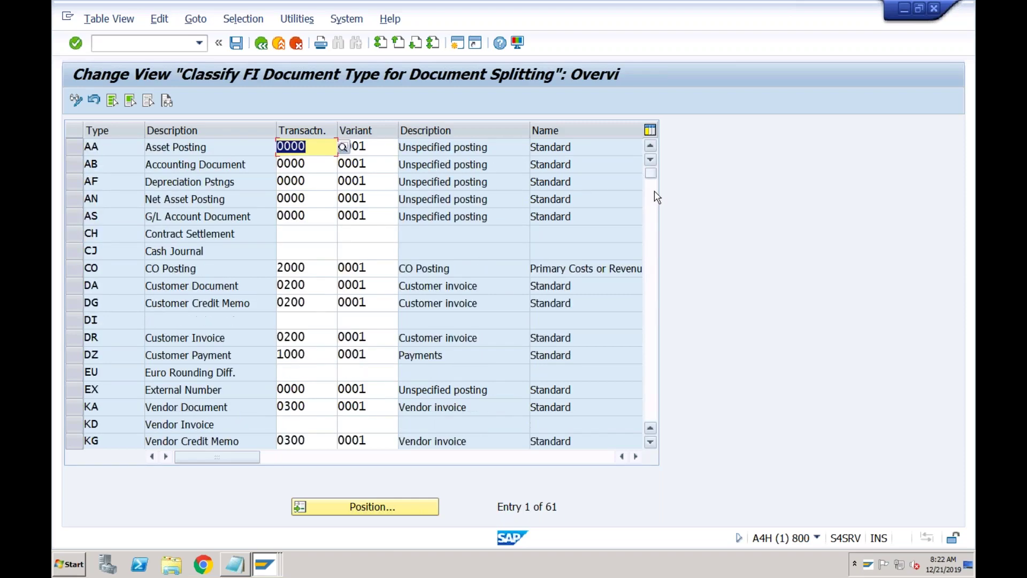
left_click(317, 251)
- Assign transaction 0000 and variant 0001 to document type CJ and save under the customizing request
type("0000")
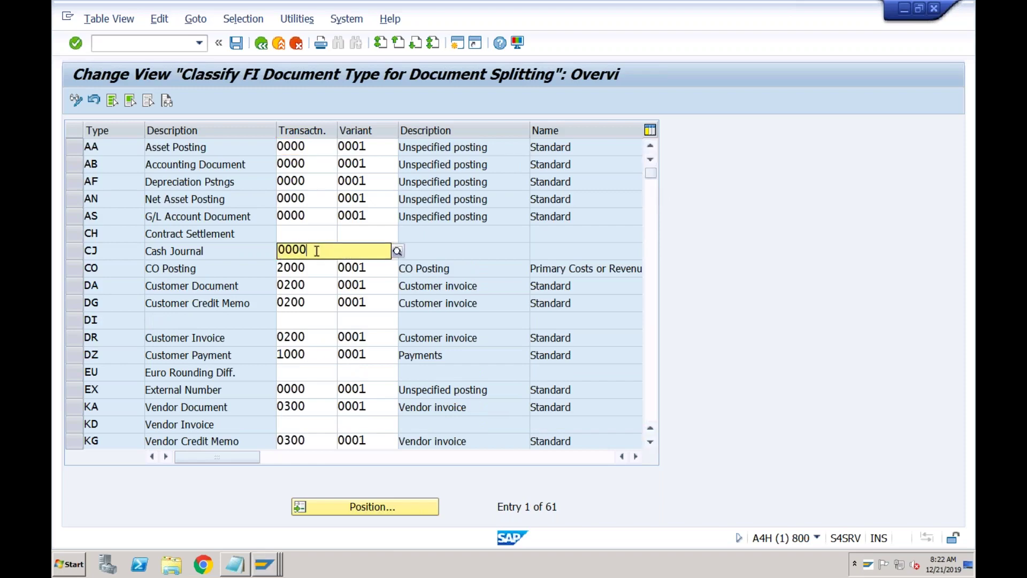
key("Tab")
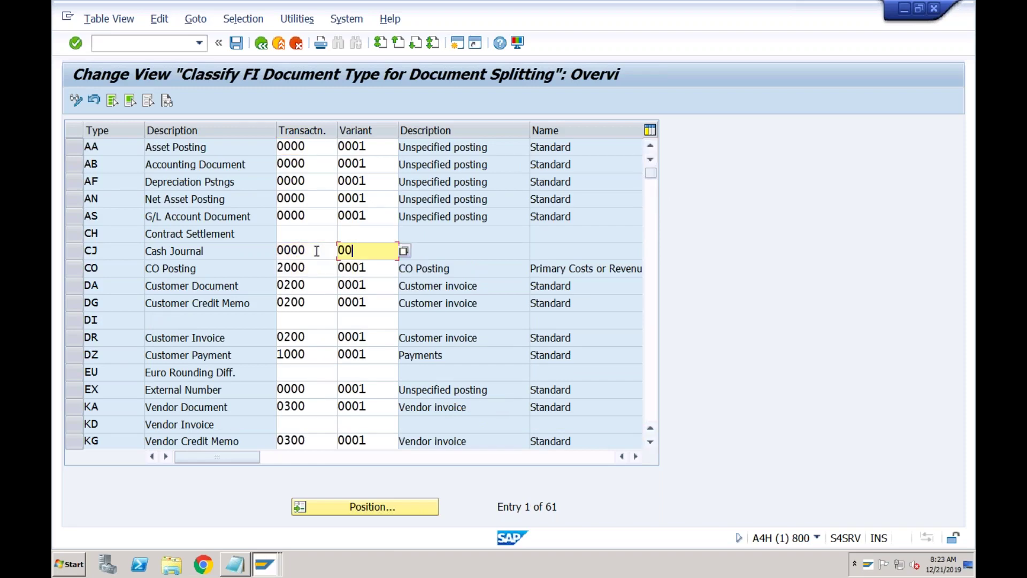
key("Return")
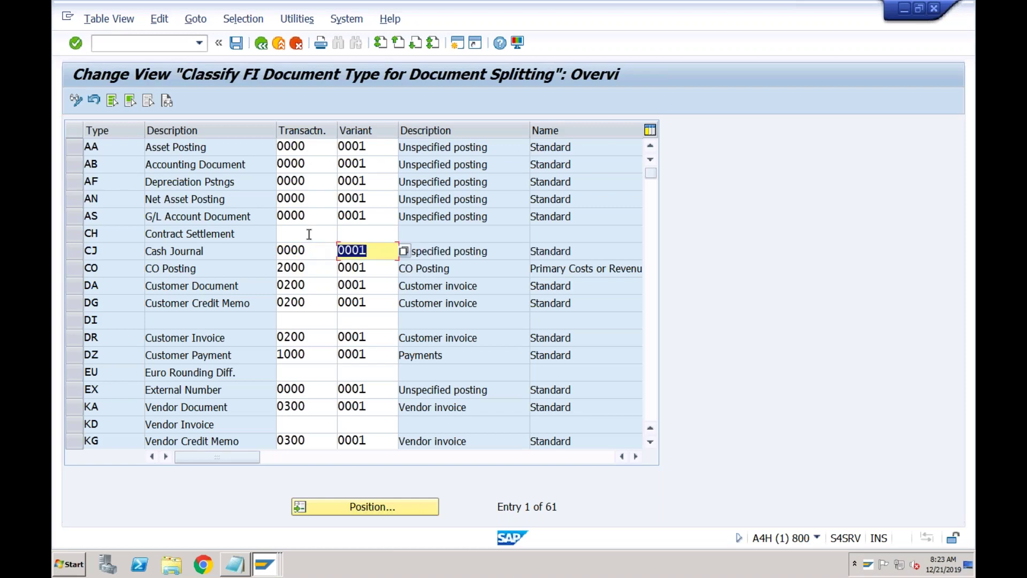
left_click(237, 43)
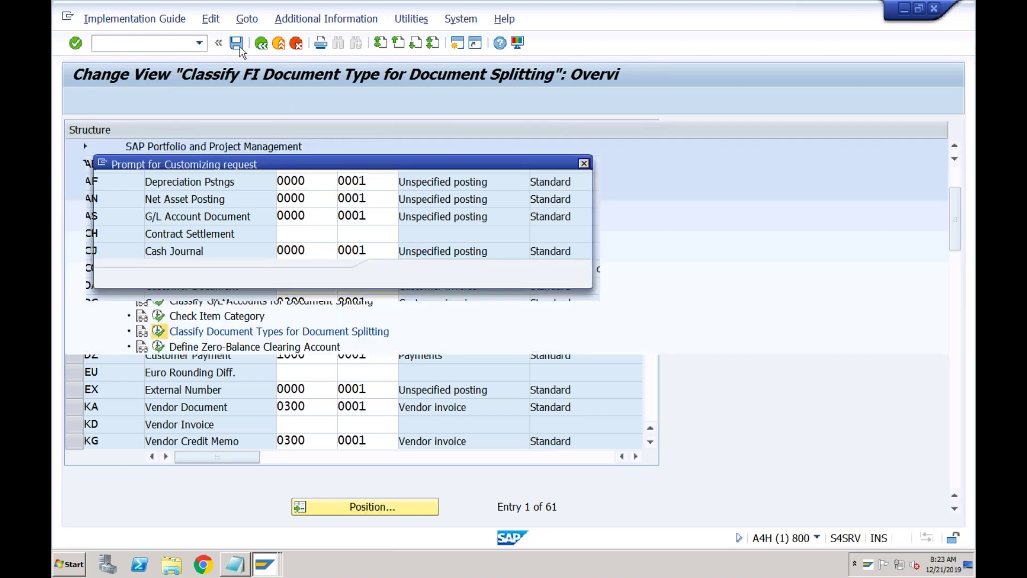
left_click(390, 275)
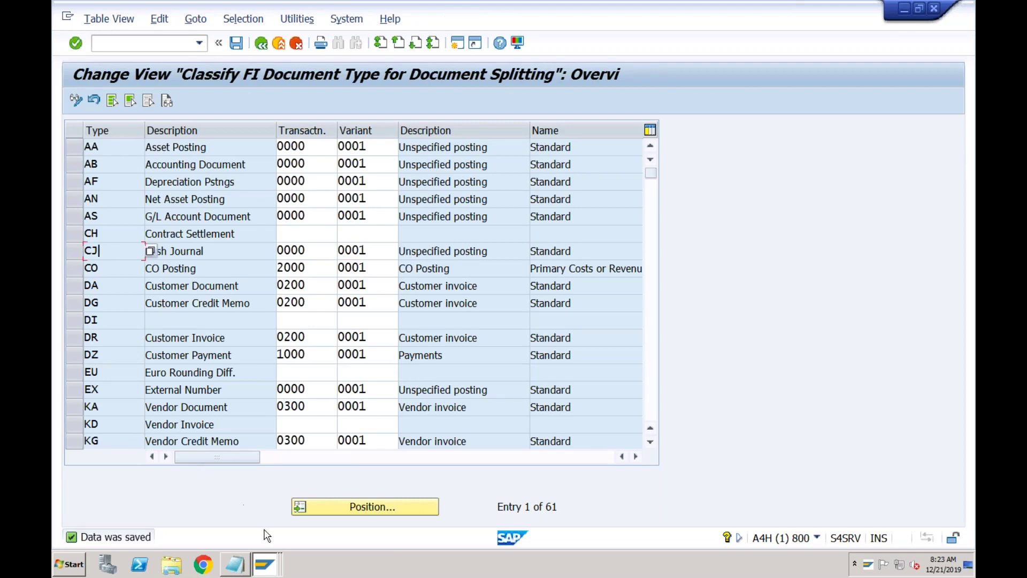
left_click(272, 565)
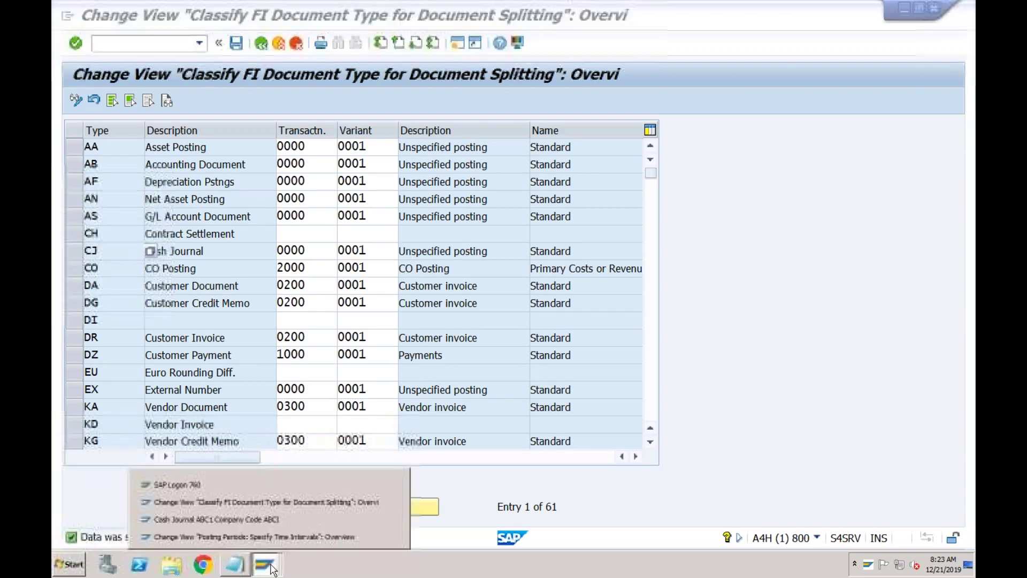
- In the Cash Journal ABC1 window, retry posting the receipt and dismiss the variant error
left_click(276, 515)
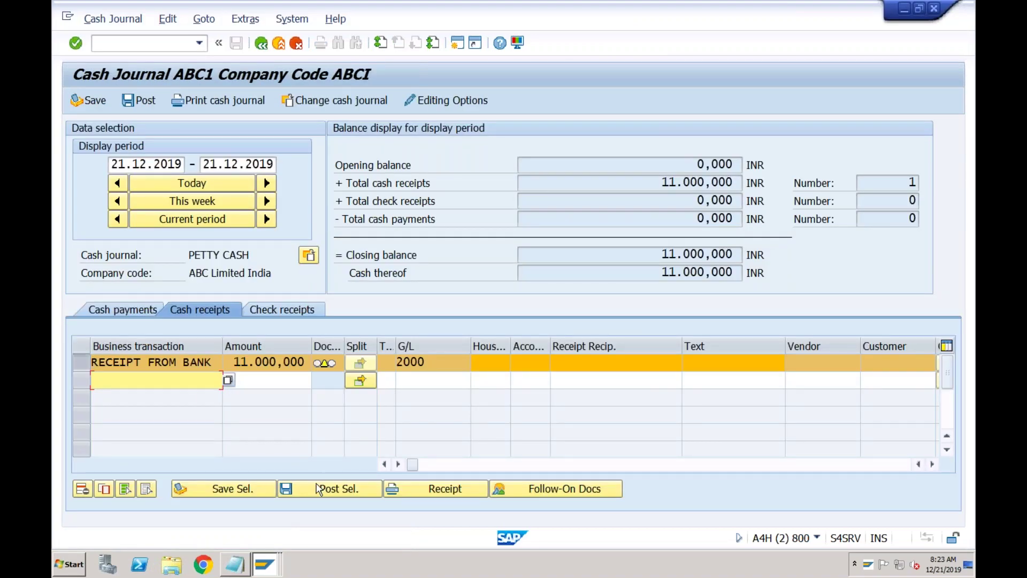
left_click(335, 487)
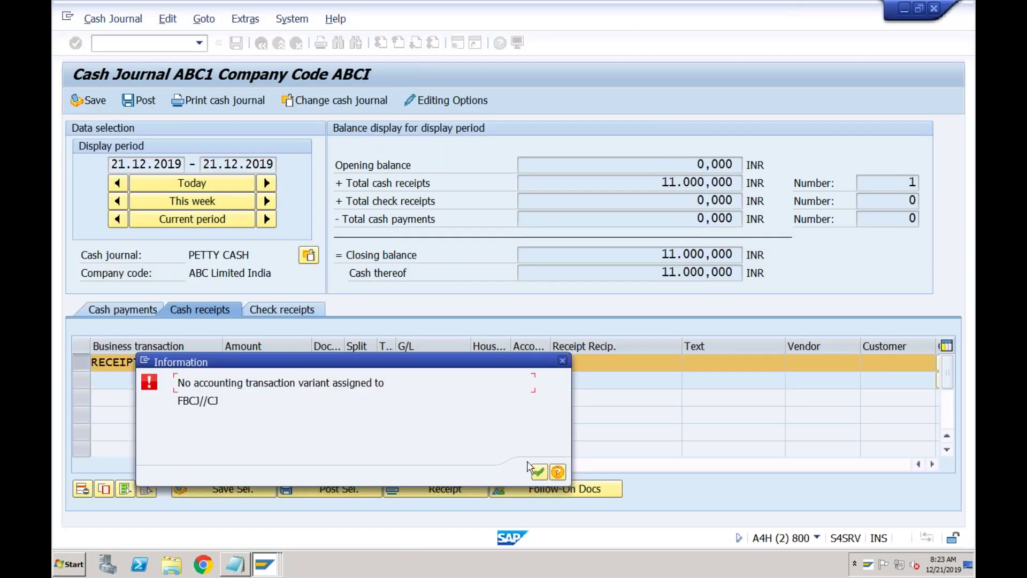
left_click(539, 471)
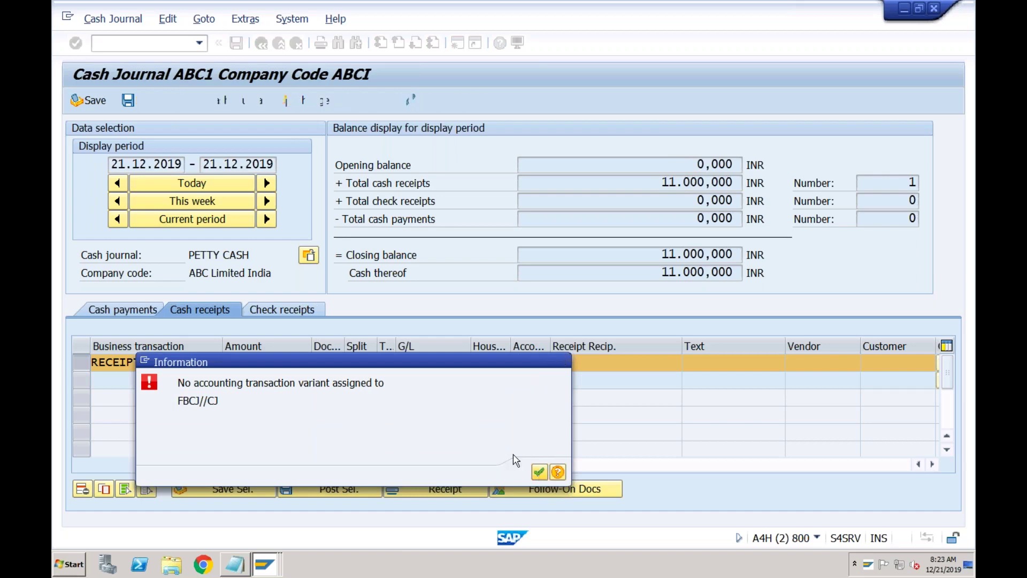
- Restart the cash journal via /n and FBCJ, then show the Cash receipts entries
left_click(175, 47)
type("/n")
key("Return")
left_click(153, 41)
type("f")
key("Return")
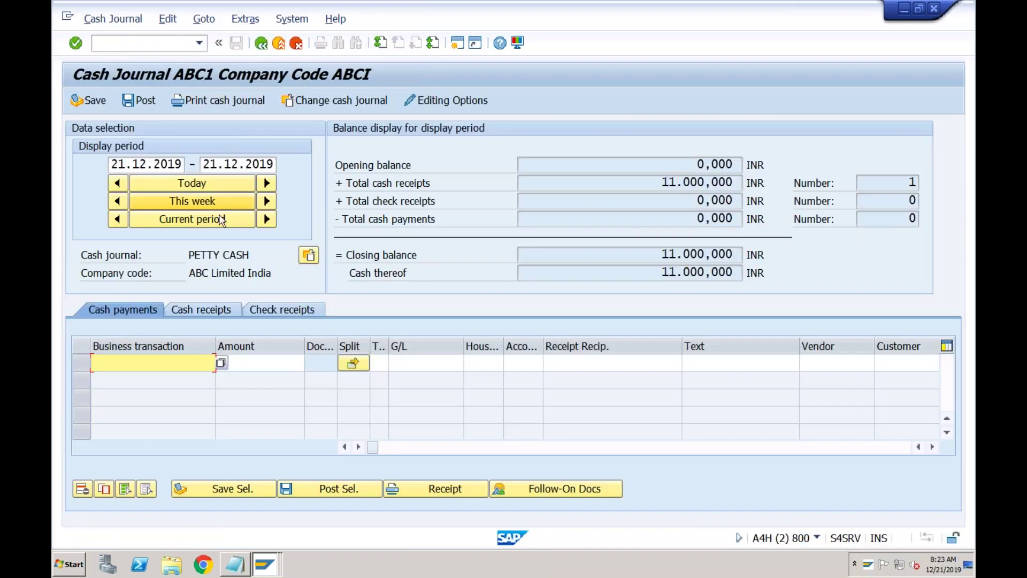
left_click(201, 310)
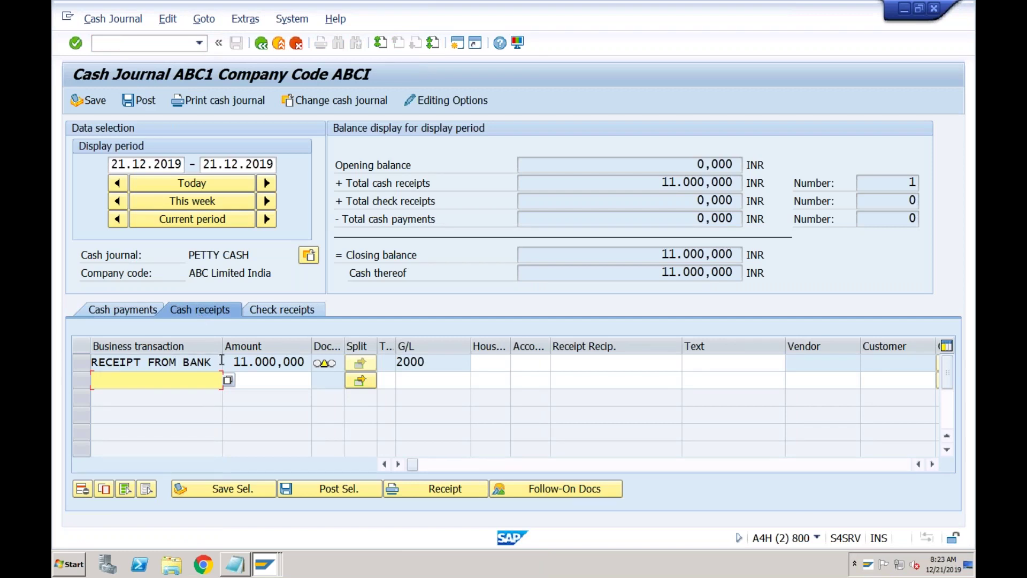
- Post the RECEIPT FROM BANK receipt and display its follow-on document: debit 2018 Petty Cash Box, credit 2000 Bank
left_click(85, 364)
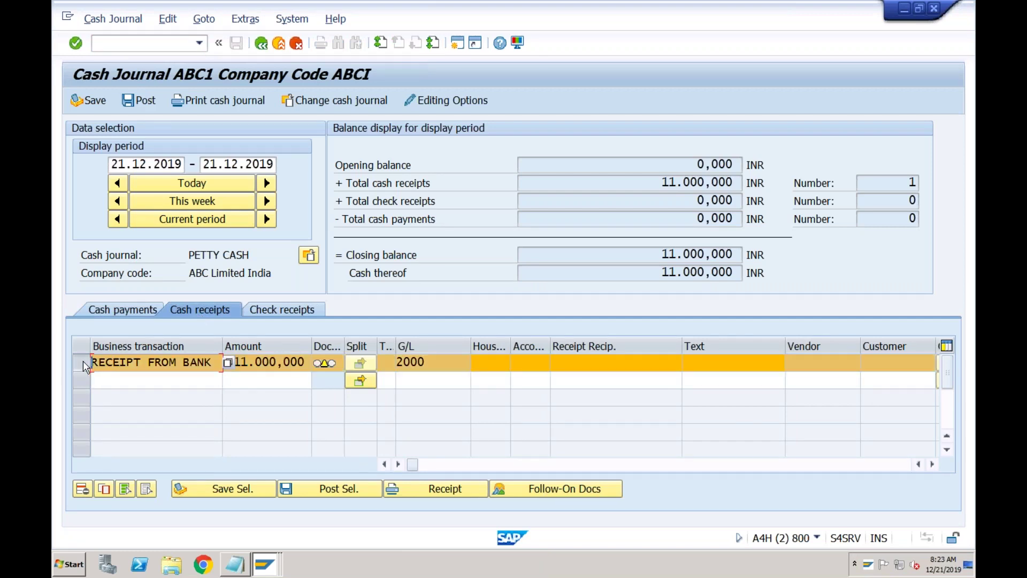
left_click(305, 491)
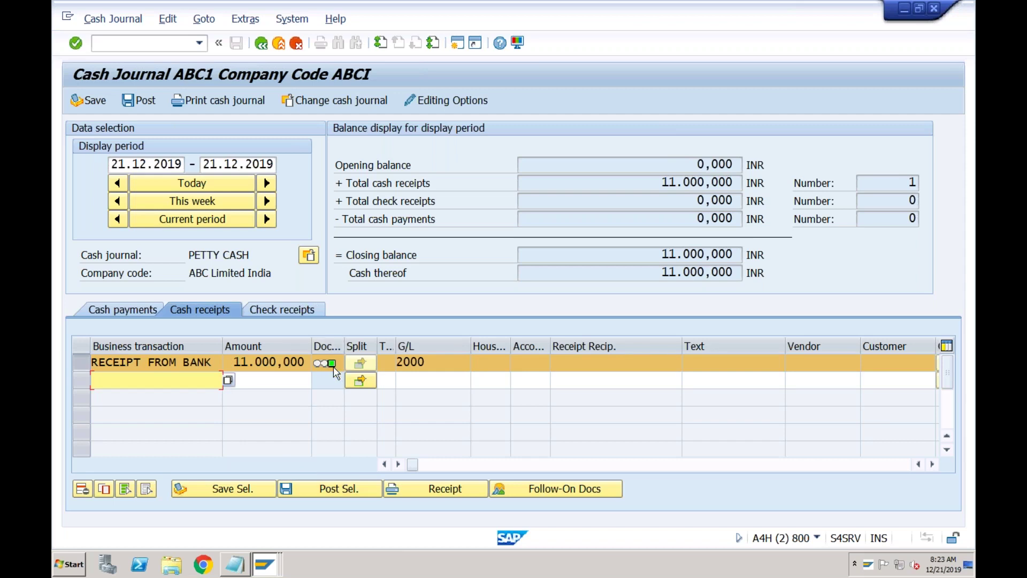
mouse_move(332, 367)
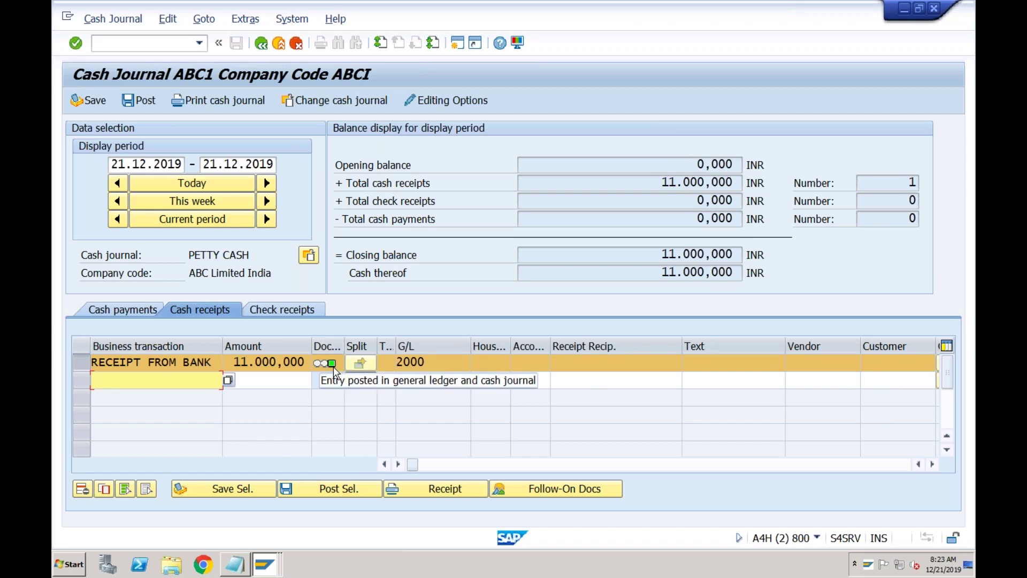
left_click(536, 488)
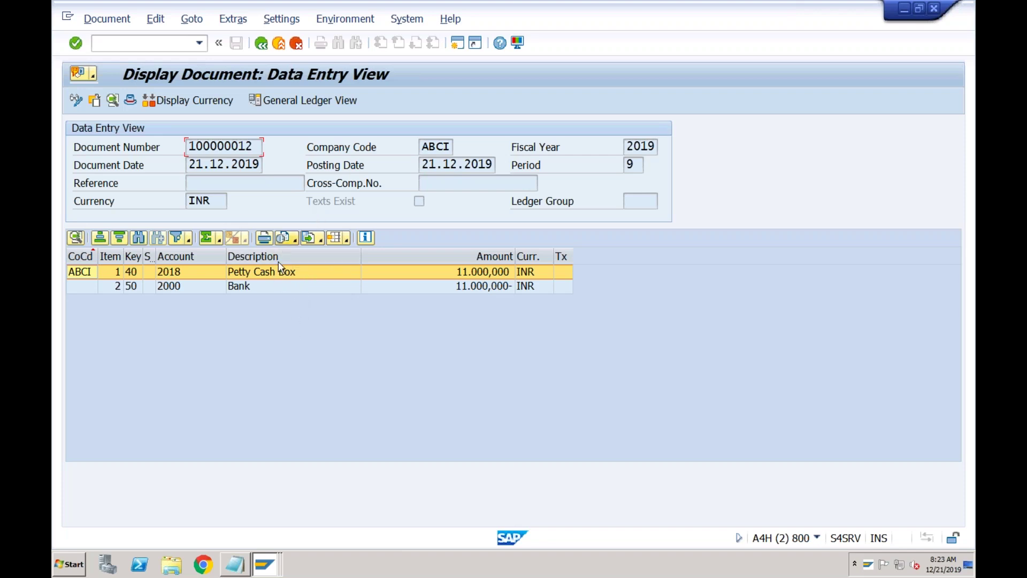
left_click(241, 168)
left_click(183, 287)
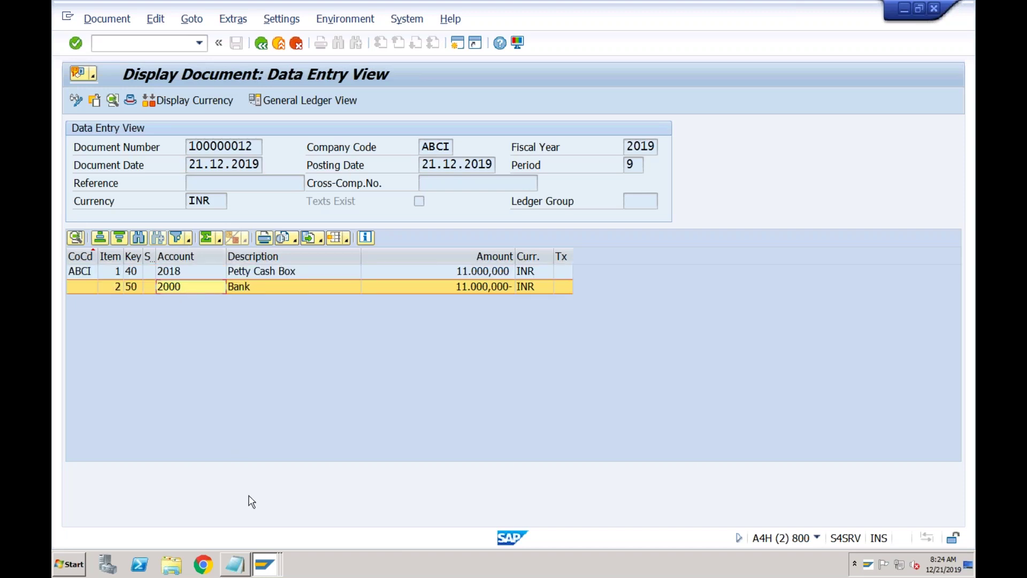
left_click(264, 556)
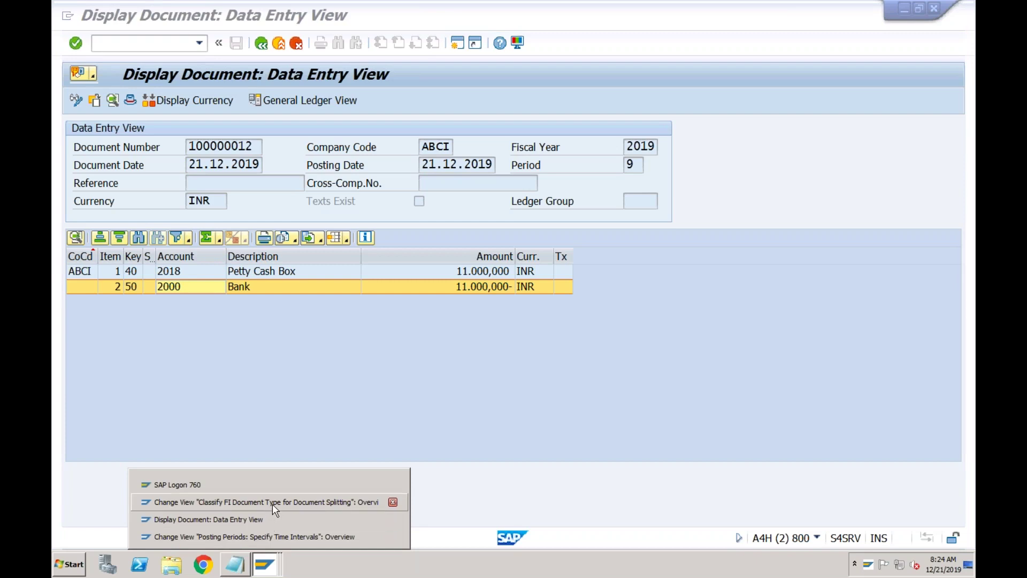
- Exit the posting periods view and open the SAP Reference IMG with SPRO
left_click(270, 537)
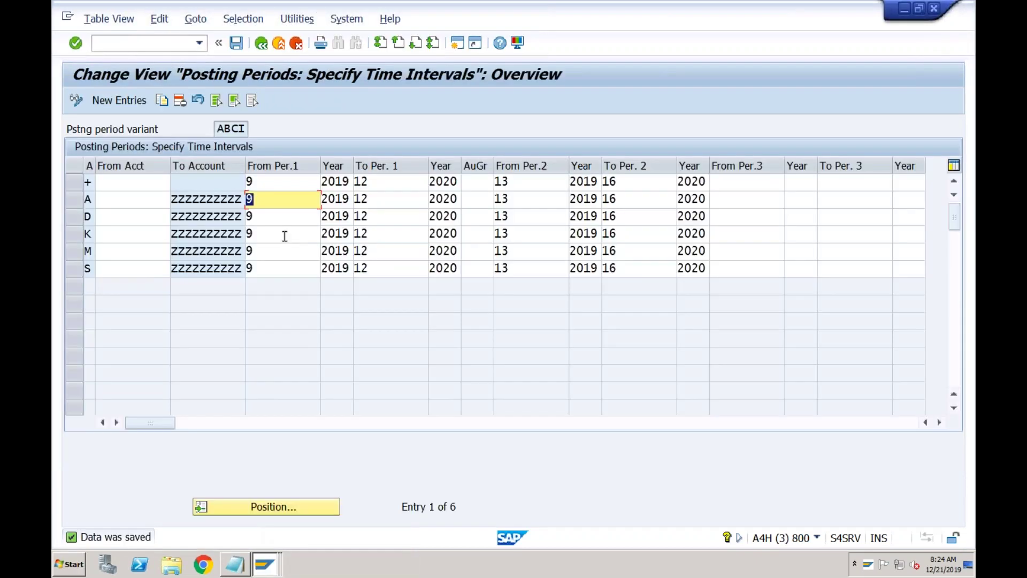
left_click(280, 44)
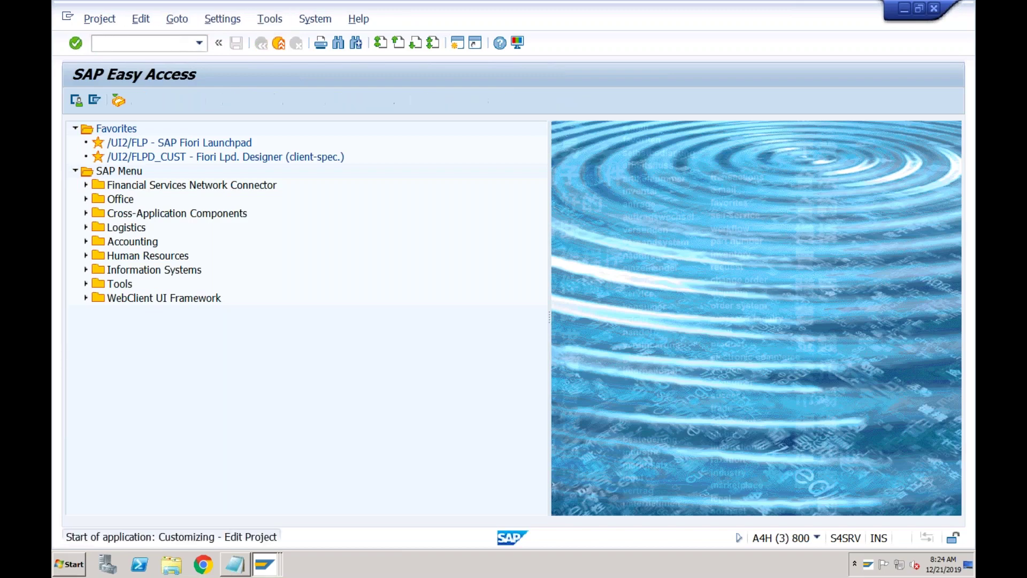
key("Return")
left_click(152, 100)
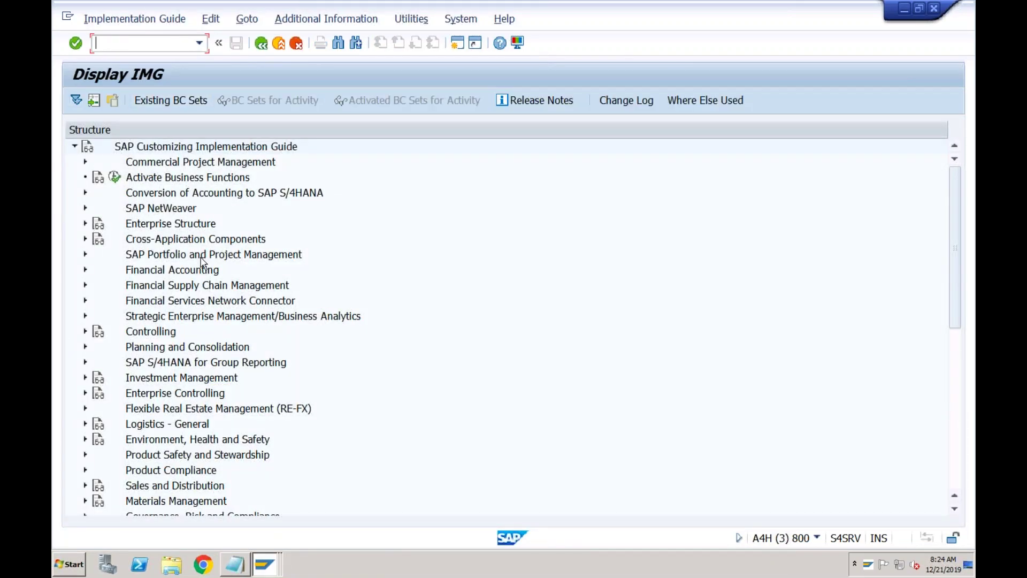
- Under Financial Accounting > Bank Accounting > Business Transactions > Cash Journal, run Maintain Business Transactions
left_click(86, 271)
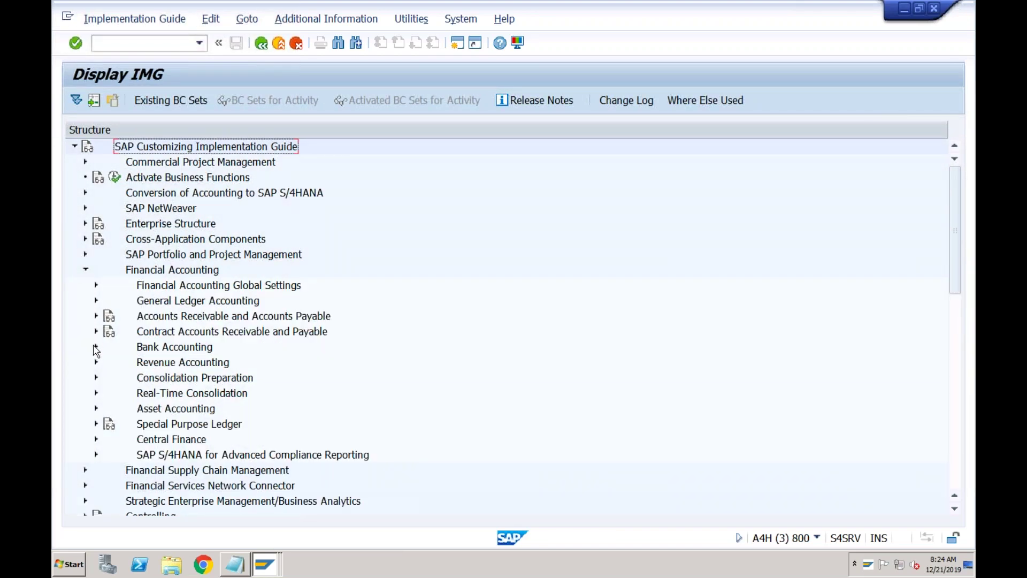
left_click(95, 346)
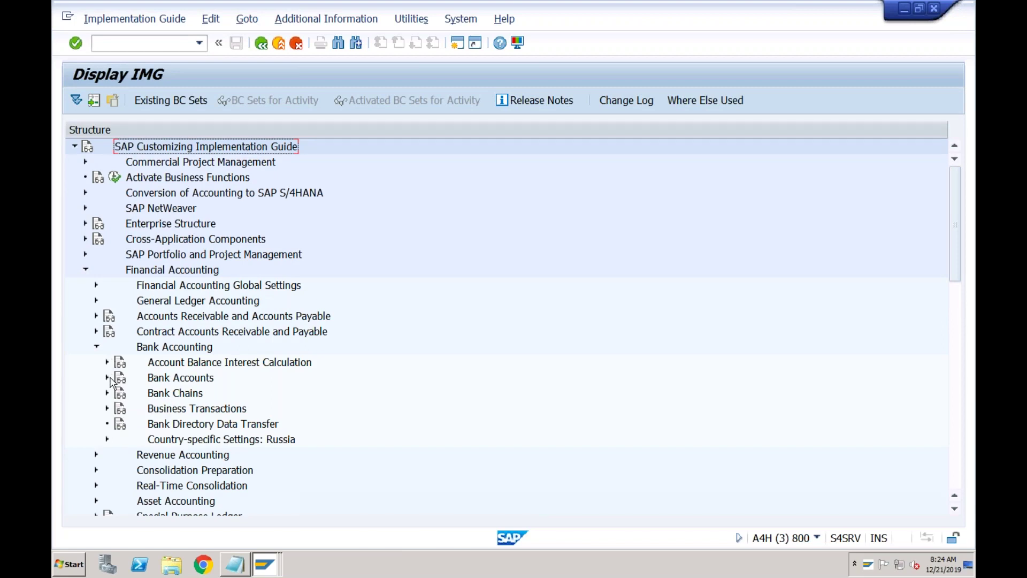
left_click(107, 409)
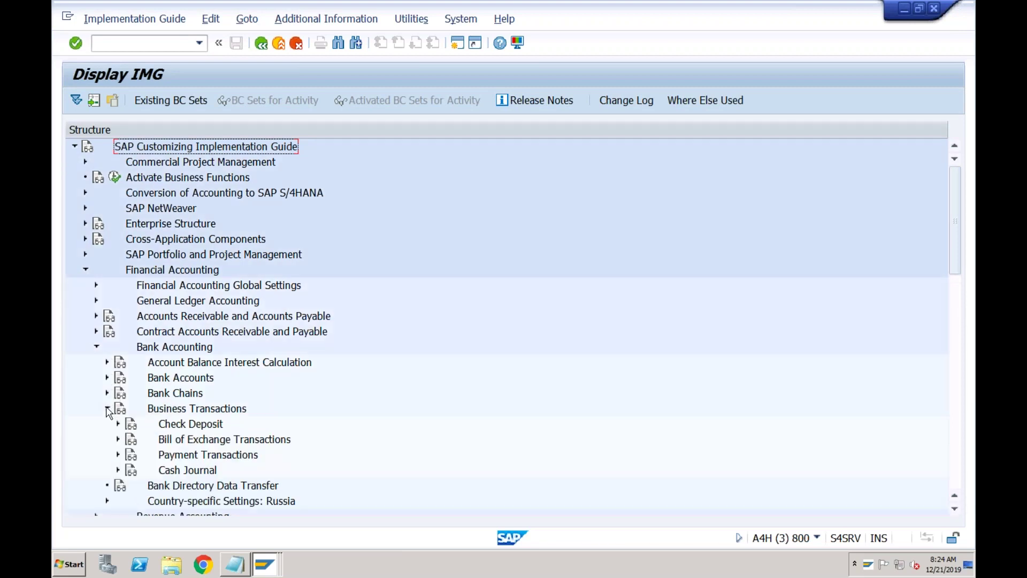
left_click(118, 470)
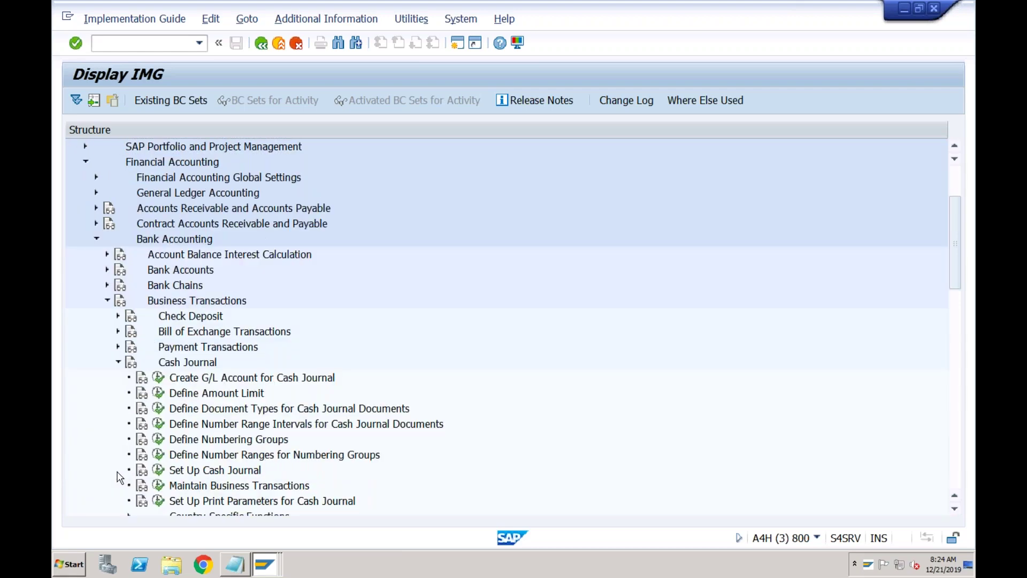
left_click(158, 485)
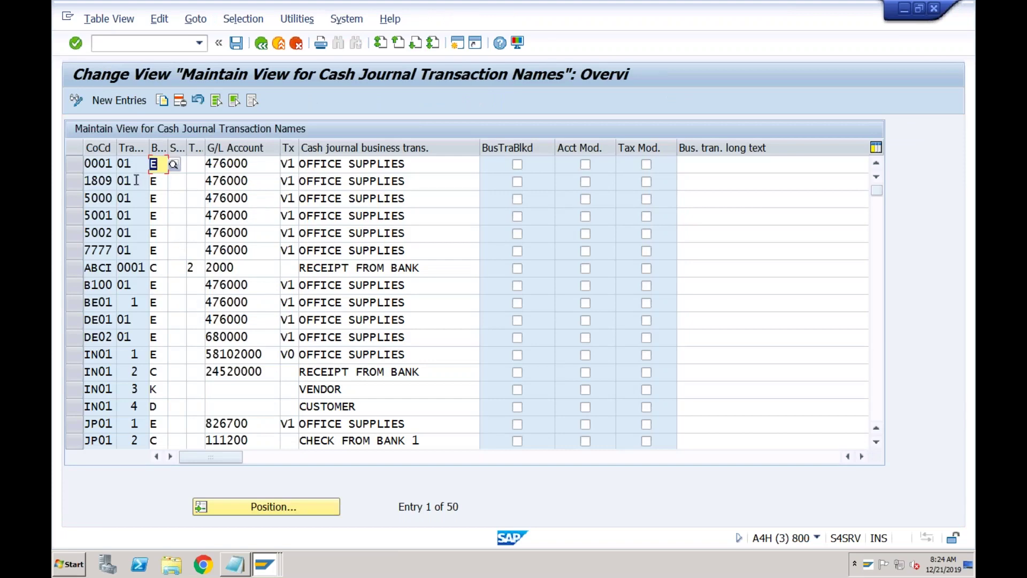
- Start a new row with company code ABCI and business transaction type E (Expense)
left_click(120, 101)
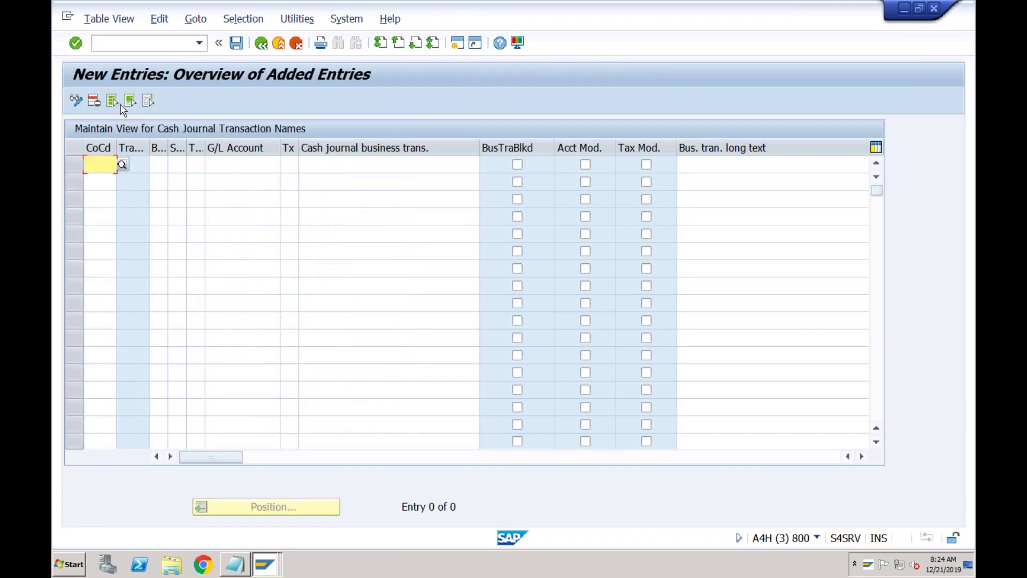
key("Down")
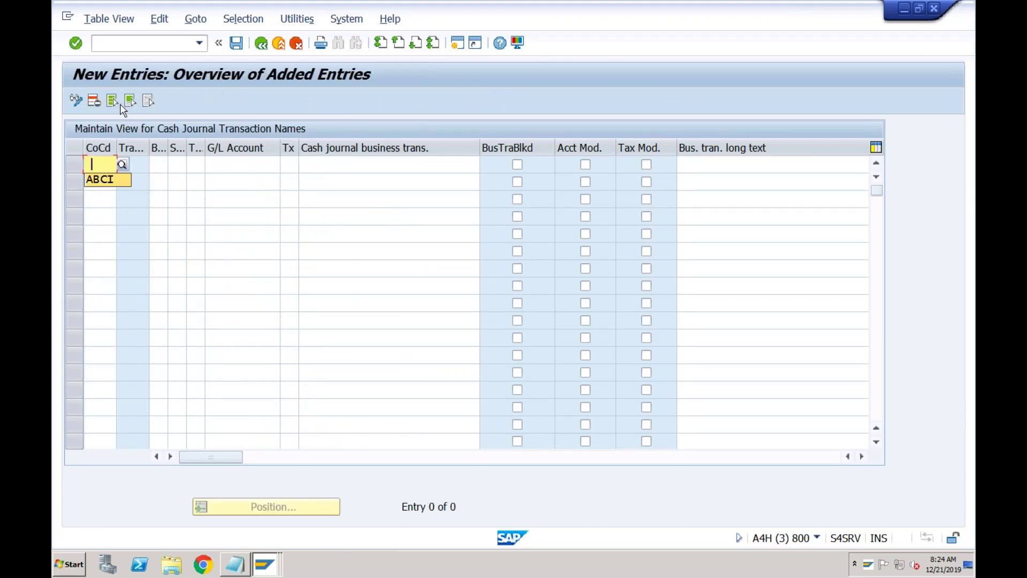
key("Return")
left_click(176, 163)
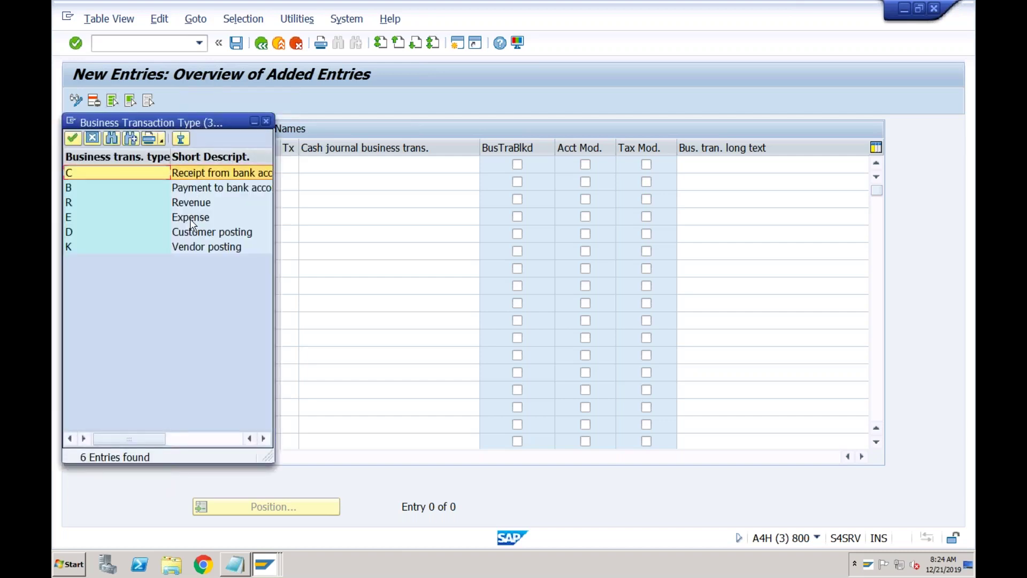
left_click(191, 219)
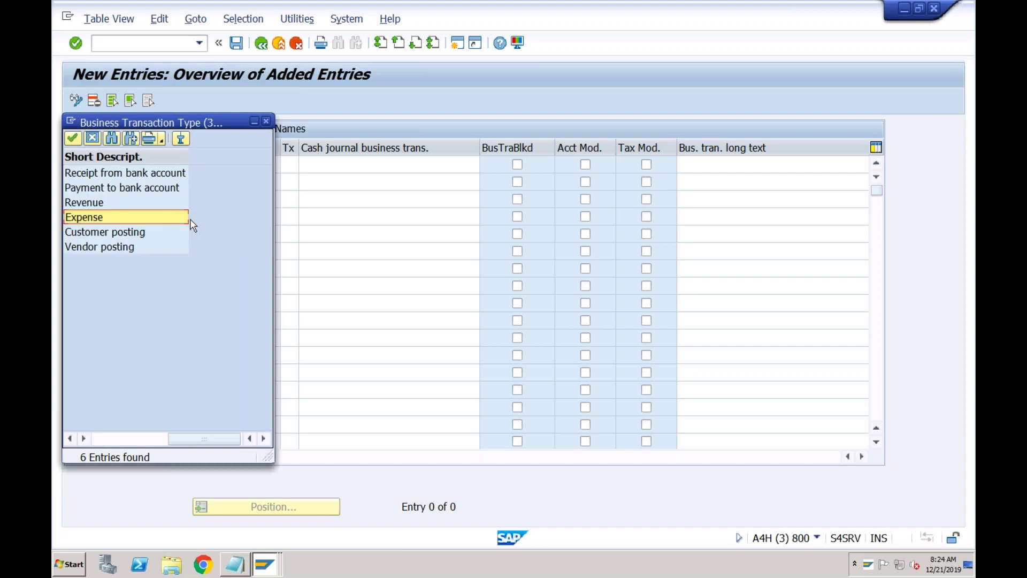
double_click(172, 219)
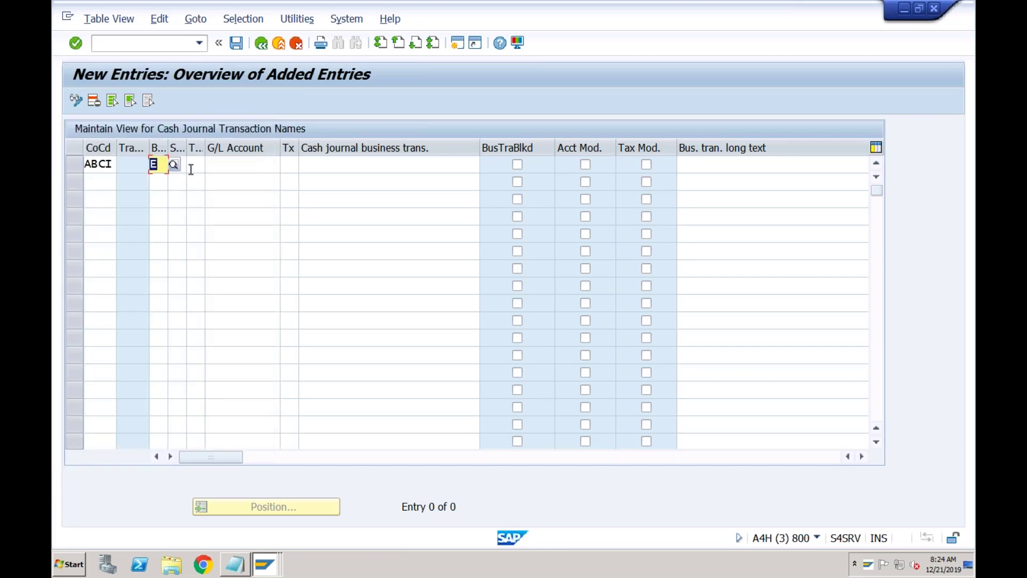
- Find no special G/L indicators available and set classification 1, Cash Payments
left_click(229, 165)
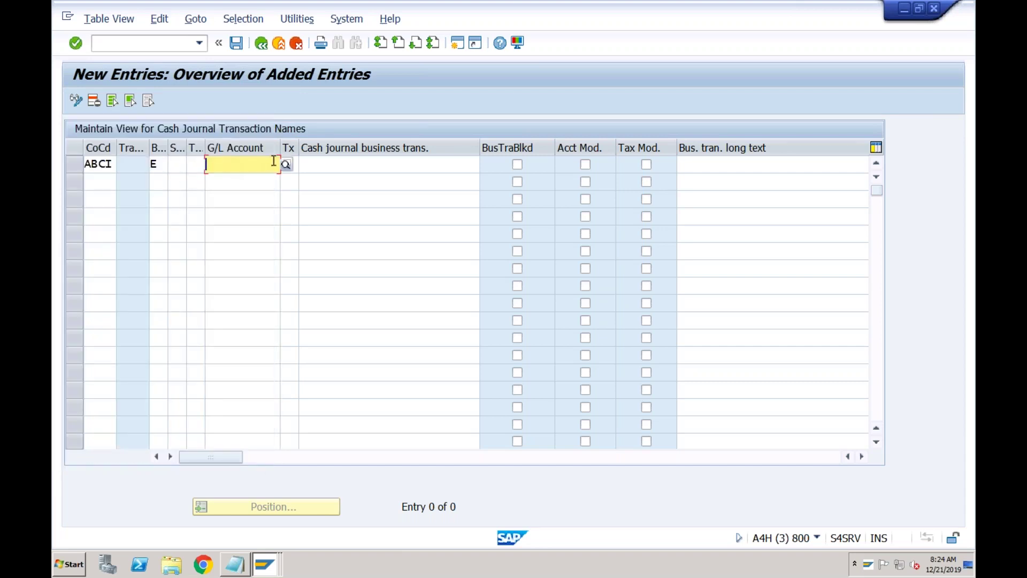
left_click(178, 164)
left_click(193, 166)
key("Return")
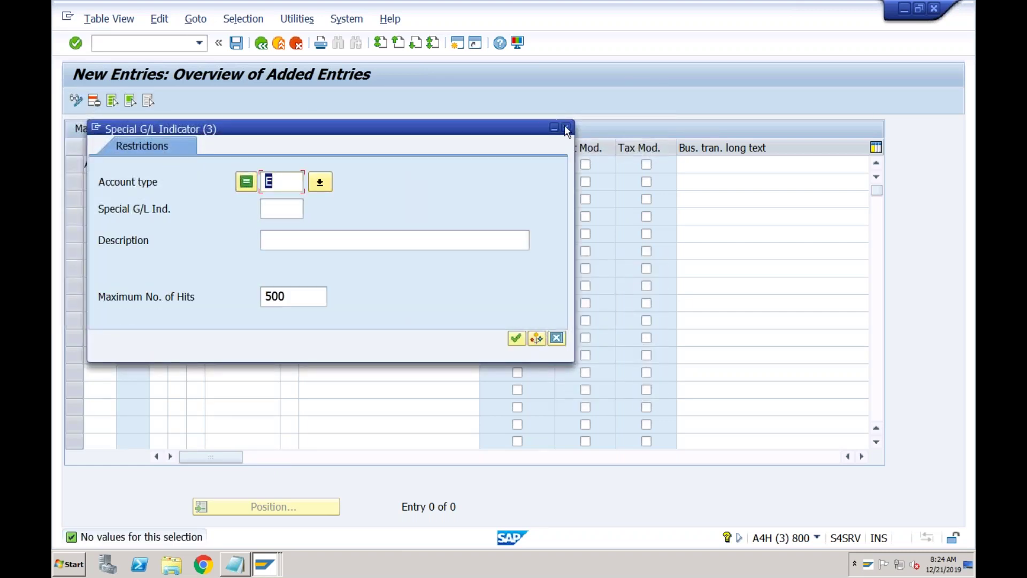
left_click(566, 128)
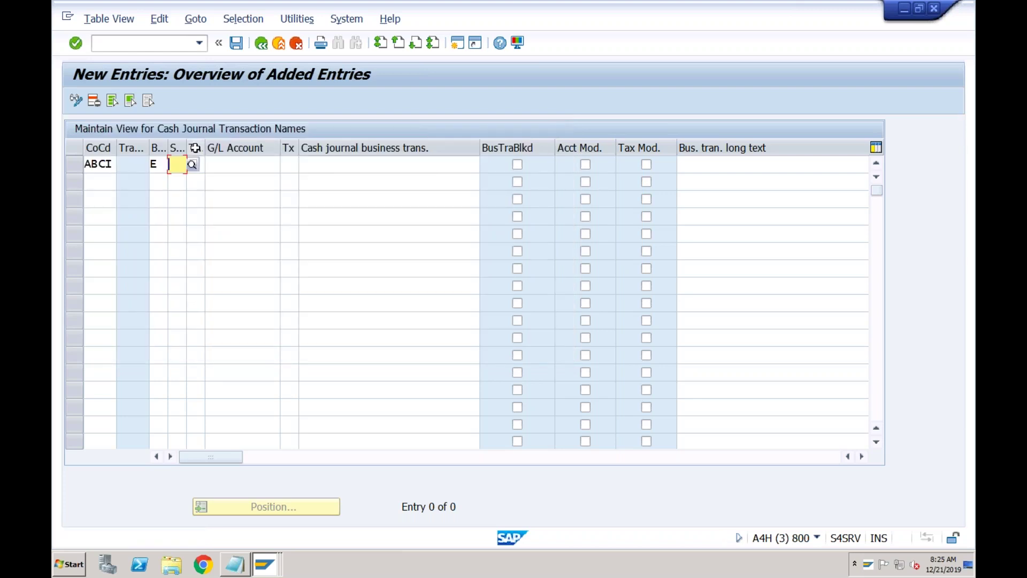
left_click(228, 164)
left_click(198, 163)
key("F4")
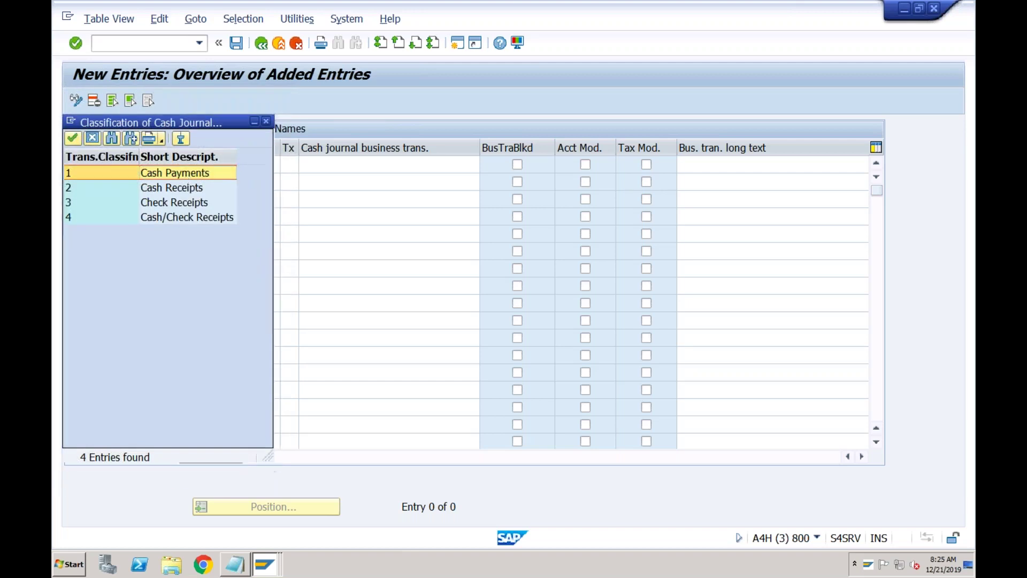
double_click(185, 173)
- Assign G/L account 4000 Travel Exp and name the transaction Travel Expense
left_click(235, 166)
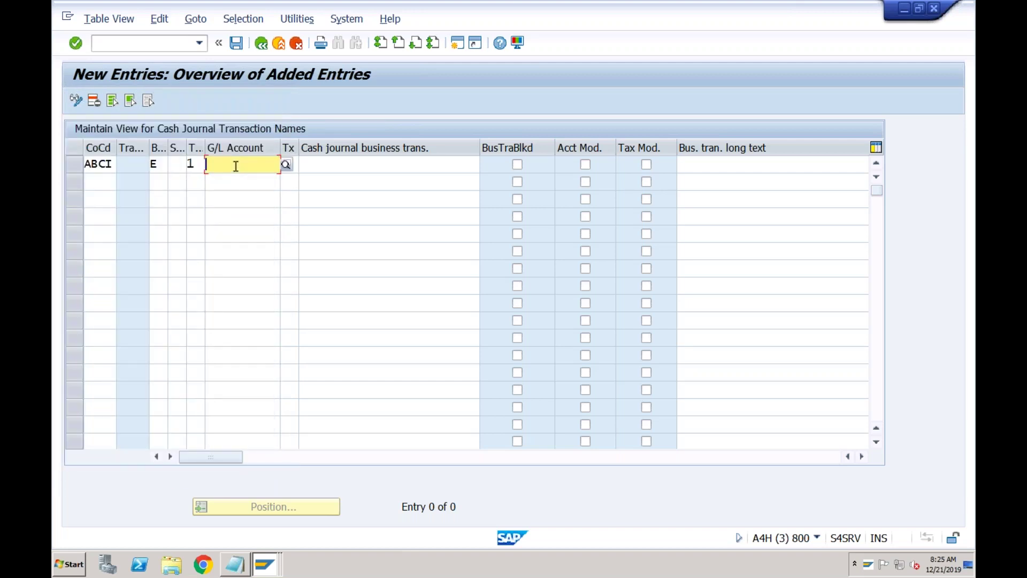
left_click(287, 170)
key("F4")
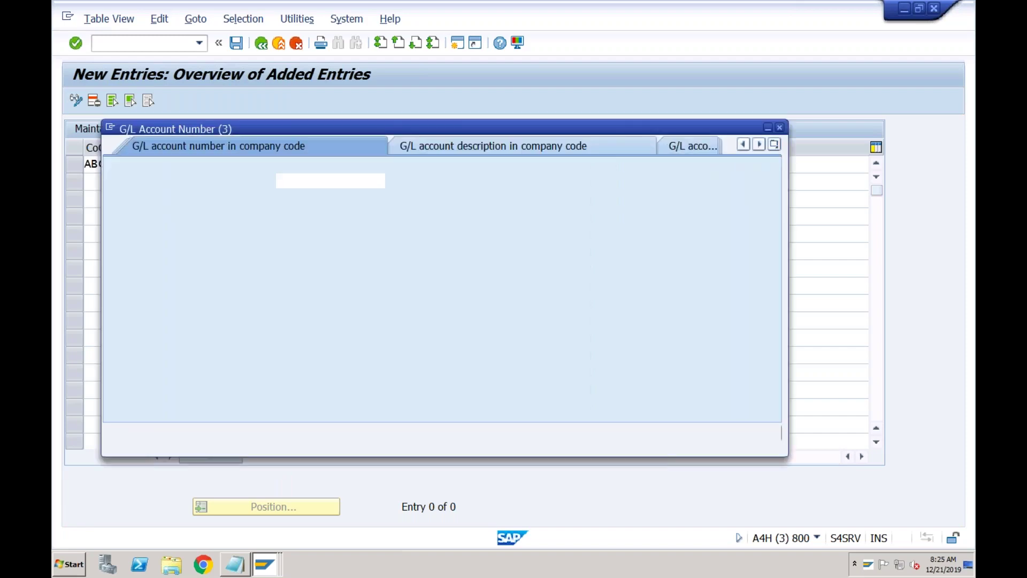
key("Return")
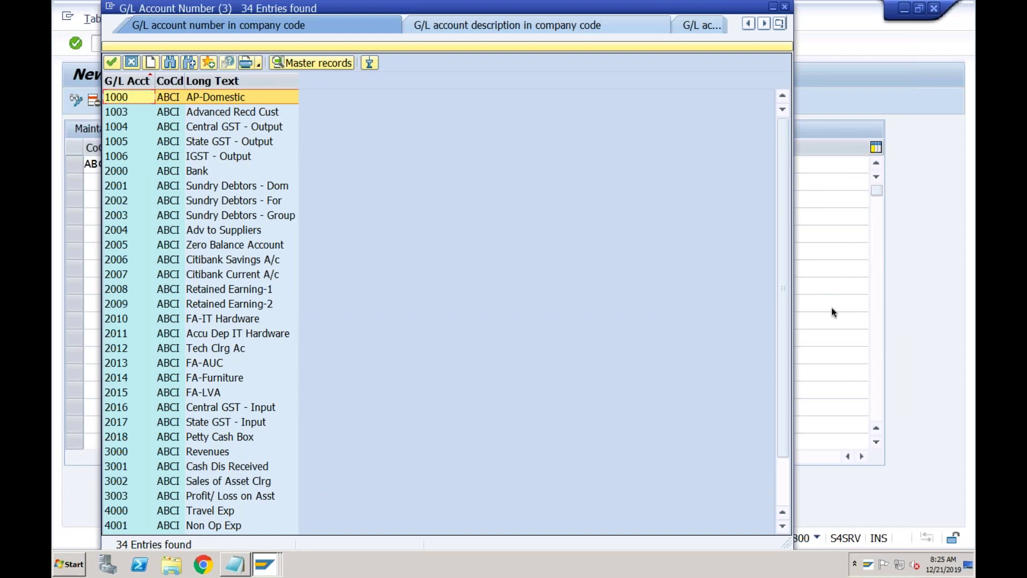
left_click(784, 494)
left_click(217, 484)
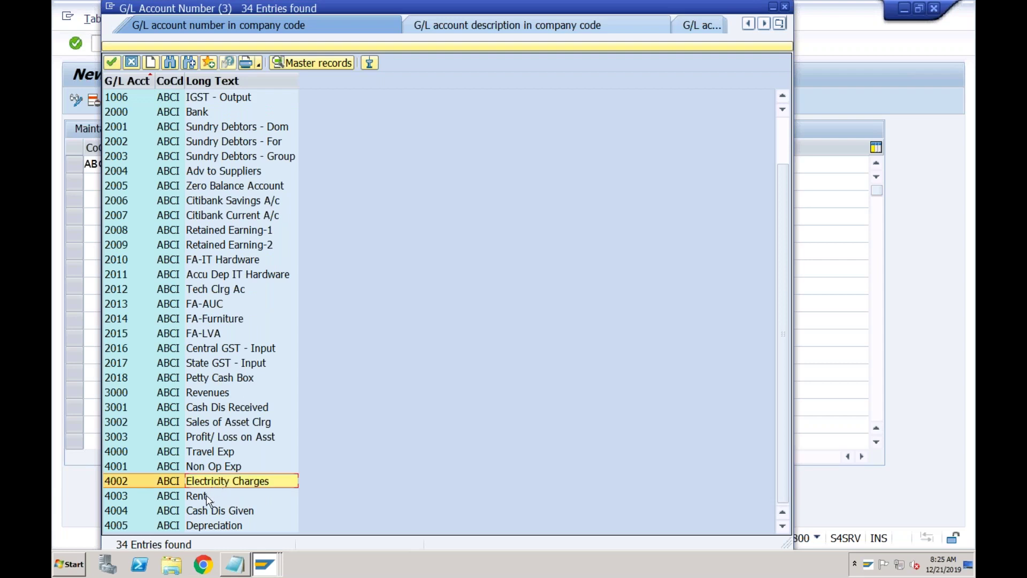
left_click(206, 496)
left_click(207, 483)
left_click(212, 456)
double_click(214, 453)
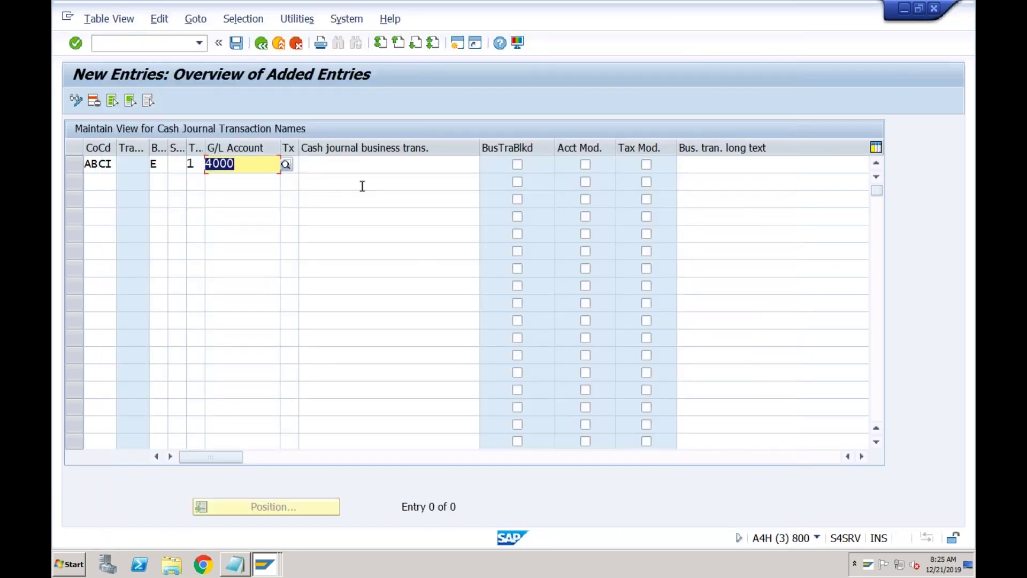
left_click(378, 167)
type("Travel Expense")
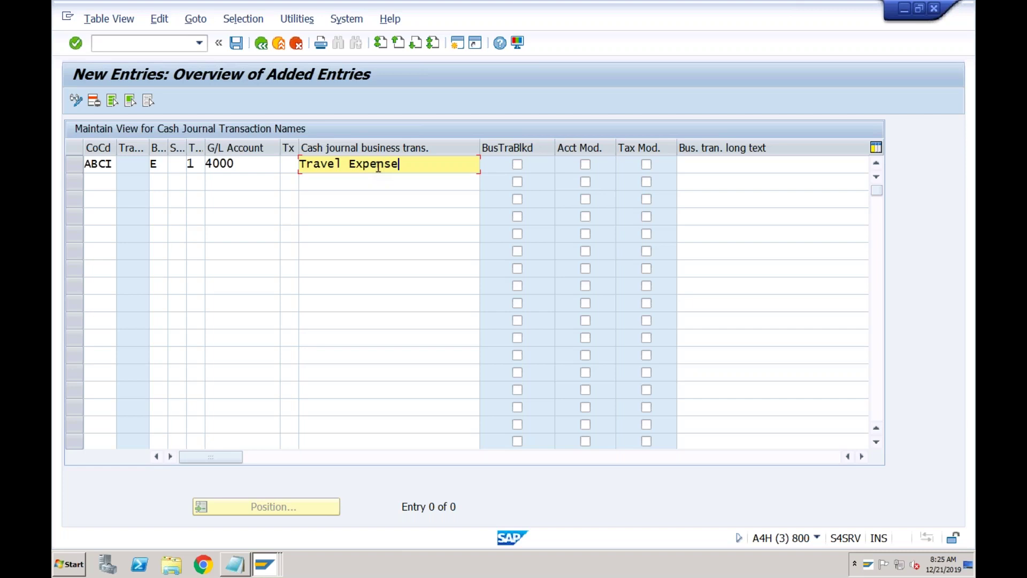
key("Return")
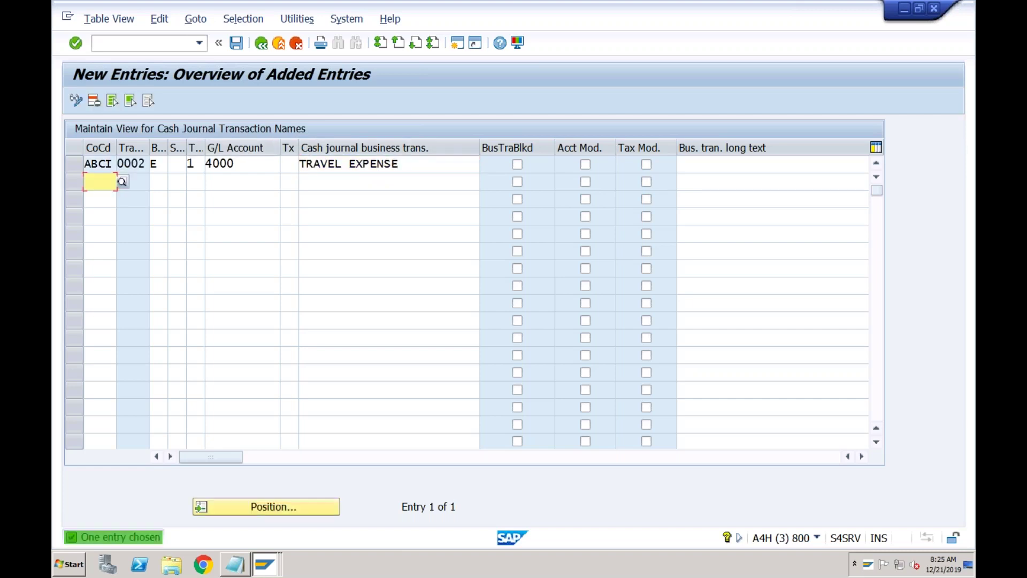
- Fill row 2 with company code ABCI, type E and classification 1
type("ABCI")
key("Tab")
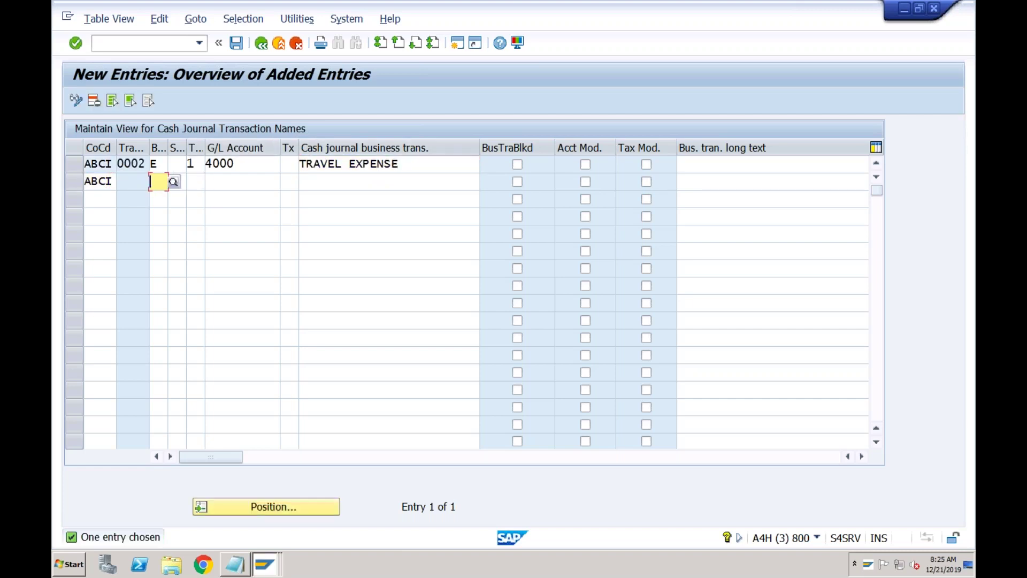
type("E")
key("Tab")
key("Tab")
type("1")
key("Tab")
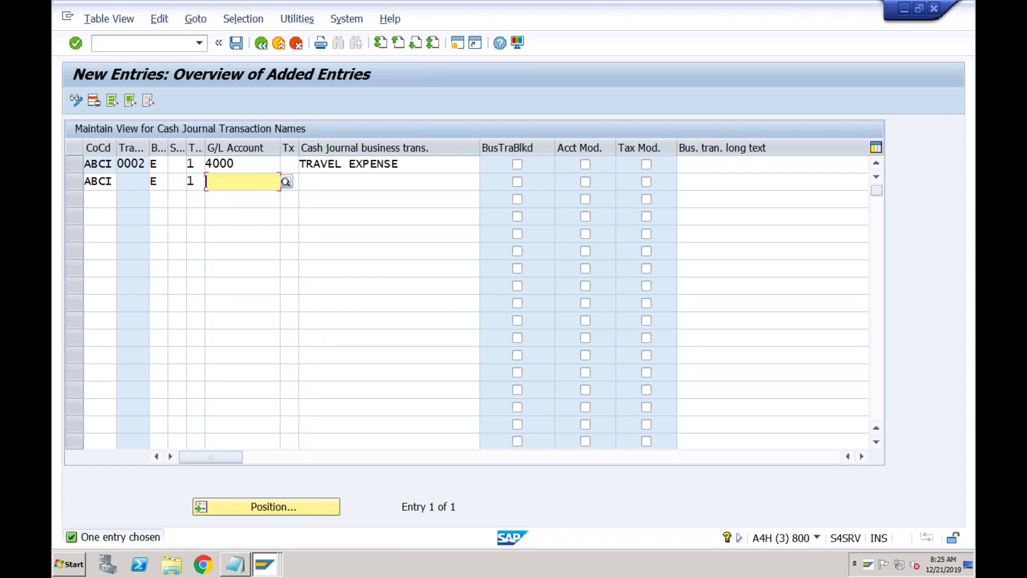
- Assign G/L account 4002 Electricity Charges and name the transaction Electricity
left_click(286, 182)
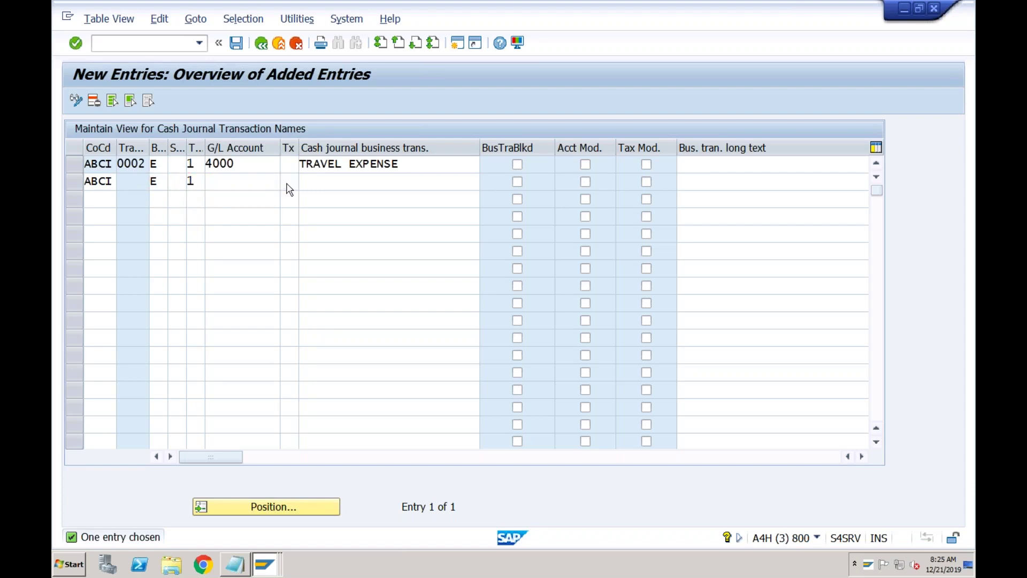
key("Return")
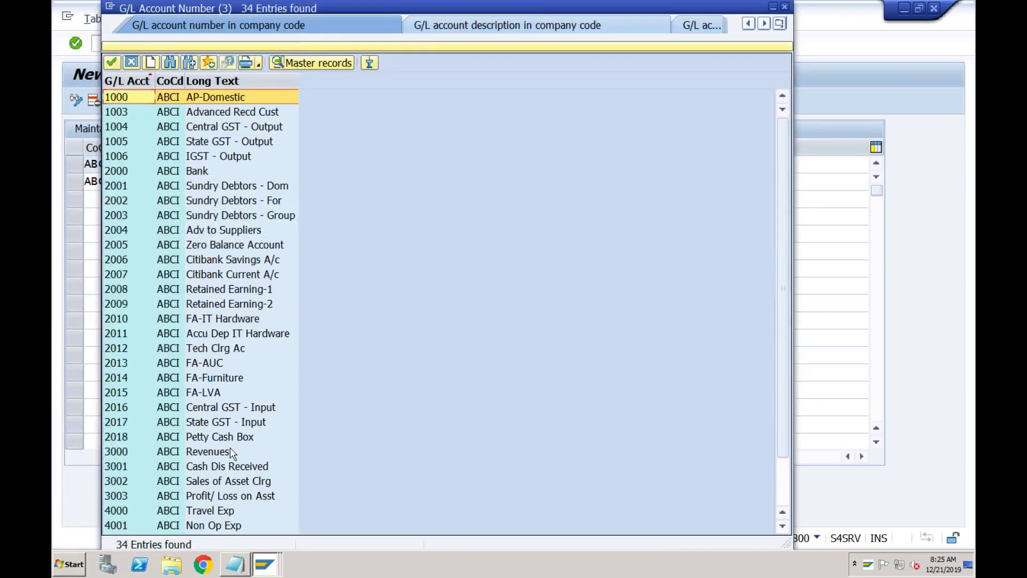
left_click(783, 480)
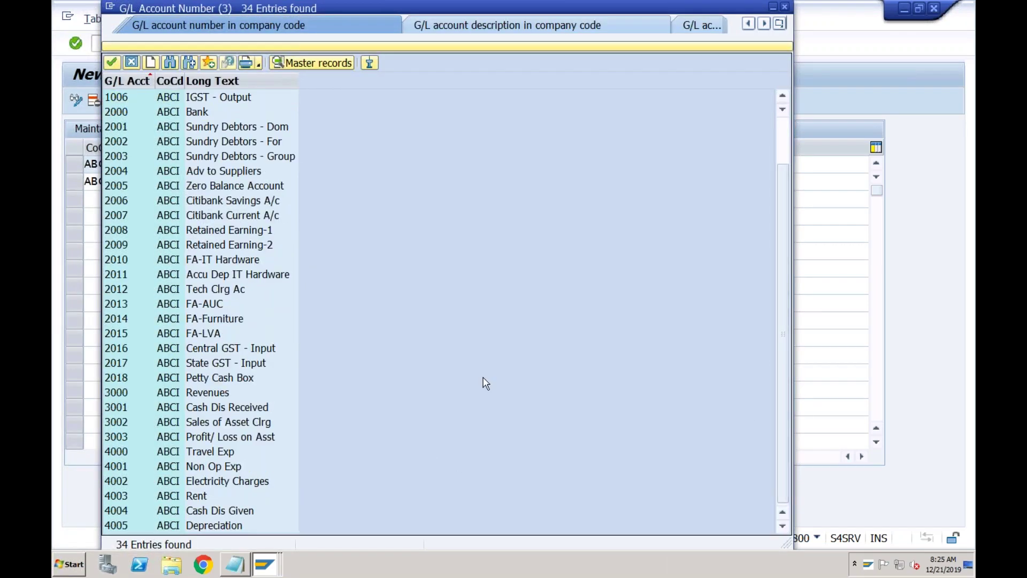
double_click(219, 481)
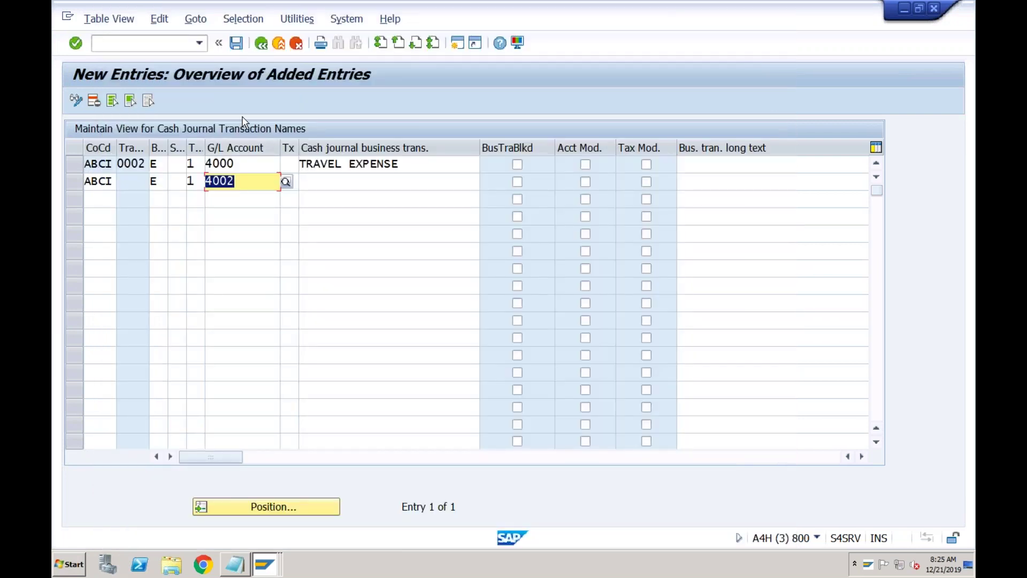
key("Tab")
type("Electricit")
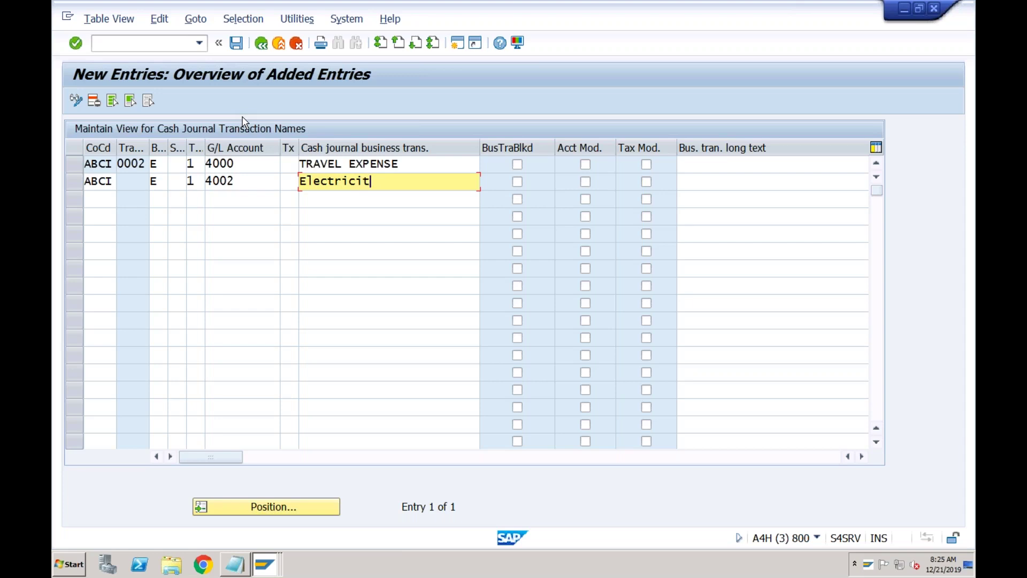
key("Return")
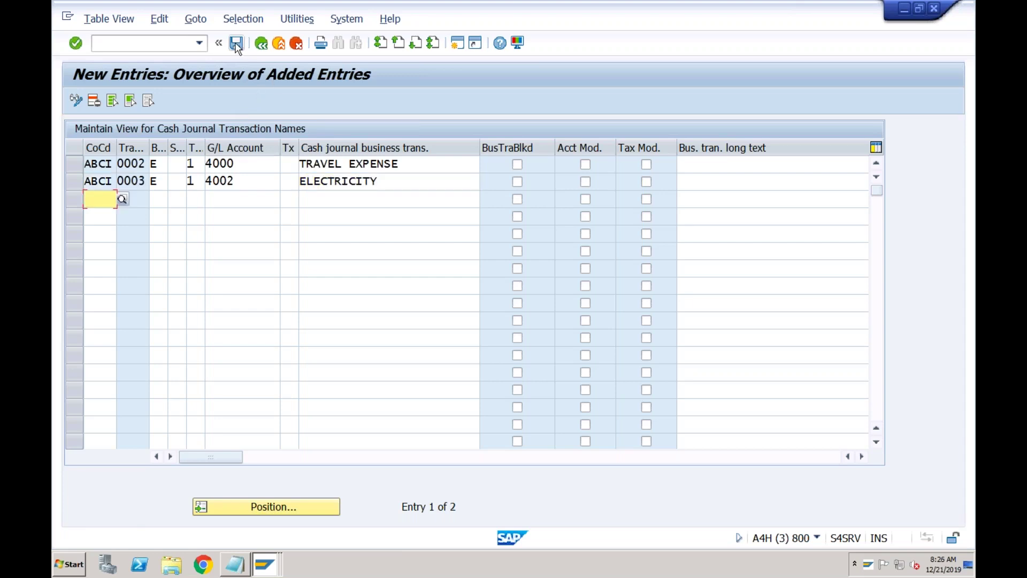
- Save both new cash journal transactions under the customizing request
left_click(237, 44)
left_click(392, 273)
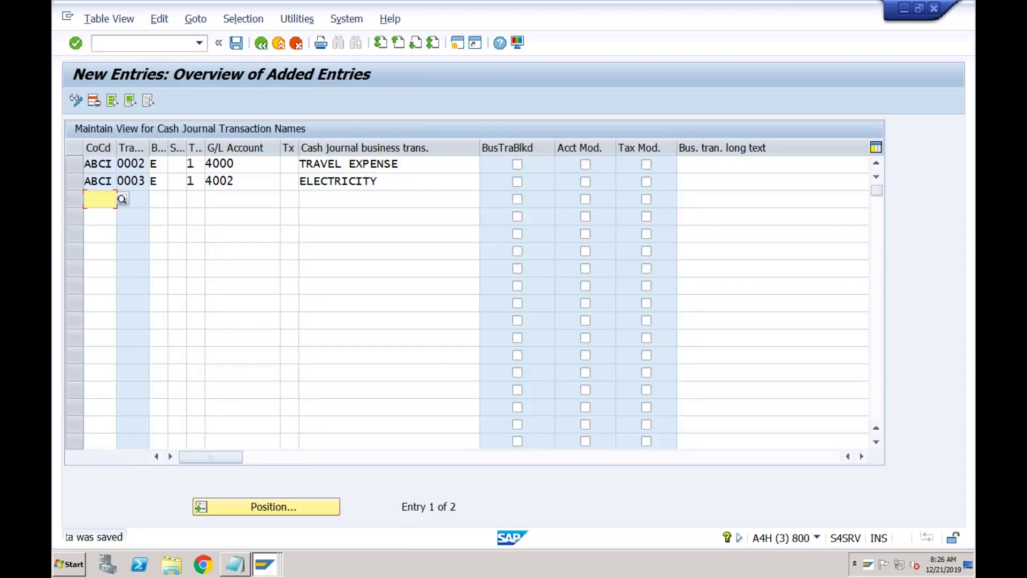
left_click(265, 562)
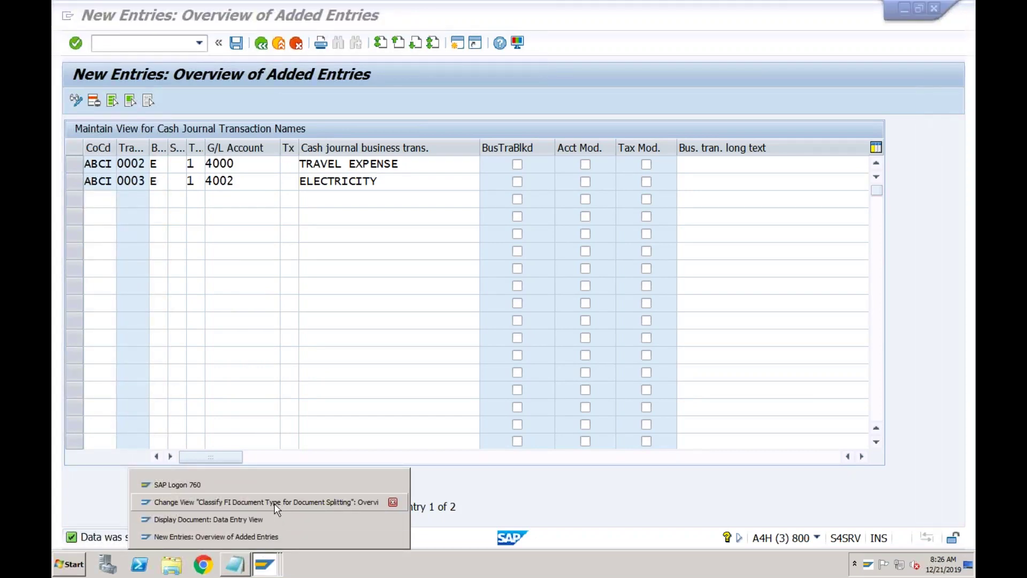
left_click(268, 537)
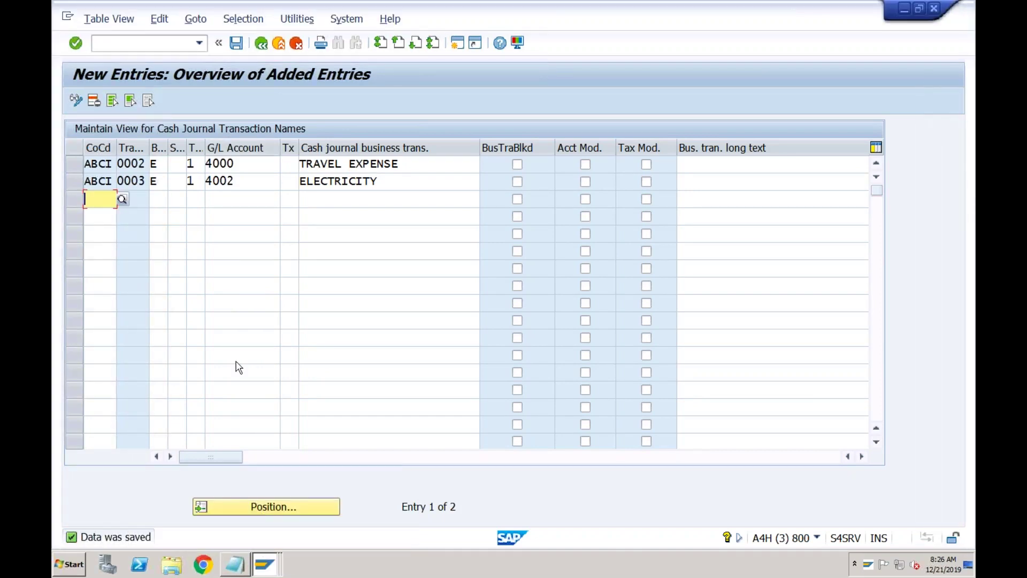
left_click(265, 563)
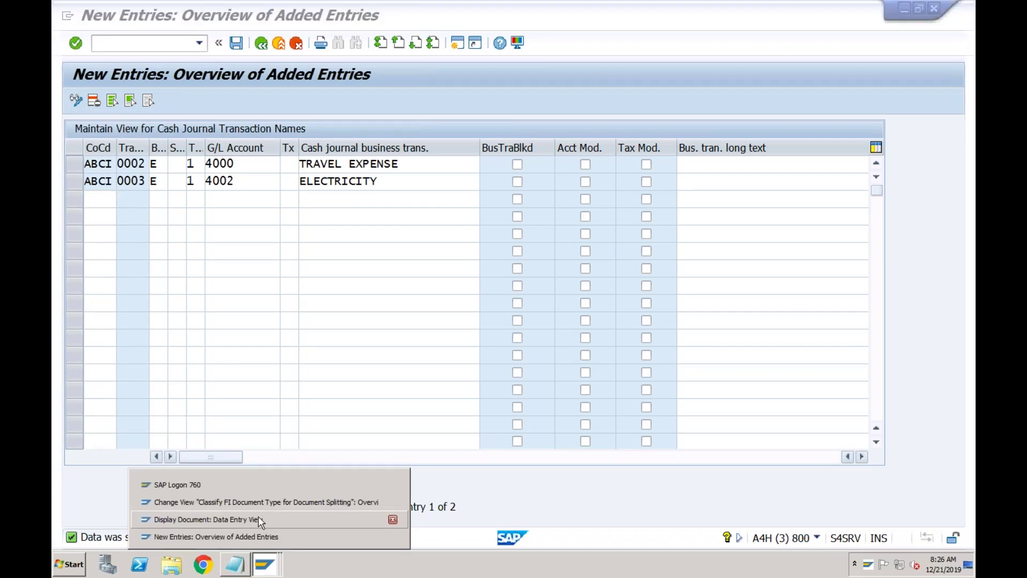
- Reopen the cash journal by running fbcj from the recent transaction codes
left_click(261, 519)
left_click(199, 43)
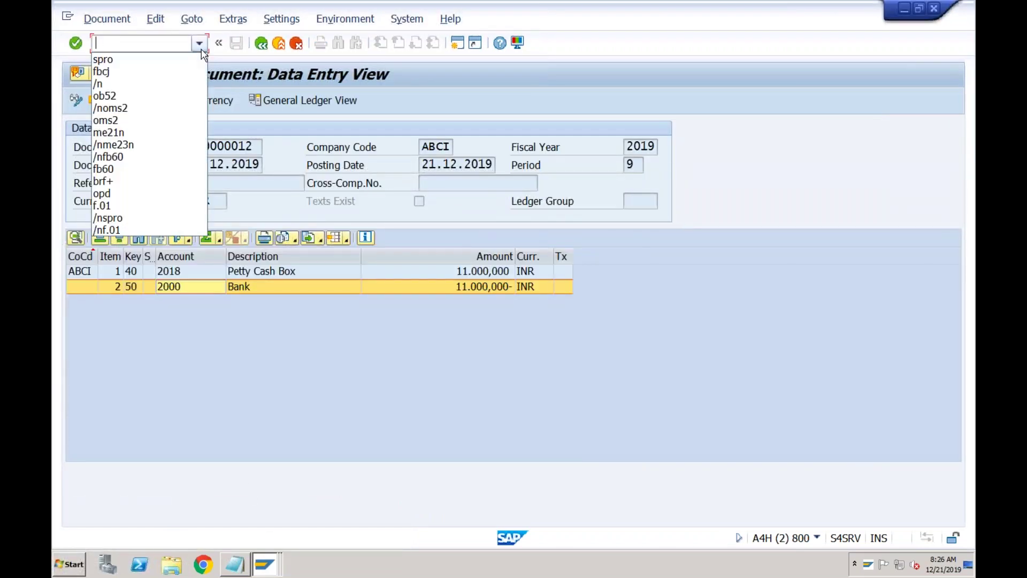
left_click(154, 72)
left_click(97, 43)
key("Return")
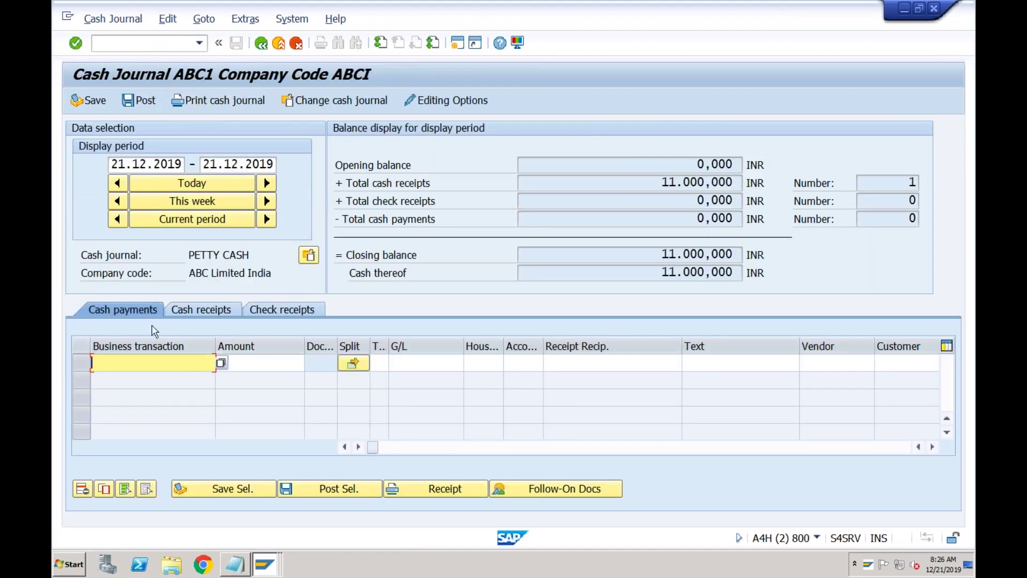
- Enter an ELECTRICITY cash payment of 500 and acknowledge the CO object notice
left_click(221, 365)
key("Return")
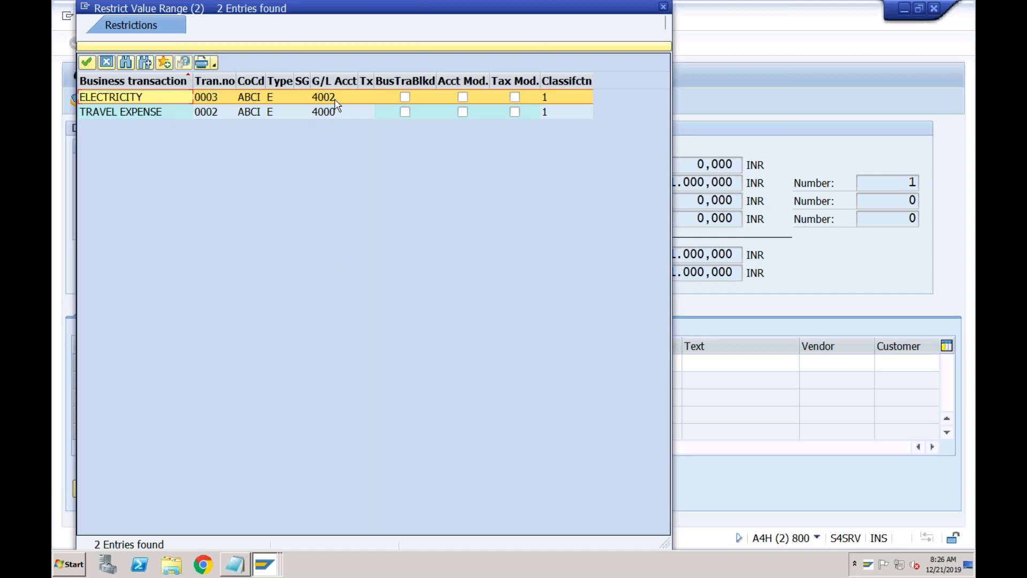
double_click(157, 96)
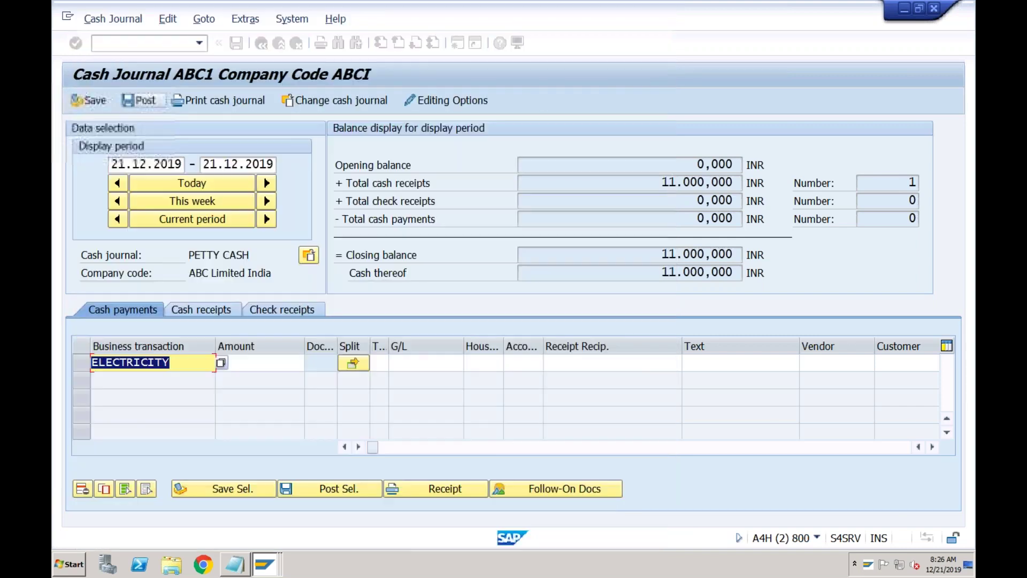
left_click(253, 361)
type("500")
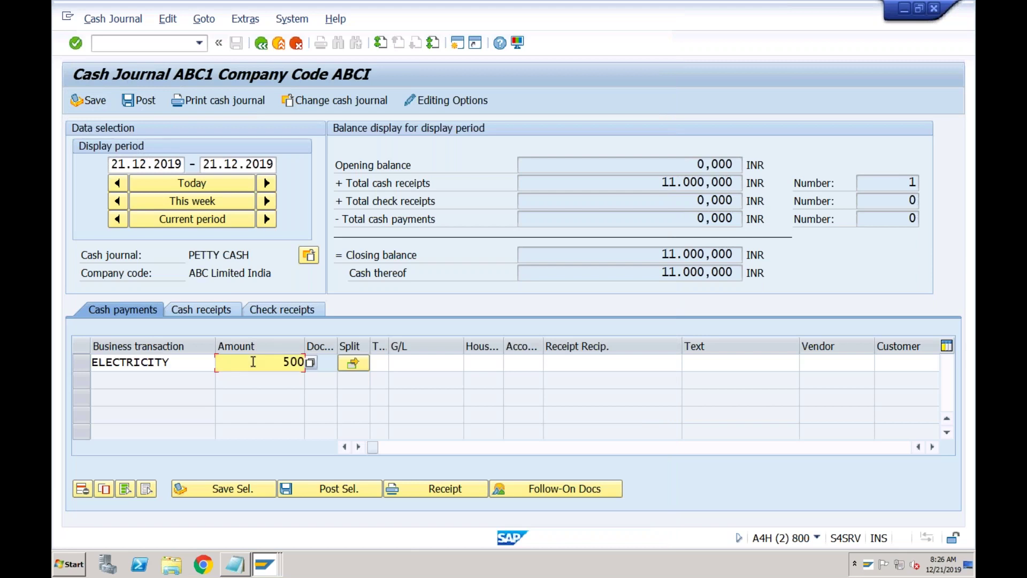
key("Return")
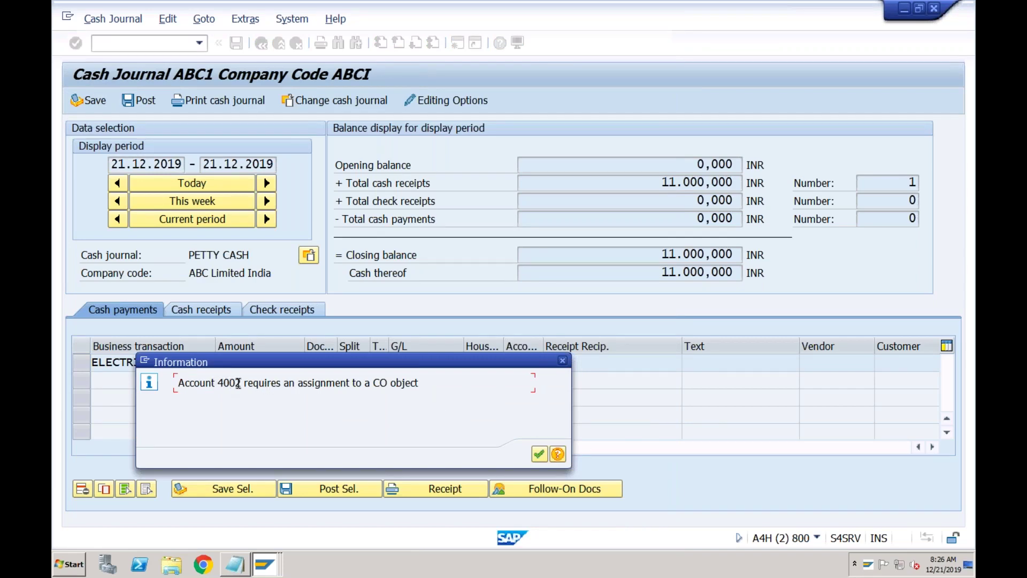
left_click(539, 455)
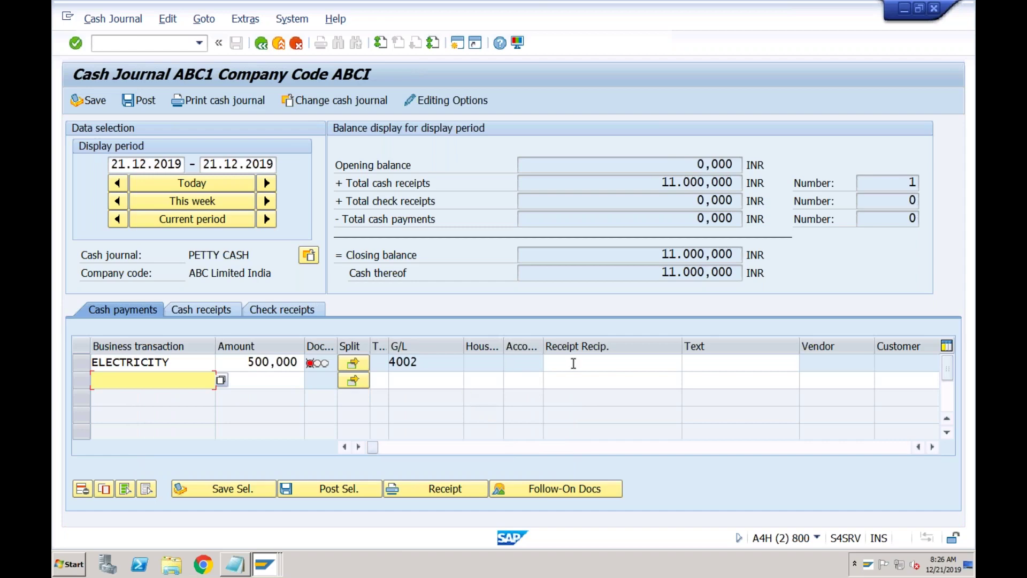
- Check posting date 21.12.2019 on the ELECTRICITY line and assign cost center TEST
left_click(573, 363)
key("Tab")
key("Tab")
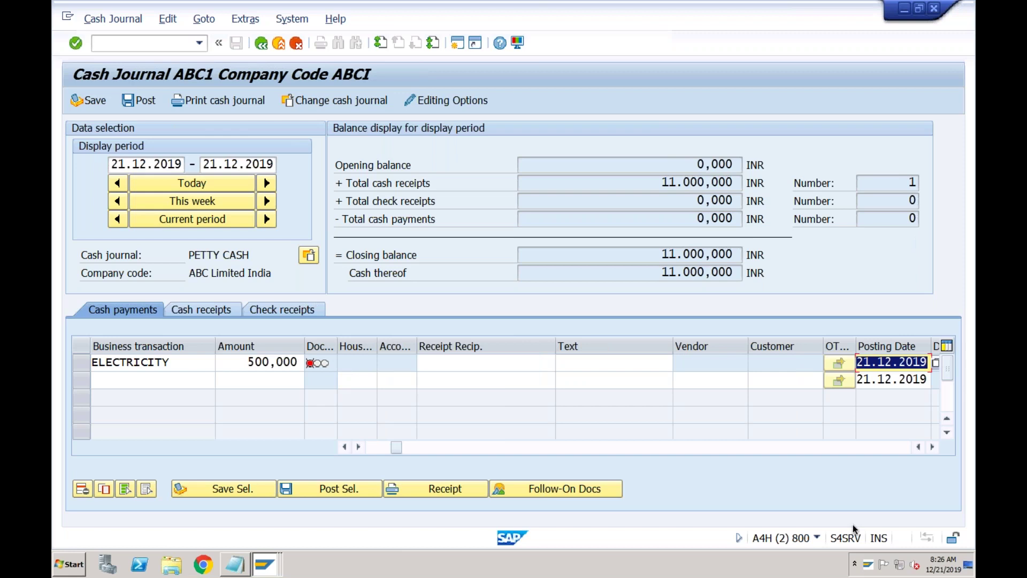
left_click(892, 362)
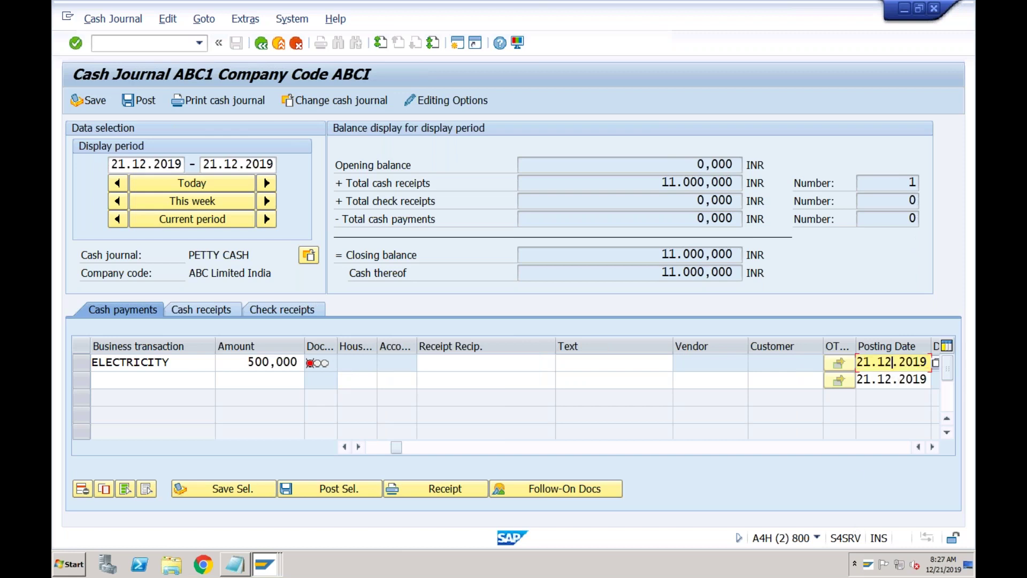
key("Tab")
key("Tab")
key("Tab")
key("Tab")
key("Tab")
key("Tab")
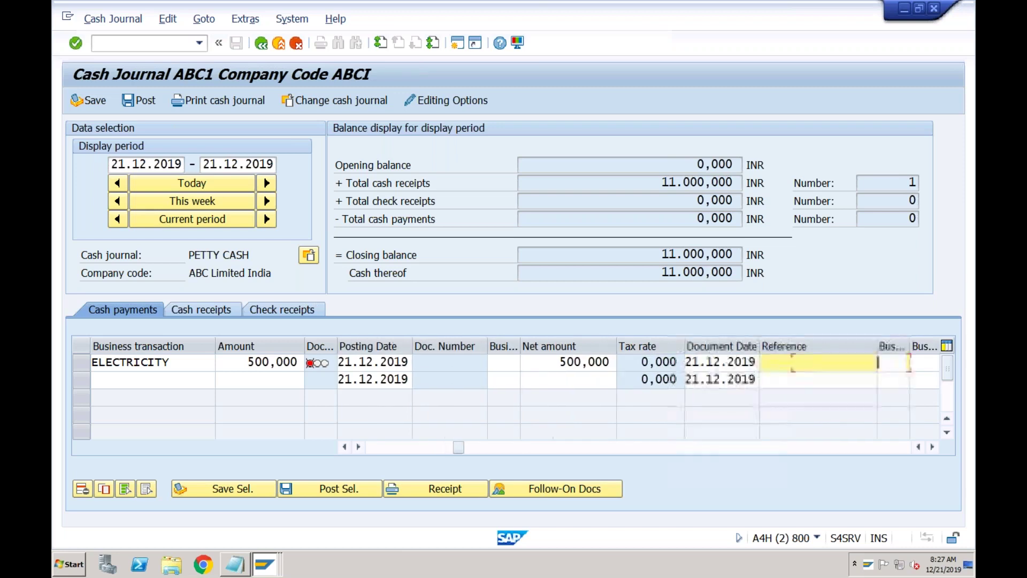
key("Tab")
key("Tab")
key("Tab")
key("Tab")
key("Tab")
key("Tab")
key("Tab")
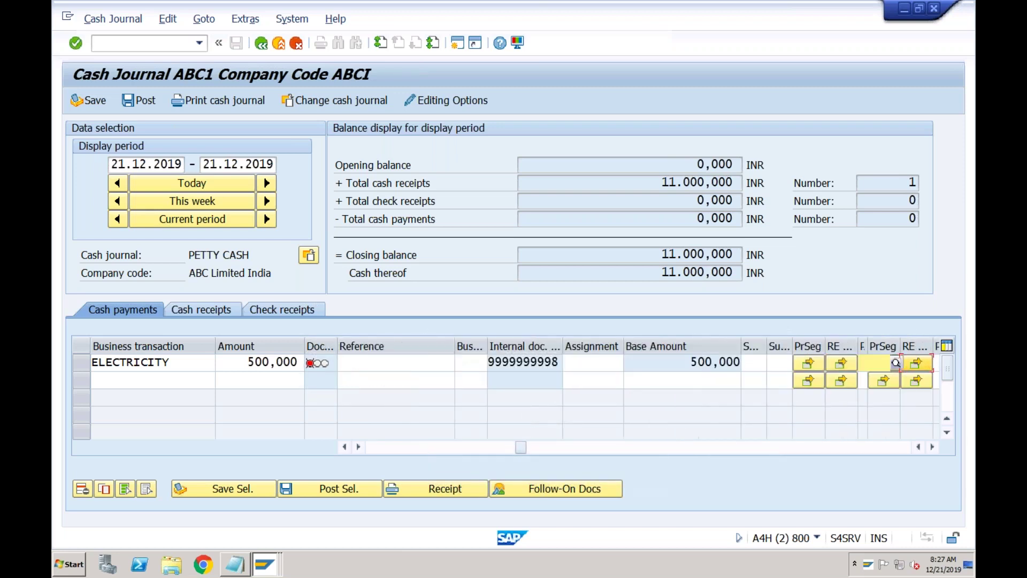
key("Tab")
key("Tab")
key("Tab")
key("Tab")
key("Tab")
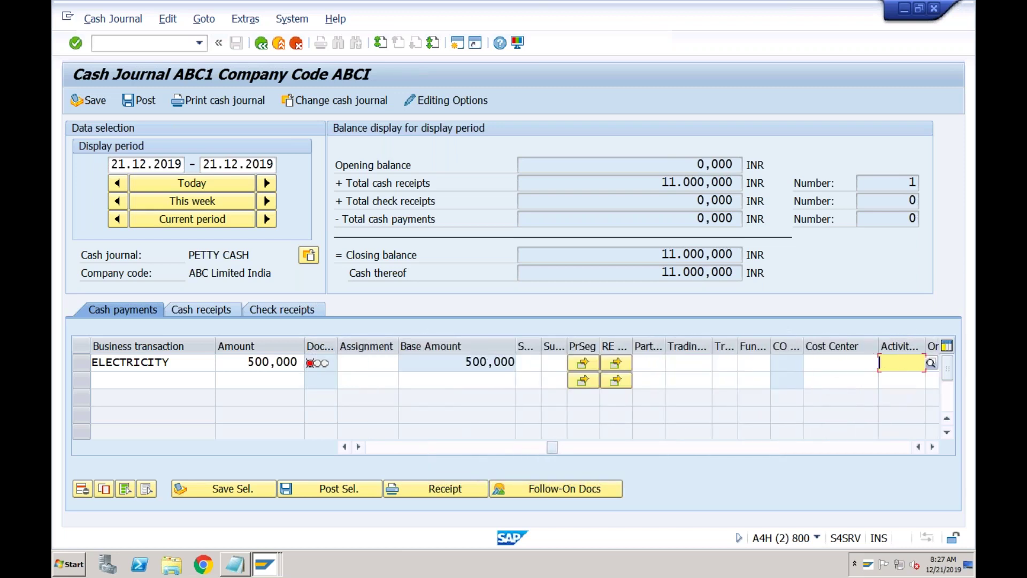
left_click(856, 361)
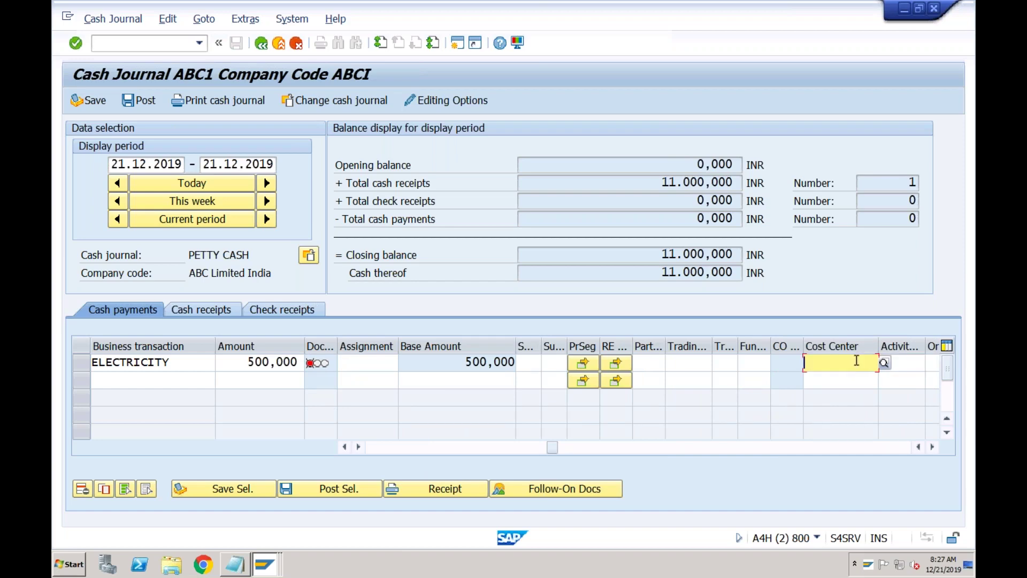
left_click(884, 364)
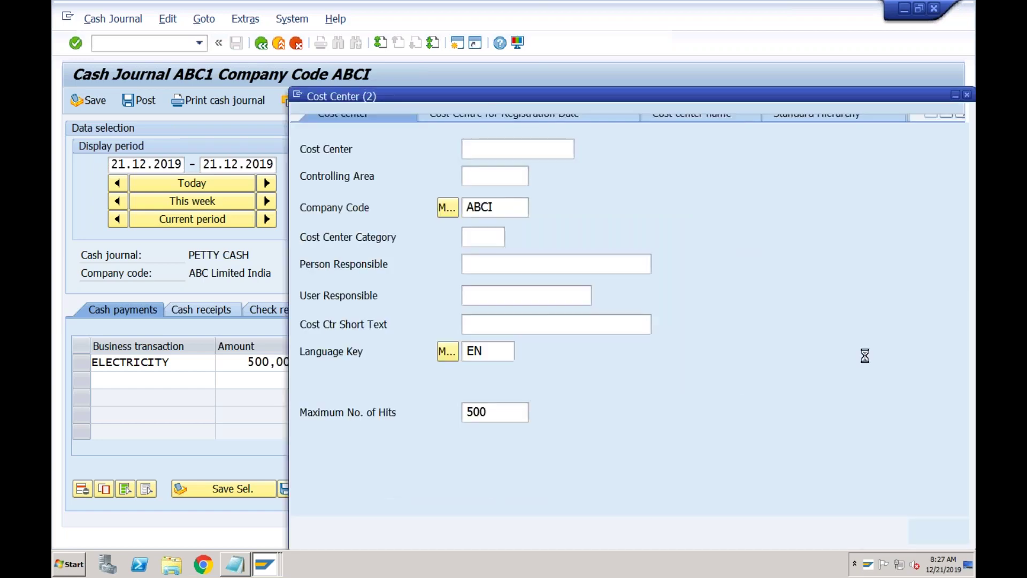
key("Return")
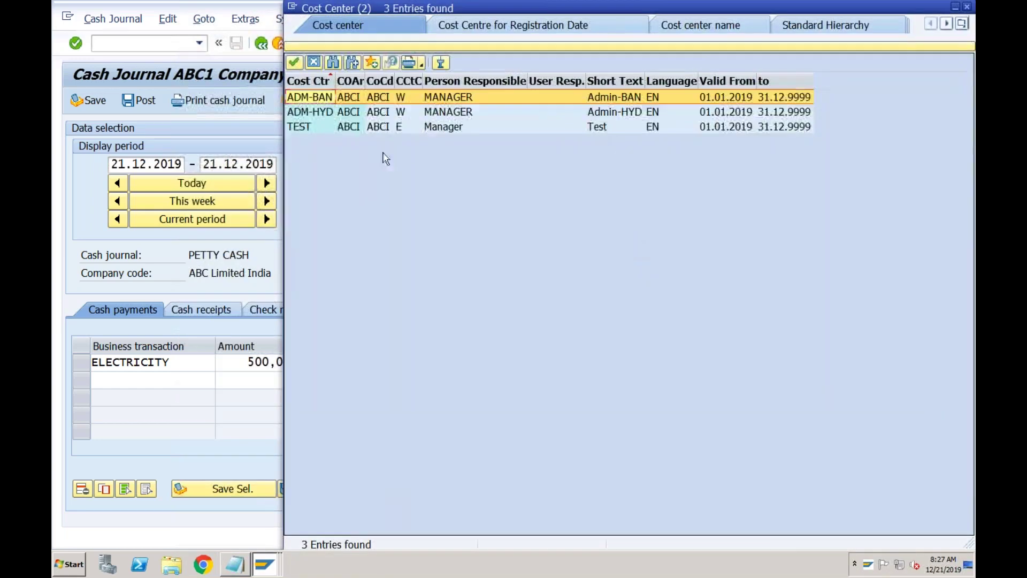
double_click(311, 127)
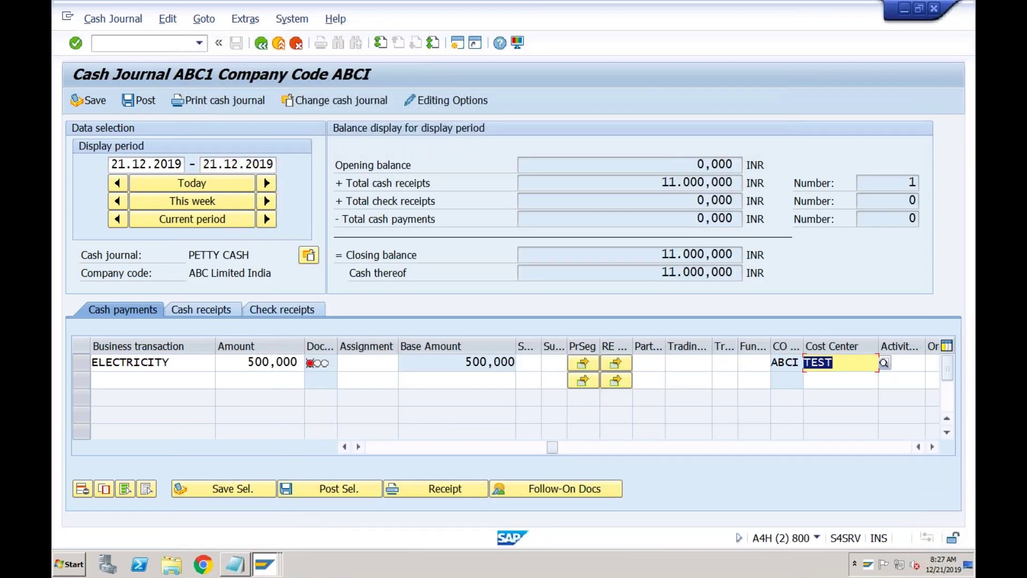
key("Return")
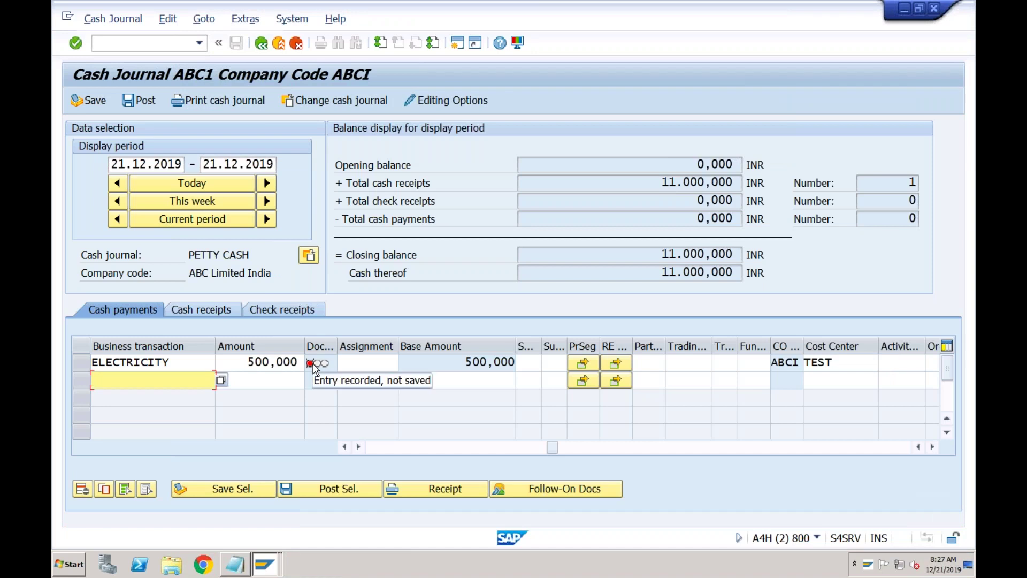
- Save and post the 500,000 INR ELECTRICITY payment, confirming the 10,500,000 INR closing balance
left_click(86, 363)
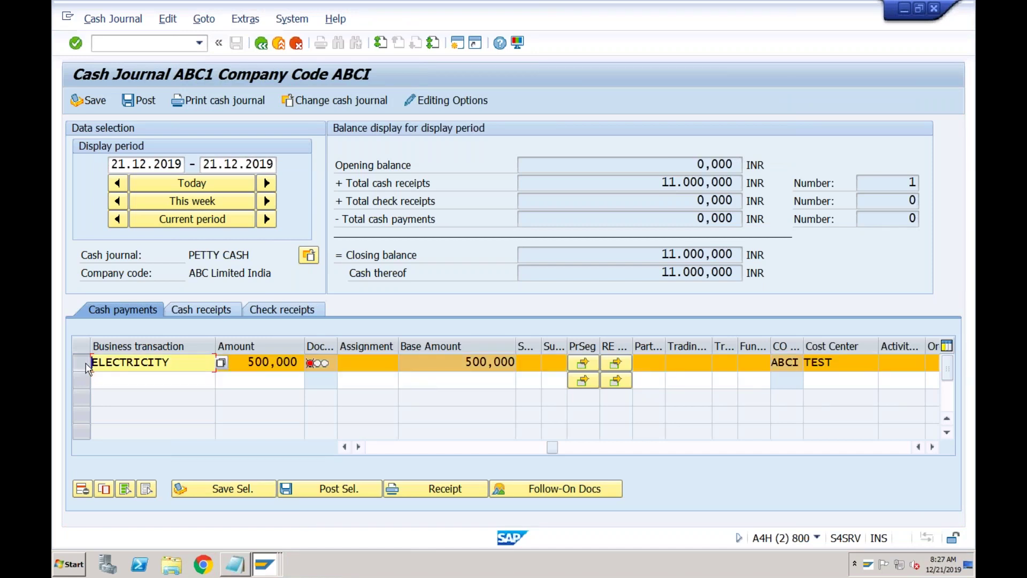
left_click(234, 489)
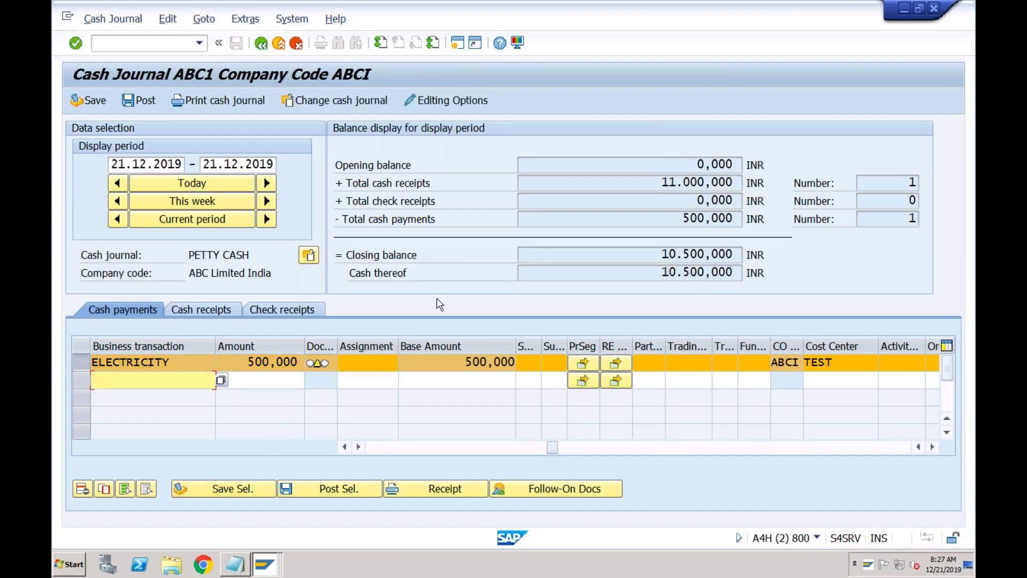
left_click_drag(662, 253, 744, 255)
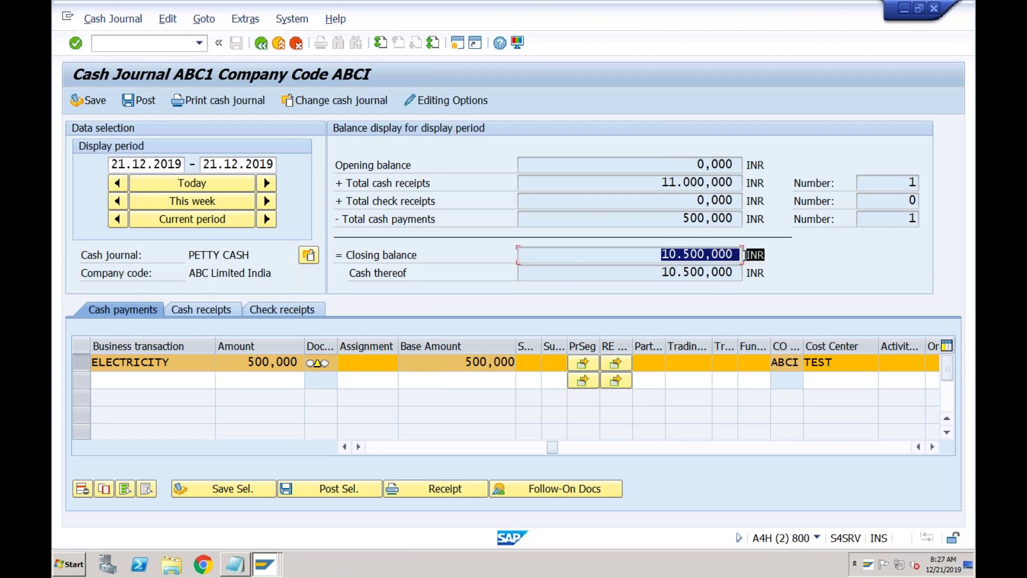
left_click(744, 254)
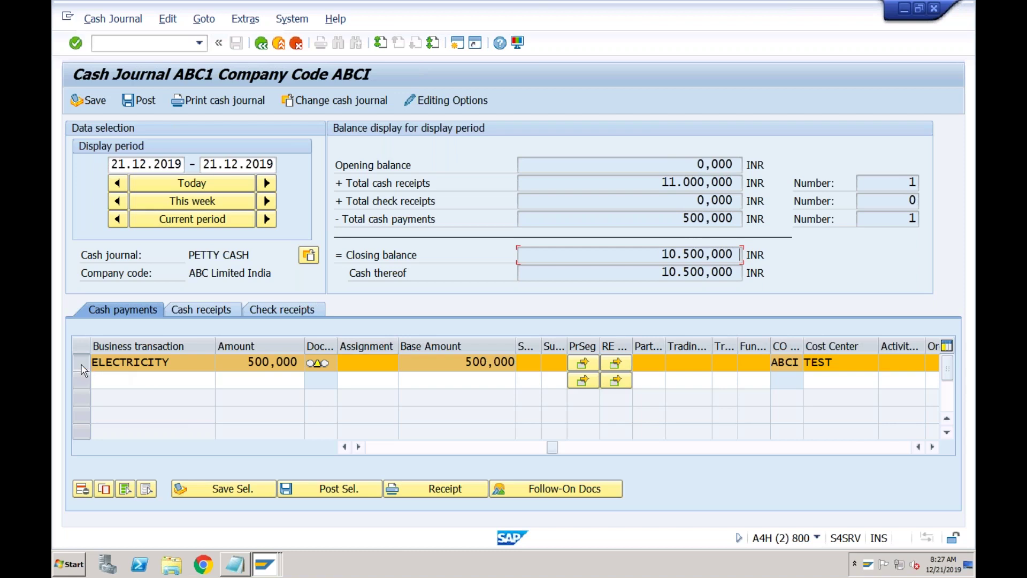
left_click(320, 489)
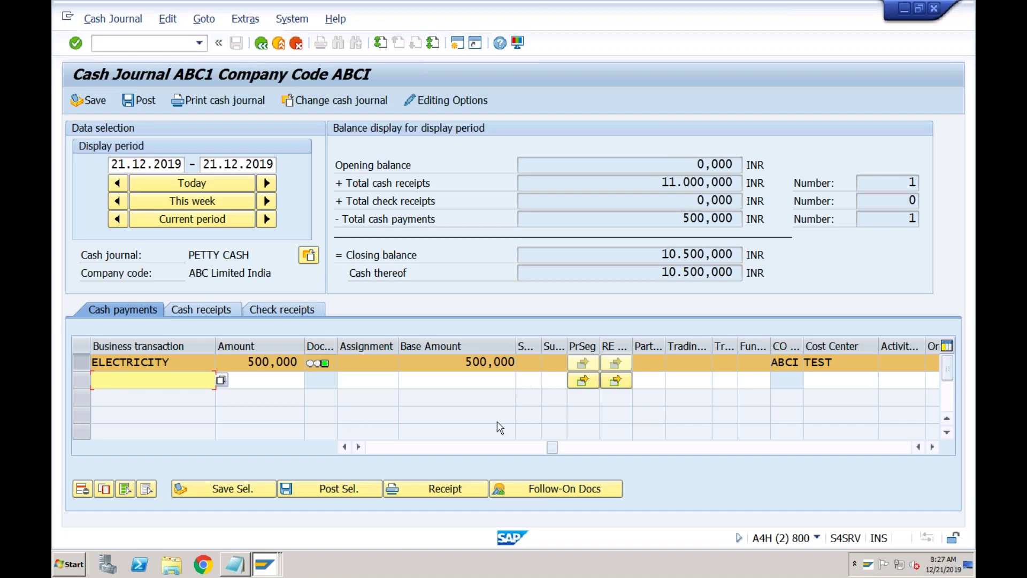
left_click(551, 489)
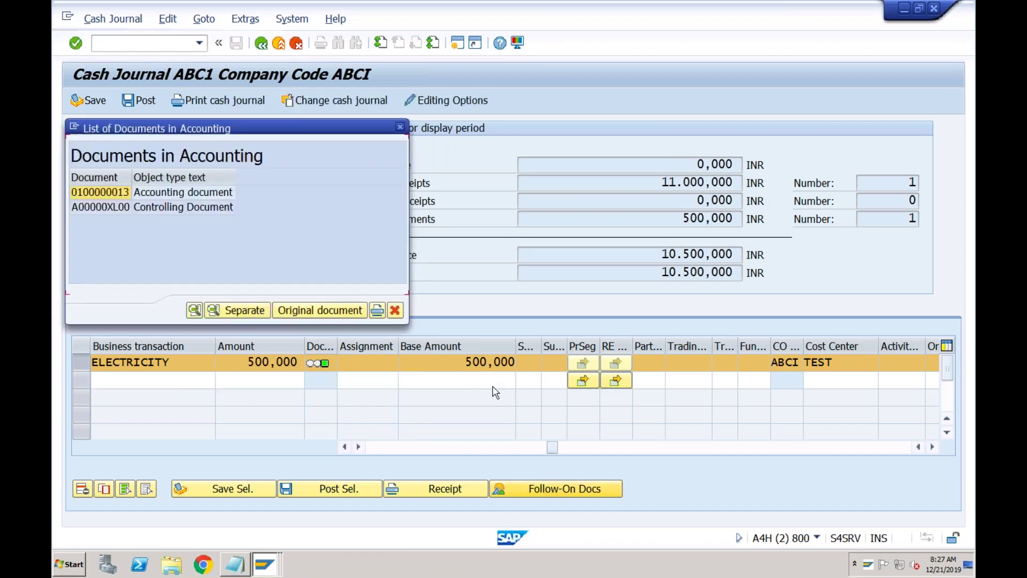
double_click(158, 194)
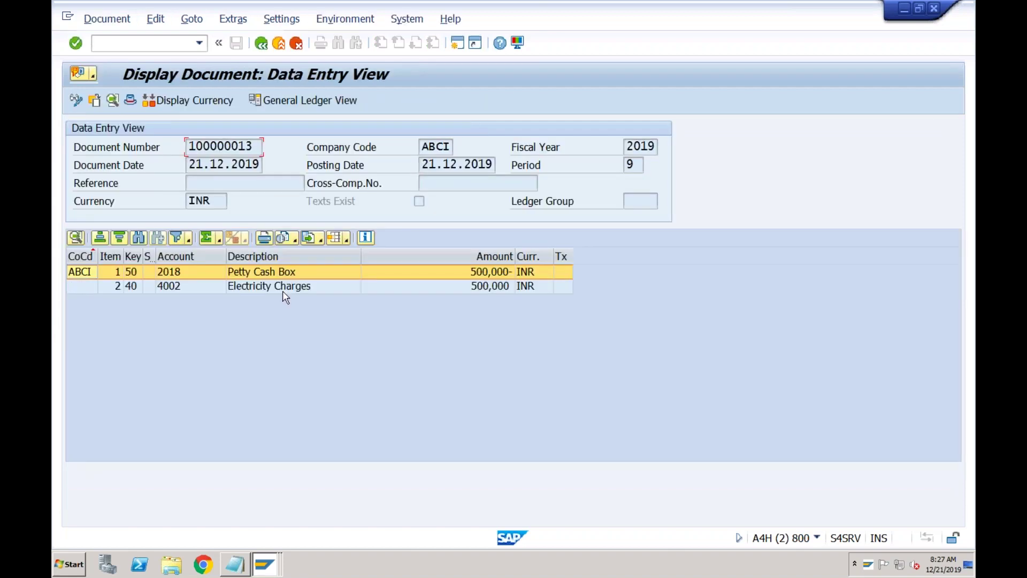
left_click(309, 287)
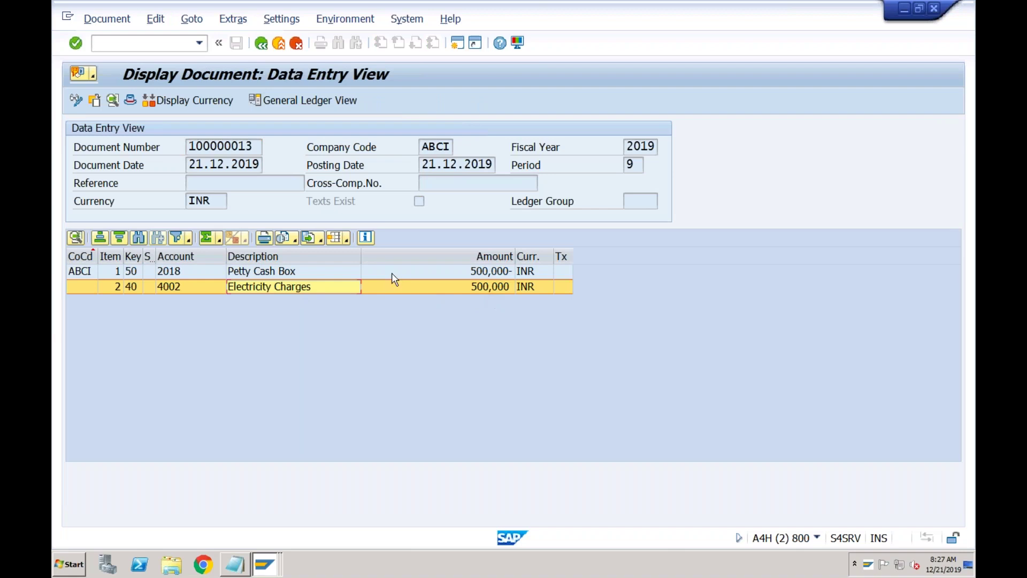
left_click(314, 273)
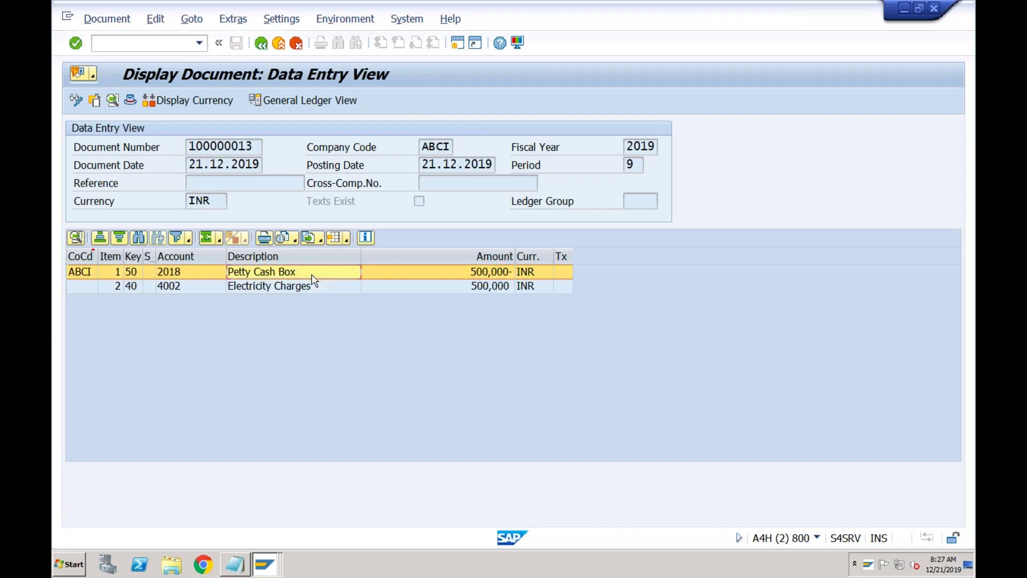
left_click(450, 276)
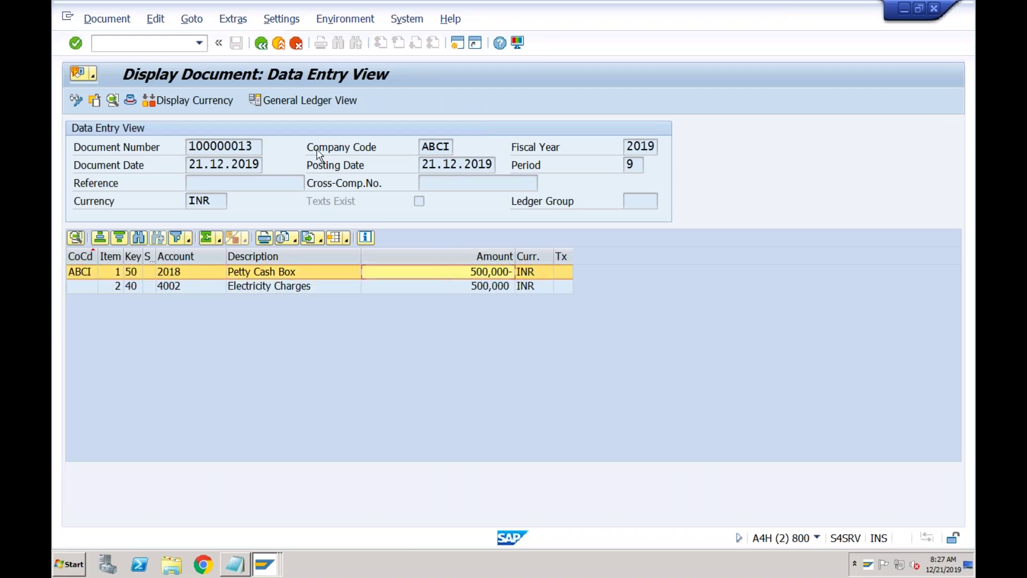
left_click(262, 44)
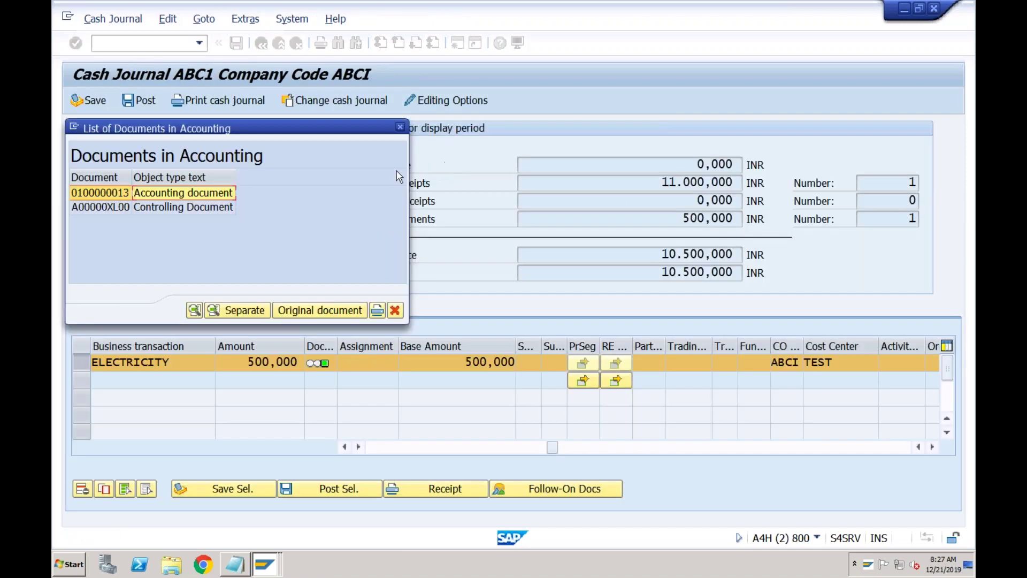
left_click(400, 127)
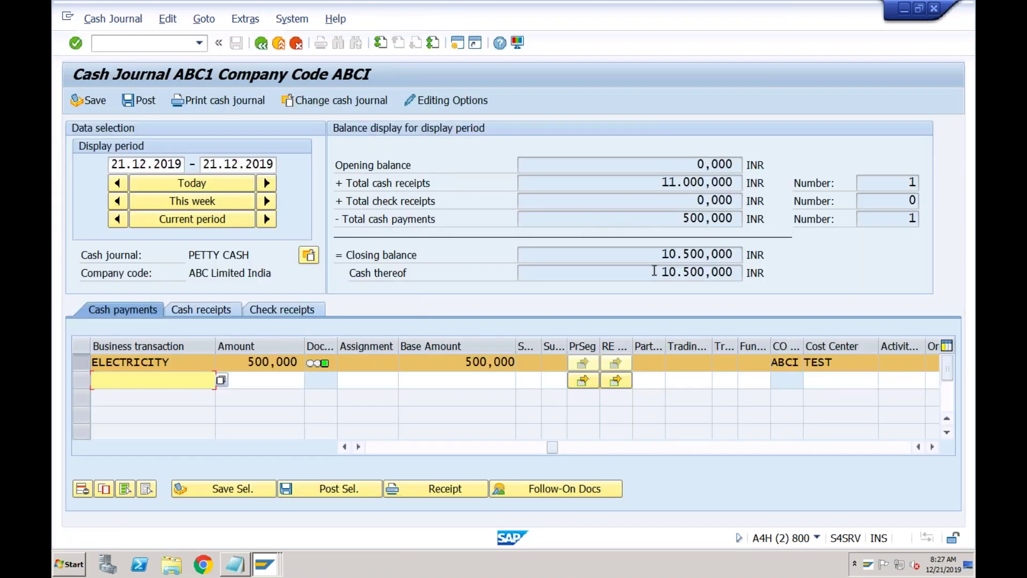
double_click(707, 271)
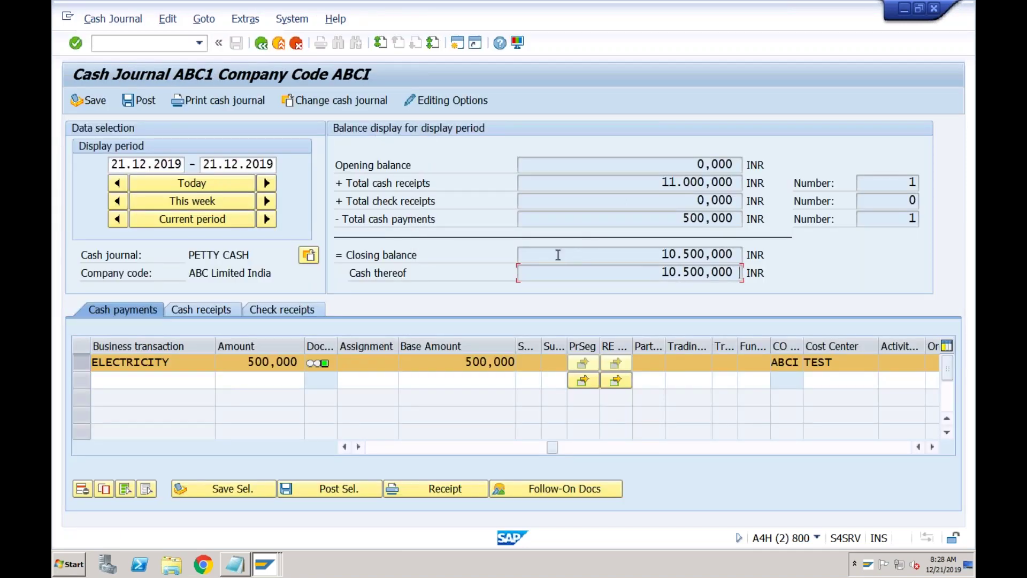
- In a new session, show FS10N balances for account 2018, company code ABCI, 2019, marking period 9
left_click(459, 44)
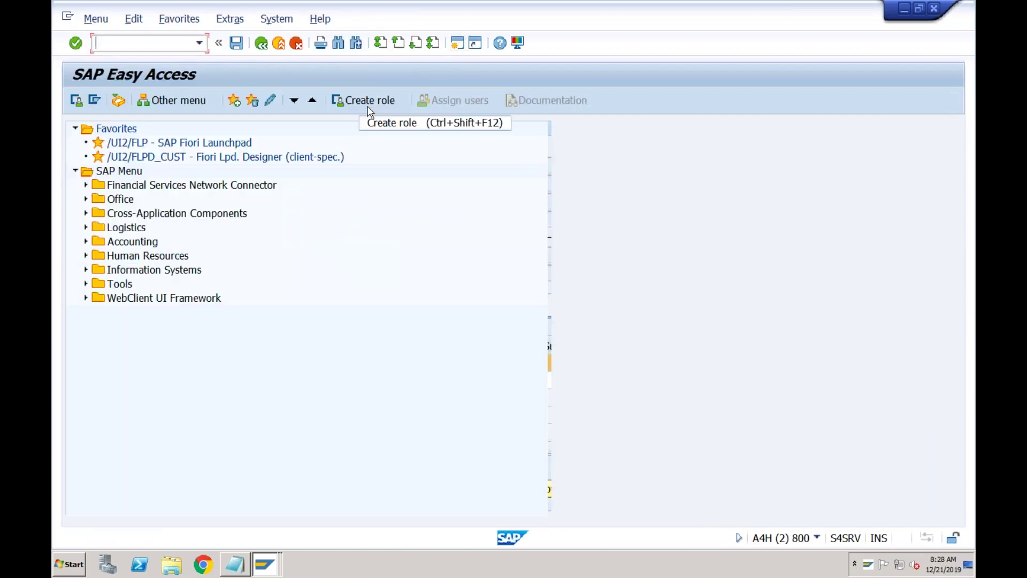
key("Return")
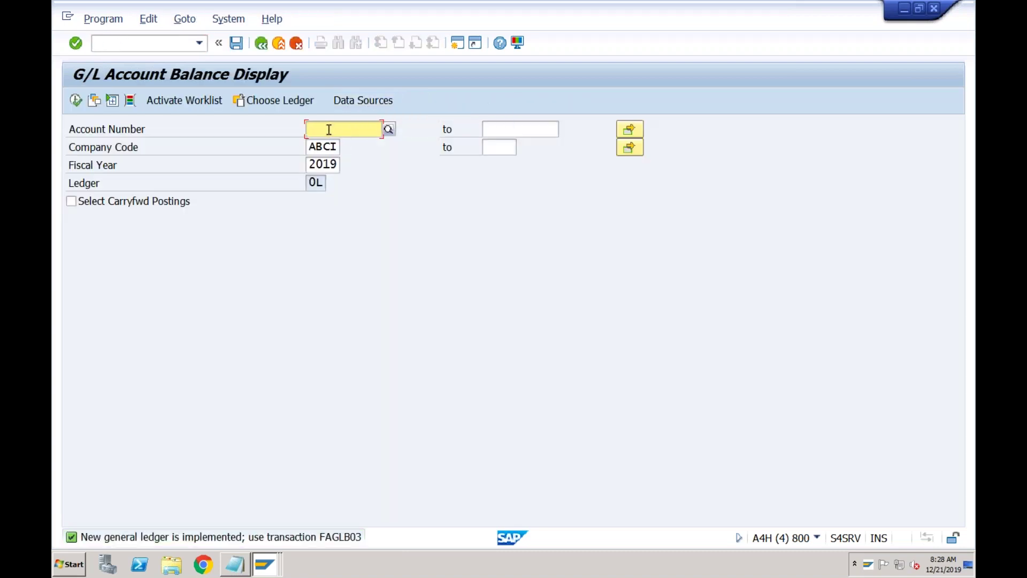
type("2018")
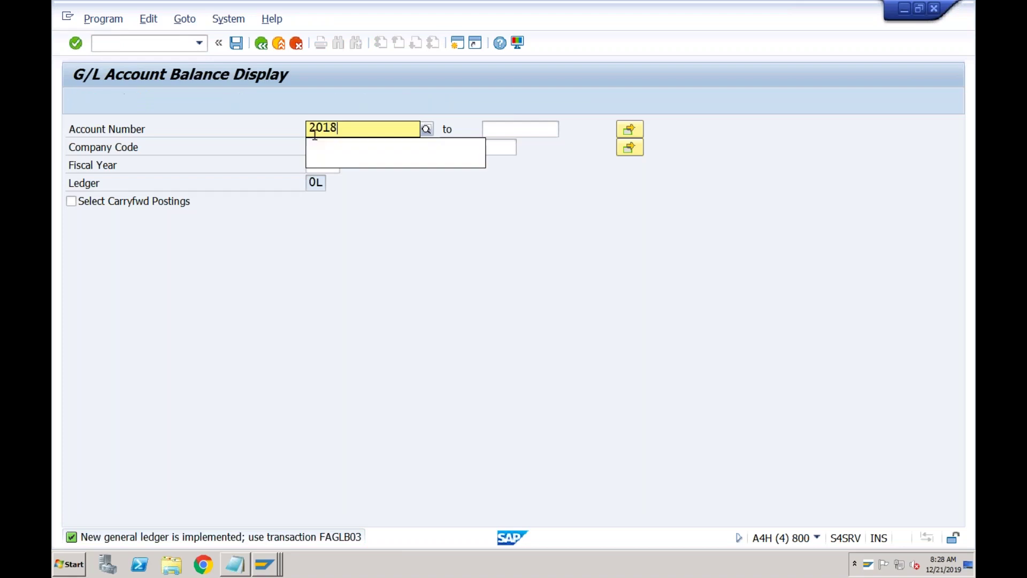
left_click(78, 103)
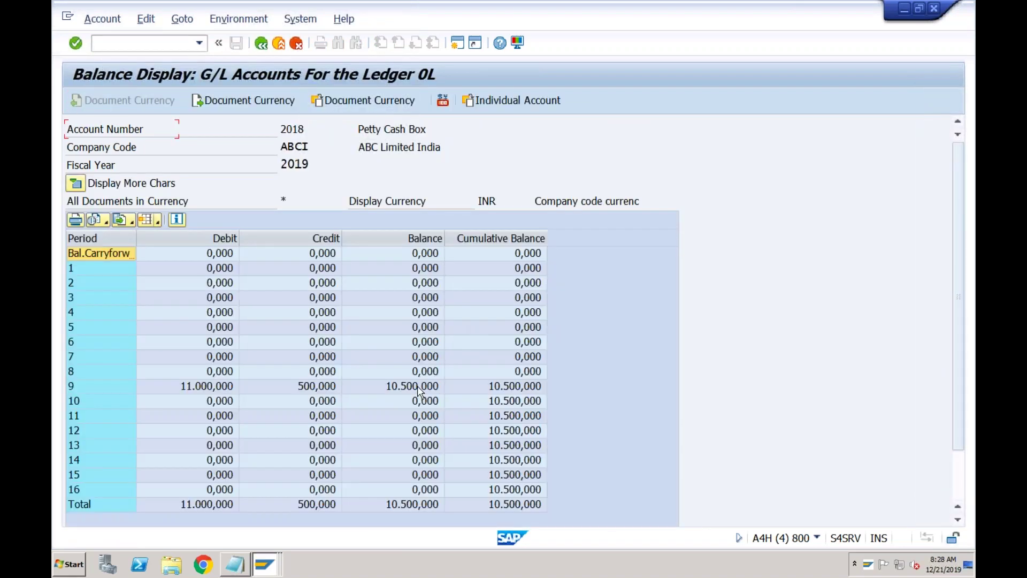
left_click(417, 386)
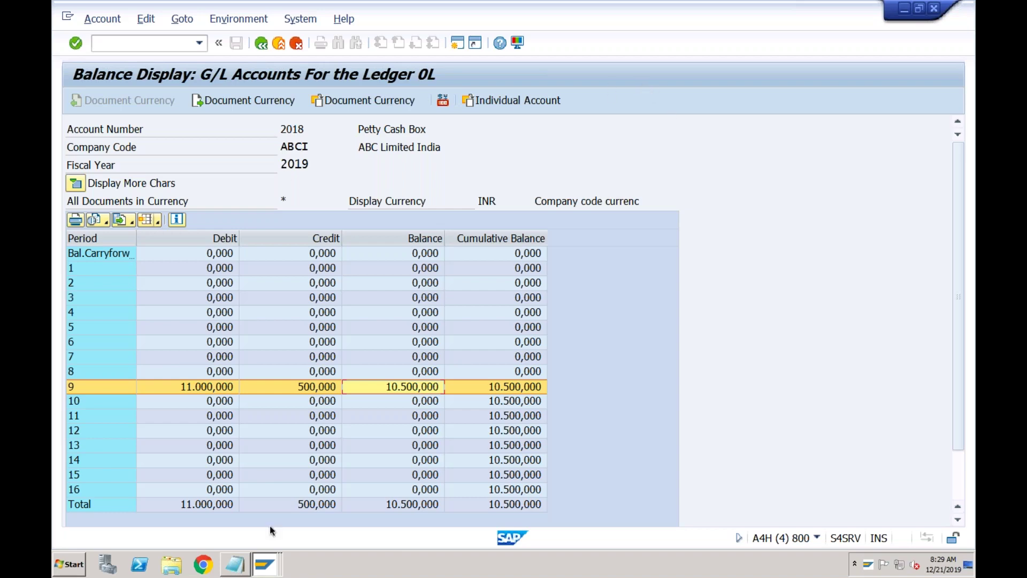
left_click(265, 563)
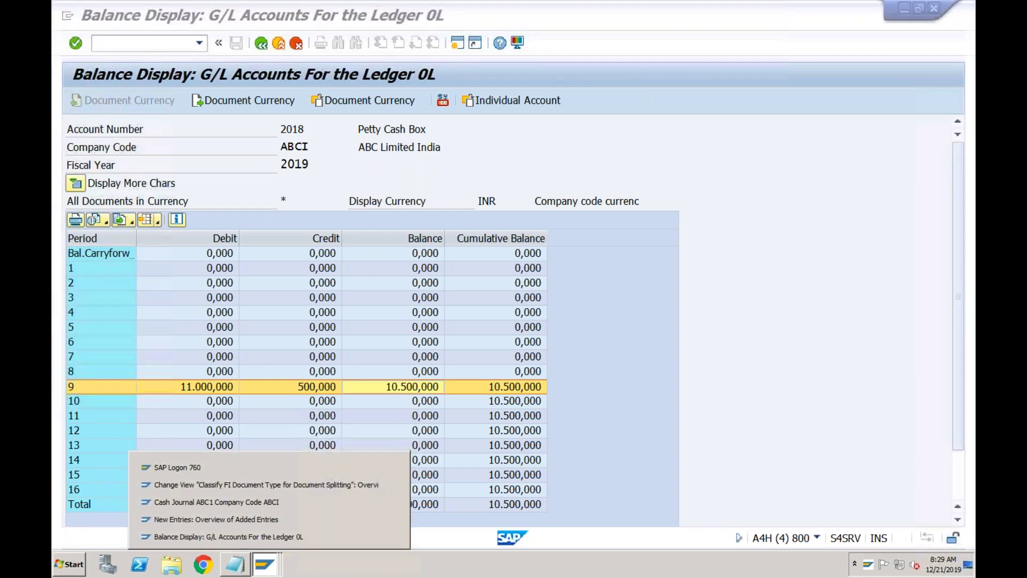
- Return to the 21.12.2019 PETTY CASH journal, reviewing cash receipts before going back to cash payments
left_click(276, 500)
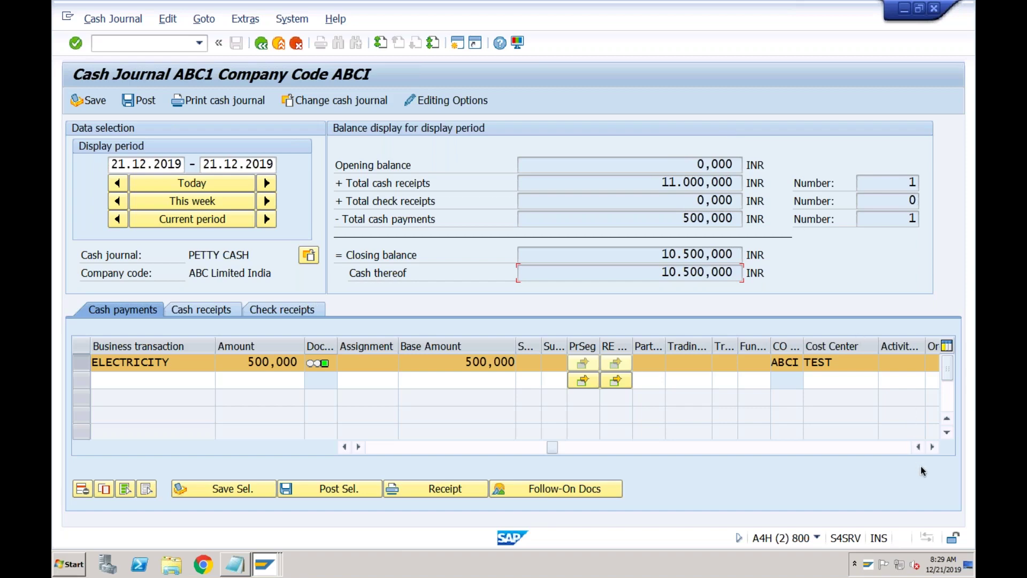
left_click(229, 314)
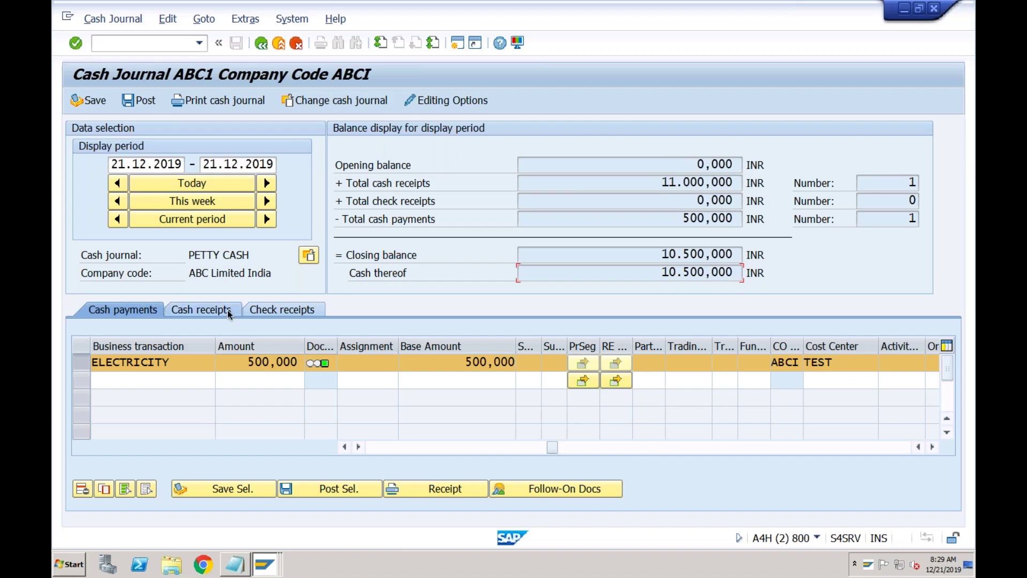
left_click(137, 312)
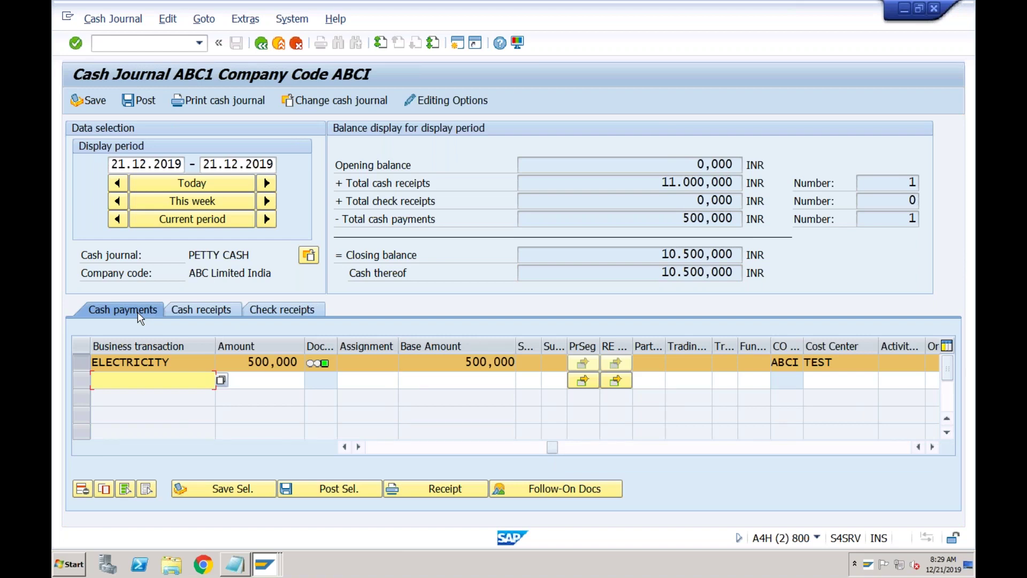
left_click(584, 162)
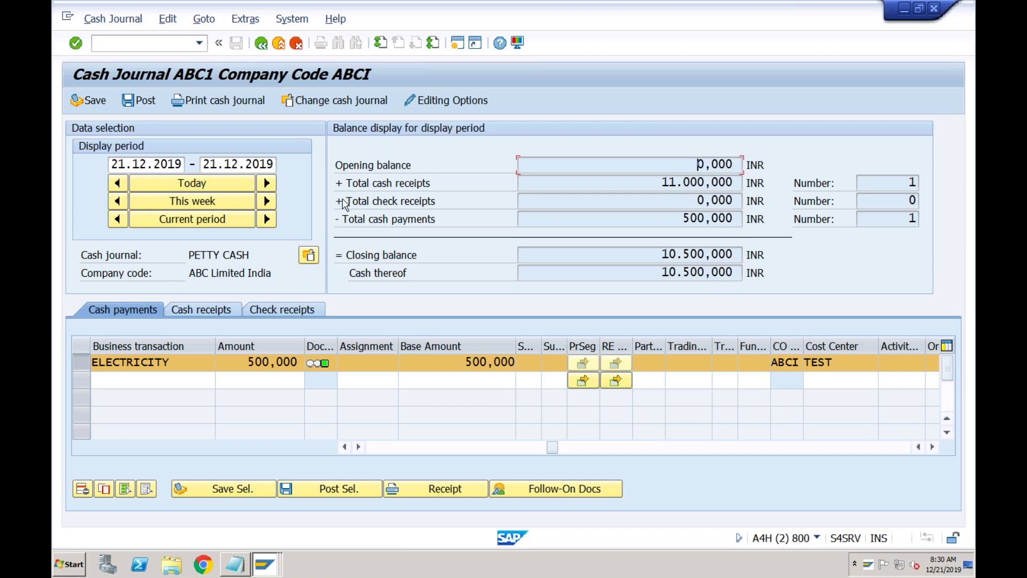
left_click_drag(247, 255, 229, 255)
- Review December 2019's period dates, opening balance, receipts, payments and cash on hand
left_click(157, 164)
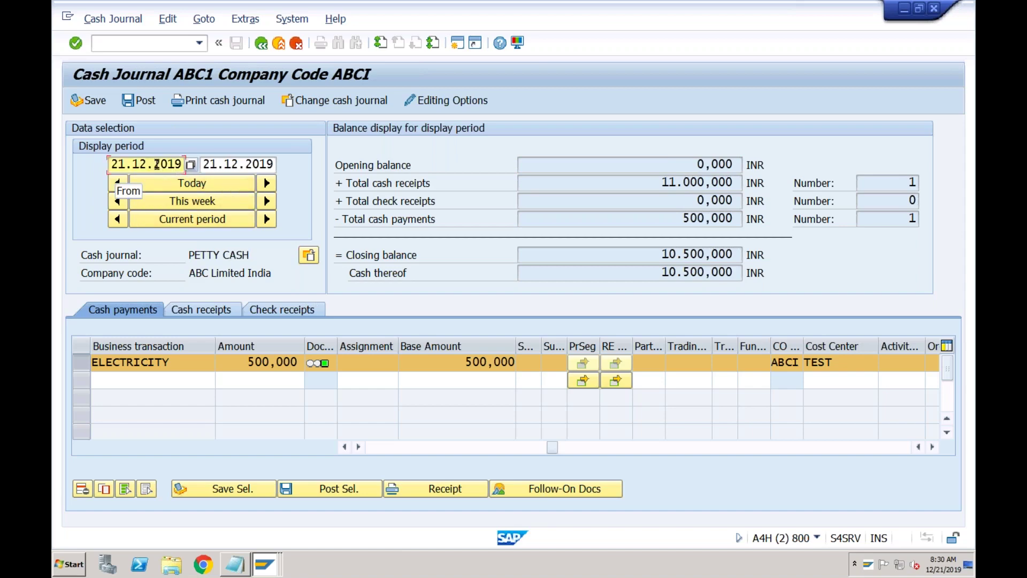
left_click(226, 167)
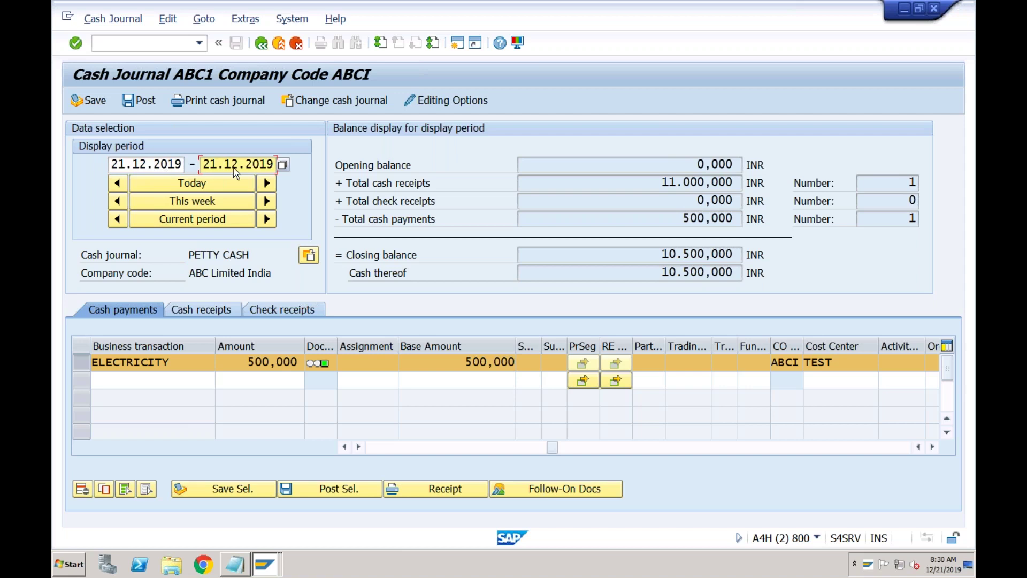
left_click(667, 163)
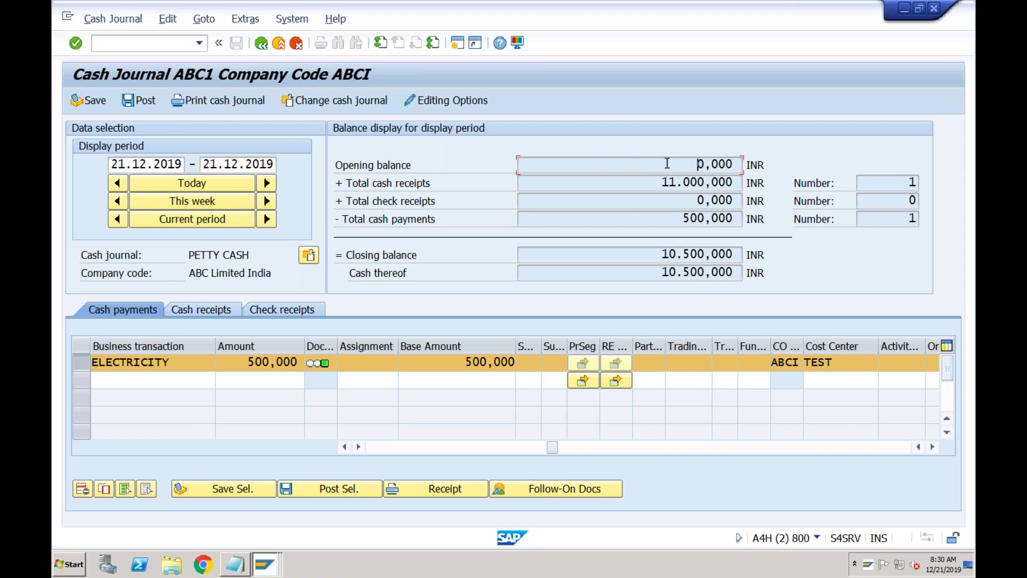
left_click(651, 188)
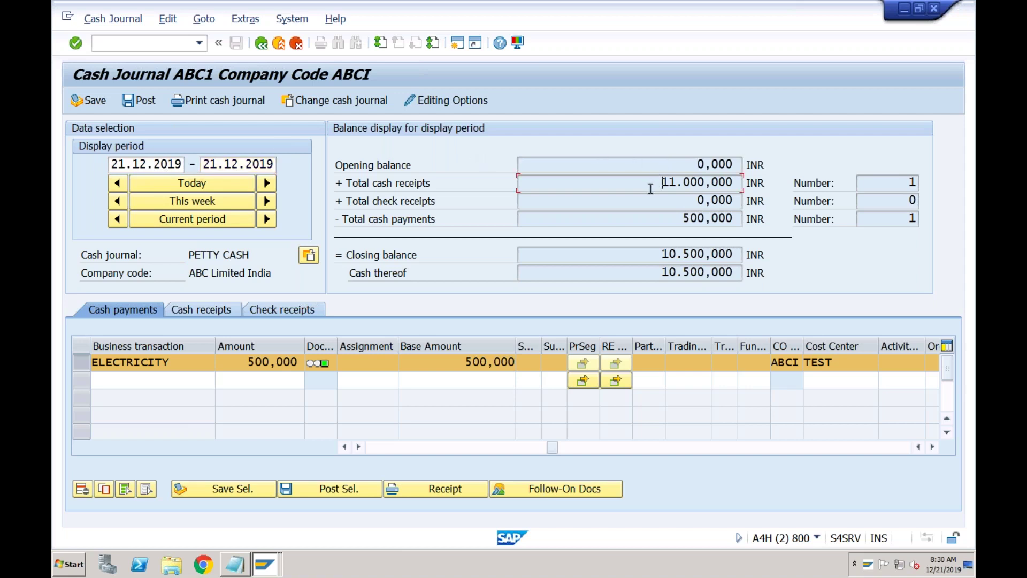
left_click(671, 216)
left_click(211, 225)
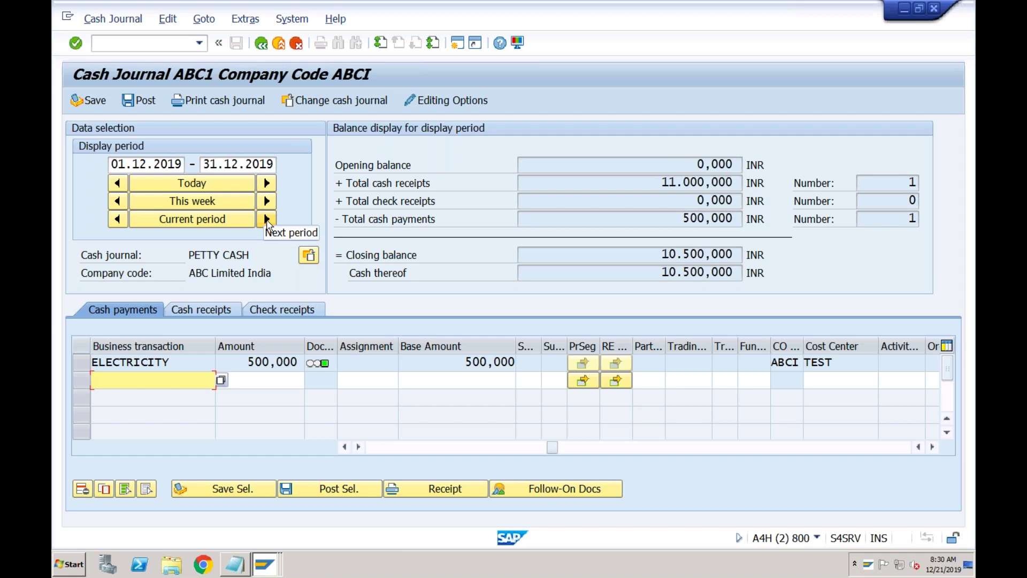
left_click(665, 273)
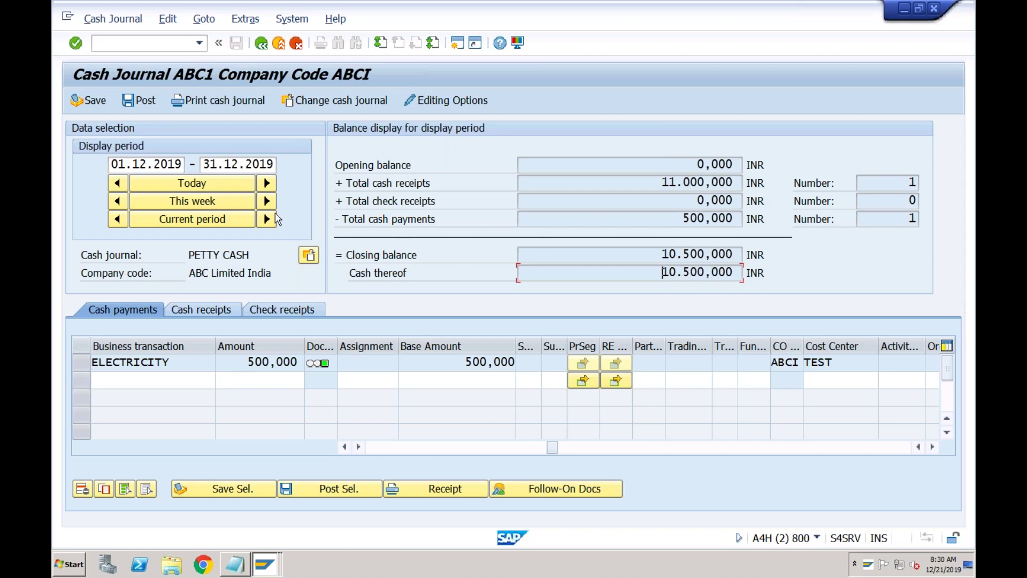
- Advance the journal to period 01.01.2020–31.01.2020, with 10,500,000 INR carried forward
left_click(267, 221)
left_click(612, 160)
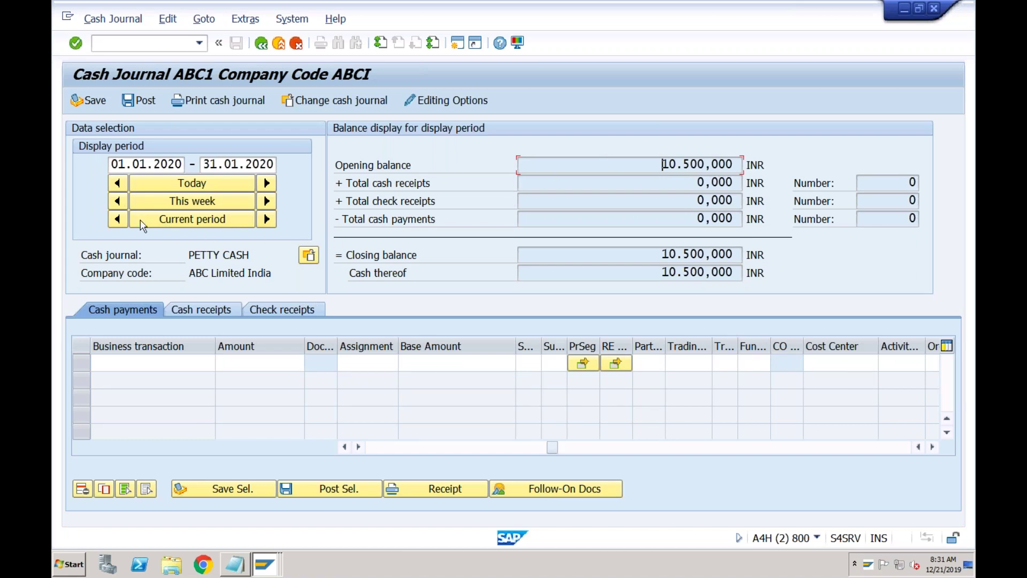
left_click(118, 219)
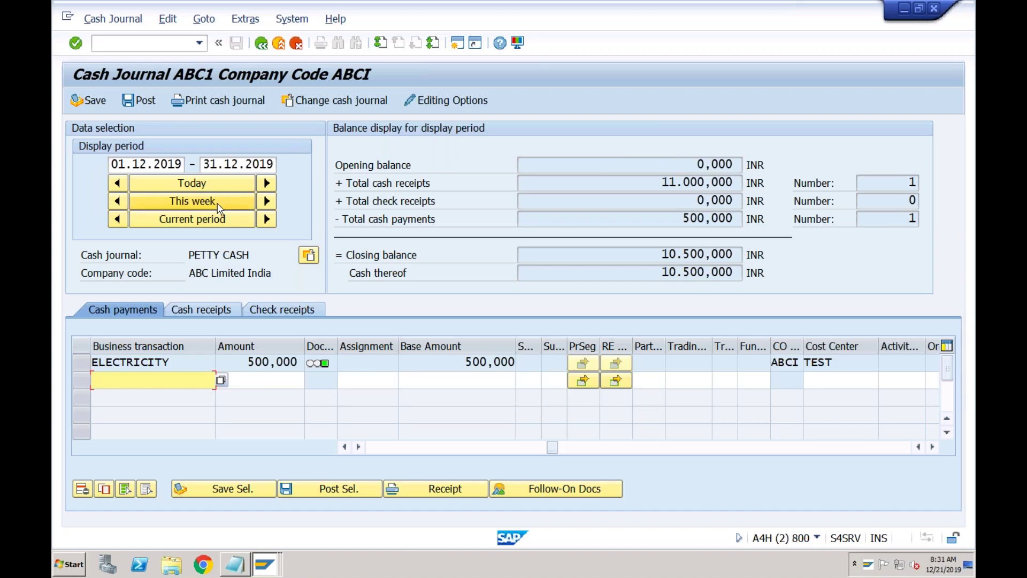
left_click(267, 220)
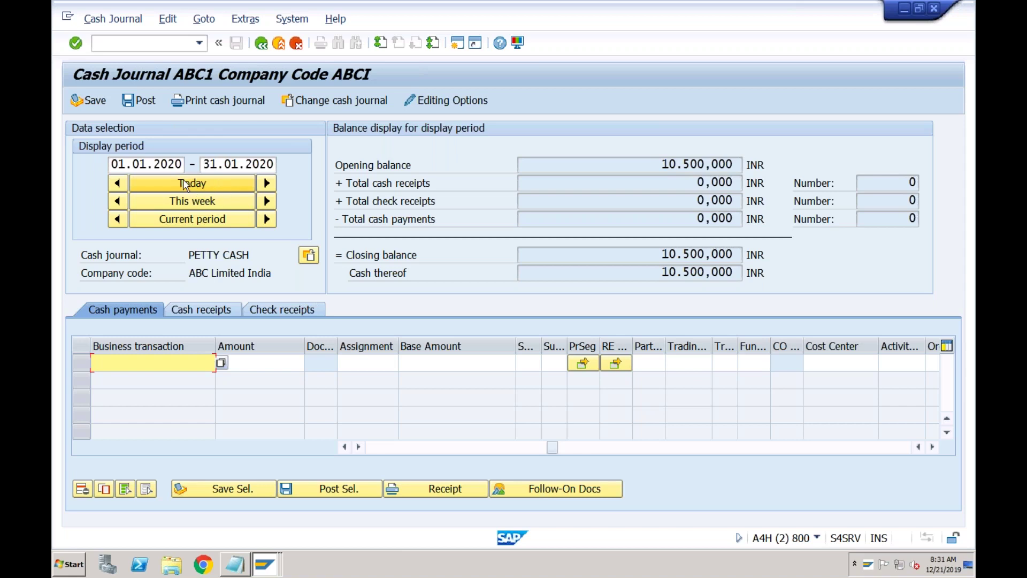
left_click(148, 164)
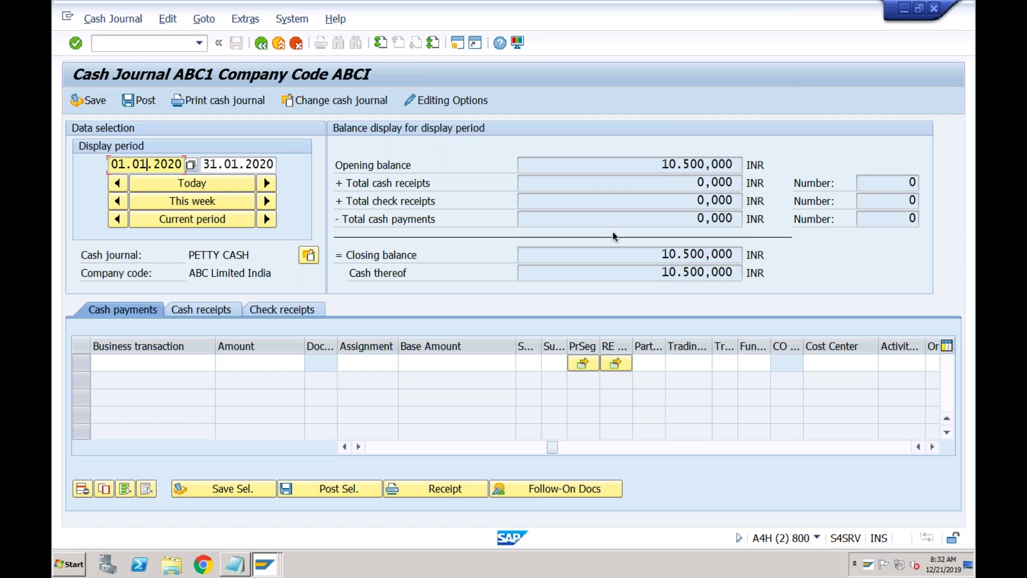
- Complete the 'Bank Reco' line as the heading 'Bank Reconciliation: (BRS)' with a blank line beneath
left_click(234, 563)
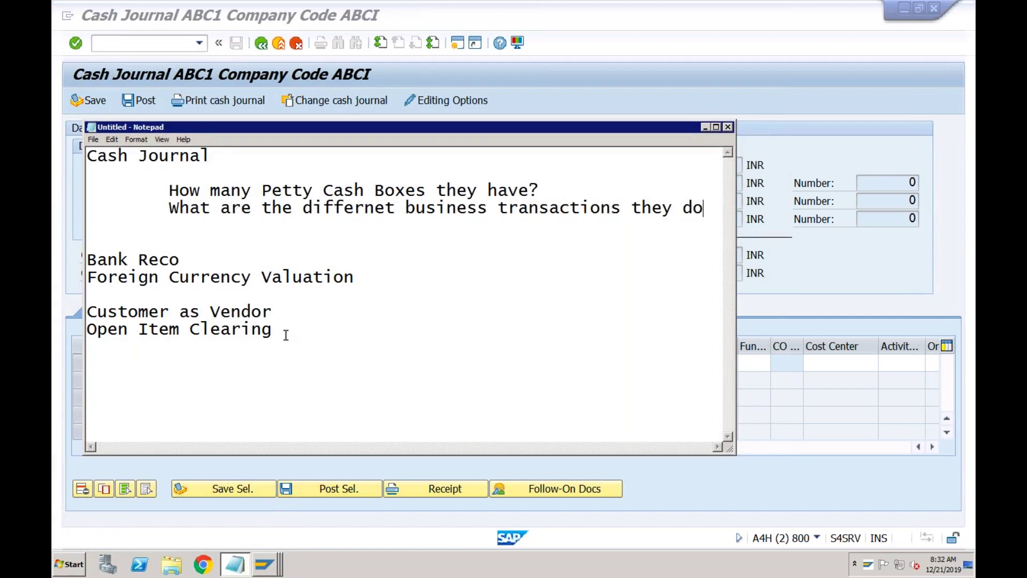
left_click(207, 266)
key("Return")
key("Return")
key("Return")
key("Return")
key("Return")
key("Return")
key("Up")
key("Up")
key("Up")
key("Up")
key("Up")
key("Up")
key("Right")
key("Right")
key("Right")
key("Right")
key("Right")
key("Right")
key("Right")
key("Right")
key("Right")
type("nc")
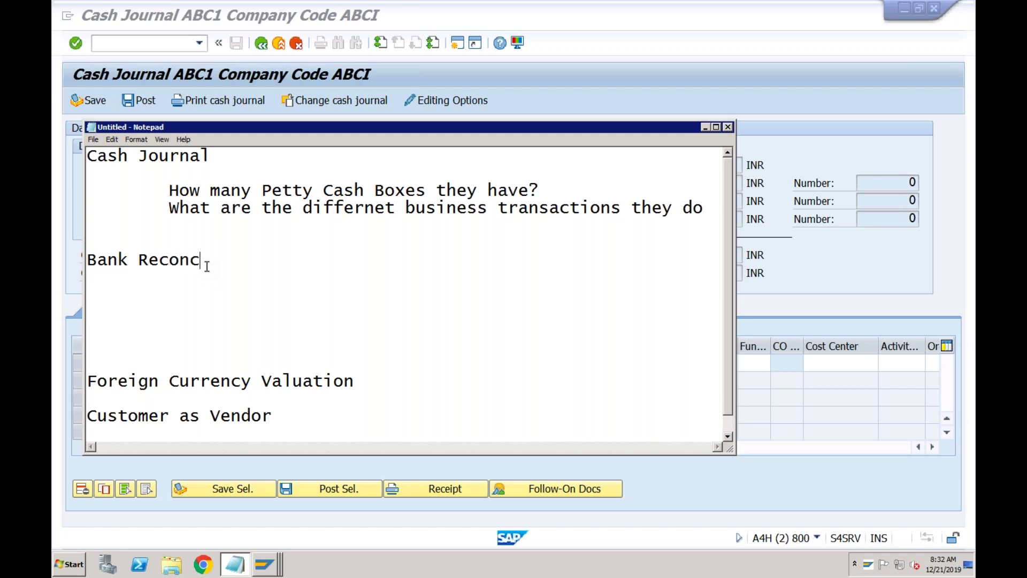
type("iliation")
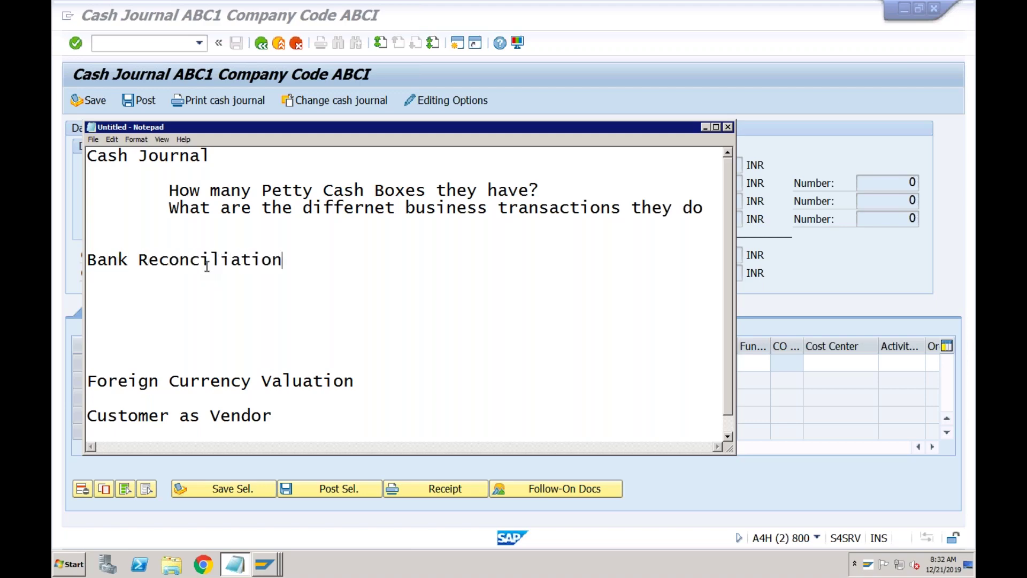
type(":")
key("Return")
key("Return")
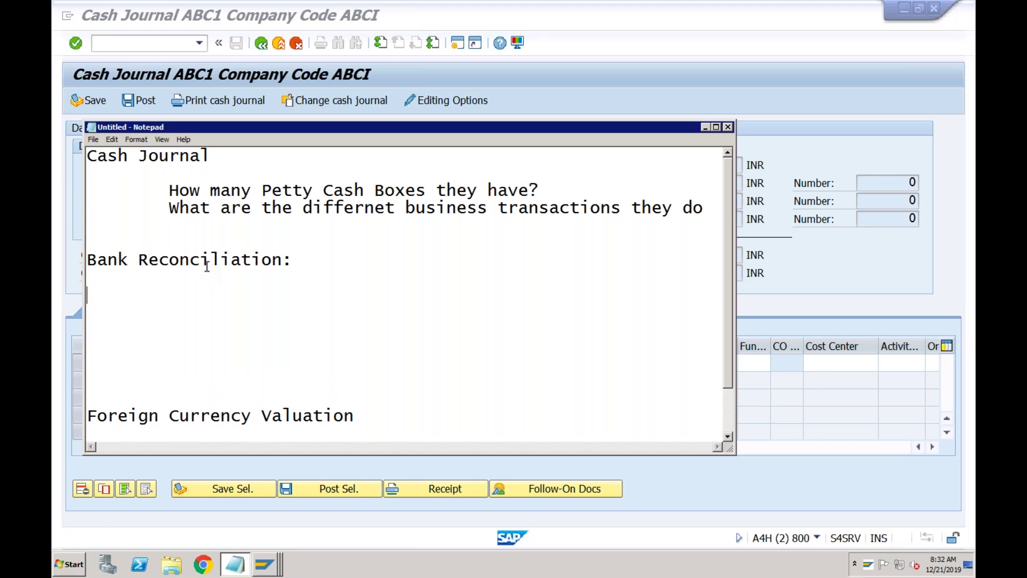
left_click(307, 258)
type("(BRS)")
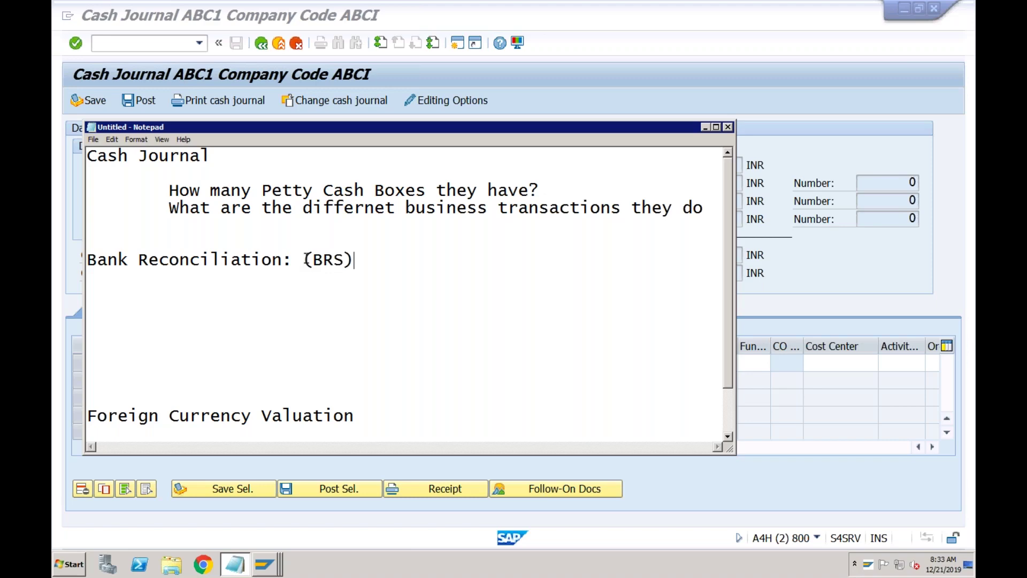
key("Down")
key("Return")
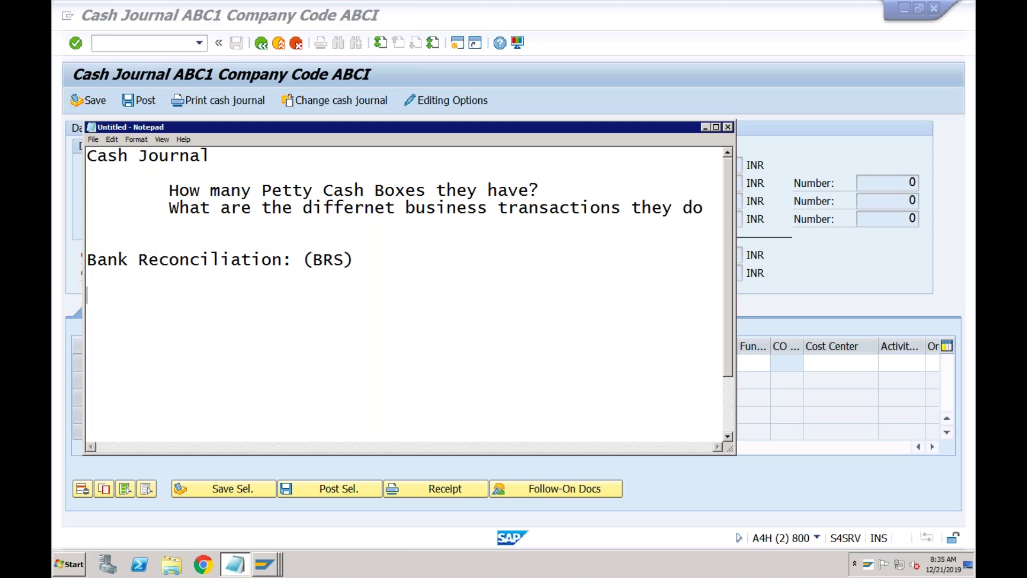
- Type 'Opening Balance' with 50,000 tabbed into the figures column
type("Opening Balance 50,000")
key("Left")
key("Left")
key("Left")
key("Left")
key("Left")
key("Left")
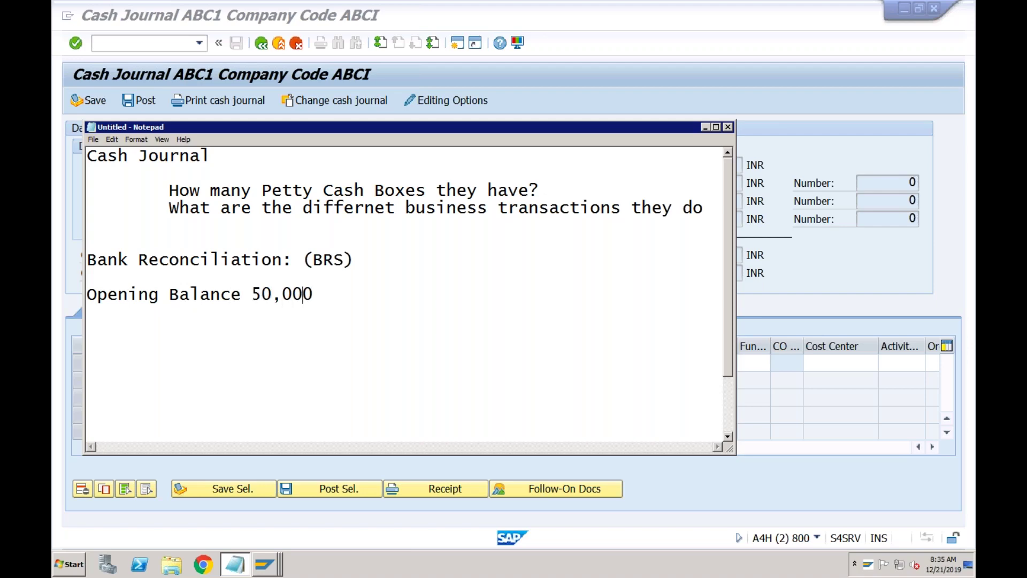
key("Tab")
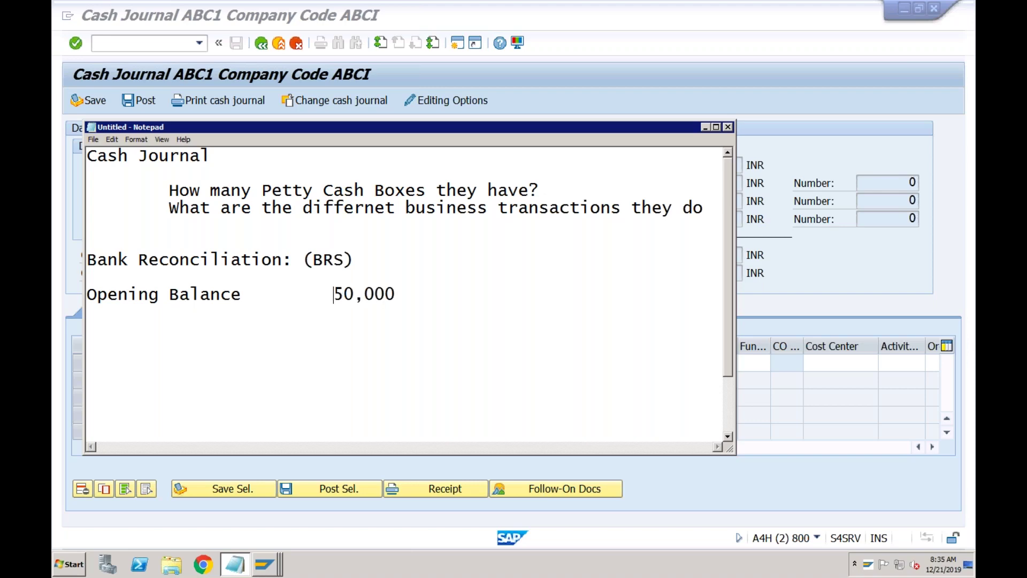
left_click(402, 294)
key("Return")
- Add card swipe lines: Card Swipe Mall -4500 and Card Swipe Petrol -2000
type("Card Swi")
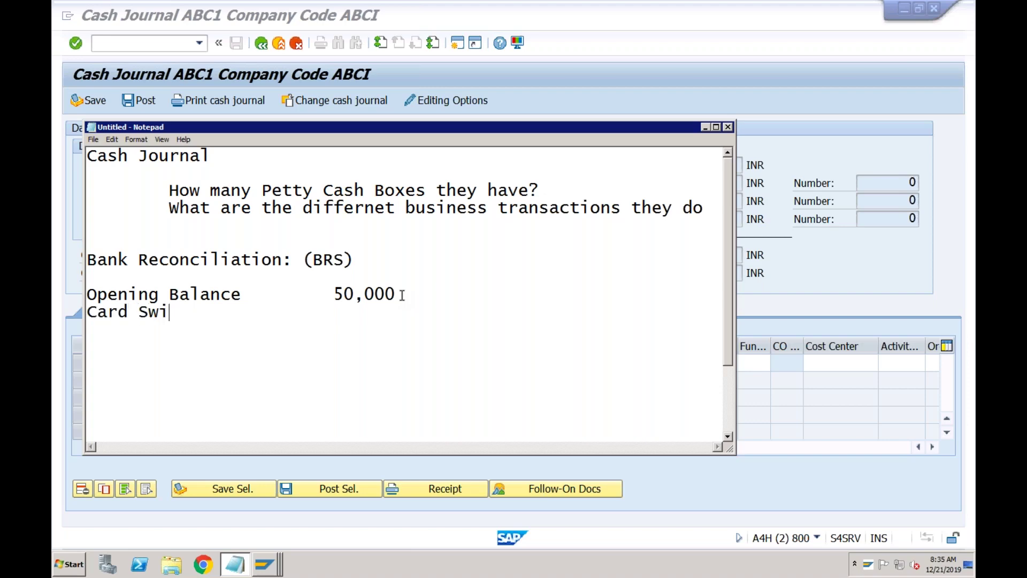
type("pe Mall")
key("Tab")
key("Tab")
key("BackSpace")
key("BackSpace")
type("4500")
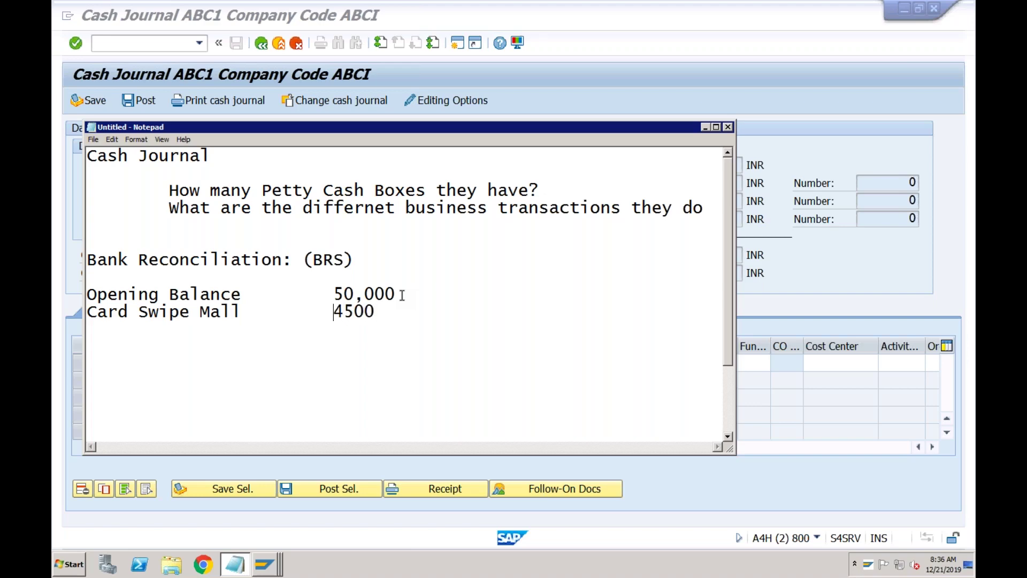
type("-")
left_click(401, 313)
key("Return")
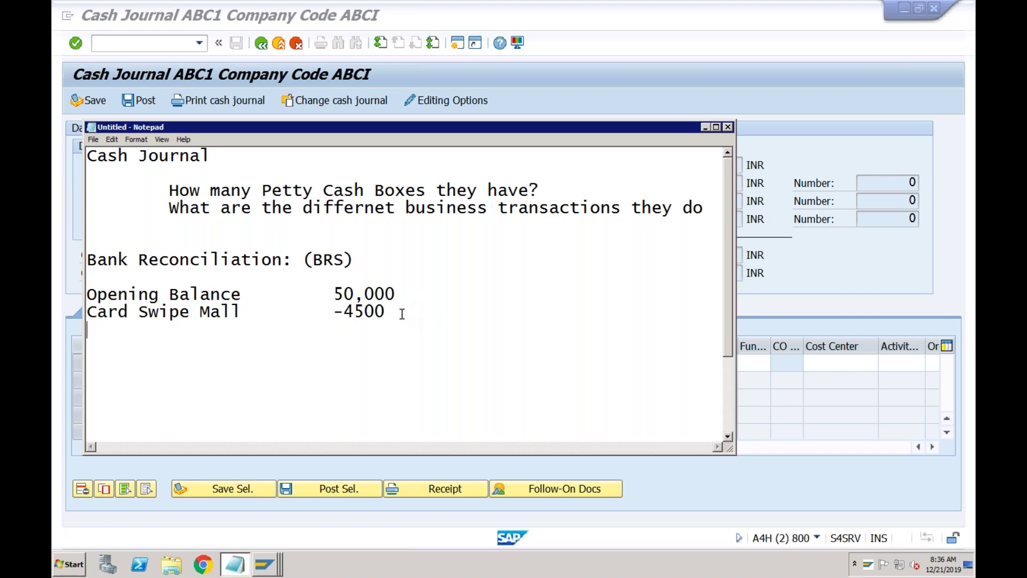
type("Card Swipe Pettrol")
key("Tab")
type("-2000")
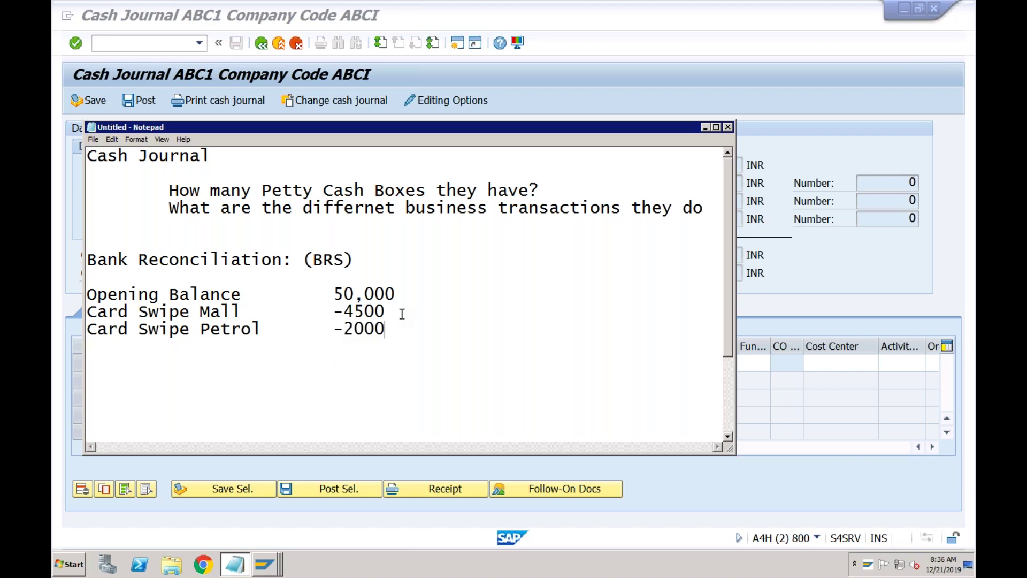
- Add 'Closing Balance' with the amount 43,500
key("Return")
type("Closing Balance")
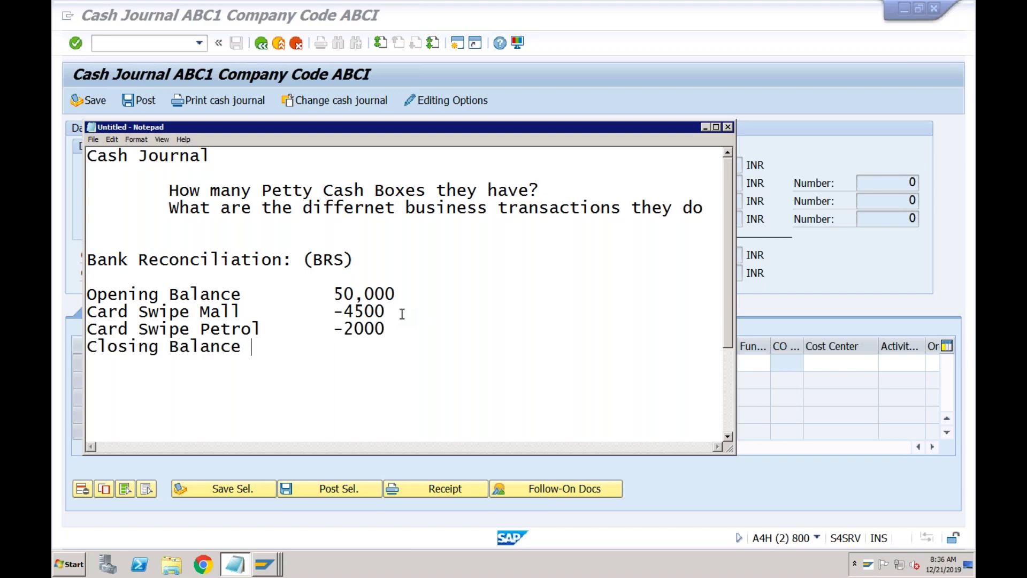
key("Tab")
type("43500")
key("Left")
key("Left")
key("Left")
type(",")
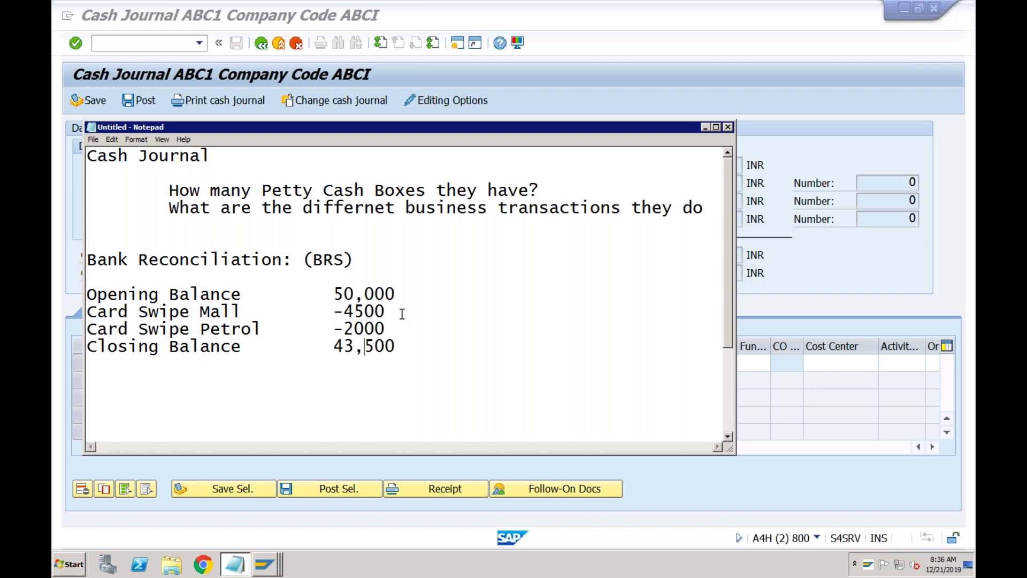
- Highlight the Card Swipe Petrol -2000 line to point out the card swipe amounts
left_click(364, 310)
left_click(364, 327)
left_click(386, 327, "shift")
left_click_drag(321, 331, 87, 330)
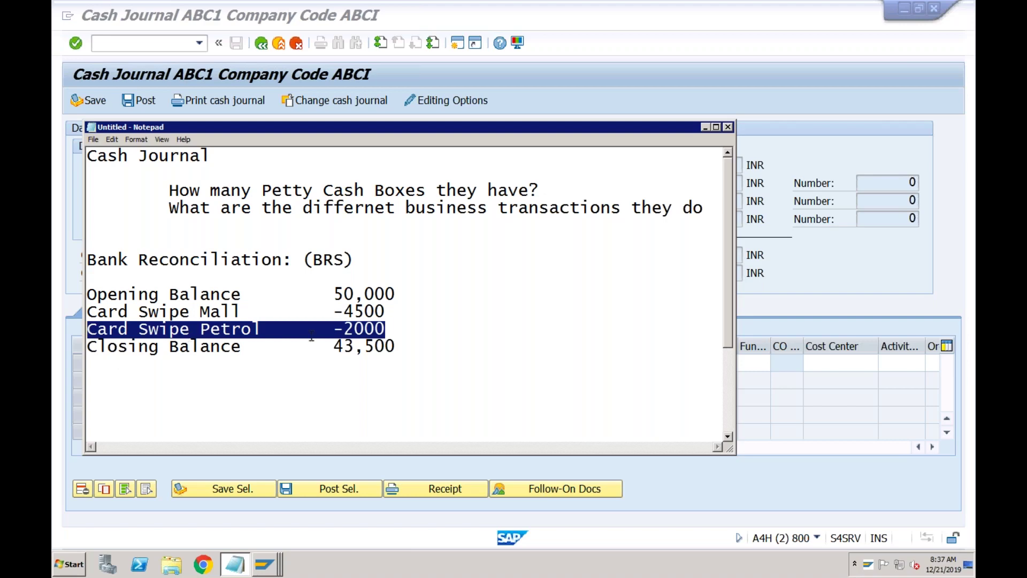
left_click(386, 330)
- Insert a 'Card Charges' line of -1000 below Card Swipe Petrol
key("Return")
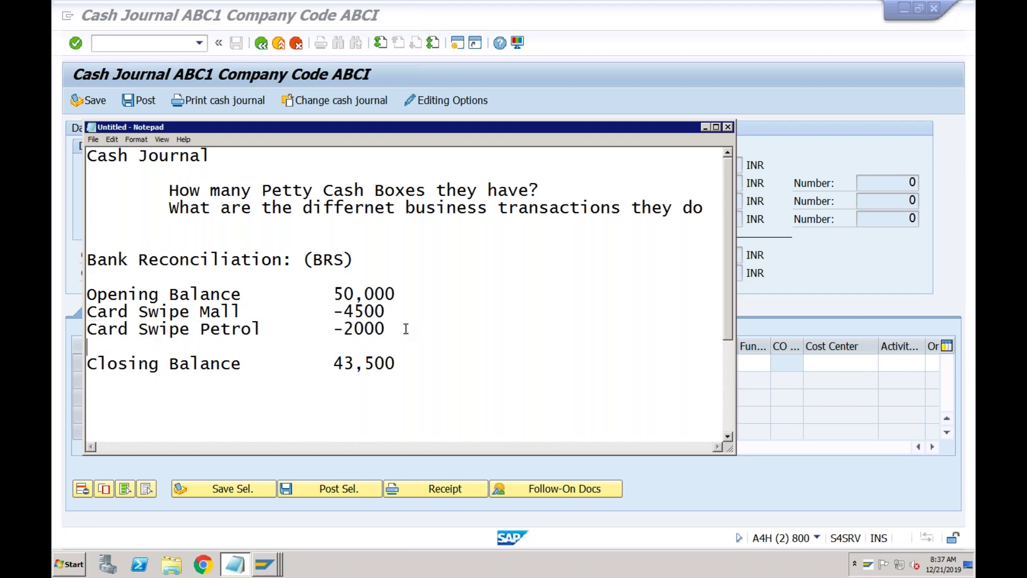
type("Card Charges")
key("Tab")
key("Tab")
type("-1000")
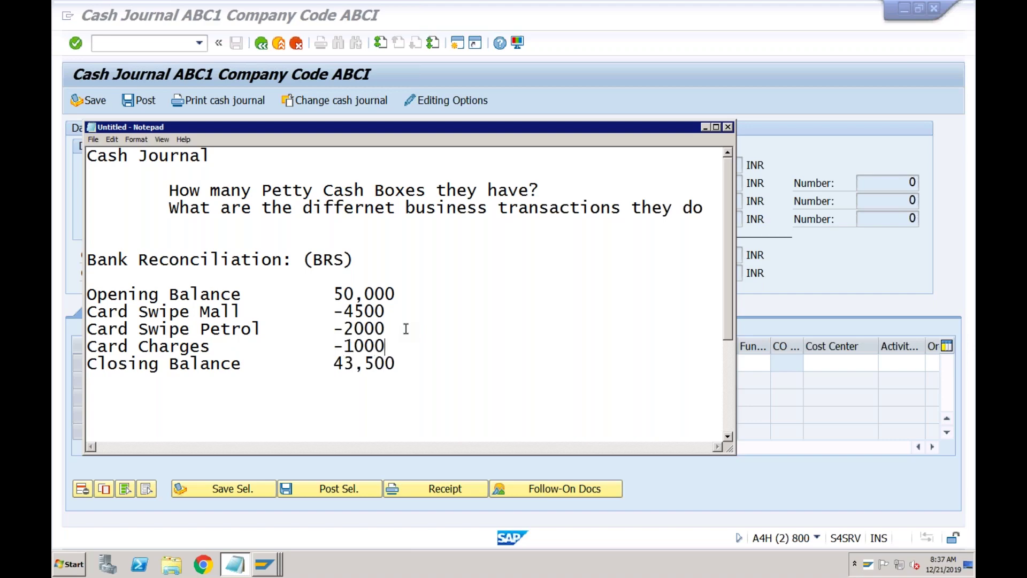
- Change the closing balance from 43,500 to 42,500
key("Down")
key("Left")
key("Left")
key("Left")
key("BackSpace")
type("2")
- Point out the Card Swipe Petrol line and the -4500, -2000 and 50,000 amounts
left_click(263, 328)
left_click_drag(387, 328, 82, 334)
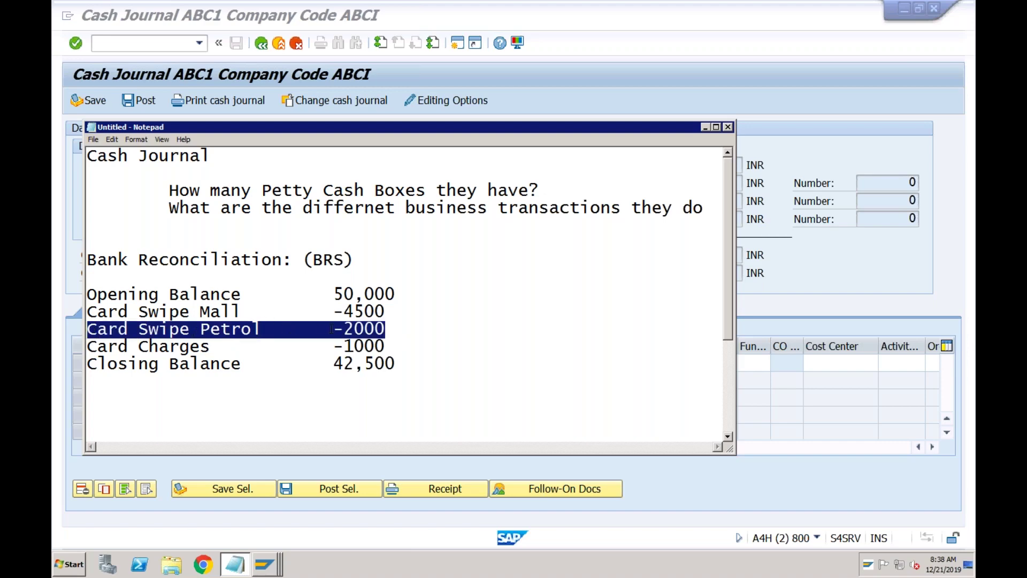
left_click(354, 295)
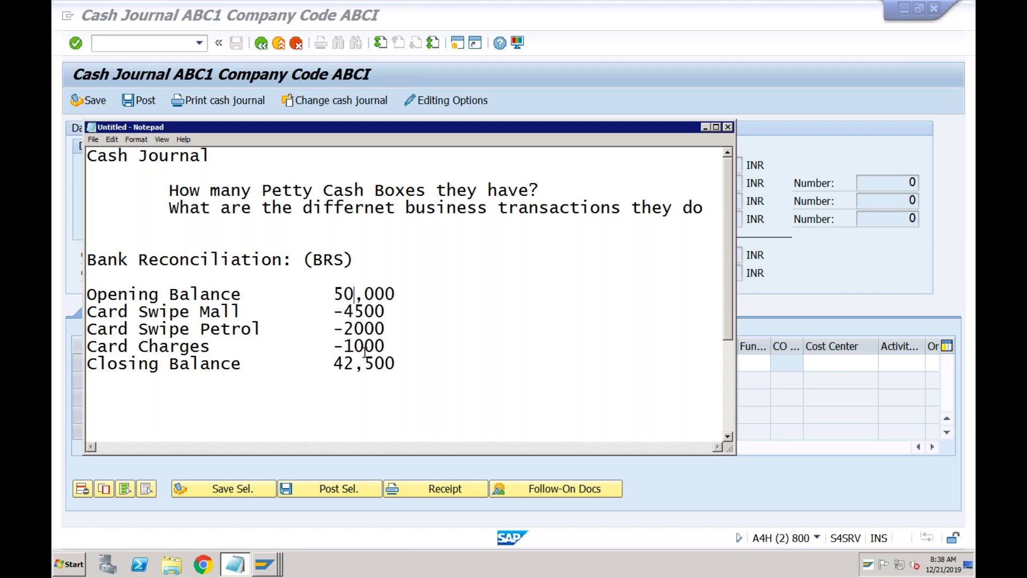
left_click(344, 311)
left_click(344, 328)
left_click(344, 311)
left_click(337, 294)
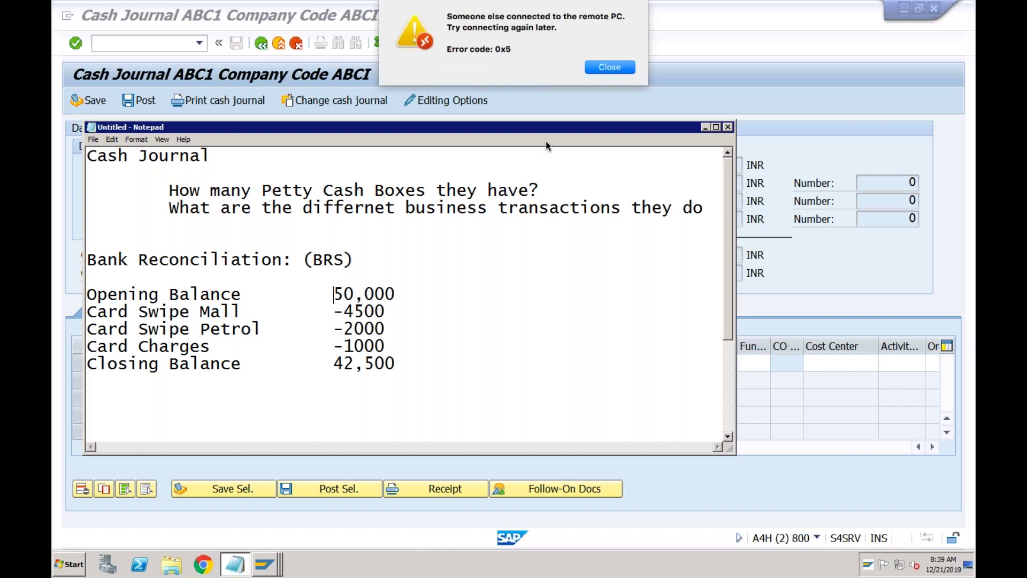
- Reconnect to the saved remote desktop with the user name and password, accepting the certificate
left_click(610, 66)
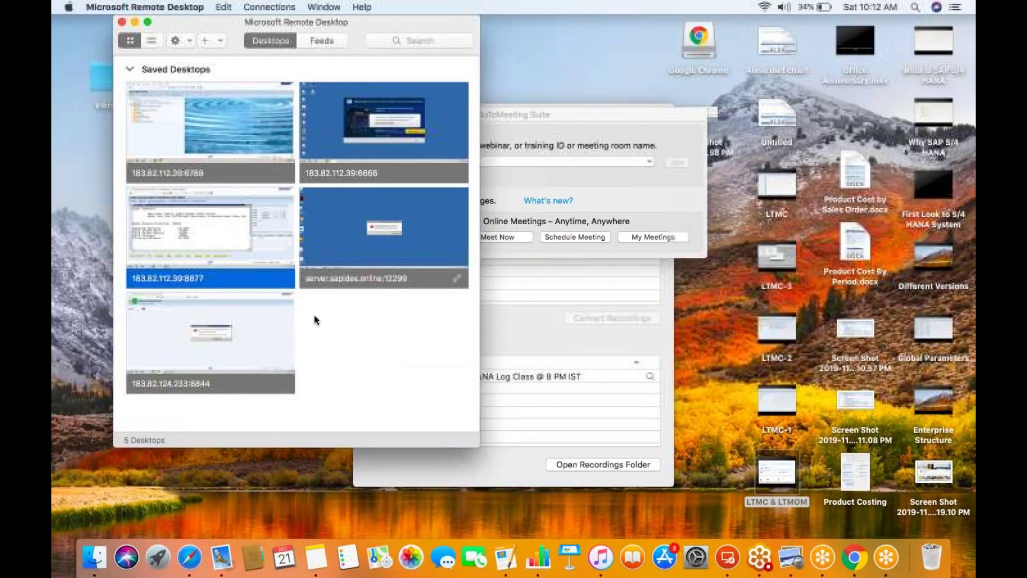
double_click(224, 256)
type("s")
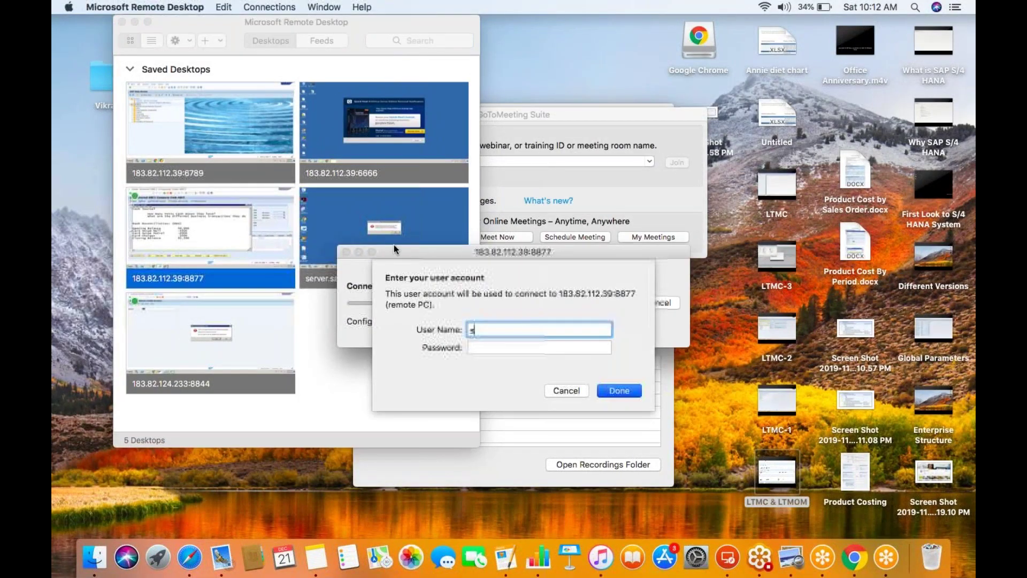
type("suser1")
key("Tab")
type("*********")
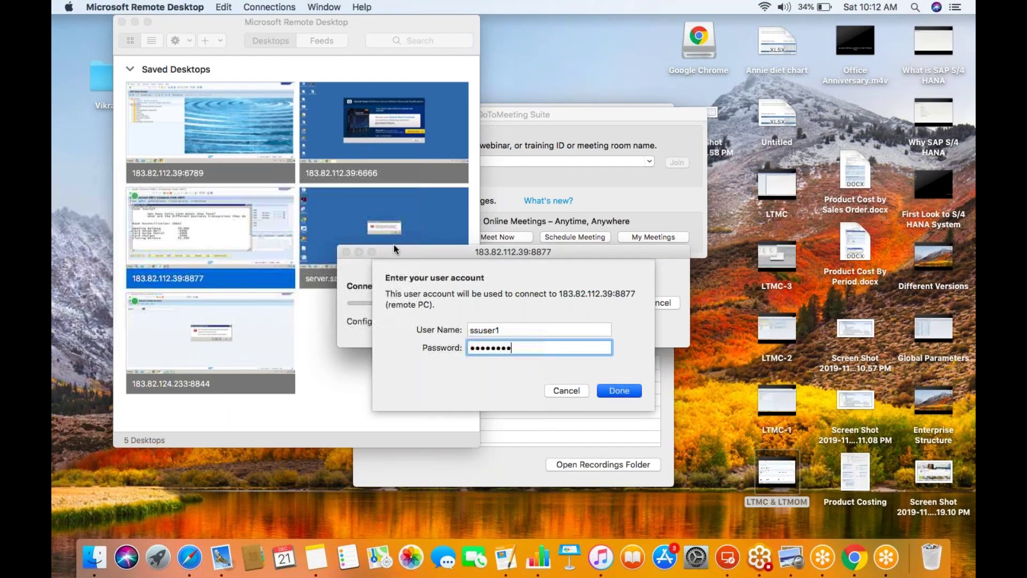
key("Return")
left_click(662, 349)
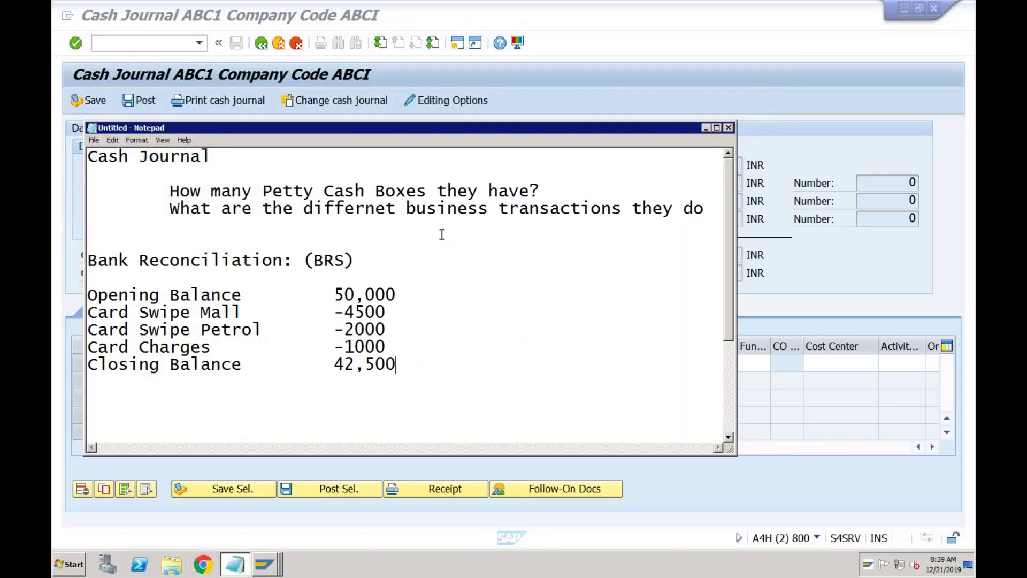
left_click(281, 262)
left_click(354, 262)
- Below 42,500, type 'Bank Balance' with the amount 50,000
left_click(398, 364)
key("Return")
key("Return")
key("Return")
key("Return")
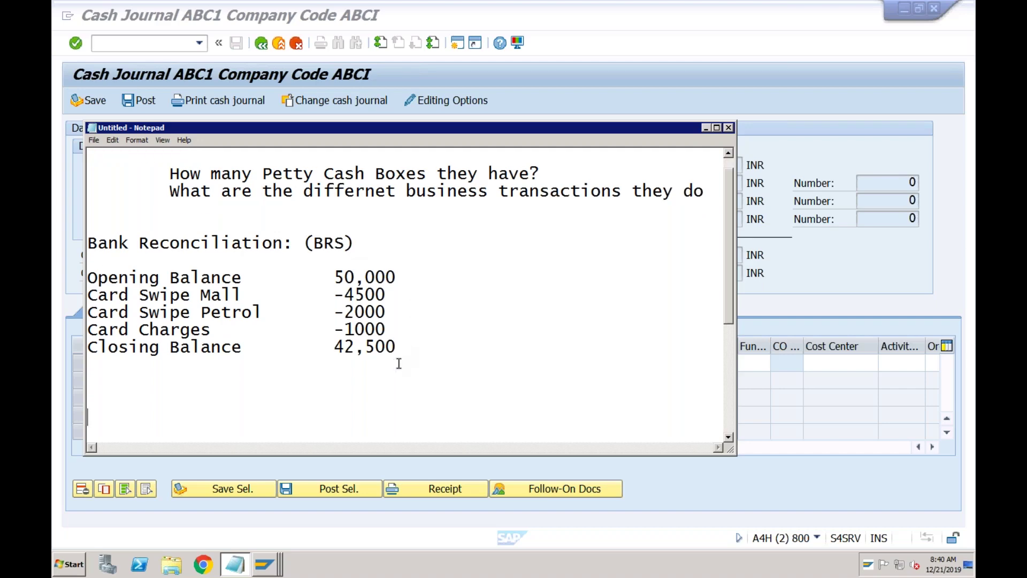
type("Bank Balance")
key("Tab")
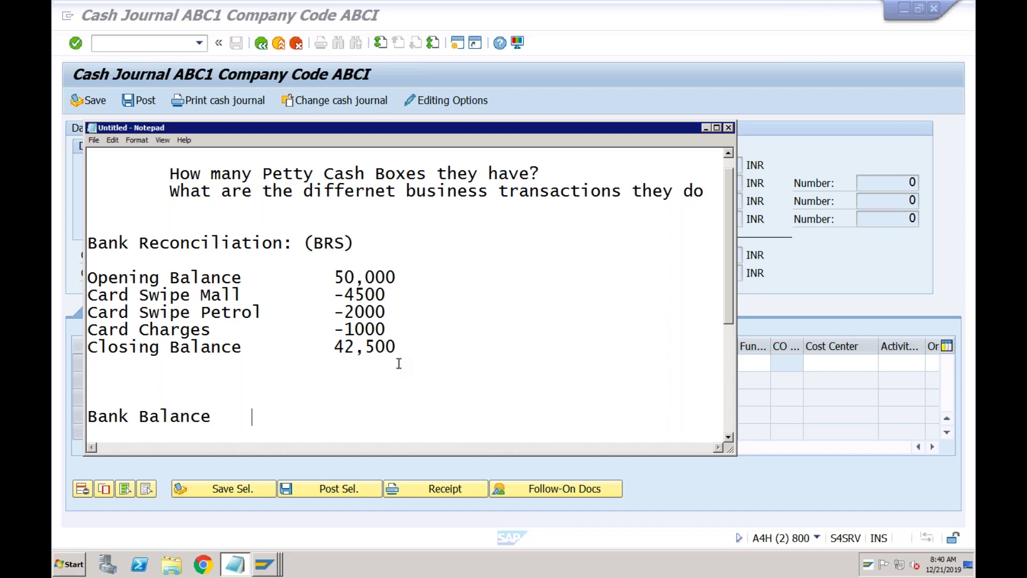
type("50,000")
key("Return")
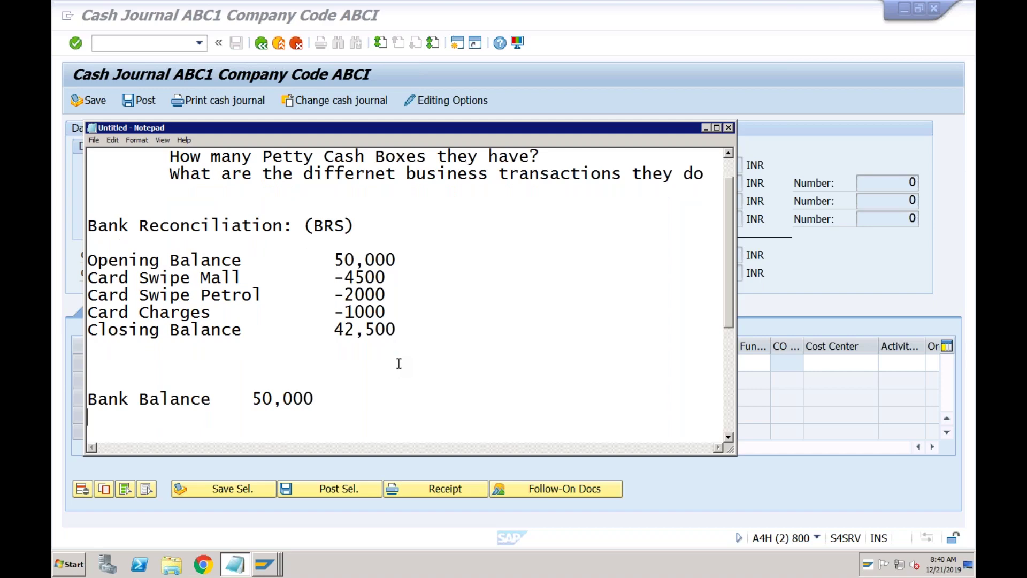
- Add 'Check to Vendor -5000' and 'Check from Cust 10,000' lines
type("Check to Vendor")
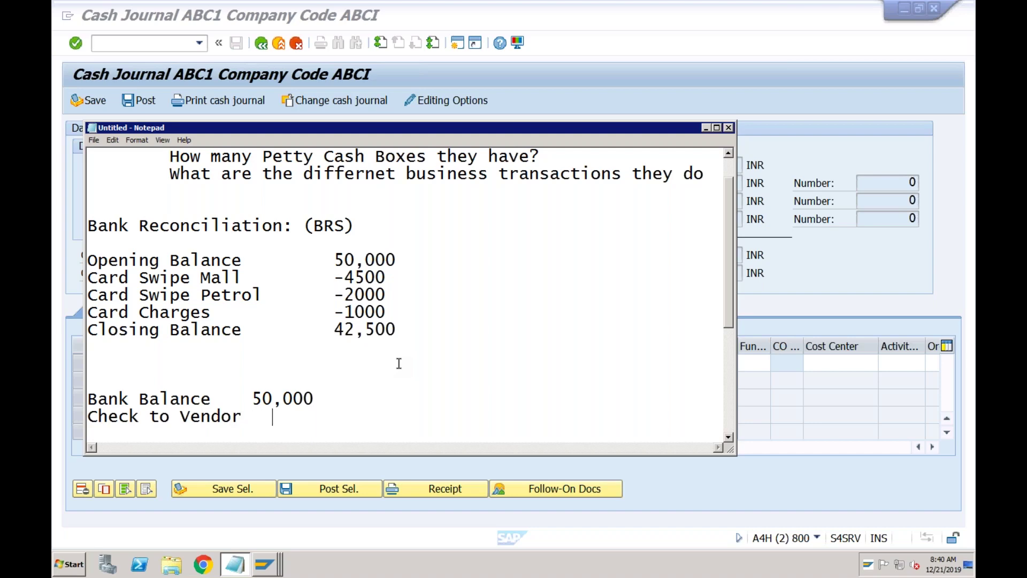
type("   5000")
key("Return")
type("C")
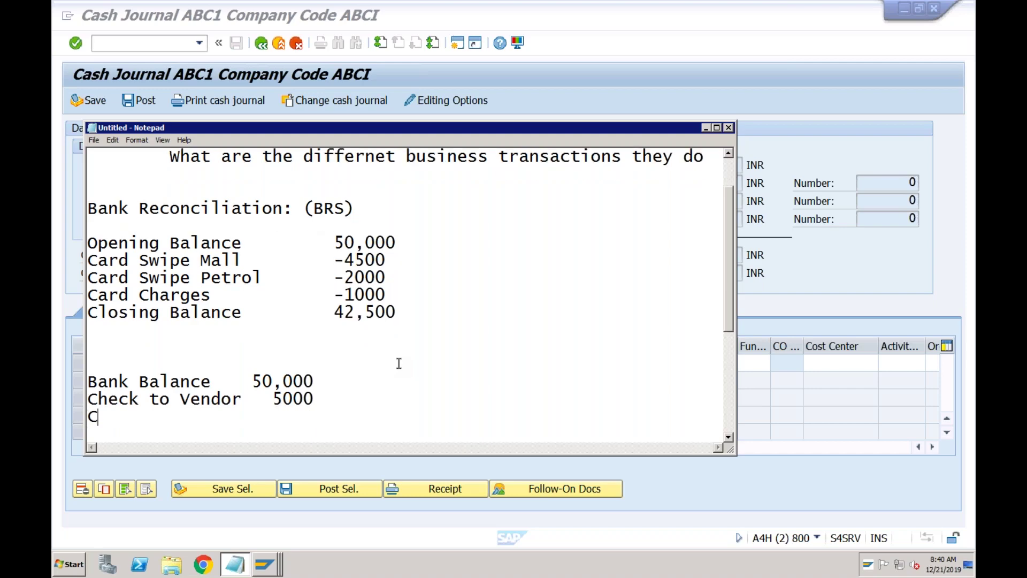
type("heck from Cust")
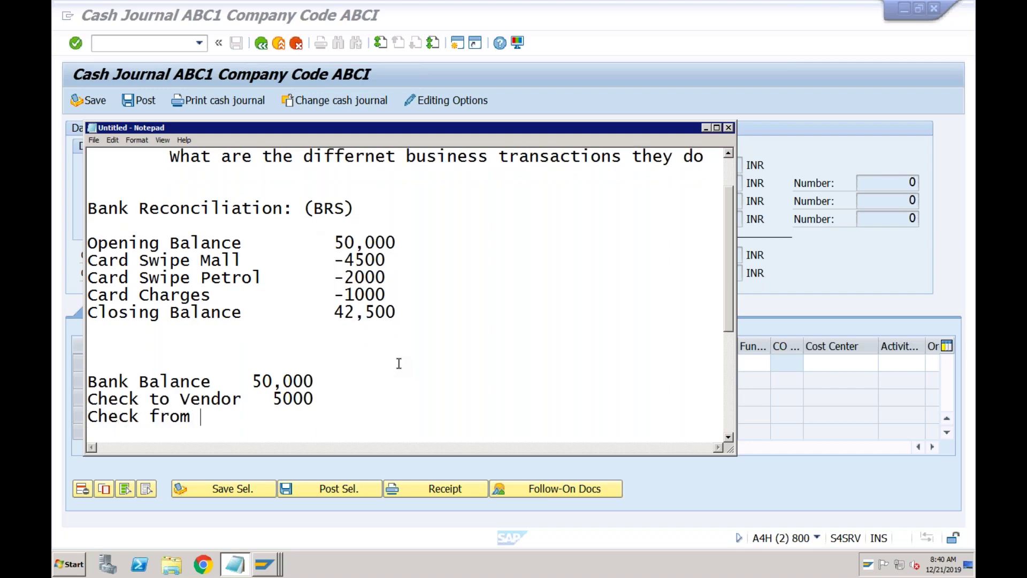
key("Tab")
key("Tab")
key("BackSpace")
type("10,000")
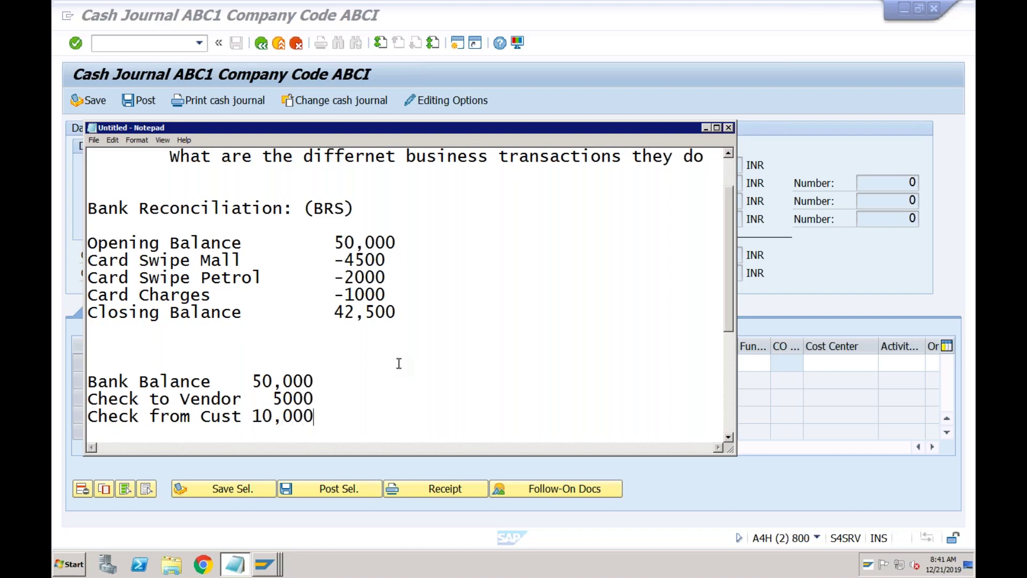
key("Return")
key("Return")
key("Return")
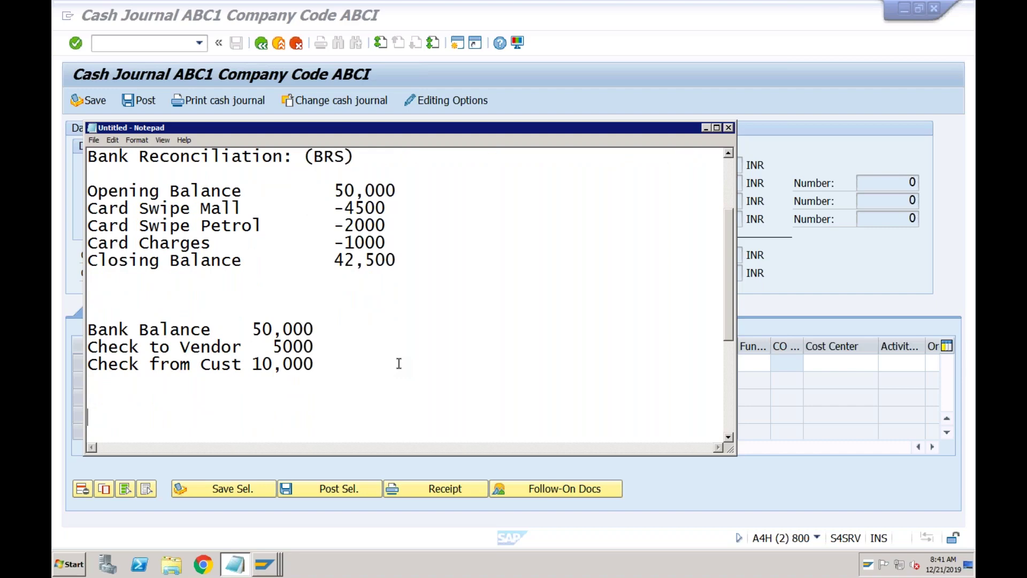
left_click(274, 344)
type("-")
key("Return")
key("Return")
- Rename the first line 'OpBank Balance' and add 'Cl Balance' of 55,000
left_click(88, 330)
type("Op")
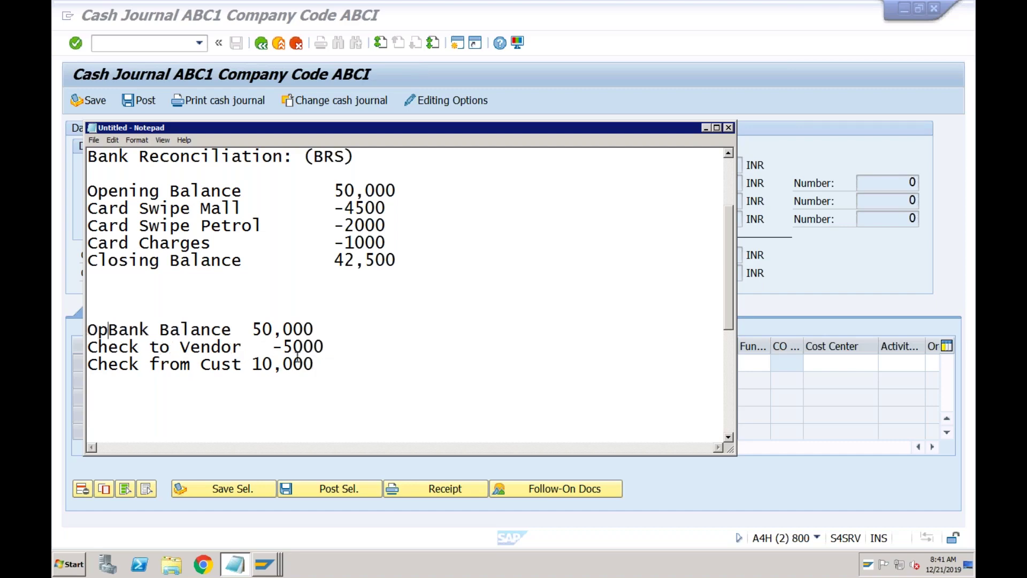
key("Return")
key("Return")
type("Cl Balance")
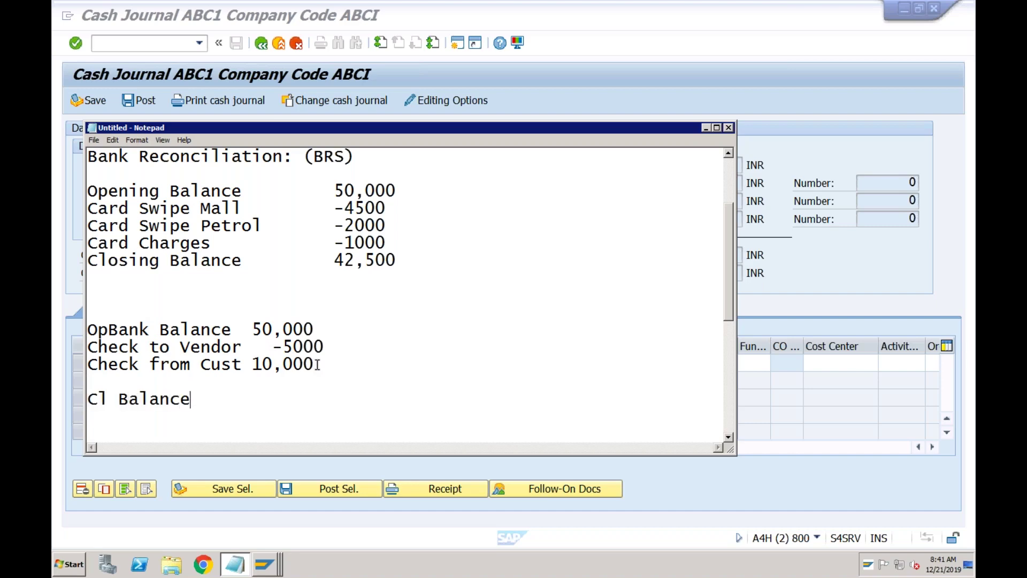
key("Tab")
type("55000")
key("Left")
key("Left")
key("Left")
type(",")
left_click(256, 326)
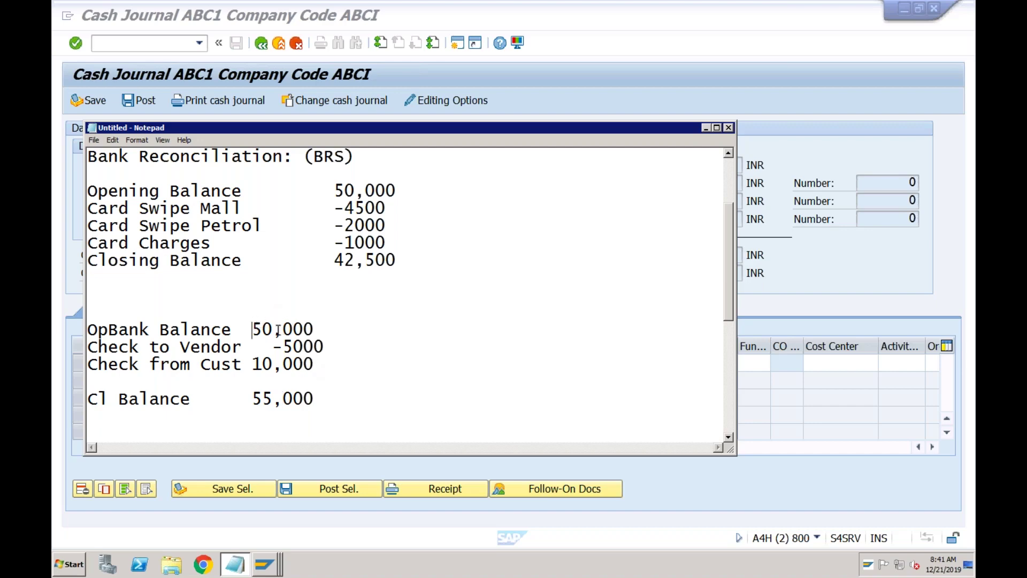
left_click(241, 349)
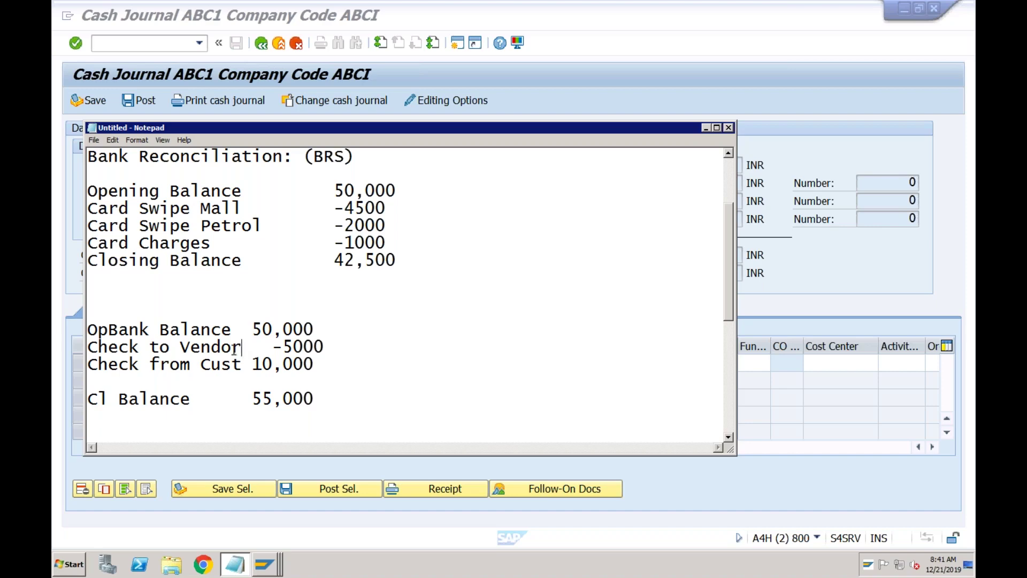
left_click(283, 348)
left_click(272, 399)
left_click(222, 367)
left_click(282, 364)
left_click(273, 395)
key("BackSpace")
type("0")
left_click_drag(91, 349, 324, 360)
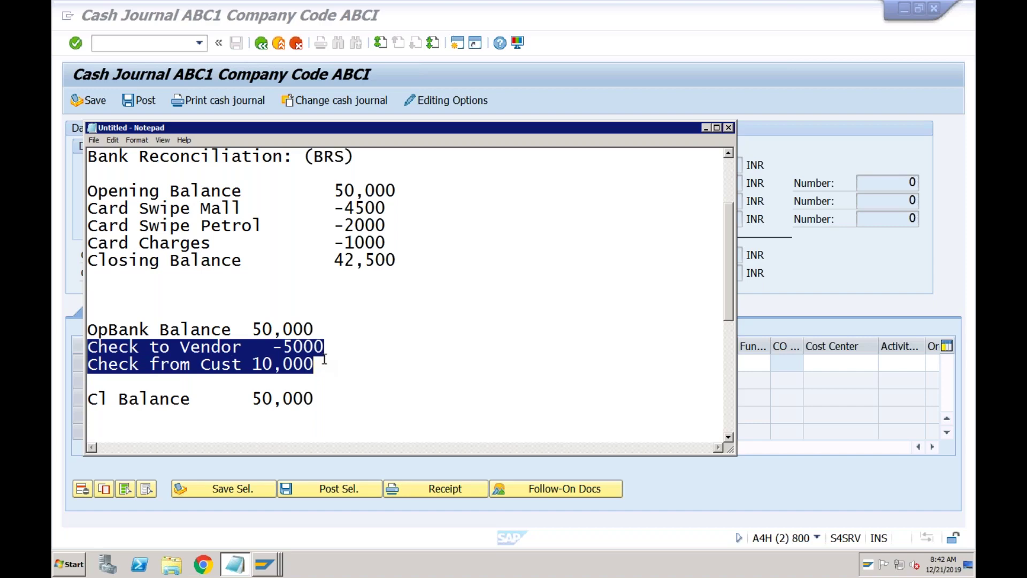
left_click(334, 363)
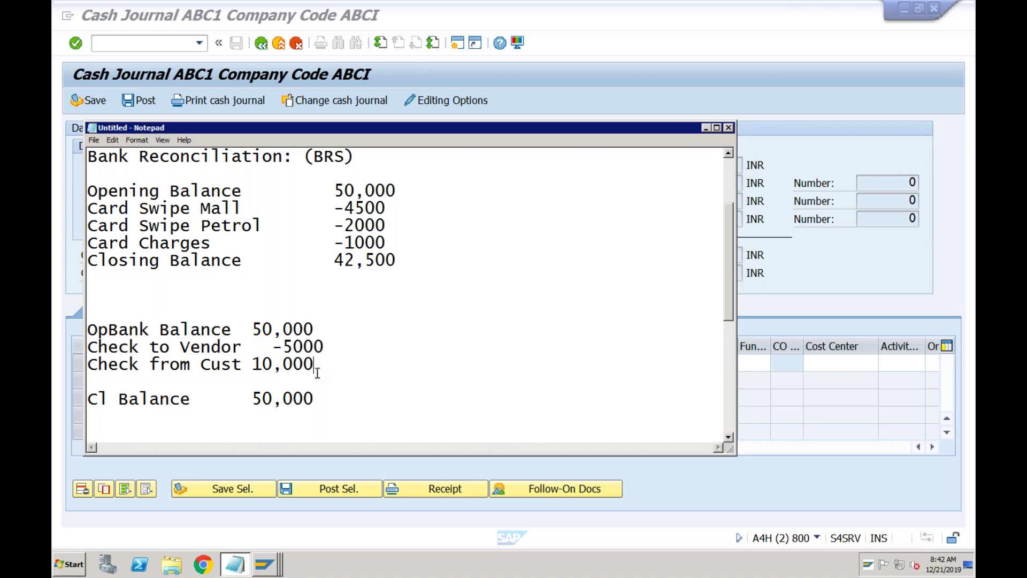
left_click_drag(316, 364, 92, 348)
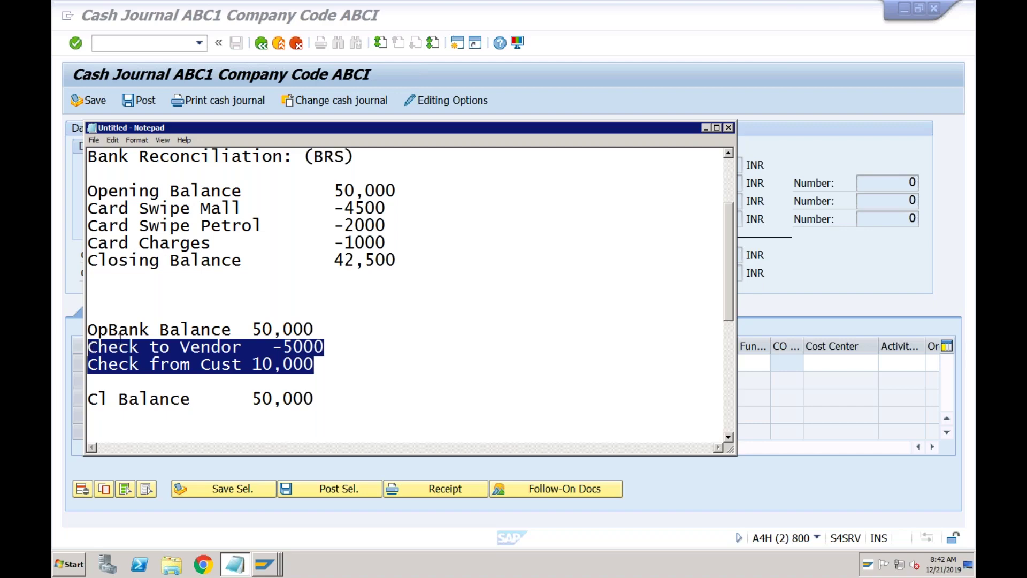
left_click(315, 399)
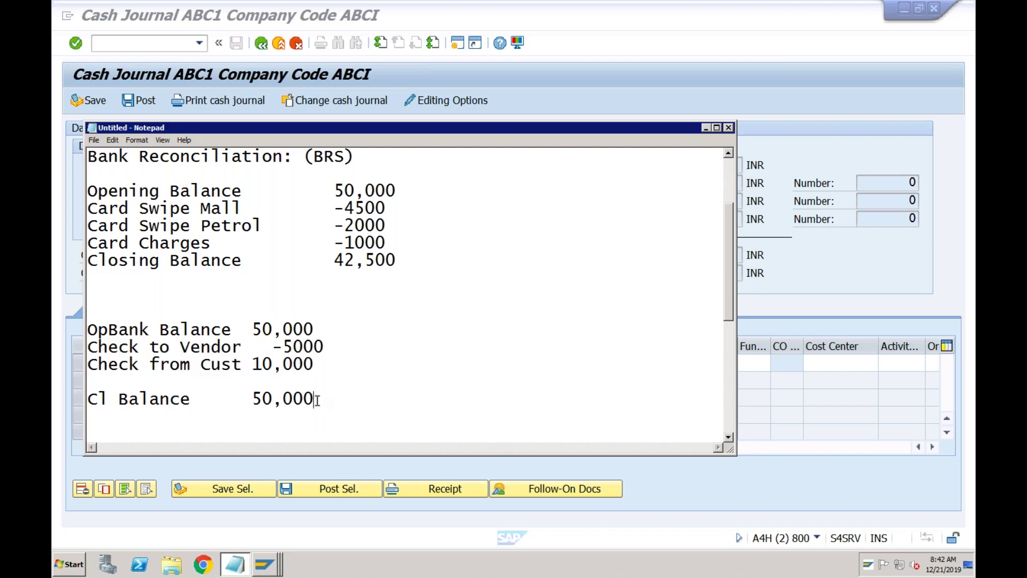
- Add the note line '3 Bank Accounts' below the bank example
key("Return")
key("Return")
key("Return")
key("Return")
key("Return")
key("Return")
key("Return")
key("Return")
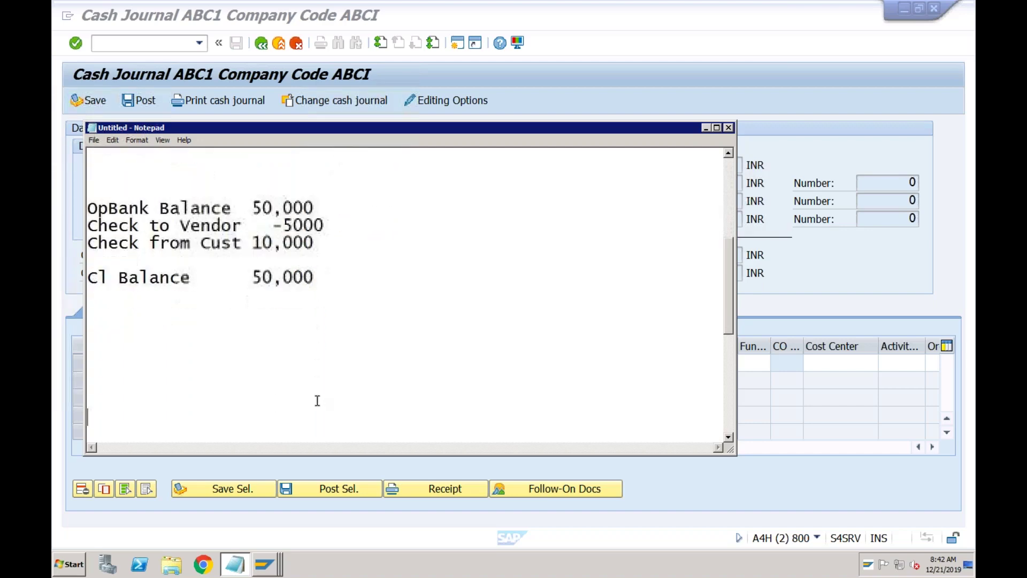
key("Up")
key("Up")
key("Up")
key("Up")
key("Up")
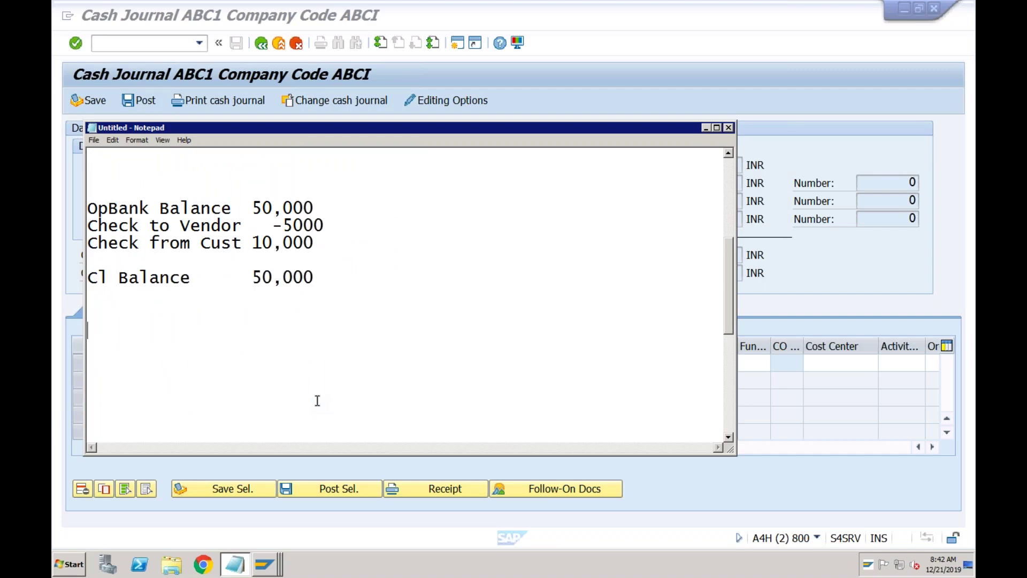
type("3 Bank Accou")
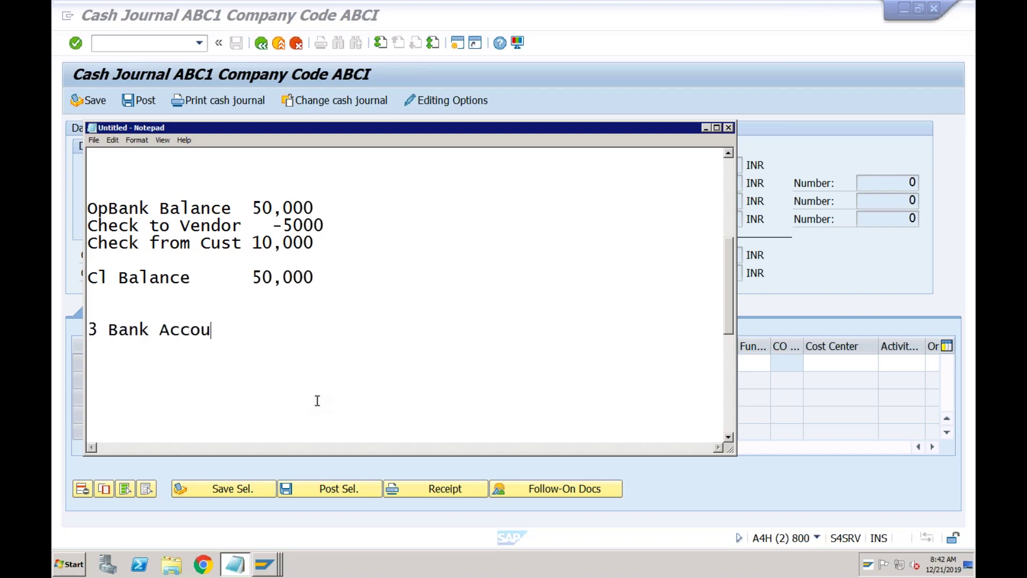
type("nts")
- In SAP, run /nfs00, expand Assets and select account 2000 Bank
left_click(270, 563)
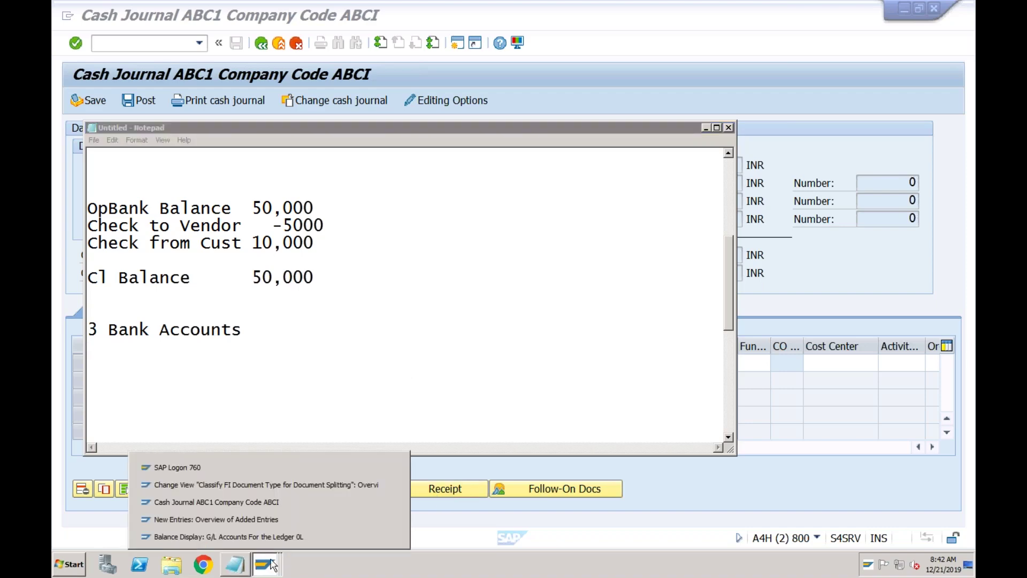
left_click(275, 489)
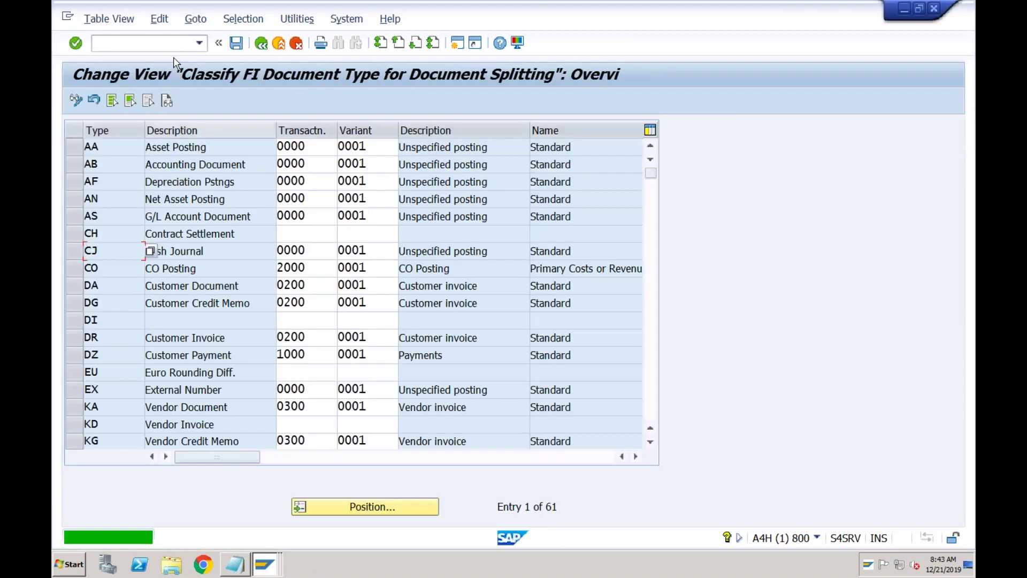
left_click(173, 47)
type("/nfs00")
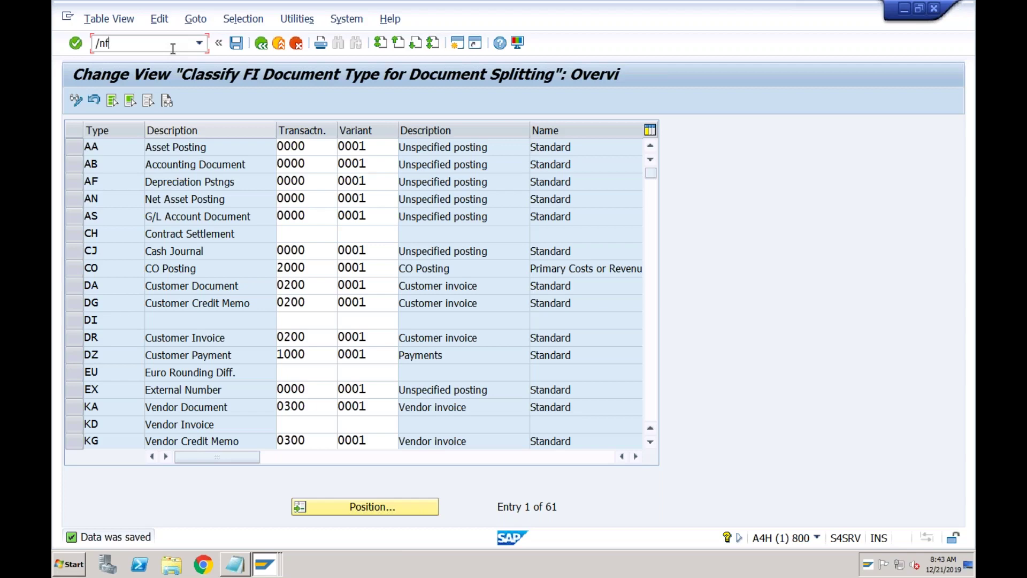
key("Return")
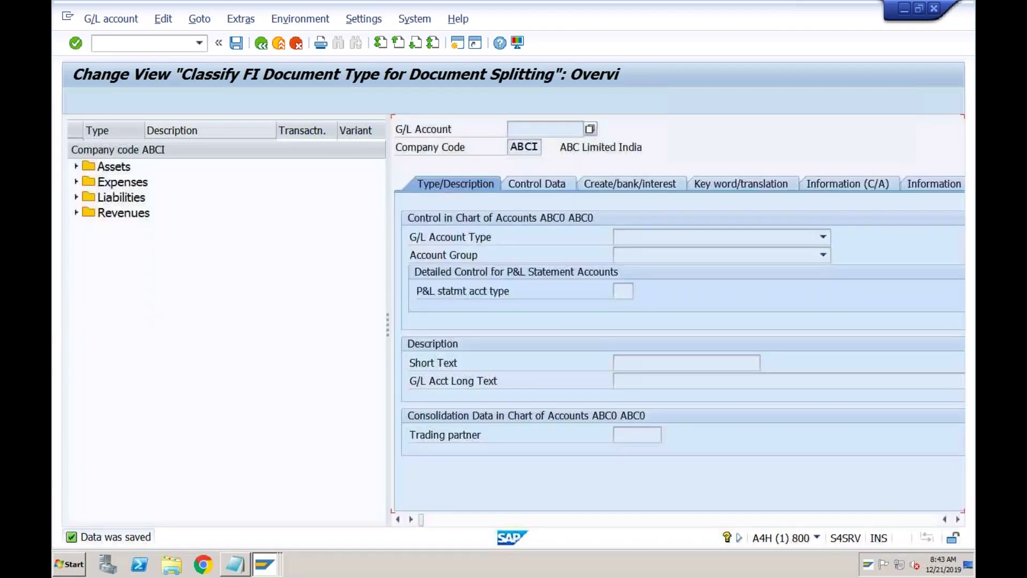
left_click(76, 167)
left_click(147, 186)
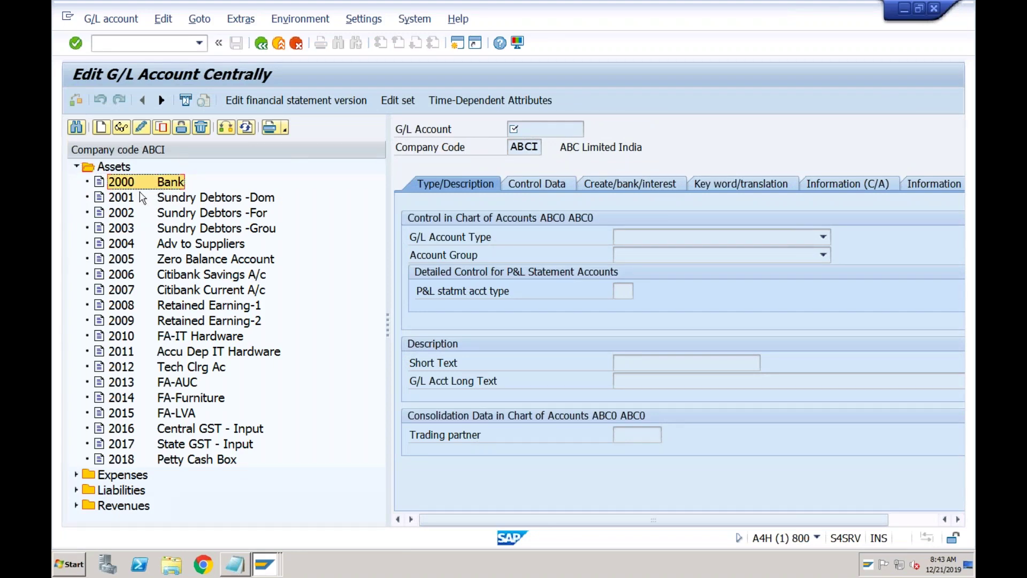
left_click(237, 565)
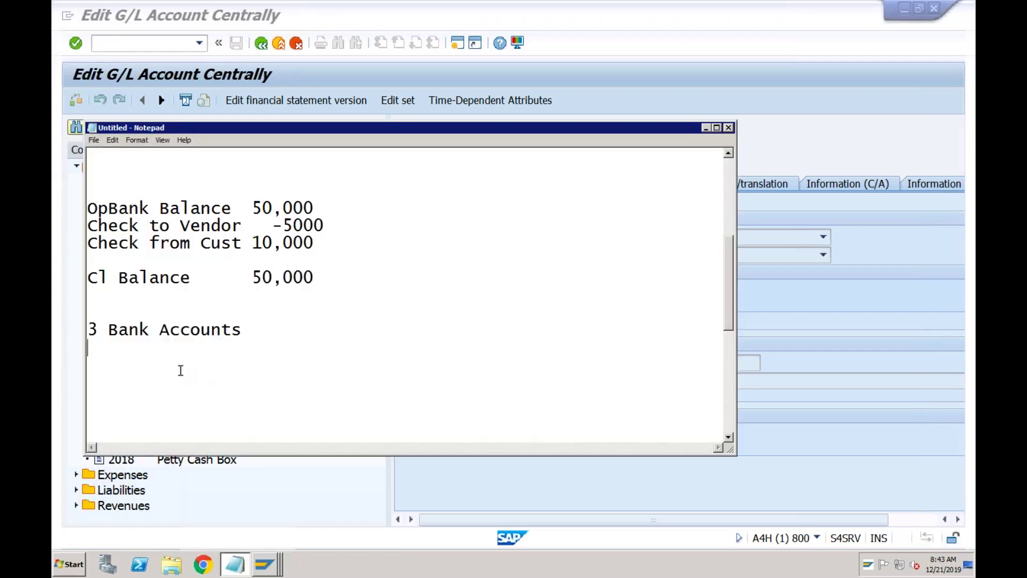
- Type the numbered lines 1. Main Bank Account, 2. Incoming Bank, 3. Outgoing Bank
key("Return")
type("1. Main Bank")
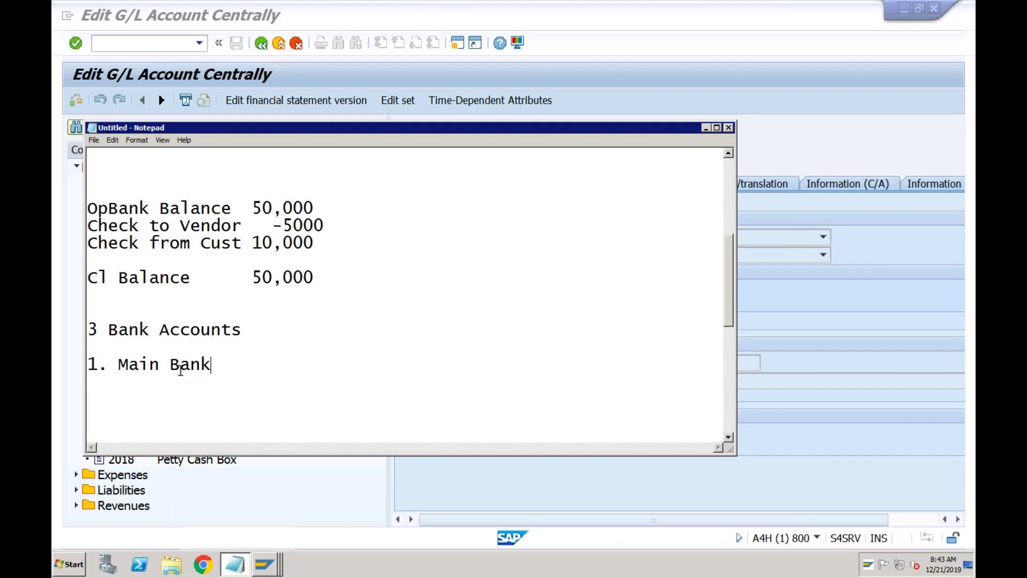
type(" Account")
key("Return")
type("2.")
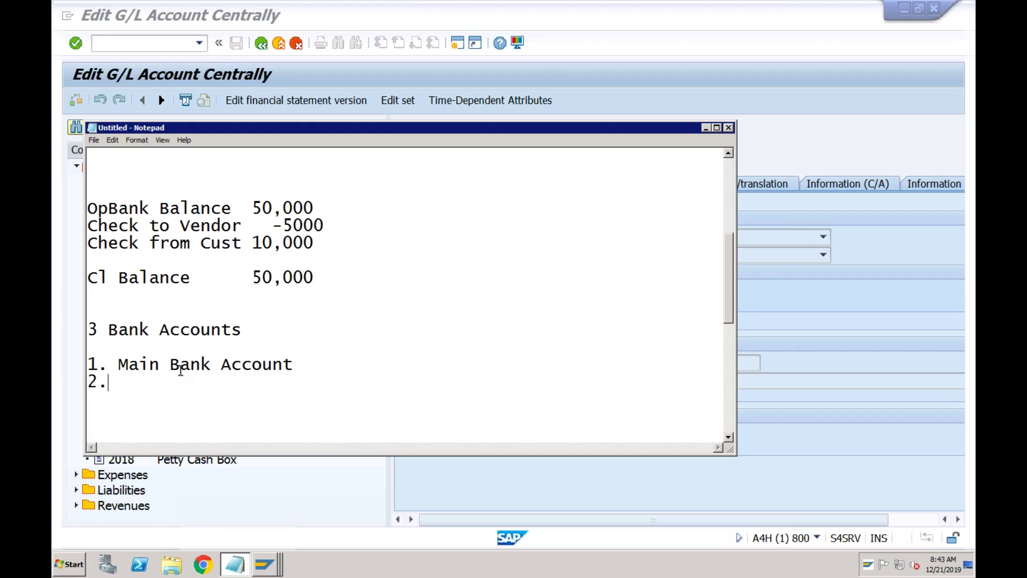
type(" Incmon")
key("BackSpace")
type("i")
key("BackSpace")
key("BackSpace")
key("BackSpace")
type("oming Bank")
key("Return")
type("3. ")
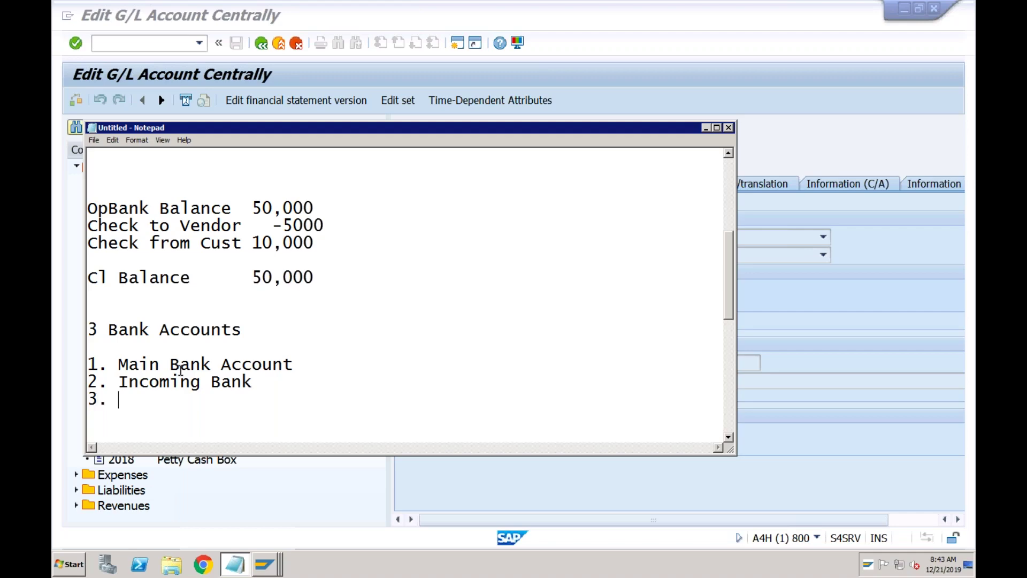
type("Outgoin")
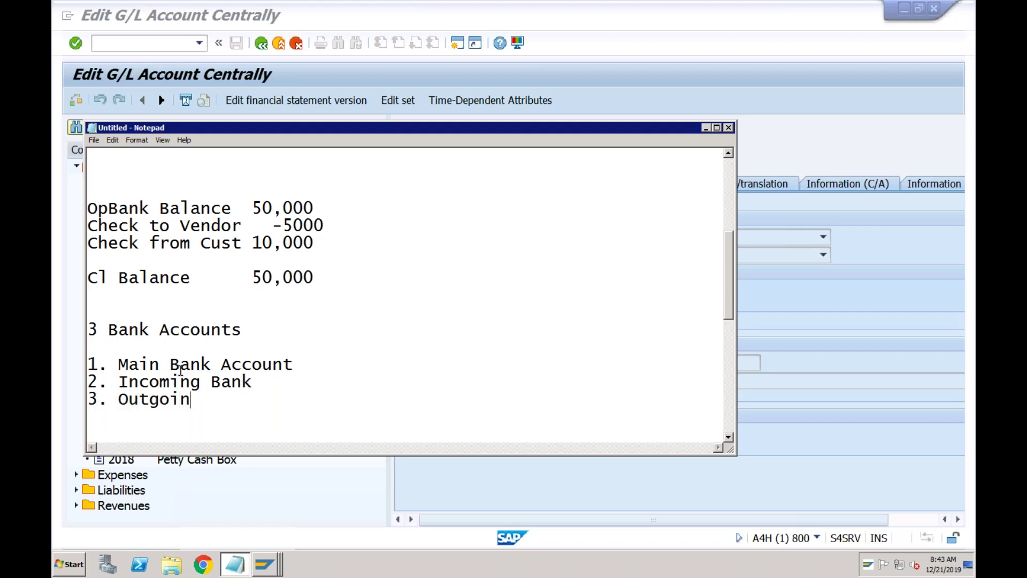
type("g Bank")
- Highlight the Main Bank Account and Outgoing Bank entries while explaining them
left_click(298, 366)
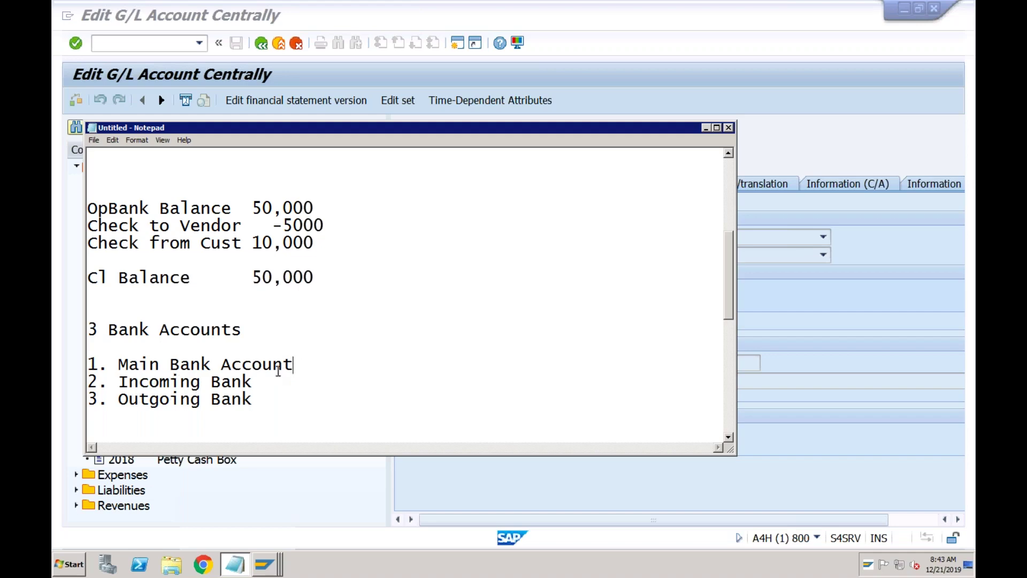
left_click_drag(293, 365, 118, 366)
left_click(254, 384)
left_click(255, 399)
left_click_drag(259, 399, 129, 399)
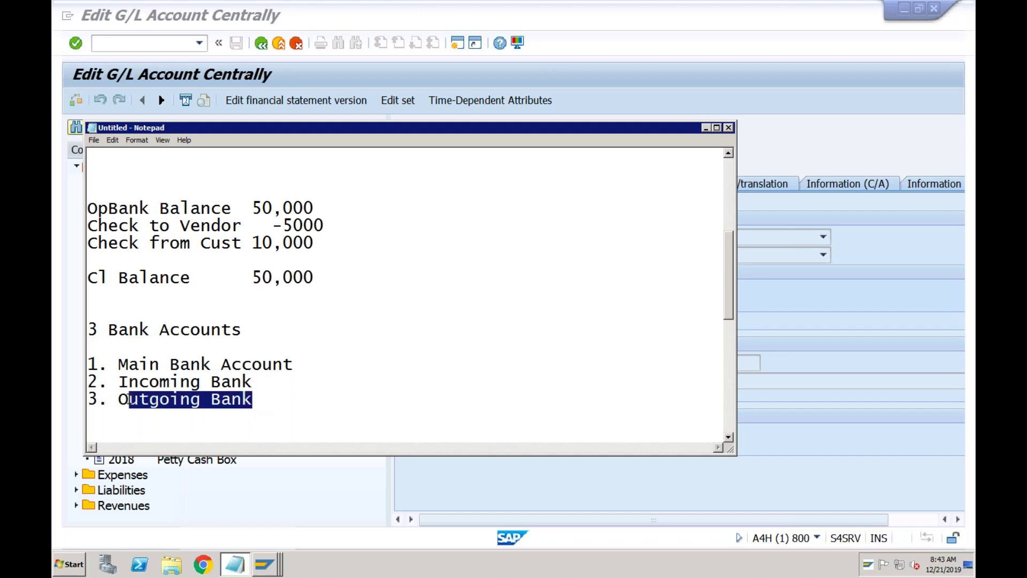
- Add the heading 'Receipt of 10,000 from Customer' with indented 'Incoming Bank Dr' and 'Cust Cr' lines
left_click(270, 405)
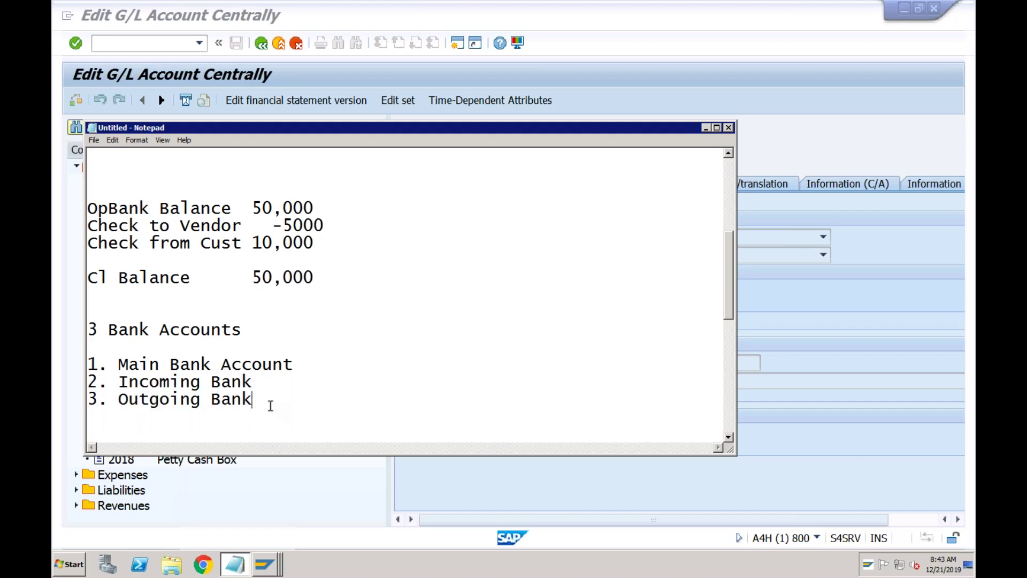
key("Return")
key("Return")
key("Return")
key("Return")
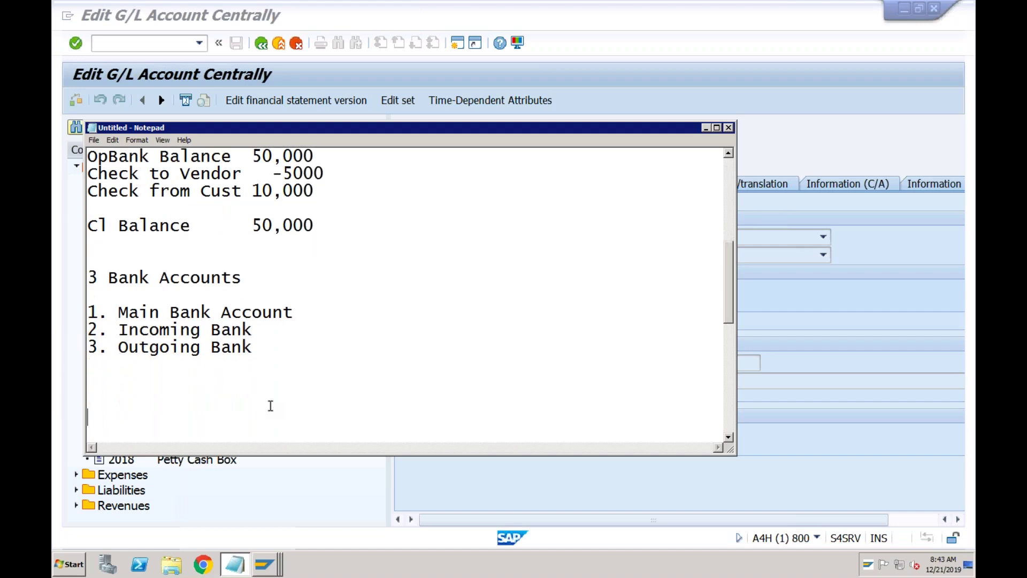
type("Receipt of ")
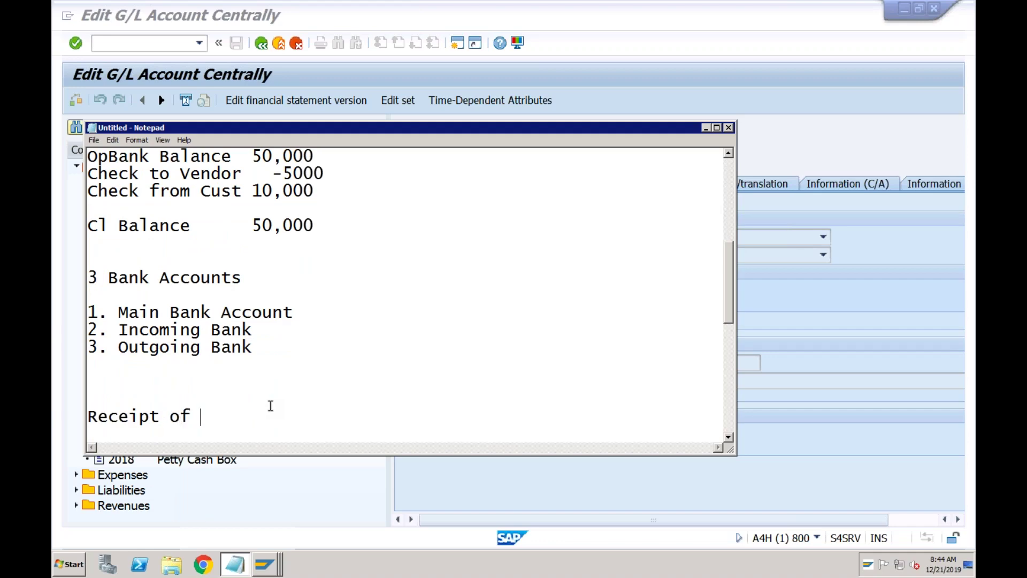
type("10,000 from ")
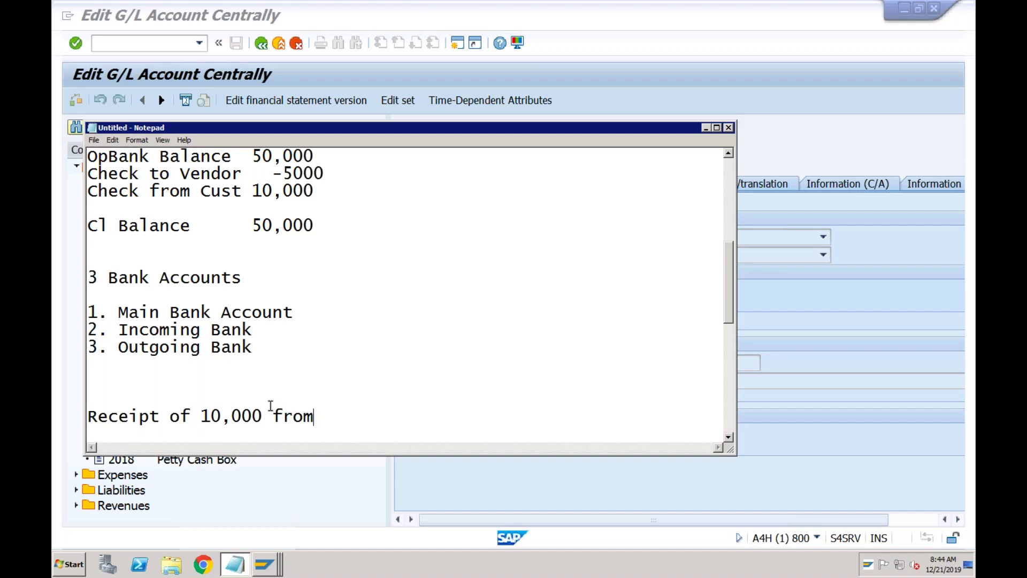
type("Customer")
key("Return")
key("Return")
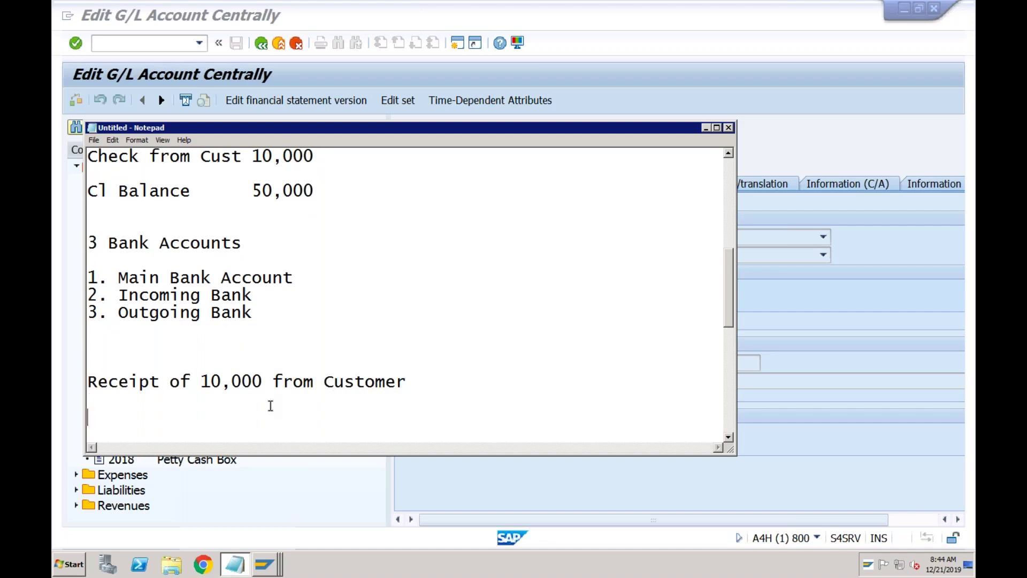
key("Tab")
type("Incoming Bank Dr")
key("Return")
key("Tab")
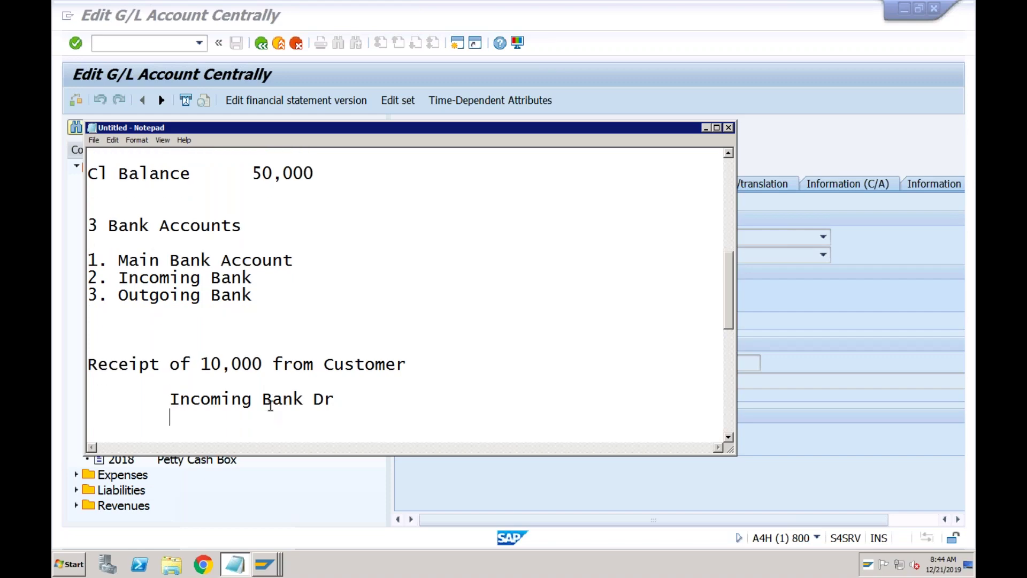
type("Cust")
key("Tab")
type("Cr")
- Enter 10,000 on both entry lines, then add the heading 'Payment of 5000 to vendor'
left_click(345, 404)
key("Tab")
type("10,000")
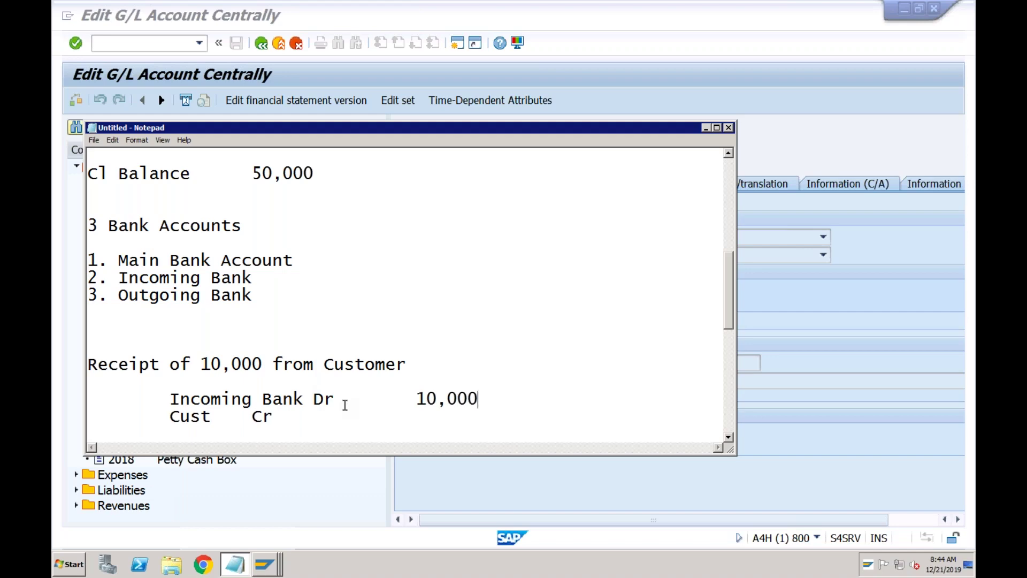
left_click(285, 417)
key("Tab")
key("Tab")
type("10,000")
key("Return")
key("Return")
key("Return")
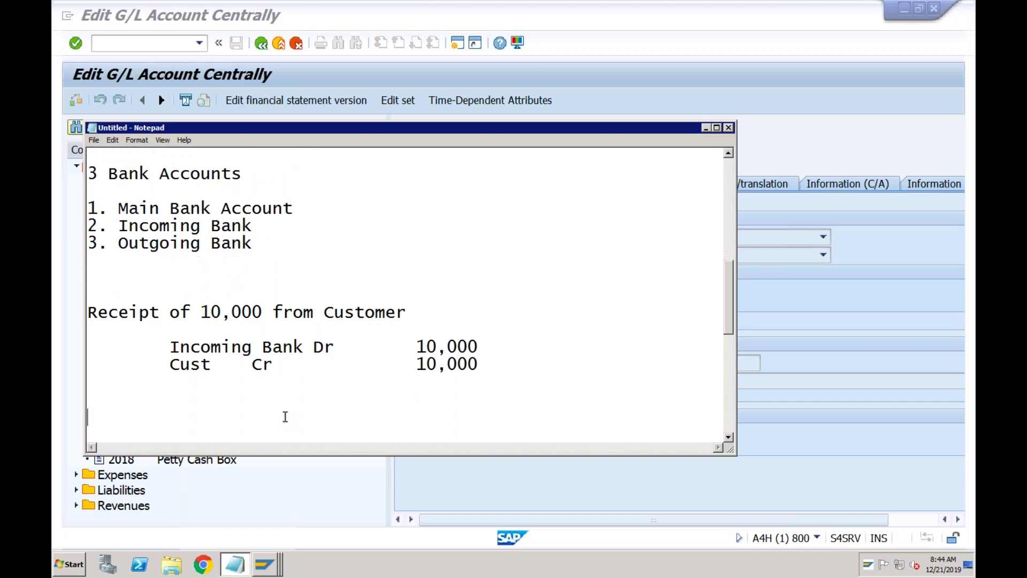
type("Payment of 5")
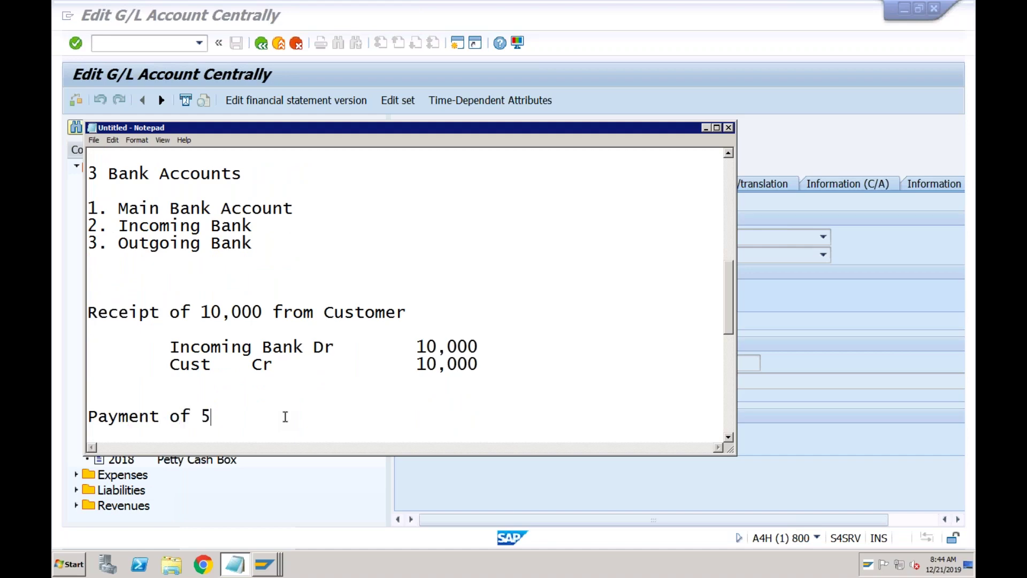
type("000 to vendor")
- Write the tab-aligned vendor entry: Vendor Dr 5000 and Outgoing Bank 5000
key("Return")
key("Tab")
type("Vendor ")
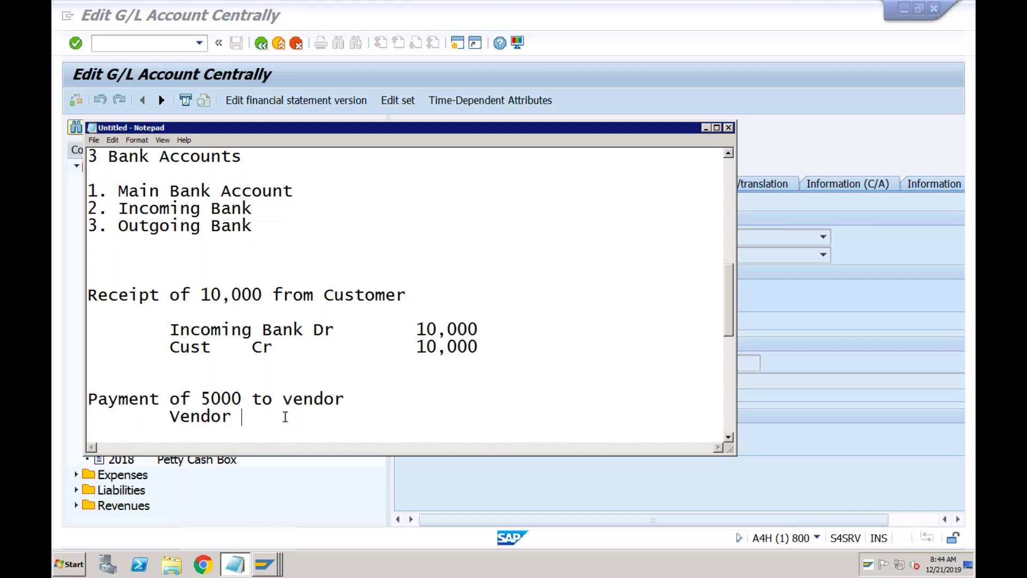
type("Dr")
key("Tab")
type("5000")
key("Return")
key("Tab")
type("Outgoing Bank")
key("Tab")
type("5000")
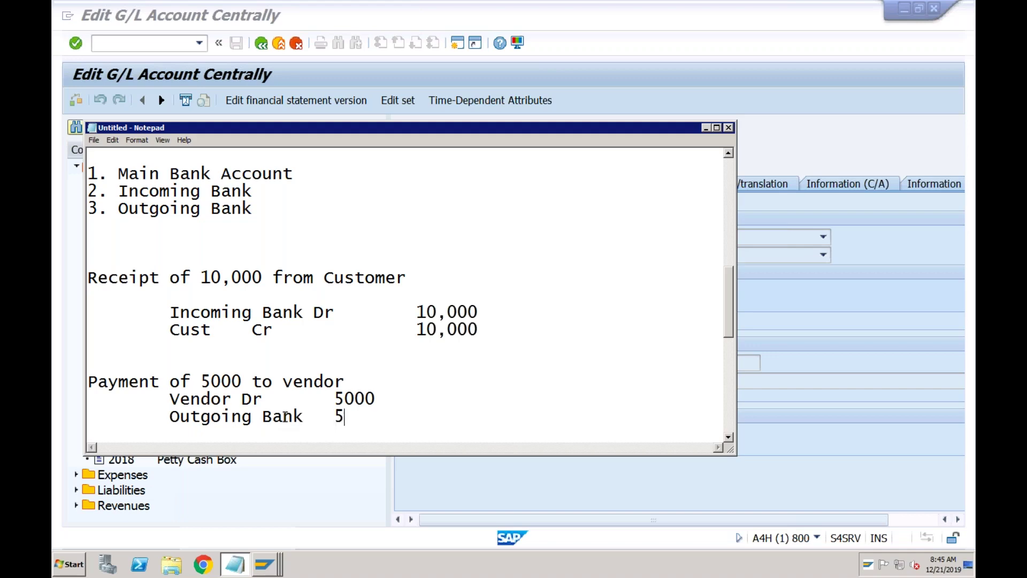
- Above the receipt, add 'Bank Balance was 50,000' and 'Main Bank Account 50,000' lines
left_click(102, 251)
type("Bank Balance was ")
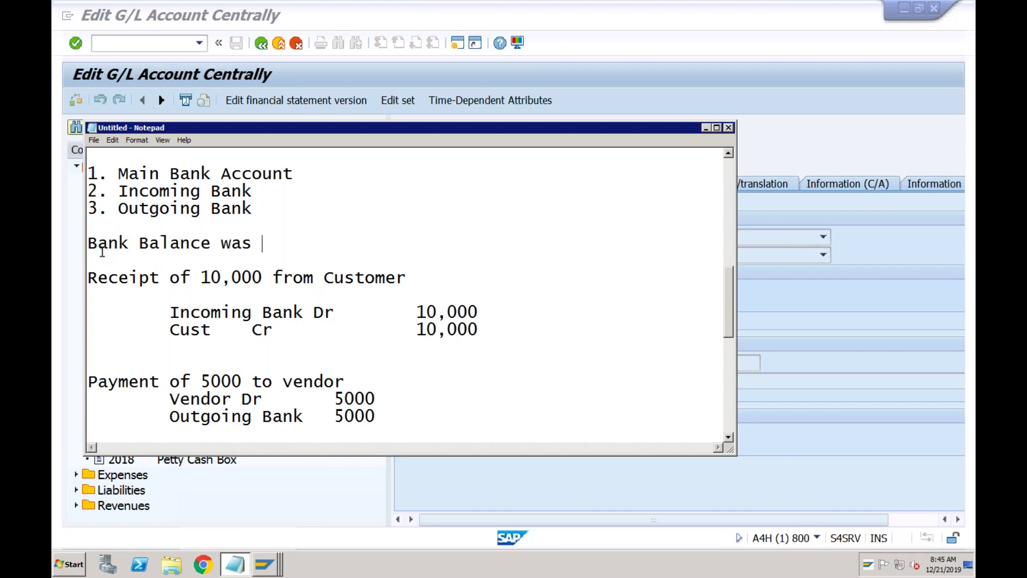
type("50000")
key("Left")
key("Left")
key("Left")
type(",")
key("Right")
key("Right")
key("Right")
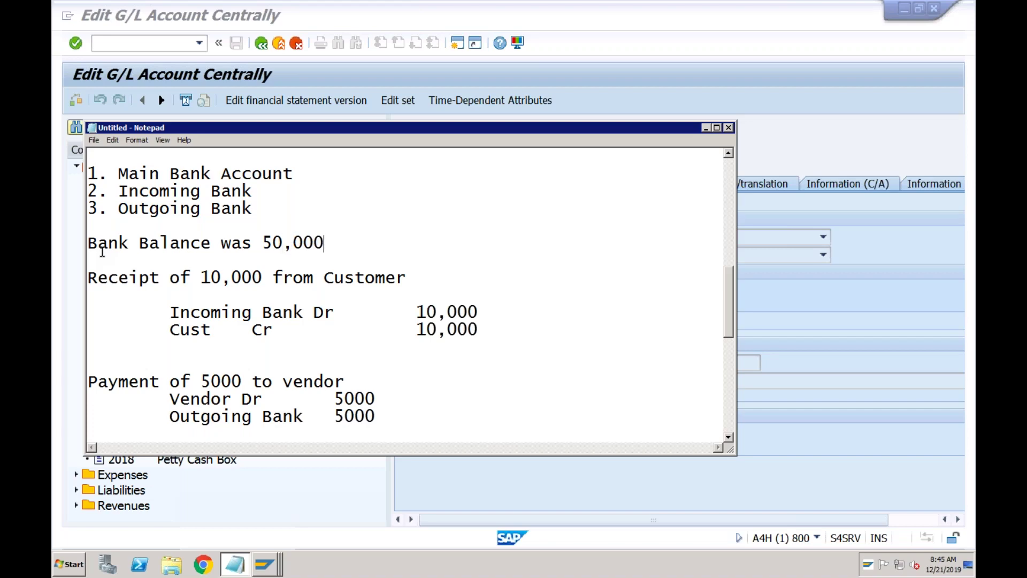
key("Return")
type("Ma")
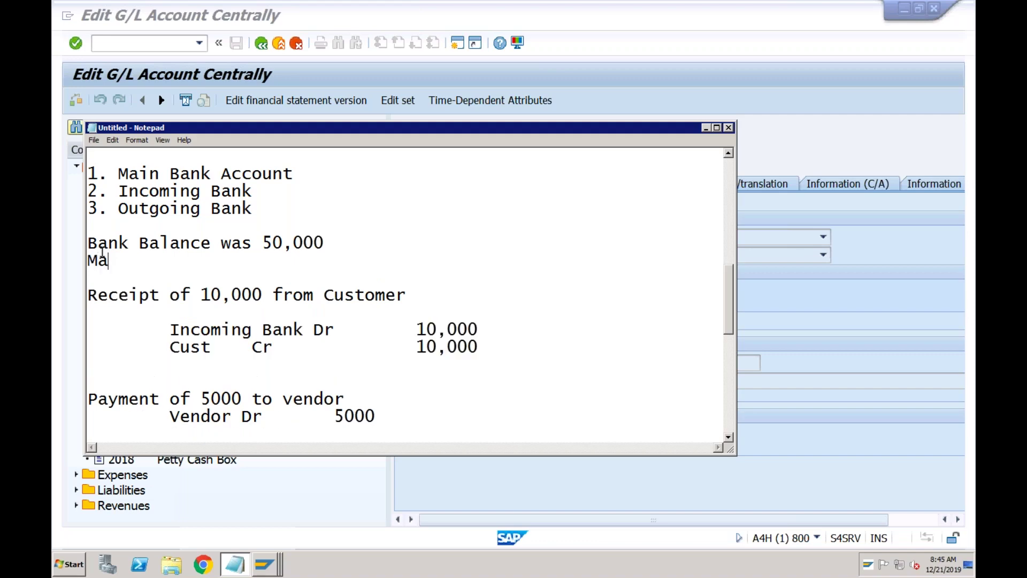
type("in Bank Account")
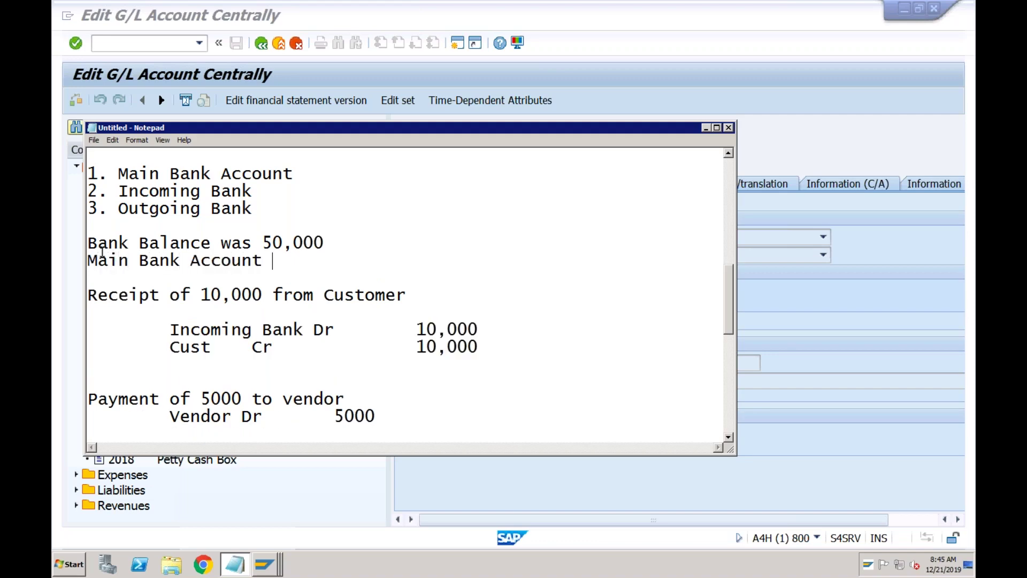
type(" 50,000")
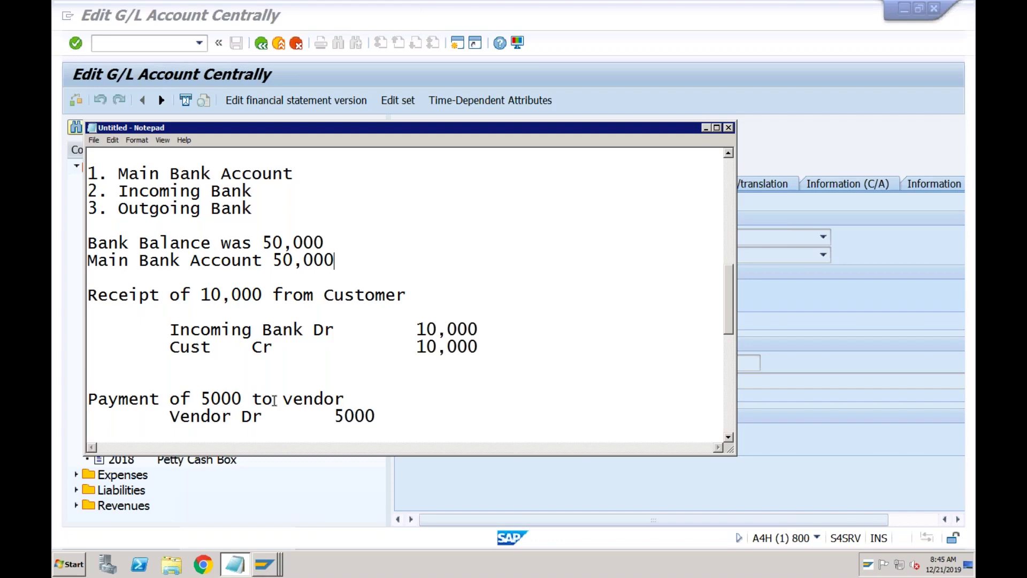
- Maximize Notepad and highlight the receipt, payment and Main Bank Account 50,000 lines
double_click(523, 129)
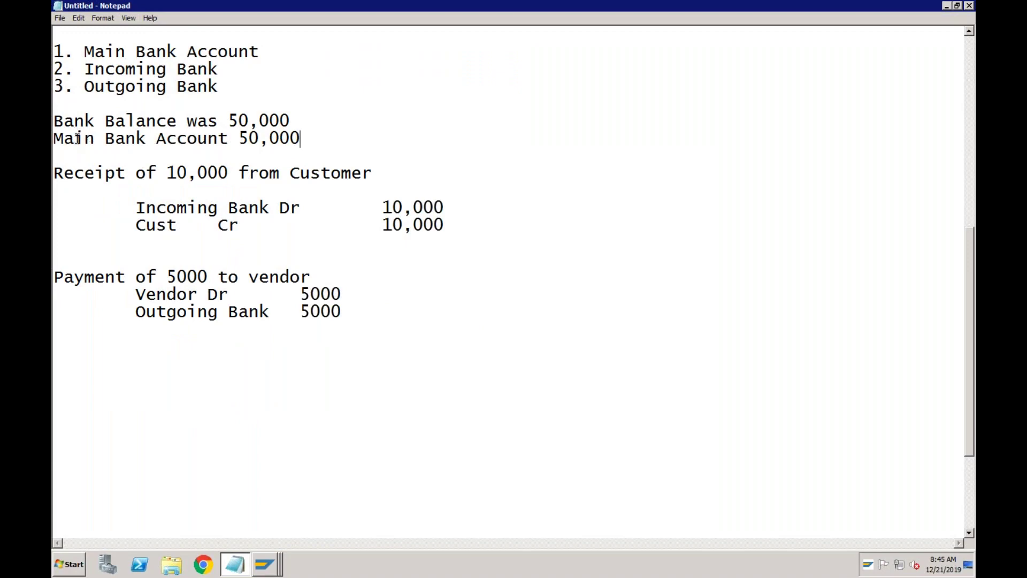
left_click(270, 140)
left_click_drag(56, 172, 344, 324)
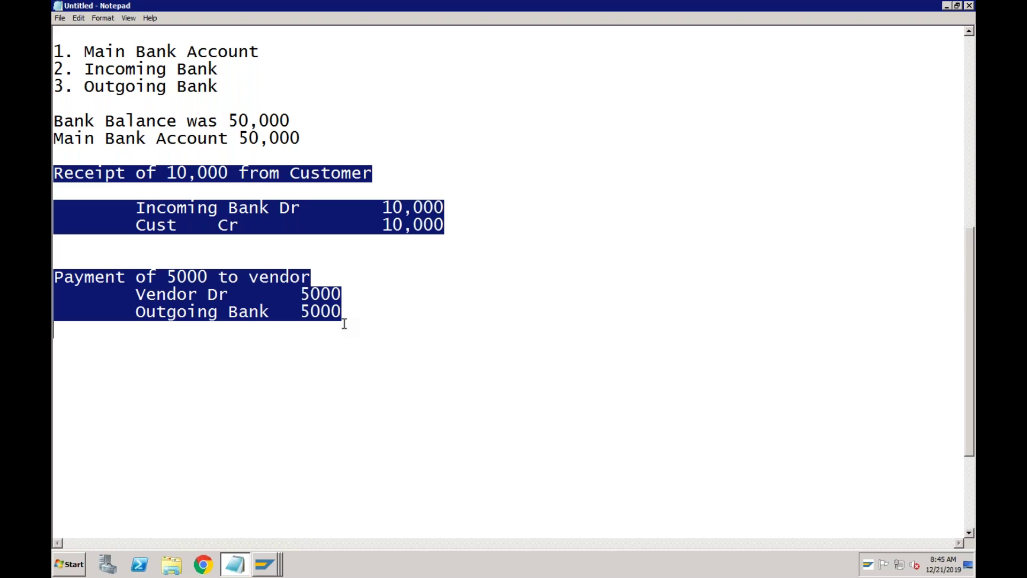
left_click(304, 137)
left_click_drag(302, 138, 340, 312)
left_click(300, 139)
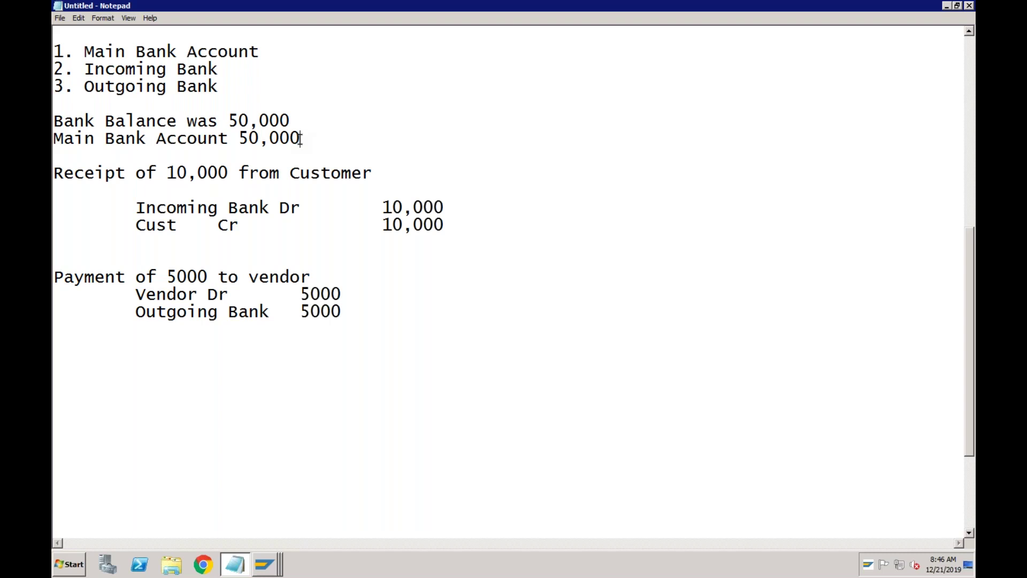
- Highlight the entries and 50,000 balance while explaining, then add a blank line below the vendor payment
left_click(209, 138)
left_click_drag(54, 173, 146, 226)
left_click_drag(222, 279, 346, 320)
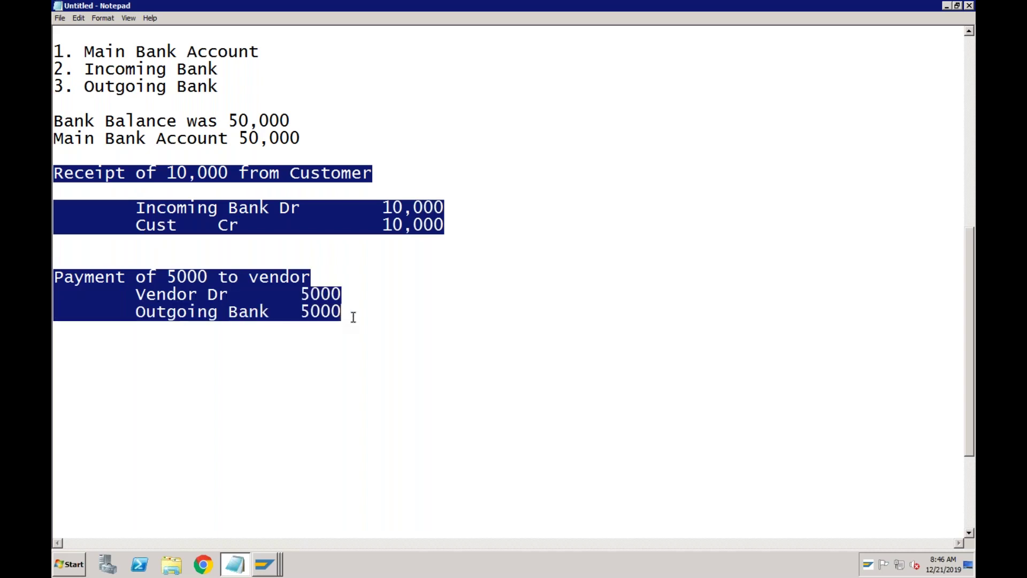
left_click(348, 318)
left_click_drag(348, 319, 71, 161)
left_click_drag(238, 138, 303, 143)
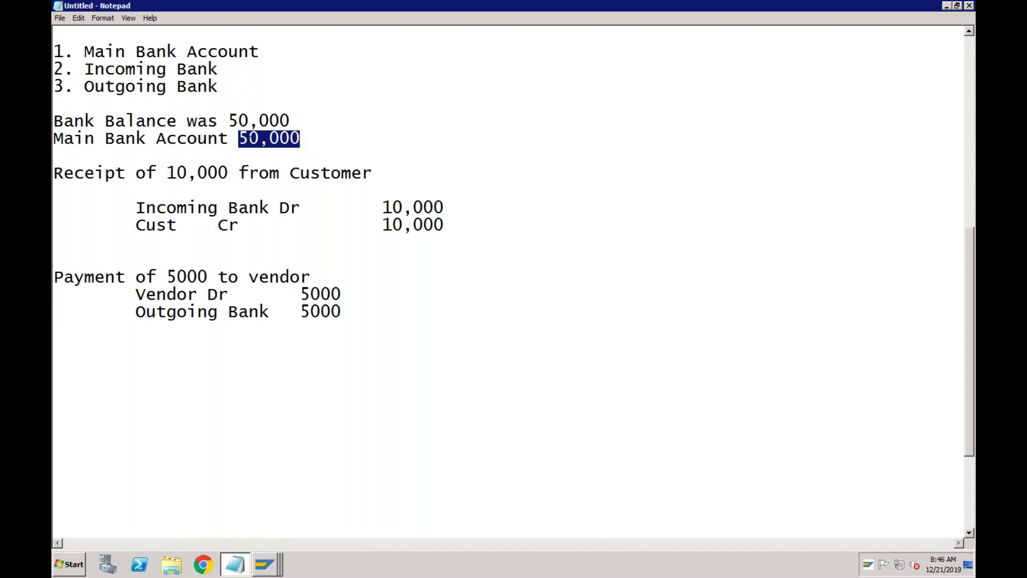
left_click(240, 138)
left_click(229, 206)
left_click(238, 308)
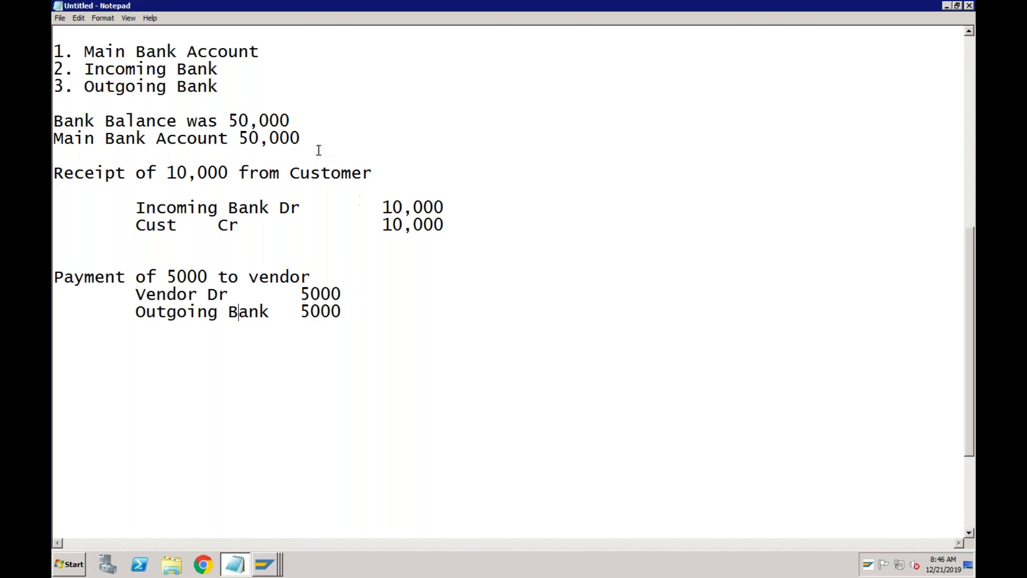
left_click_drag(309, 140, 54, 139)
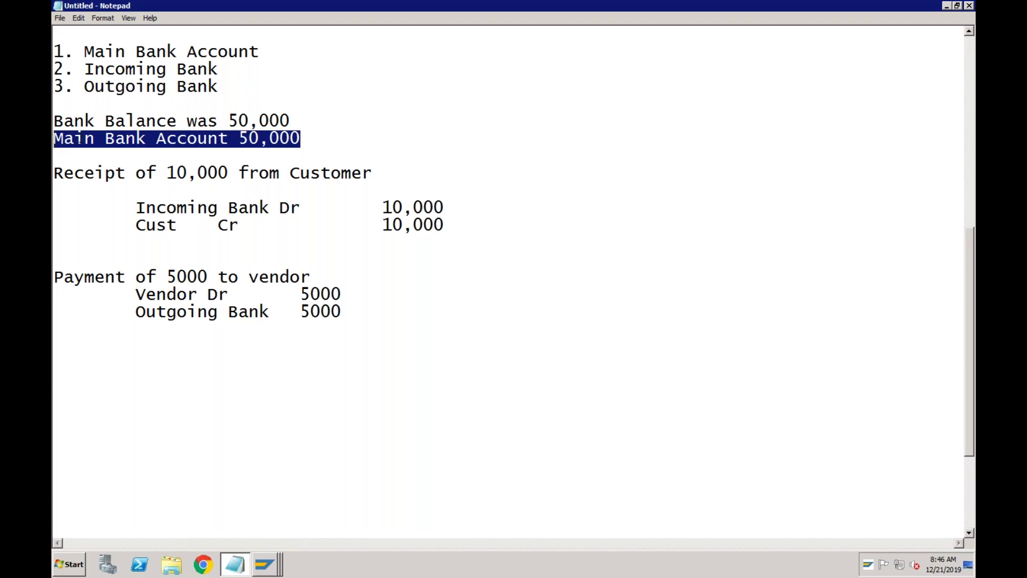
left_click(79, 140)
left_click_drag(54, 140, 305, 139)
left_click(303, 122)
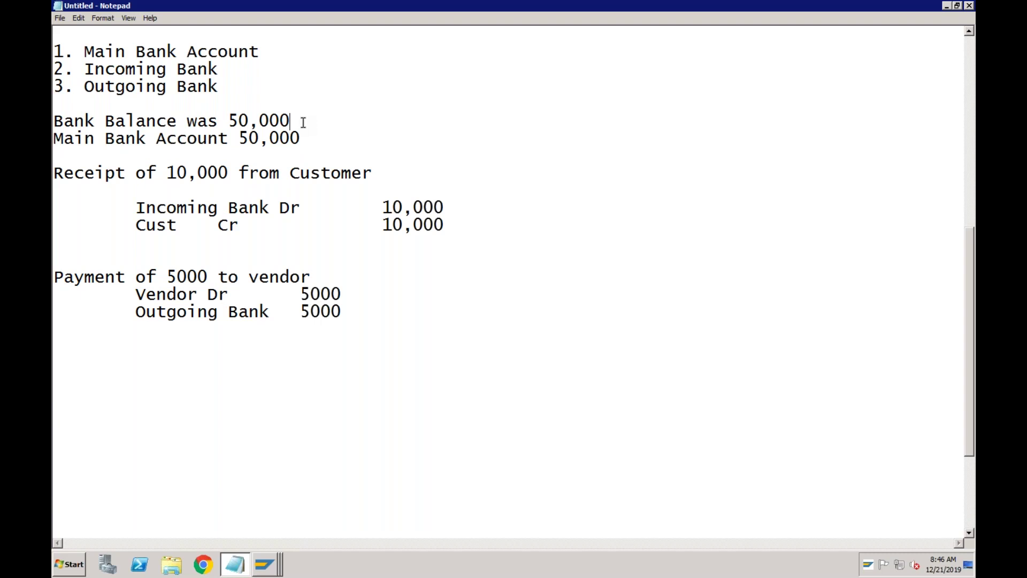
left_click(352, 314)
key("Return")
key("Return")
key("Return")
- Type '10,000 has been received' and below it 'Main Bank Account 10000', then indent a new line
left_click(342, 173)
left_click(103, 375)
type("10,000")
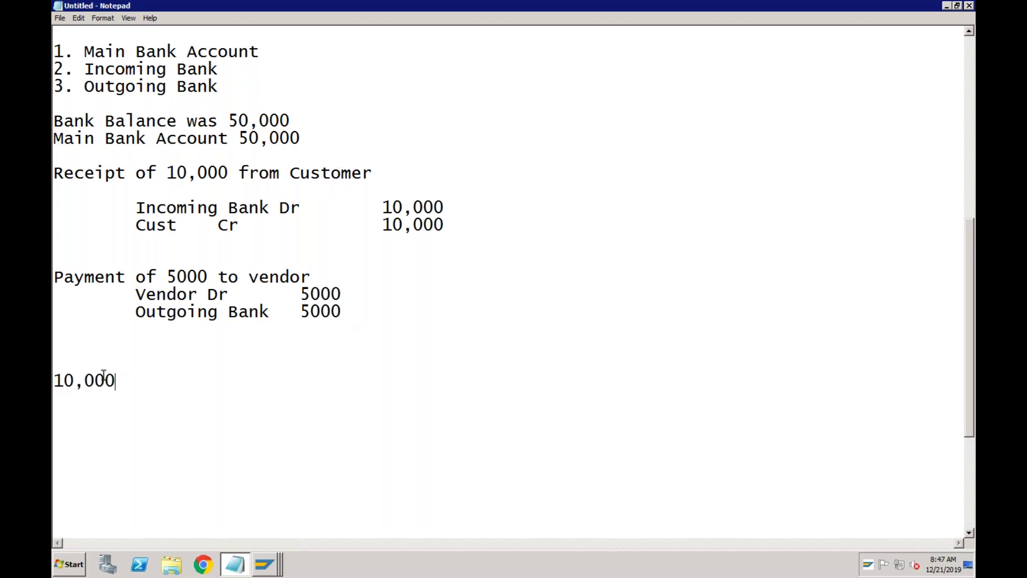
type(" has been received")
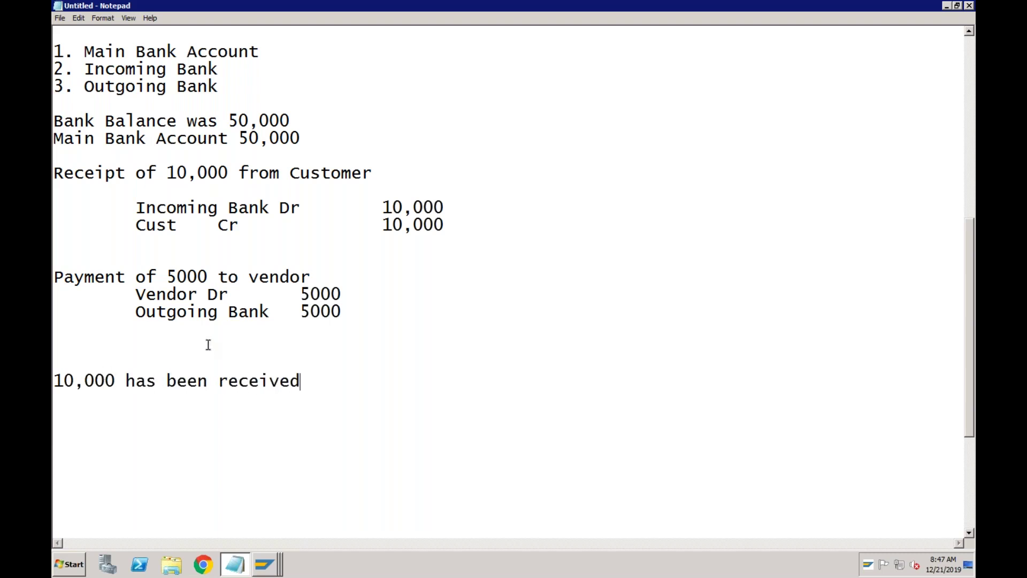
left_click(228, 311)
left_click(269, 276)
left_click(302, 380)
key("Return")
key("Return")
type("Main ")
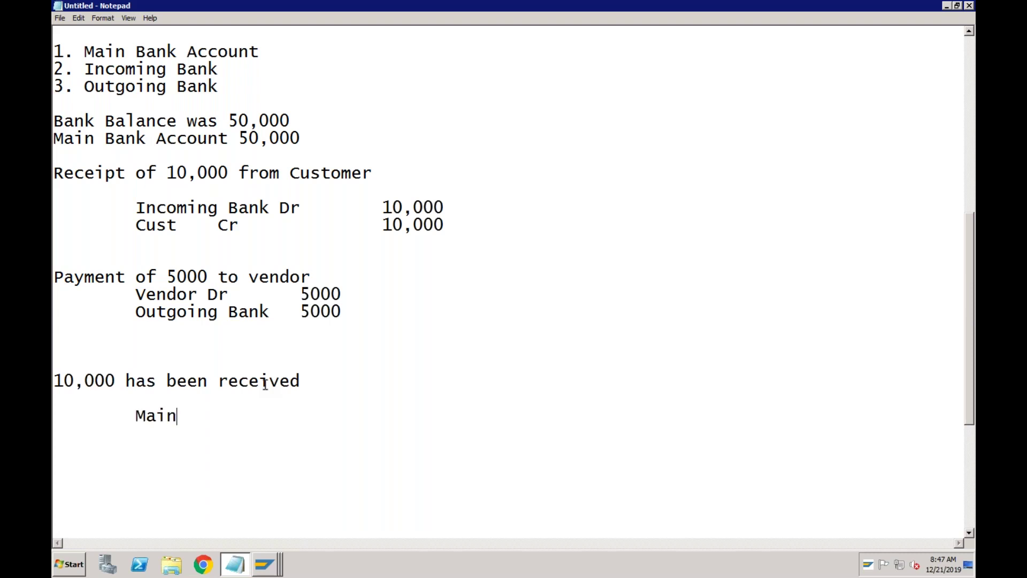
type("Bank Account\t")
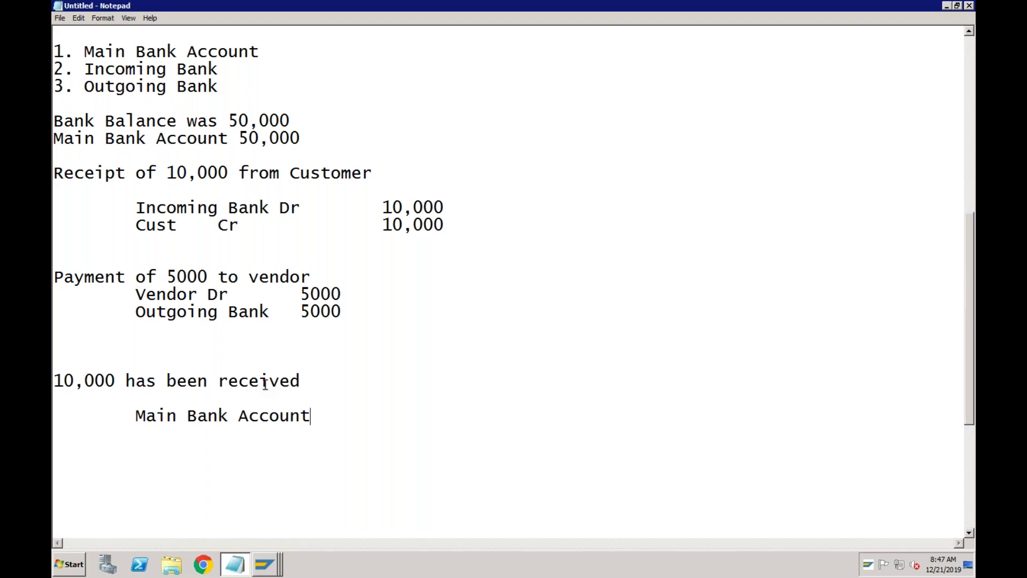
type("10000")
key("Return")
key("Tab")
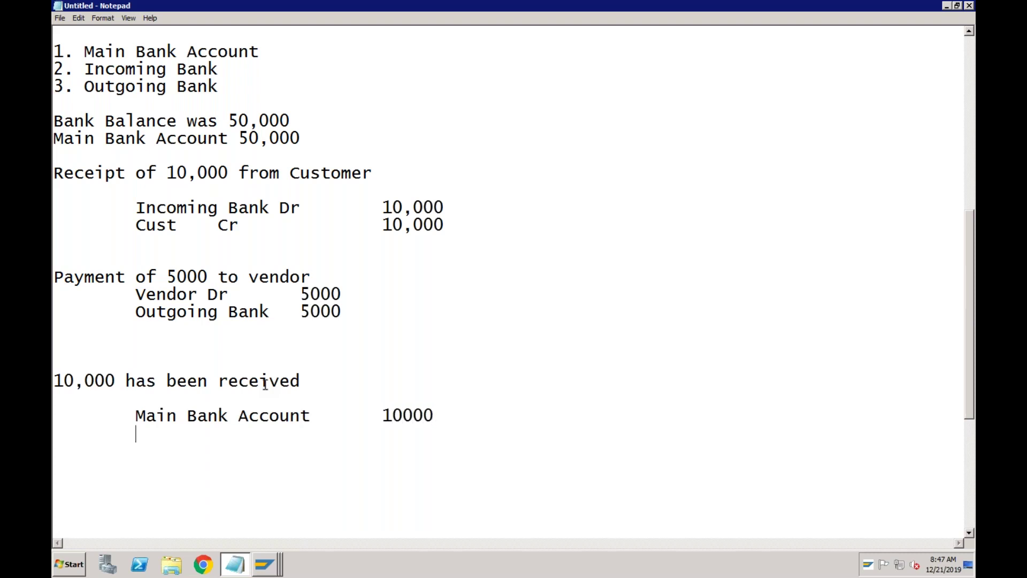
- Copy the Incoming Bank Dr 10,000 line onto the new line and change Dr to Cr
left_click(136, 208)
left_click_drag(137, 207, 444, 207)
key("ctrl+c")
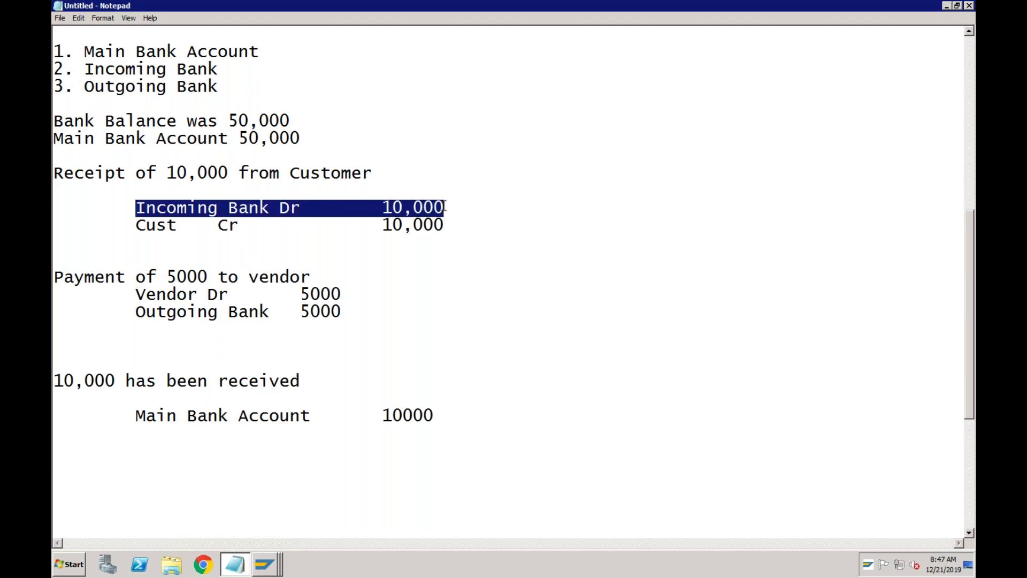
left_click(152, 442)
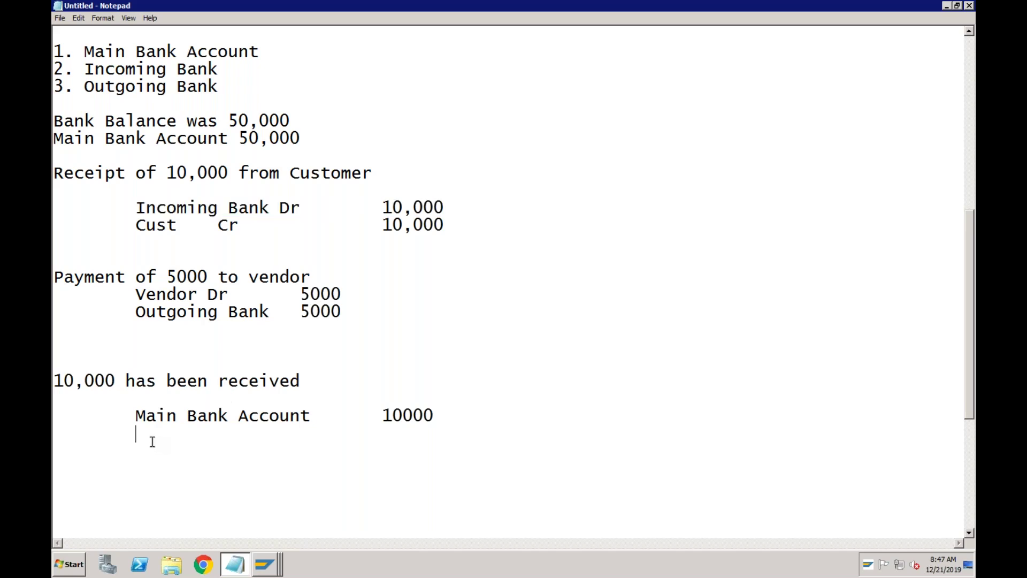
key("ctrl+v")
left_click(286, 434)
left_click_drag(286, 434, 300, 435)
type("Cr")
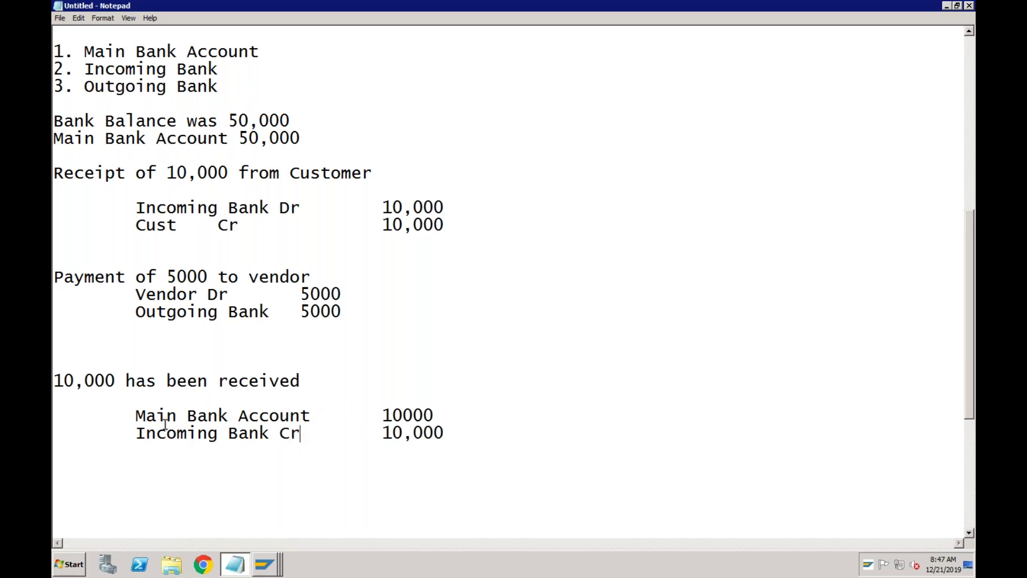
left_click(136, 208)
left_click(137, 433)
left_click(304, 381)
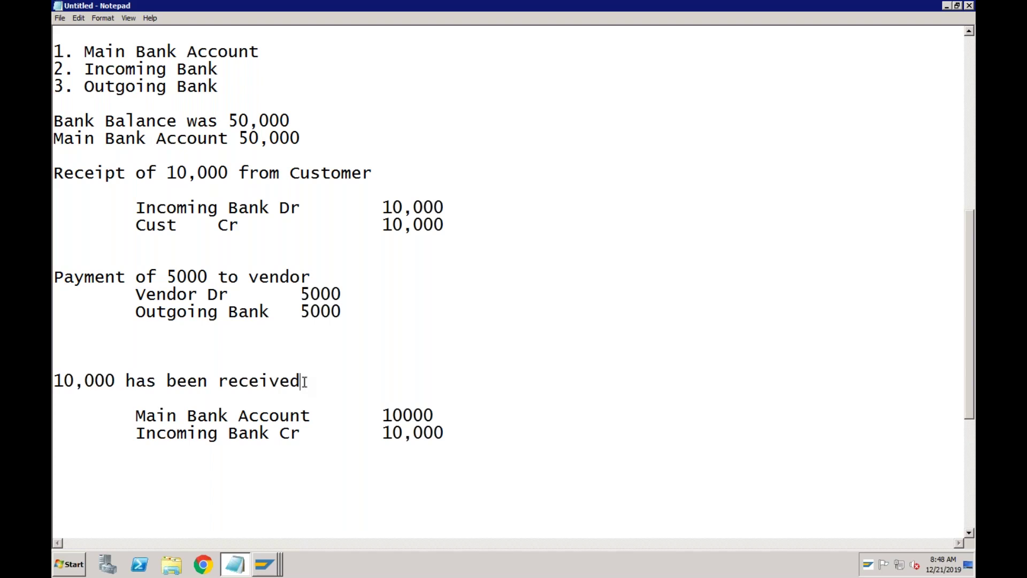
- Review the Main Bank Account and Incoming Bank Cr 10,000 notes, then return to Edit G/L Account Centrally
left_click(298, 123)
left_click(311, 422)
left_click_drag(138, 415, 312, 414)
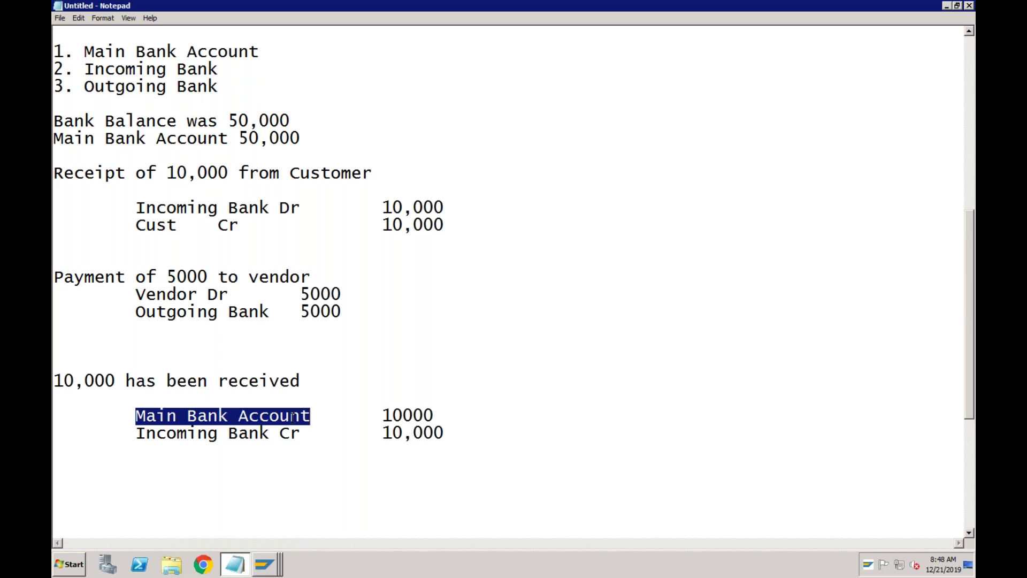
left_click(215, 417)
left_click(208, 434)
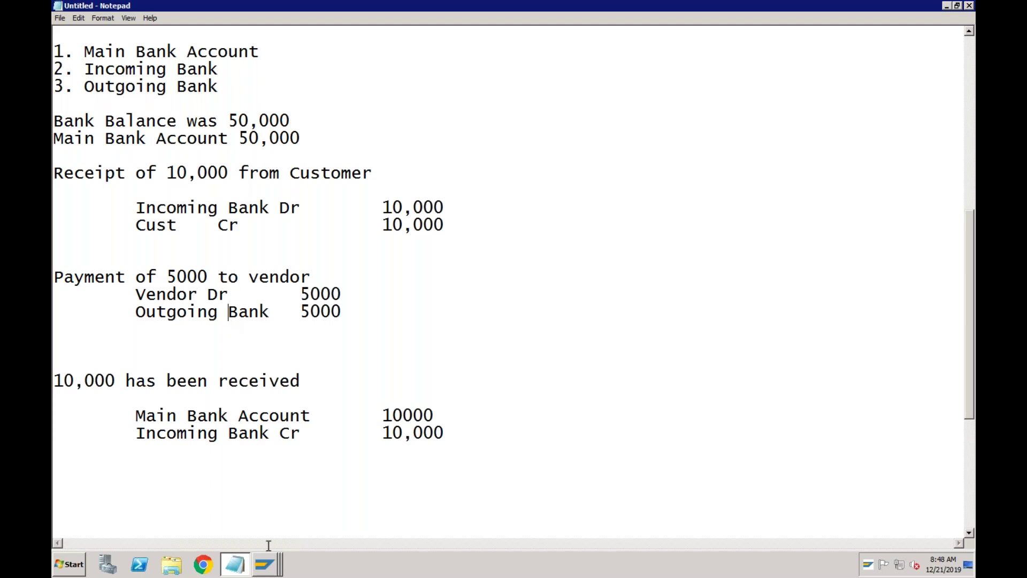
left_click(266, 564)
left_click(266, 482)
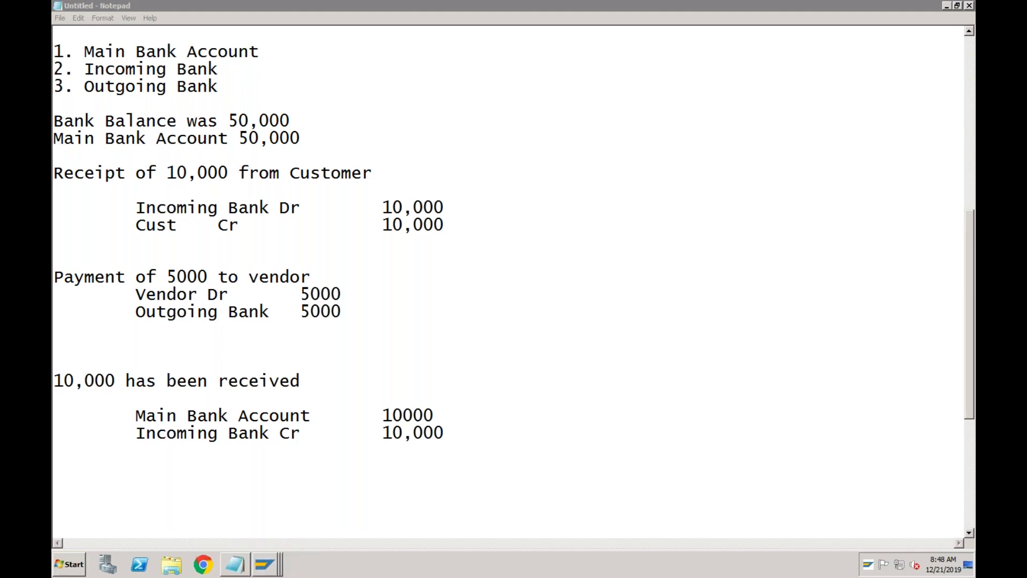
- Create G/L account 2020 as a balance sheet account in group ASSE with short text 'Main Bank Accou'
left_click(158, 46)
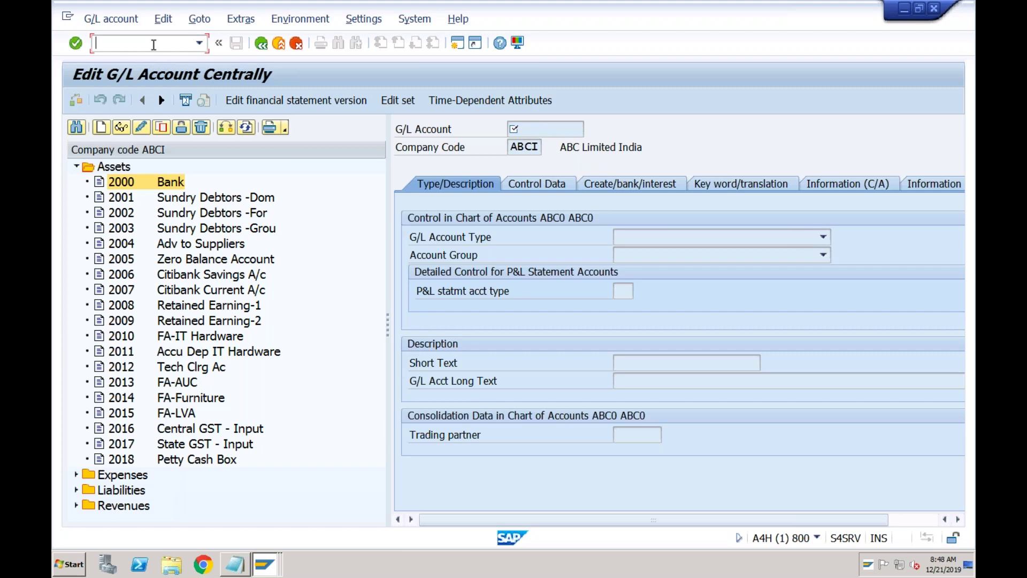
left_click(101, 127)
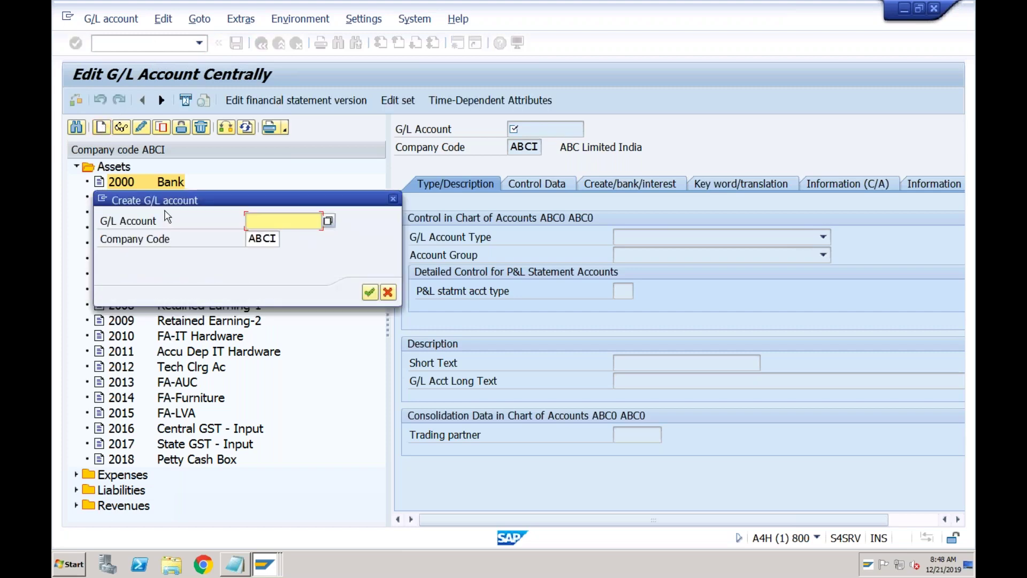
type("2020")
left_click(370, 293)
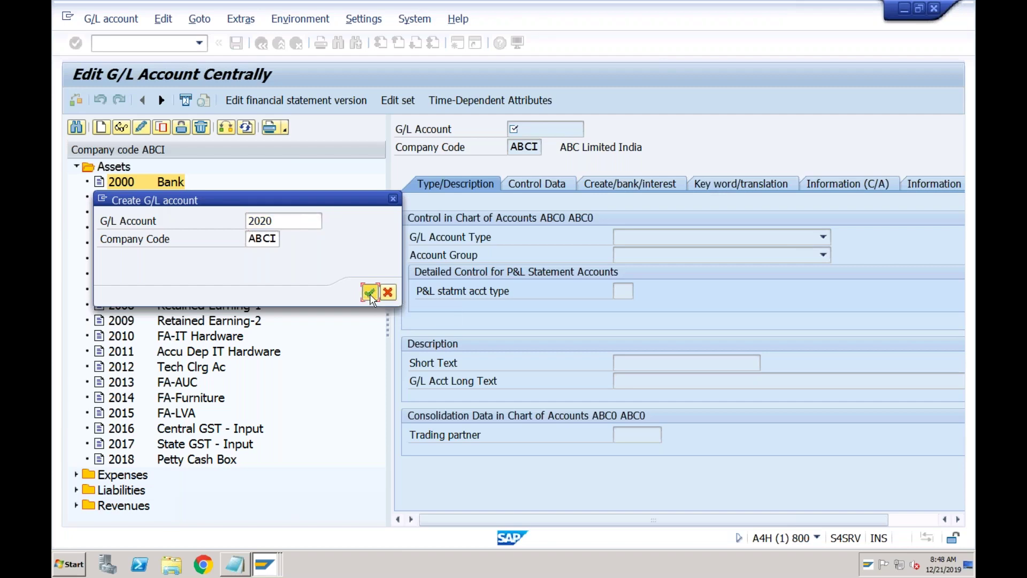
left_click(630, 239)
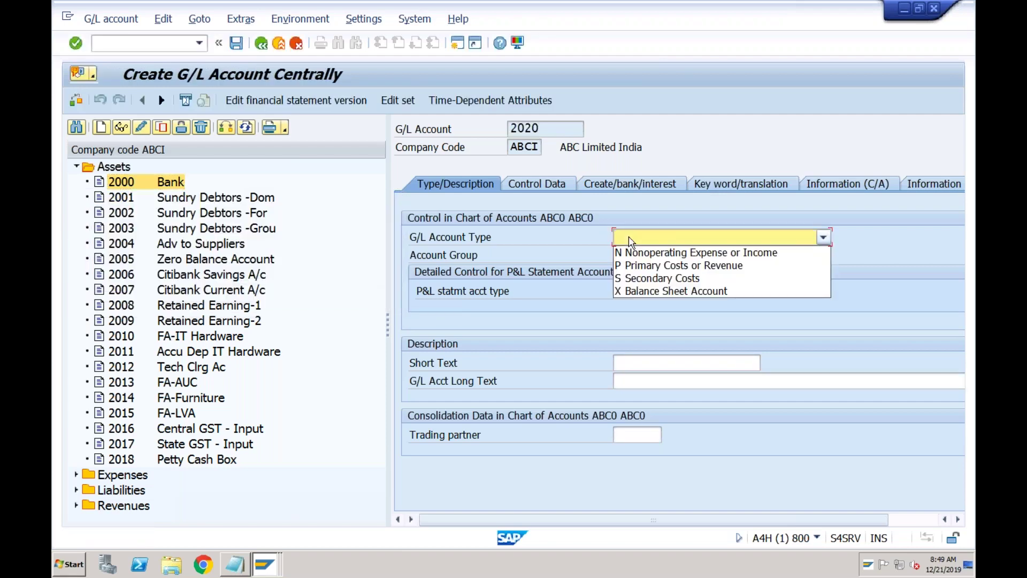
left_click(636, 290)
left_click(627, 259)
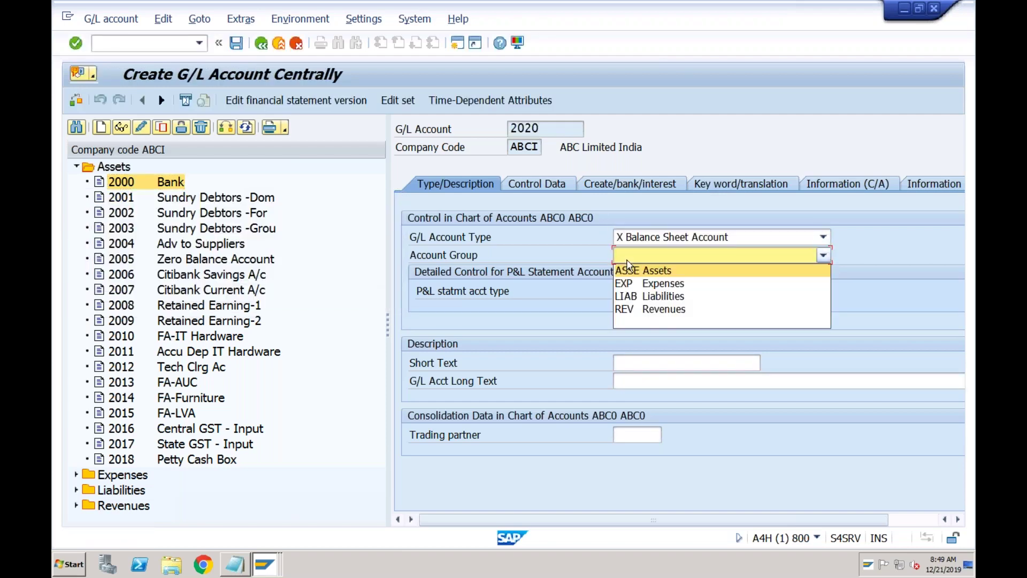
left_click(628, 270)
left_click(624, 362)
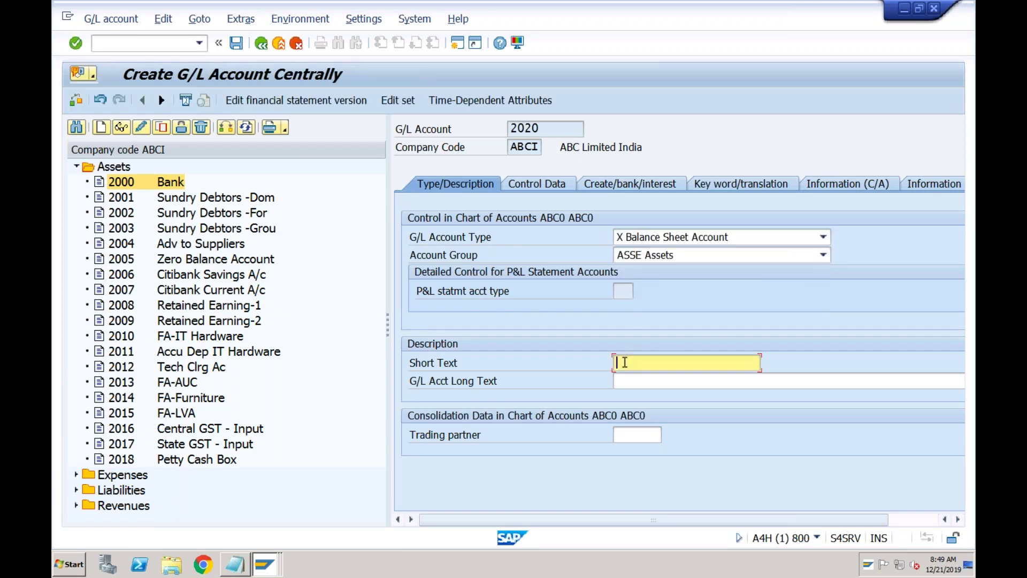
type("Main Bank Account")
- Assign field status group G005, save account 2020, and start copying it to a new account
left_click(555, 184)
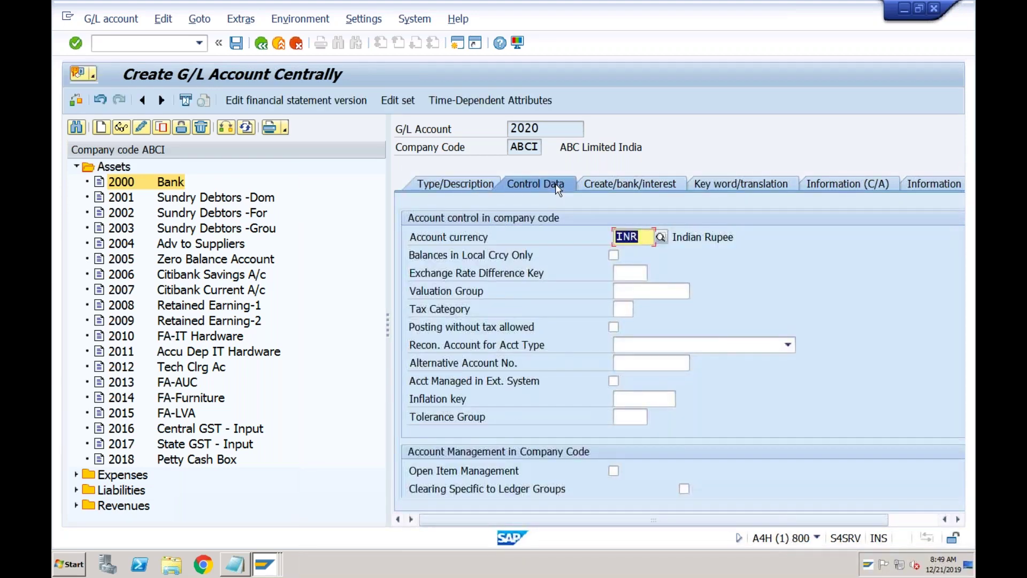
left_click(619, 189)
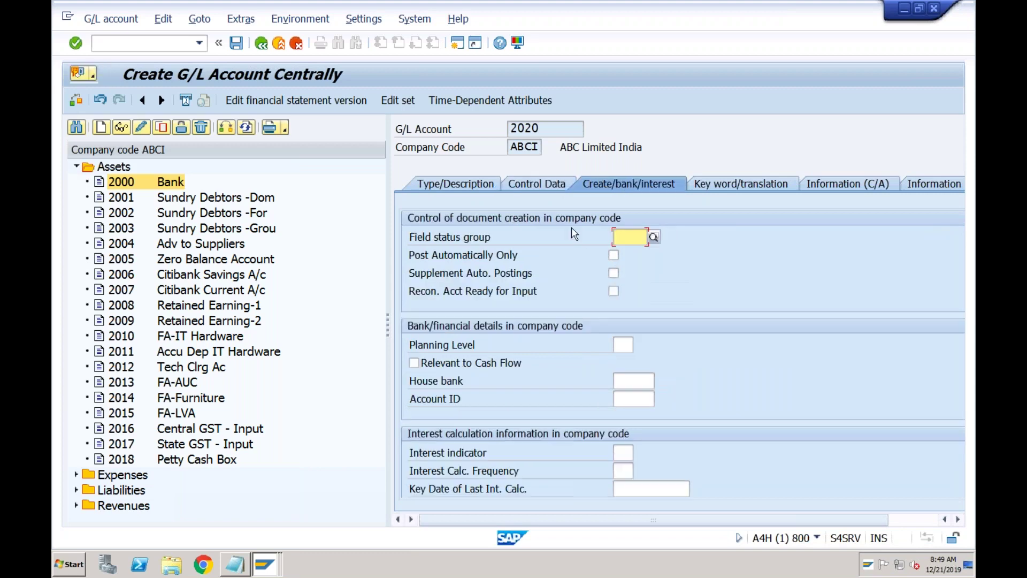
left_click(654, 238)
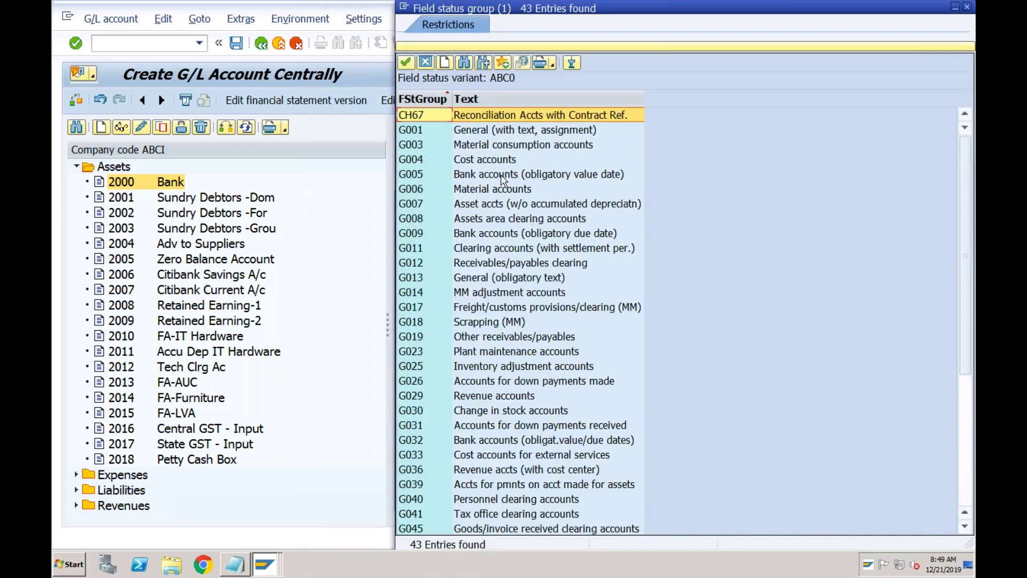
double_click(501, 174)
left_click(236, 43)
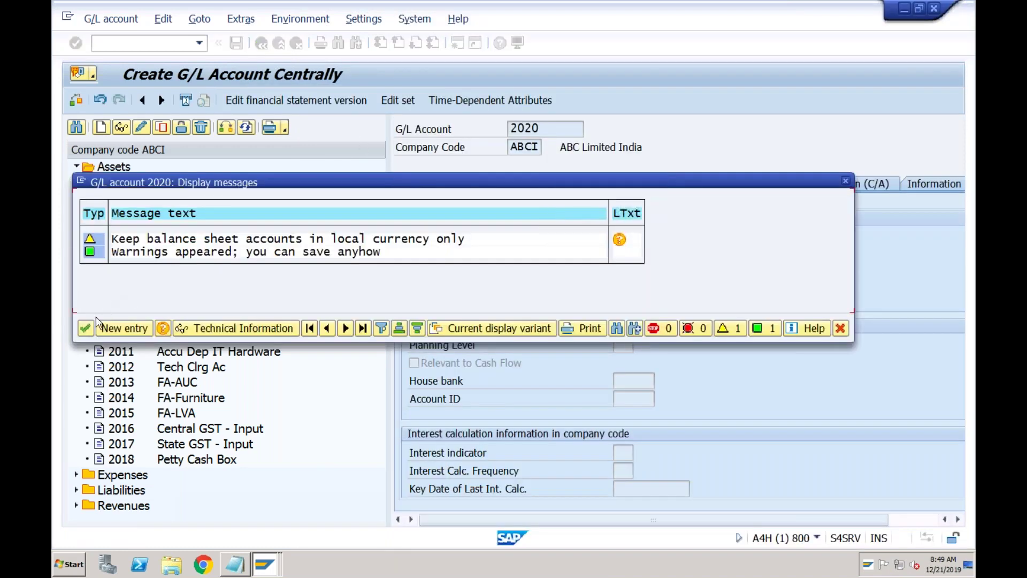
left_click(85, 328)
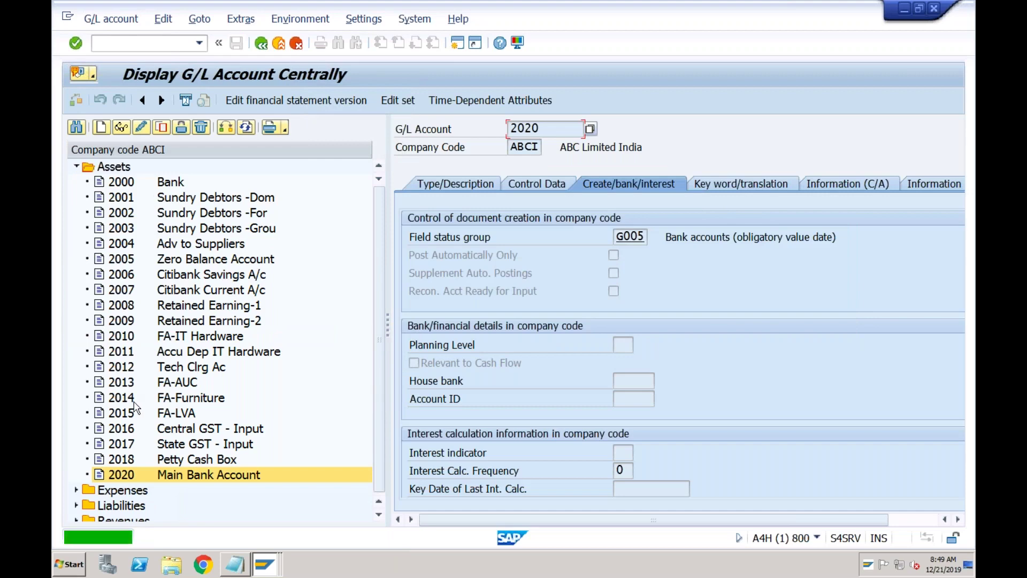
left_click(125, 474)
left_click(162, 128)
- Copy 2020 to account 2021, change the short text to 'Incomin Bank Account' and clear the long text
left_click(284, 257)
key("BackSpace")
type("1")
key("Return")
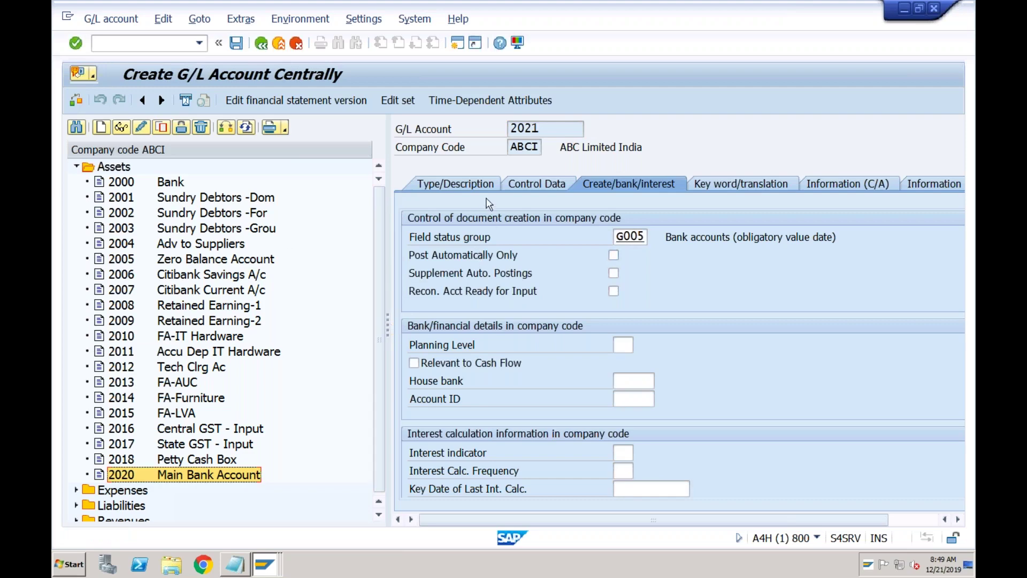
left_click(477, 184)
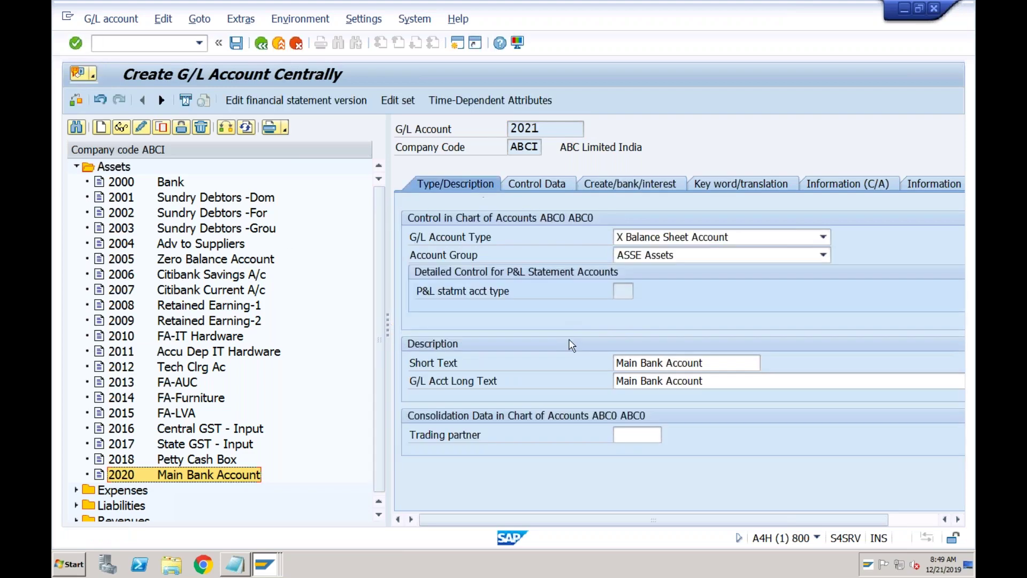
double_click(638, 362)
key("Home")
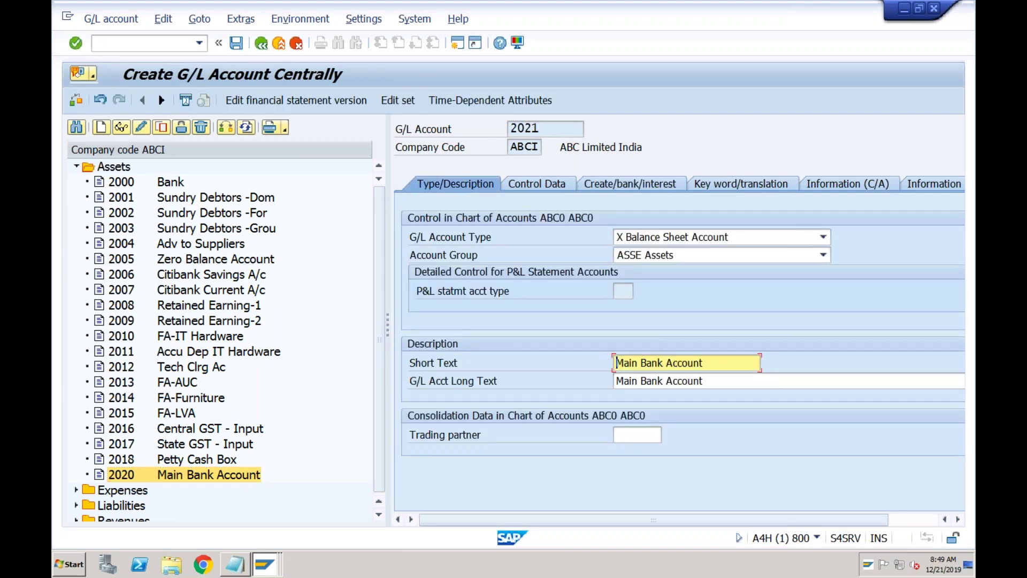
type("Inc")
key("shift+Right")
key("shift+Right")
key("shift+Right")
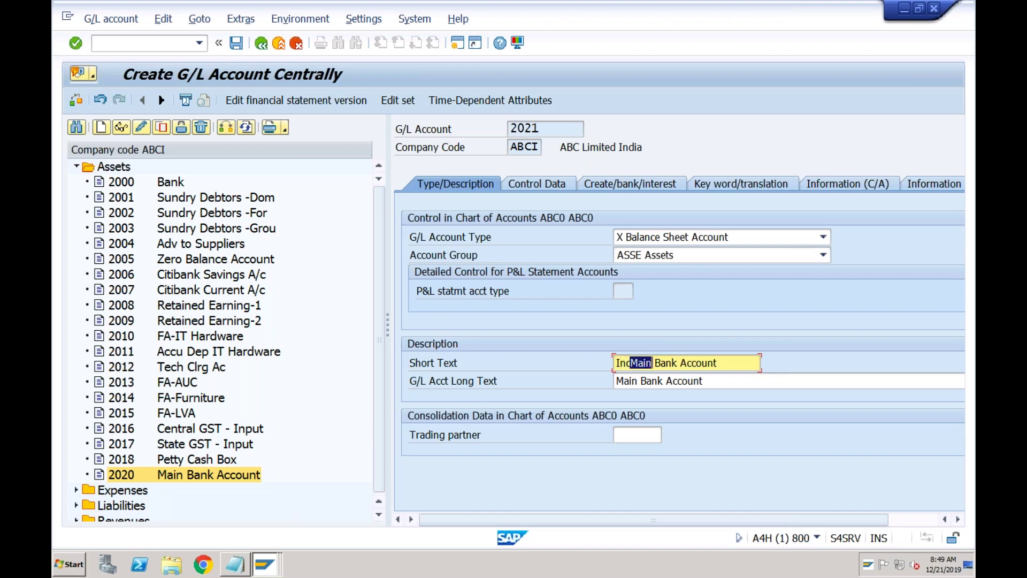
type("omin")
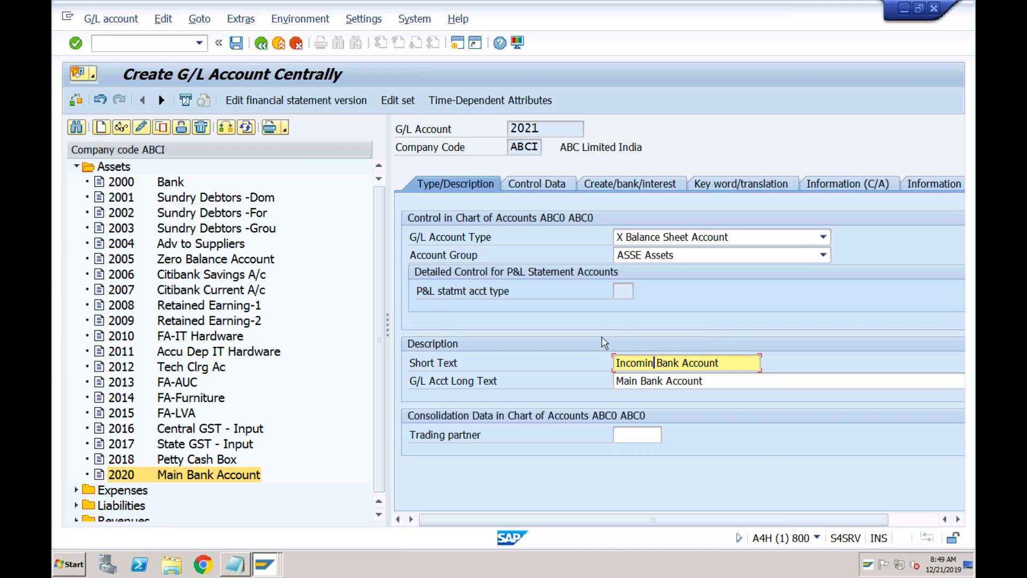
key("Tab")
key("BackSpace")
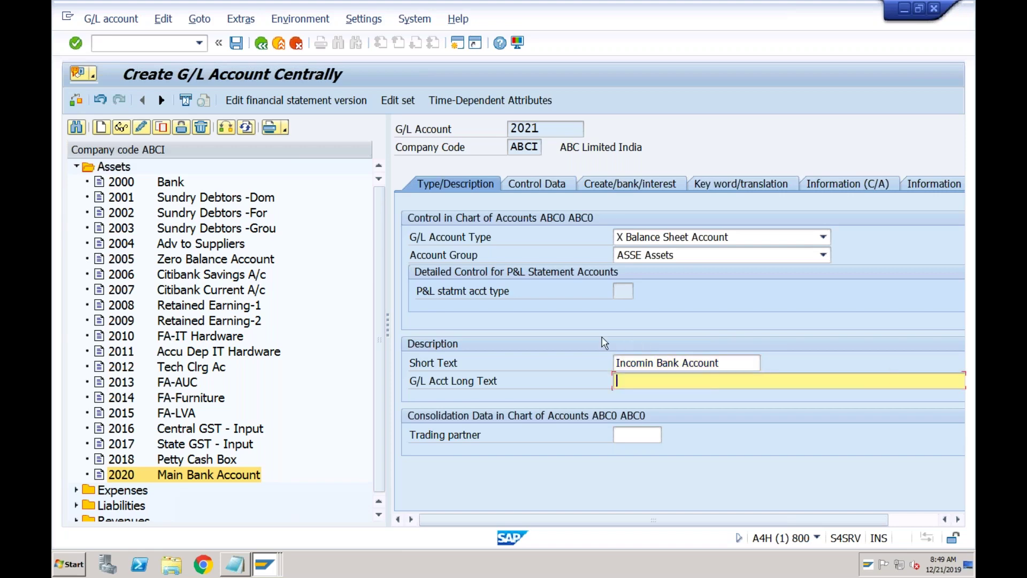
- Save account 2021 and copy it to new account number 20212
left_click(238, 44)
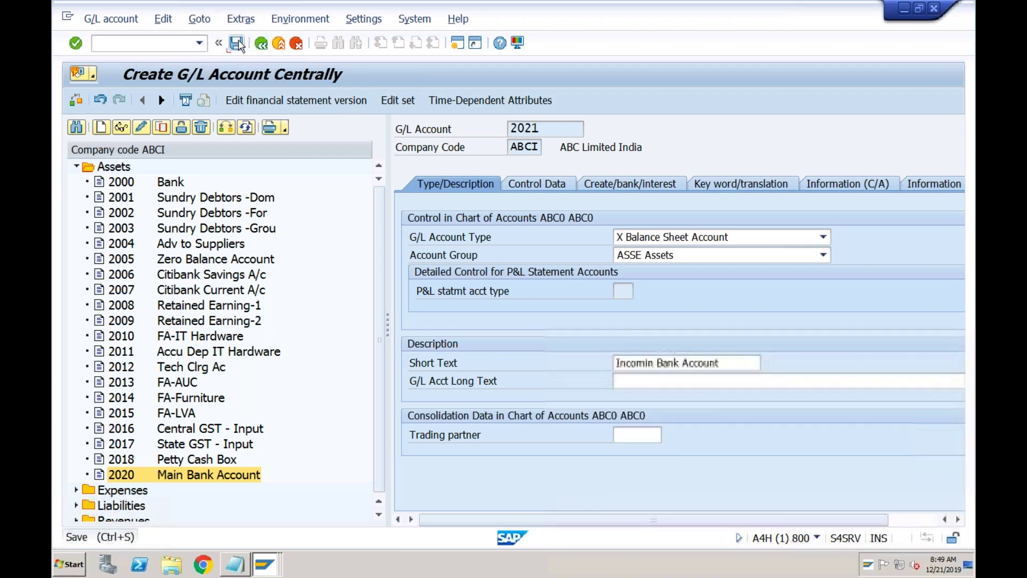
left_click(86, 328)
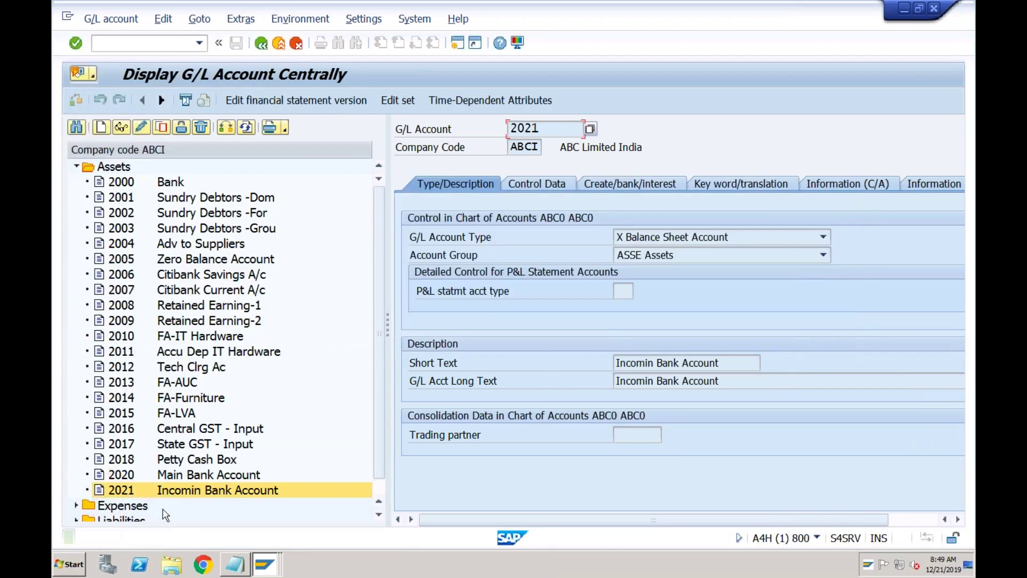
left_click(161, 127)
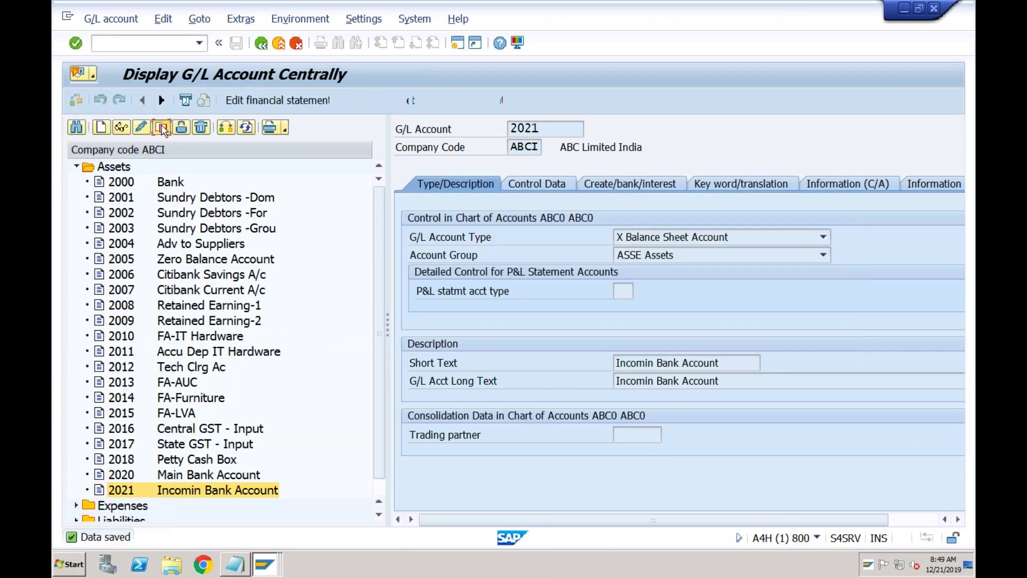
key("shift+Left")
type("12")
key("Return")
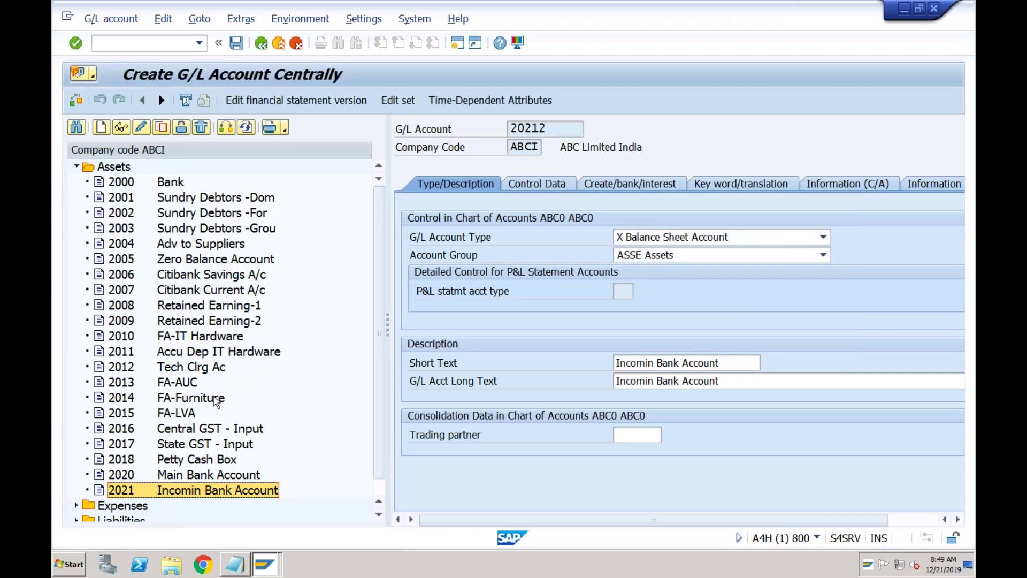
- Start creating account 2022 from scratch, discarding the unsaved copy, then select account 2021 instead
left_click(101, 128)
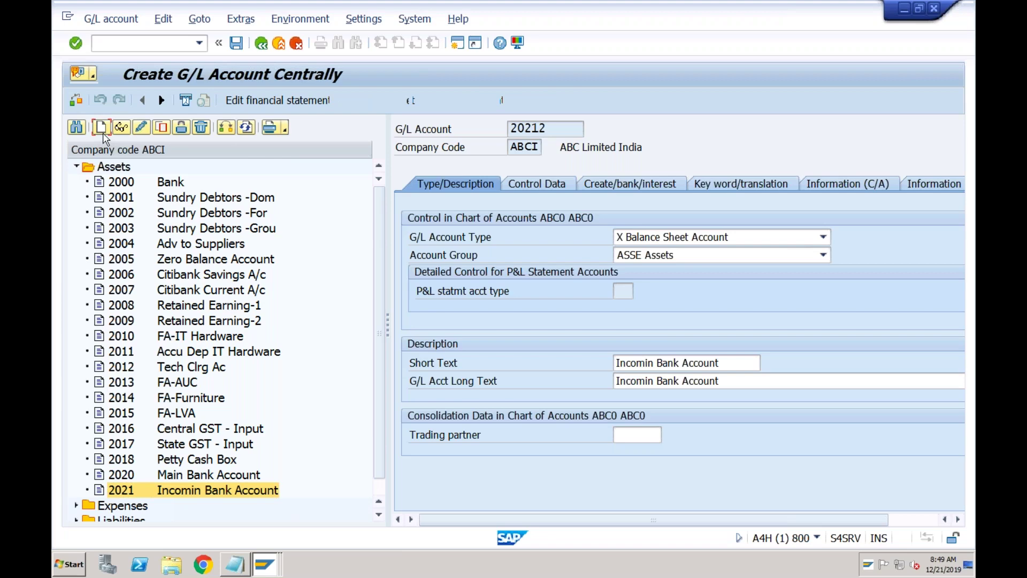
left_click(380, 298)
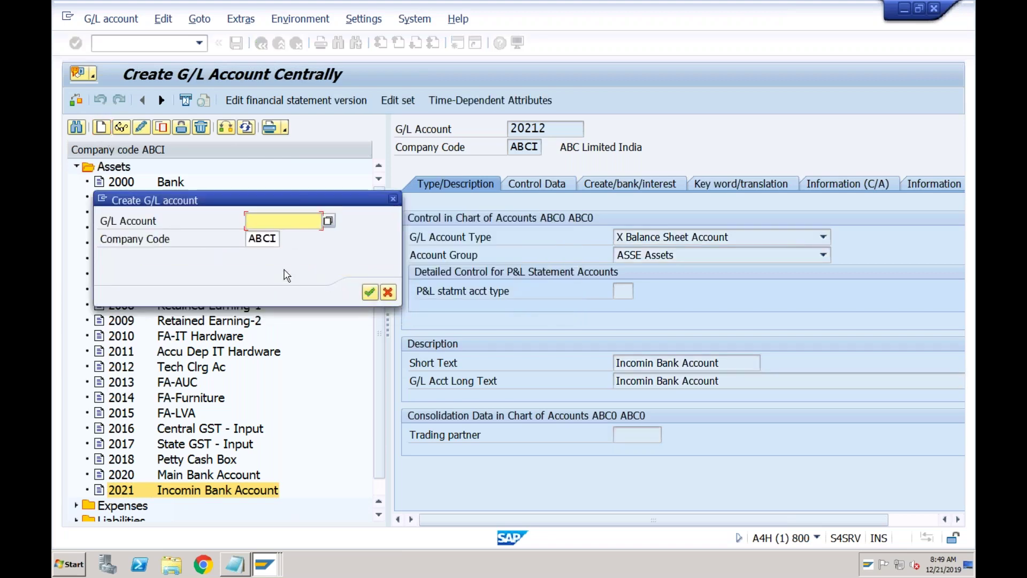
type("2012")
key("BackSpace")
key("BackSpace")
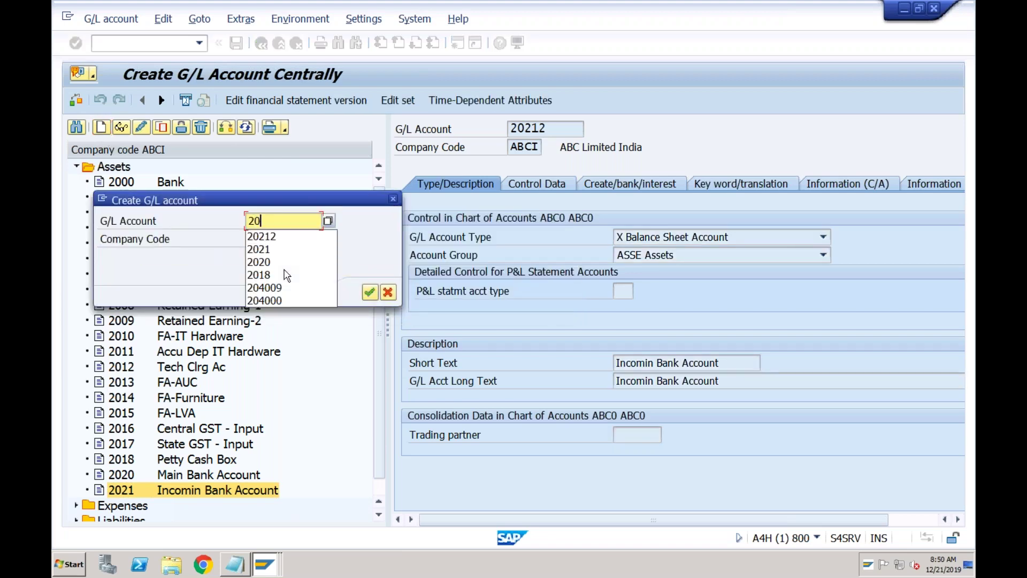
type("22")
key("Return")
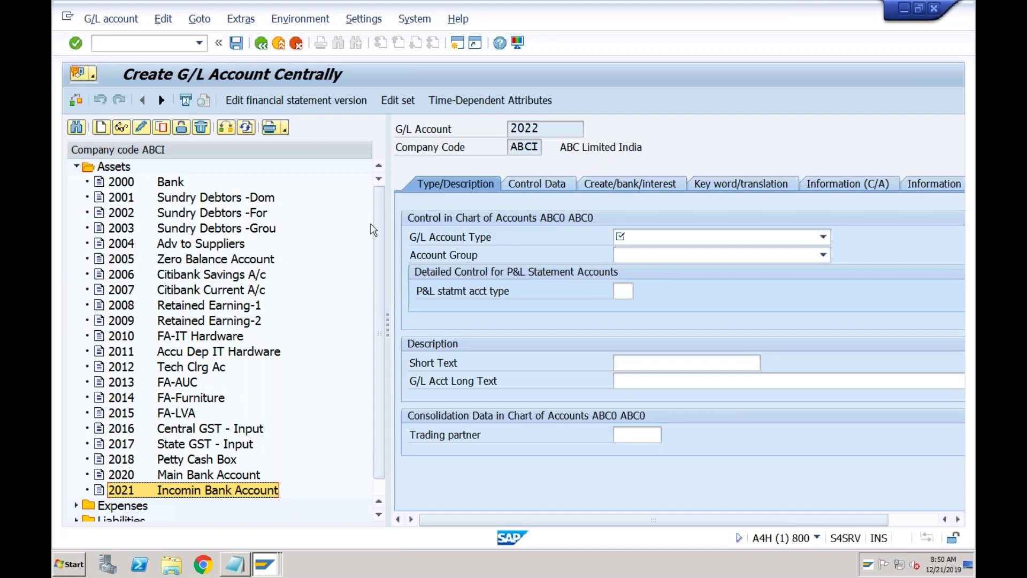
left_click(631, 239)
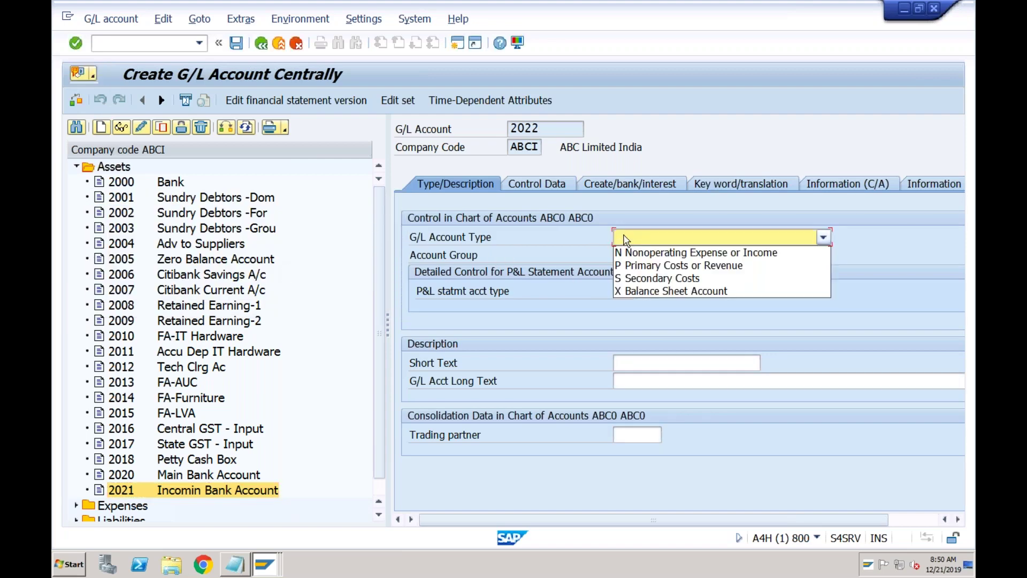
left_click(131, 489)
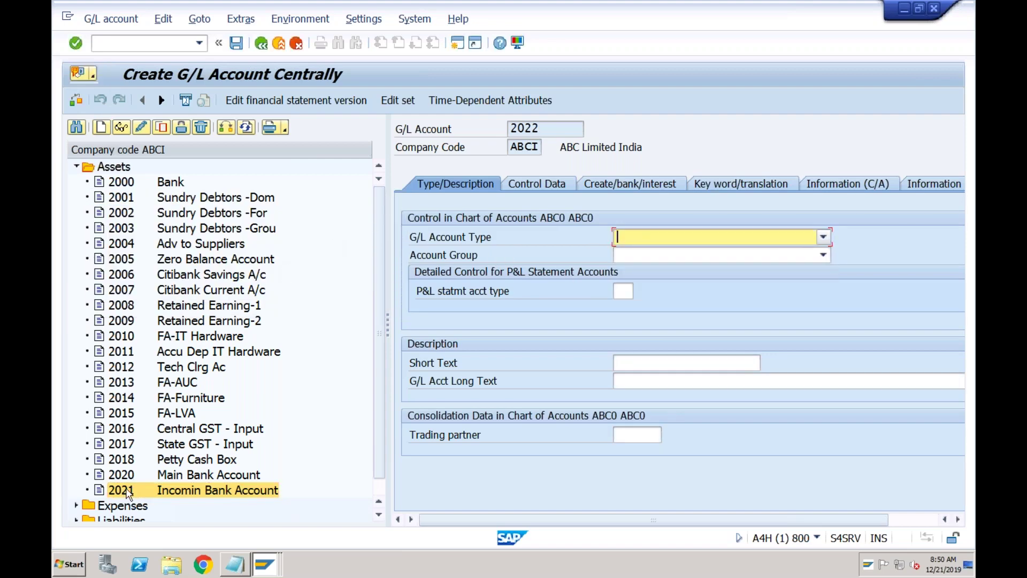
left_click(128, 488)
left_click(161, 128)
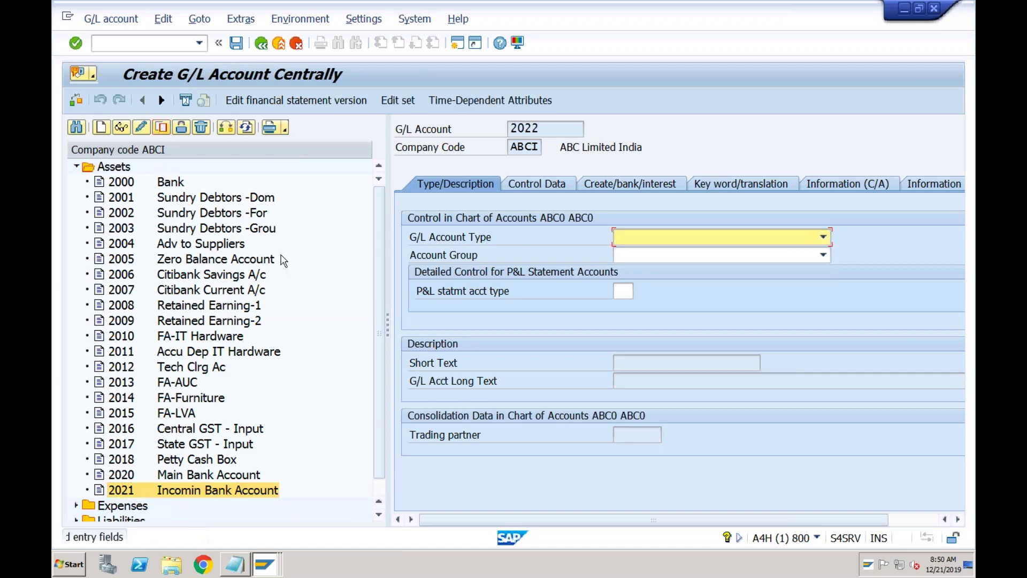
- Restart FS00 with /nfs00 and copy account 2021 from the Assets tree to new account 2022
left_click(175, 44)
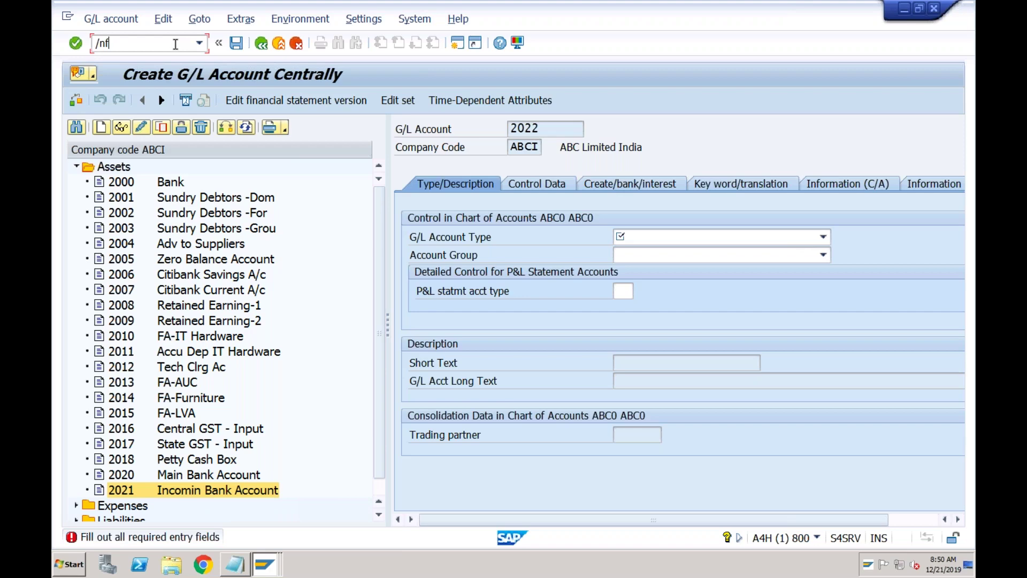
type("/nfs00")
key("Return")
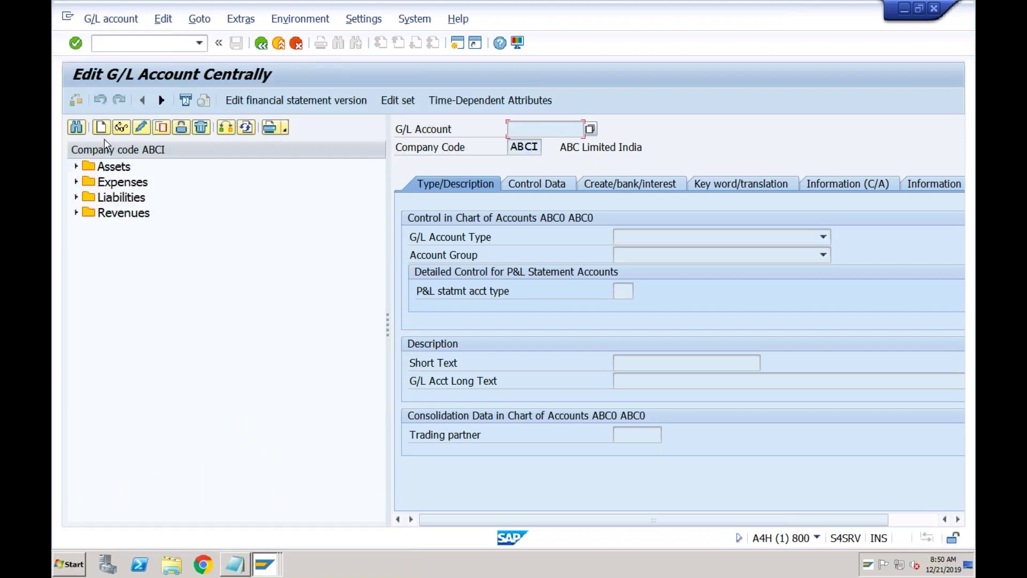
left_click(76, 167)
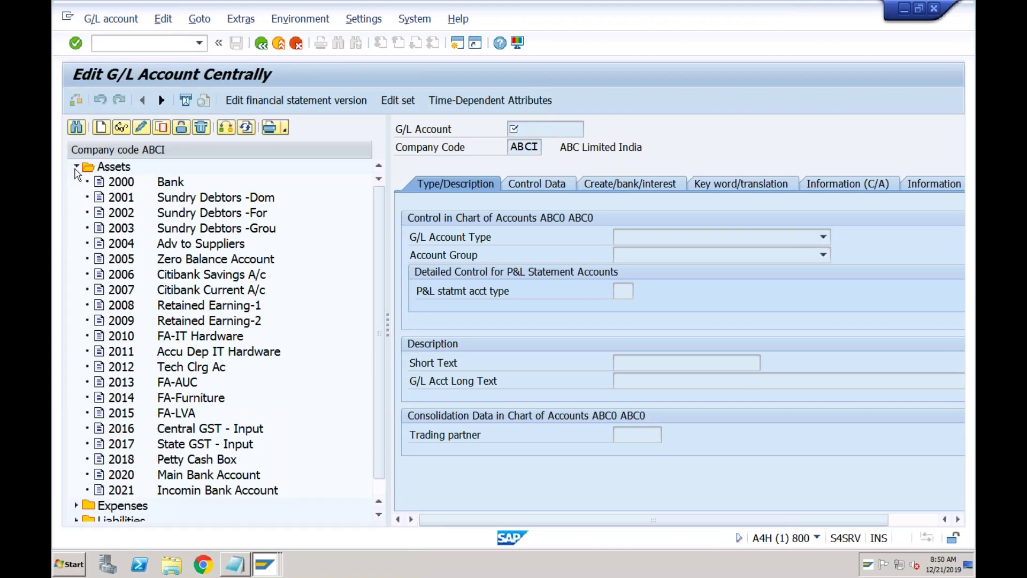
left_click(129, 490)
left_click(161, 127)
left_click(283, 253)
key("BackSpace")
type("2")
key("Return")
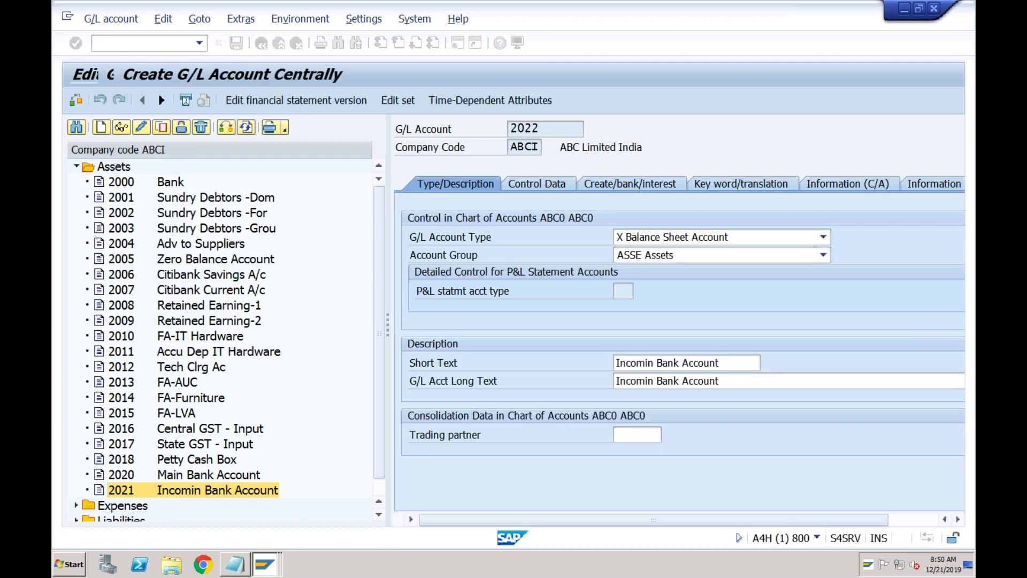
- Change the short text to 'Outgoin Bank Account', clear the old long text, and save account 2022
left_click(653, 368)
left_click(653, 368)
key("shift+Left")
key("shift+Left")
key("shift+Left")
key("shift+Left")
key("shift+Left")
key("shift+Left")
key("shift+Left")
type("Outgoin")
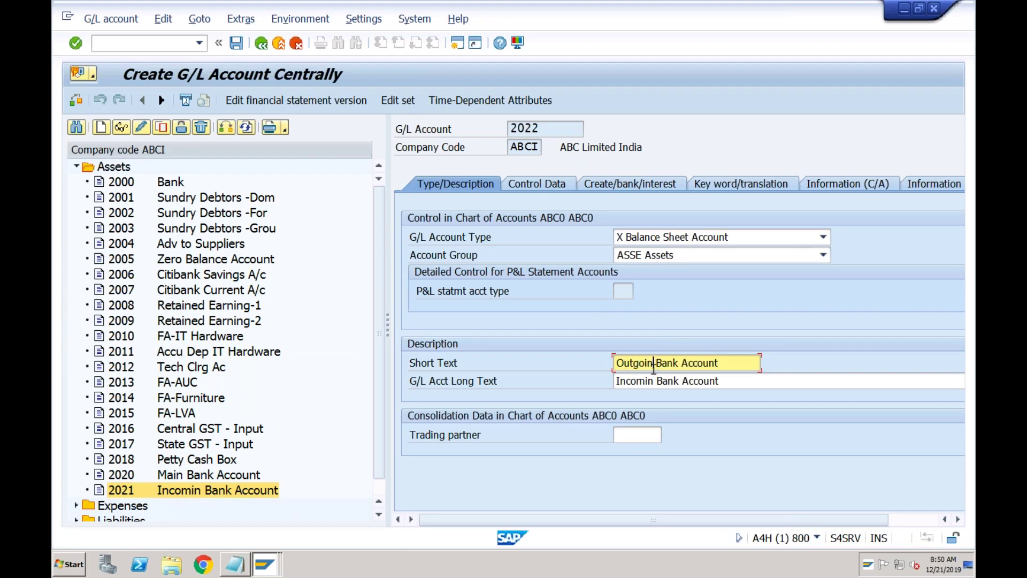
key("Down")
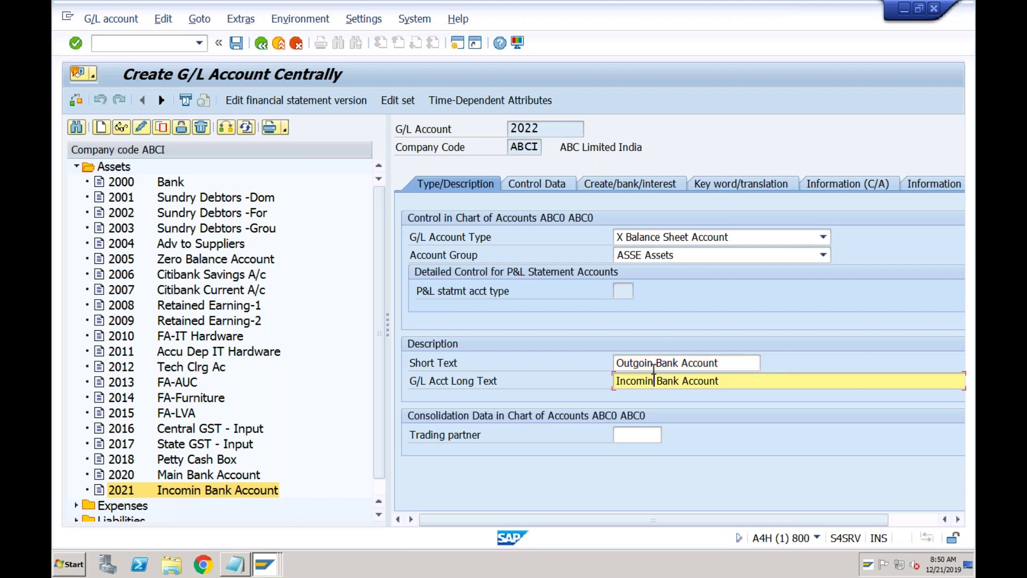
key("Down")
key("Up")
key("Delete")
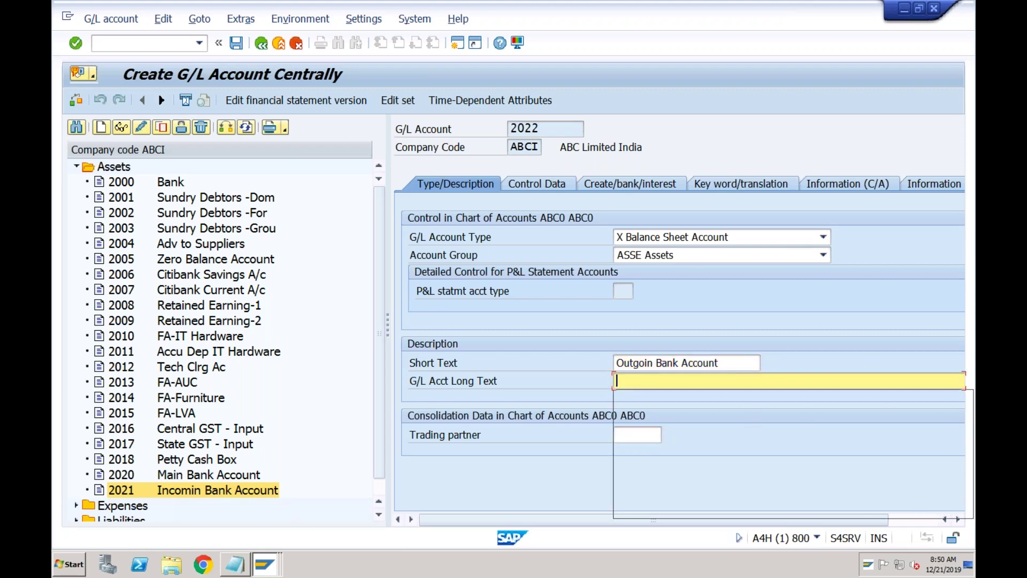
left_click(235, 43)
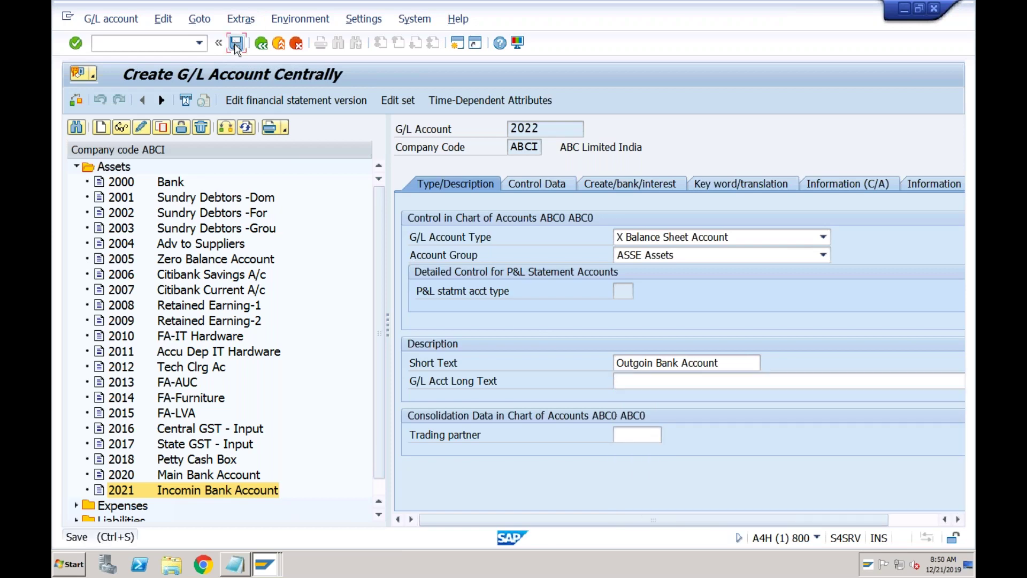
left_click(86, 328)
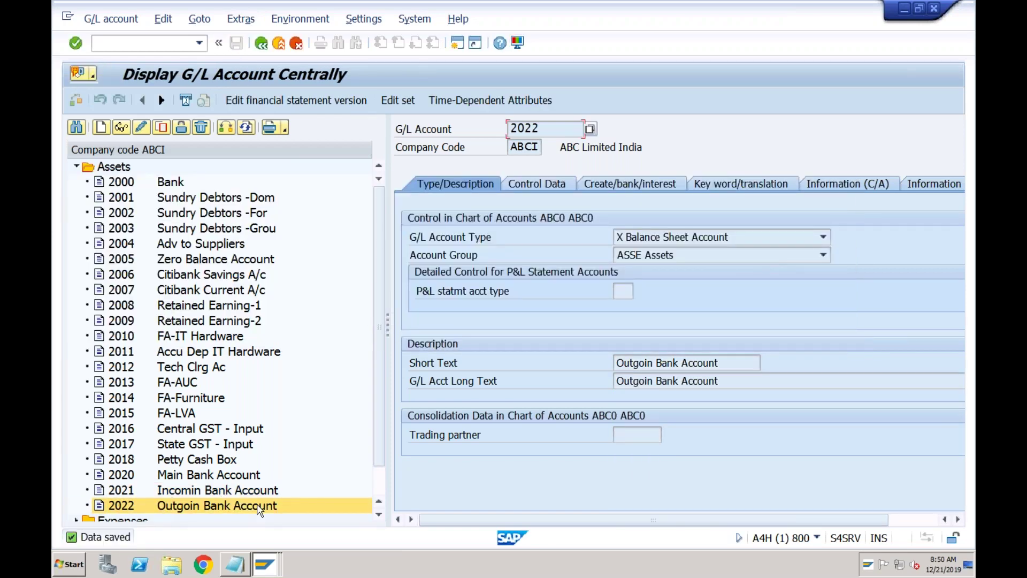
- Run F-28 with document date 21122019 and choose bank account 2021 Incomin Bank Account
left_click(265, 566)
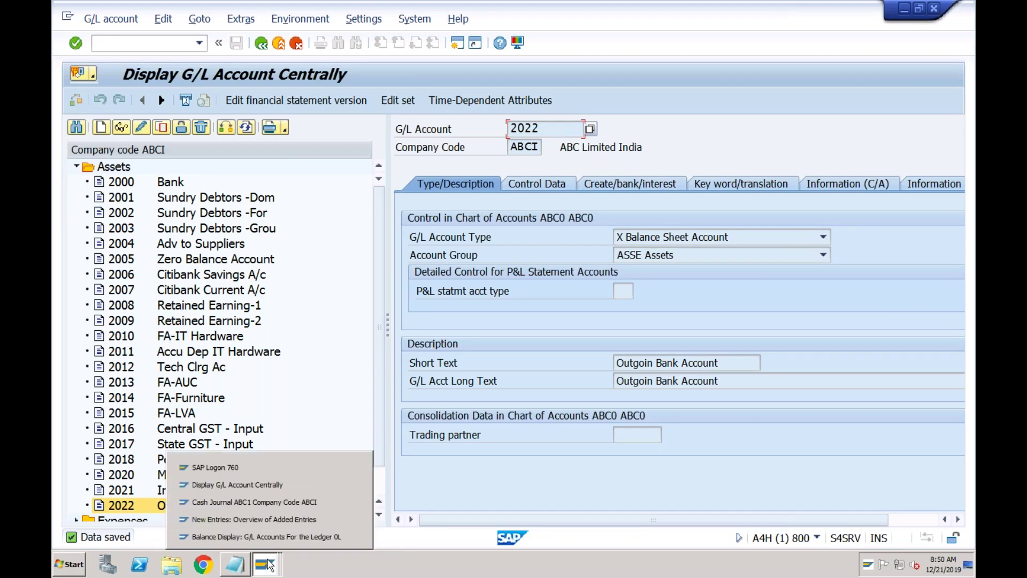
left_click(161, 45)
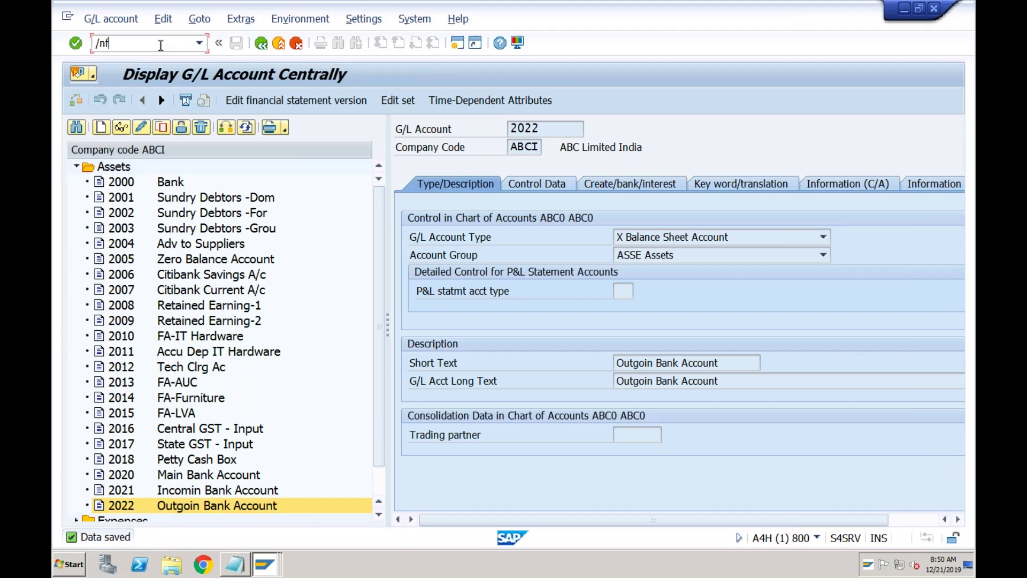
key("Return")
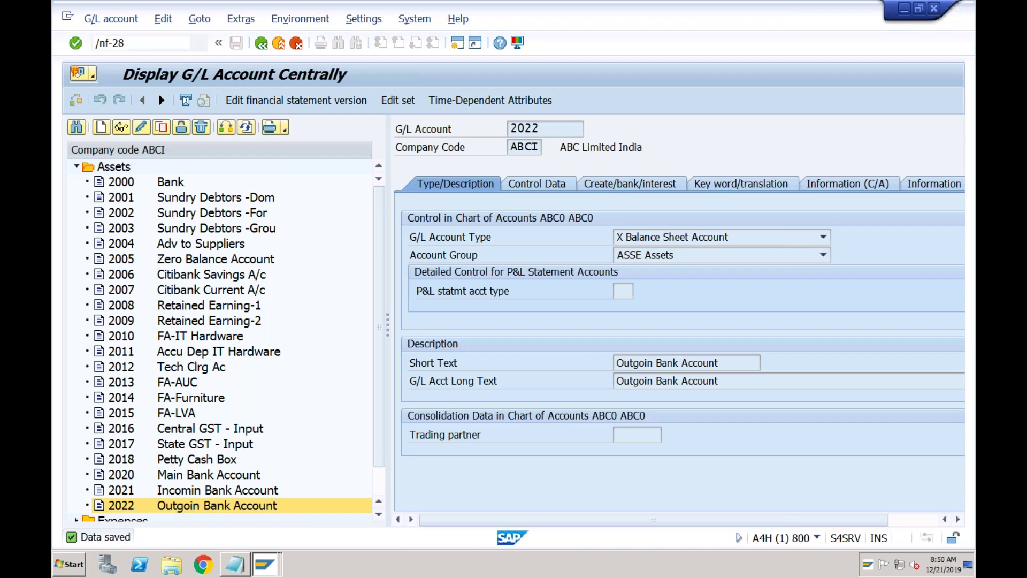
type("21122019")
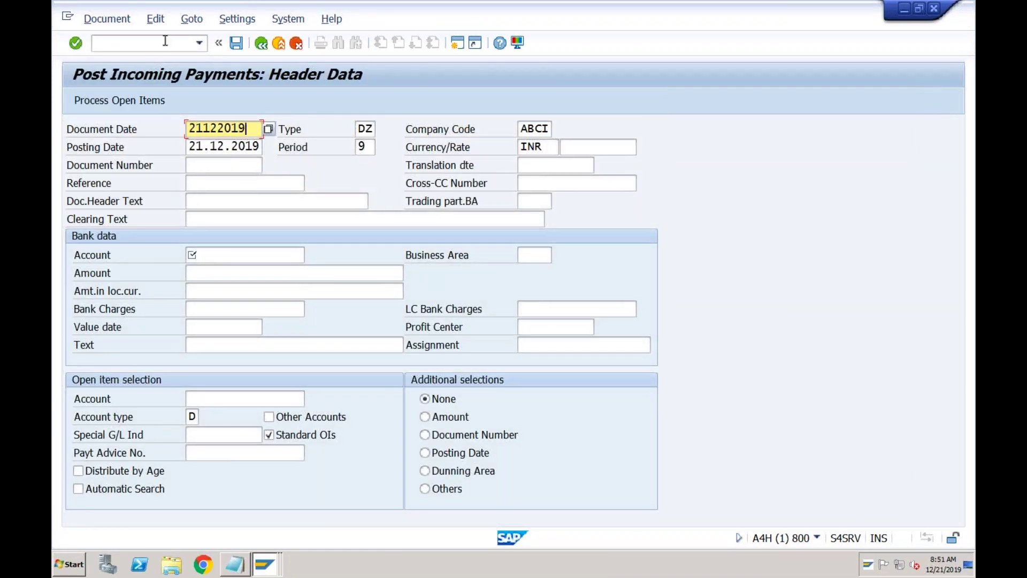
left_click(237, 258)
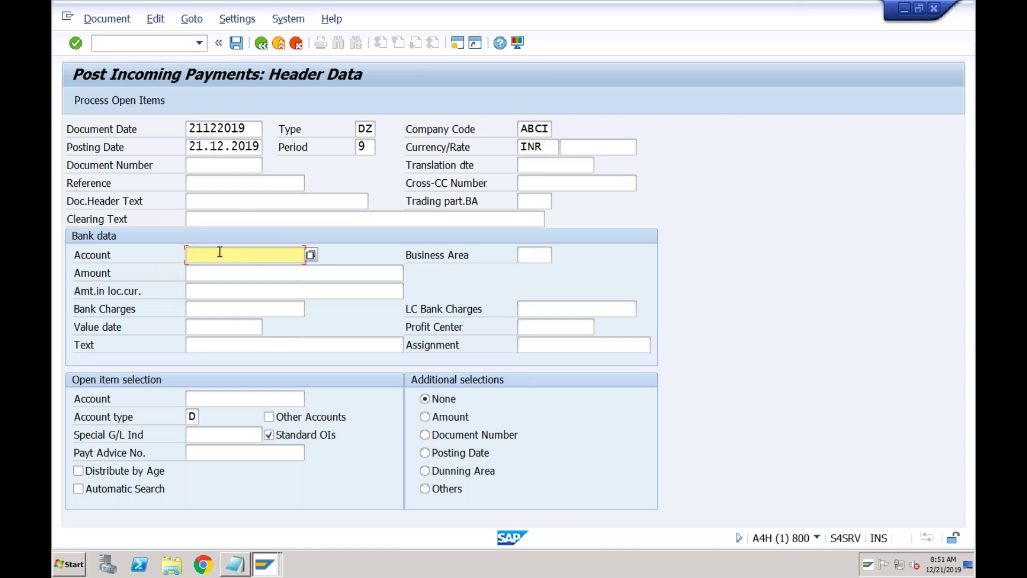
left_click(310, 255)
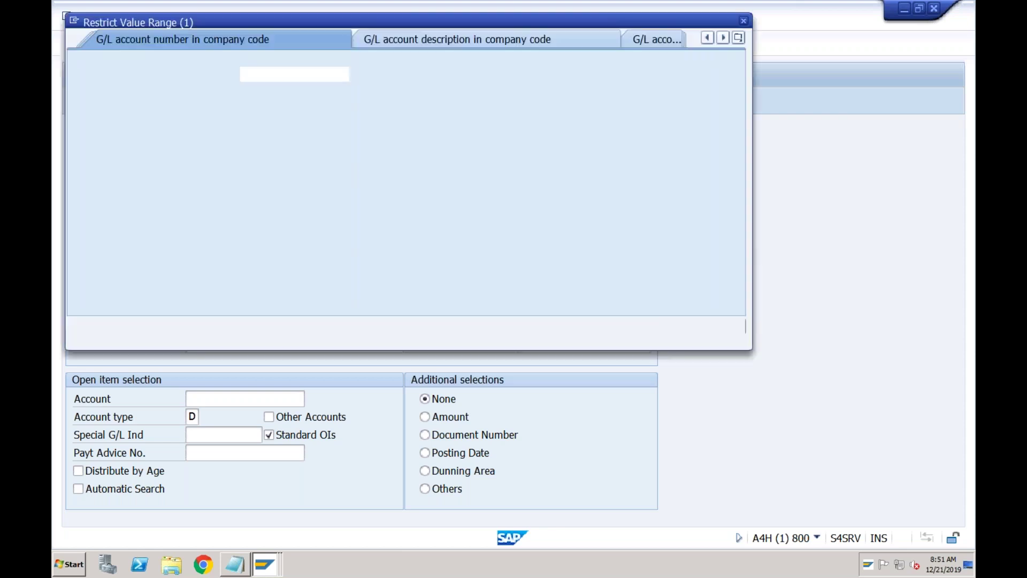
key("Return")
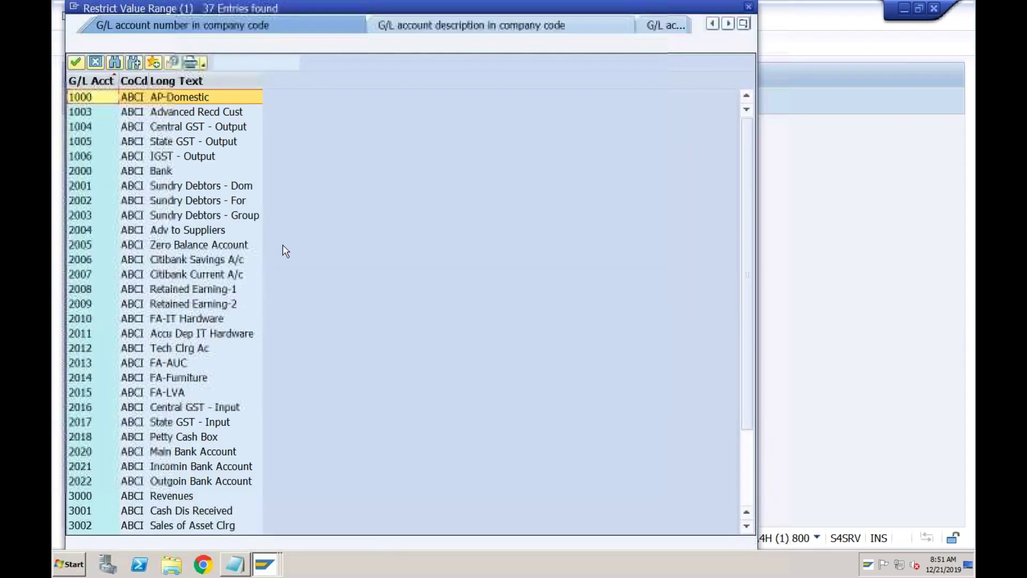
double_click(173, 470)
- Enter amount 10000, value date 21122019 and text 'test', then confirm the payment header
left_click(214, 274)
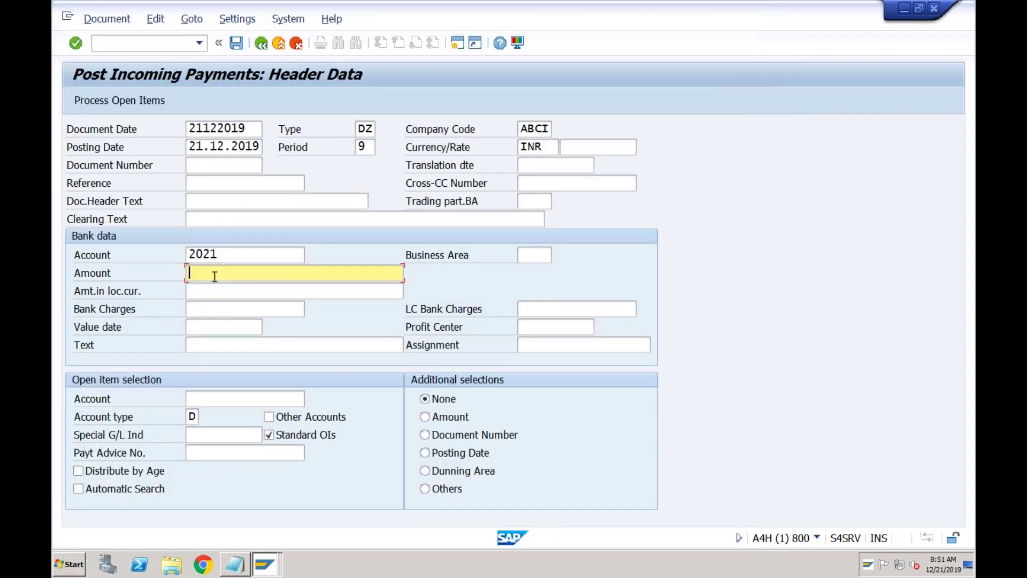
type("10000")
left_click(208, 396)
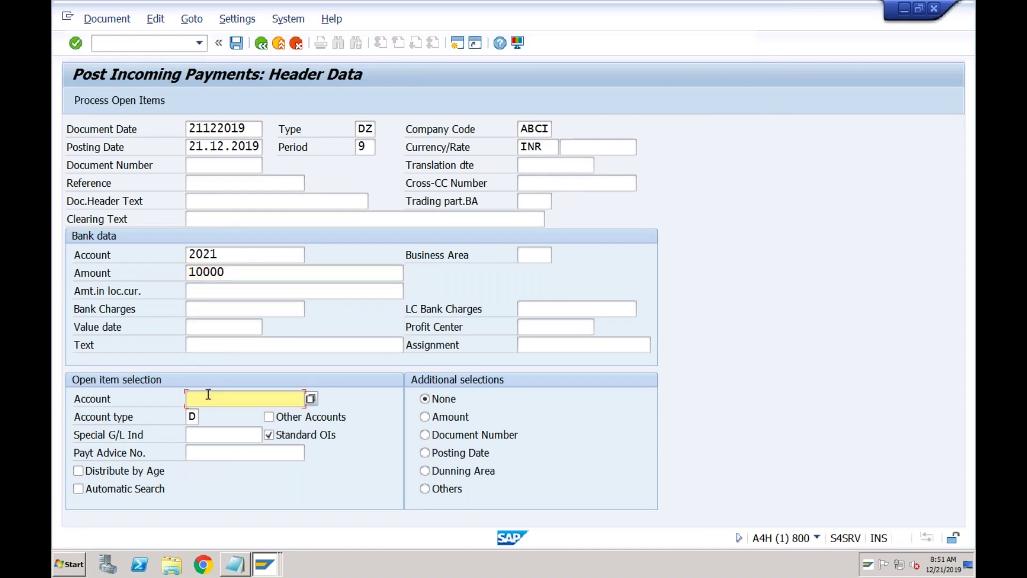
left_click(211, 332)
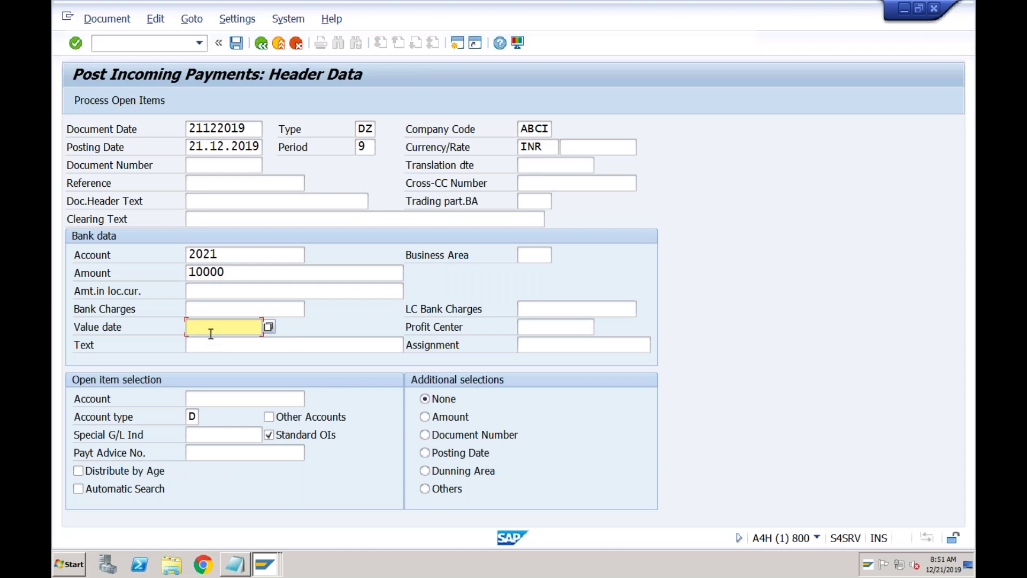
type("21122019")
left_click(213, 348)
type("test")
key("Return")
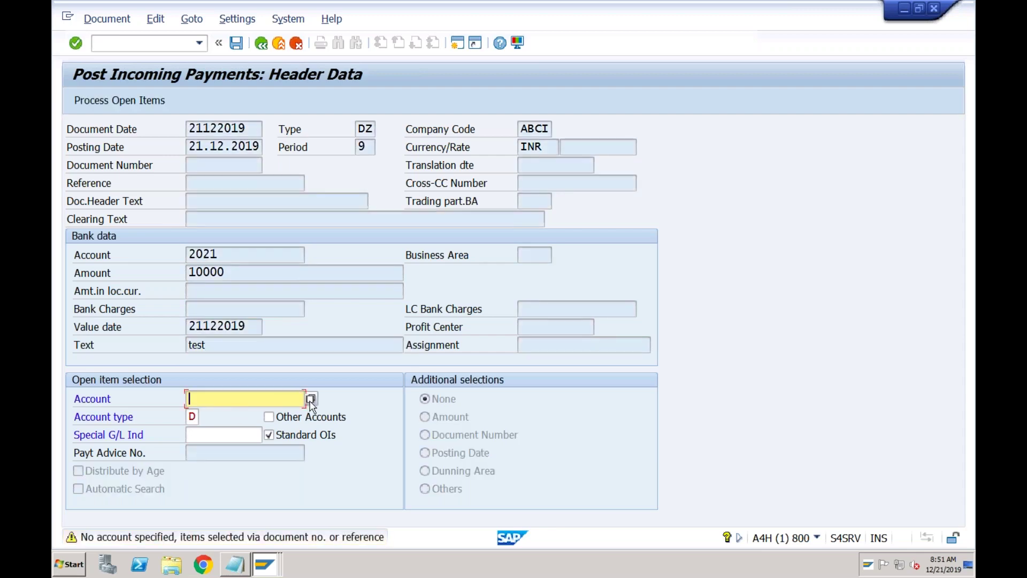
left_click(310, 400)
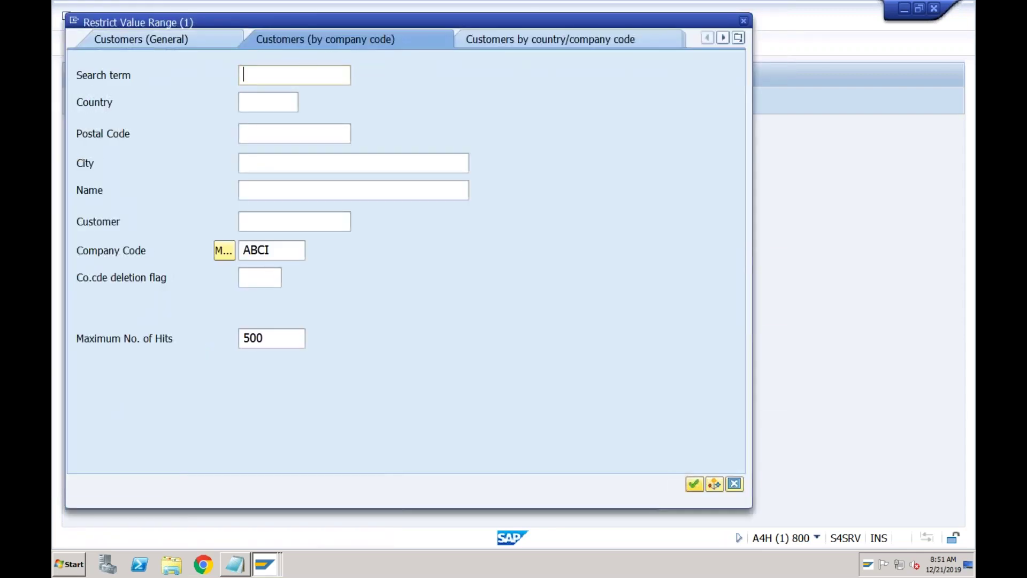
key("Return")
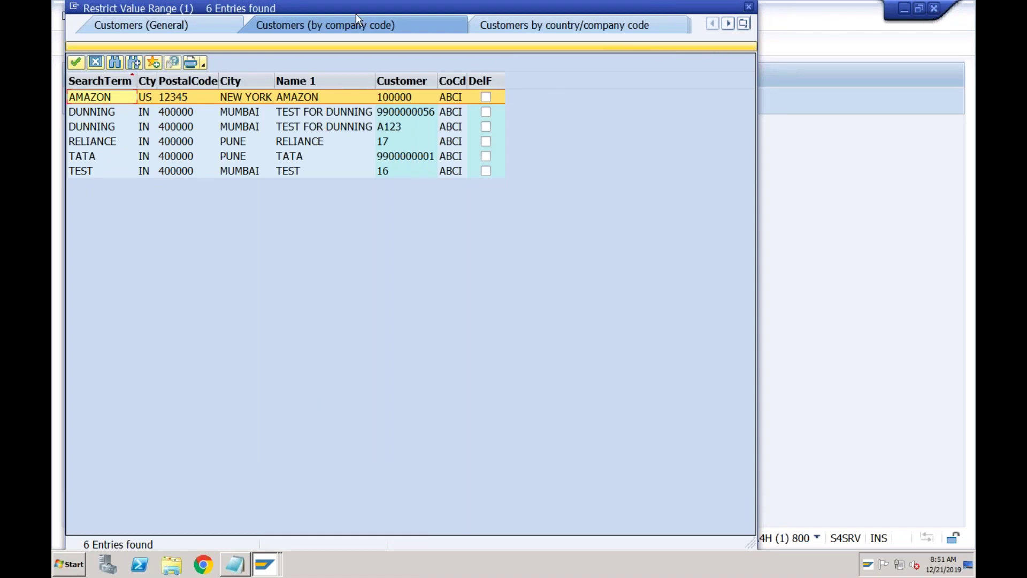
left_click_drag(348, 6, 367, 104)
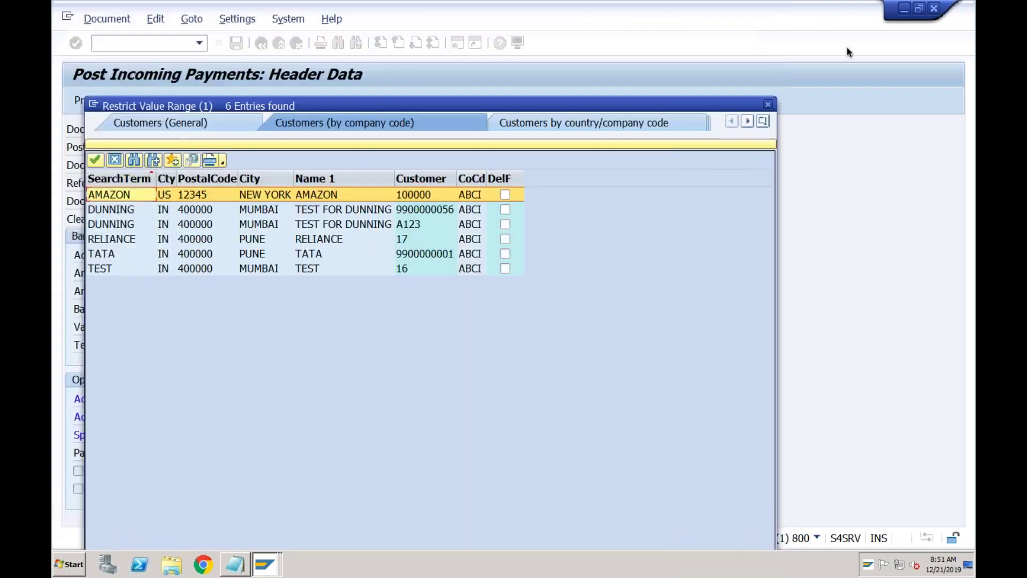
left_click(768, 105)
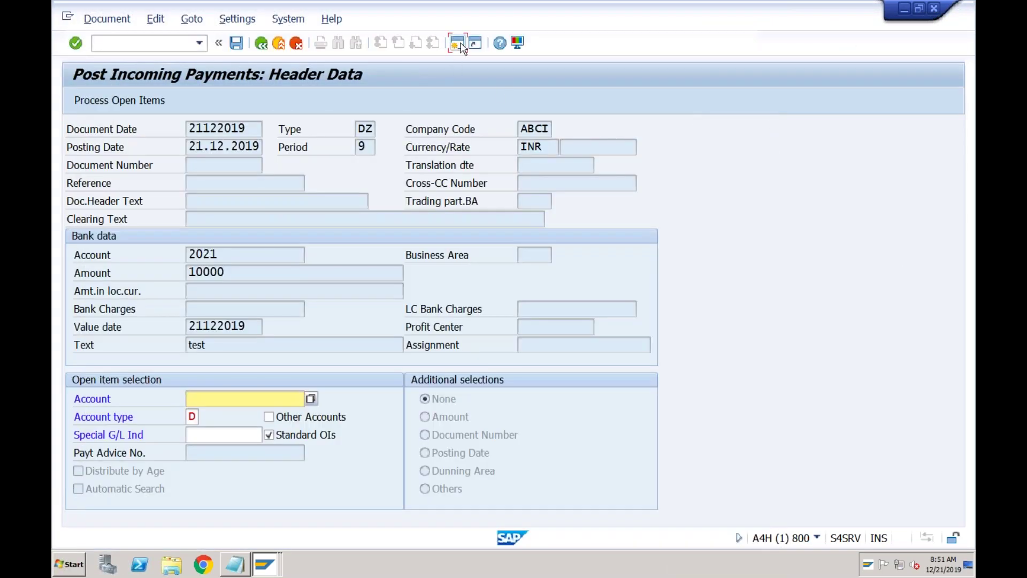
- Open a second session and run FBL5N to list the customer's line items
left_click(461, 46)
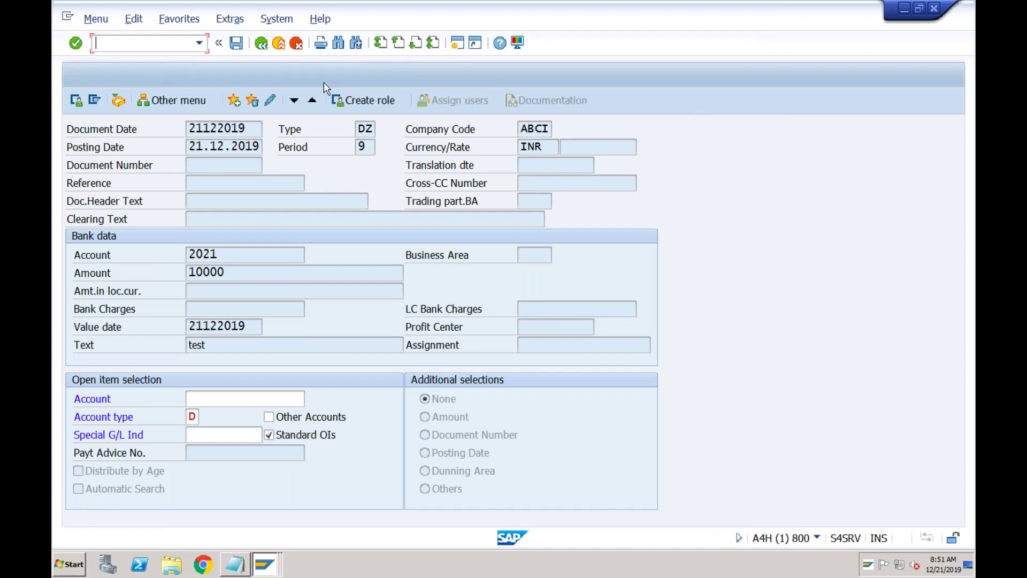
type("fbl5n")
key("Return")
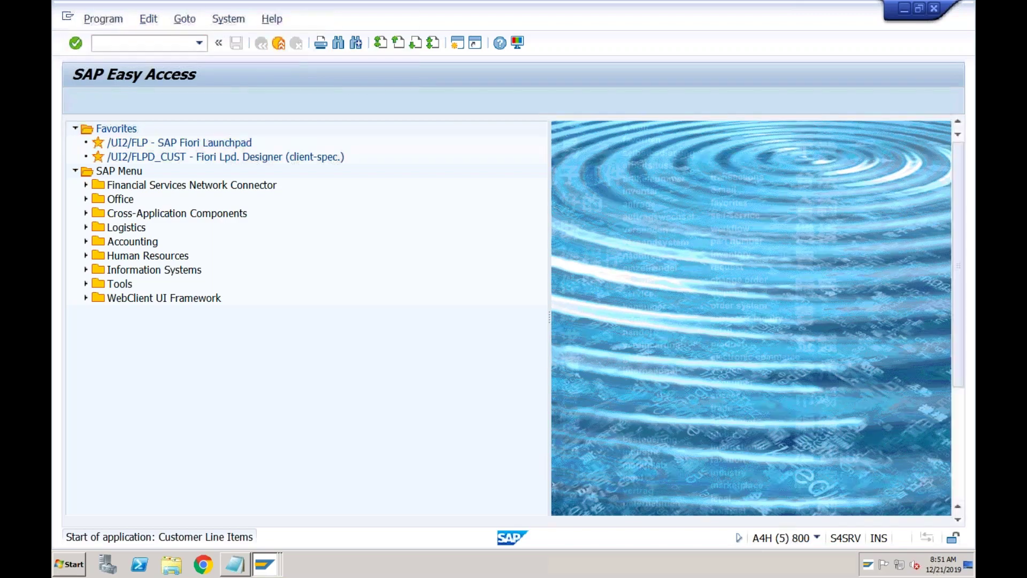
left_click(75, 100)
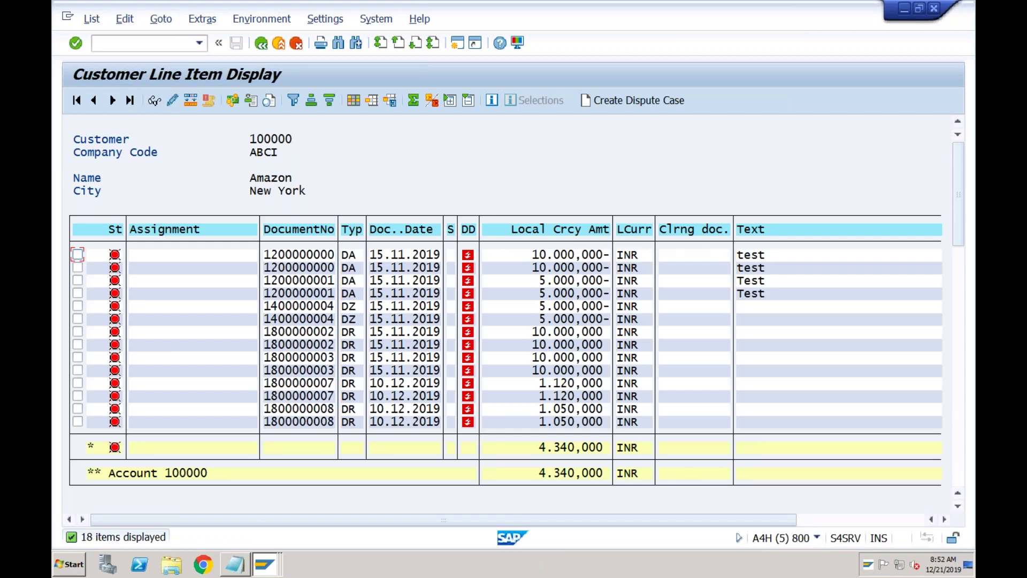
left_click(531, 332)
left_click(536, 331)
left_click(320, 333)
left_click(262, 566)
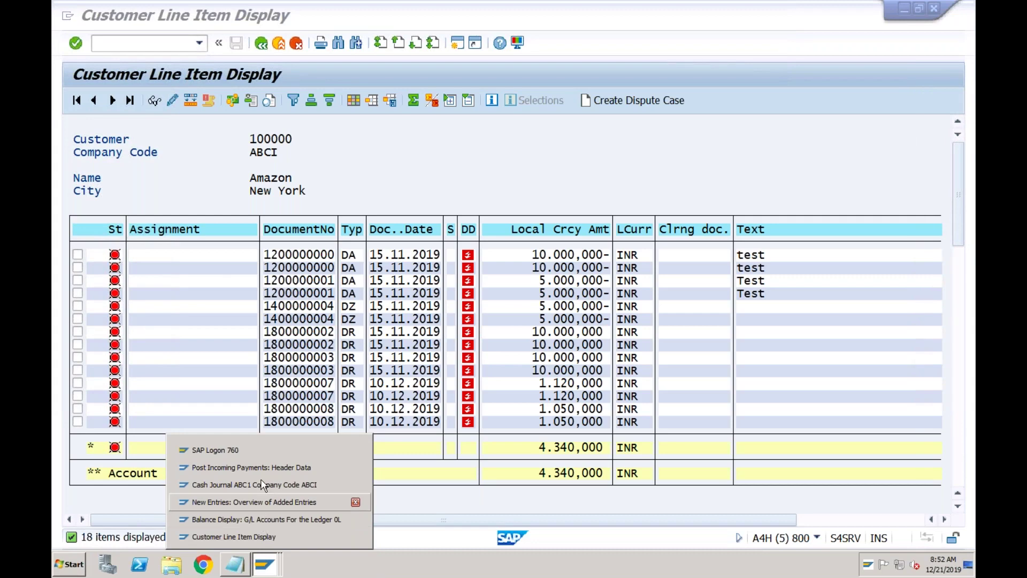
left_click(262, 469)
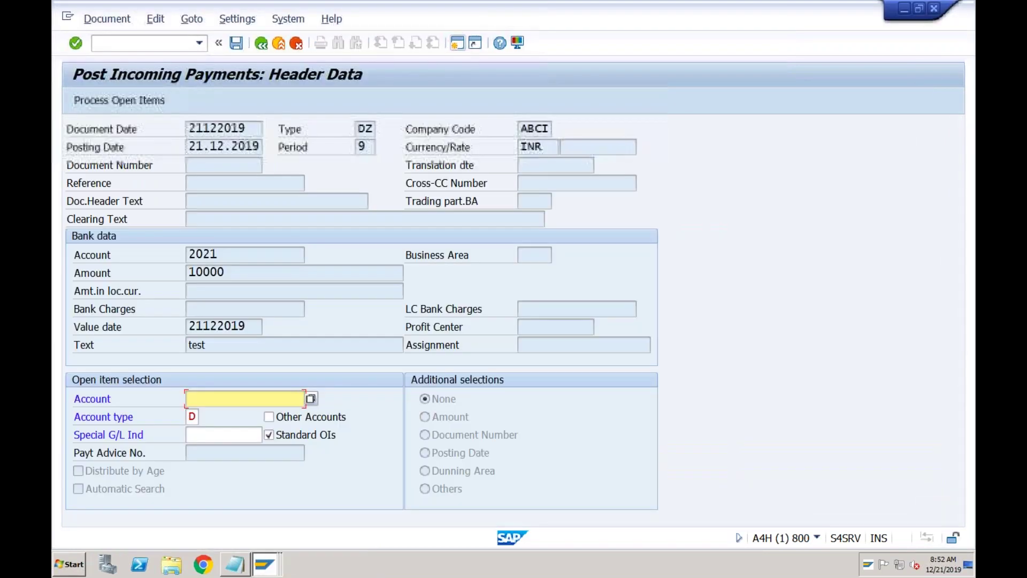
- Choose customer Amazon as the open-item account in ABCI and load its open items
left_click(312, 400)
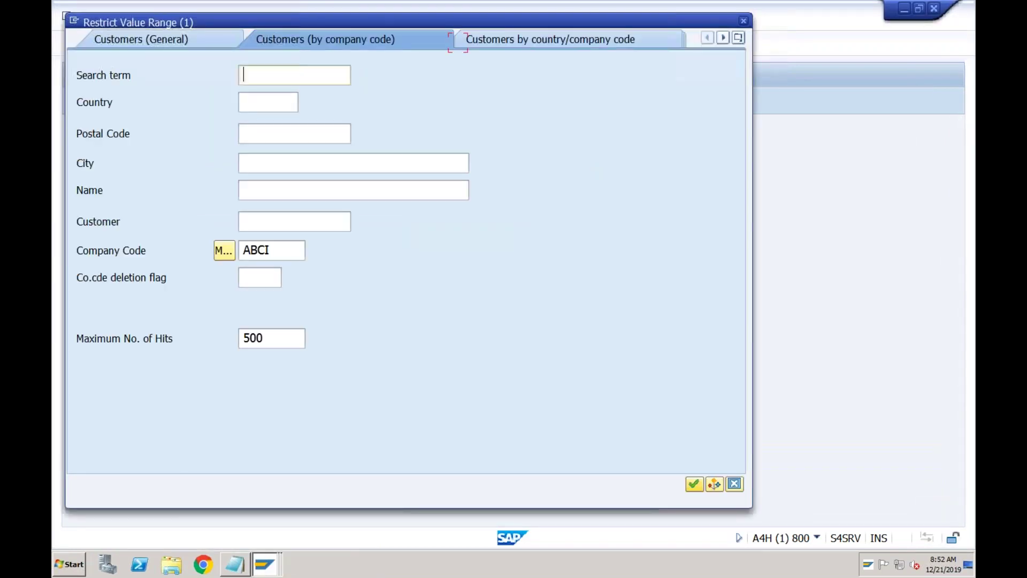
key("Return")
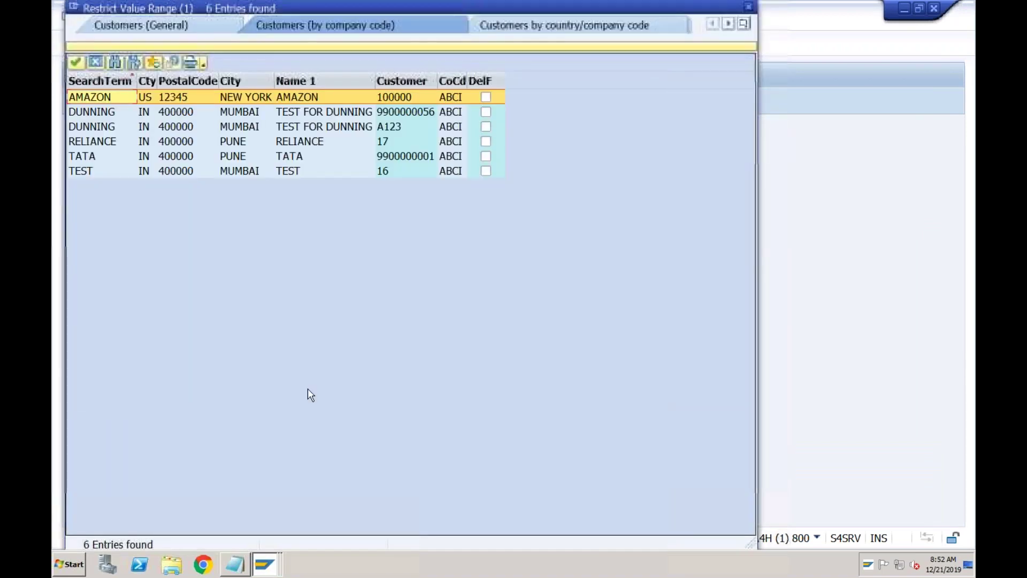
left_click(389, 100)
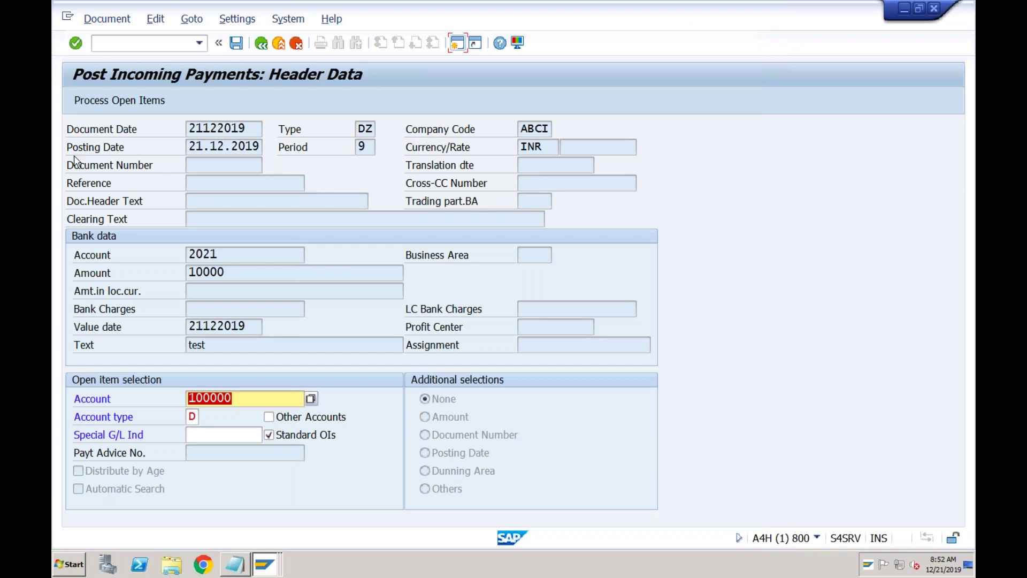
left_click(105, 103)
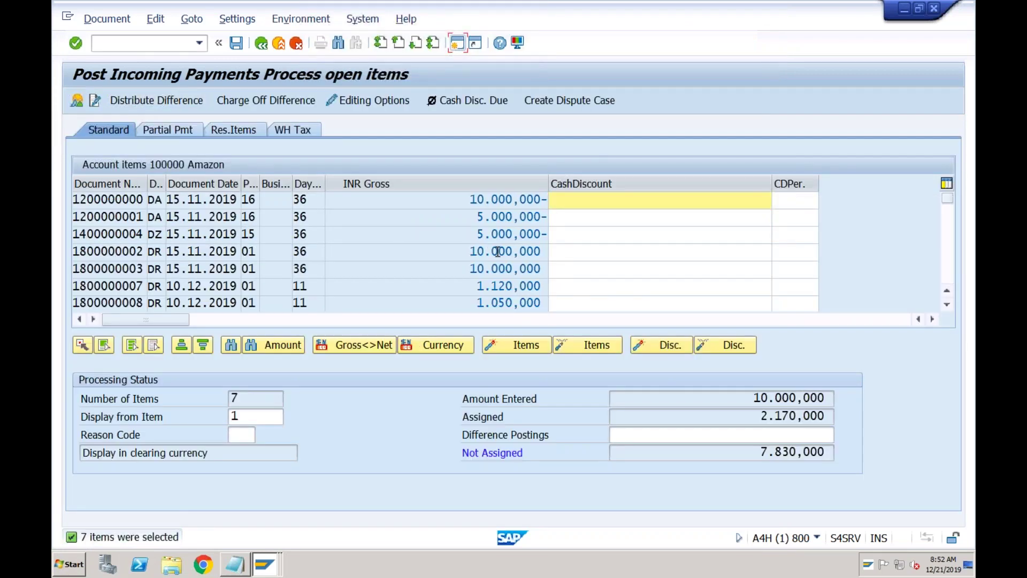
left_click(154, 350)
left_click(130, 345)
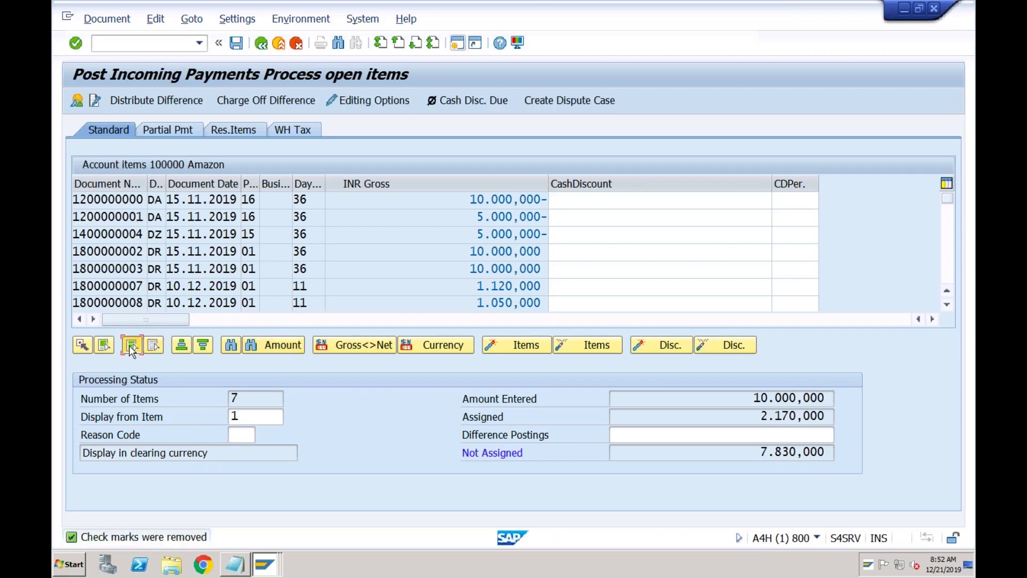
left_click(596, 352)
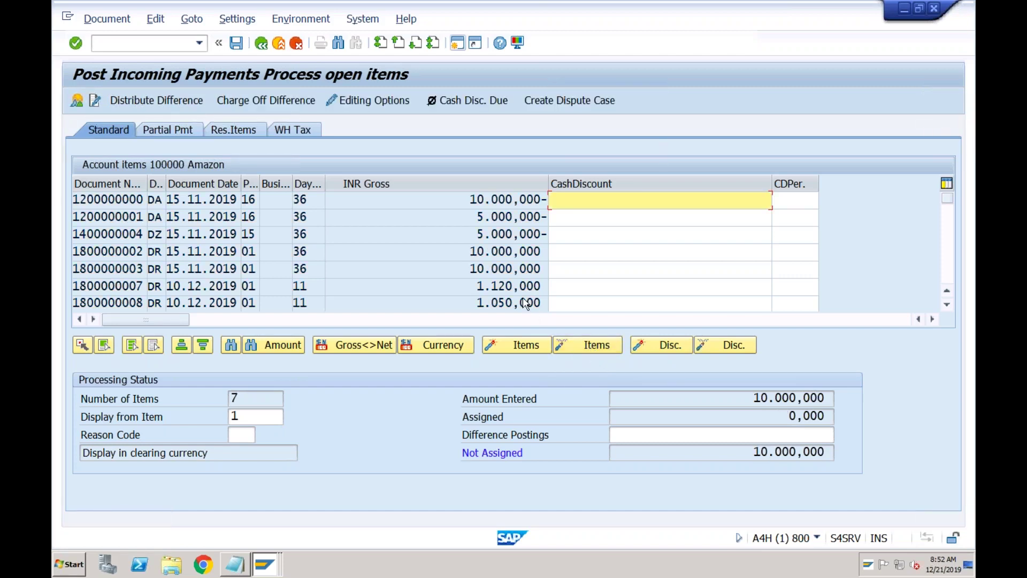
double_click(507, 253)
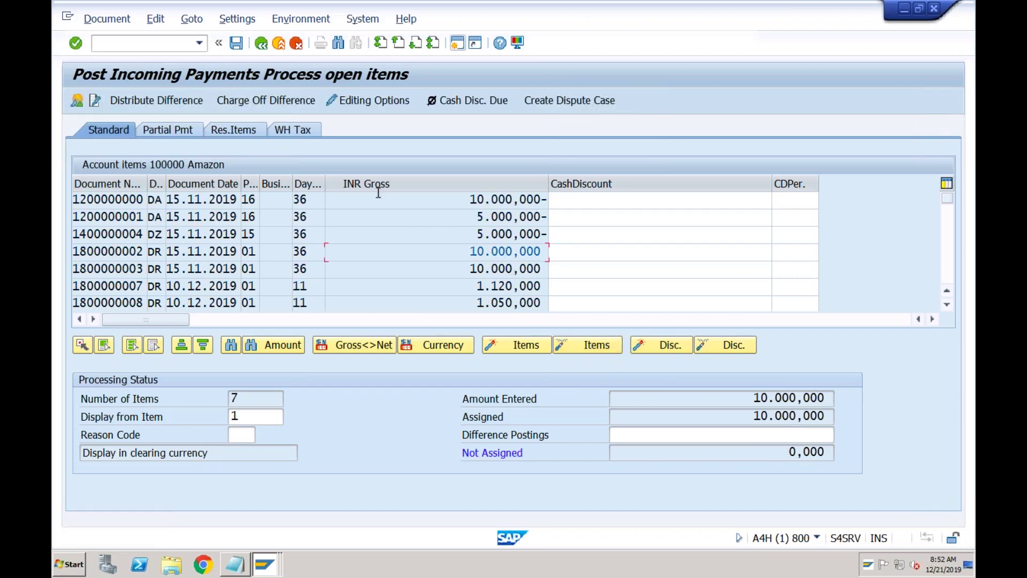
left_click(237, 43)
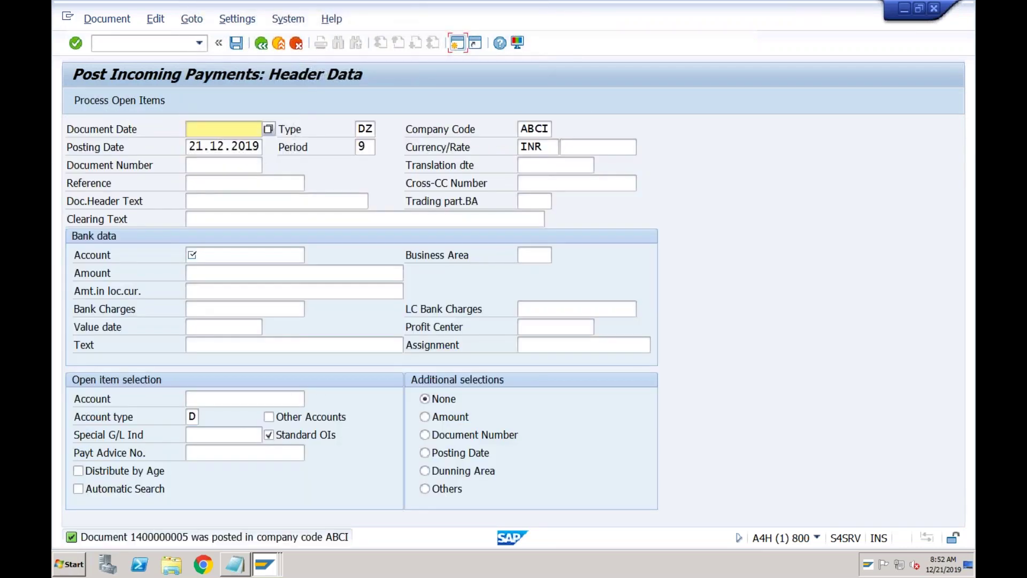
- Run FBL3N for G/L accounts 2020 to 2022 in ABCI, showing the 10.000,000 payment on 2021
left_click(182, 45)
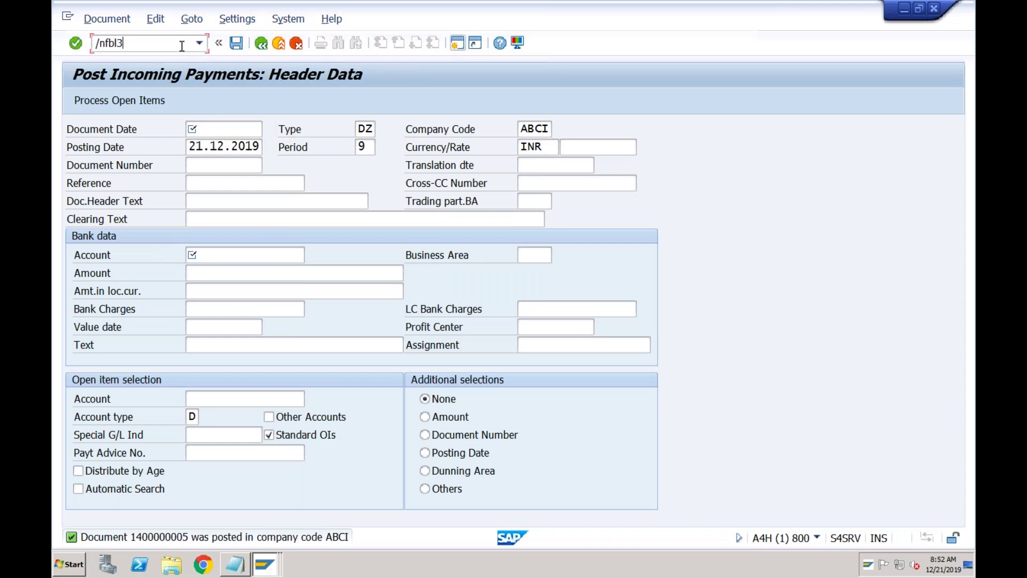
key("Return")
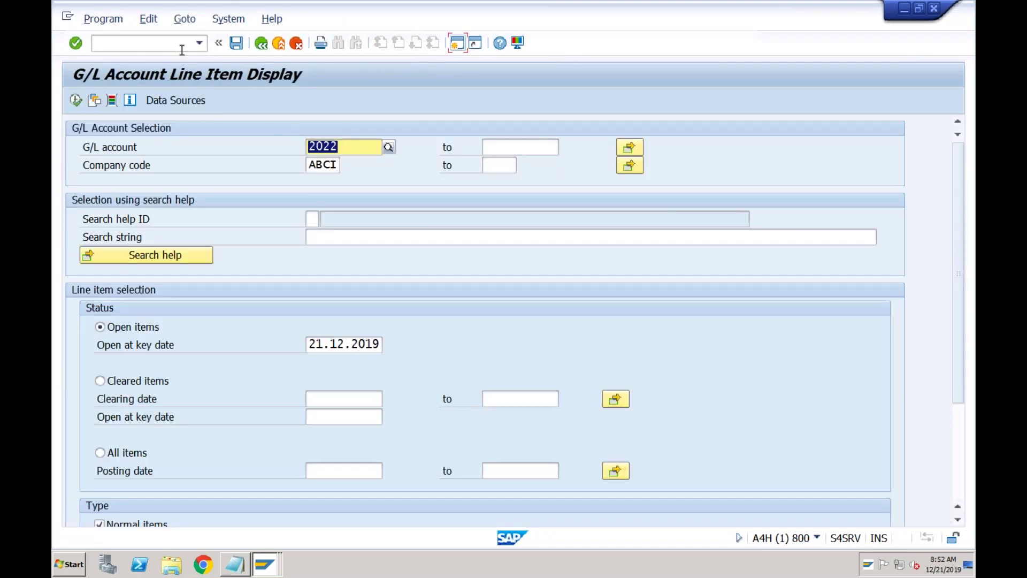
left_click(332, 146)
key("BackSpace")
type("0")
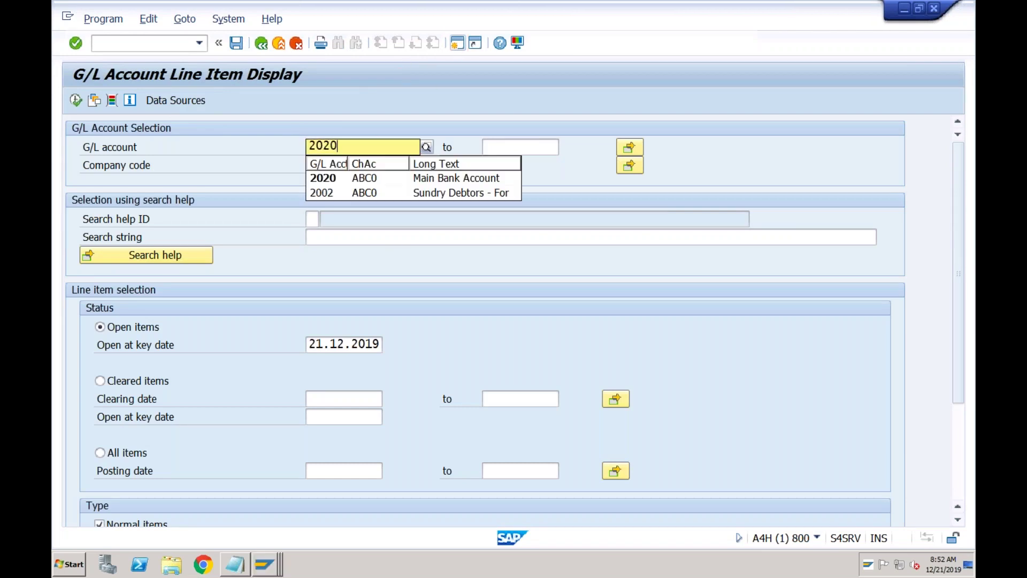
key("Return")
type("2022")
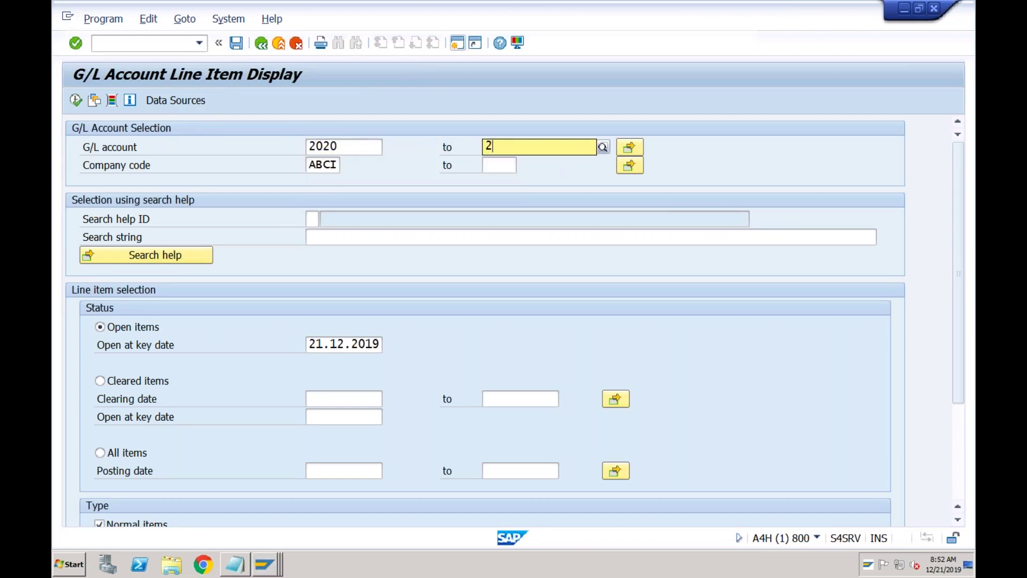
left_click(76, 101)
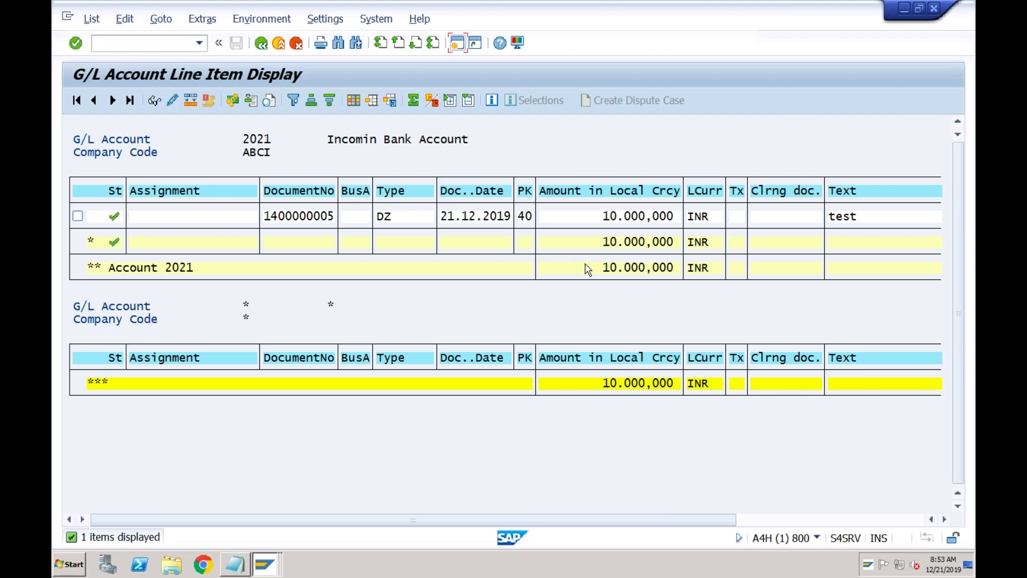
left_click(266, 562)
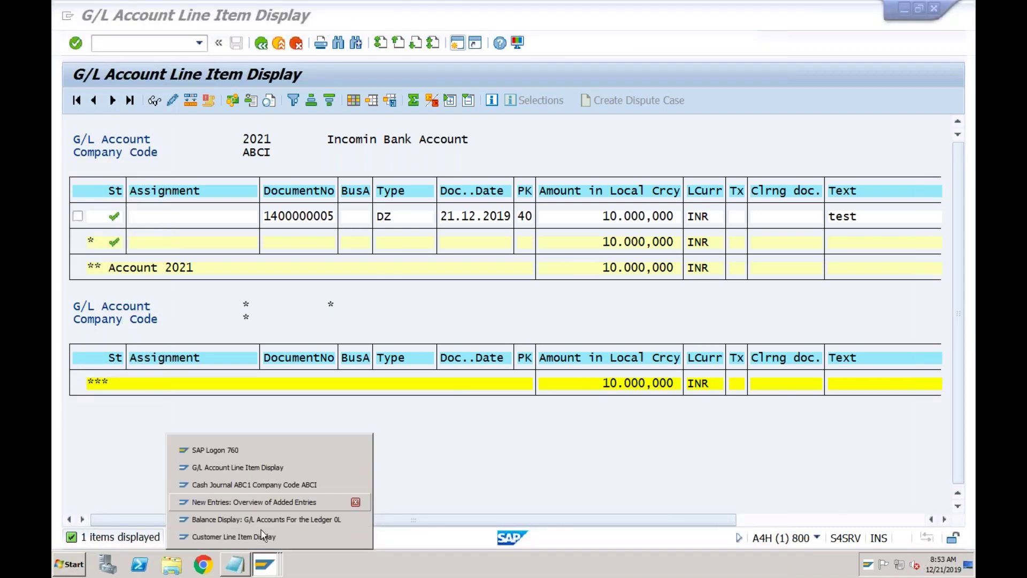
- Bring the customer line item window forward and go back to the main menu
left_click(258, 535)
left_click(261, 44)
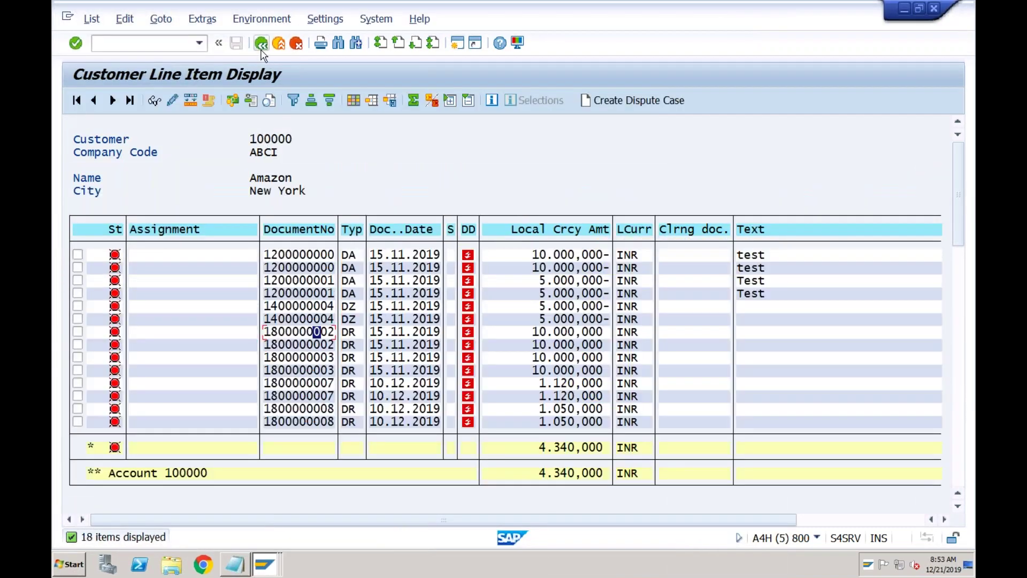
left_click(261, 44)
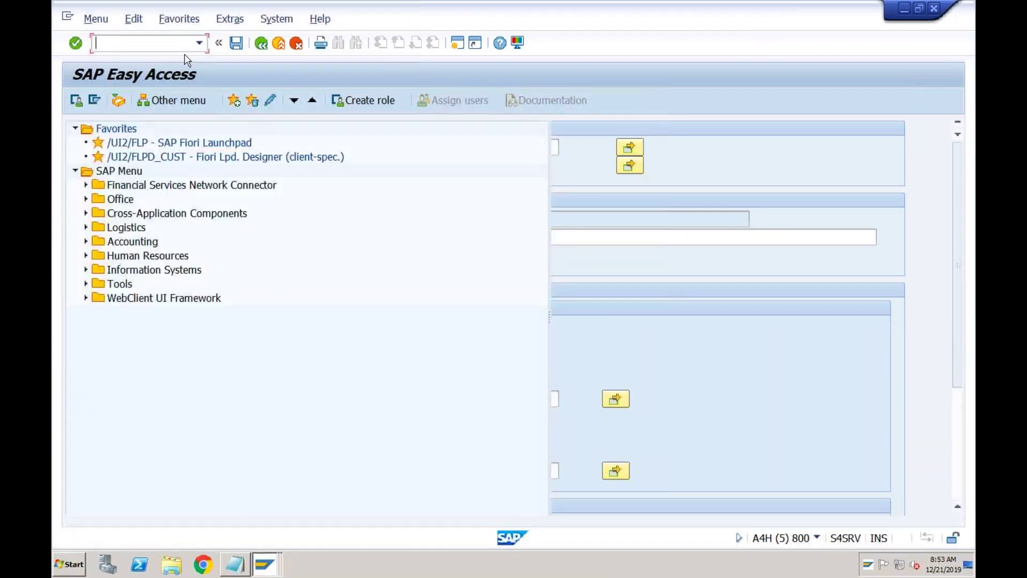
- Run FBL1N to list ABCI's open vendor items, including Tata's five items totalling 12.250,000-
left_click(173, 46)
type("fbl1n")
key("Return")
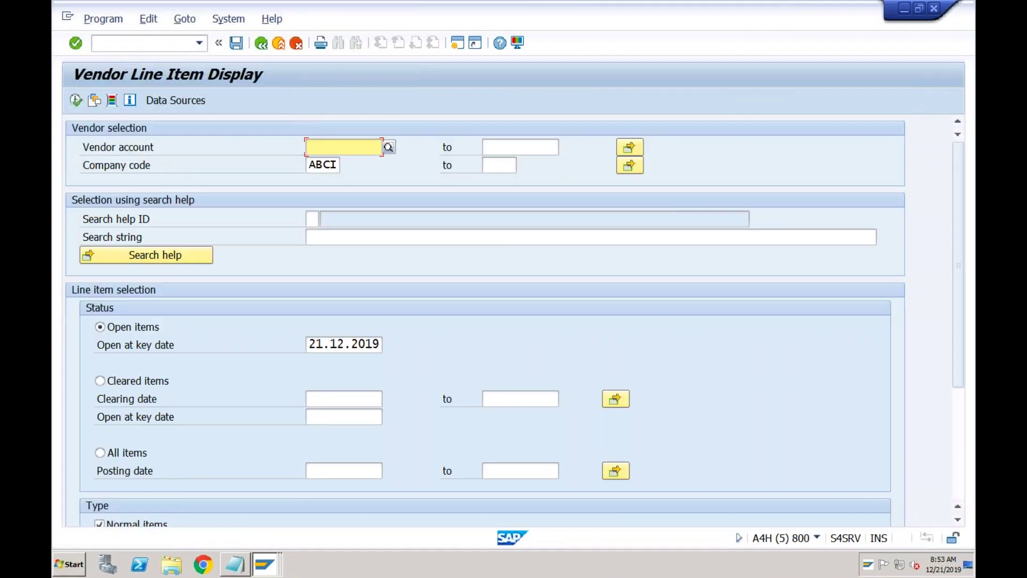
left_click(77, 100)
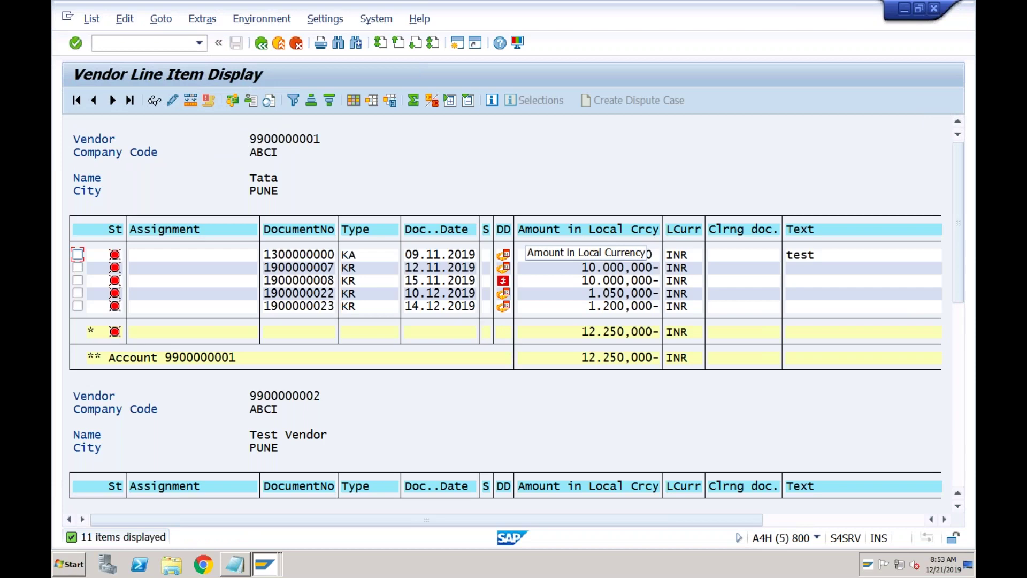
left_click(358, 269)
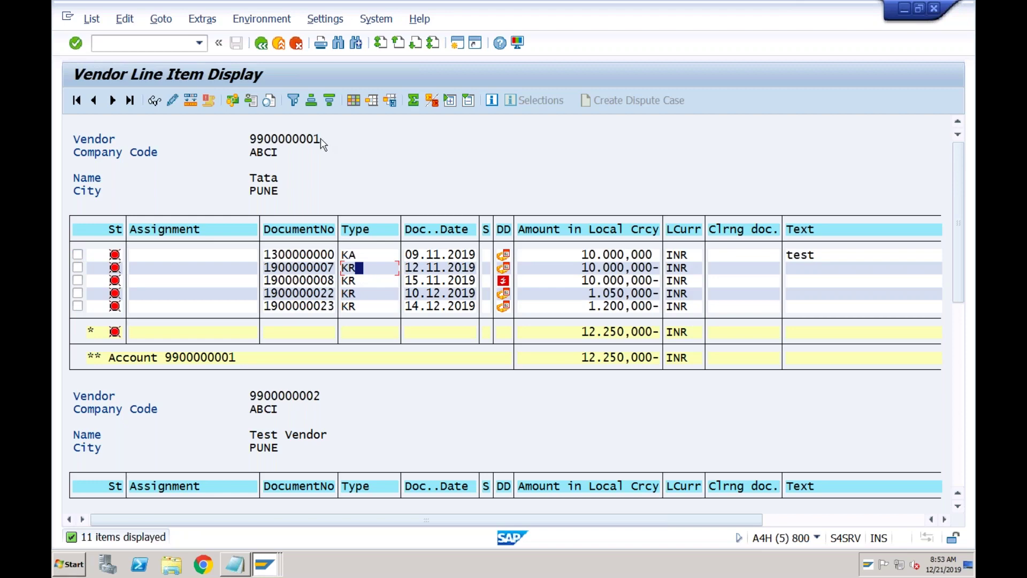
left_click(173, 44)
- Start an F-53 outgoing payment dated 21122019 from bank account 2022
type("/nf-53")
key("Return")
type("21")
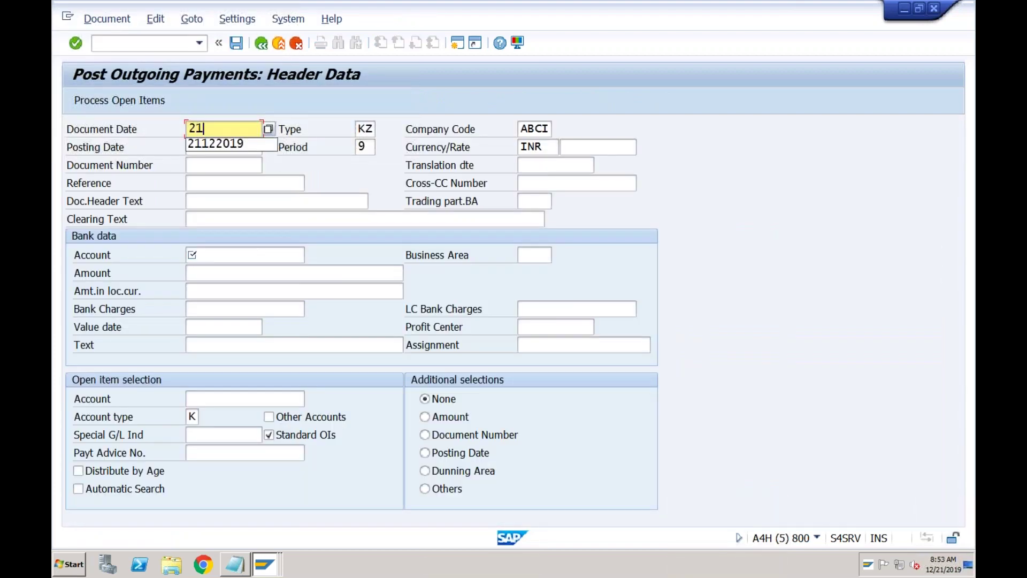
type("122019")
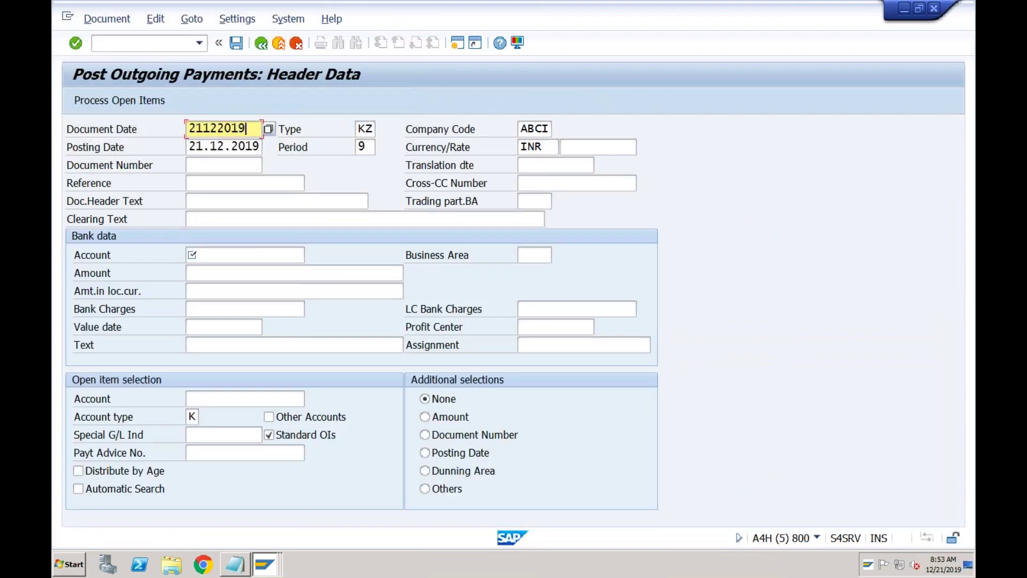
left_click(209, 259)
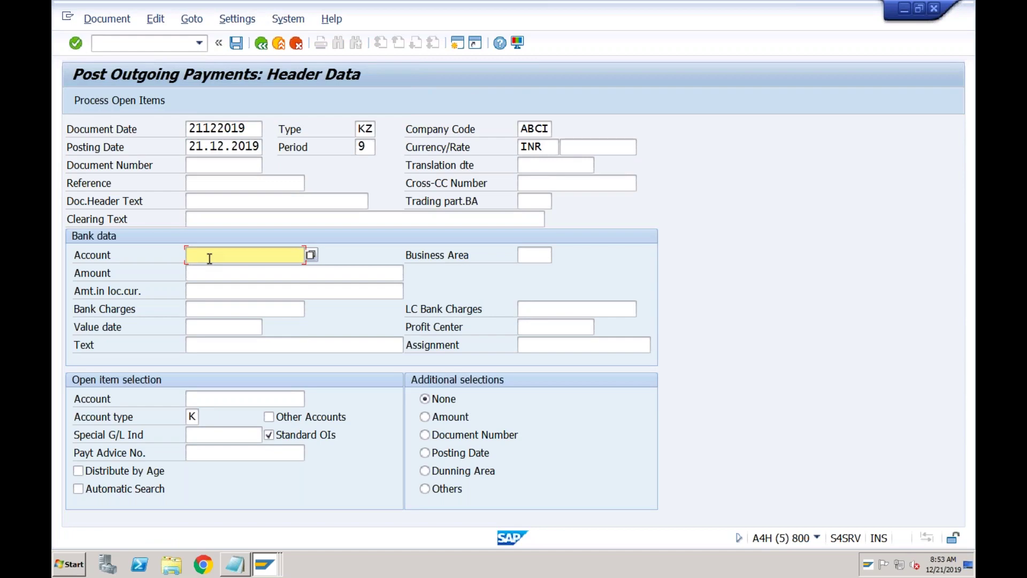
left_click(312, 256)
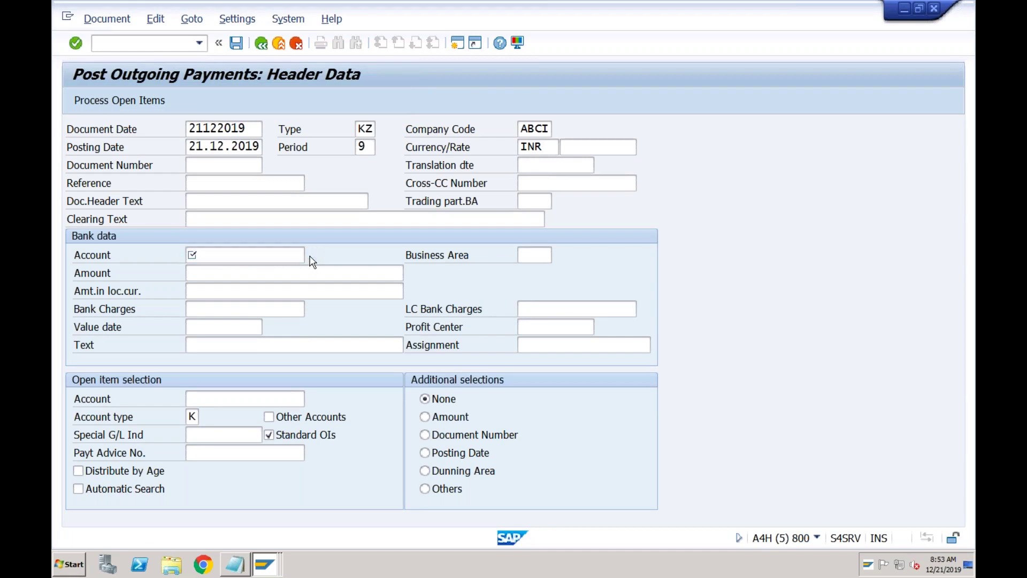
key("Return")
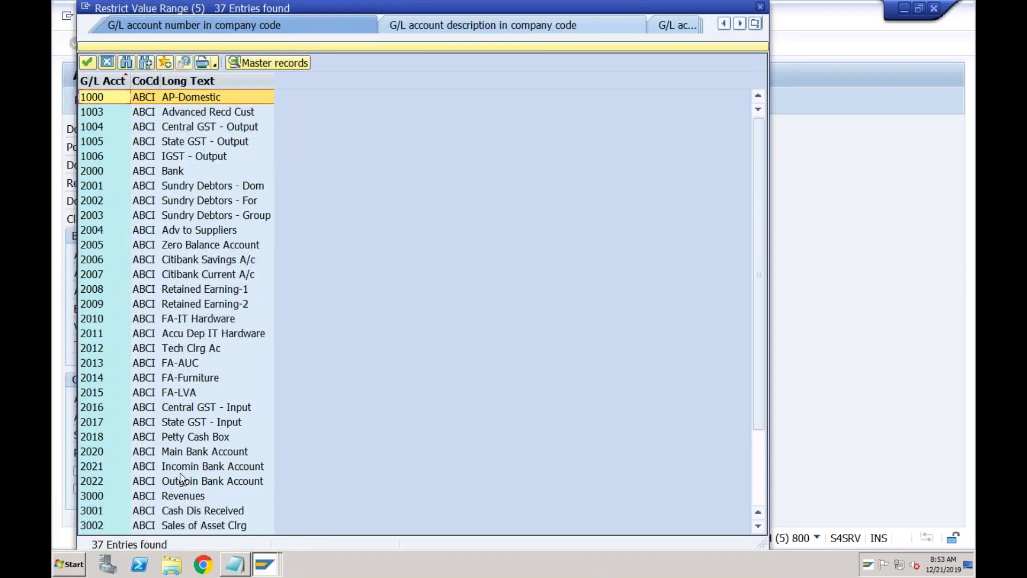
double_click(177, 481)
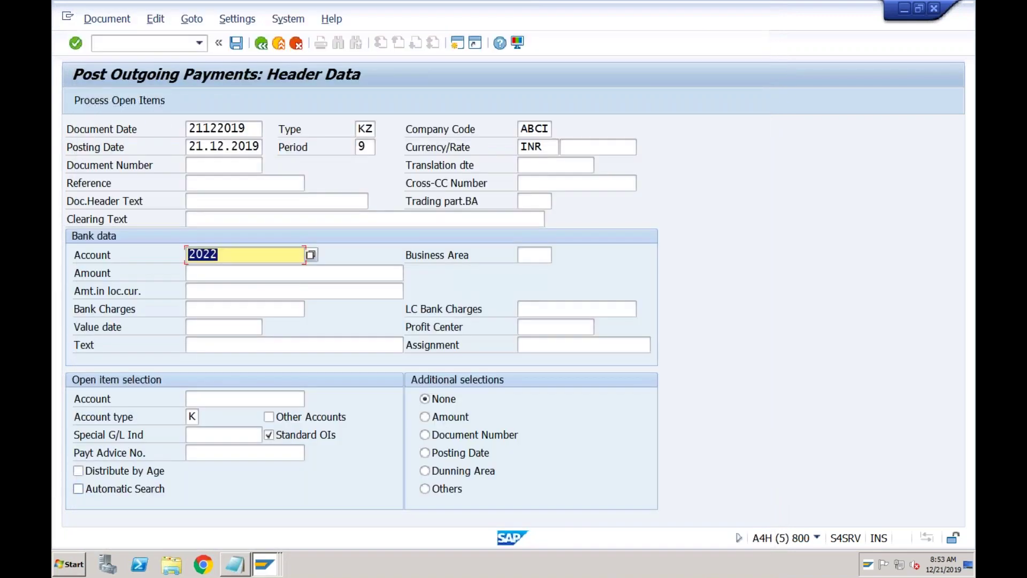
- Enter amount 5000, value date 21122019 and vendor Tata, then load Tata's open items
left_click(212, 274)
type("5000")
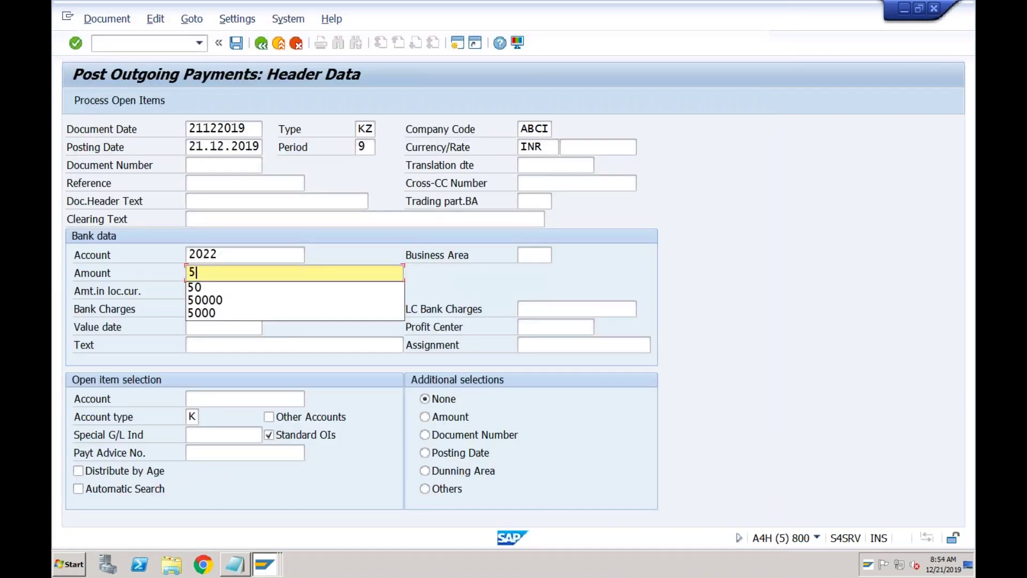
left_click(212, 327)
key("Down")
key("Return")
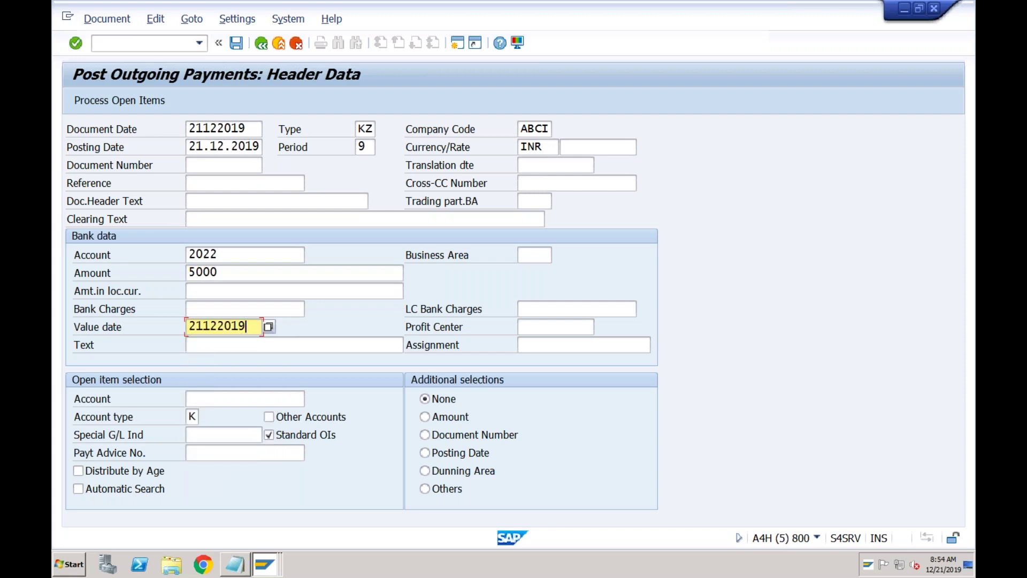
left_click(215, 398)
left_click(311, 399)
key("Return")
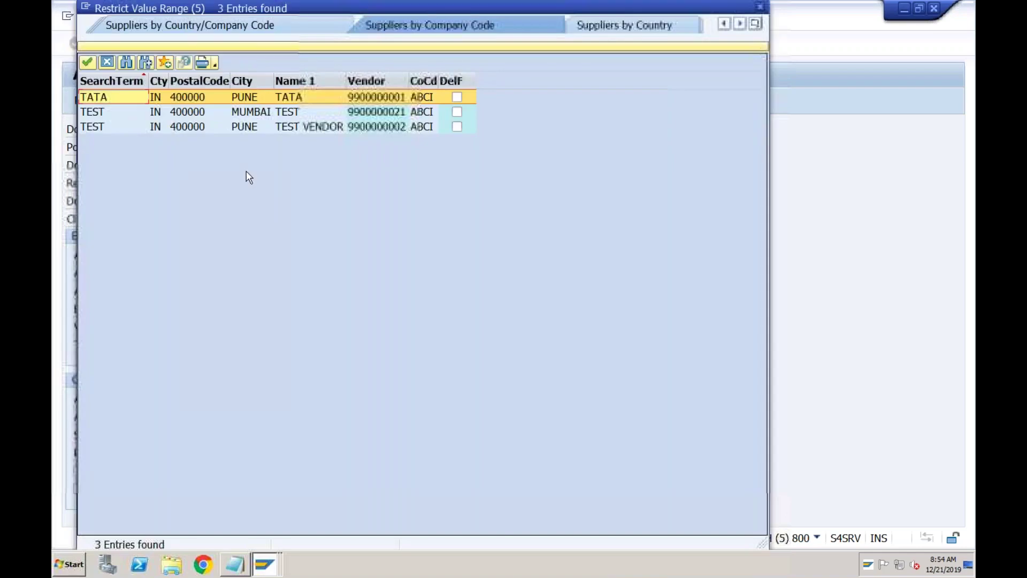
double_click(364, 98)
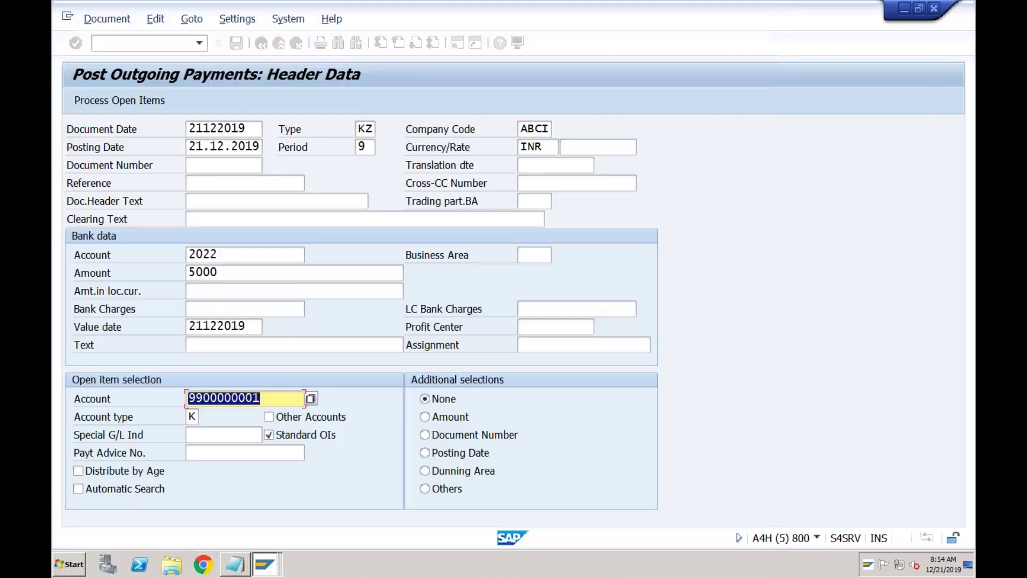
left_click(126, 105)
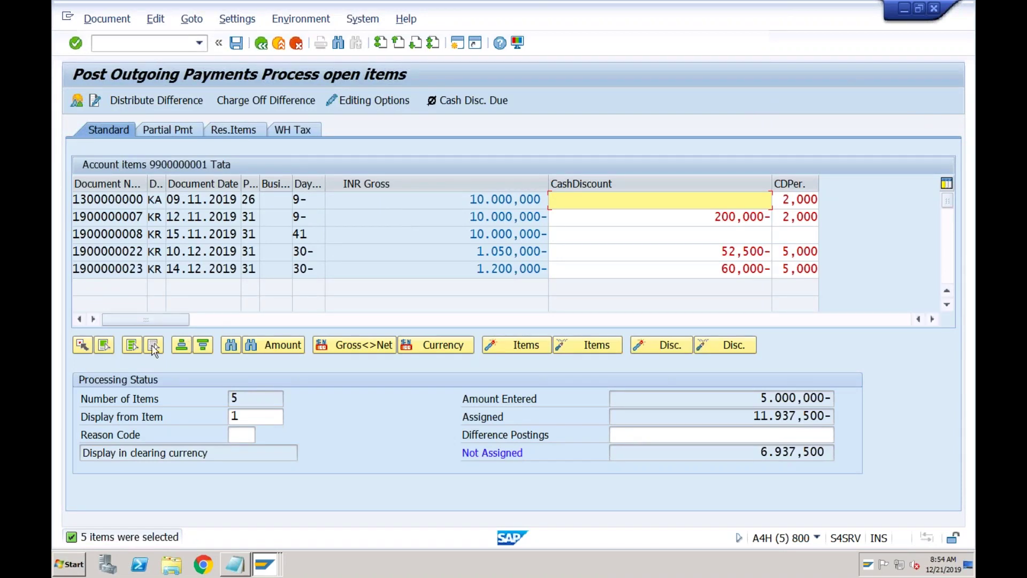
left_click(134, 346)
left_click(584, 346)
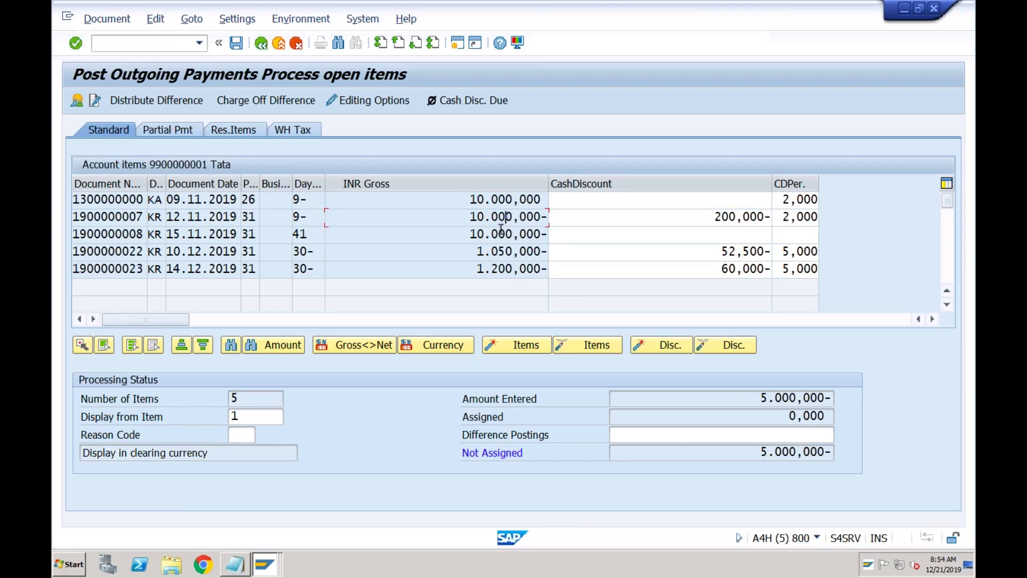
double_click(500, 233)
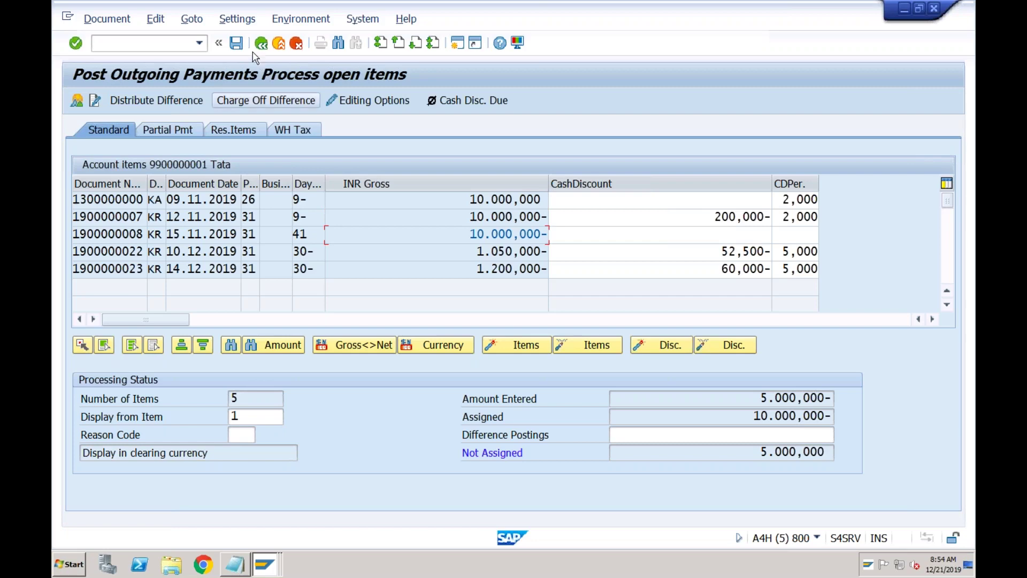
left_click(236, 43)
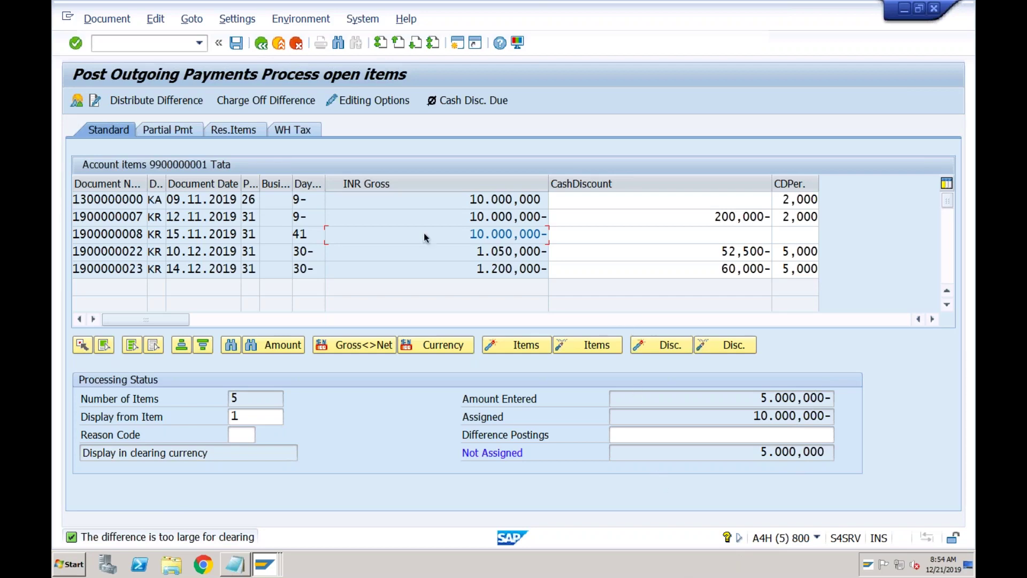
left_click(181, 133)
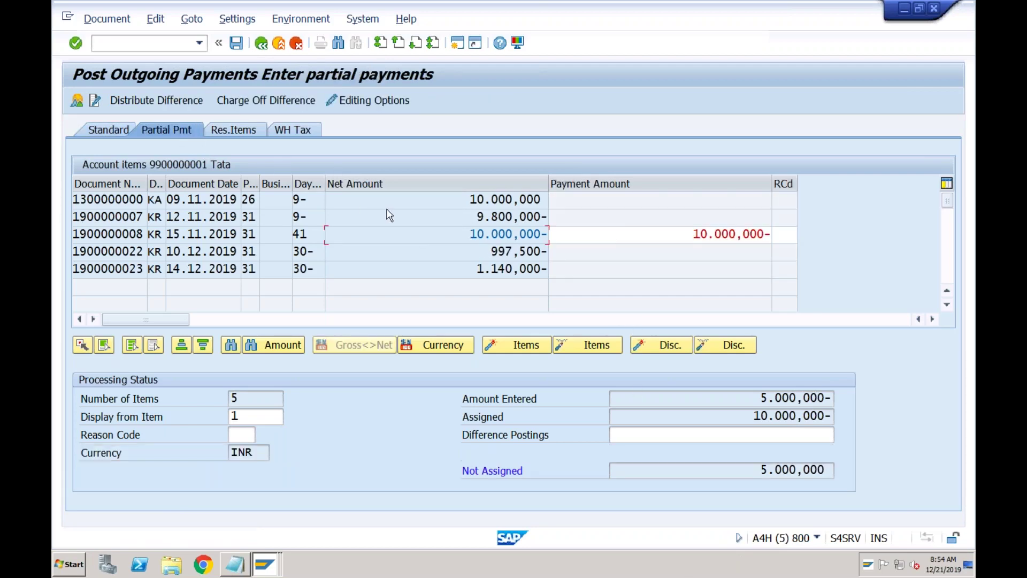
double_click(621, 234)
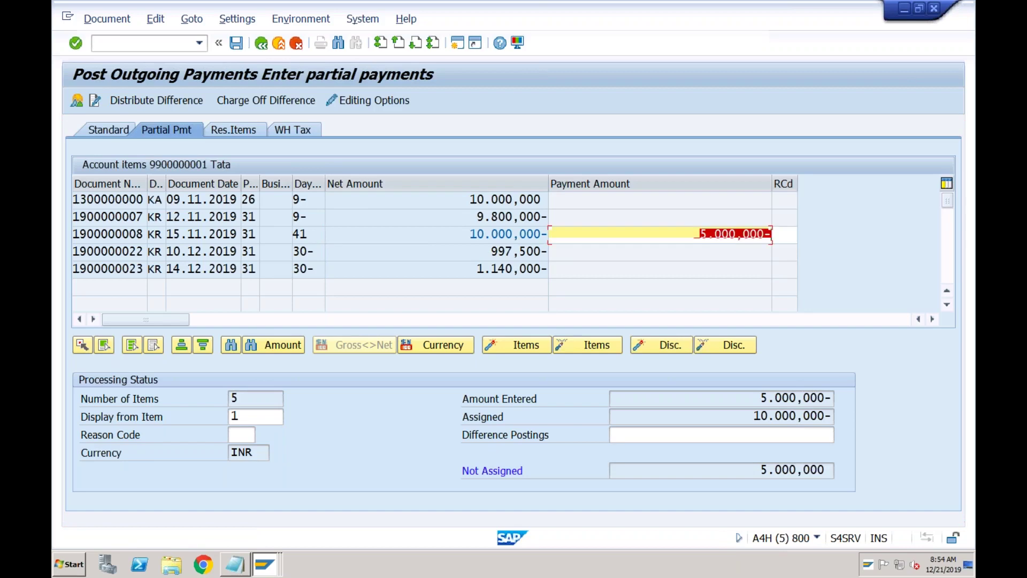
left_click(236, 43)
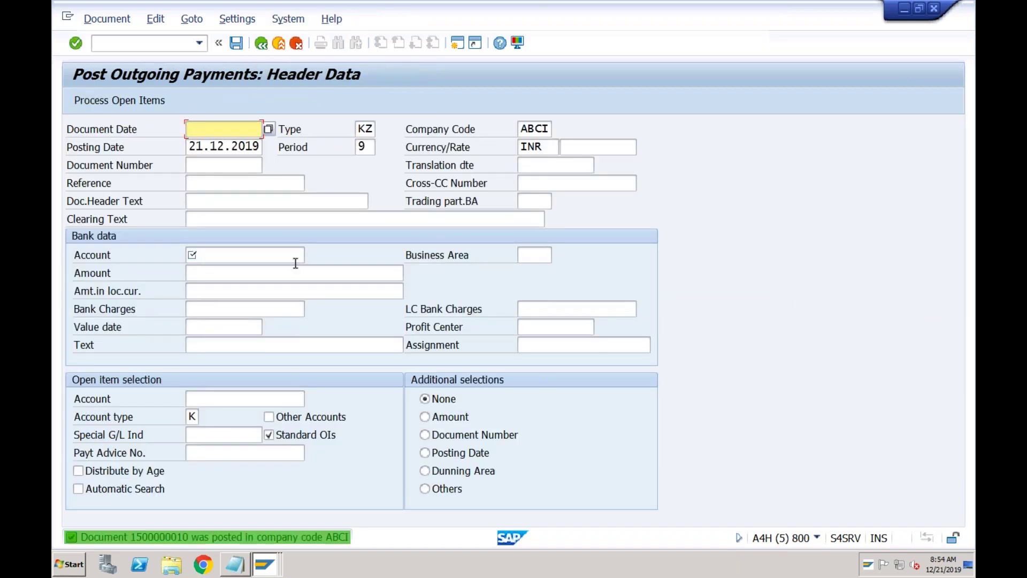
- Rerun the G/L line item report for accounts 2020–2022 and check the 5.000,000- payment on 2022
left_click(265, 565)
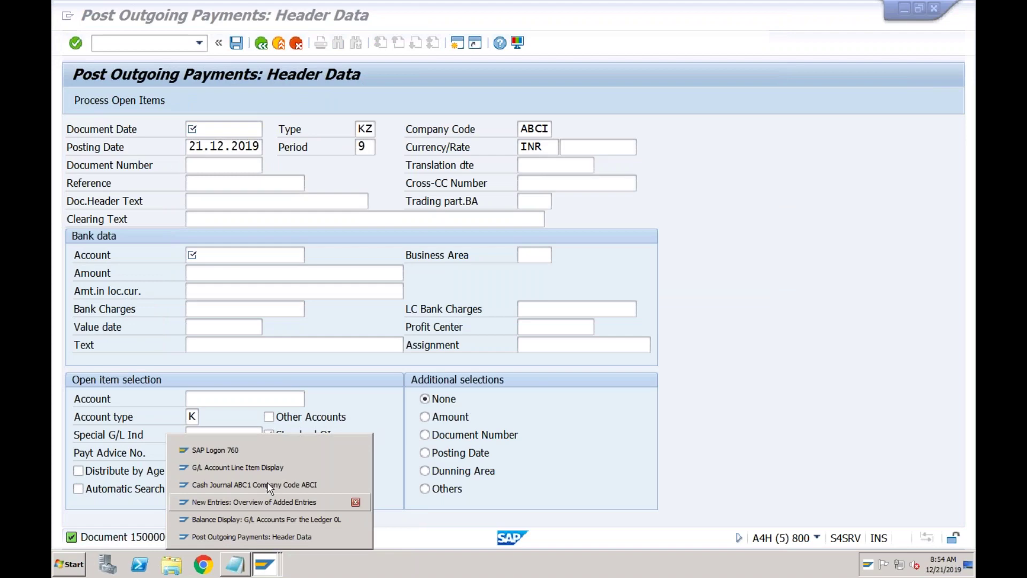
left_click(274, 469)
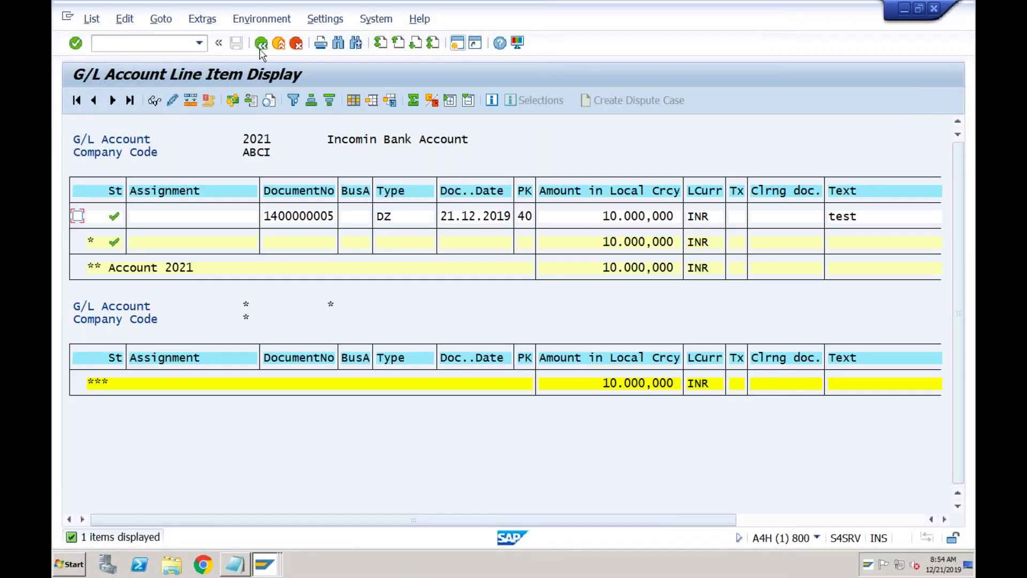
left_click(261, 45)
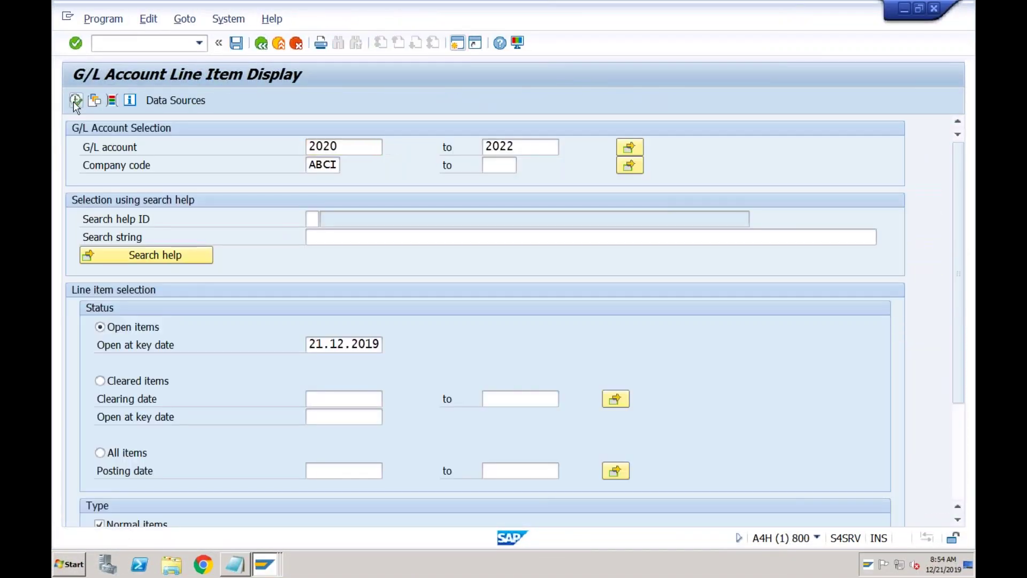
left_click(75, 101)
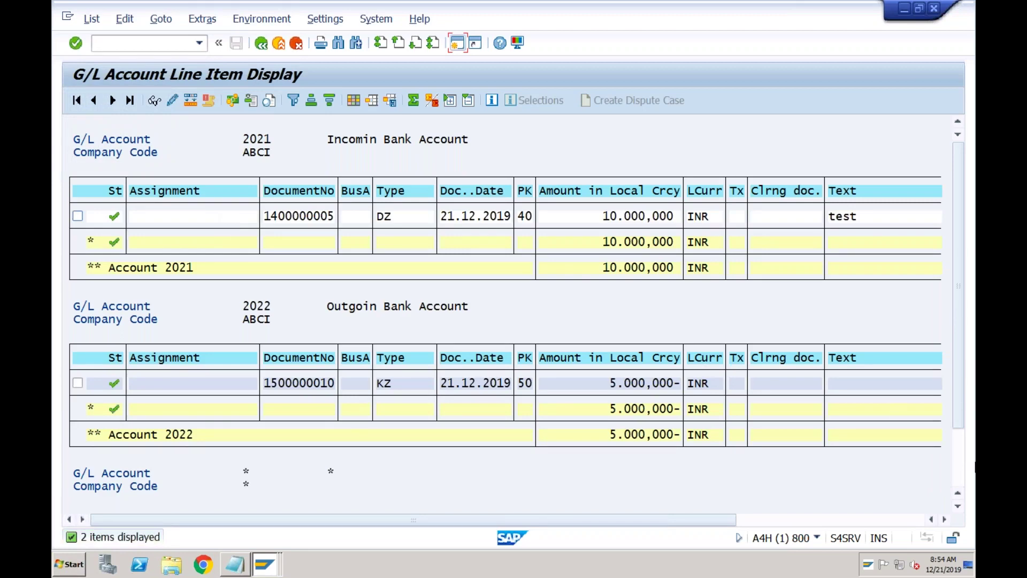
left_click(958, 454)
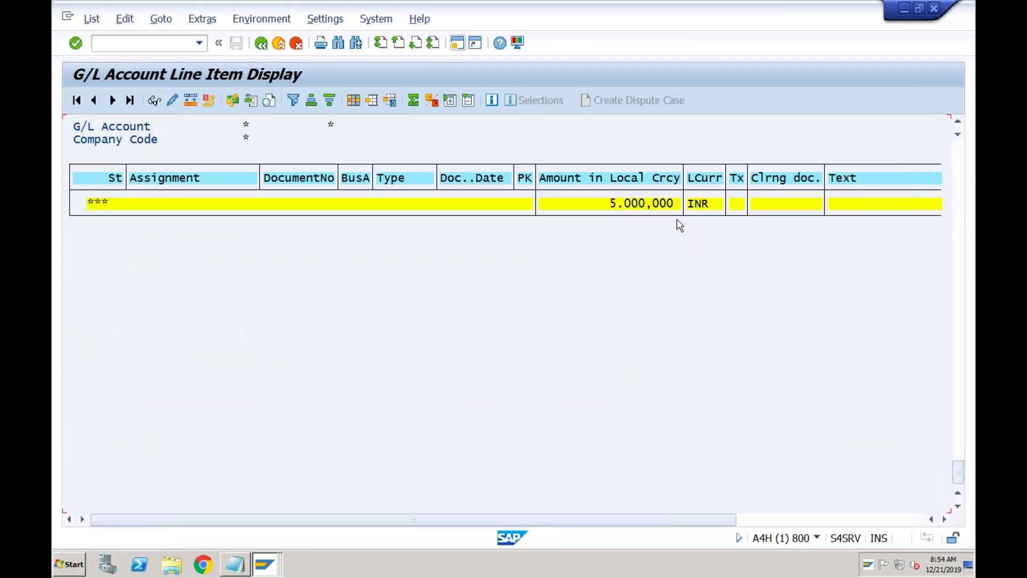
left_click(961, 182)
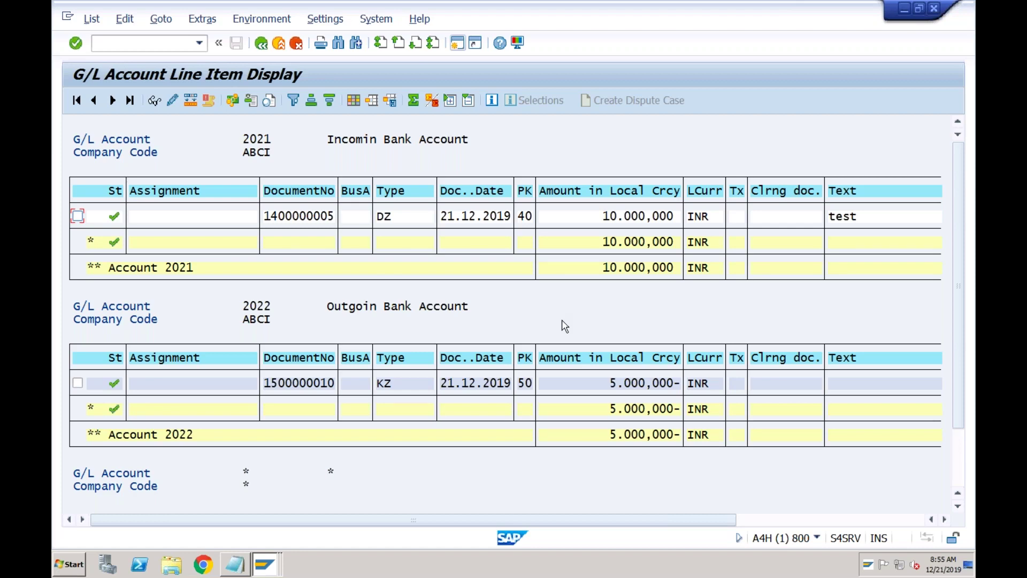
left_click(627, 216)
left_click(634, 383)
mouse_move(268, 571)
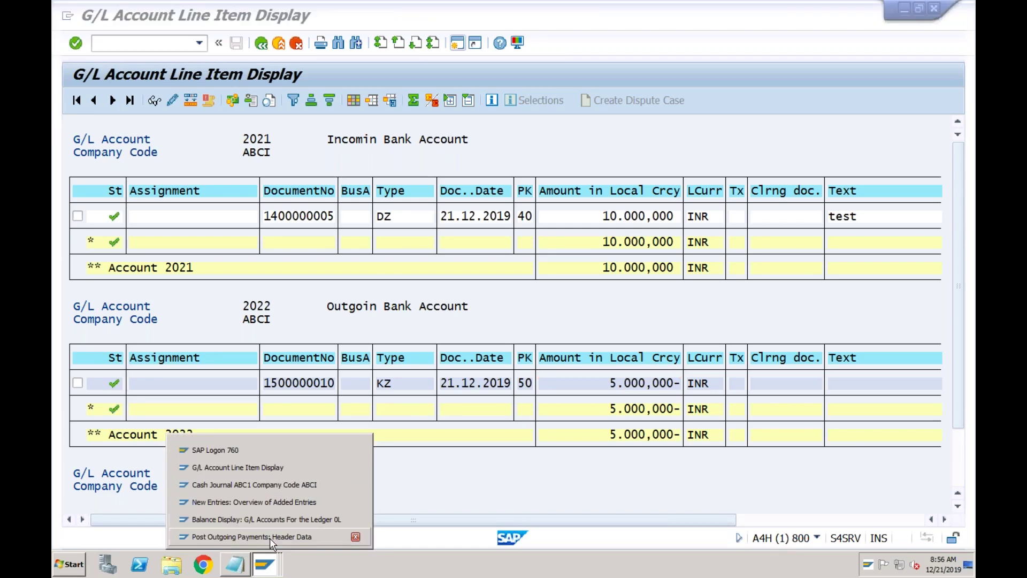
- Open the SAP Reference IMG with /nspro
left_click(273, 521)
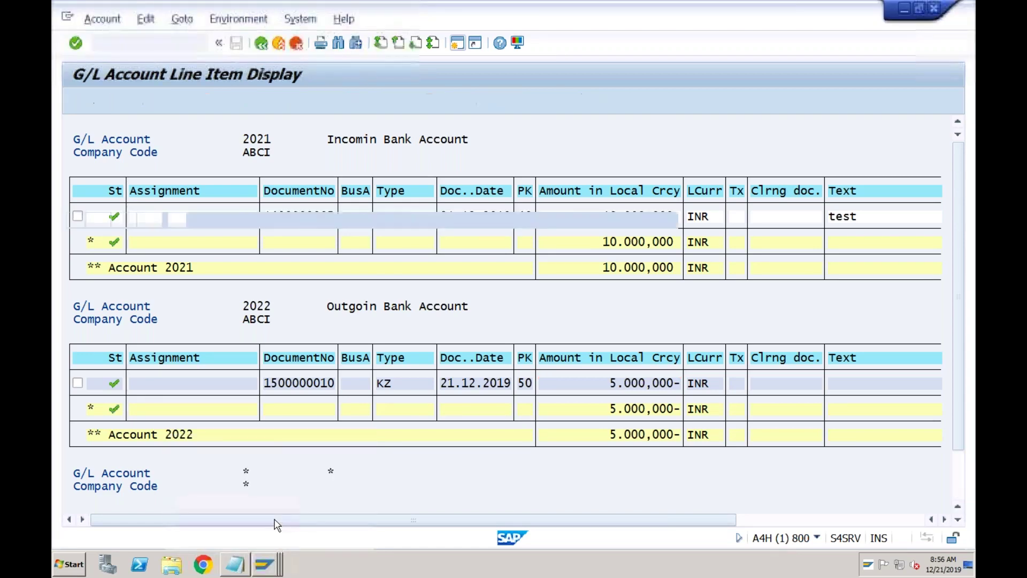
type("/nspro")
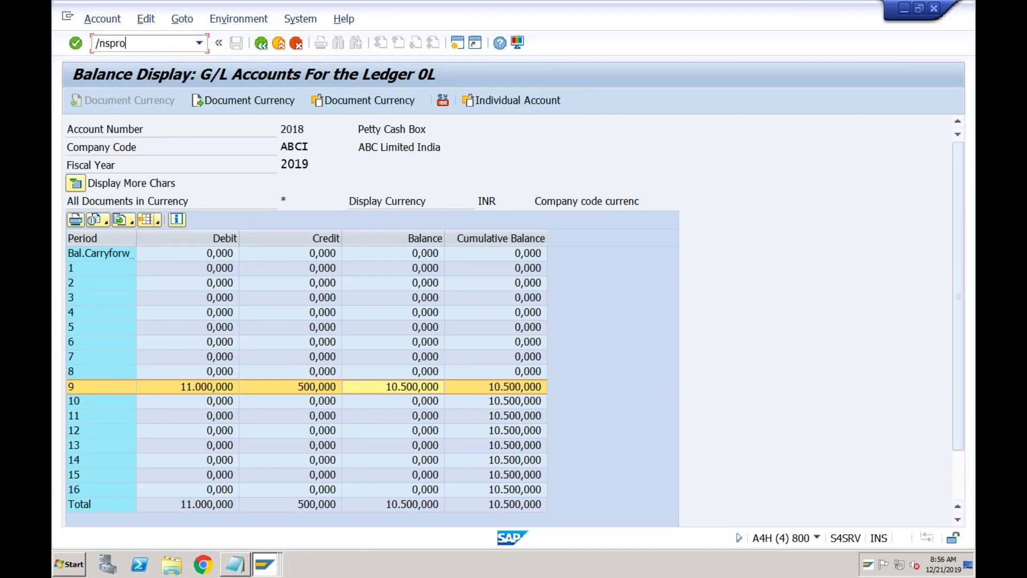
key("Return")
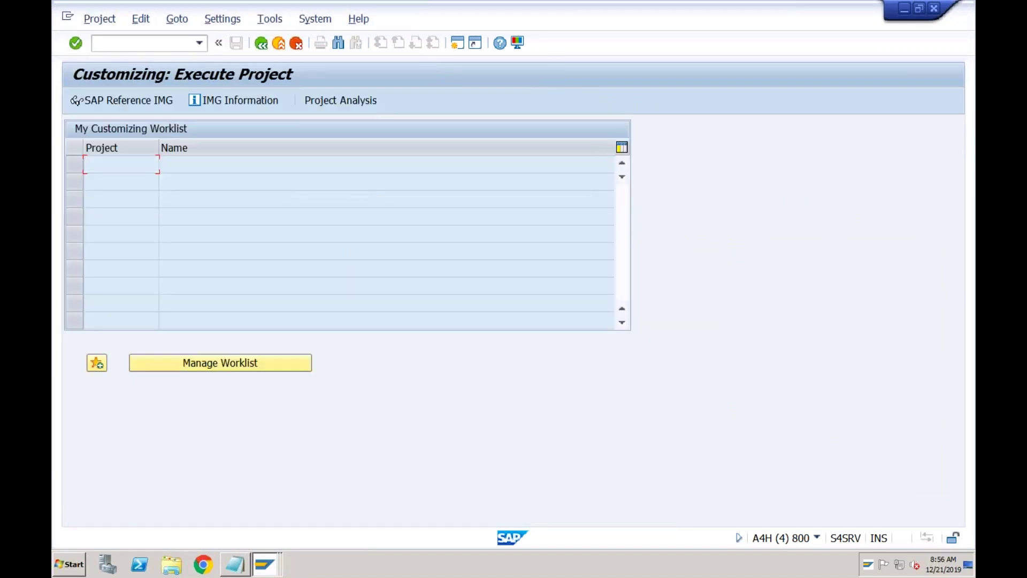
left_click(138, 102)
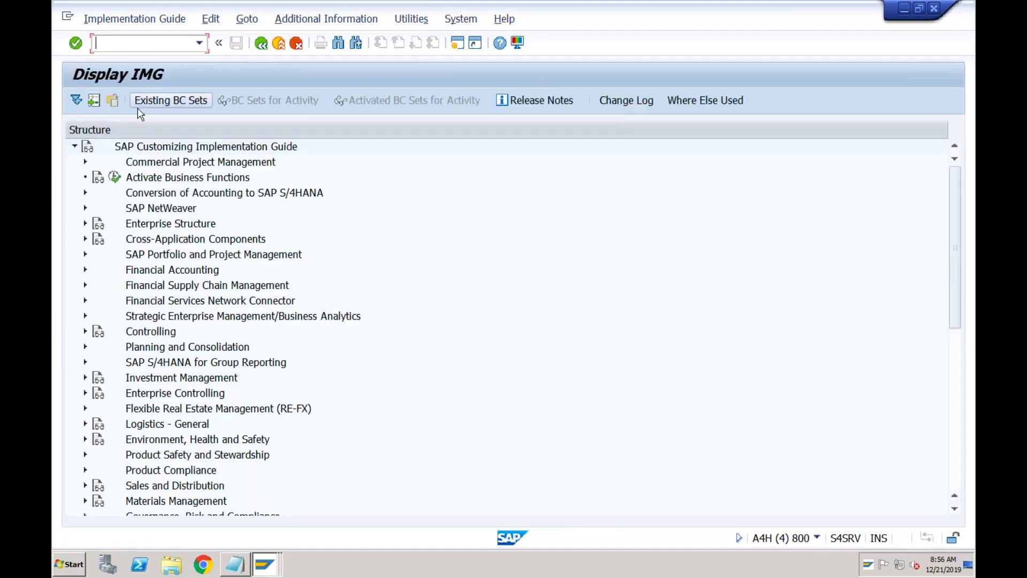
- Expand Financial Accounting > Bank Accounting down to the Manual Bank Statement activities
left_click(86, 270)
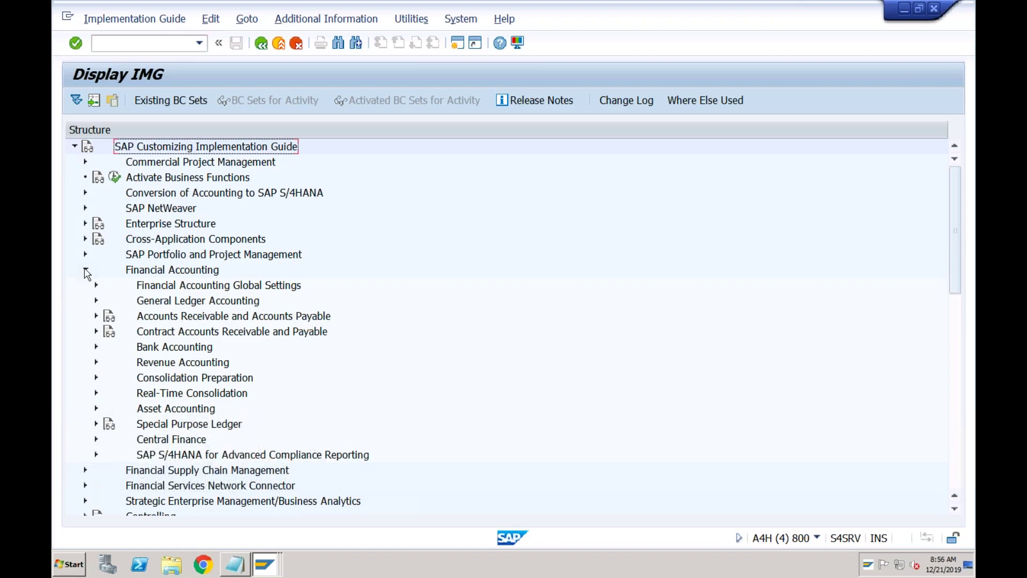
left_click(96, 348)
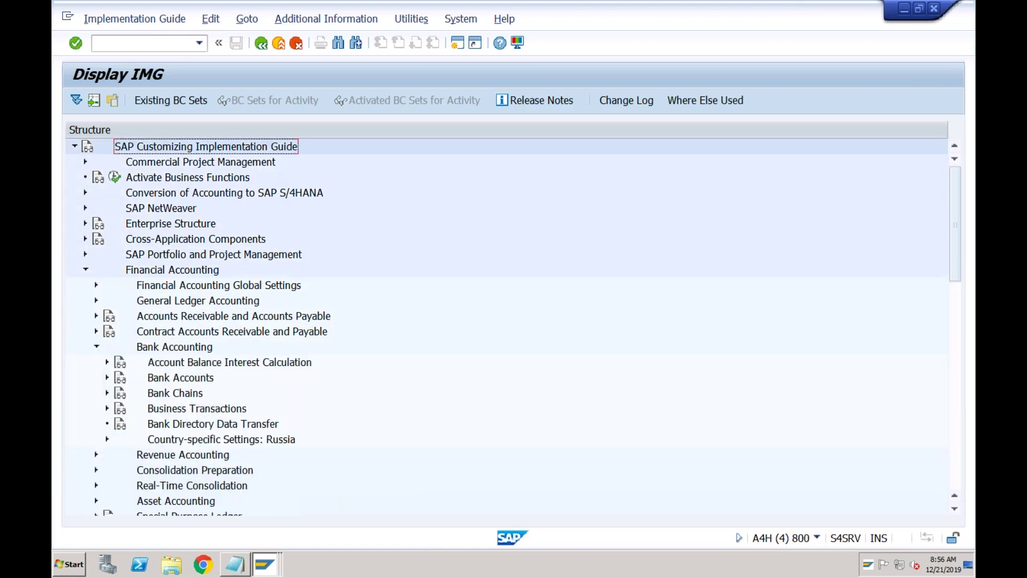
left_click(107, 409)
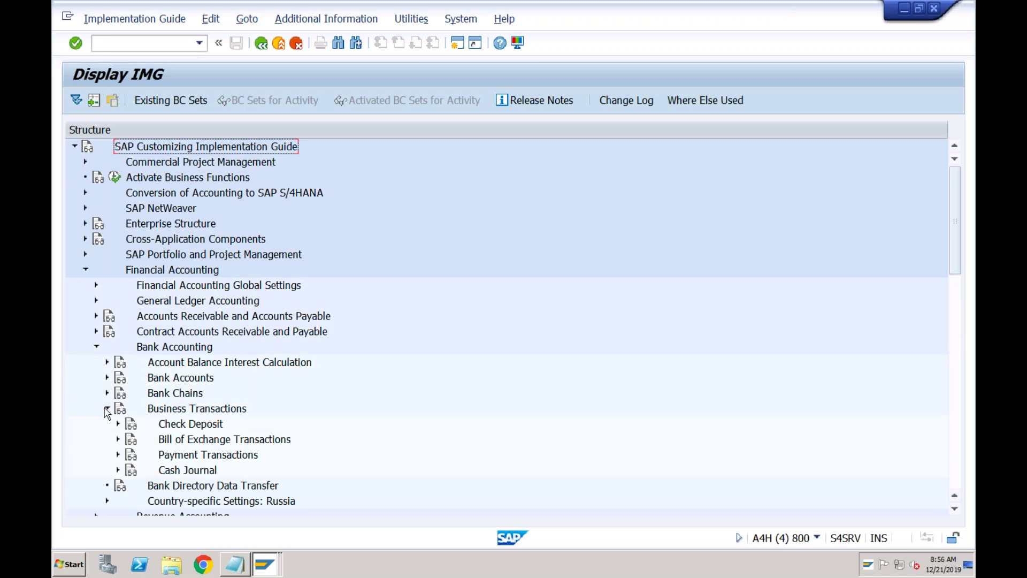
left_click(118, 455)
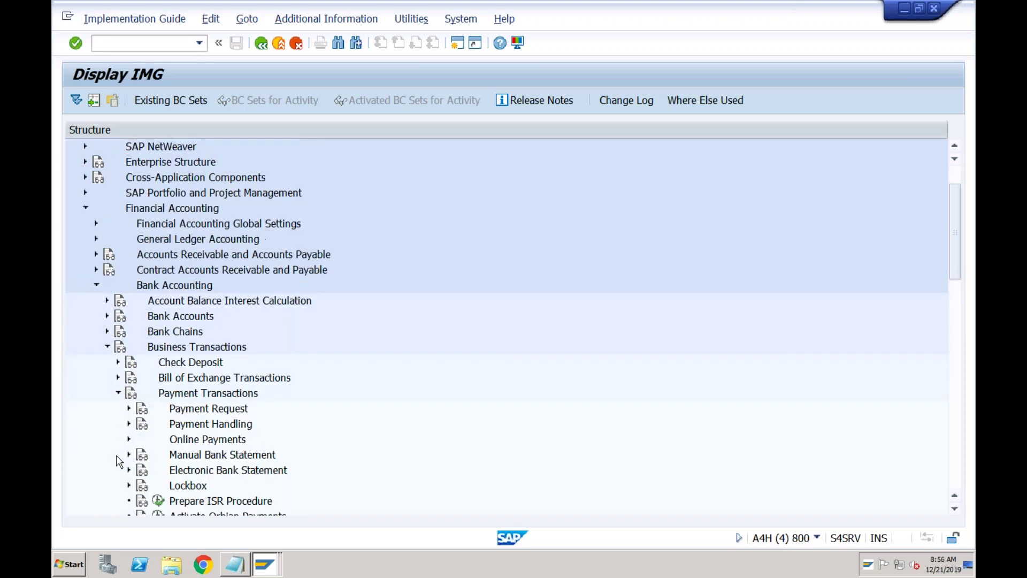
left_click(197, 459)
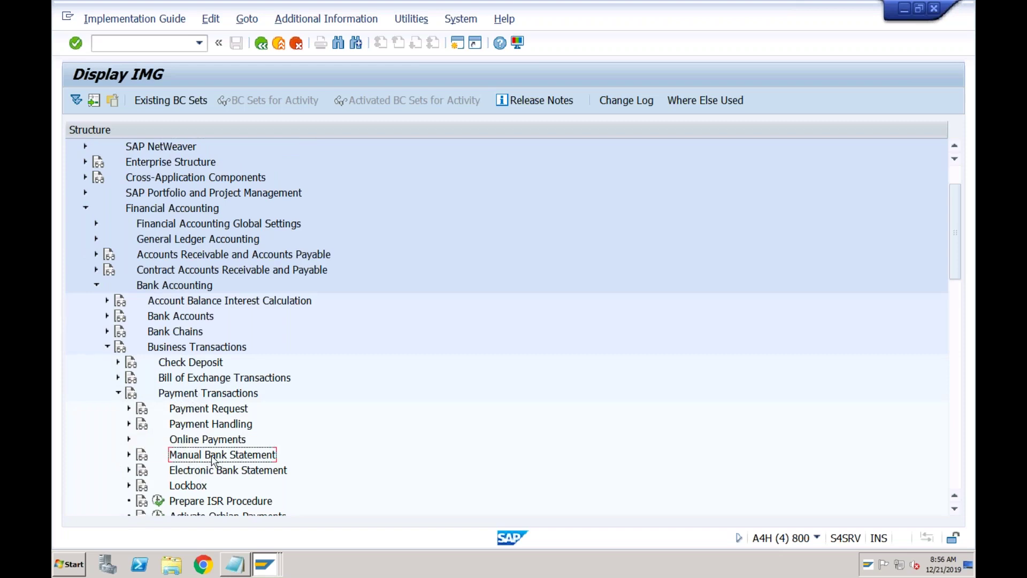
left_click(129, 455)
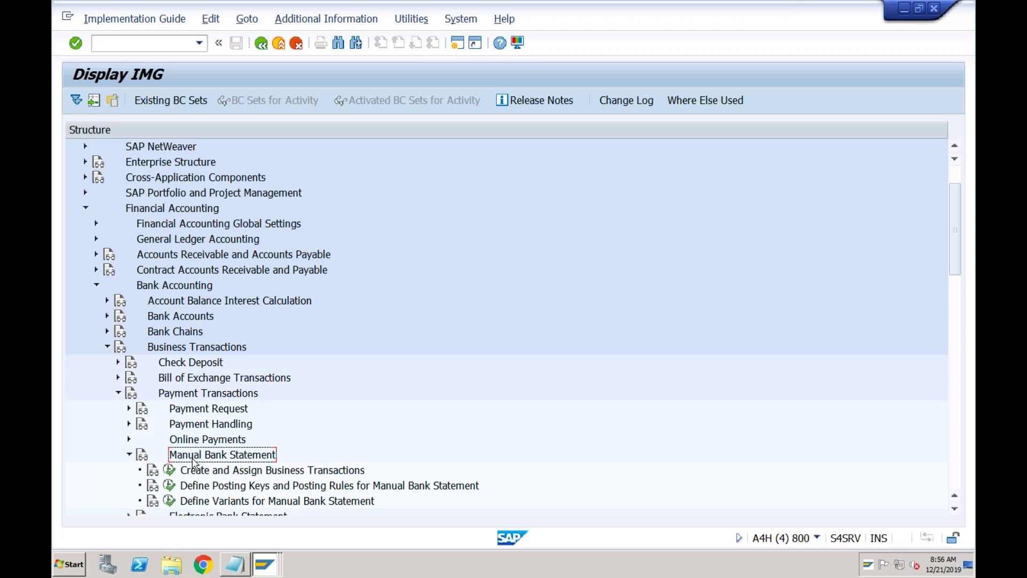
left_click(231, 471)
key("Down")
key("Down")
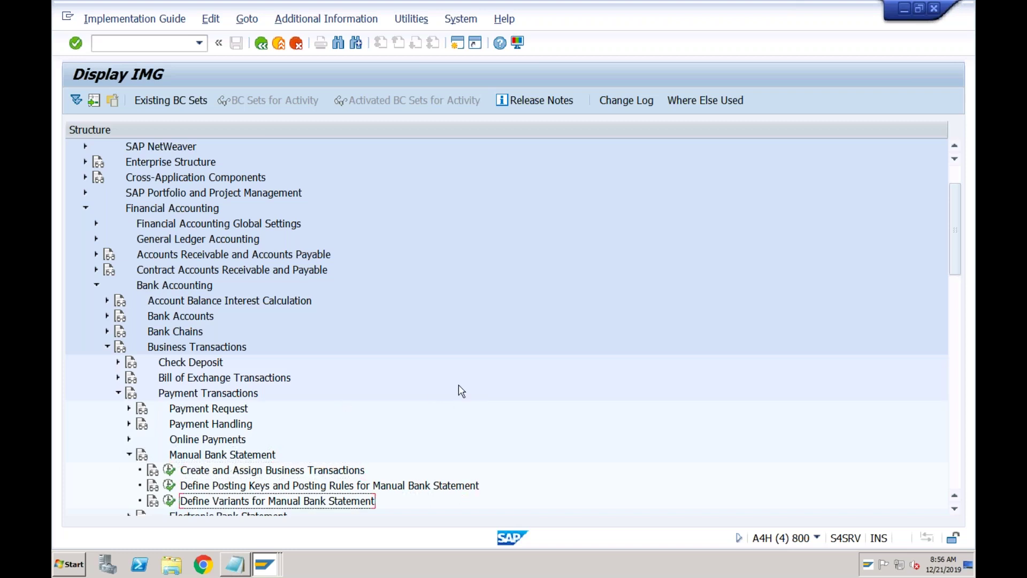
left_click_drag(956, 265, 956, 289)
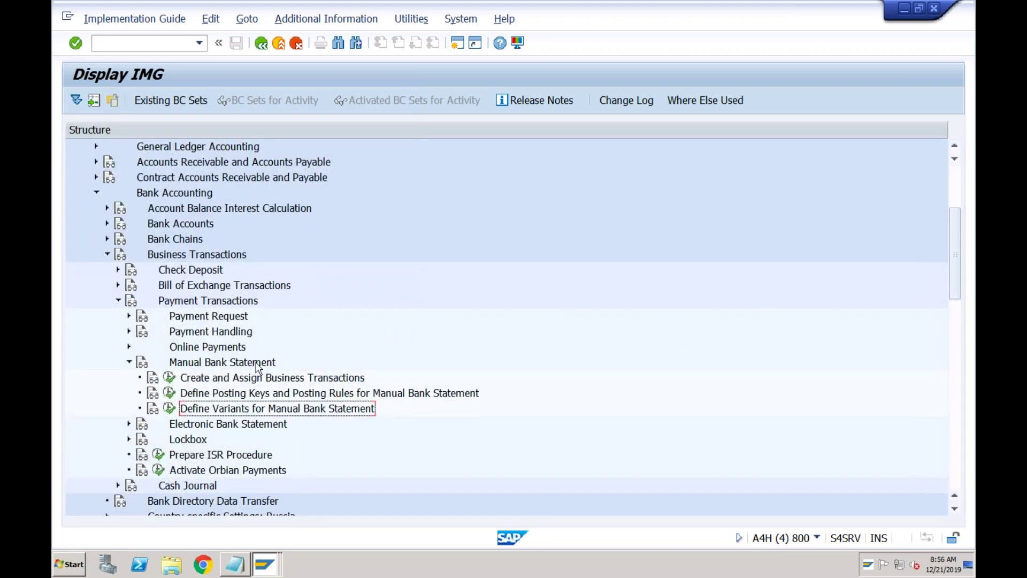
- Add new business transactions ABC1, ABC2 and ABC3 in Create and Assign Business Transactions
left_click(170, 381)
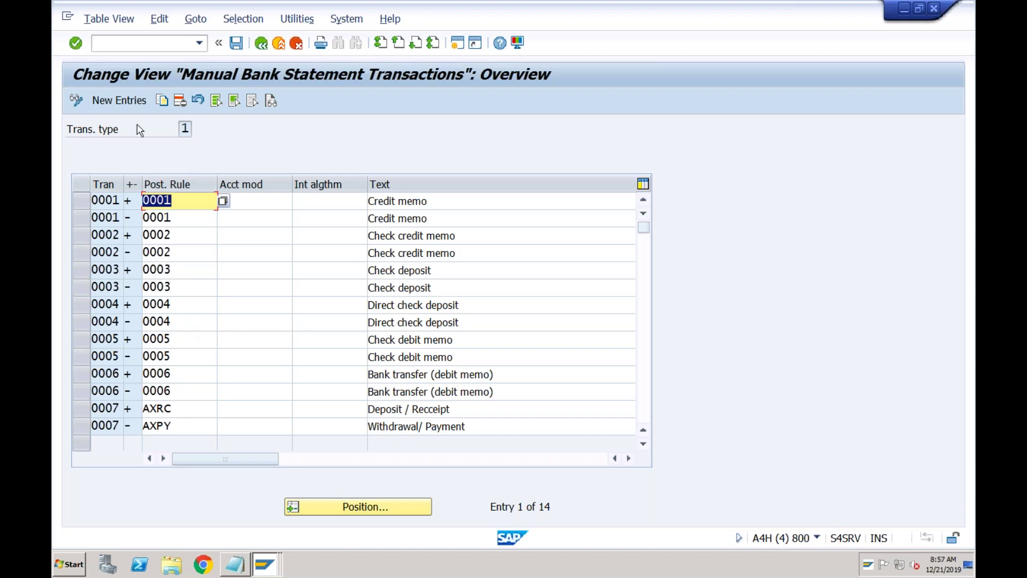
left_click(137, 103)
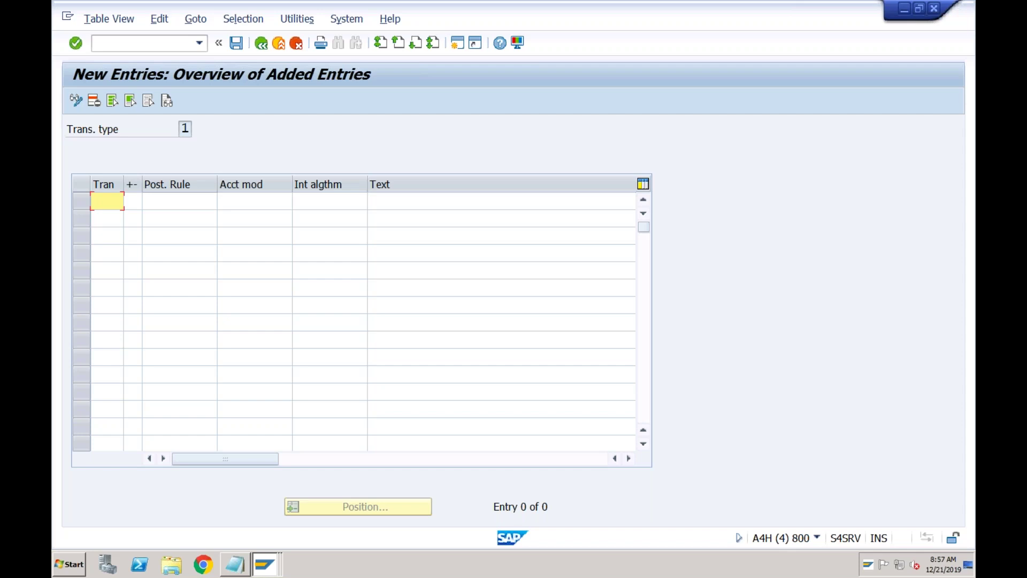
type("ABC1")
left_click(118, 218)
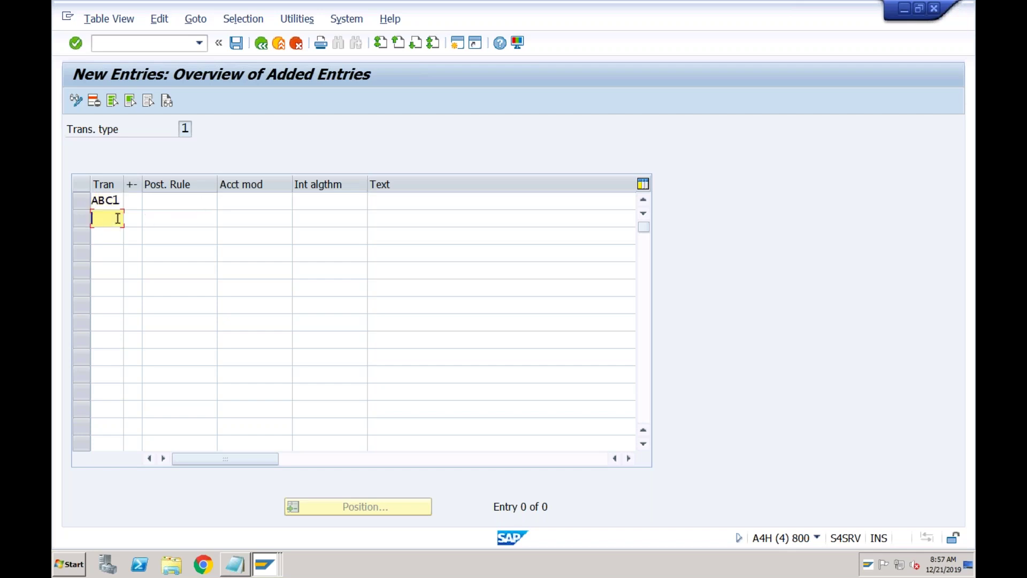
type("ABC2")
left_click(108, 238)
type("ABC3")
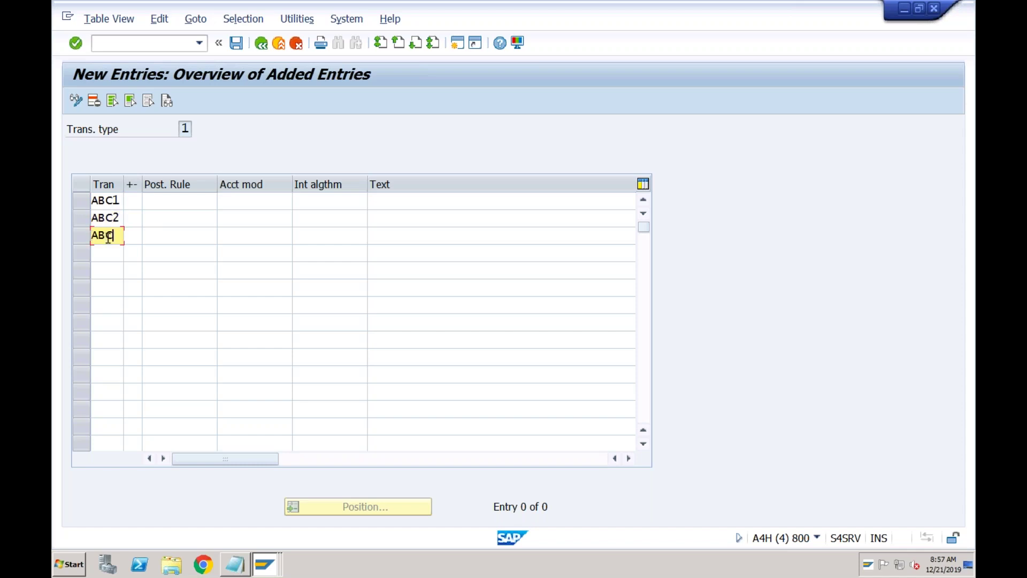
- Give ABC1 a + sign and ABC2 and ABC3 a - sign
left_click(132, 201)
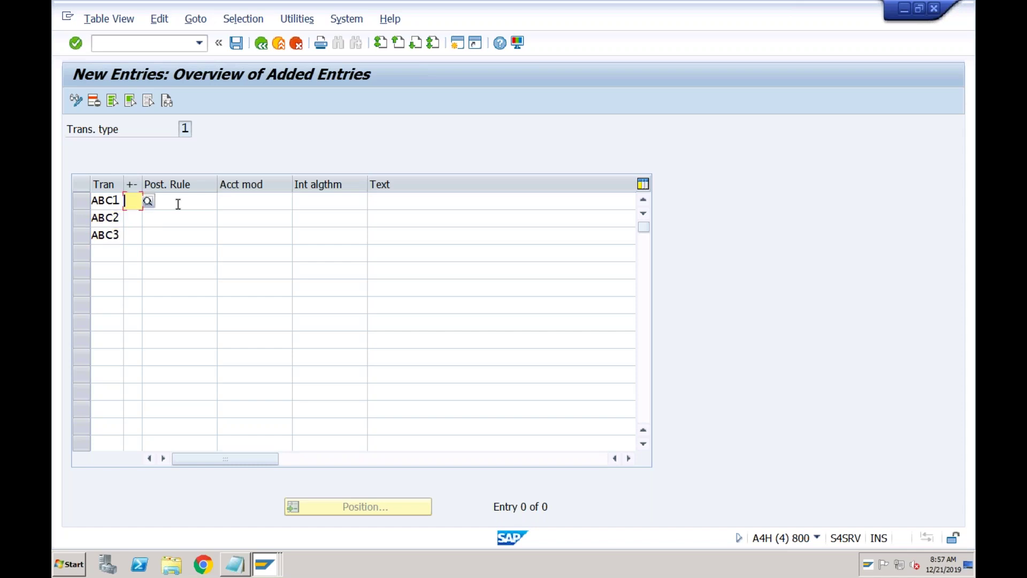
left_click(148, 201)
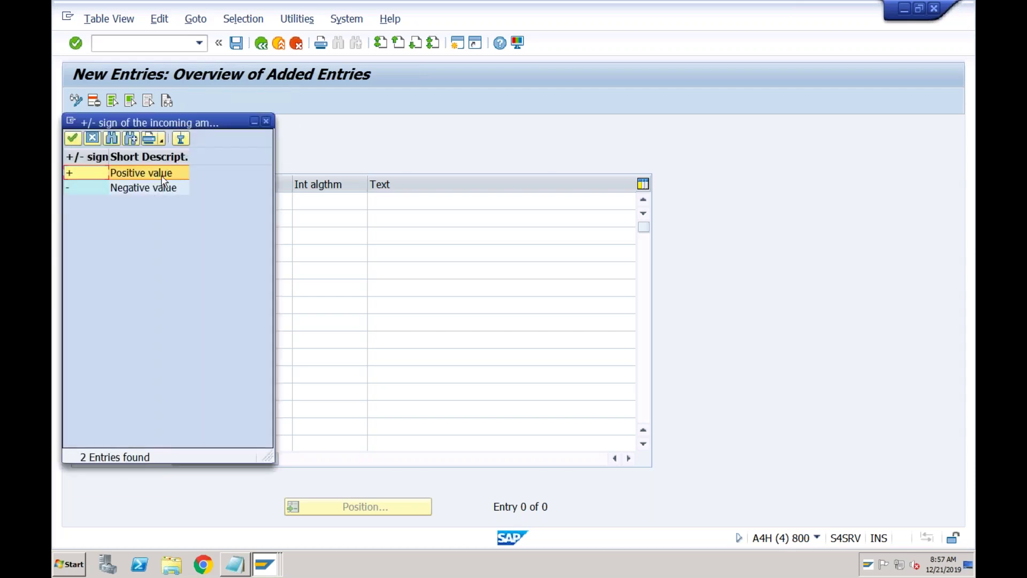
double_click(162, 177)
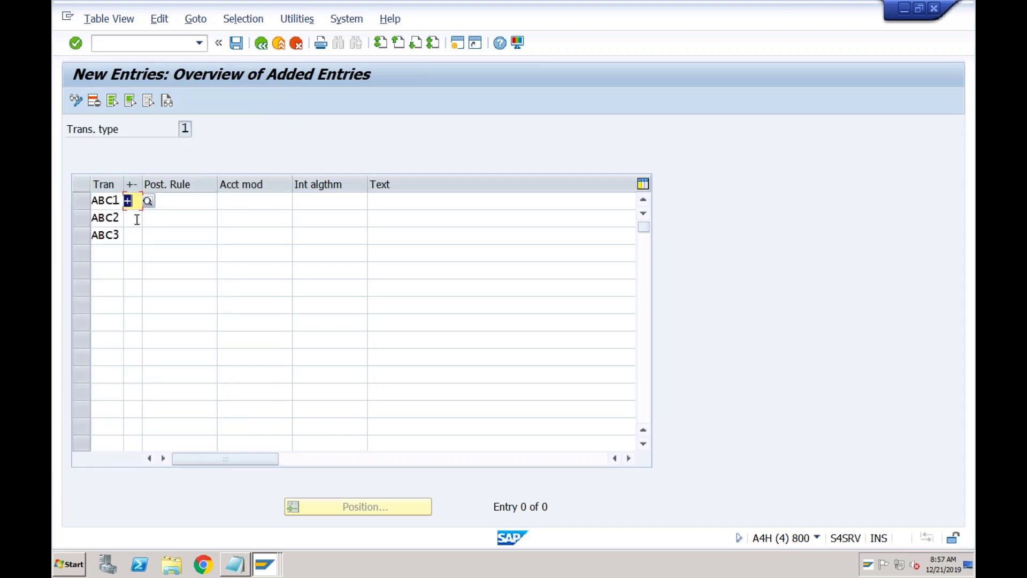
left_click(137, 220)
left_click(148, 218)
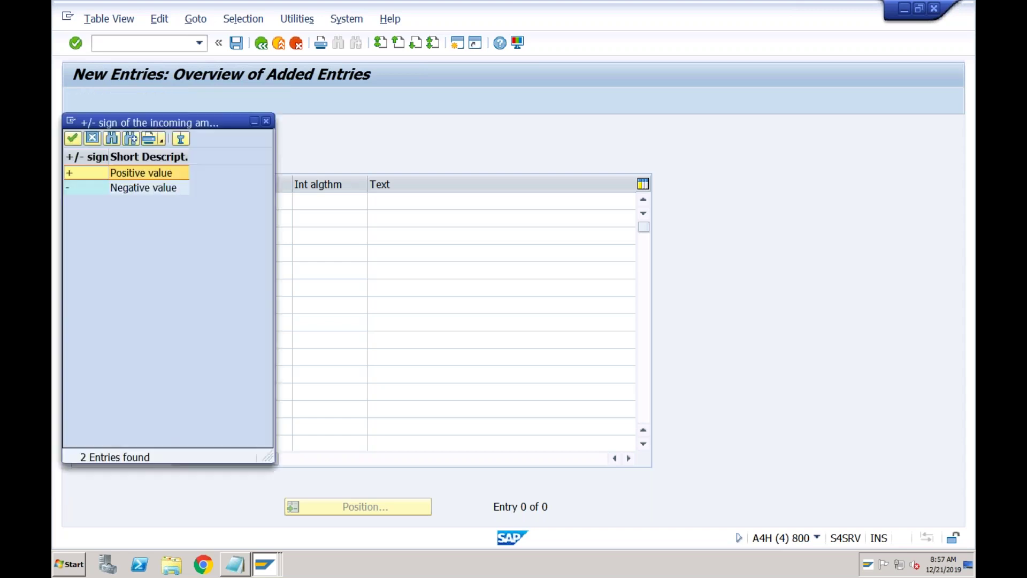
double_click(155, 188)
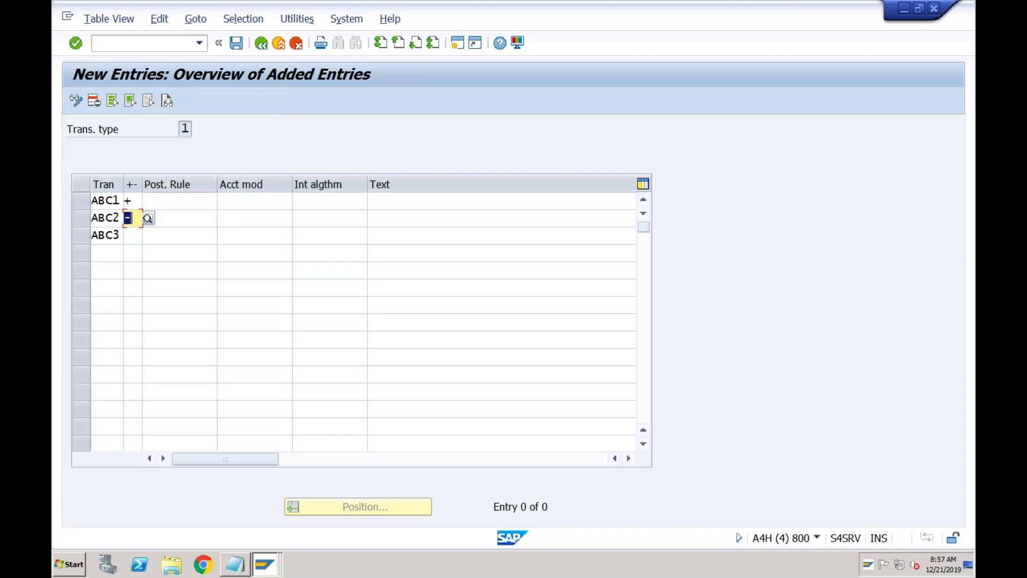
left_click(133, 235)
left_click(148, 239)
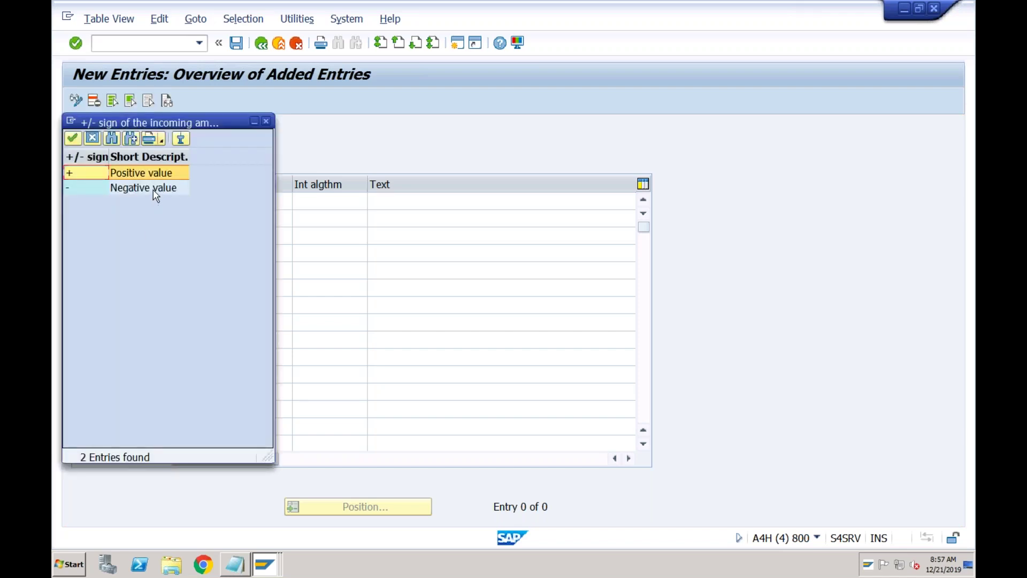
double_click(161, 189)
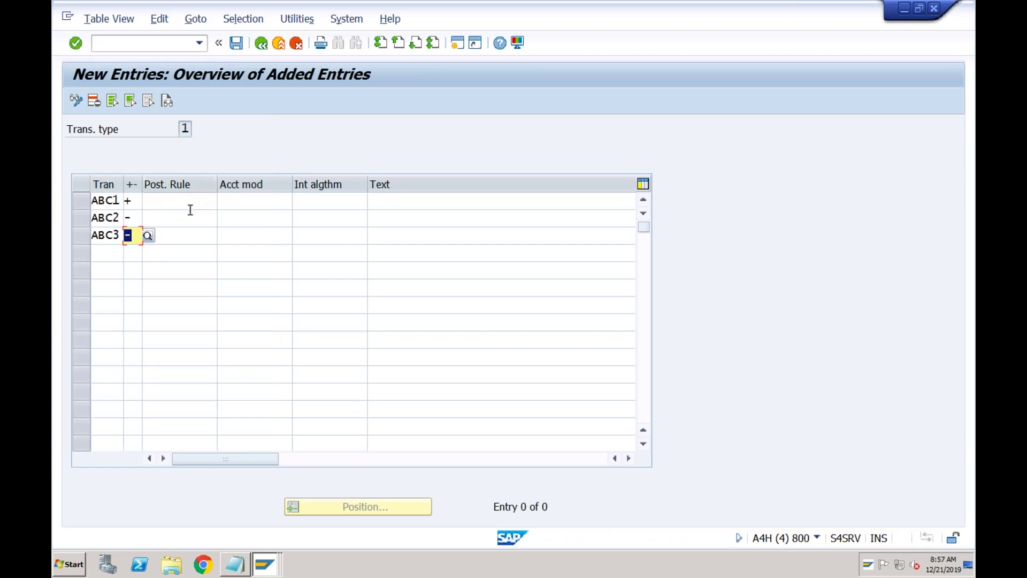
- View ABC1's posting rule choices without selecting one, then exit the entry screen
left_click(182, 202)
left_click(223, 202)
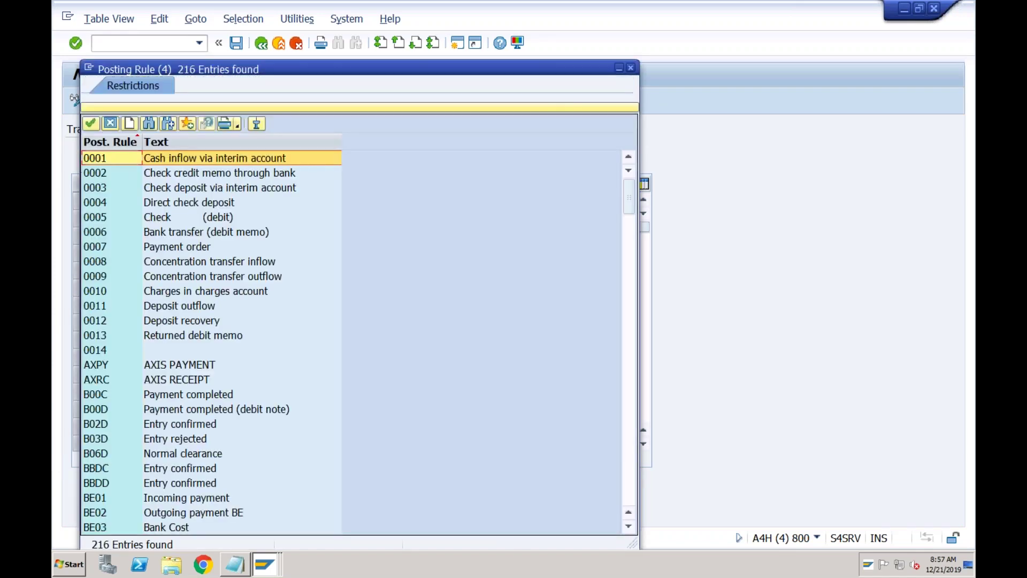
left_click(631, 67)
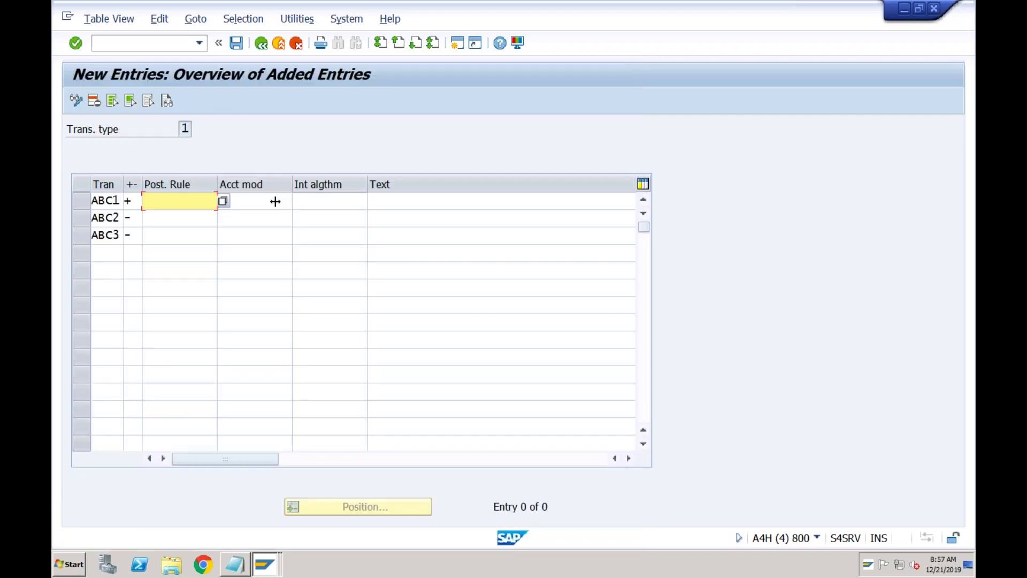
left_click(279, 44)
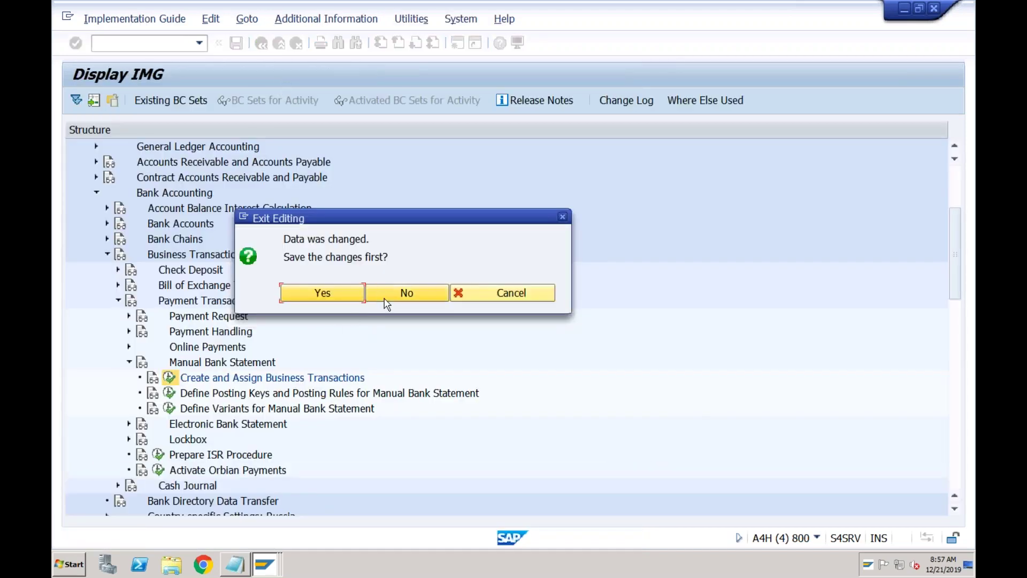
- Discard the unsaved entries and begin new account symbols for chart of accounts ABC0
left_click(382, 299)
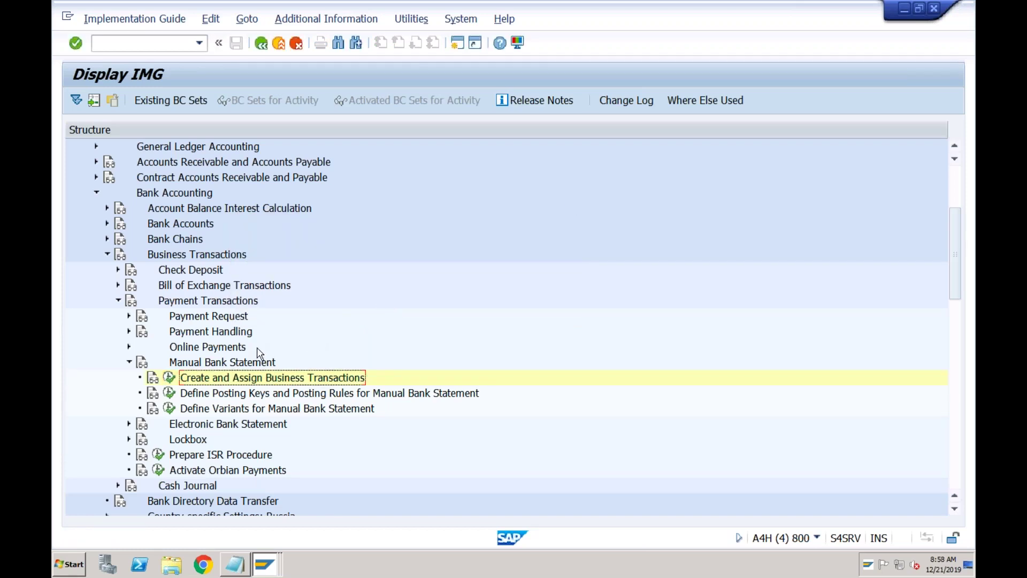
left_click(169, 396)
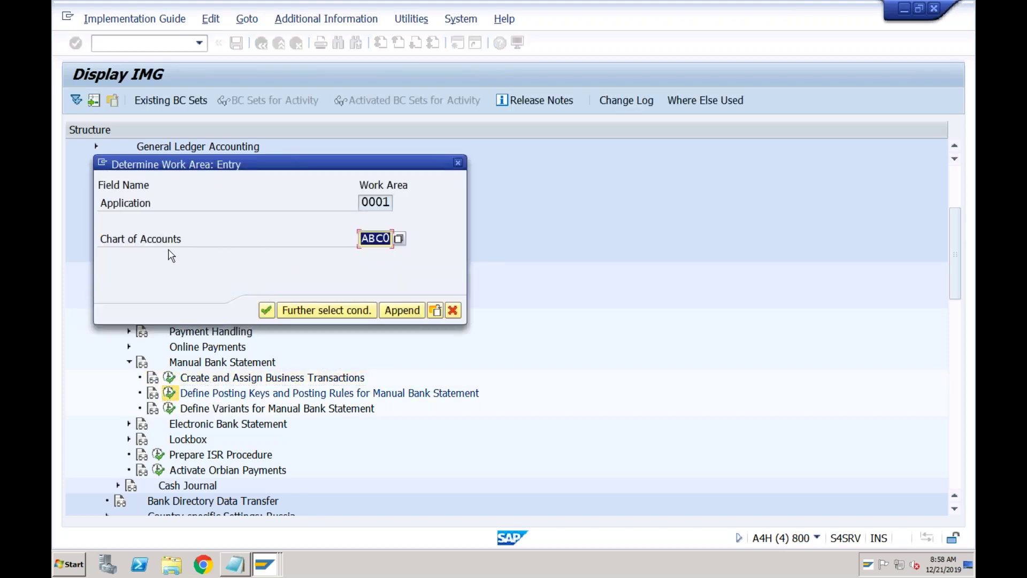
left_click(267, 311)
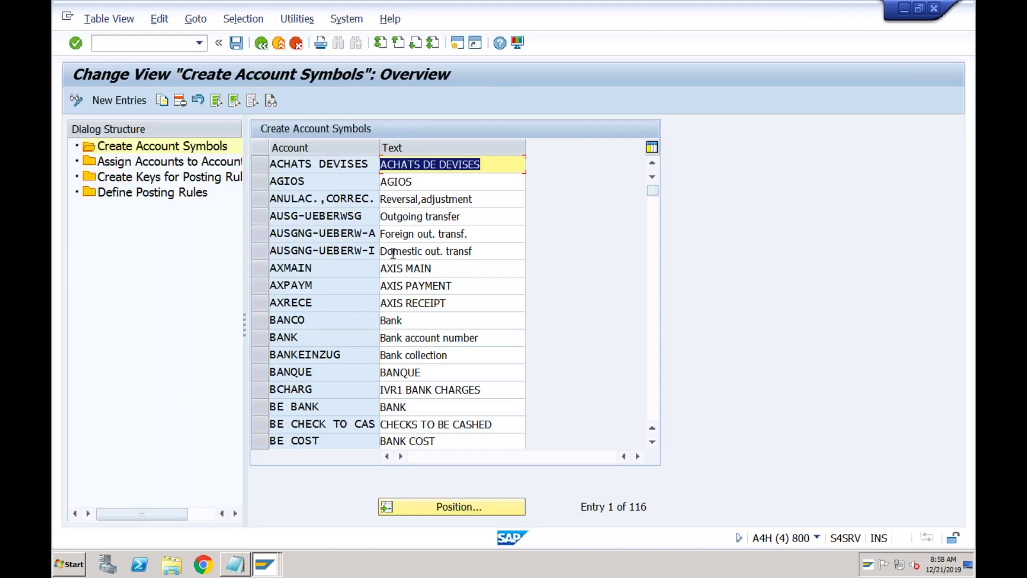
left_click(134, 101)
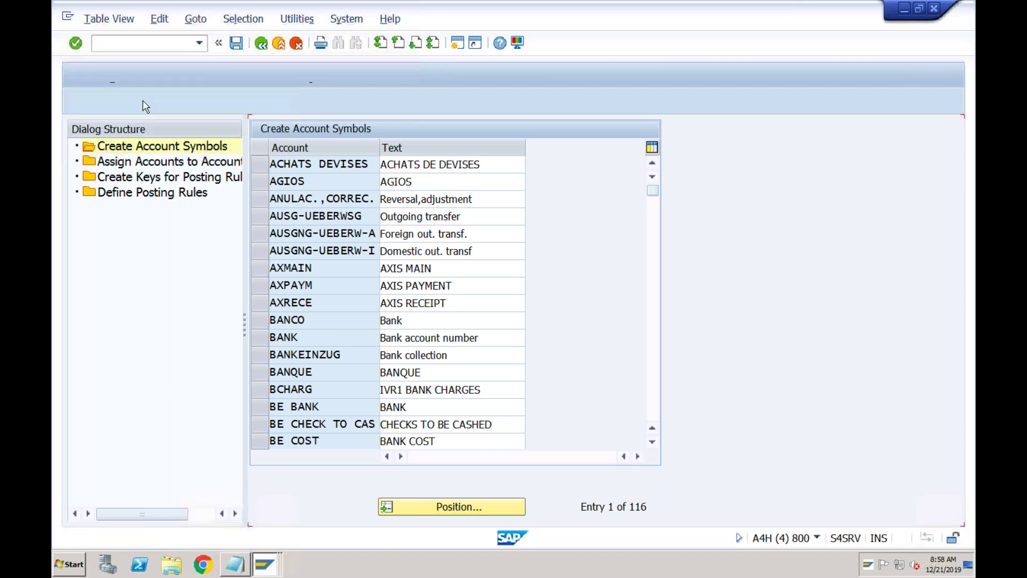
- Enter account symbols ABC1 Receipts, ABC2 Payments and ABC3 Bank Charges
type("ABC1")
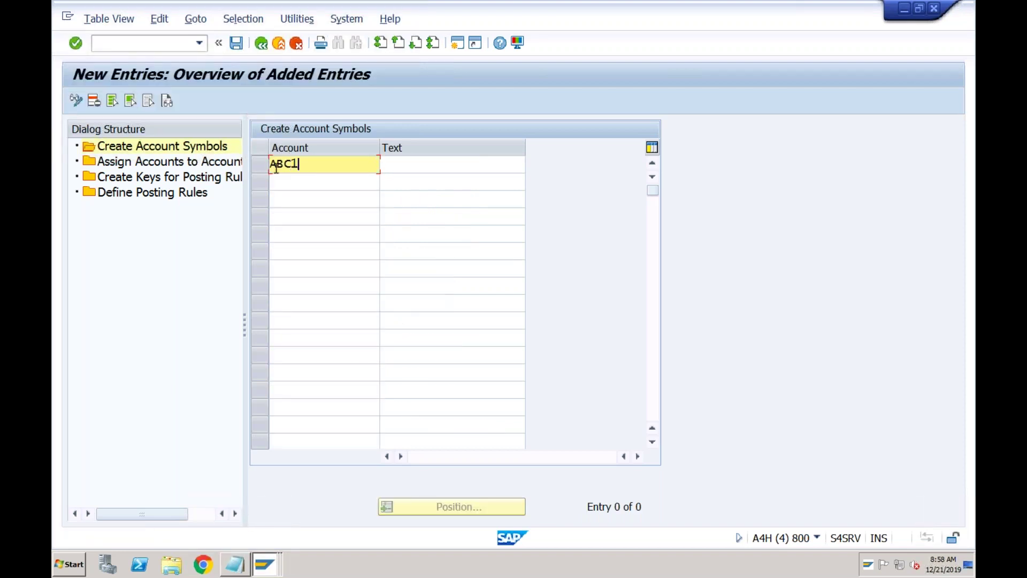
left_click(307, 182)
type("ABC2")
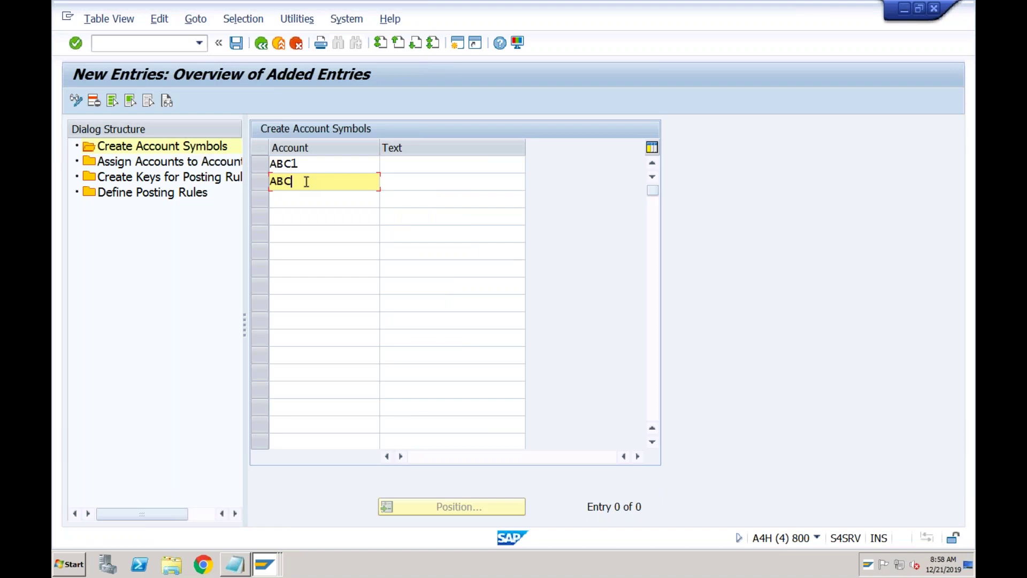
type("BC3")
left_click(394, 163)
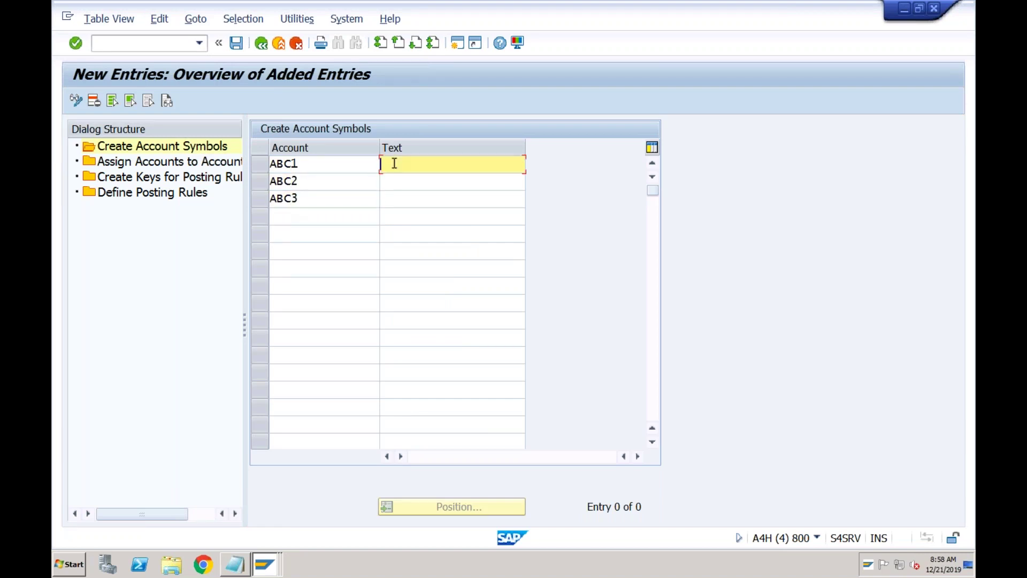
type("Receipts")
left_click(413, 183)
type("Payments")
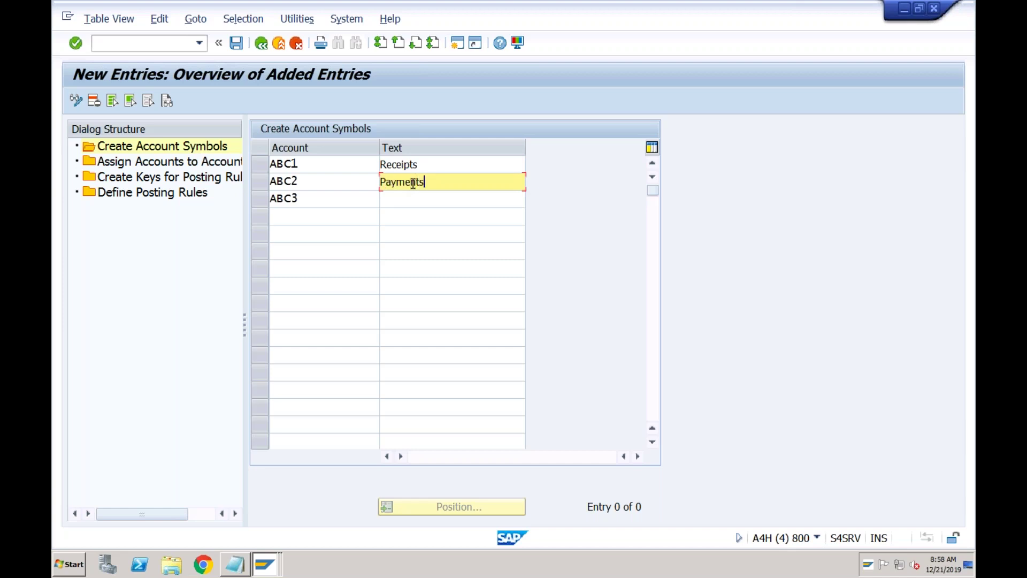
left_click(416, 202)
type("Bank Charges")
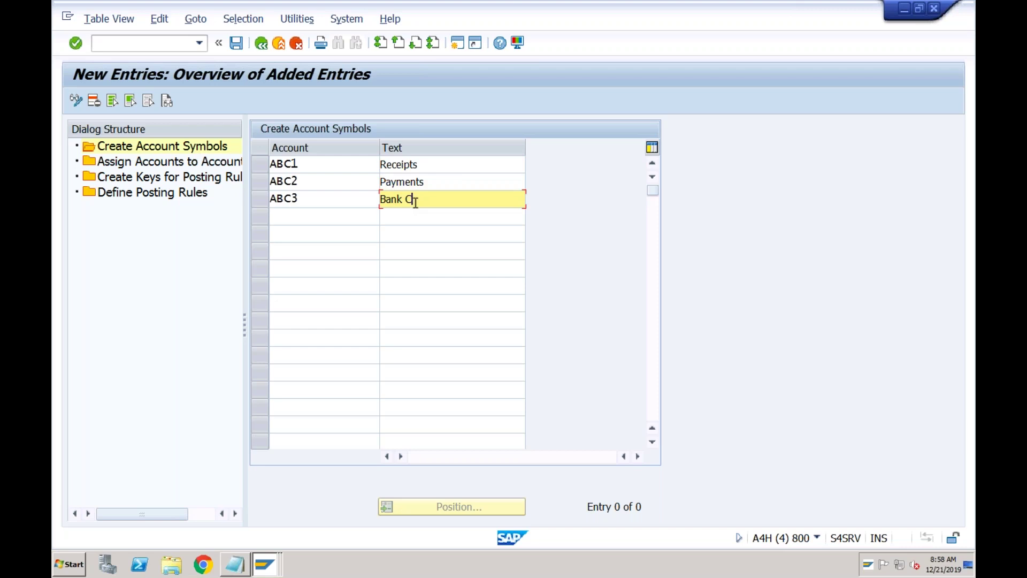
- Check the three descriptions and save the account symbols to the customizing request
left_click(429, 166)
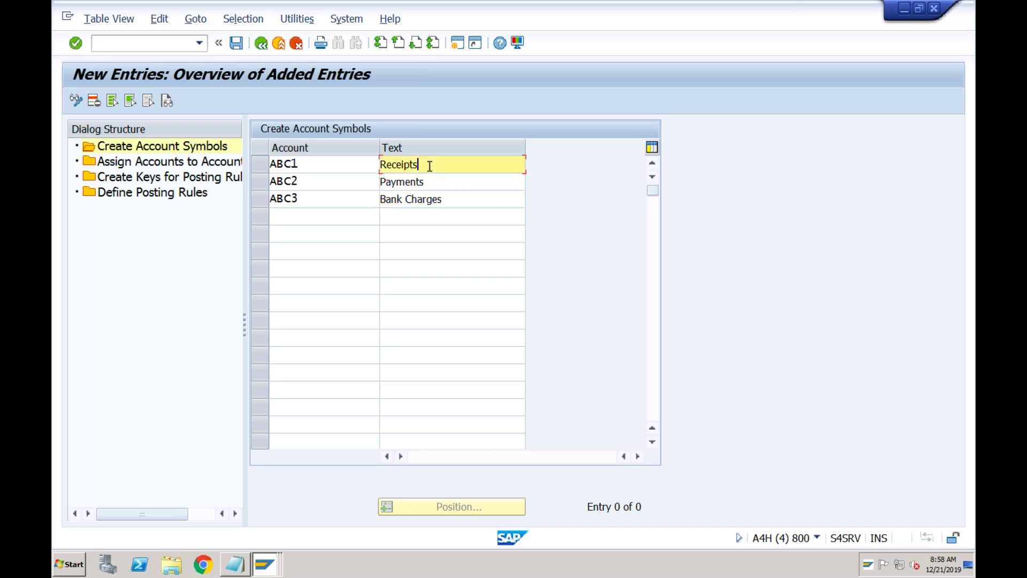
left_click(429, 183)
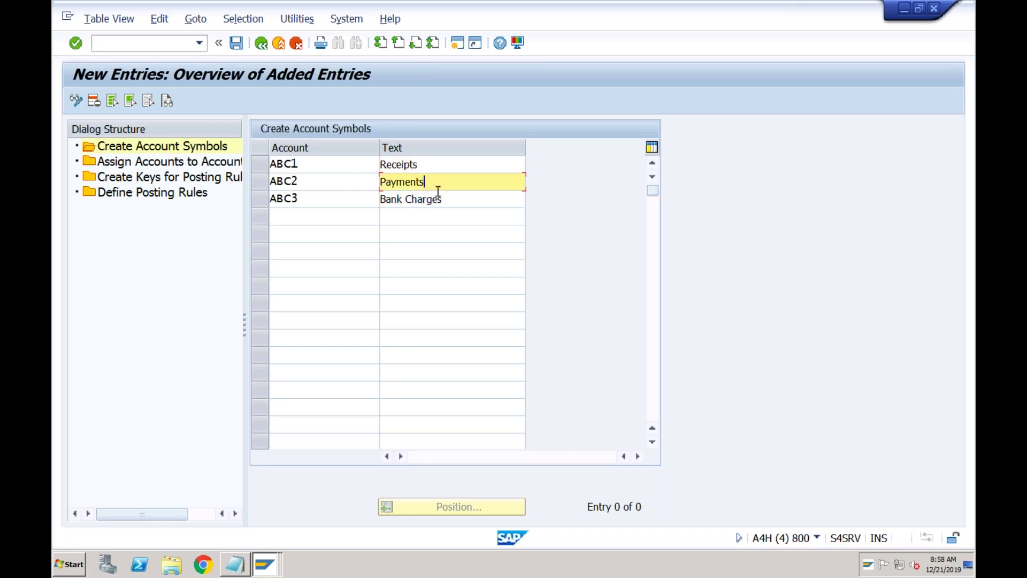
left_click(442, 200)
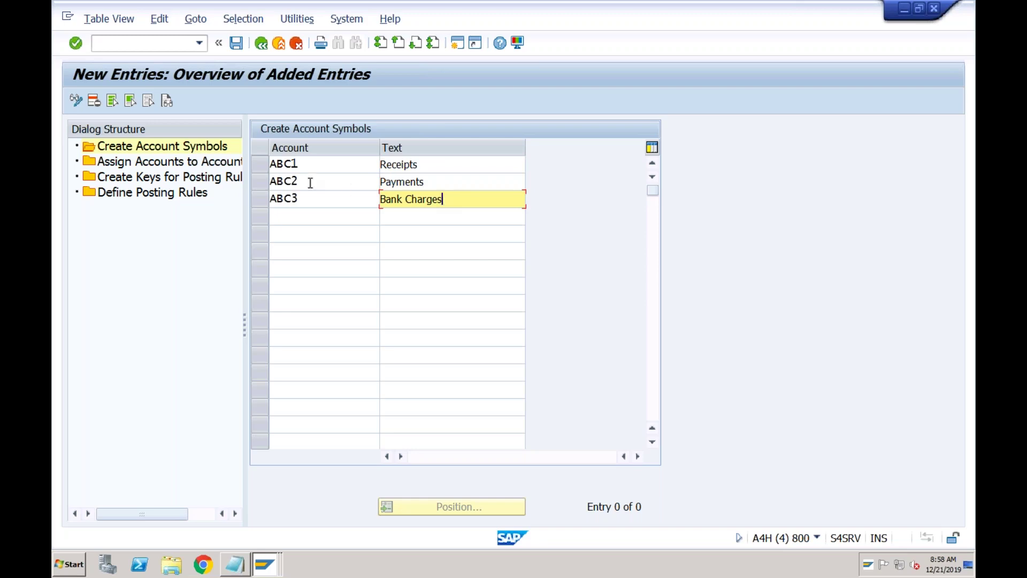
left_click(236, 46)
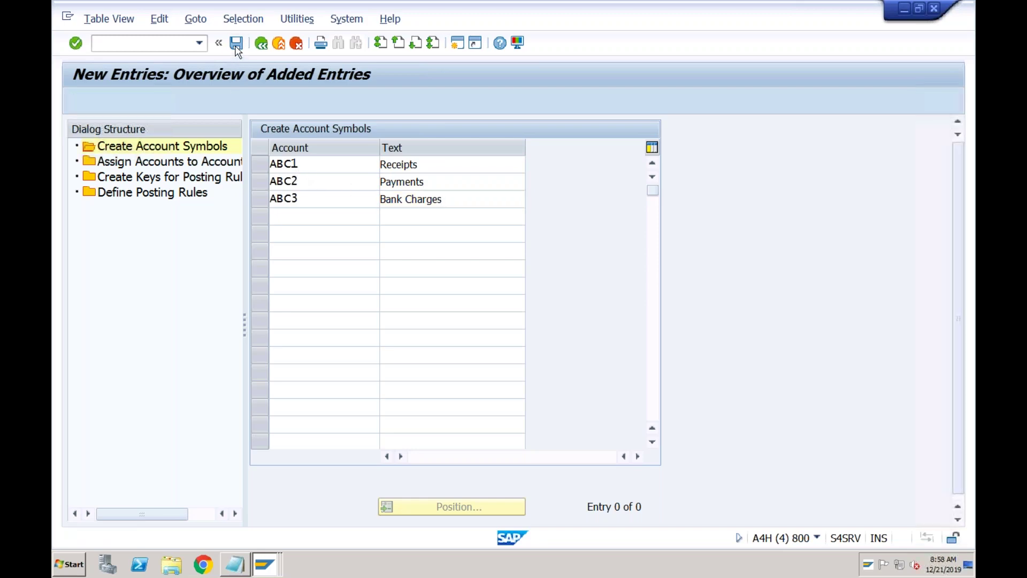
left_click(392, 271)
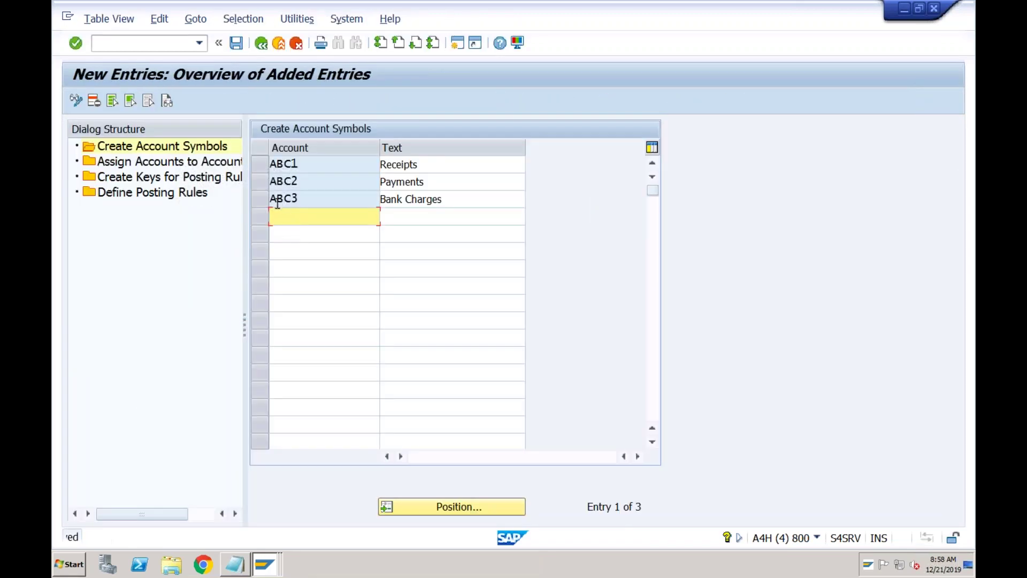
double_click(183, 163)
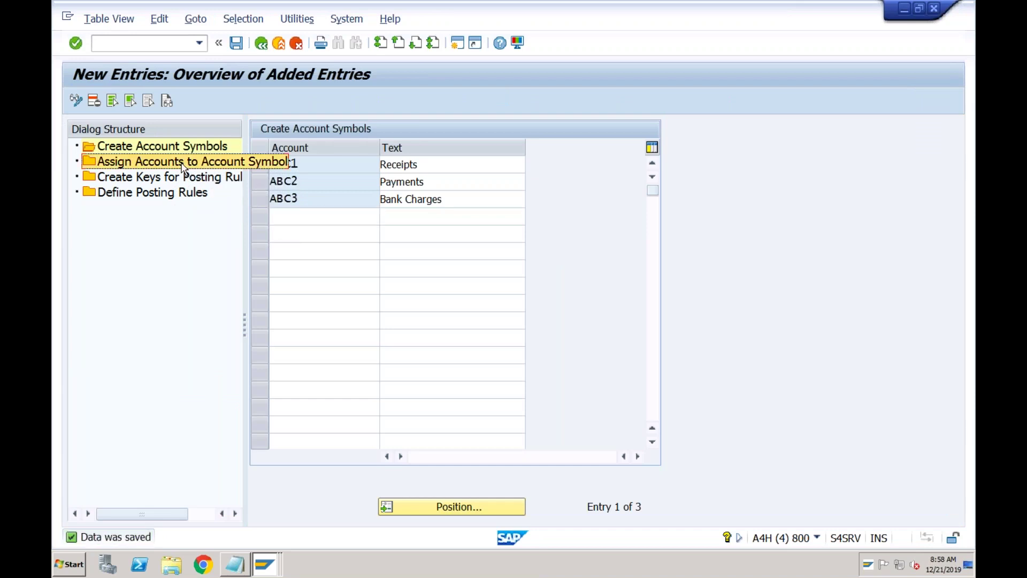
- Add account assignment rows for symbols ABC1, ABC2 and ABC3
left_click(121, 100)
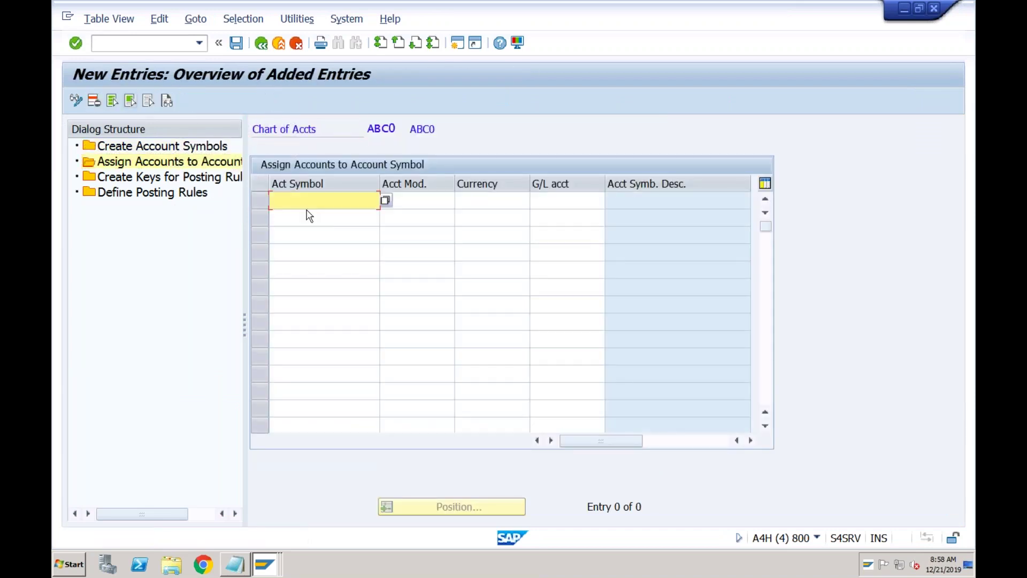
type("ABC1")
left_click(297, 217)
type("ABC2")
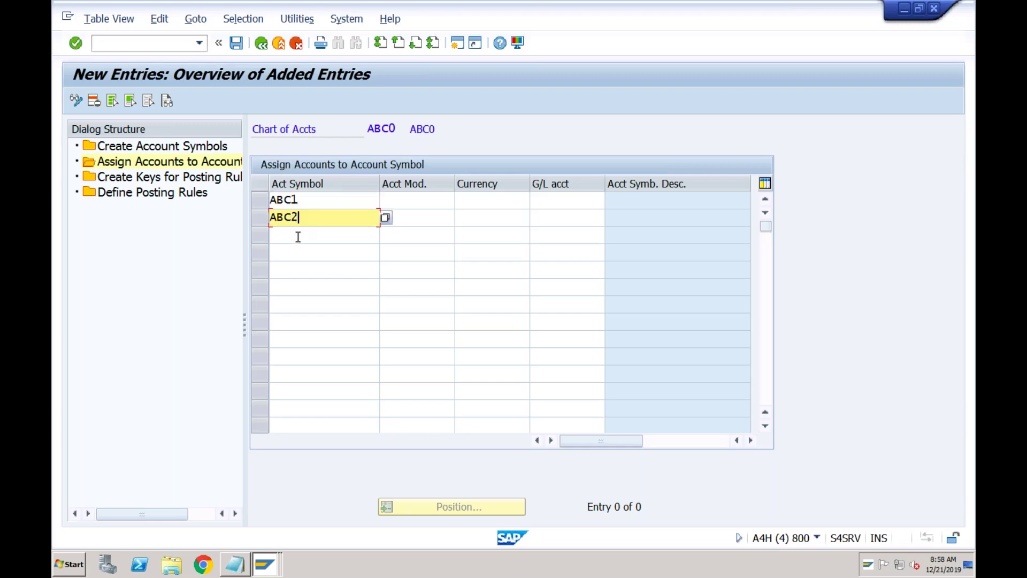
left_click(297, 236)
type("ABC3")
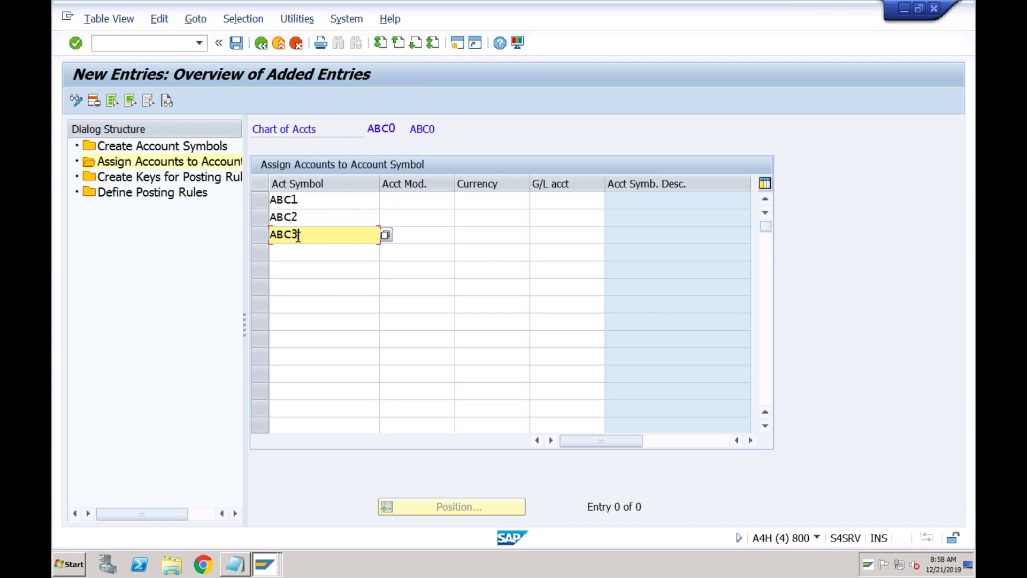
- Set currency INR on all three account symbol rows
left_click(396, 202)
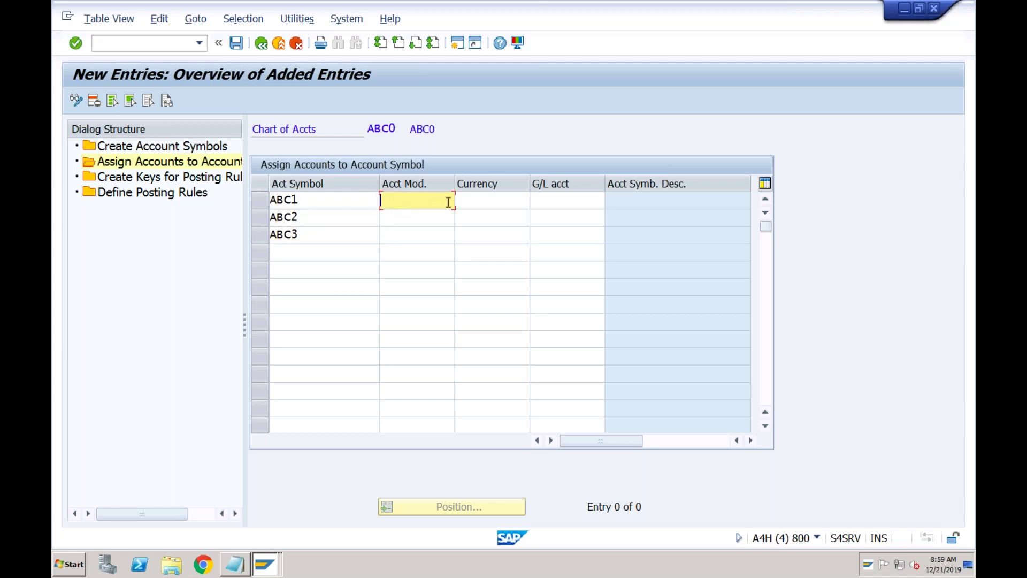
left_click(481, 198)
type("INR")
left_click(477, 221)
type("INR")
left_click(475, 240)
type("INR")
- Assign G/L account 2021 to account symbol ABC1
left_click(542, 201)
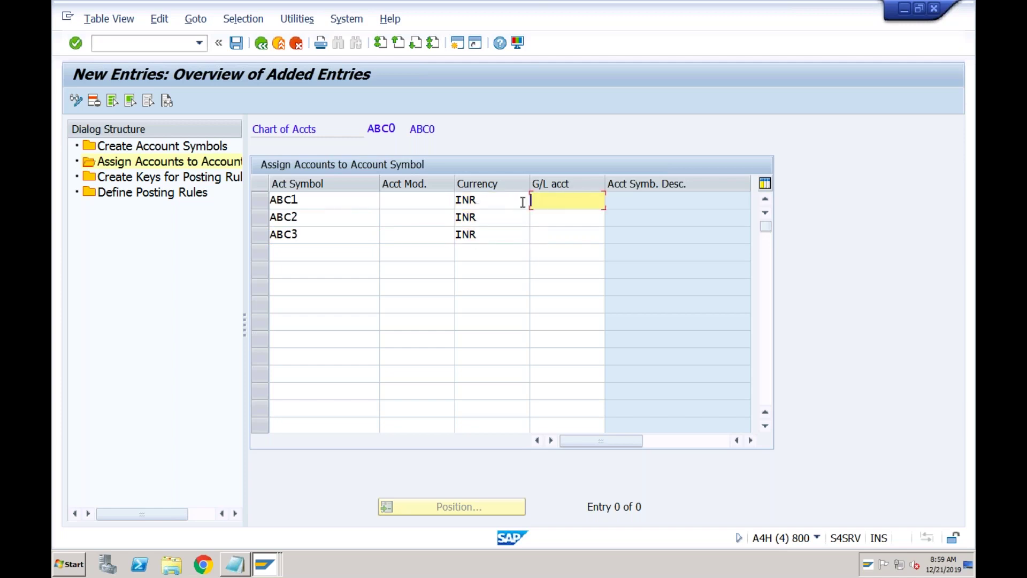
left_click(326, 203)
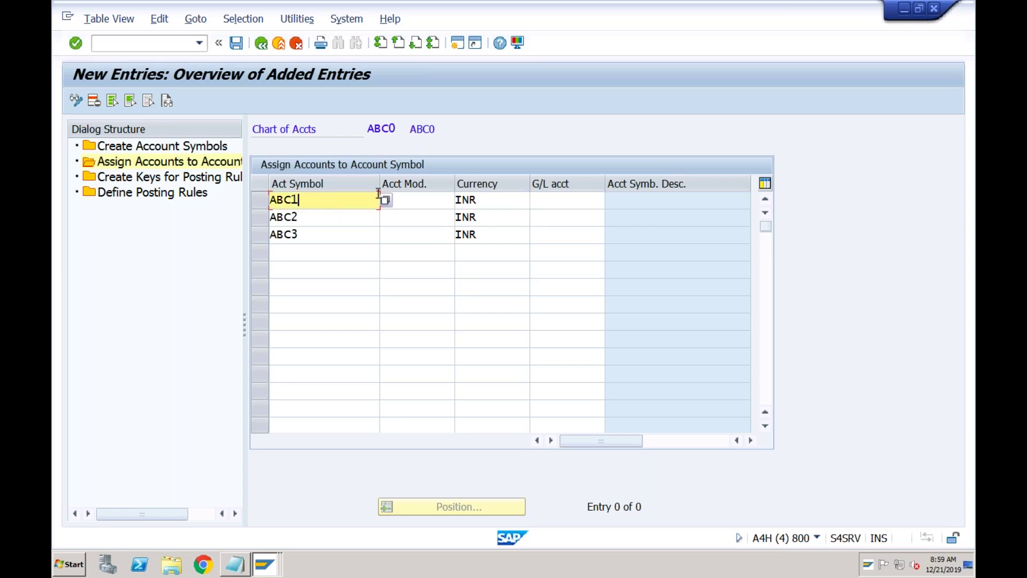
left_click(551, 199)
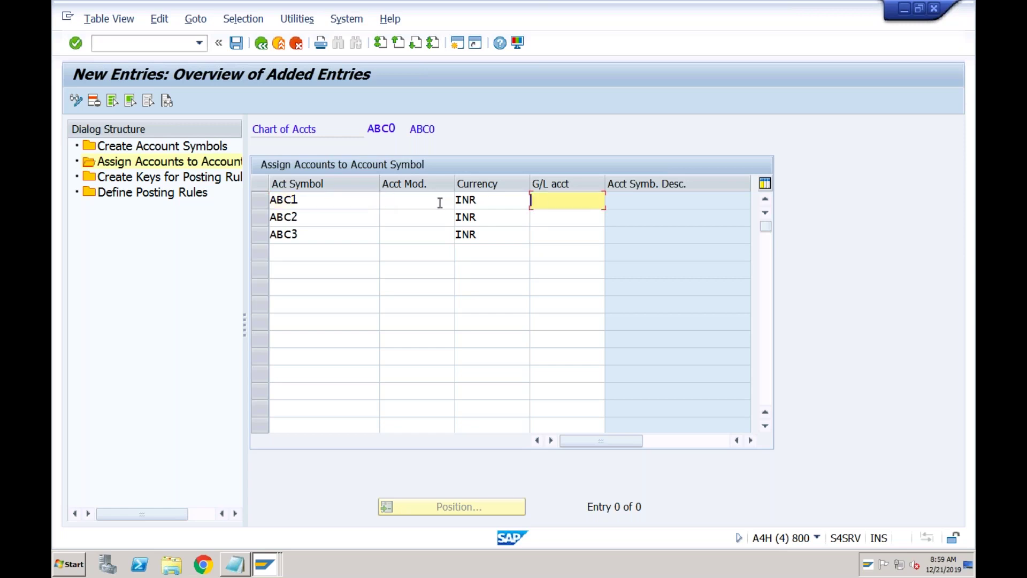
left_click(345, 199)
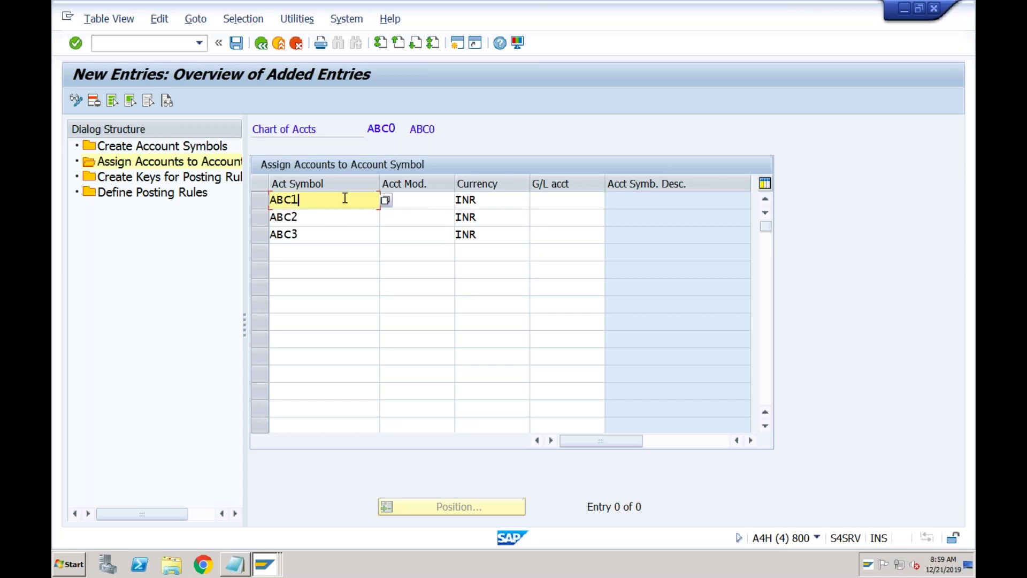
left_click(544, 200)
type("2021")
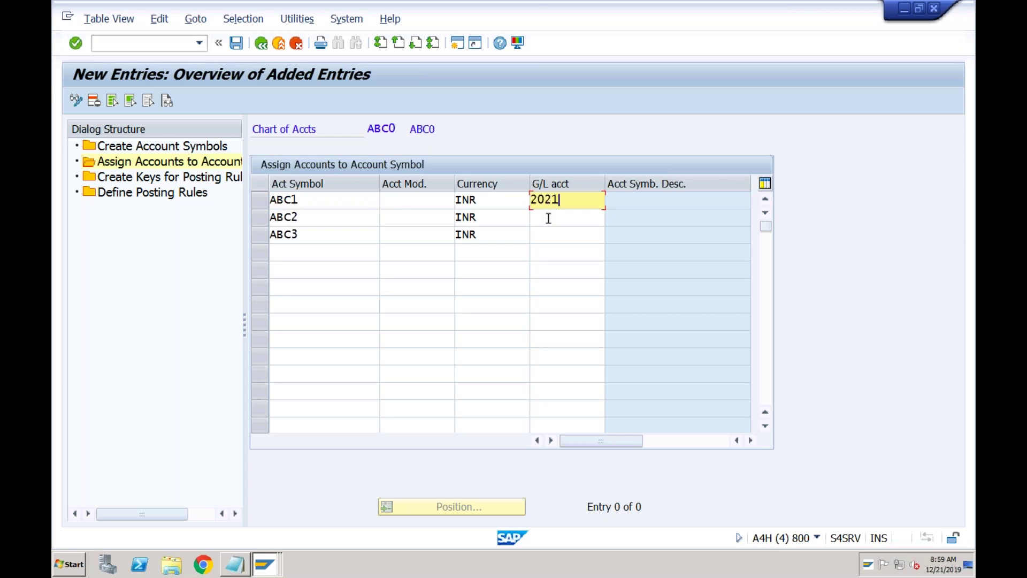
- Assign G/L account 2022 to ABC2 and ABC3 and save the assignments
left_click(549, 217)
left_click(319, 235)
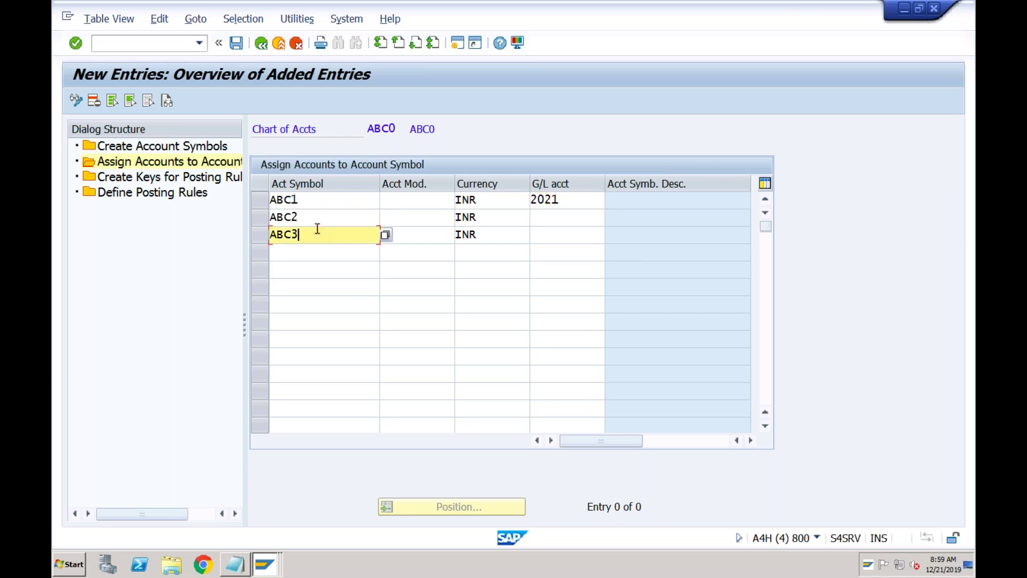
left_click(323, 220)
left_click(535, 216)
type("2022")
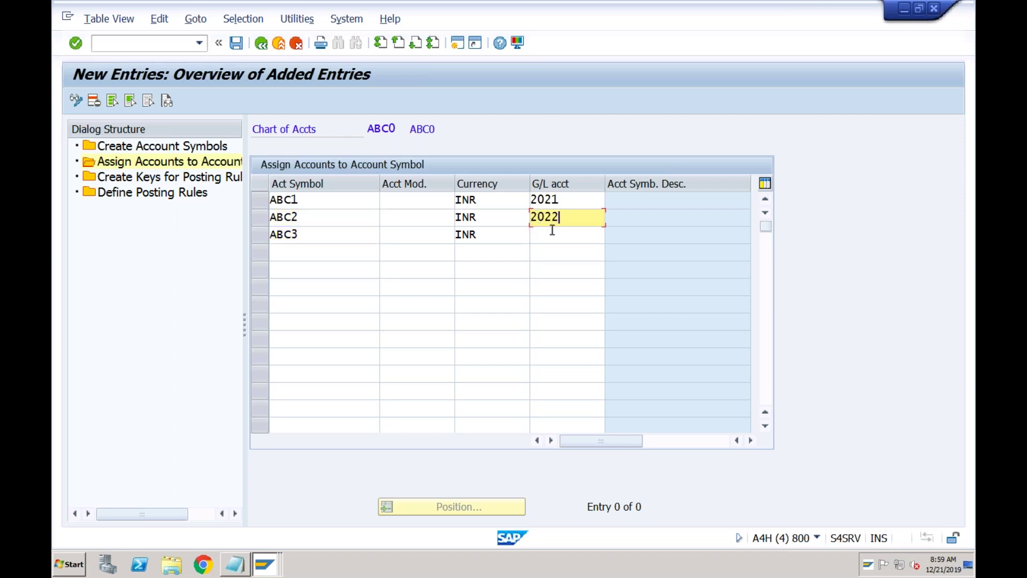
left_click(547, 236)
type("2022")
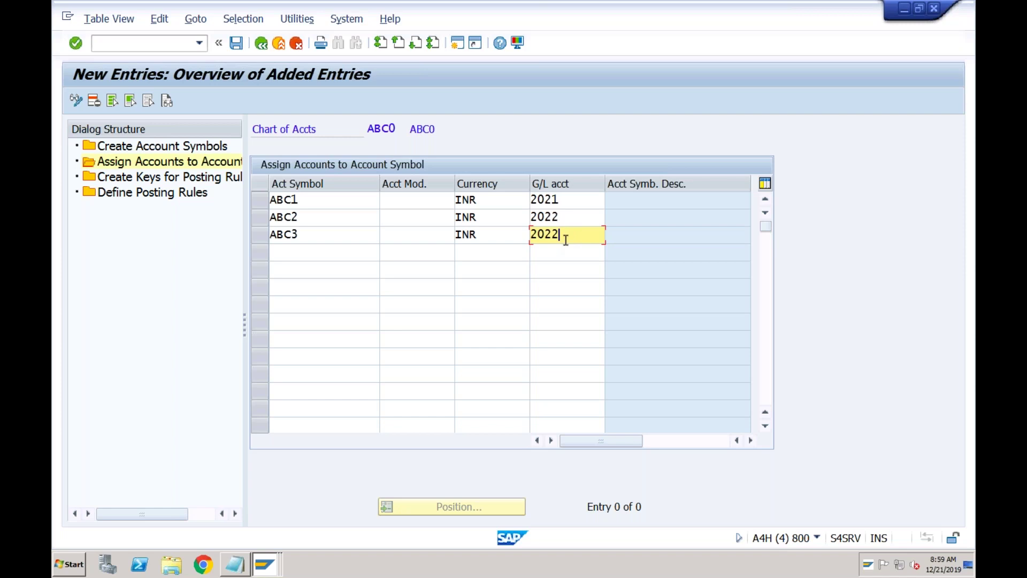
key("Return")
left_click(237, 45)
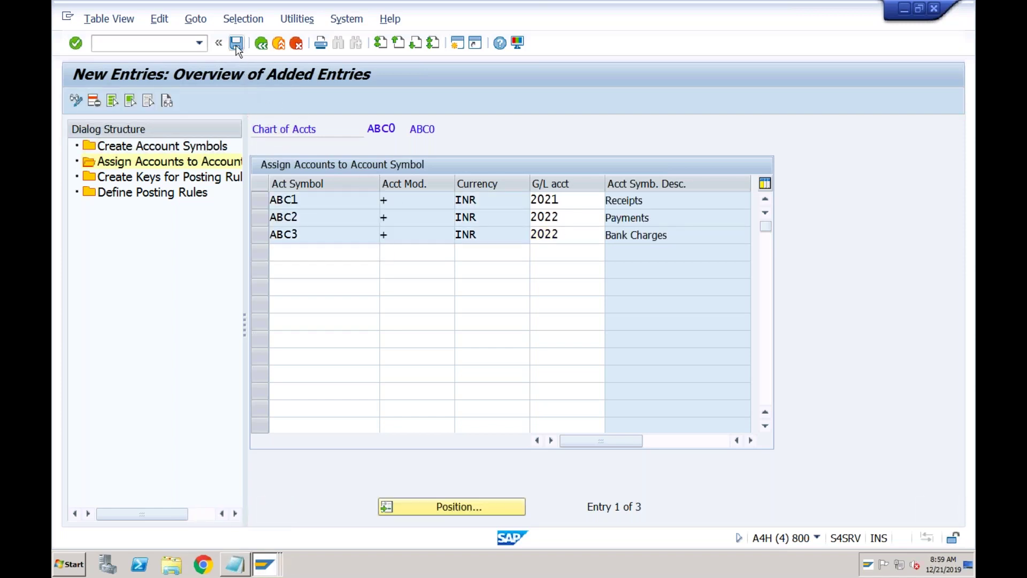
double_click(174, 180)
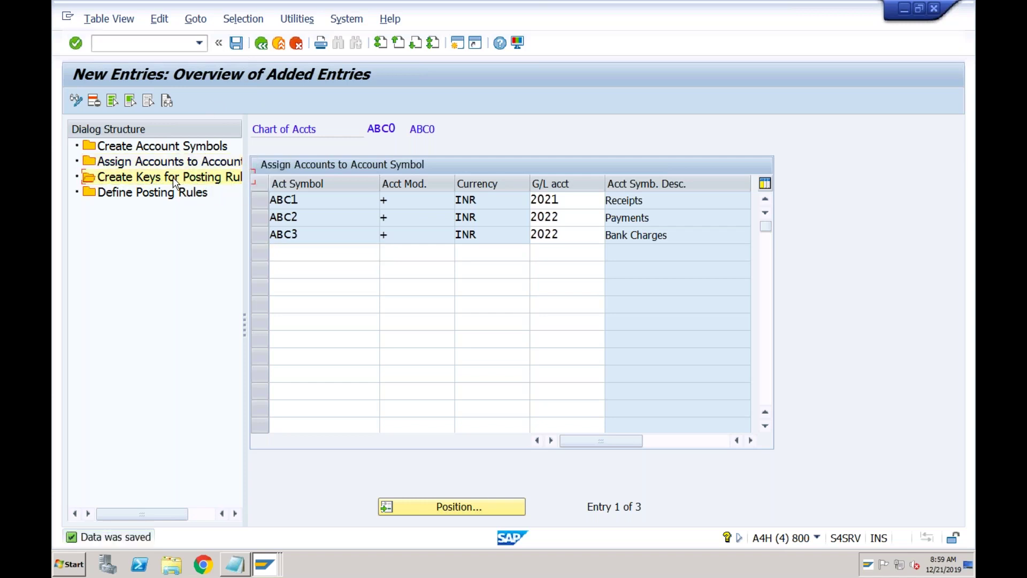
- Add posting rule keys ABC1, ABC2 and ABC3
left_click(128, 102)
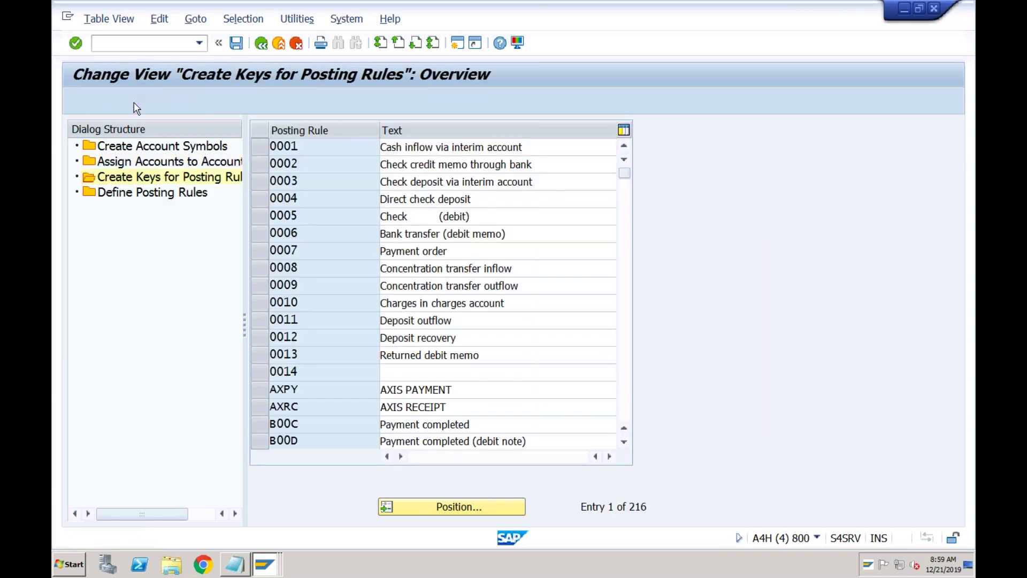
type("ABC1")
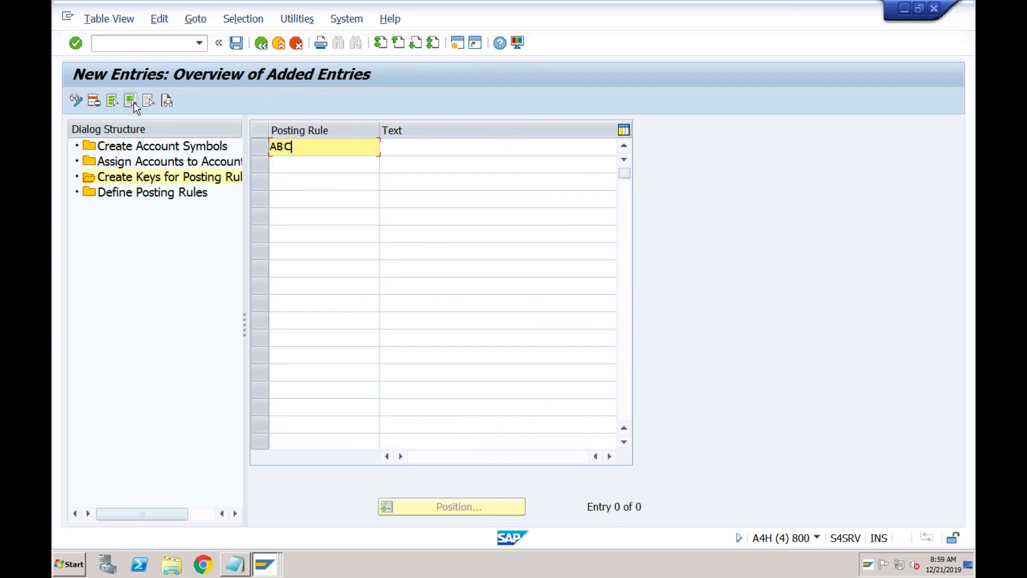
left_click(284, 159)
type("ABC2")
left_click(303, 184)
type("ABC3")
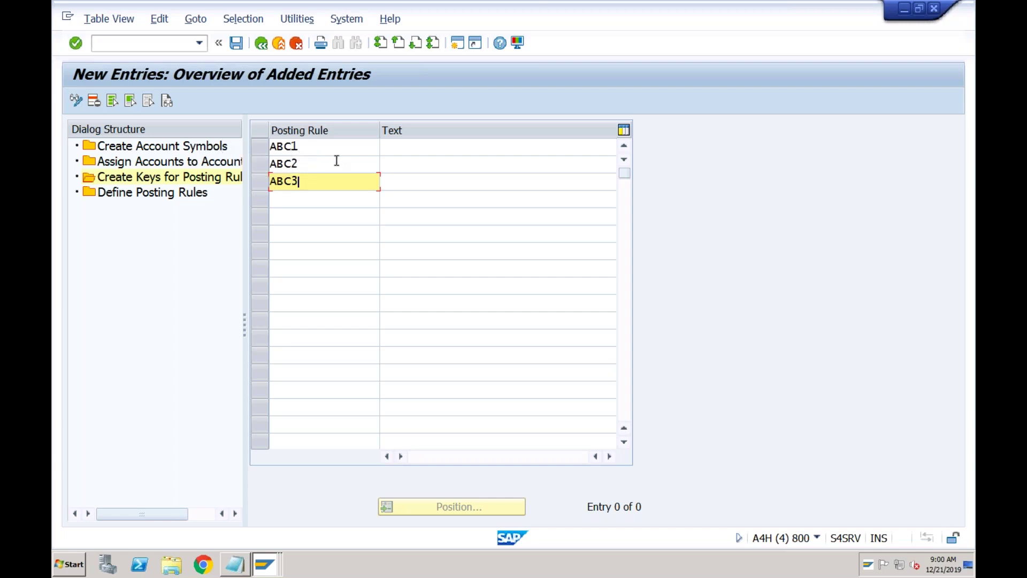
- Describe the keys as Incoming, Outgoing and Bank Charges and save them
left_click(396, 151)
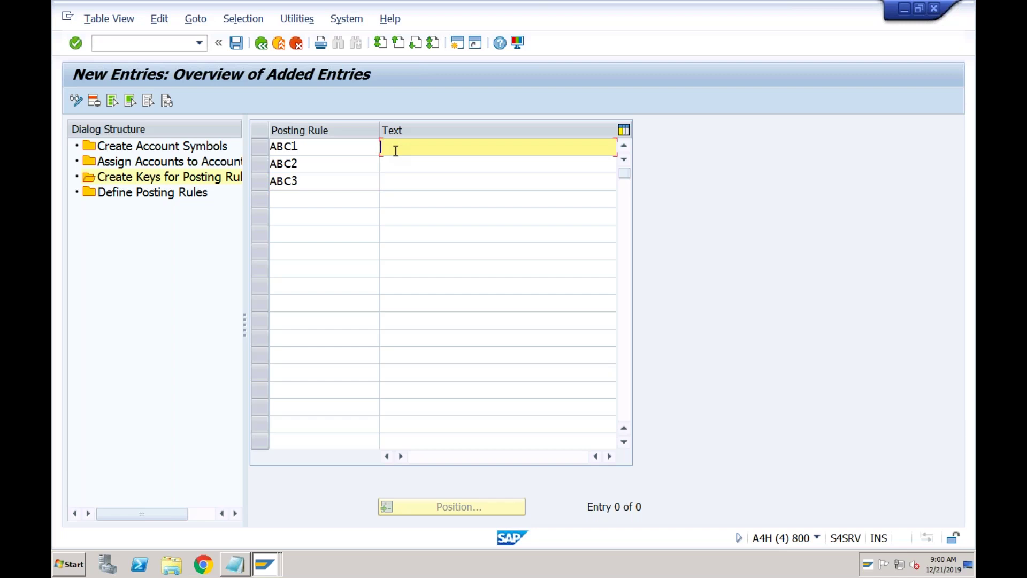
type("Incoming")
left_click(393, 164)
type("O")
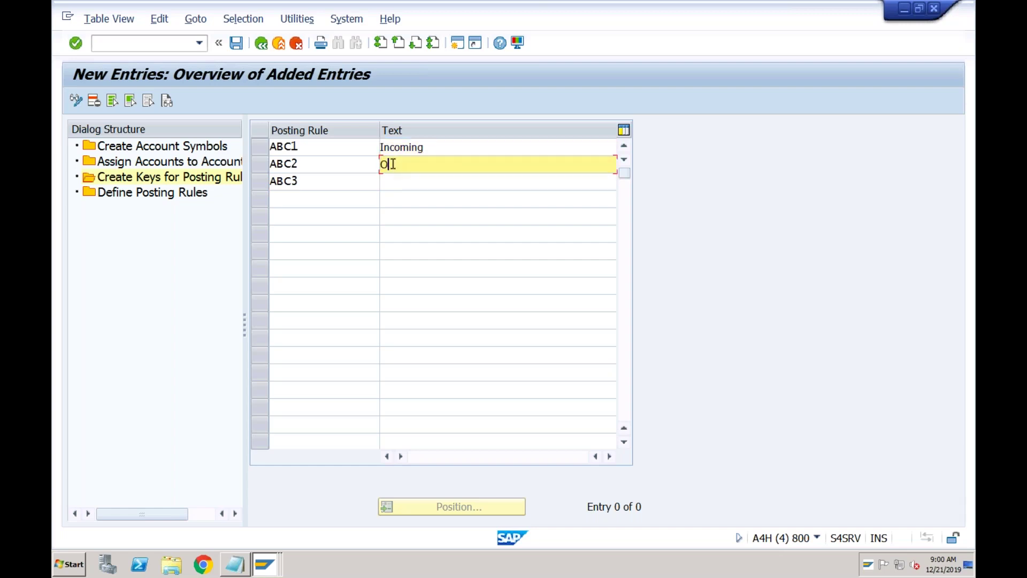
type("utgoing")
left_click(418, 182)
type("B")
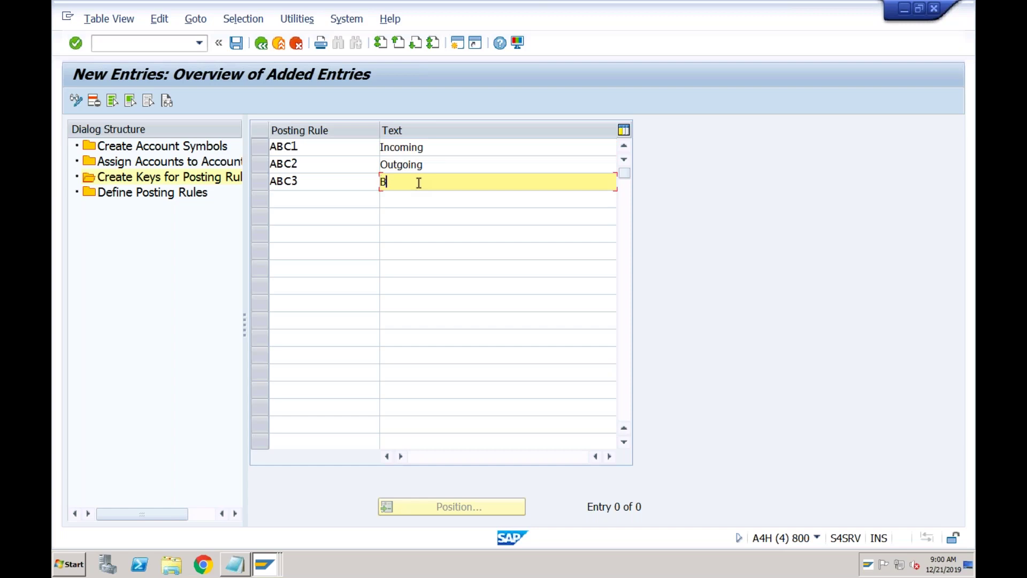
type("ank Charges")
key("Return")
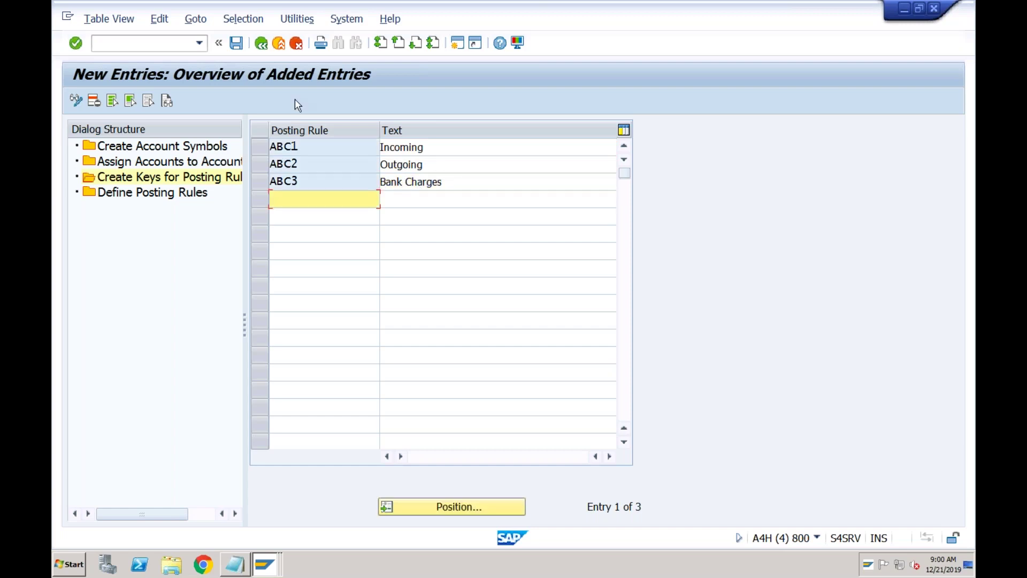
left_click(239, 45)
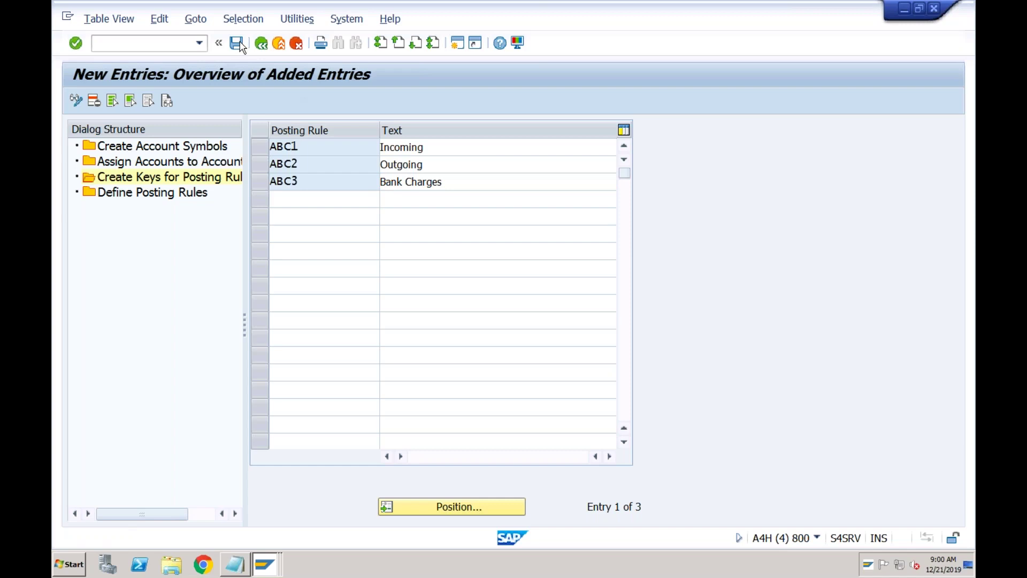
double_click(199, 194)
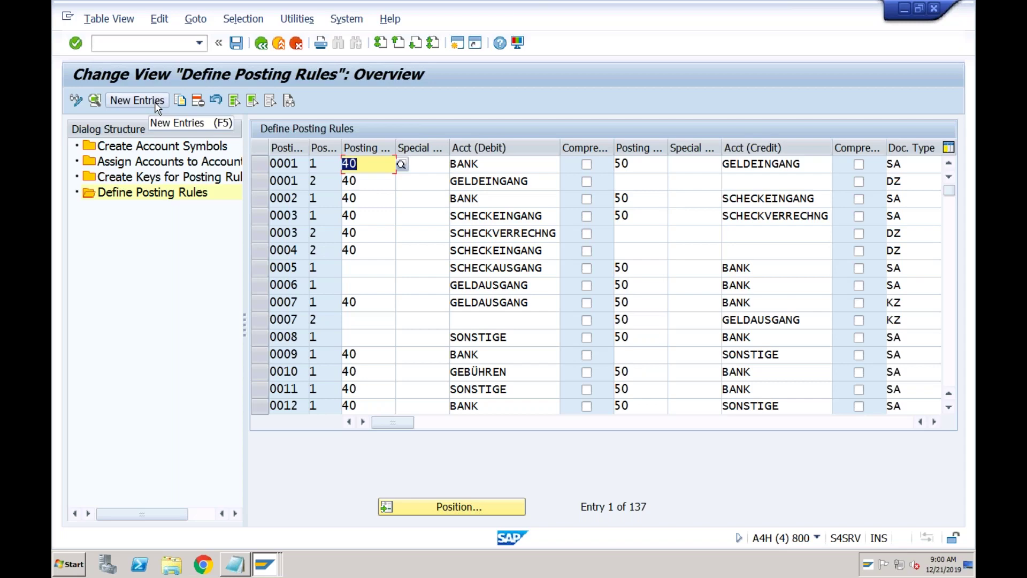
- Create a posting rule entry for ABC1 with posting area 1 (Bank accounting)
left_click(156, 101)
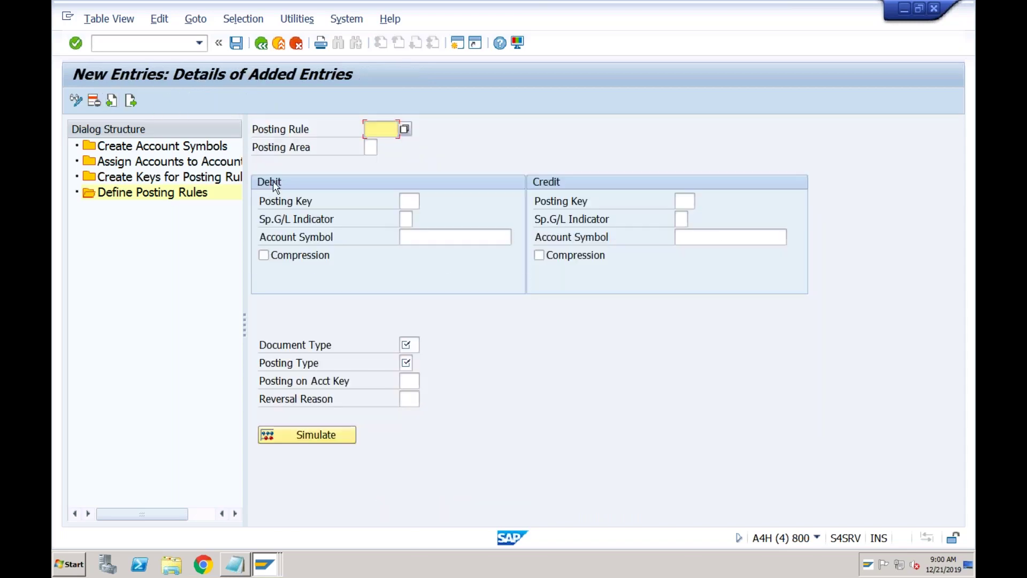
left_click(404, 130)
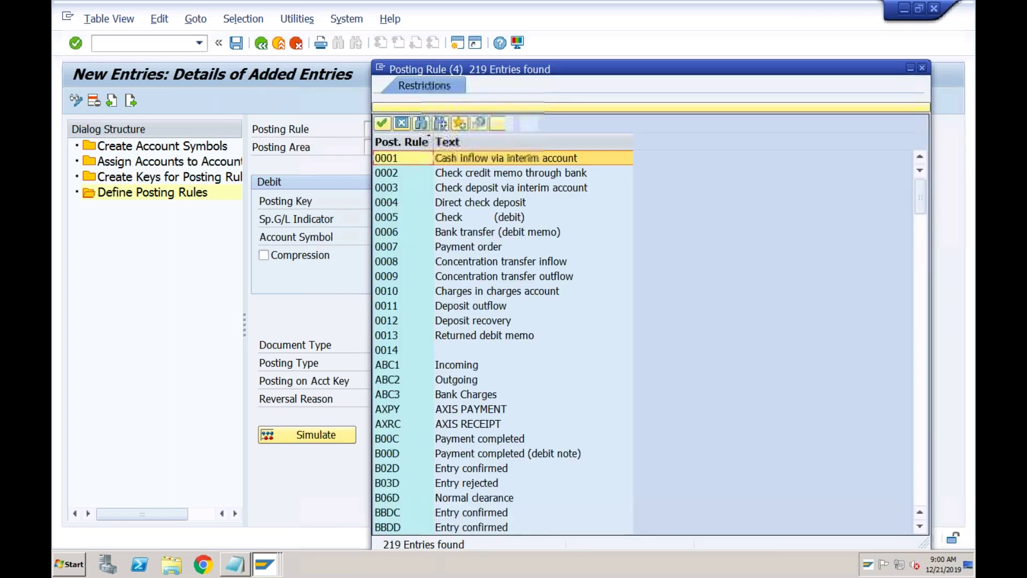
double_click(431, 369)
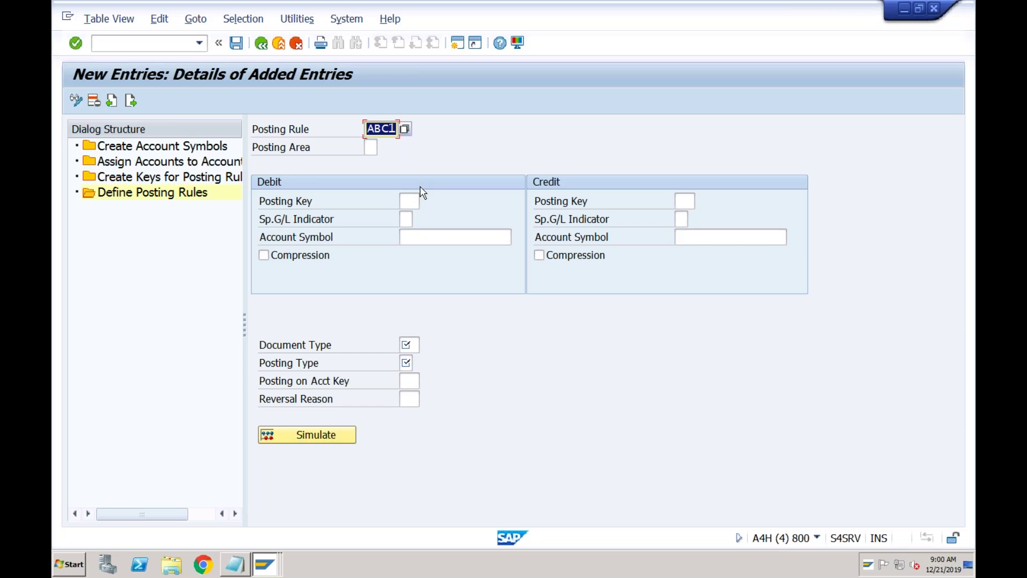
left_click(371, 147)
left_click(383, 147)
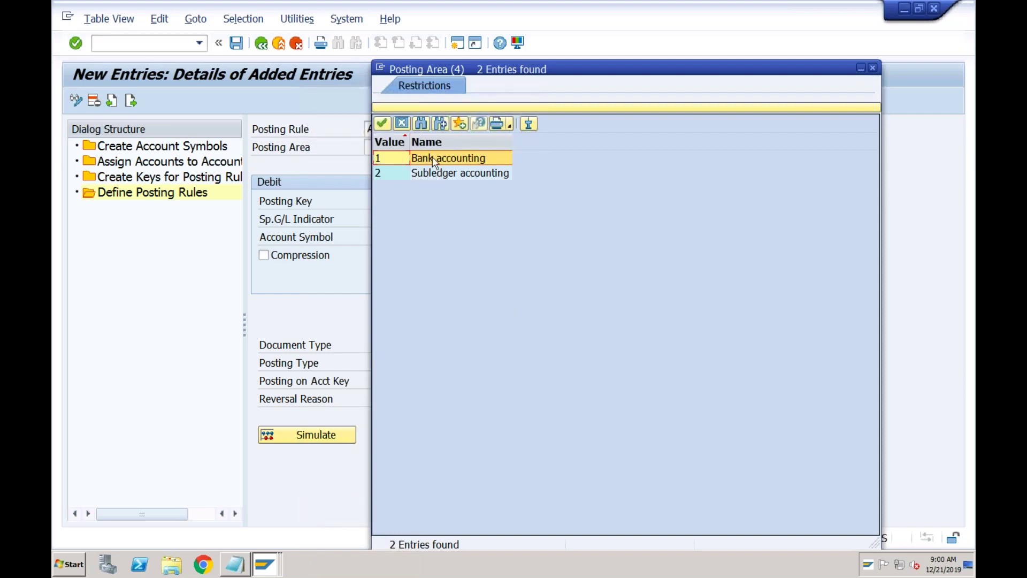
double_click(435, 161)
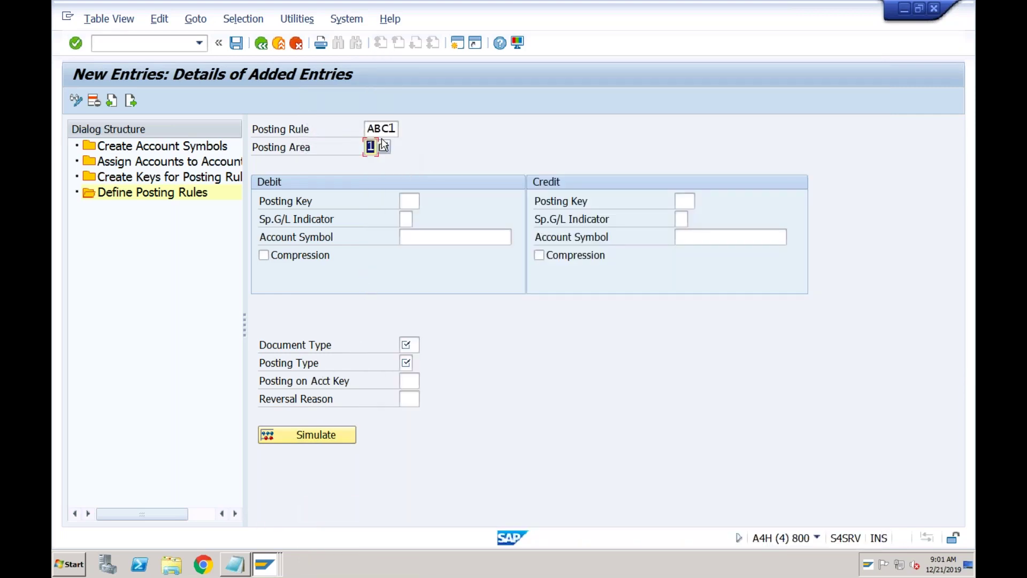
left_click(235, 564)
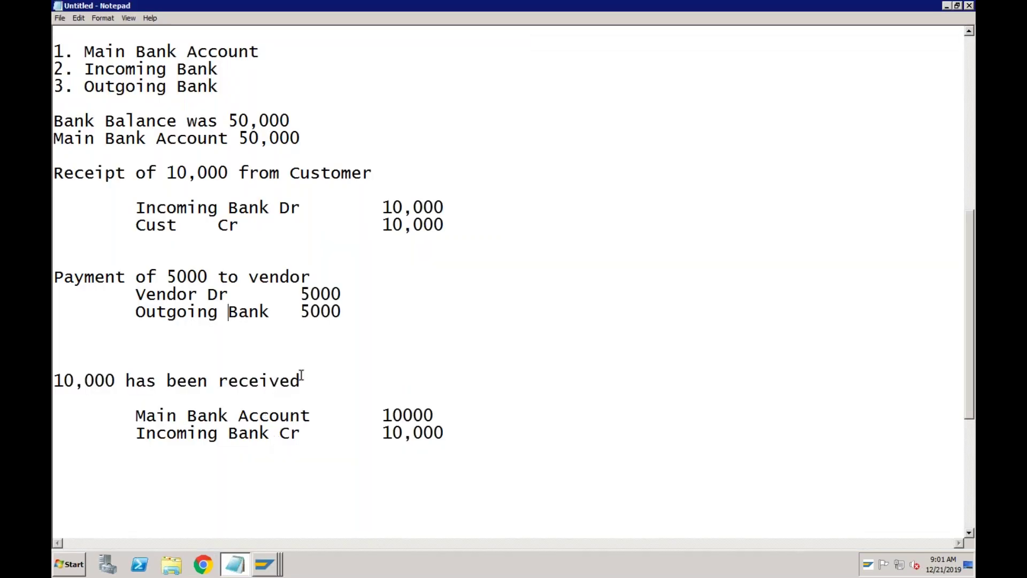
- Review the 10,000 receipt notes (Main Bank Account, Incoming Bank Cr), then return to the ABC1 posting rule details
left_click_drag(301, 379, 60, 374)
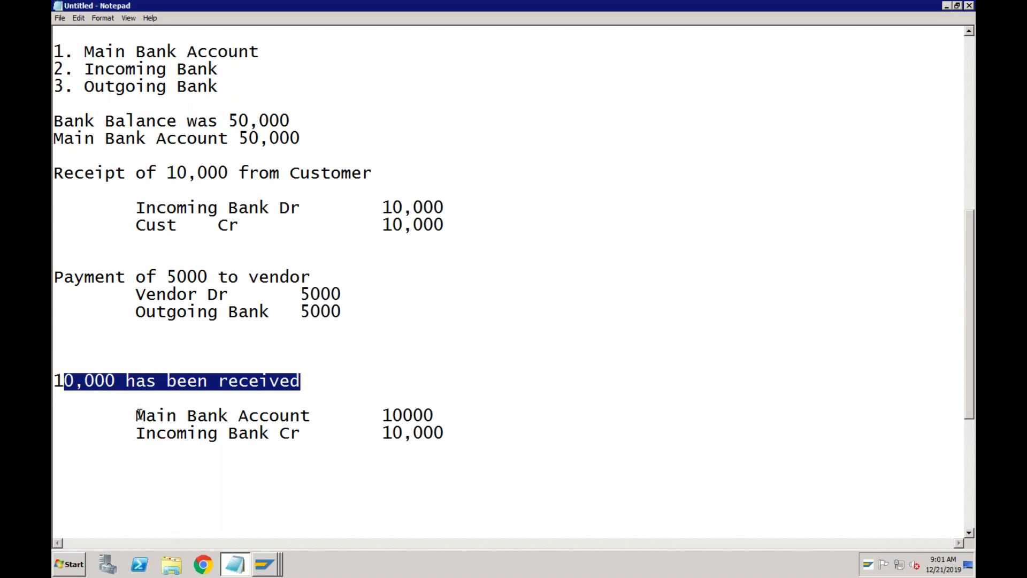
left_click_drag(137, 411, 321, 417)
left_click_drag(137, 433, 299, 433)
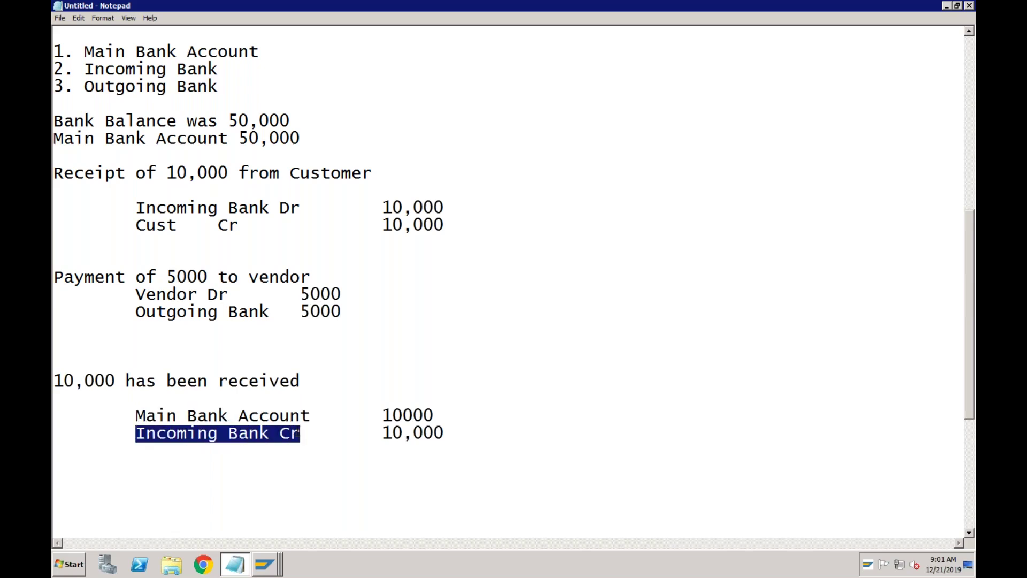
left_click(270, 566)
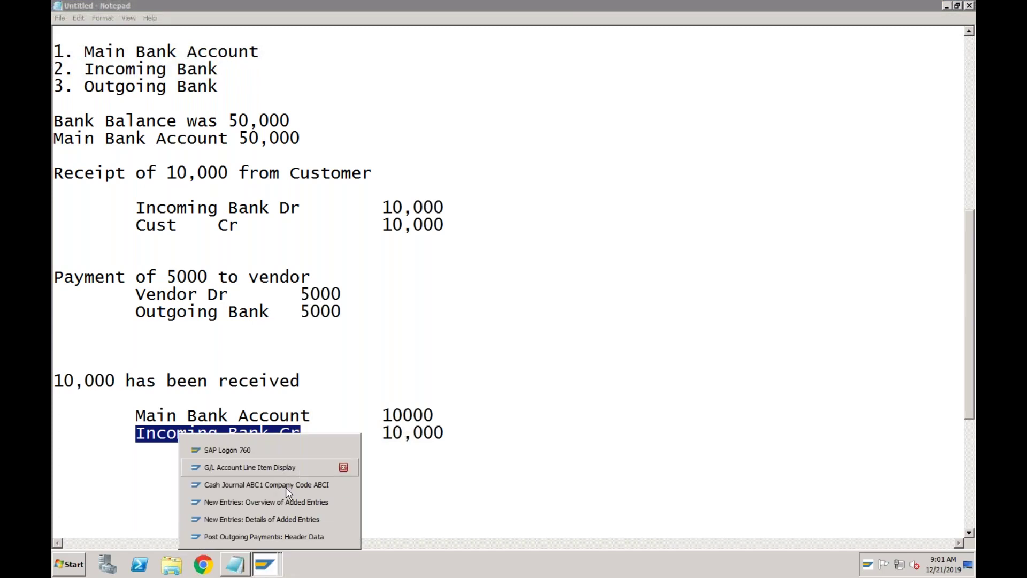
left_click(281, 521)
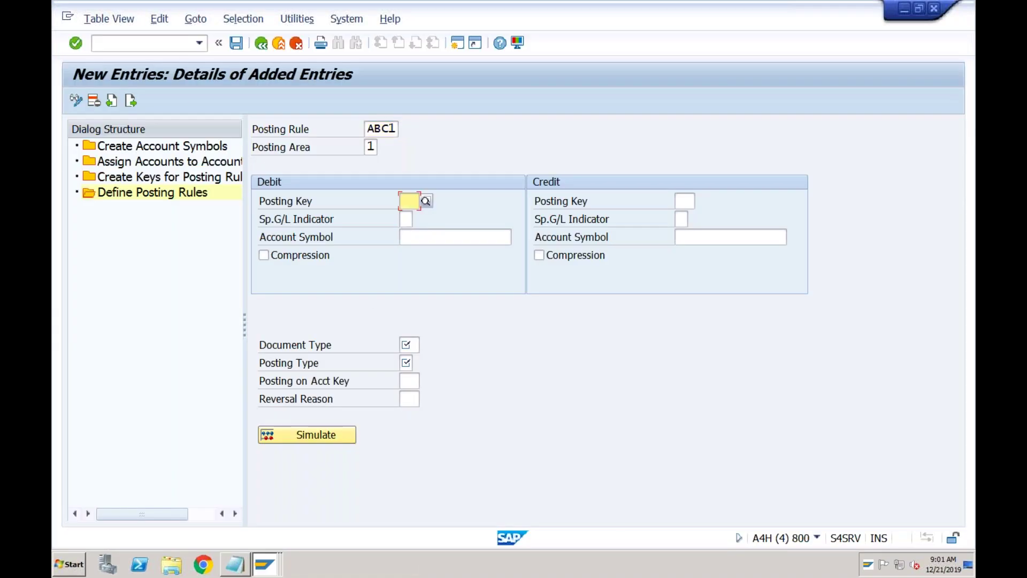
- Fill posting rule ABC1 with debit key 40, credit key 50 and debit account symbol ABC1
type("40")
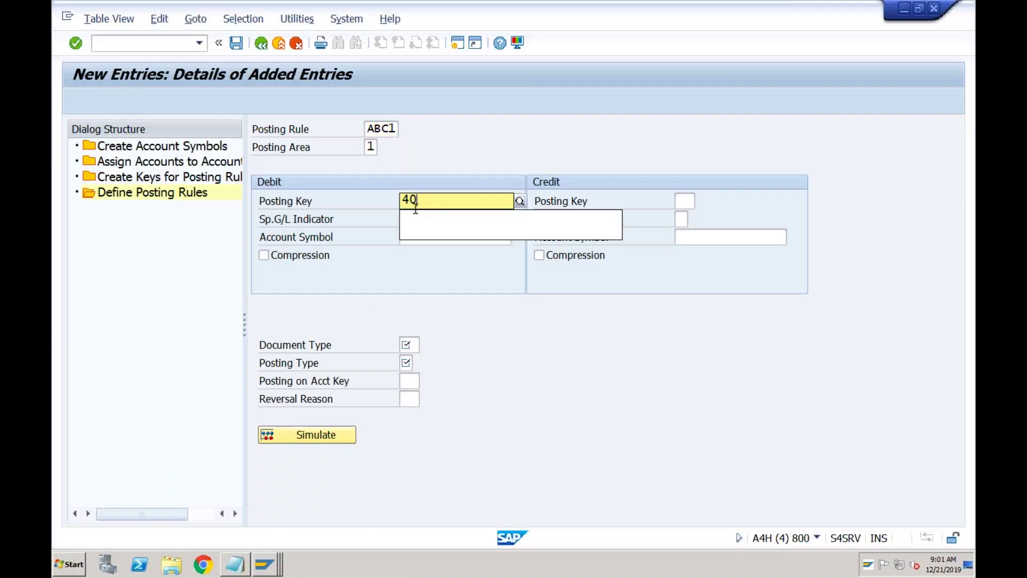
left_click(680, 199)
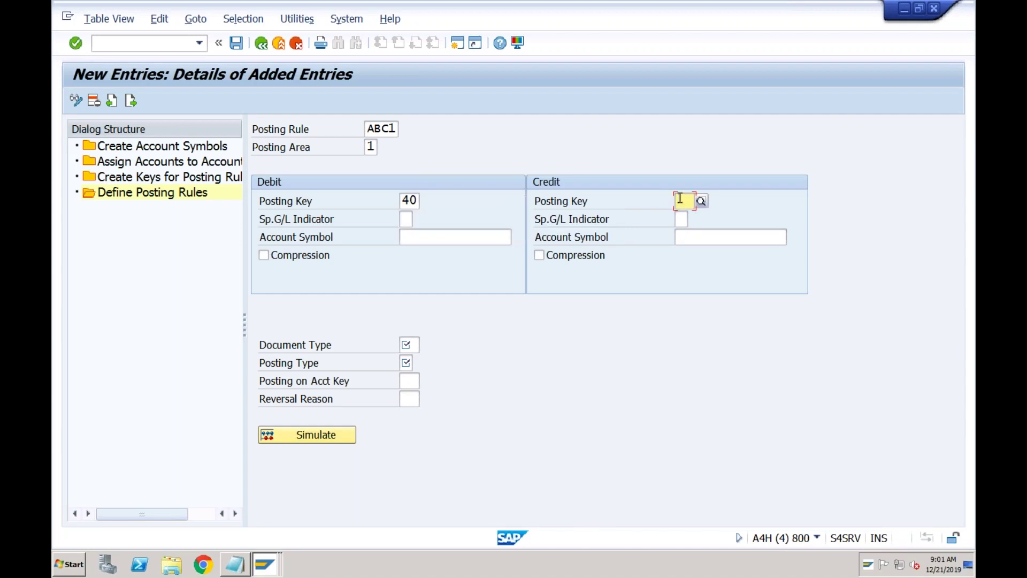
type("50")
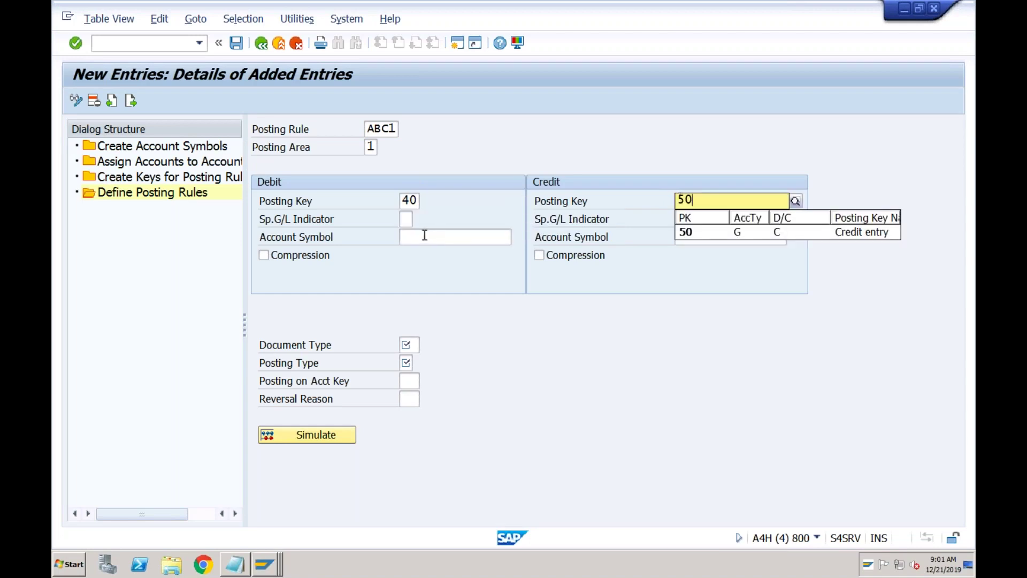
left_click(430, 236)
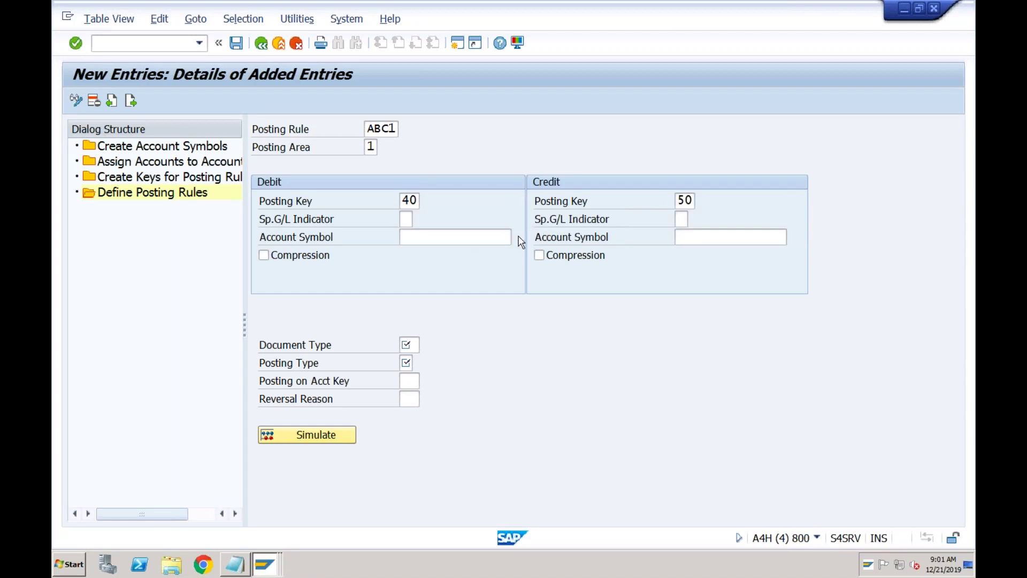
left_click(519, 238)
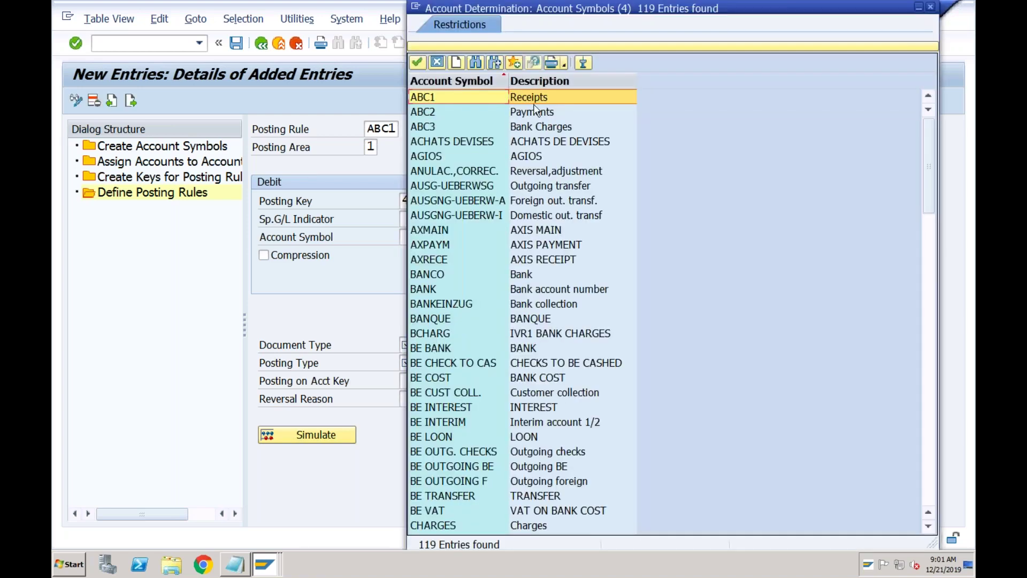
double_click(537, 101)
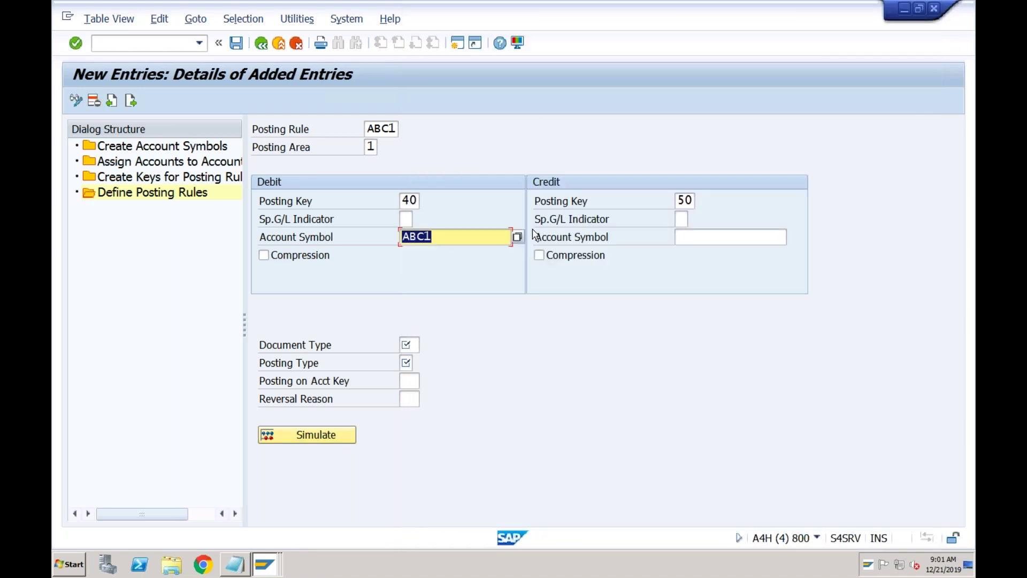
- Revisit the posting key and symbol fields, then try switching to account symbols and leaving the rule
left_click(700, 235)
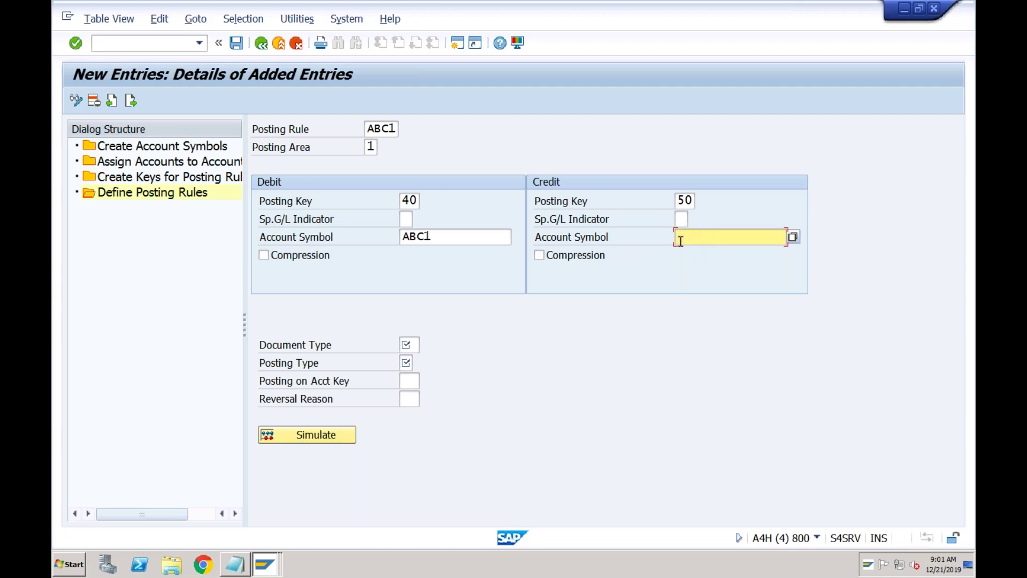
left_click(449, 236)
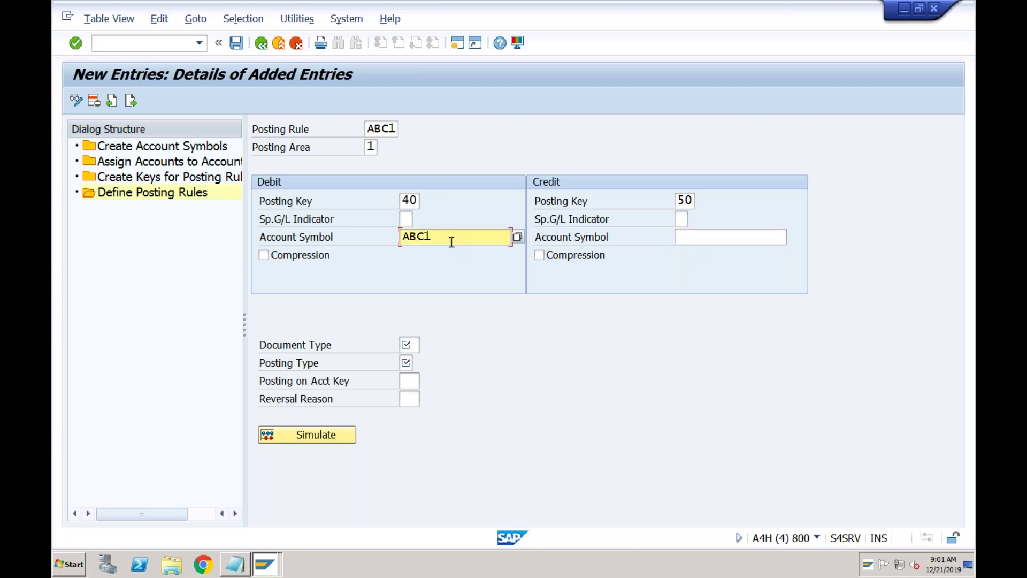
left_click(408, 201)
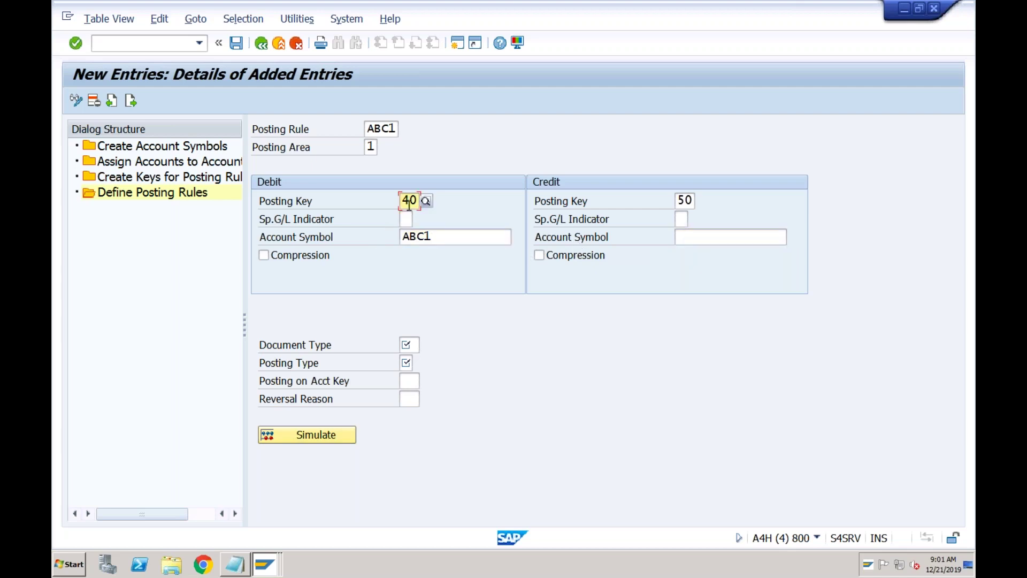
left_click(421, 237)
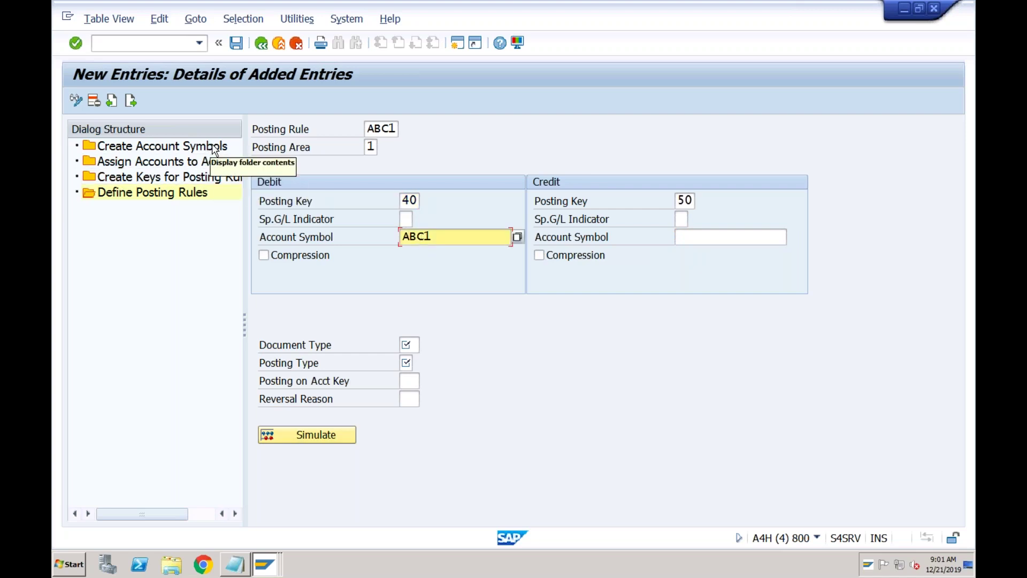
double_click(207, 149)
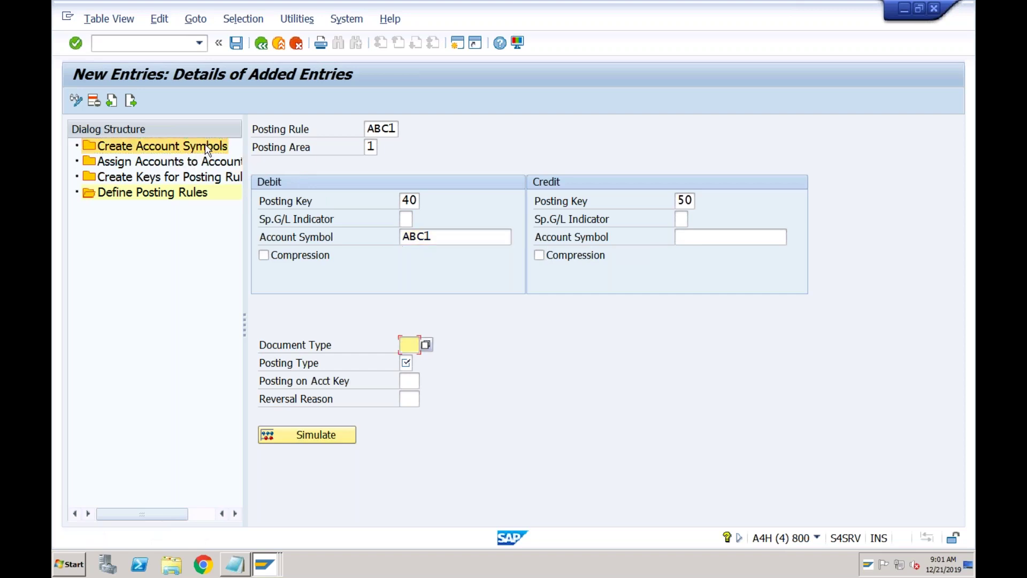
left_click(279, 47)
- Cancel the incomplete ABC1 posting rule and discard its unsaved changes
left_click(297, 45)
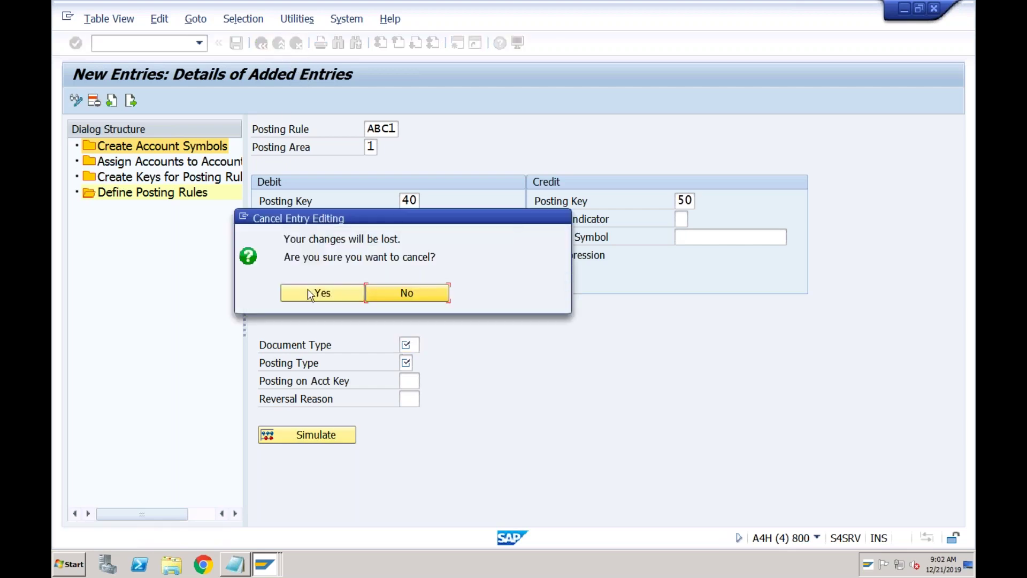
left_click(322, 292)
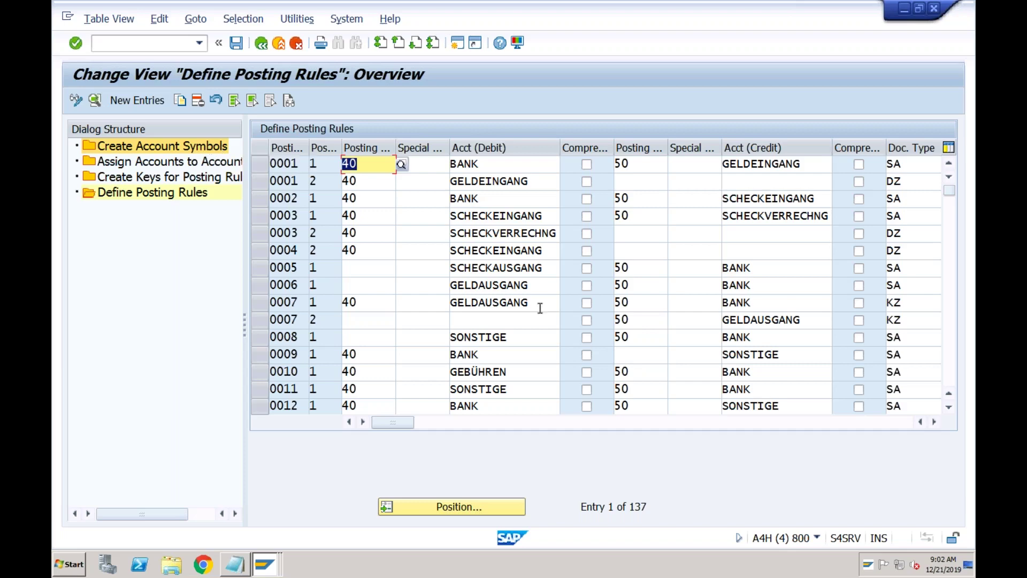
left_click(948, 294)
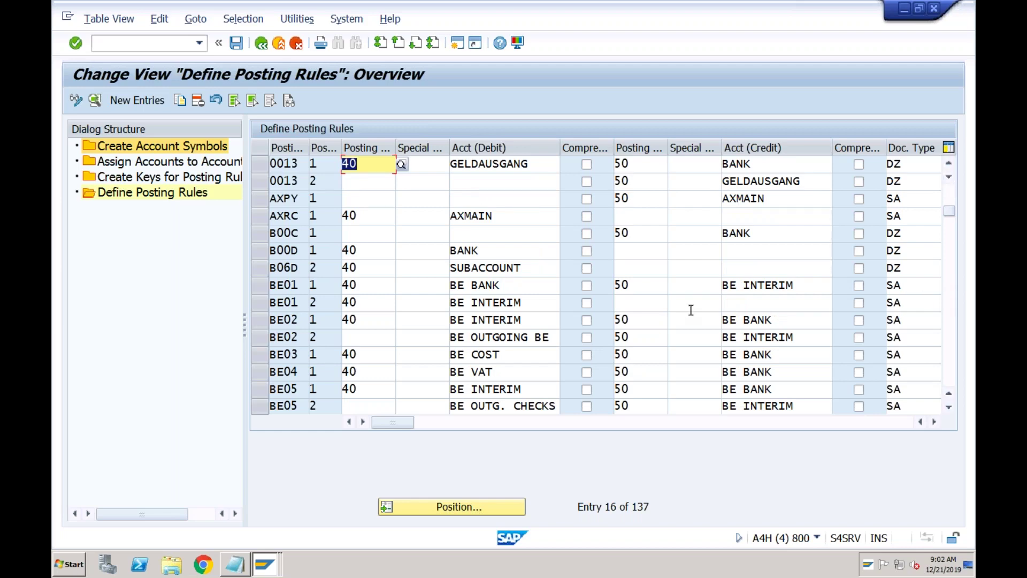
- Return to the IMG and reopen Define Posting Keys and Posting Rules for chart of accounts ABC0
left_click(280, 45)
left_click(170, 393)
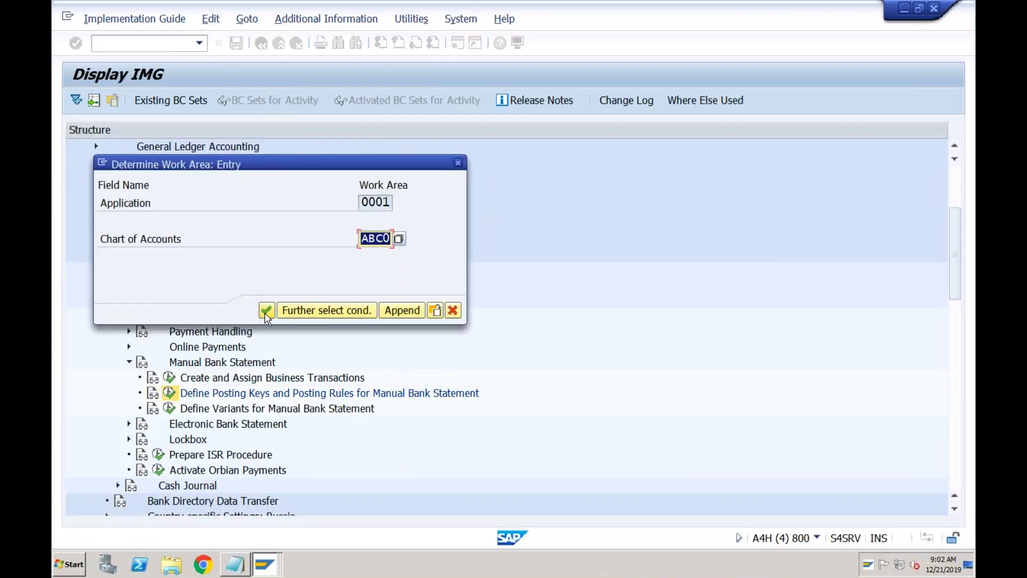
left_click(266, 313)
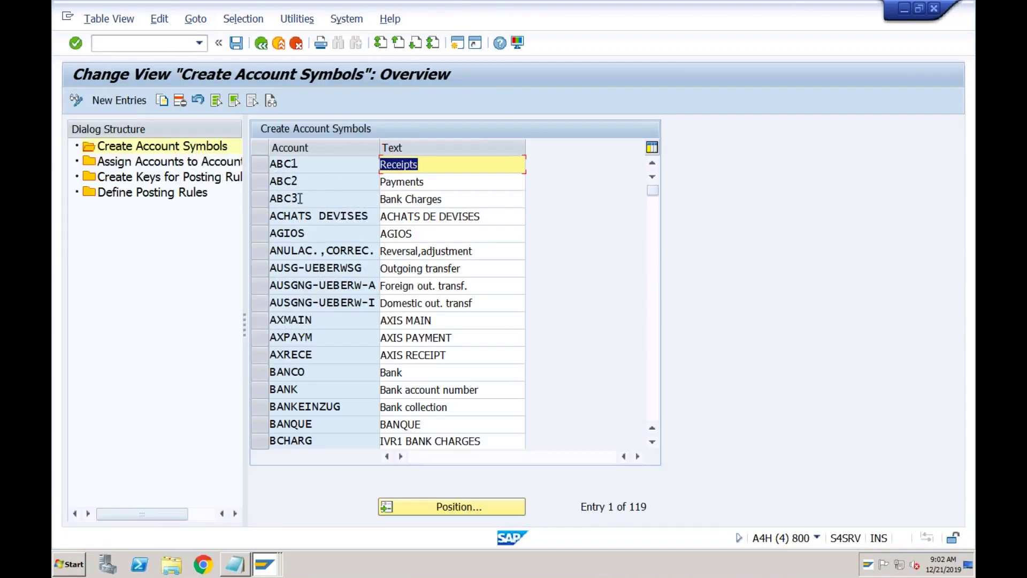
- Add account symbol ABC4 'Main Bank Account' and save it to the customizing request
left_click(120, 99)
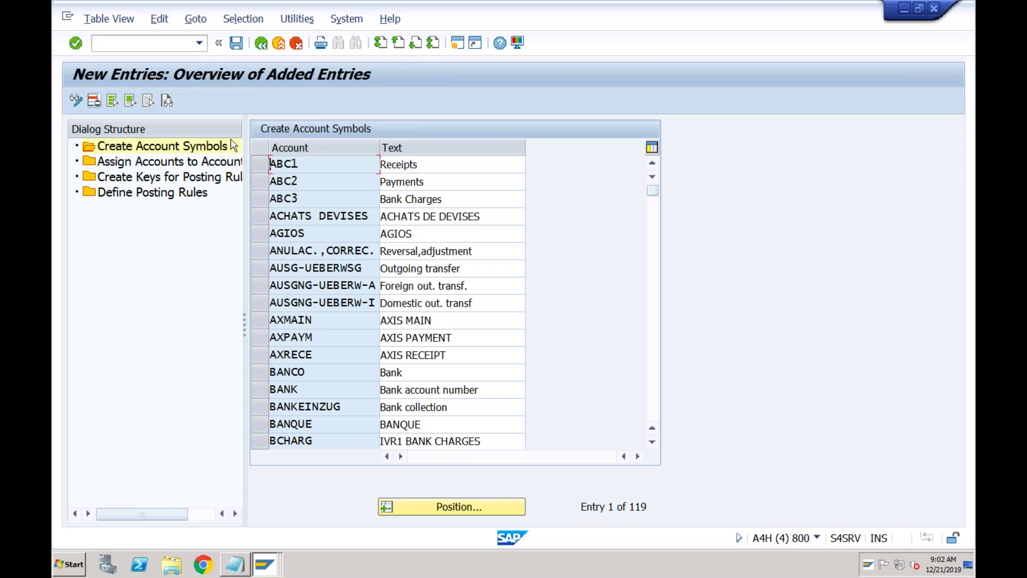
type("ABC4")
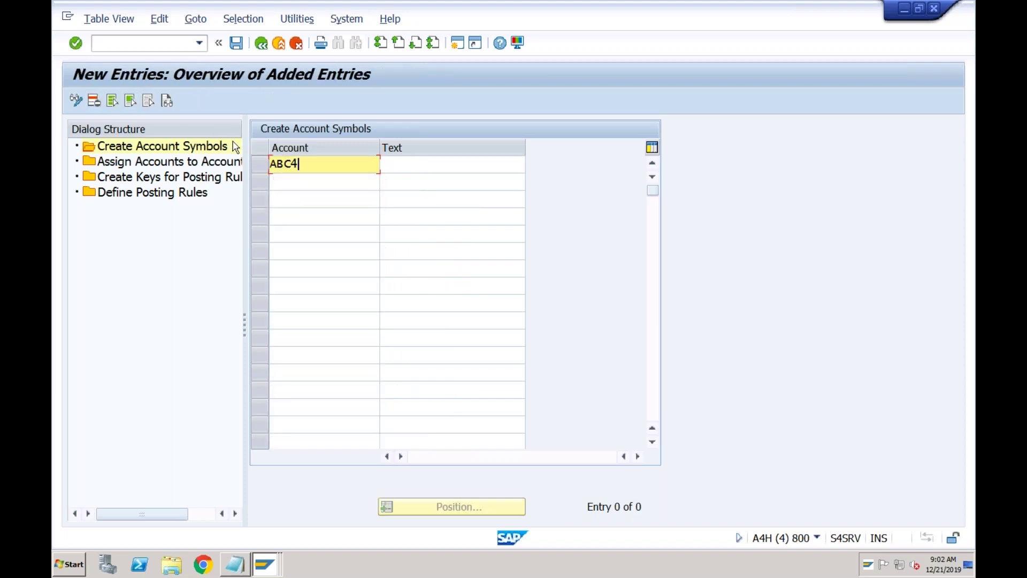
key("Tab")
type("Main Bank Account")
key("Return")
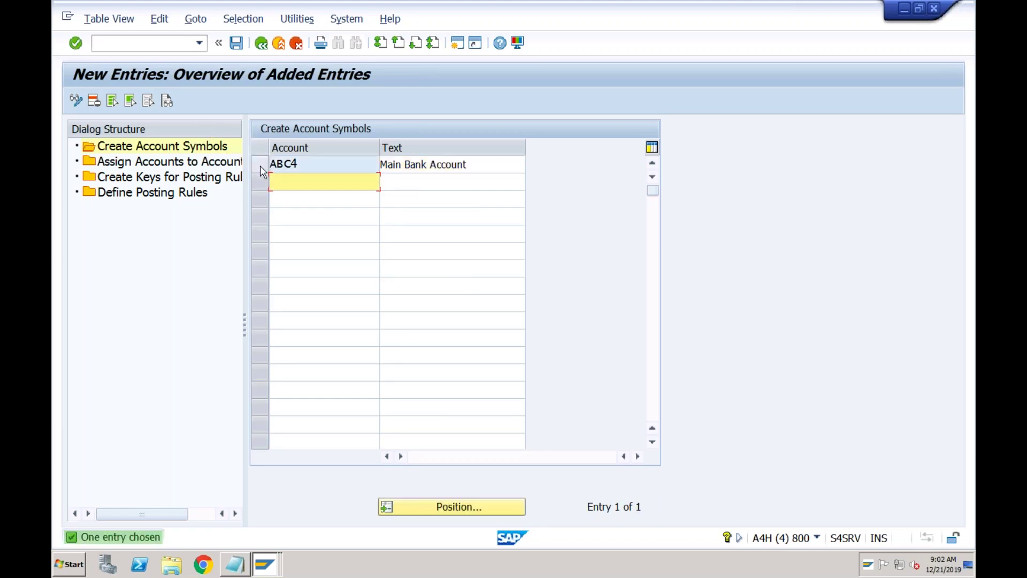
left_click(236, 43)
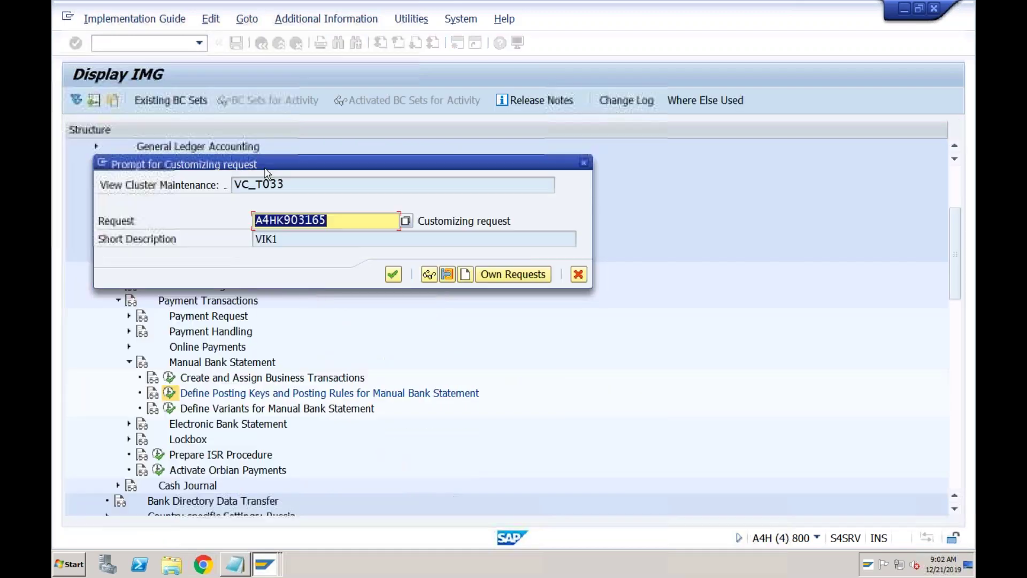
left_click(393, 274)
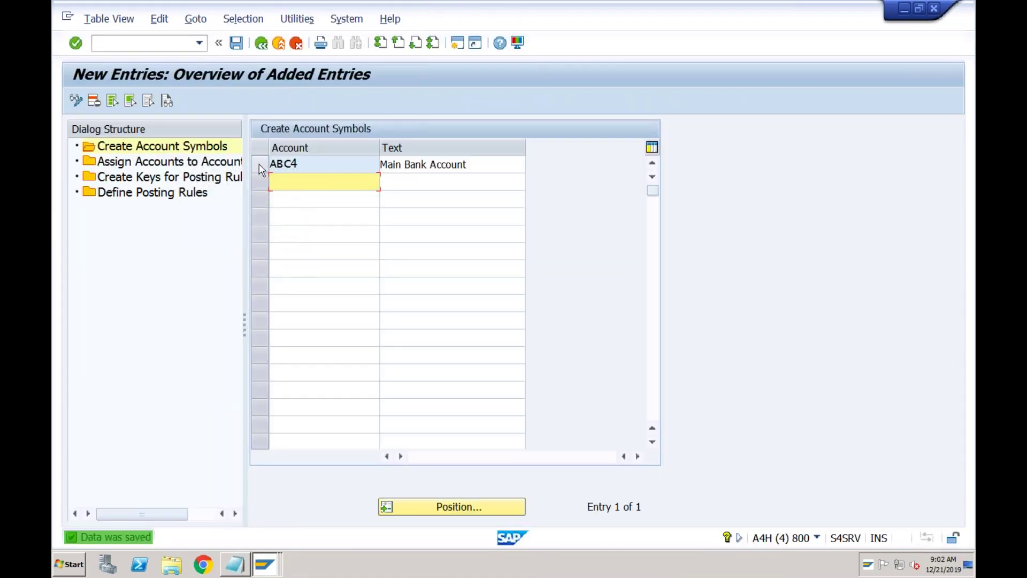
- Assign account symbol ABC4 to G/L account 2020 in currency INR and save the assignment
double_click(223, 168)
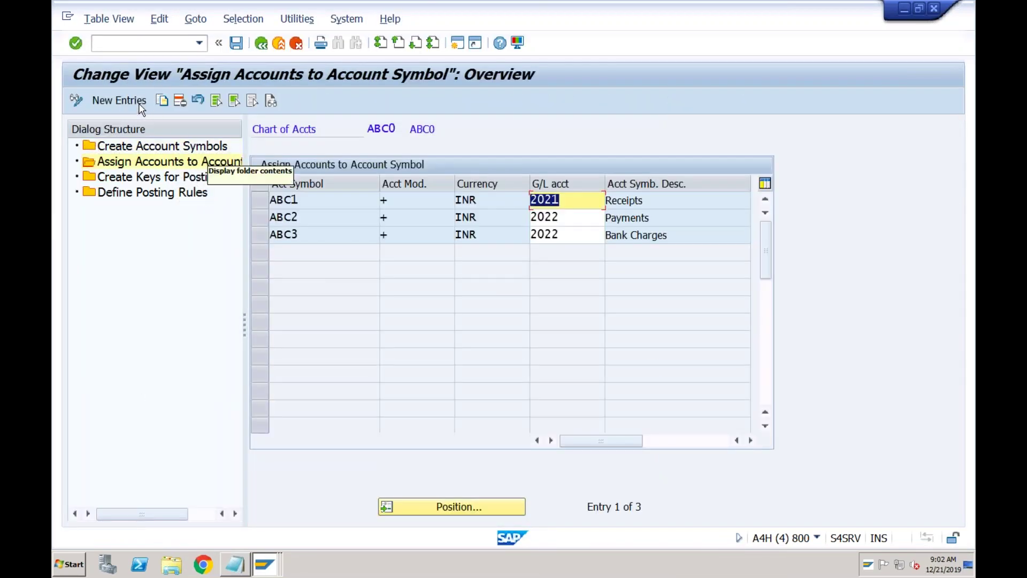
left_click(123, 102)
type("ABC")
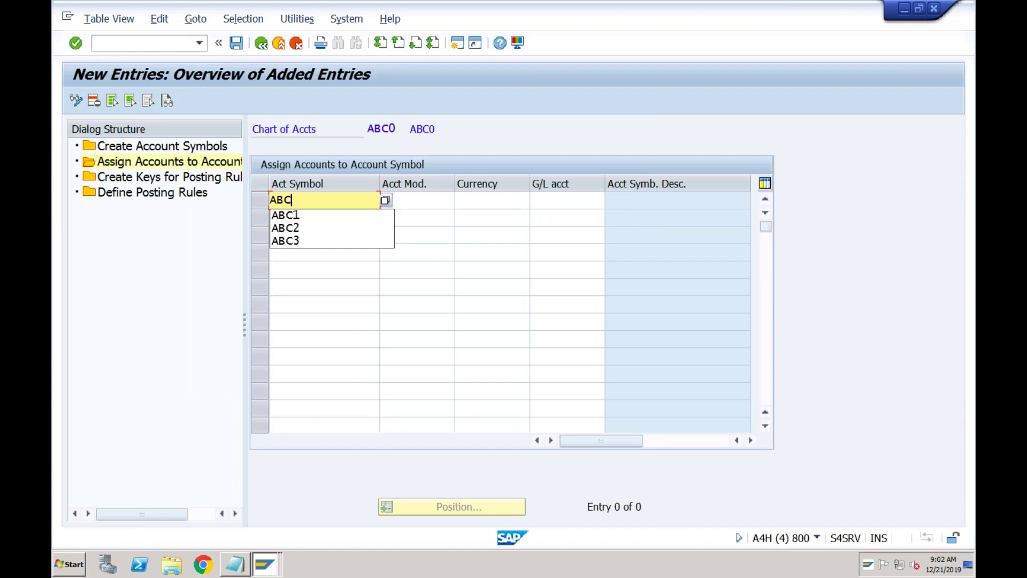
type("4")
key("Tab")
key("Tab")
type("inr")
key("Tab")
type("2020")
key("Return")
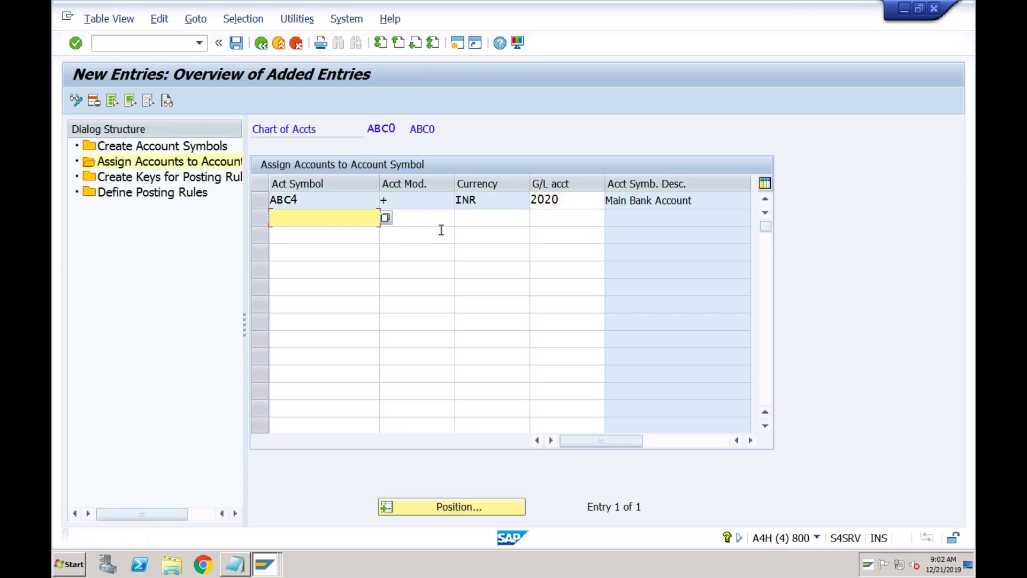
left_click(236, 45)
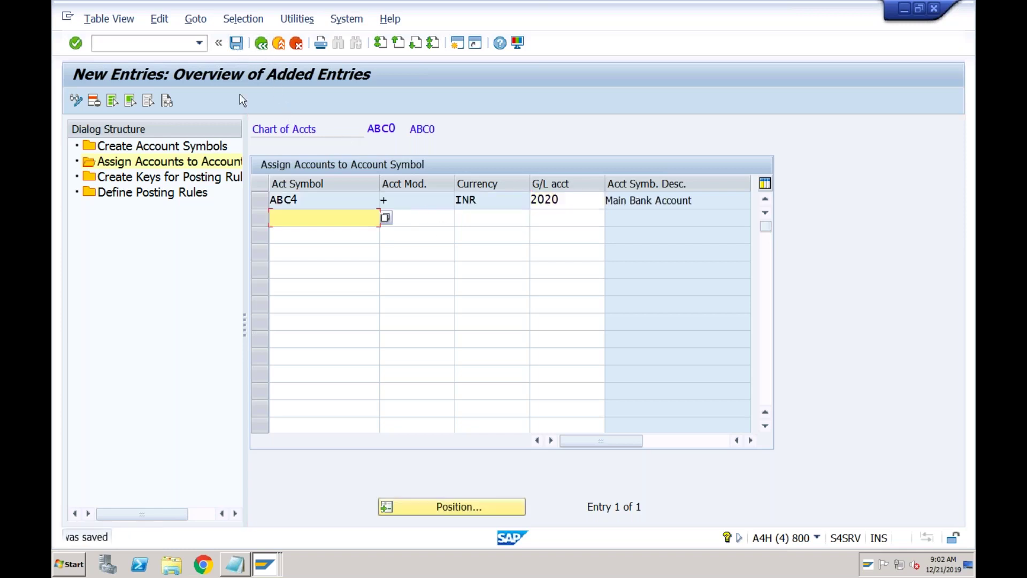
double_click(186, 194)
- Start a new posting rule ABC1 in posting area 1
left_click(154, 106)
key("Down")
key("Return")
key("Tab")
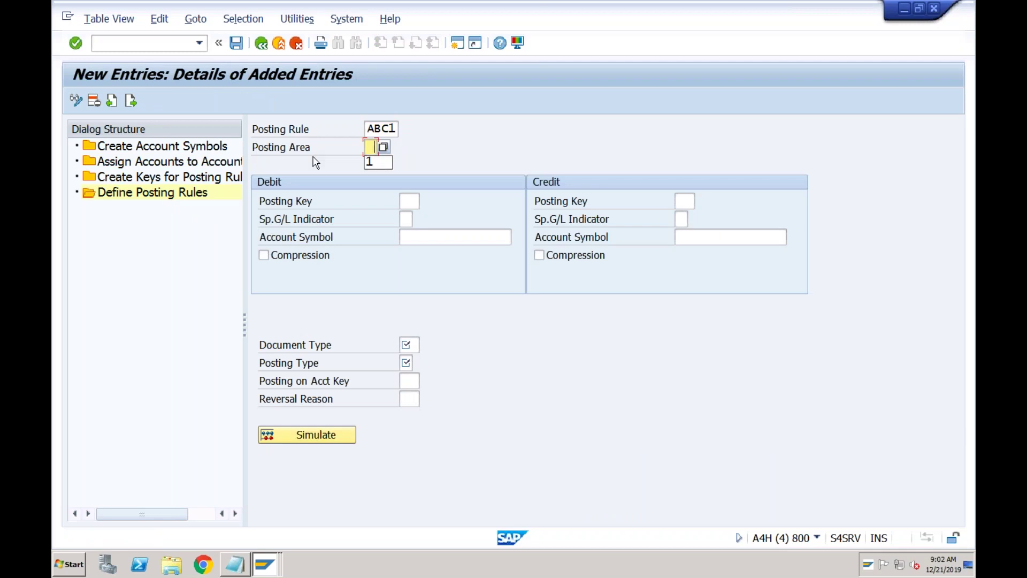
key("Down")
key("Return")
- Set debit posting key 40 with debit account symbol ABC4
left_click(408, 201)
type("40")
key("Tab")
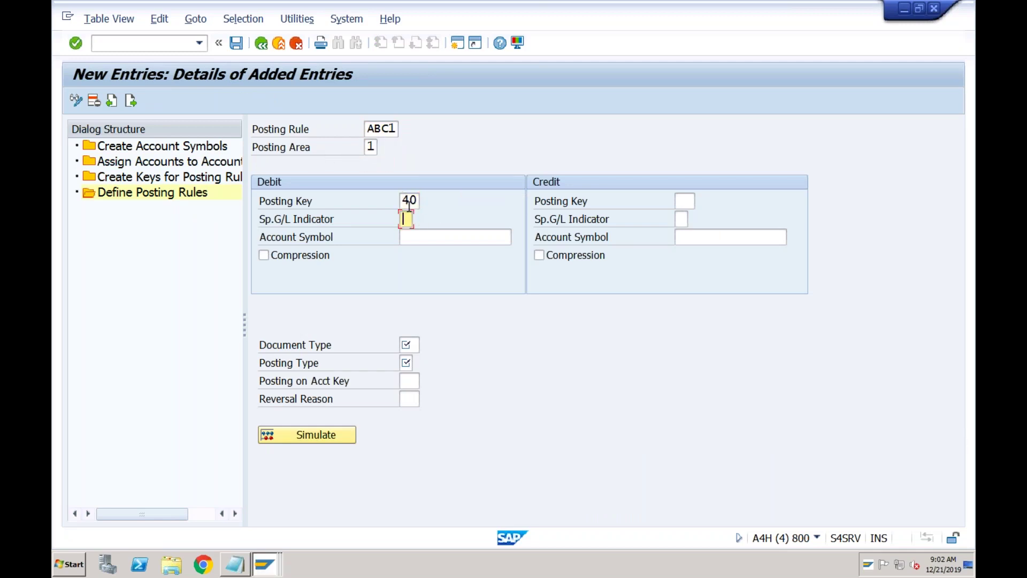
key("Tab")
left_click(517, 239)
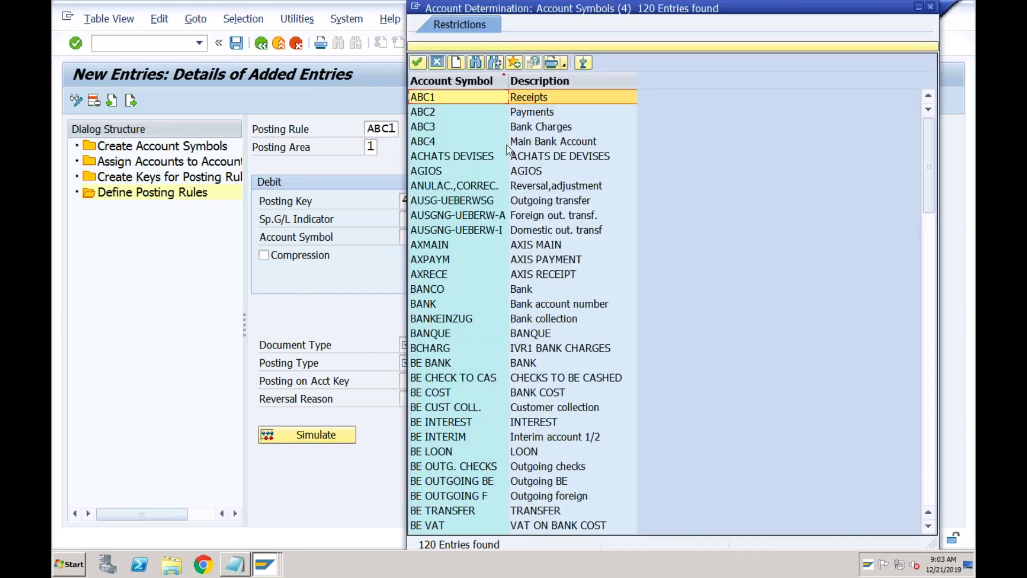
double_click(506, 143)
- Set credit posting key 50 and bring up the credit account symbol choices, then consult the Notepad notes
left_click(683, 203)
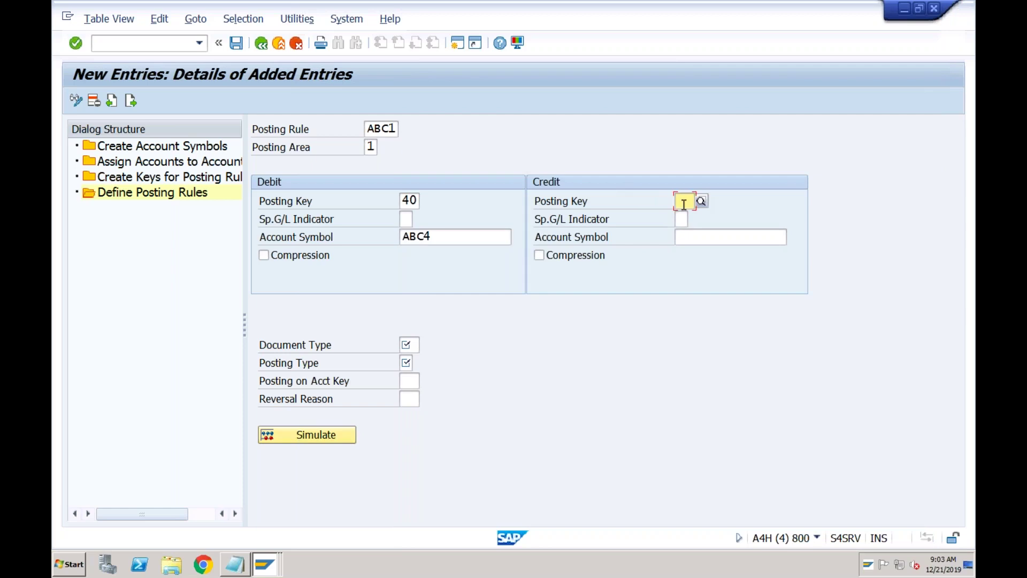
type("50")
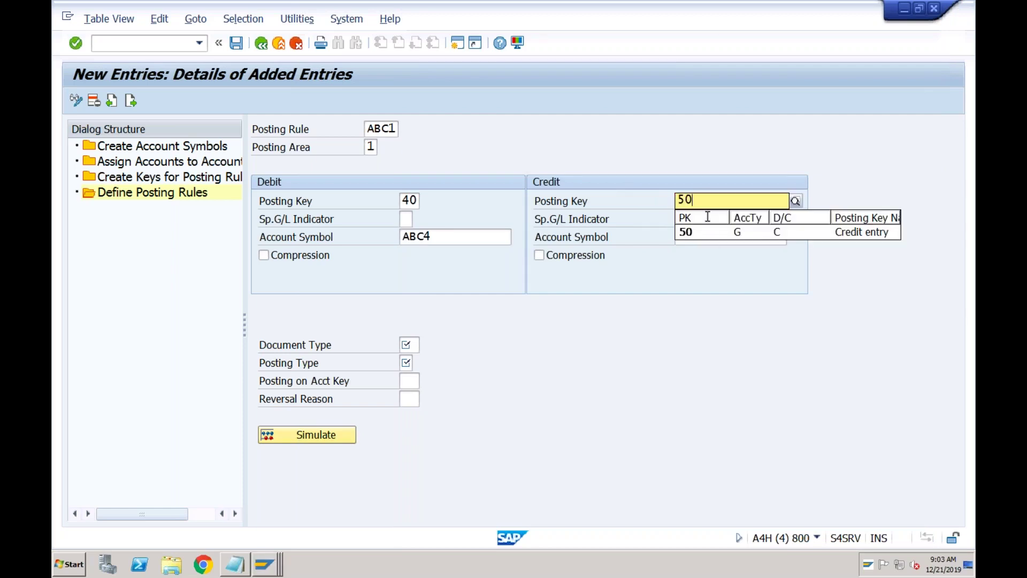
left_click(692, 241)
left_click(693, 242)
left_click(793, 237)
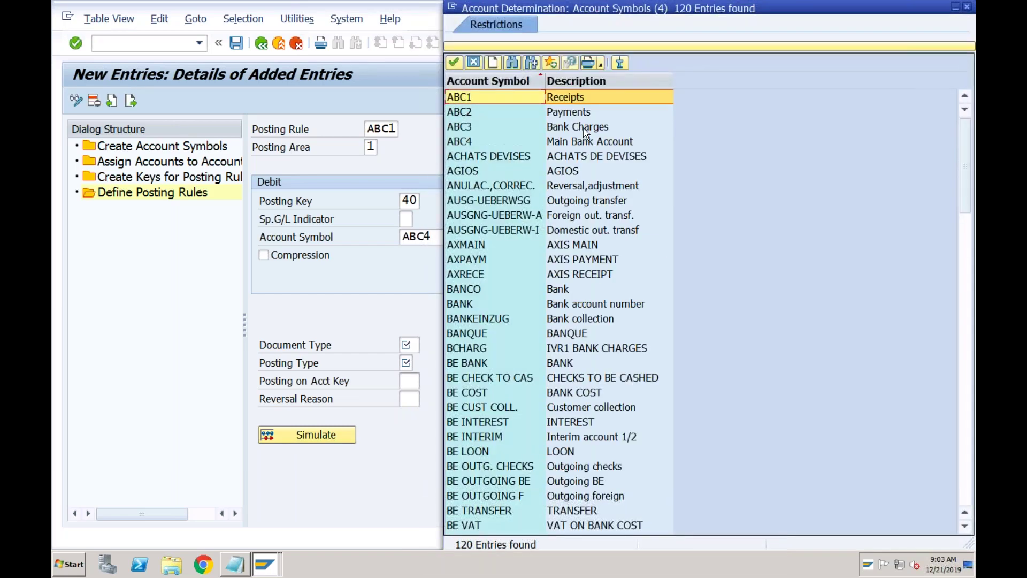
left_click(234, 563)
left_click(230, 417)
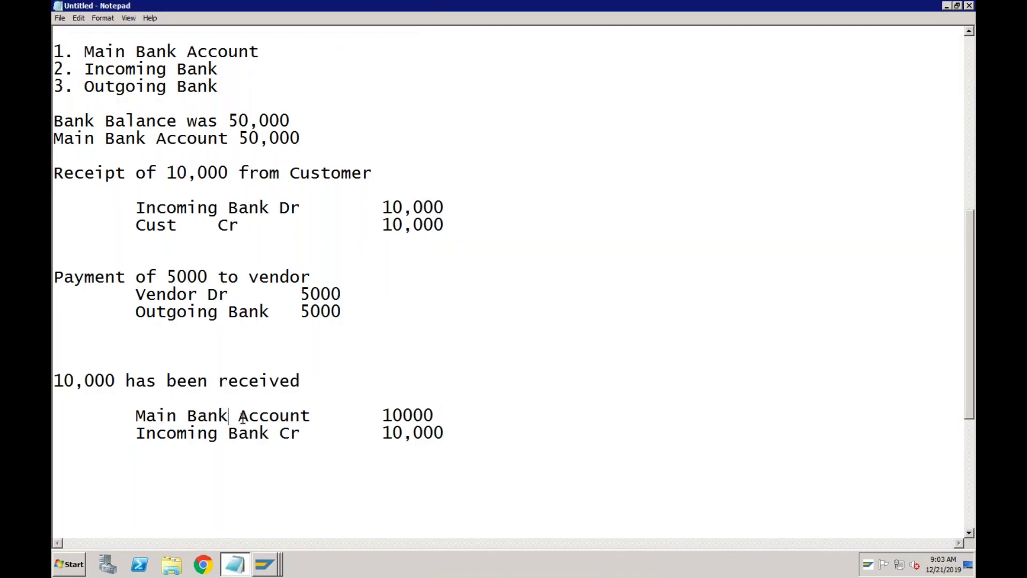
left_click(383, 417)
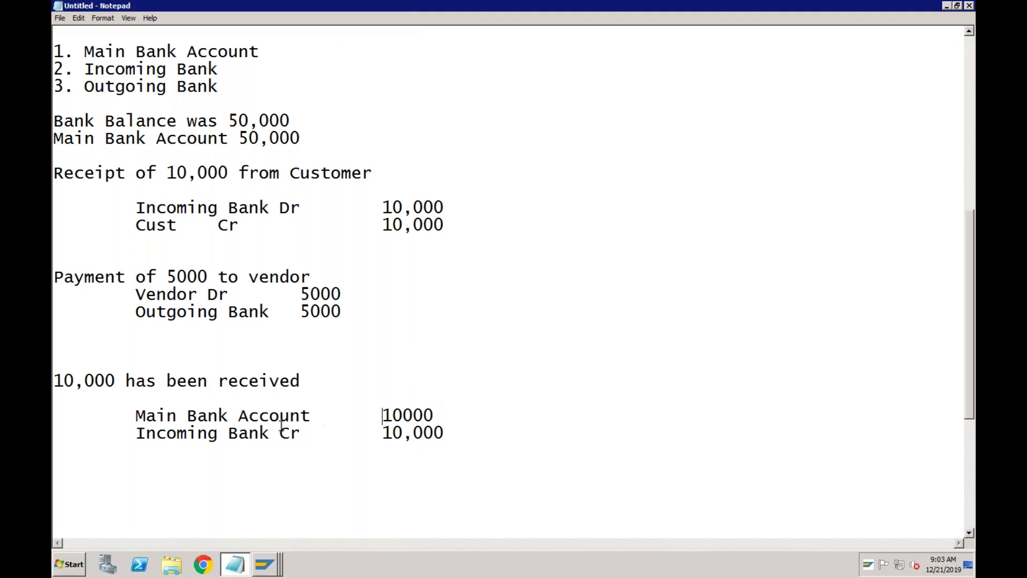
left_click(265, 564)
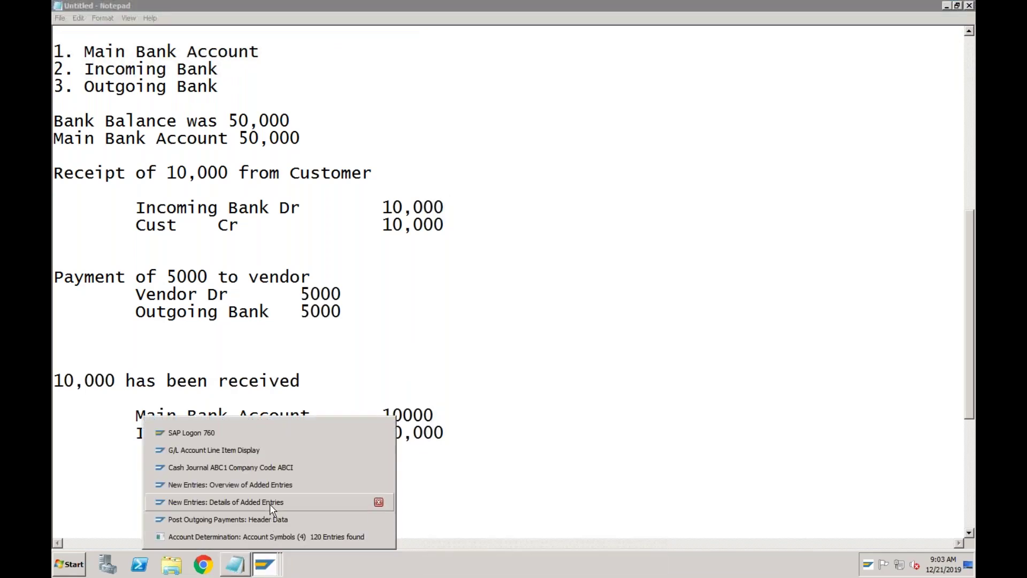
left_click(270, 502)
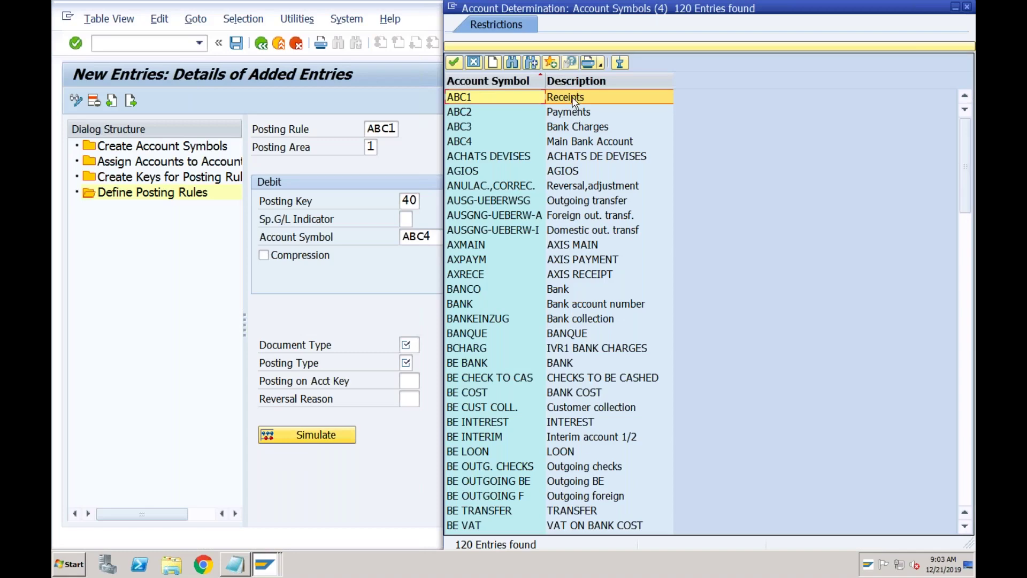
- Give rule ABC1 credit symbol ABC1, document type SA and posting type 1, and save it
double_click(570, 98)
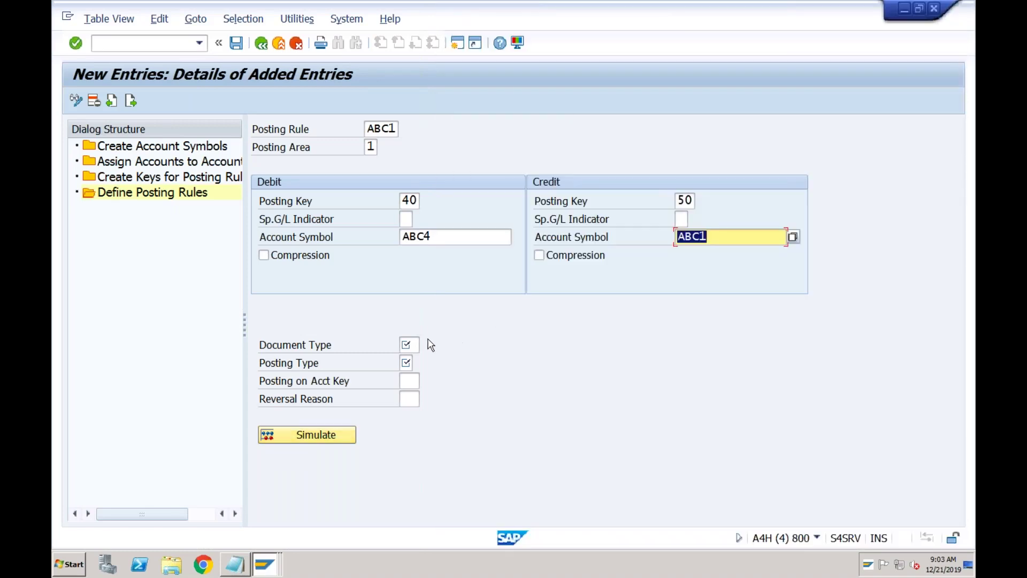
left_click(408, 349)
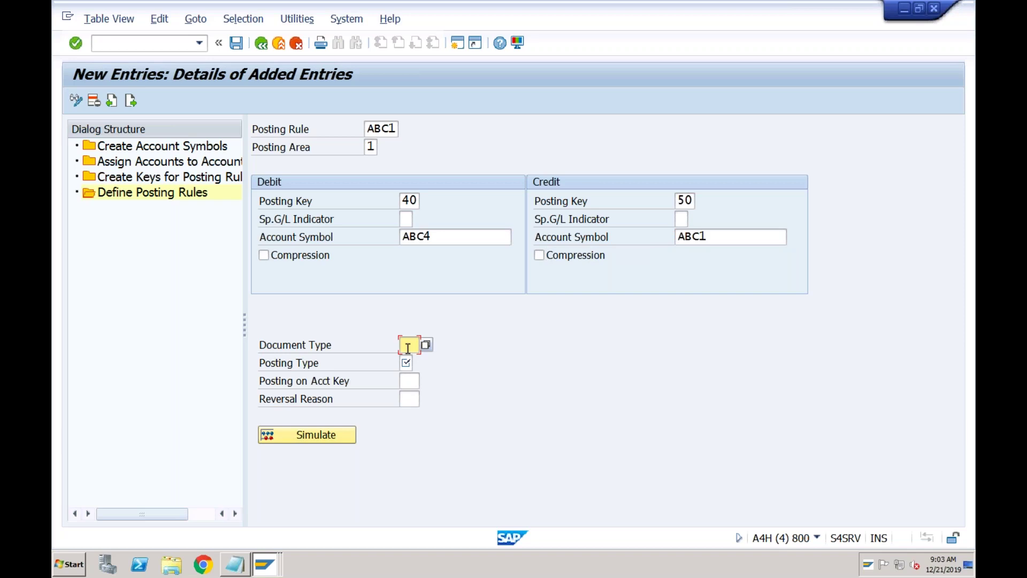
key("Tab")
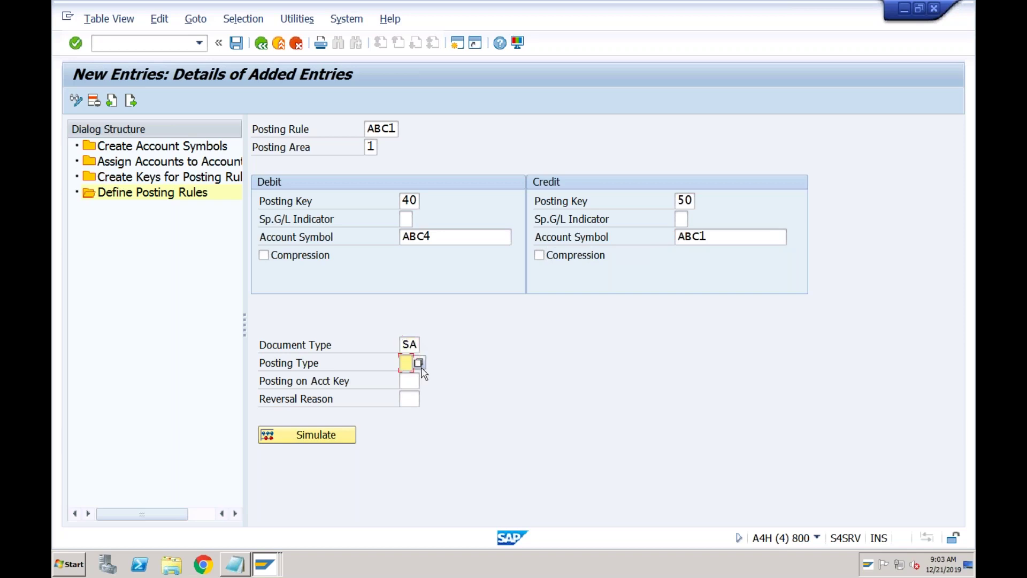
left_click(416, 365)
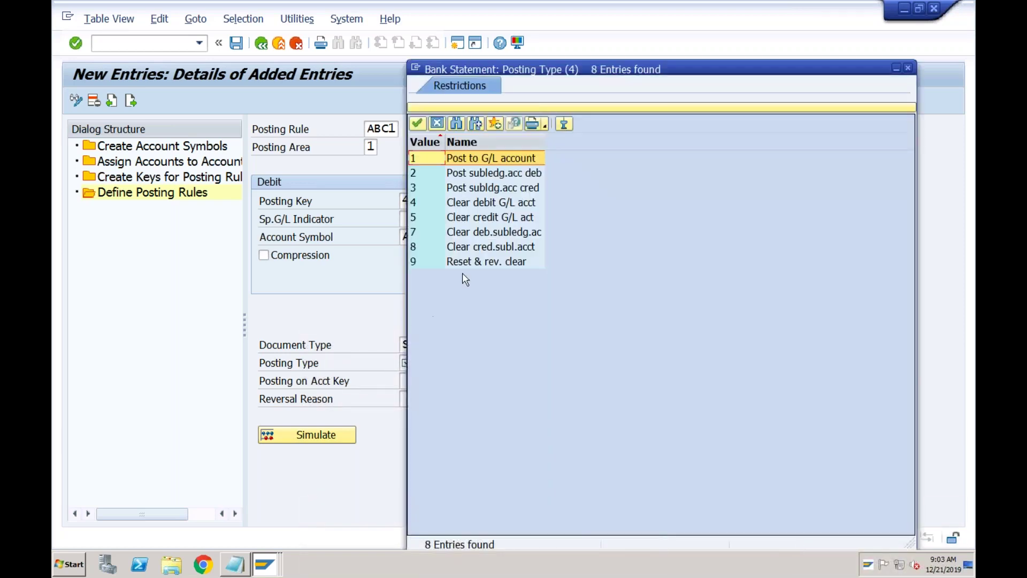
double_click(480, 163)
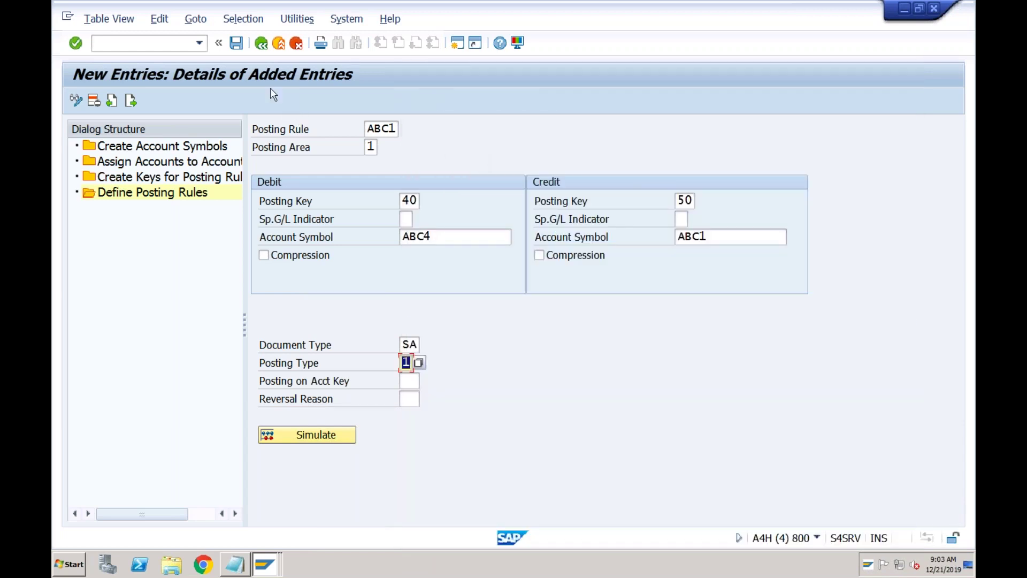
left_click(236, 42)
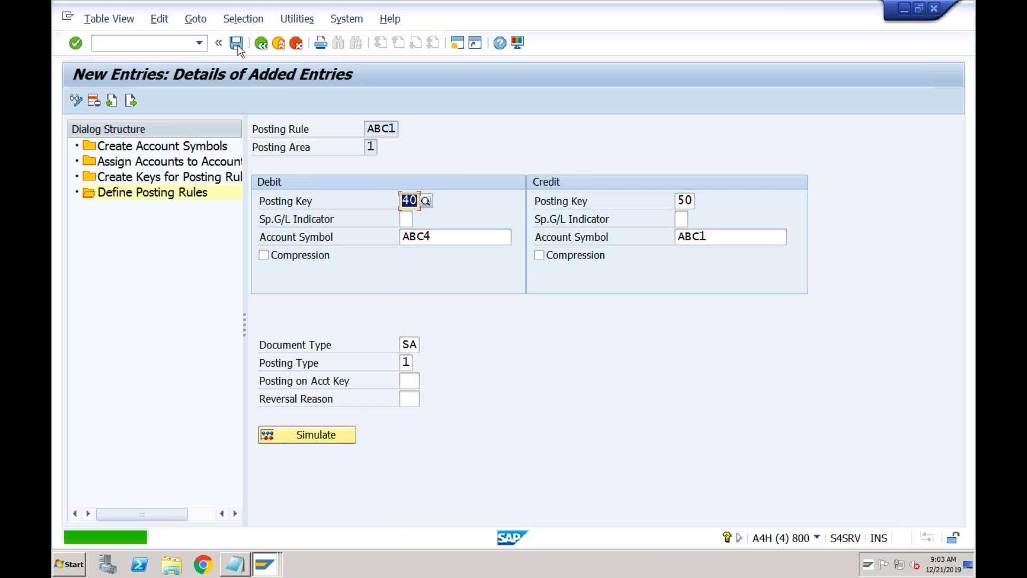
left_click(384, 128)
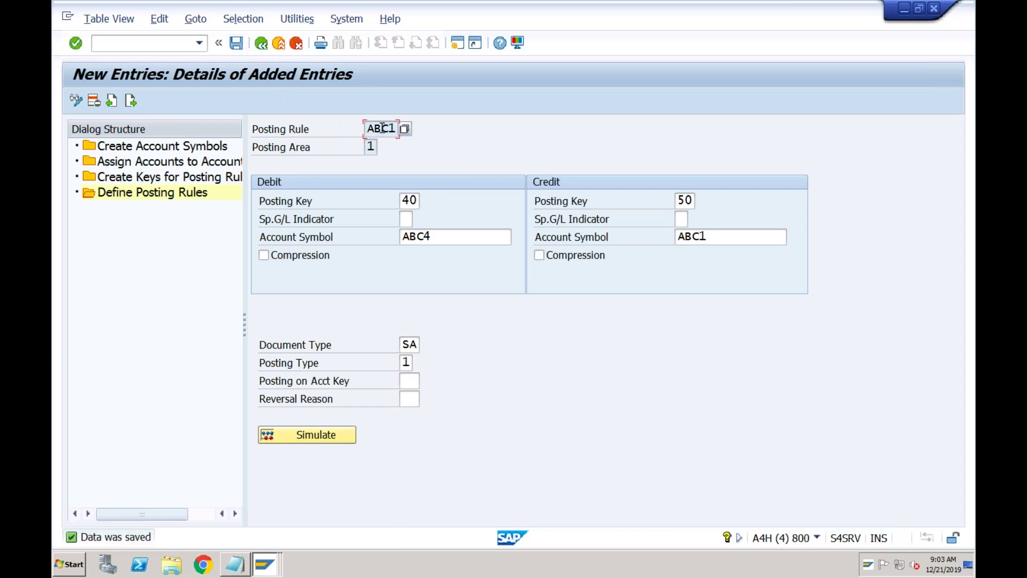
left_click(264, 48)
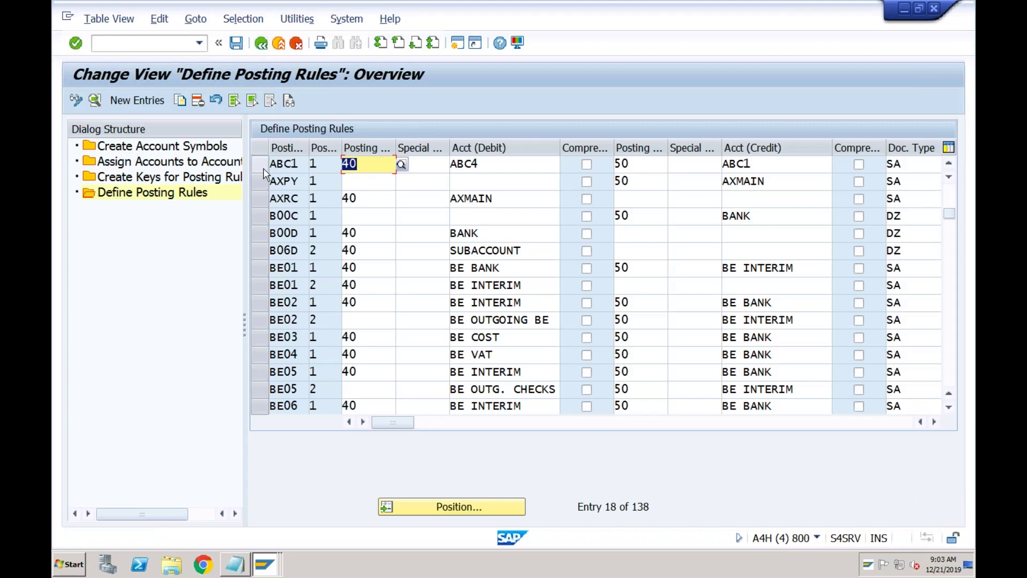
- Copy posting rule ABC1 as new rule ABC2, then start a new line in the Notepad notes
left_click(262, 167)
left_click(180, 101)
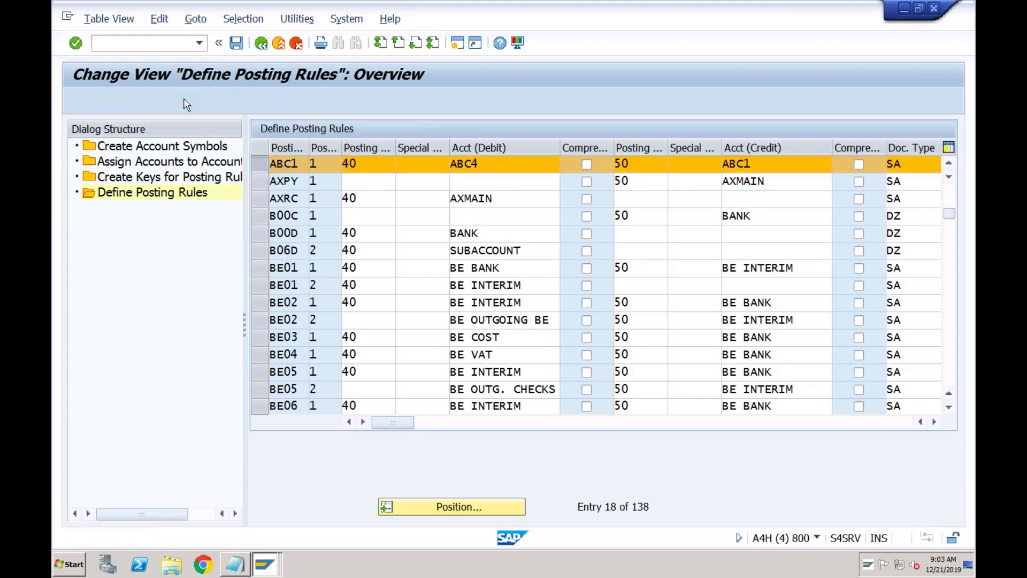
key("Right")
key("shift+Left")
type("2")
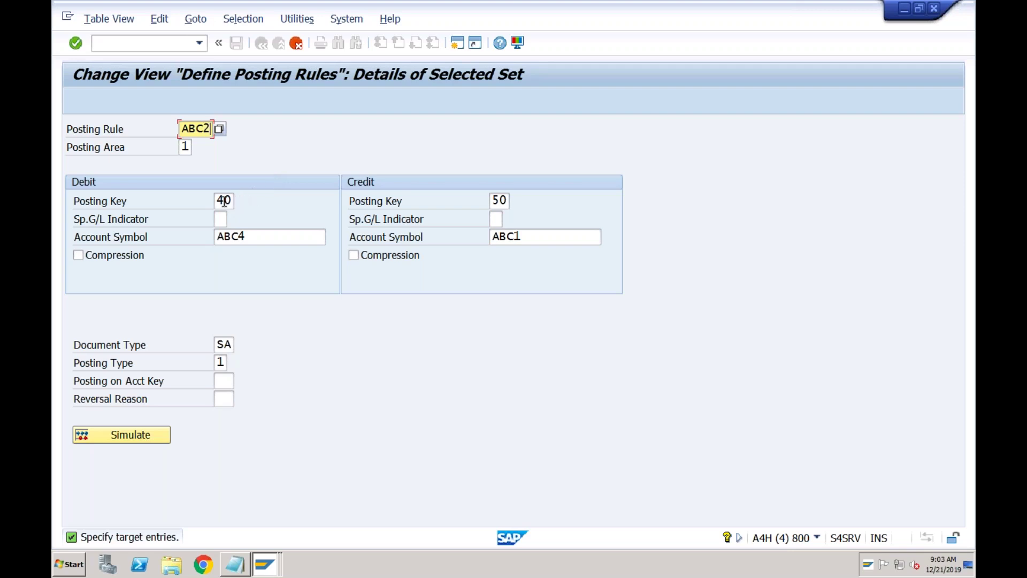
left_click(223, 201)
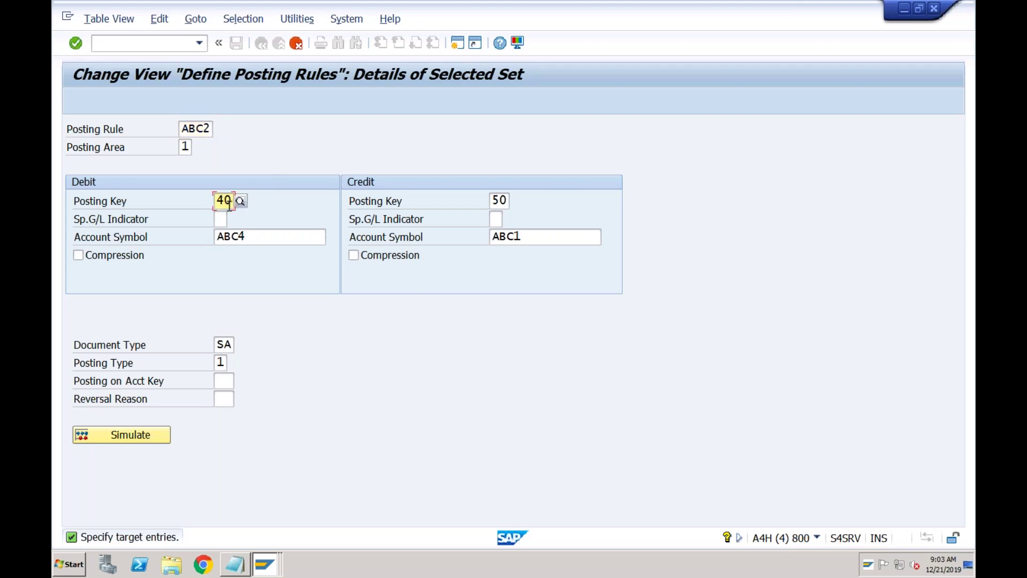
left_click(236, 566)
key("Return")
key("Return")
key("Return")
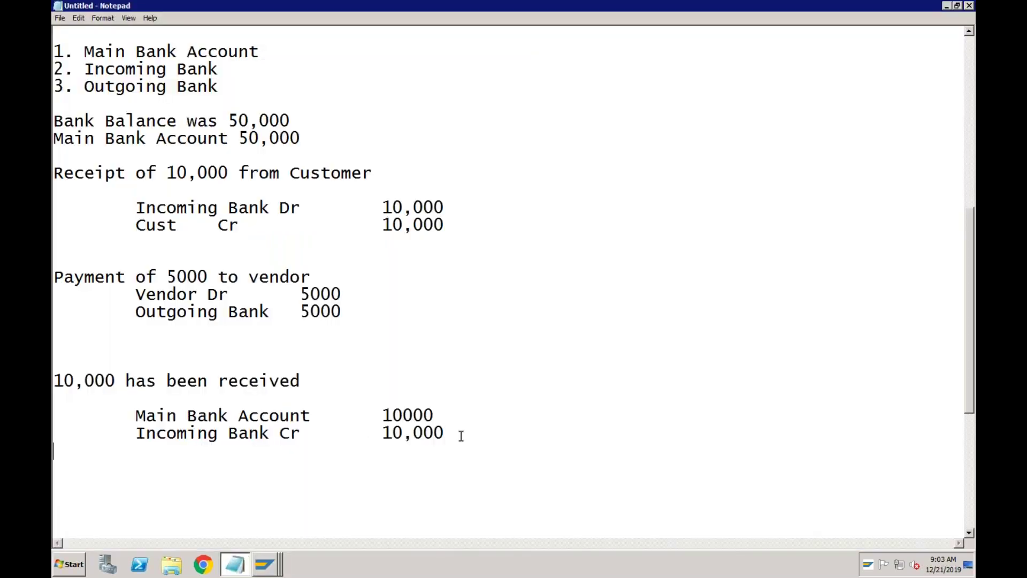
- Note '5000 has been paid according to bank statement' with indented 'Outgoing Bank Dr' and 'Main Bank Cr' lines
type("5000 has ")
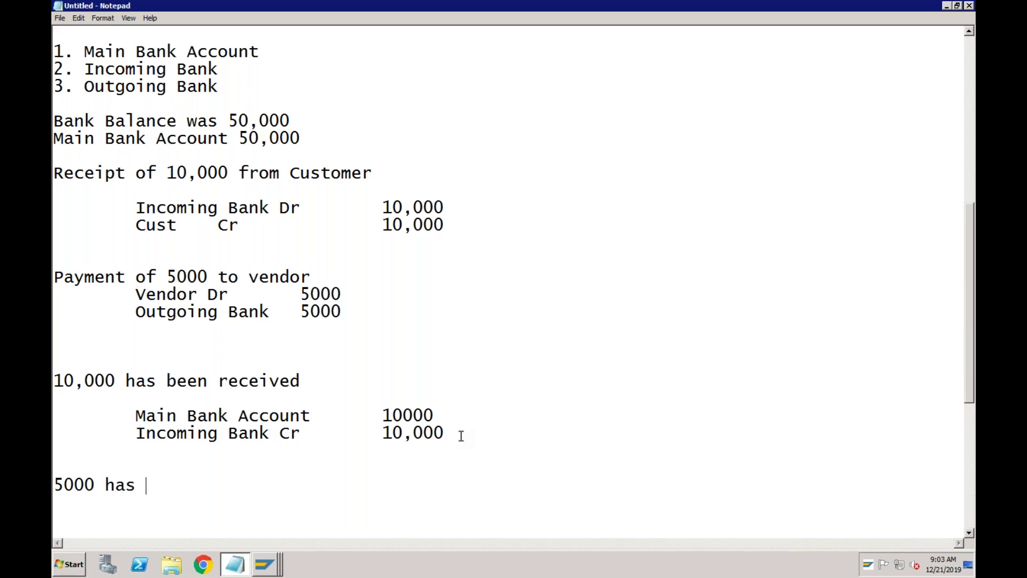
type("been paid")
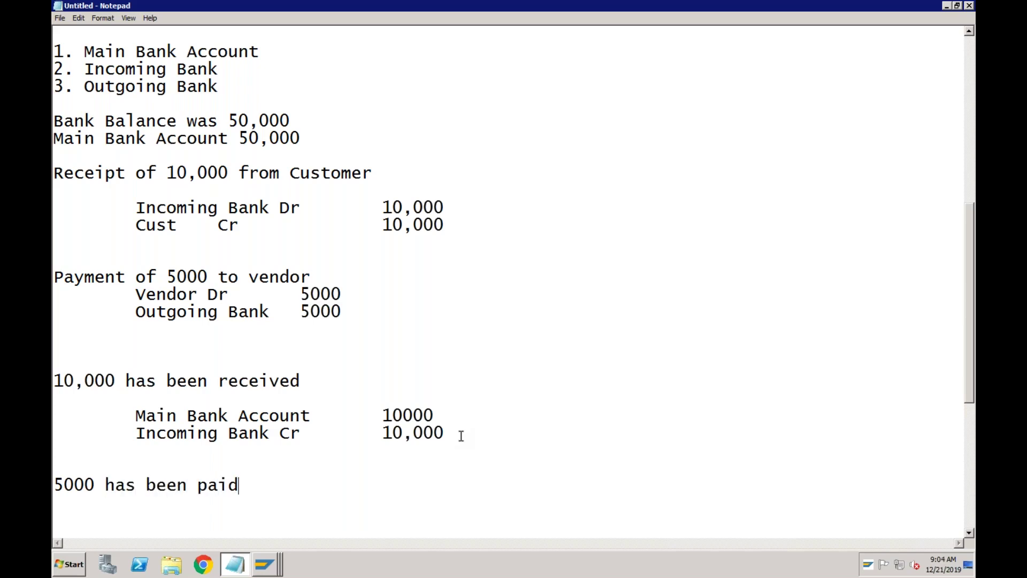
type(" according")
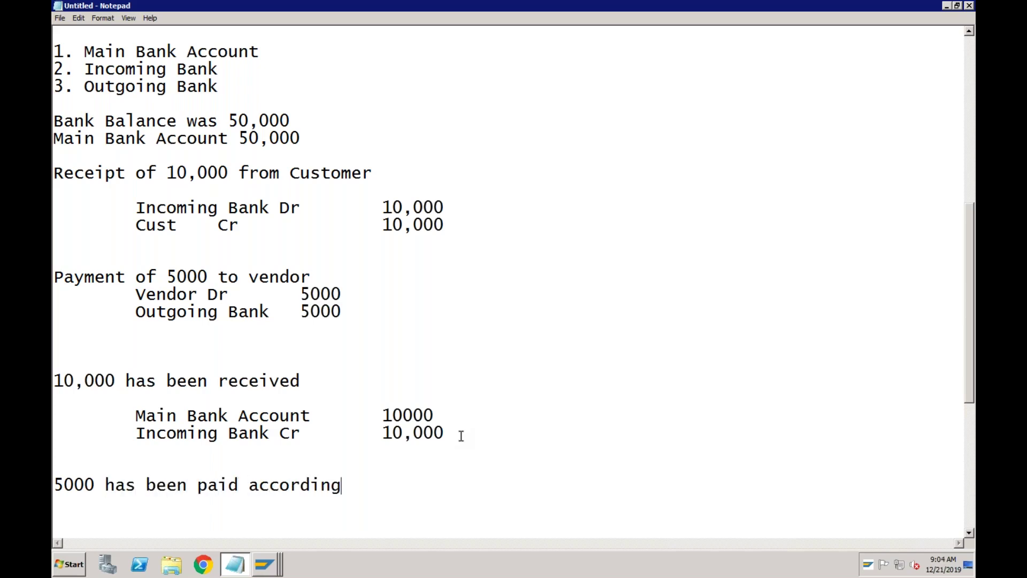
type(" to bank statement")
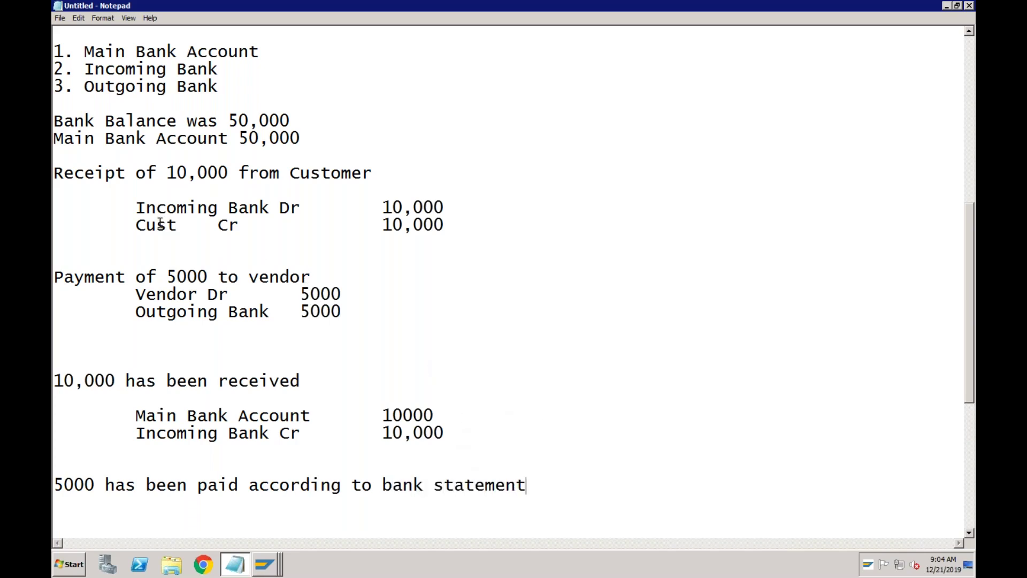
left_click_drag(135, 312, 325, 324)
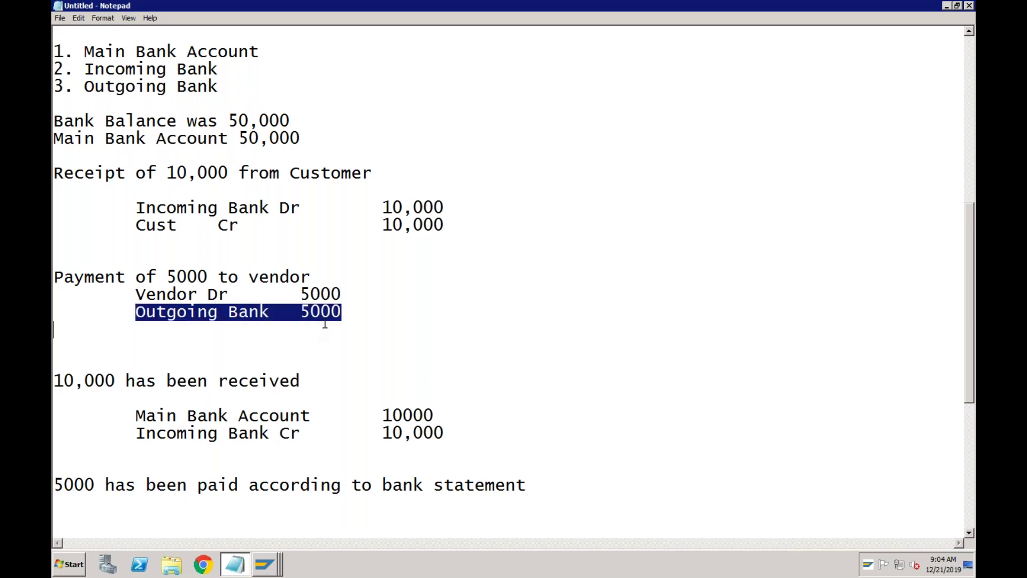
left_click(534, 490)
key("Return")
type("Our")
type("going")
type(" Bank")
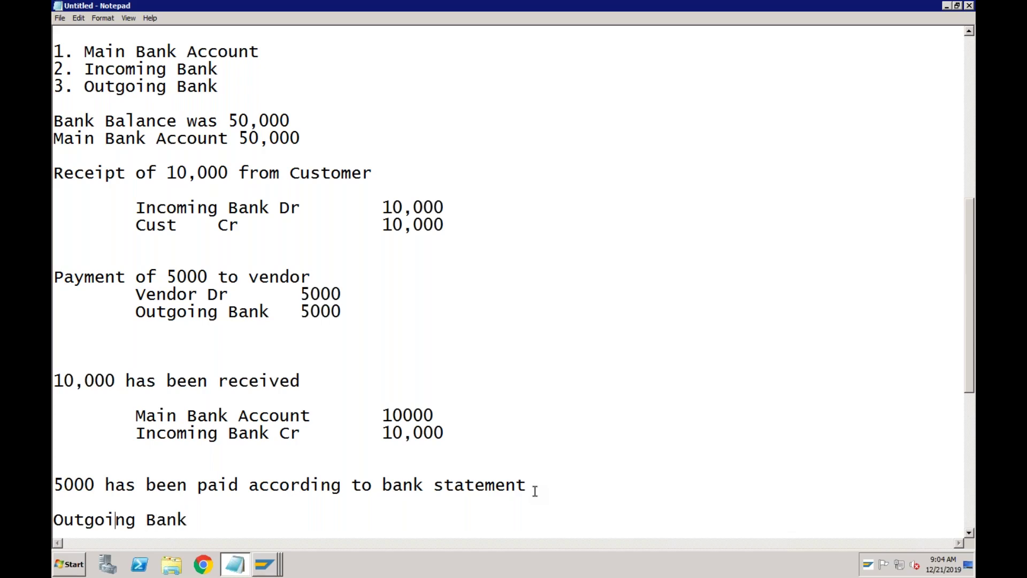
key("Tab")
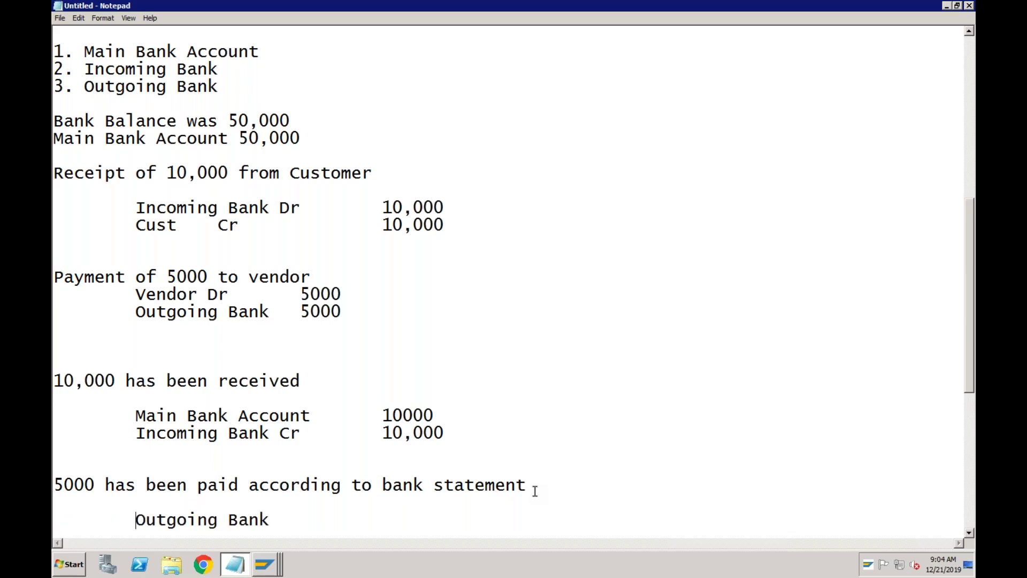
left_click(298, 523)
type("Dr")
key("Return")
key("Tab")
type("Main Bank")
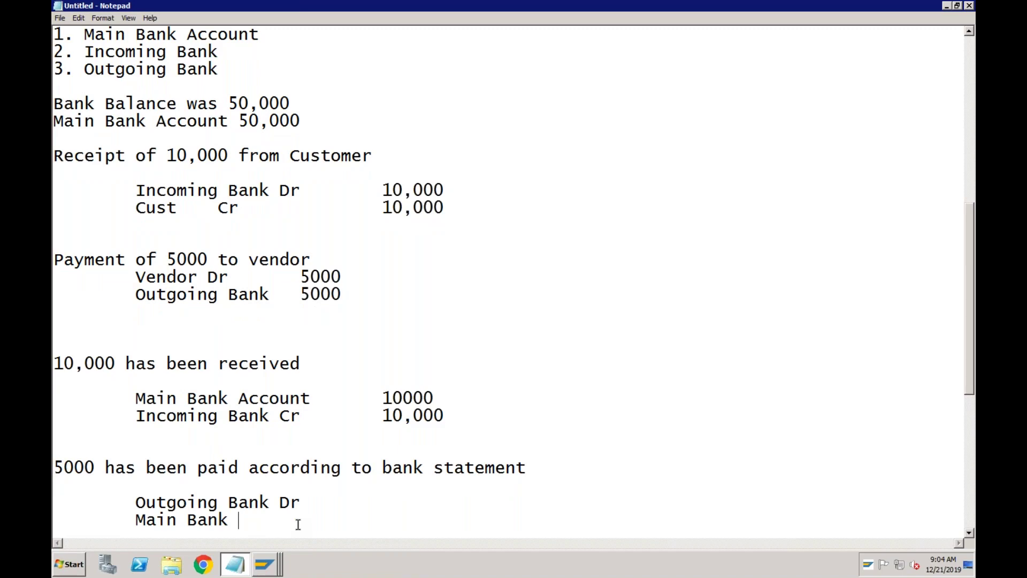
type(" Cr")
- Give rule ABC2 debit account symbol ABC2 and credit account symbol ABC4
left_click(265, 571)
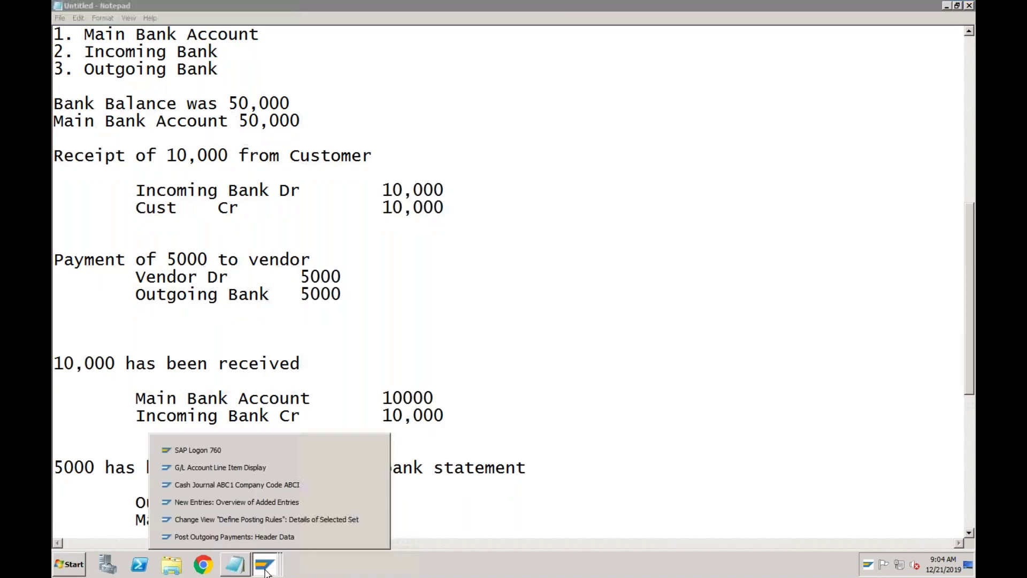
left_click(270, 520)
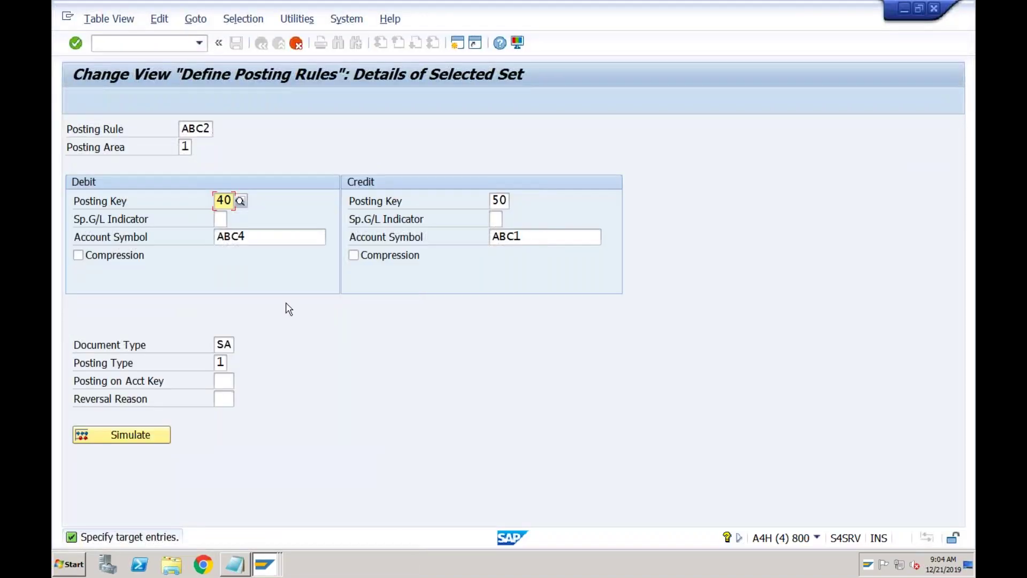
left_click(255, 238)
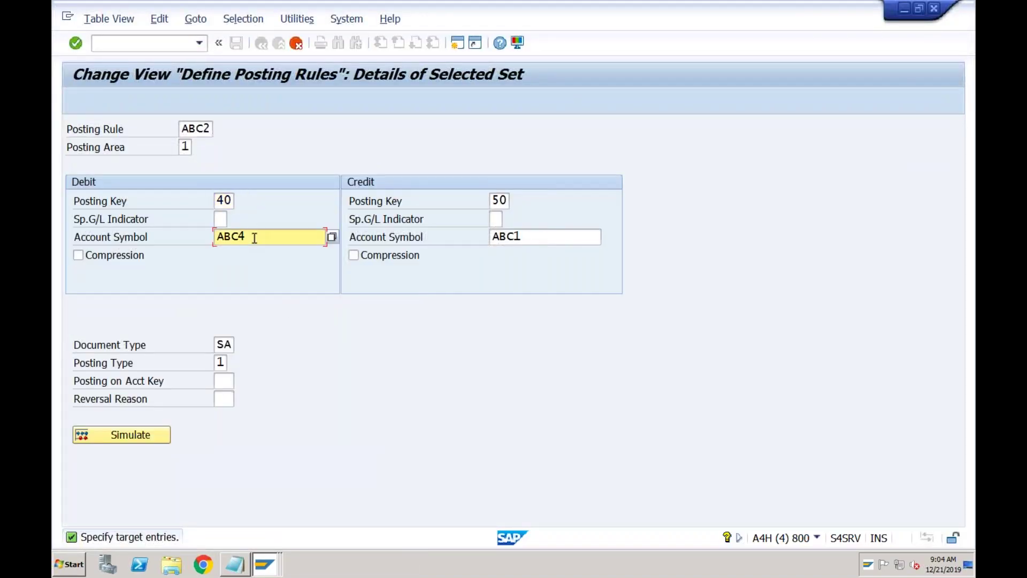
left_click(332, 237)
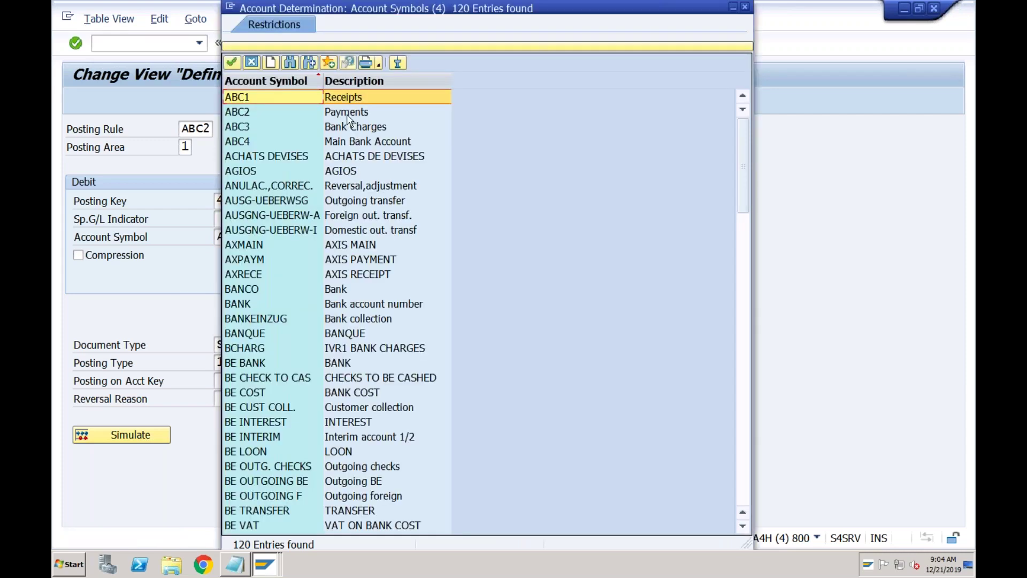
double_click(348, 112)
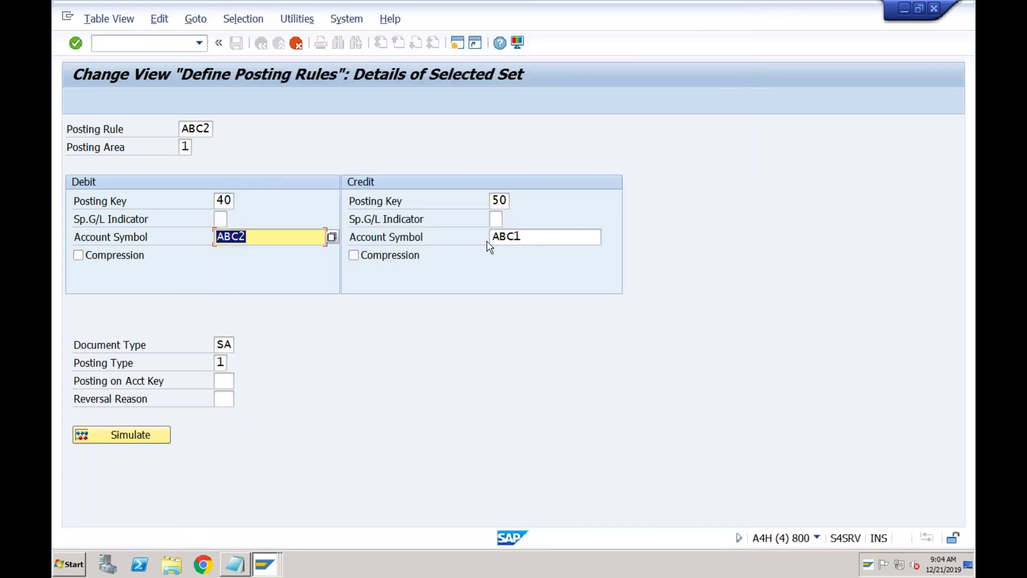
left_click(524, 236)
key("BackSpace")
type("4")
key("Return")
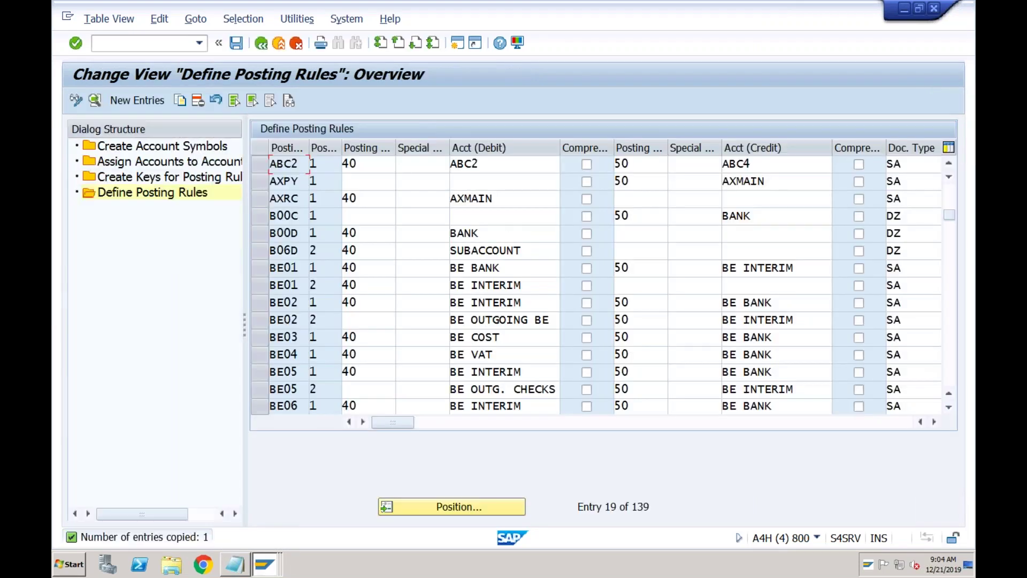
- Copy rule ABC2 as new posting rule ABC3 and save both rules
left_click(264, 167)
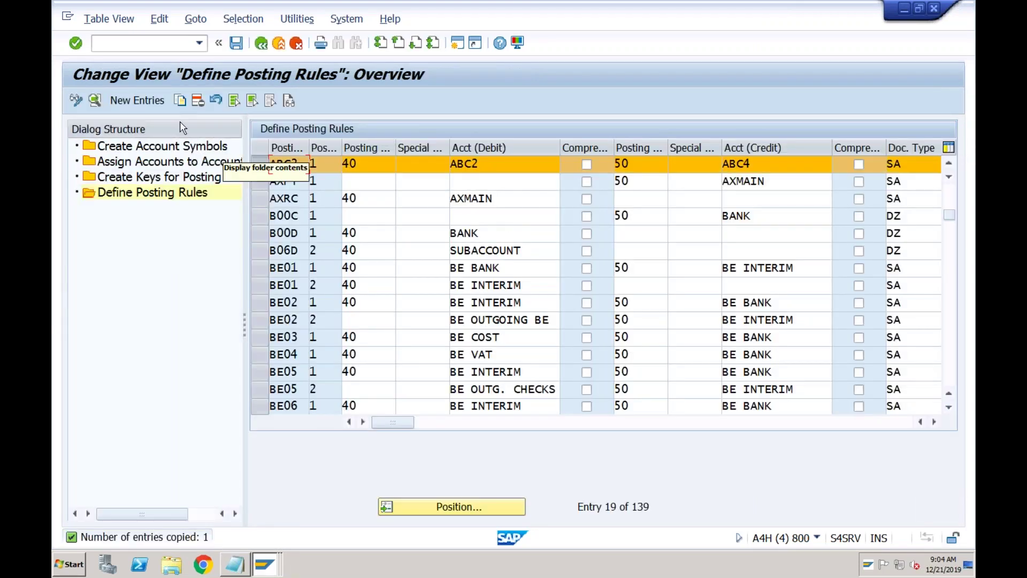
left_click(180, 103)
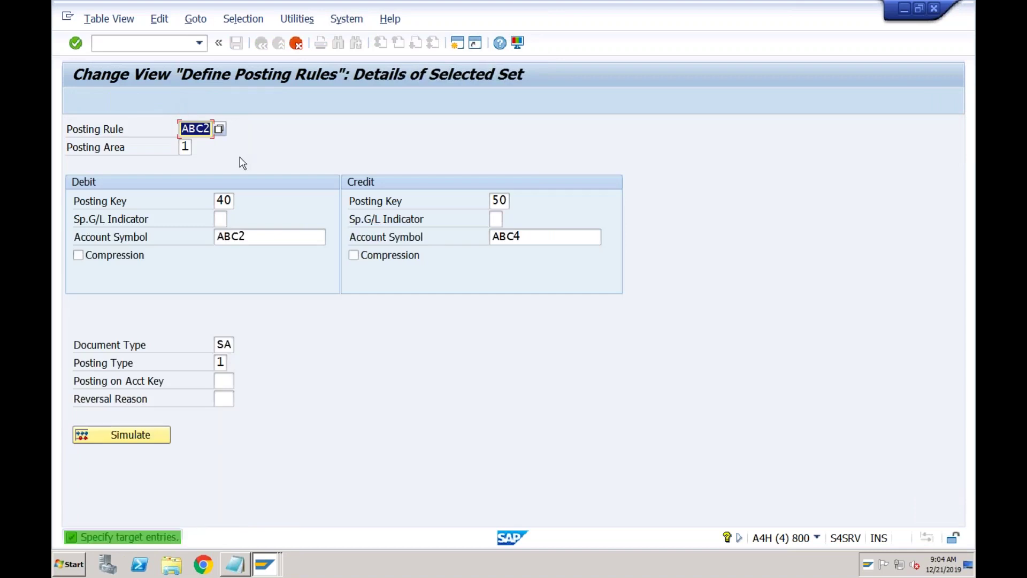
left_click(205, 128)
type("3")
key("Return")
left_click(237, 50)
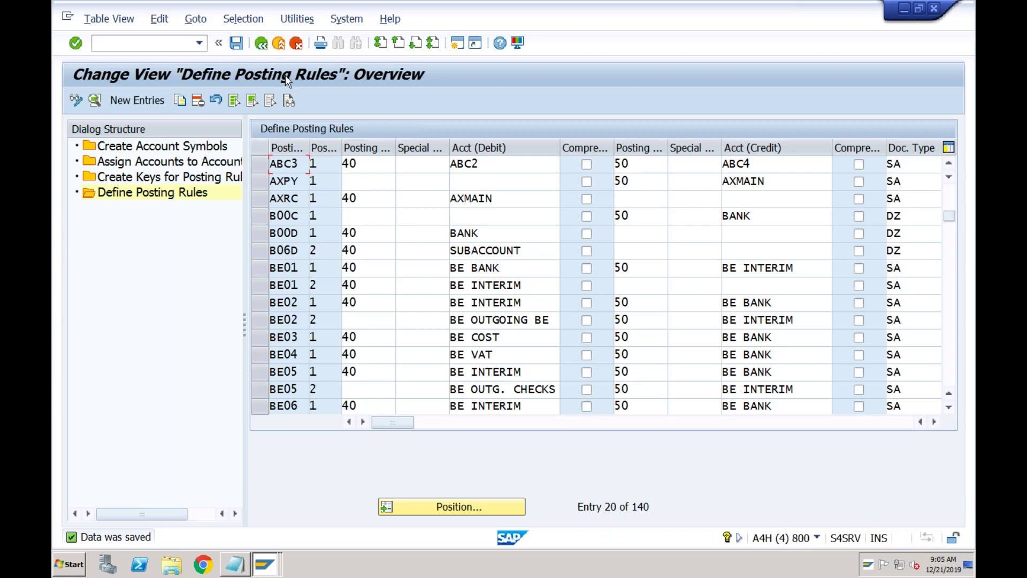
- Return to the IMG and start new entries in Create and Assign Business Transactions
left_click(261, 43)
left_click(261, 44)
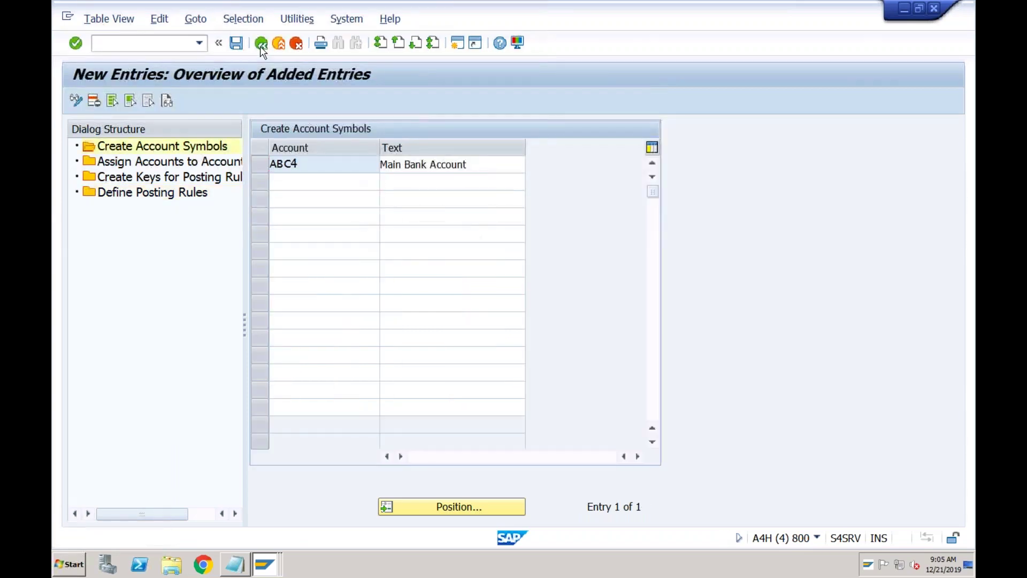
left_click(261, 44)
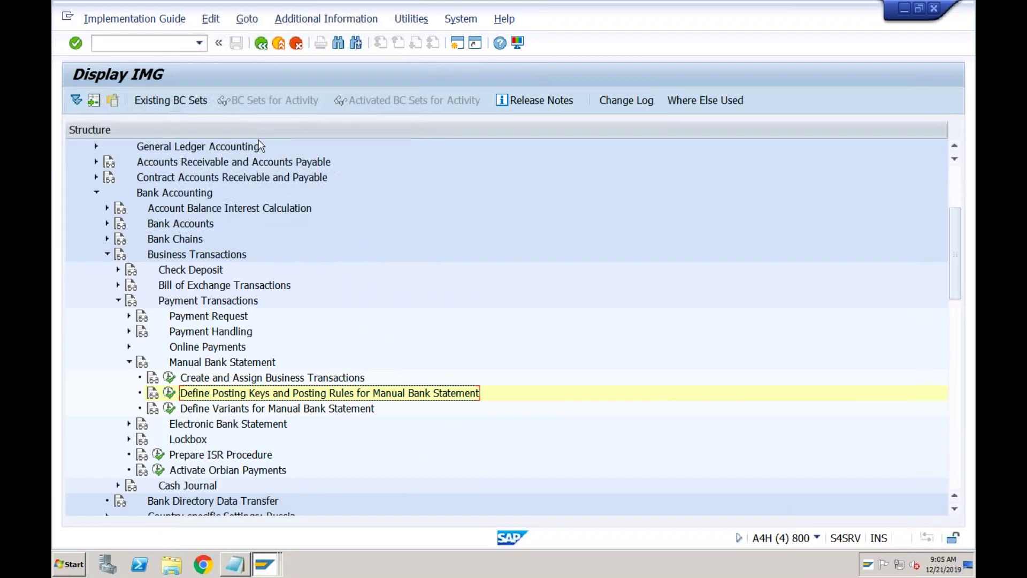
left_click(213, 379)
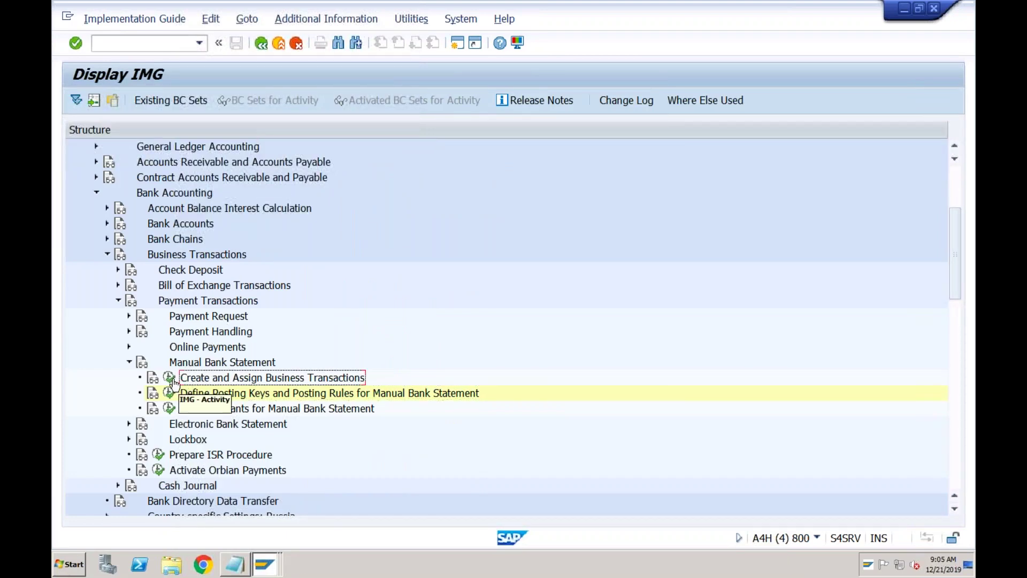
left_click(170, 379)
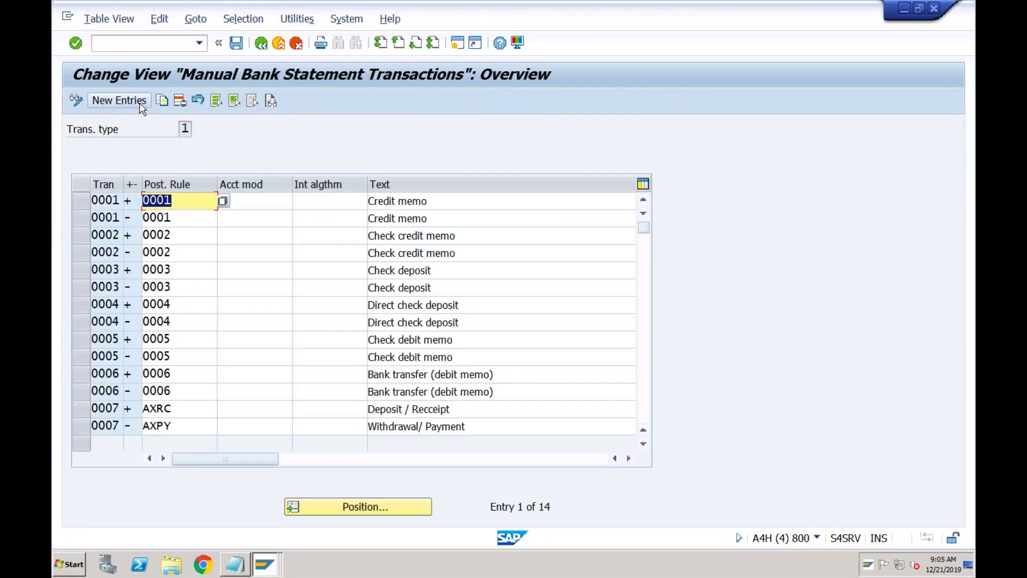
left_click(140, 104)
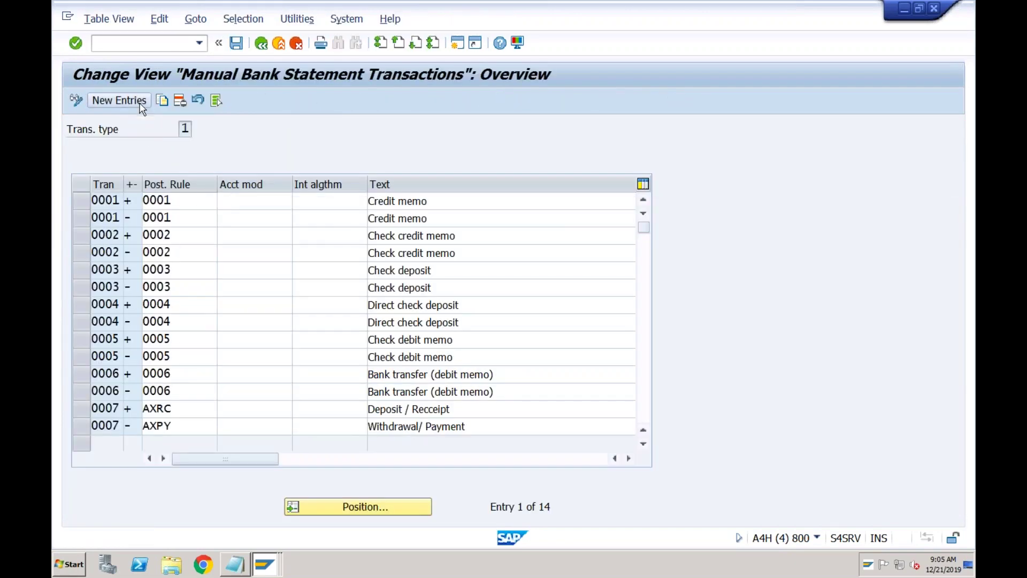
- Enter business transactions ABC1, ABC2 and ABC3 as the three new rows
key("Down")
key("Return")
key("Down")
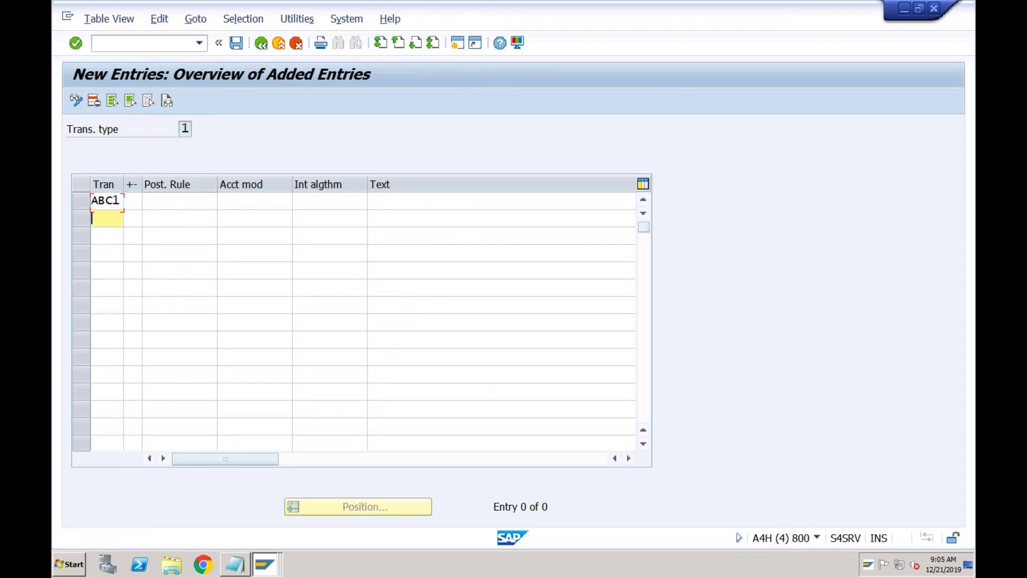
key("Down")
key("Down")
key("Return")
key("Down")
key("Down")
key("Down")
key("Down")
key("Return")
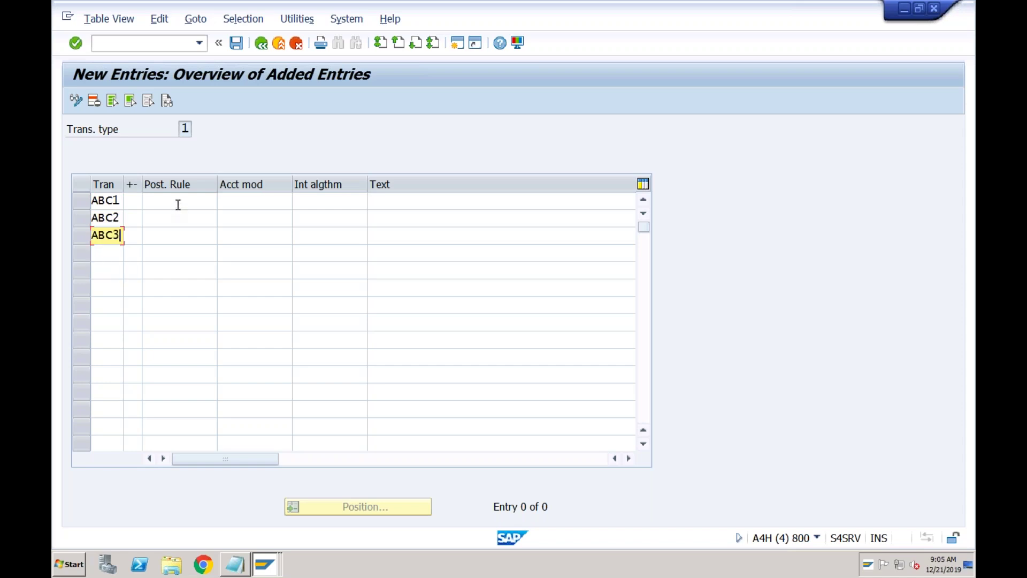
- Assign posting rules ABC1, ABC2 and ABC3 to the rows and save under the customizing request
left_click(178, 203)
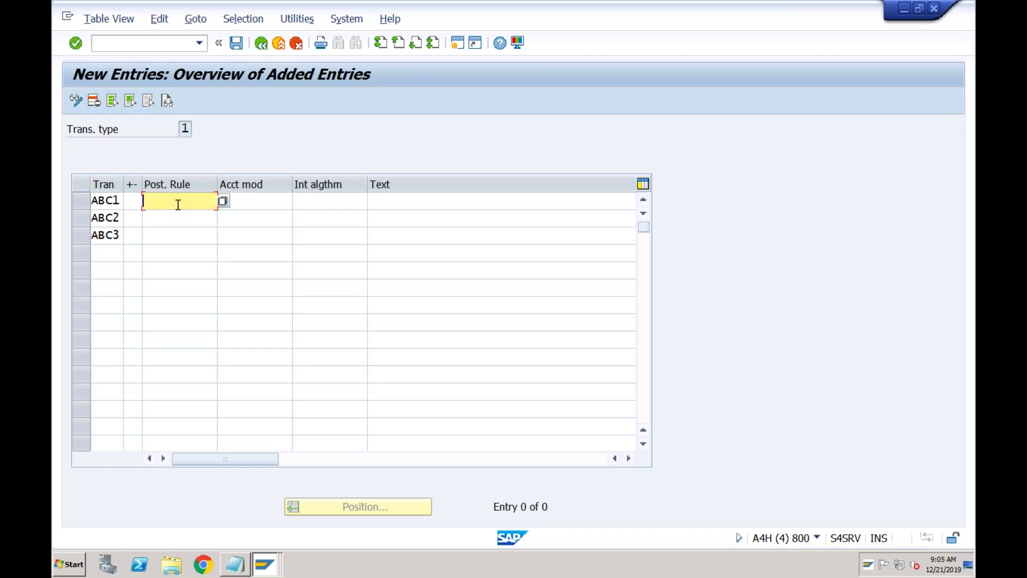
type("ABC1")
key("Return")
type("ABC2")
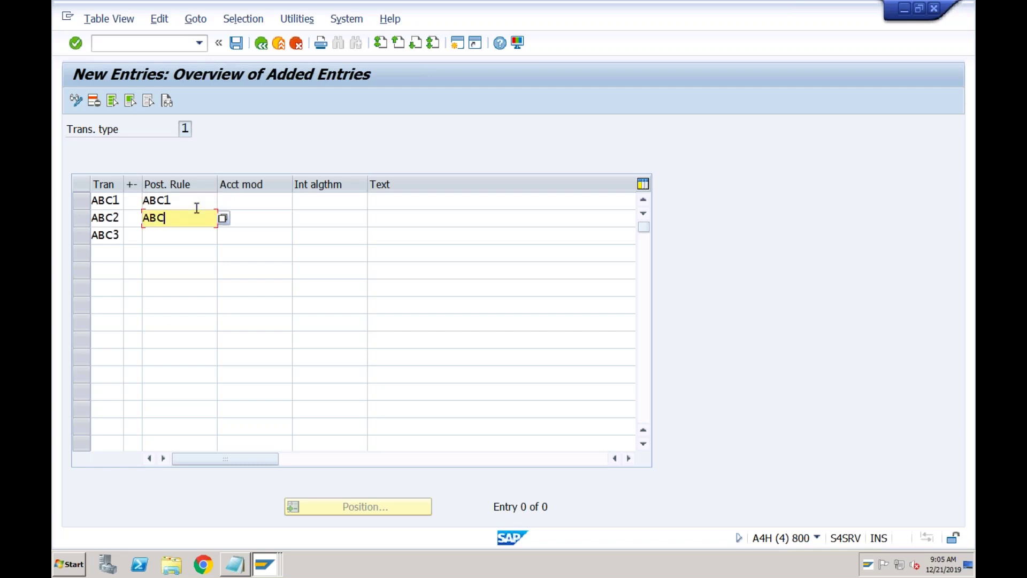
key("Return")
type("ABC3")
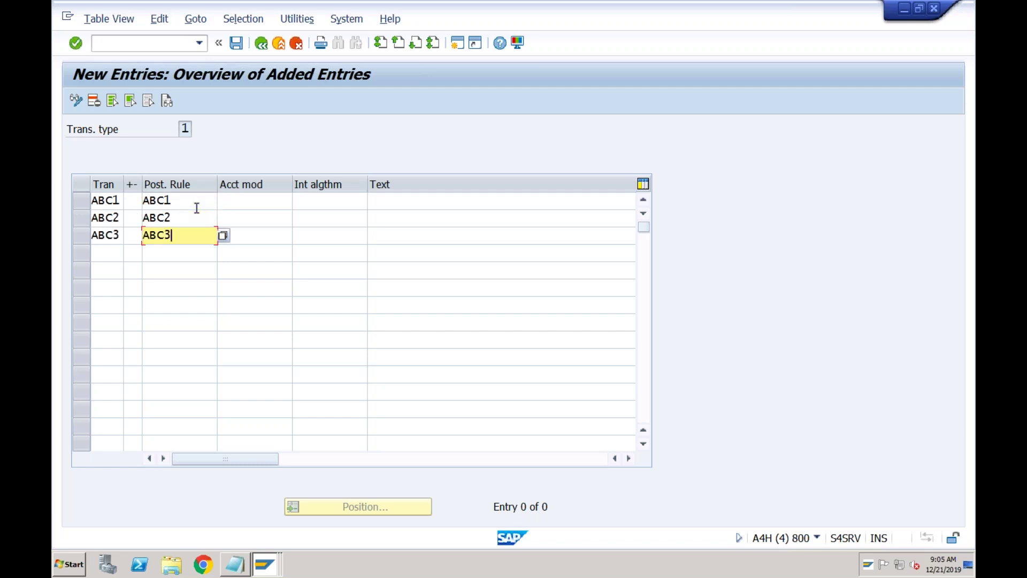
key("Return")
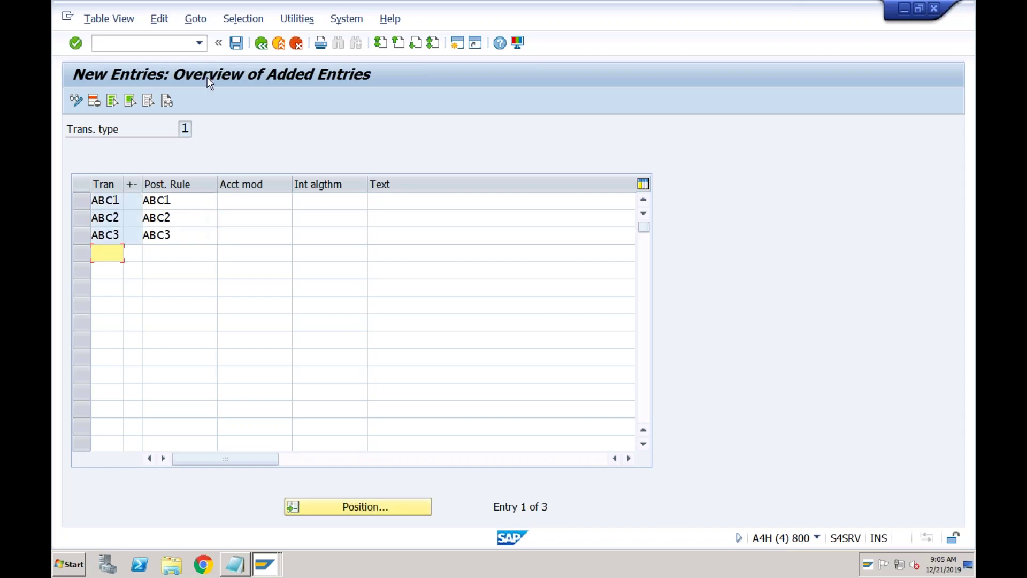
left_click(235, 43)
left_click(393, 274)
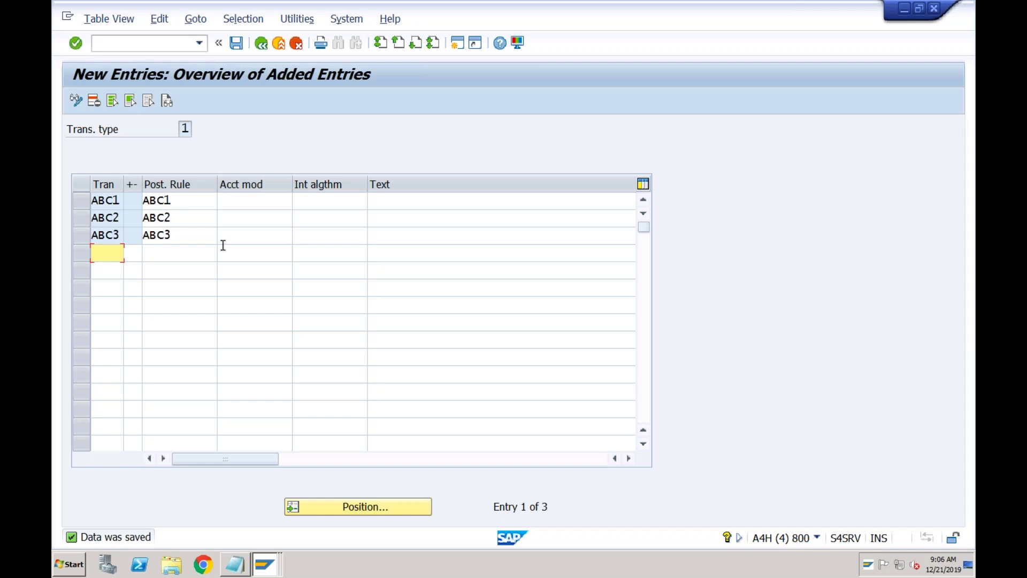
- Delete the three business transaction entries ABC1, ABC2 and ABC3
left_click(80, 200)
left_click(79, 218)
left_click(80, 234)
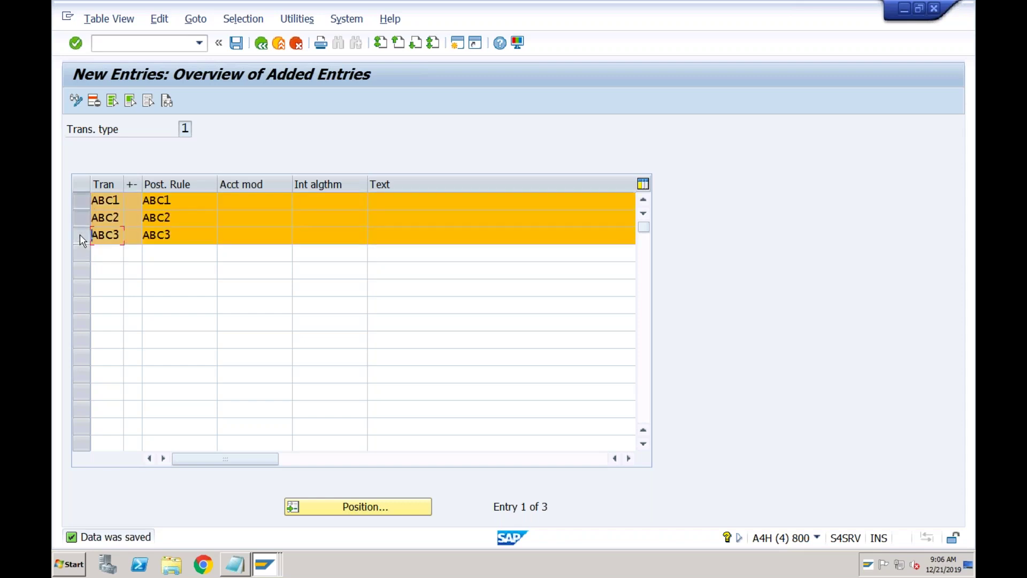
left_click(94, 102)
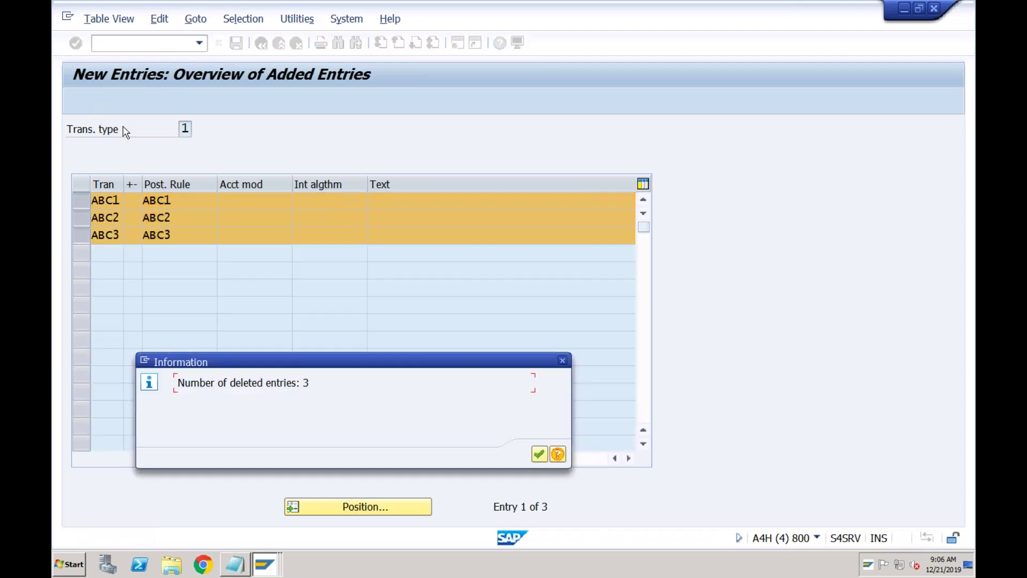
left_click(539, 454)
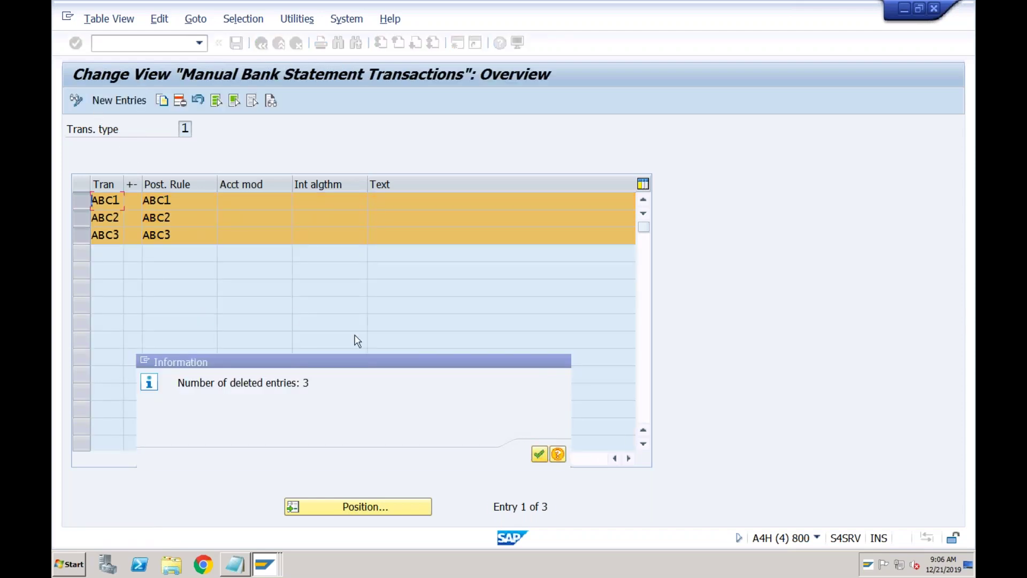
- Re-create new entries for transactions ABC1, ABC2 and ABC3
left_click(138, 102)
left_click(98, 200)
left_click(107, 215)
key("Down")
key("space")
key("Down")
key("Down")
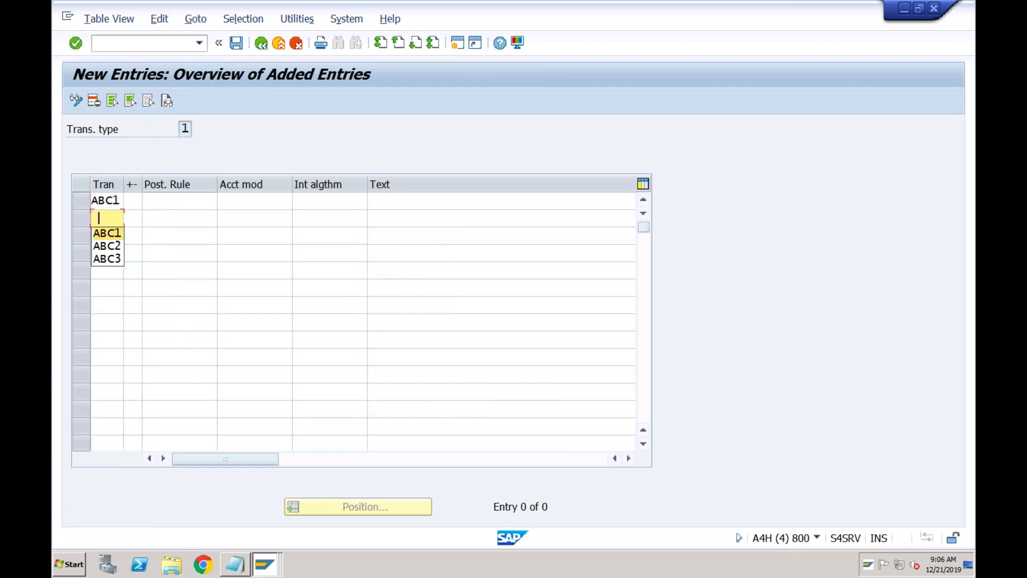
key("Return")
key("Down")
key("space")
key("Down")
key("Down")
key("Down")
key("Return")
- Set the signs: ABC1 positive (+), ABC2 and ABC3 negative (-)
left_click(131, 201)
left_click(147, 200)
double_click(138, 178)
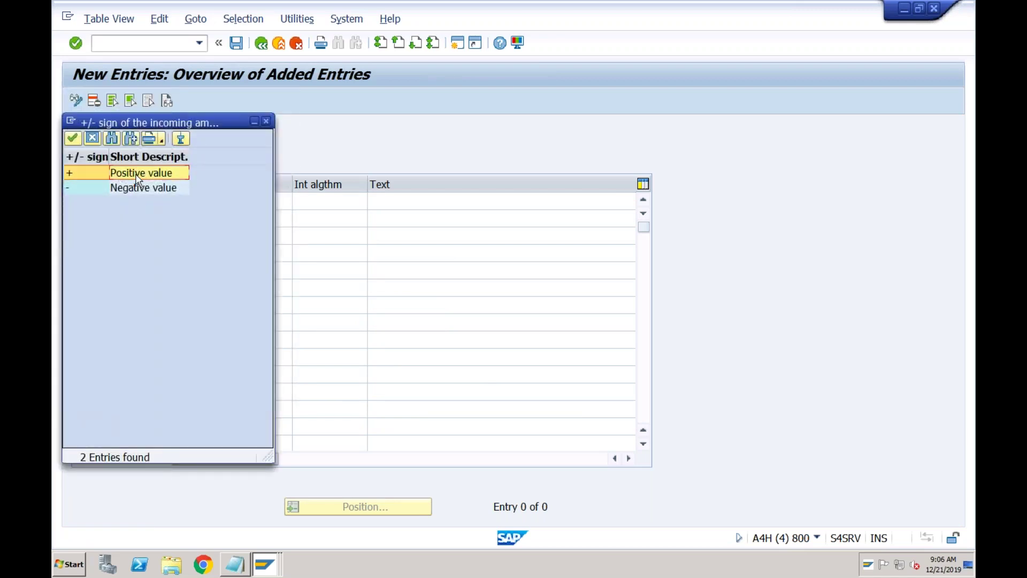
left_click(129, 218)
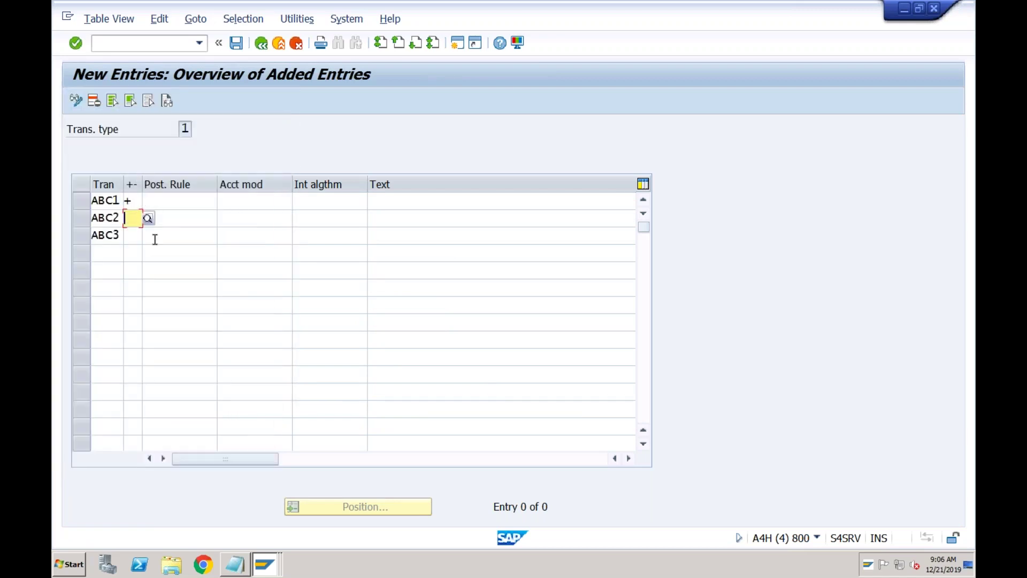
type("-")
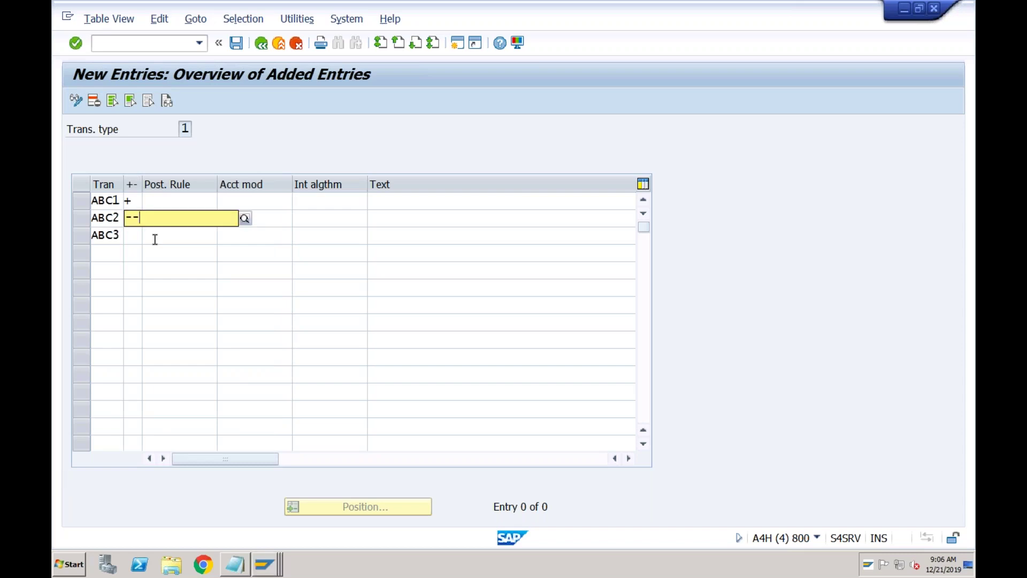
key("Return")
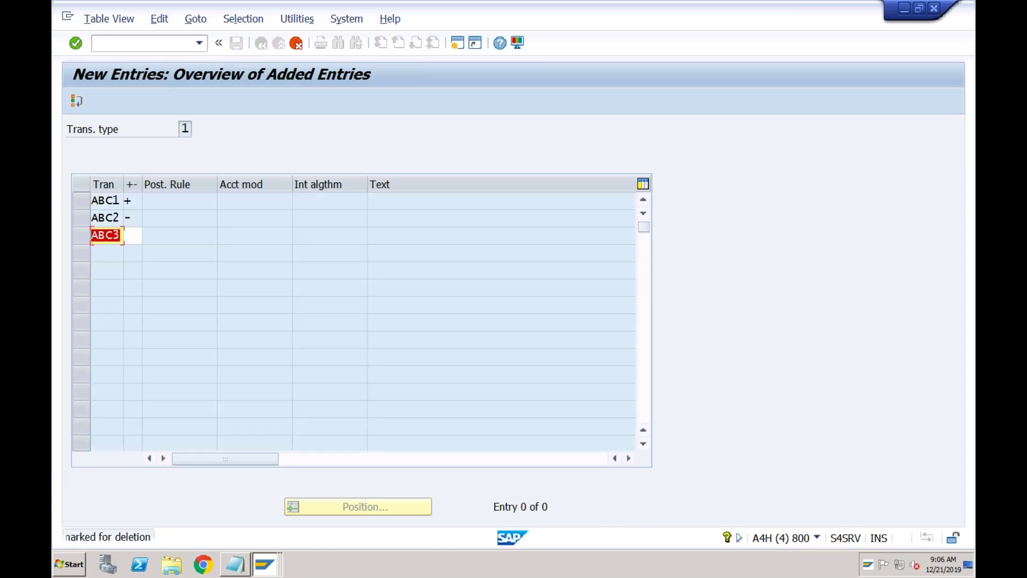
left_click(134, 236)
type("-")
key("Return")
- Fill posting rules ABC1, ABC2 and ABC3 for the three transactions and save
left_click(157, 201)
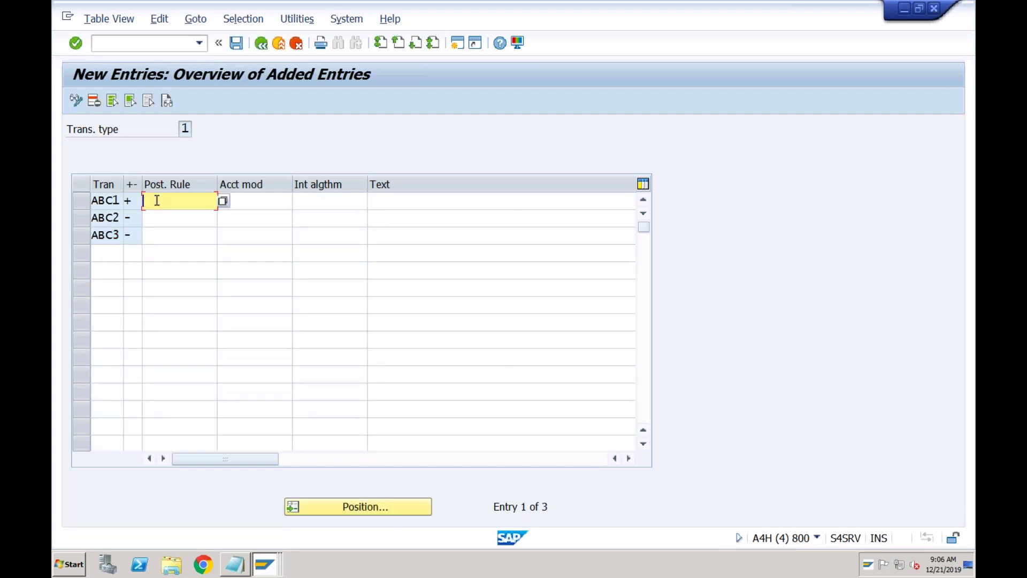
key("Down")
key("Return")
key("Down")
key("Down")
key("Down")
key("Return")
key("Down")
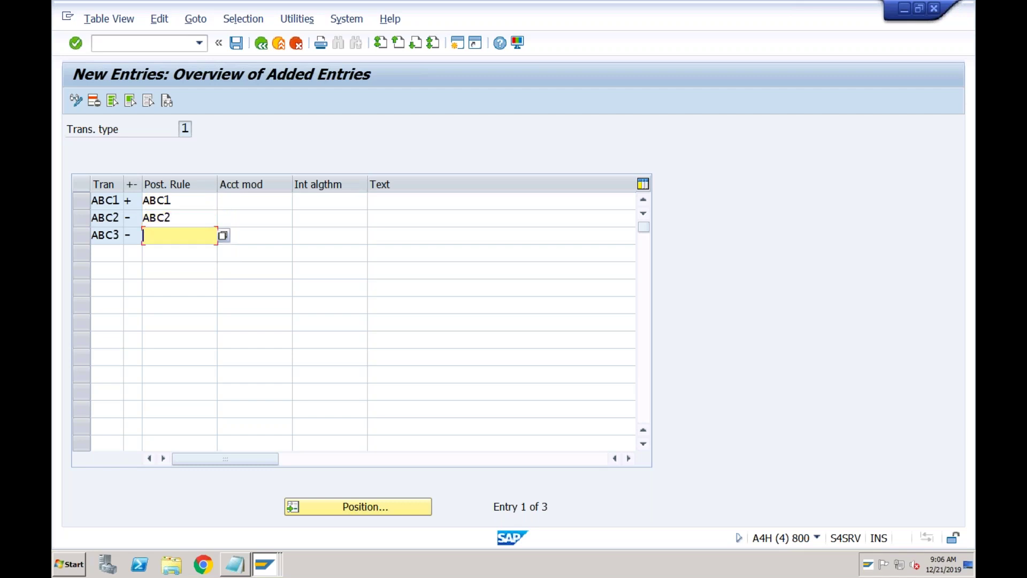
key("Down")
key("Down")
key("Down")
key("Return")
left_click(236, 43)
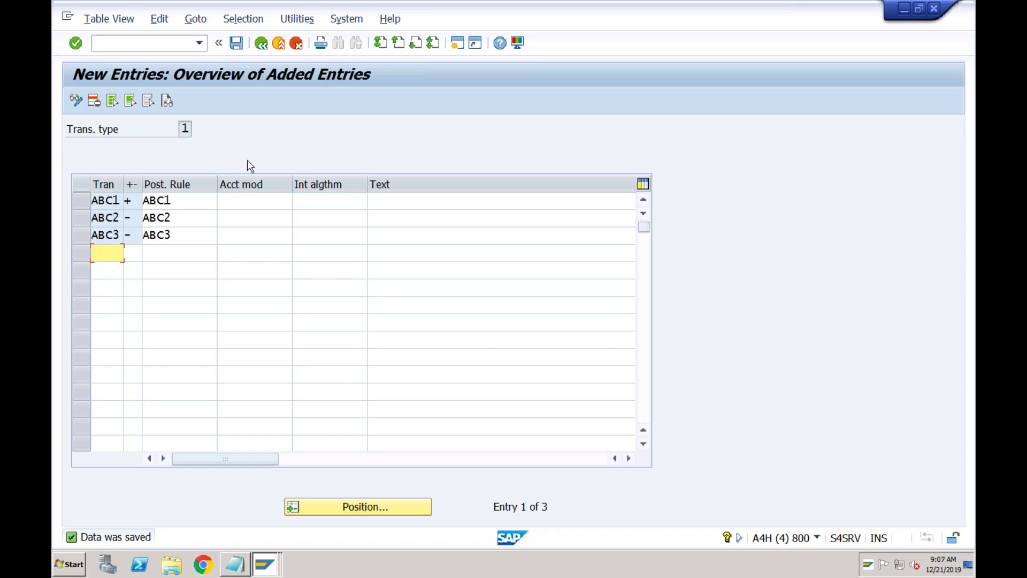
- Exit to the SAP Easy Access menu and enter transaction ff67
left_click(279, 44)
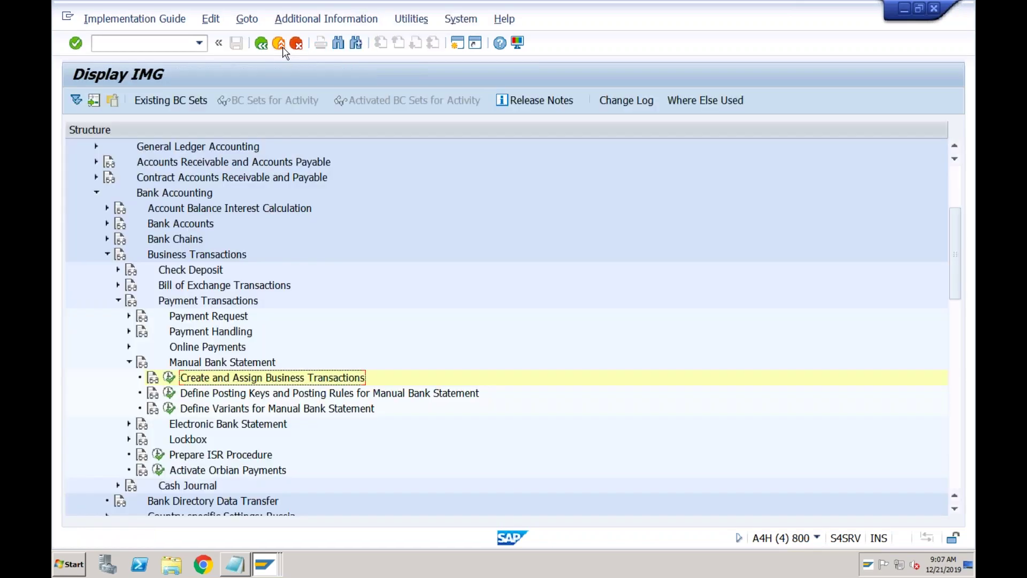
left_click(278, 43)
left_click(279, 44)
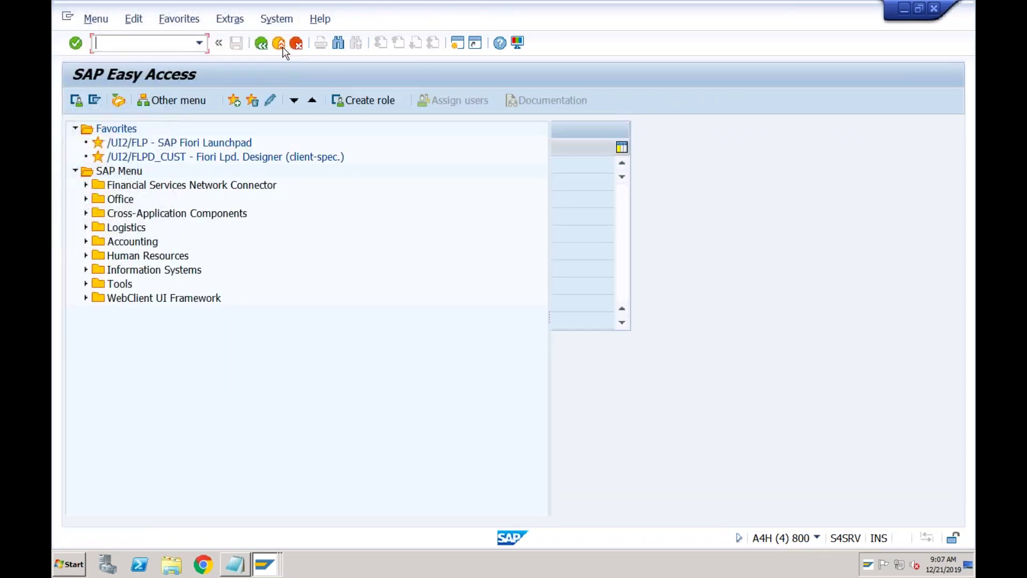
type("ff67")
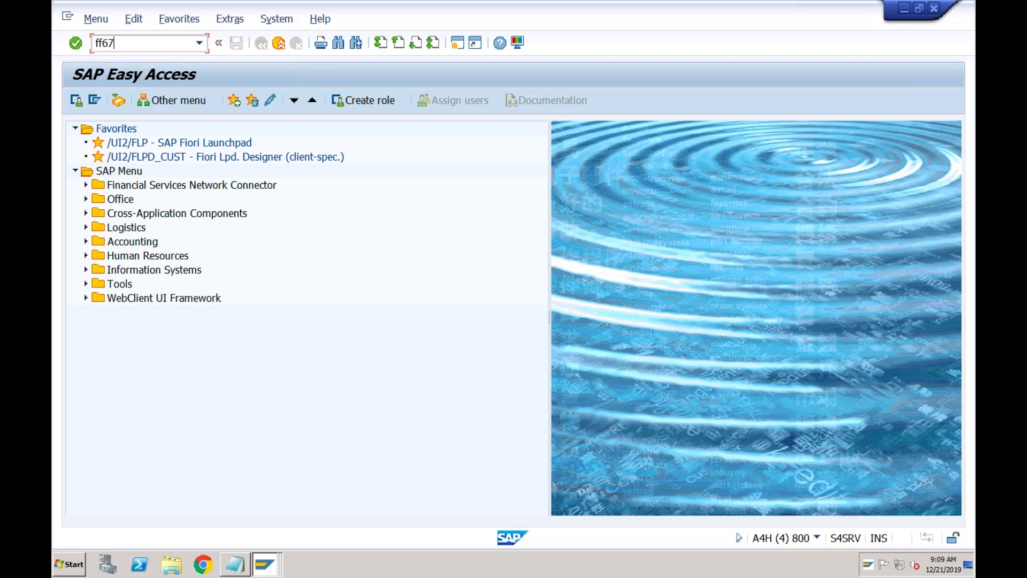
- Start FF67 with start variant SAP01 and processing type 4 (online further processing)
key("Return")
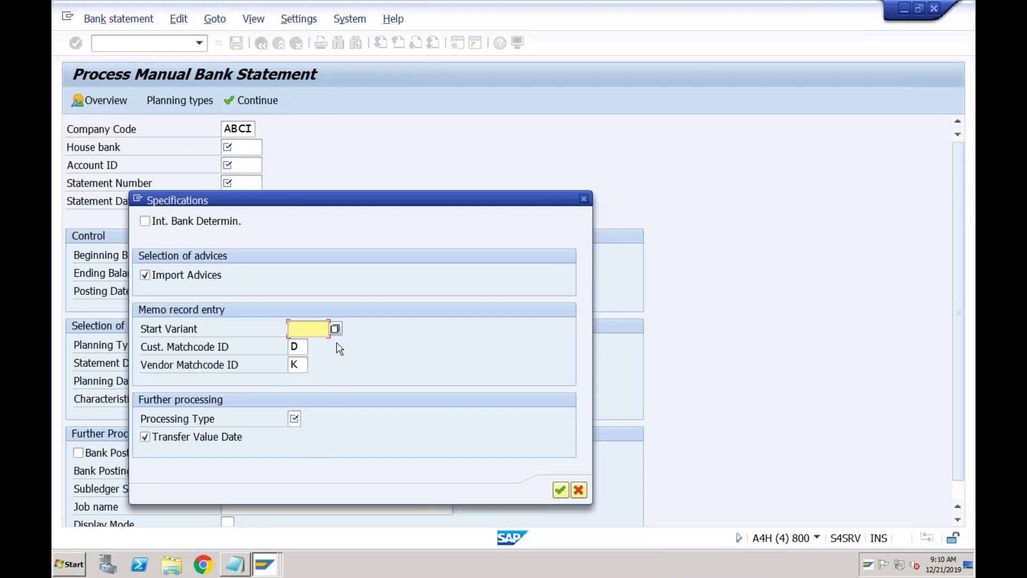
left_click(335, 328)
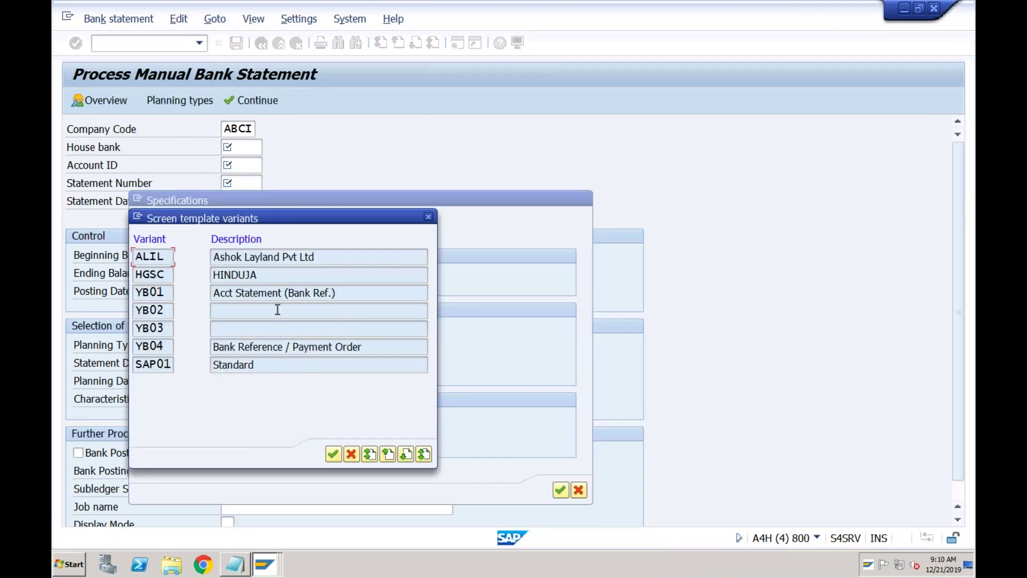
double_click(158, 364)
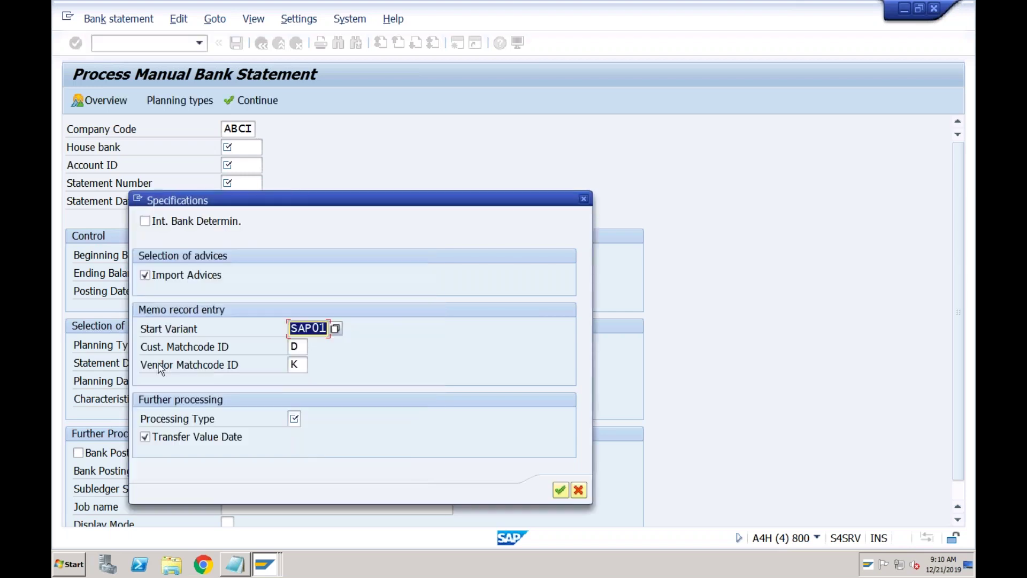
left_click(294, 417)
left_click(306, 418)
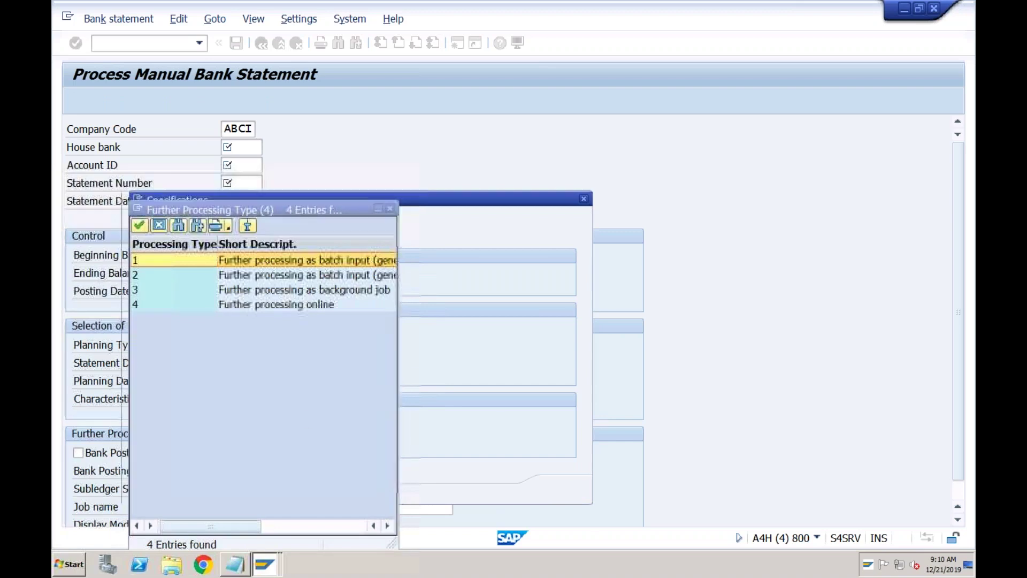
double_click(255, 305)
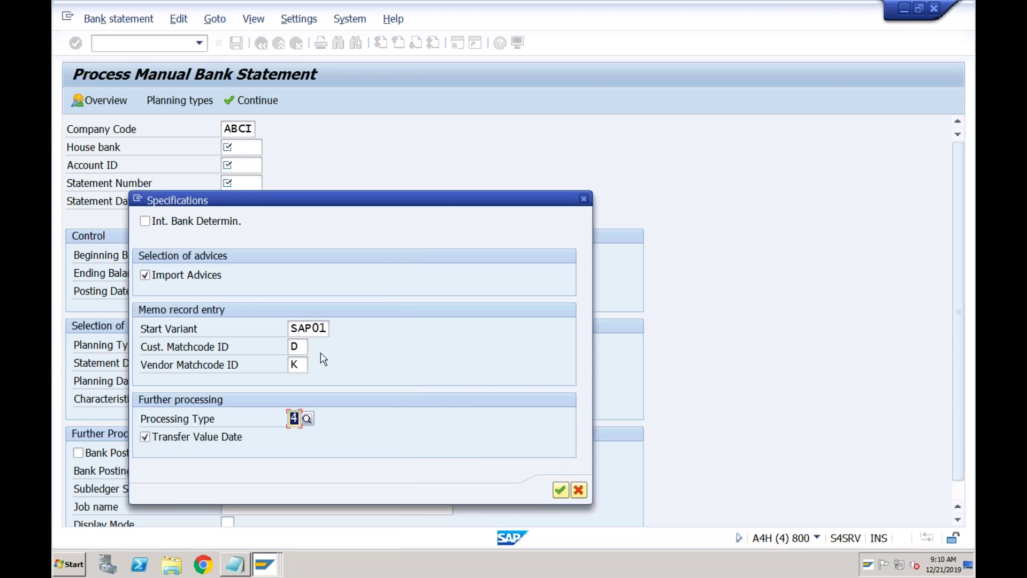
left_click(560, 491)
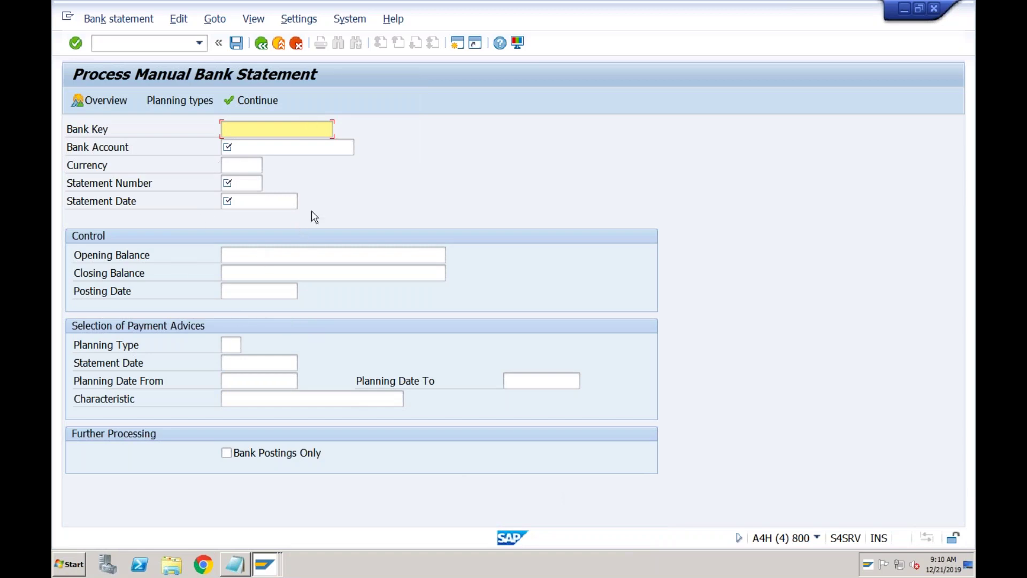
- Leave the bank statement header and switch to the Post Outgoing Payments window
left_click(244, 130)
left_click(264, 566)
left_click(264, 519)
left_click(259, 565)
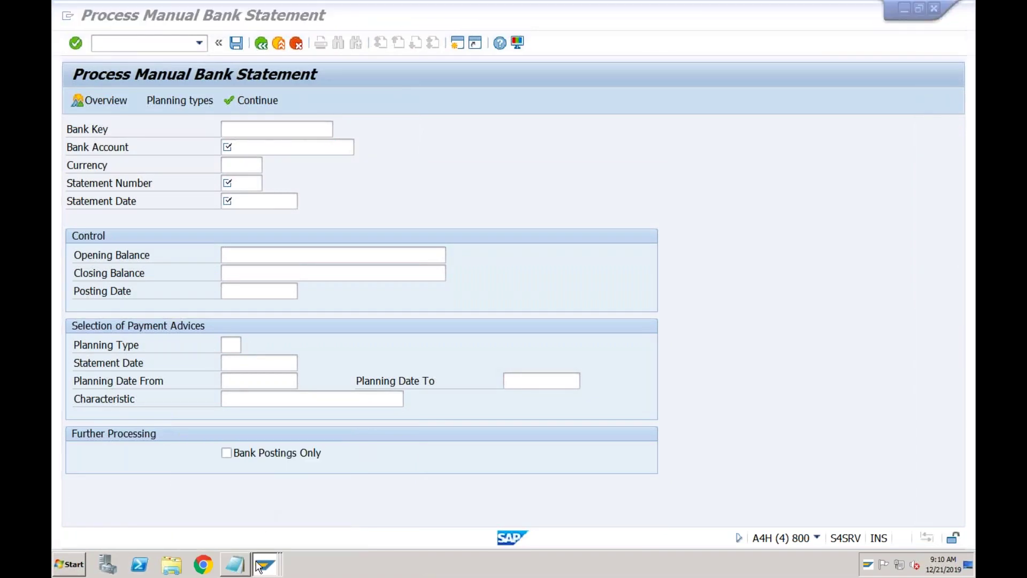
left_click(256, 537)
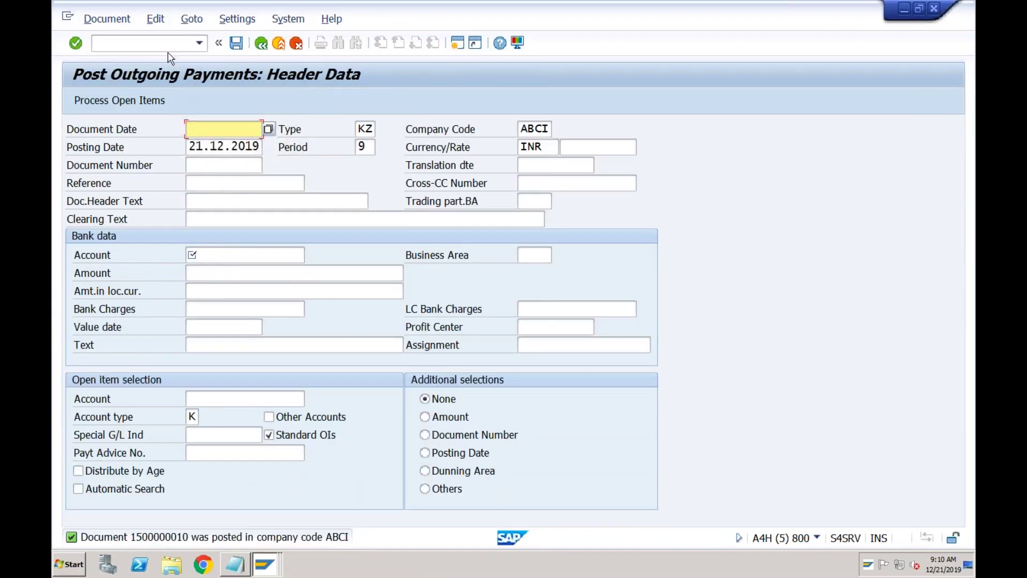
- Replace that session with the Customizing Implementation Guide via /nspro
left_click(168, 47)
type("/nspro")
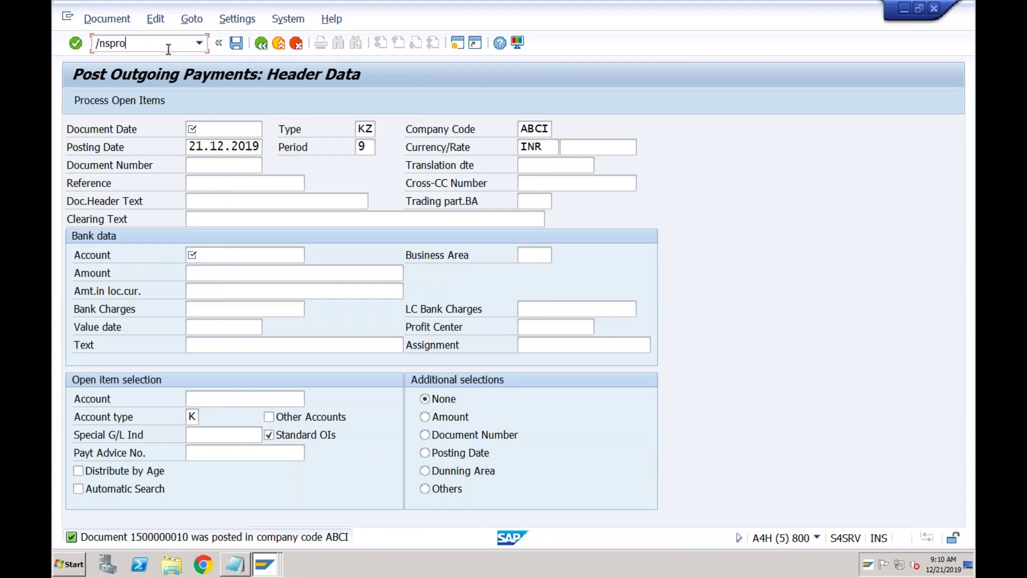
key("Return")
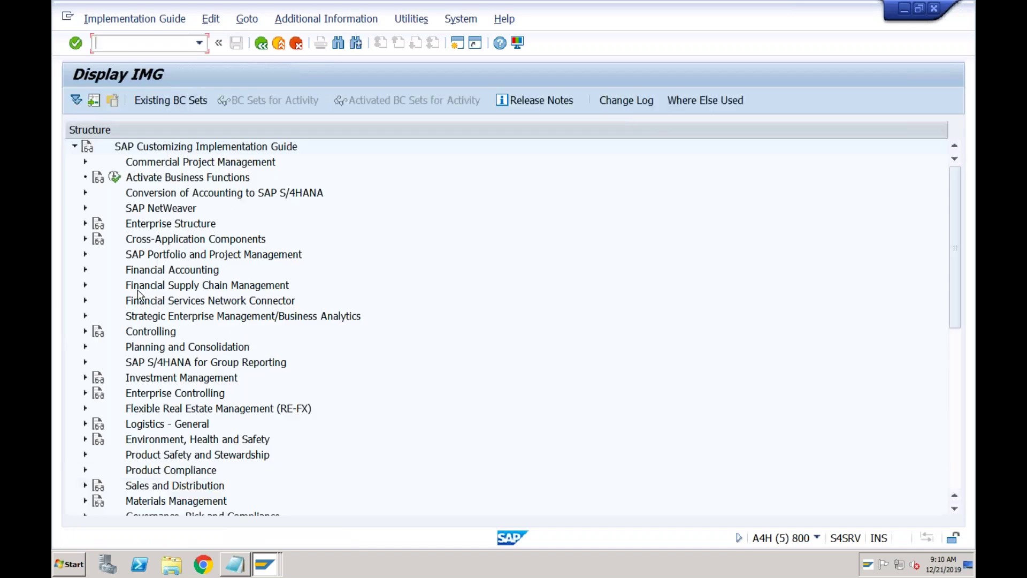
- Browse Financial Accounting > Bank Accounting > Business Transactions > Payment Transactions > Manual Bank Statement activities
left_click(86, 270)
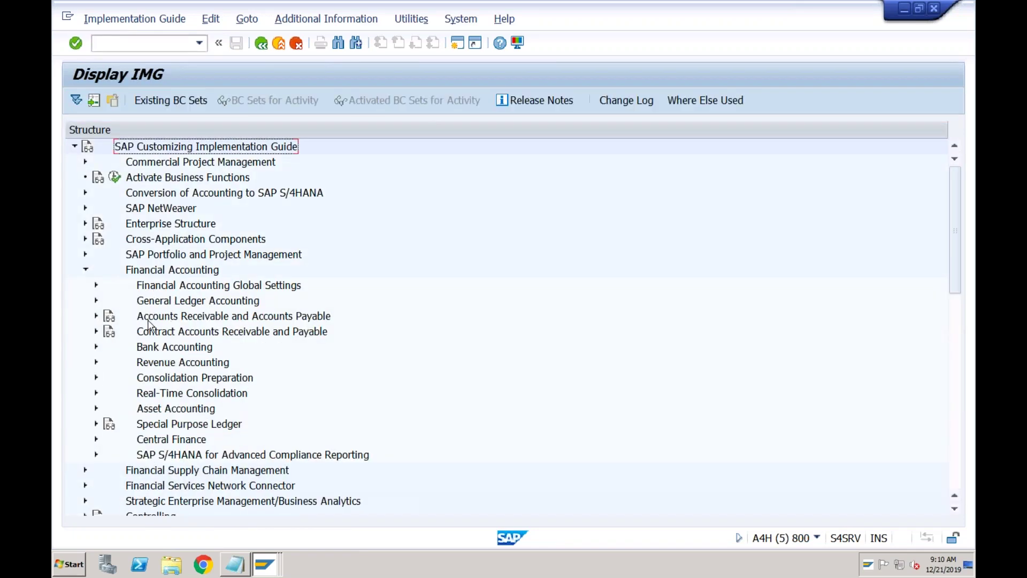
left_click(96, 348)
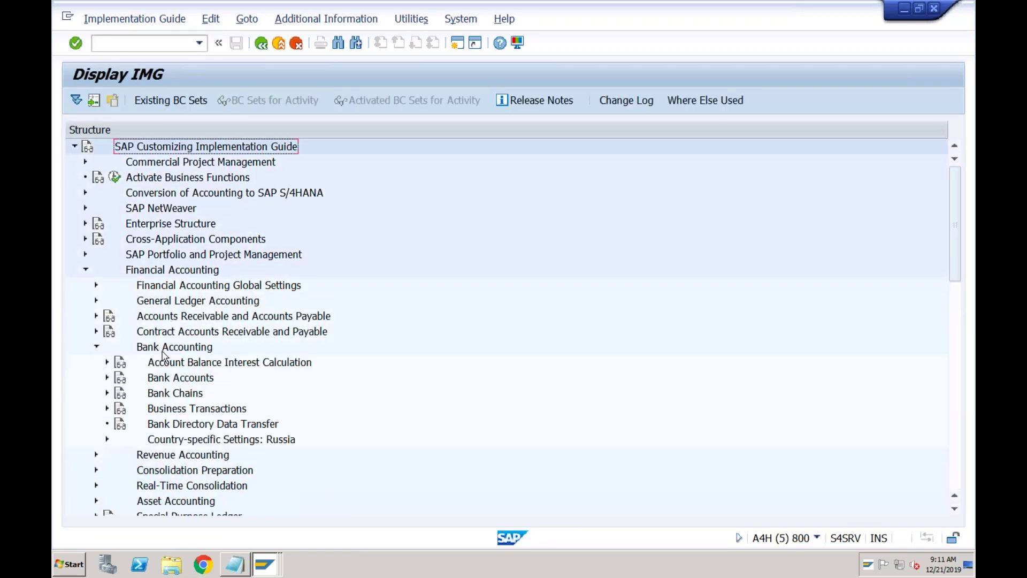
left_click(107, 378)
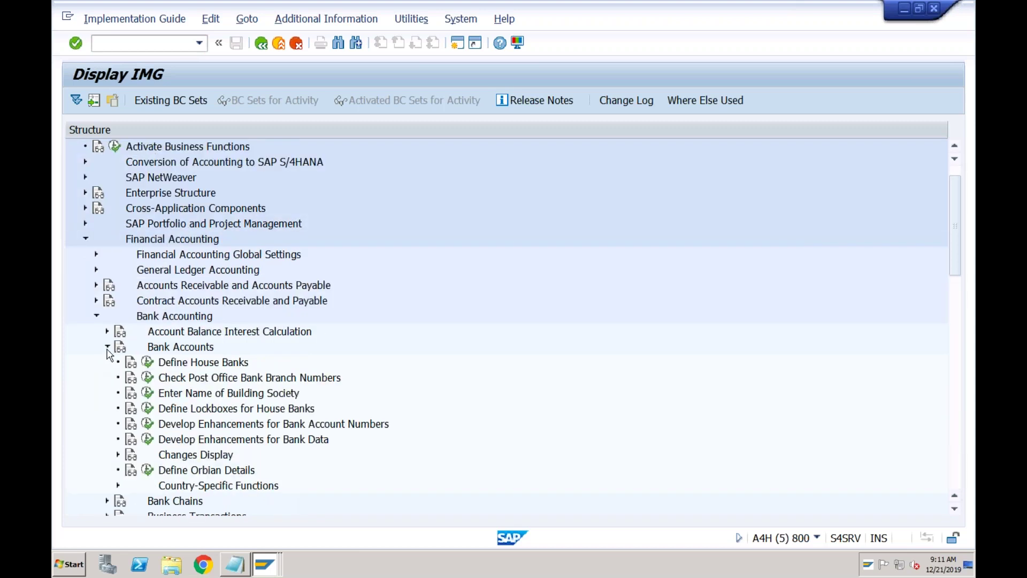
left_click(107, 347)
left_click(107, 378)
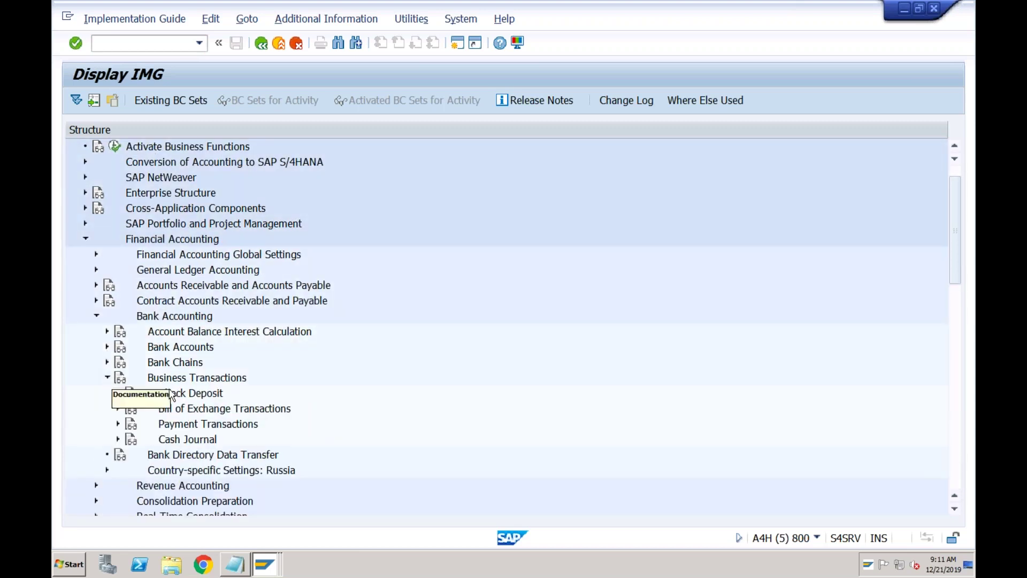
left_click(118, 424)
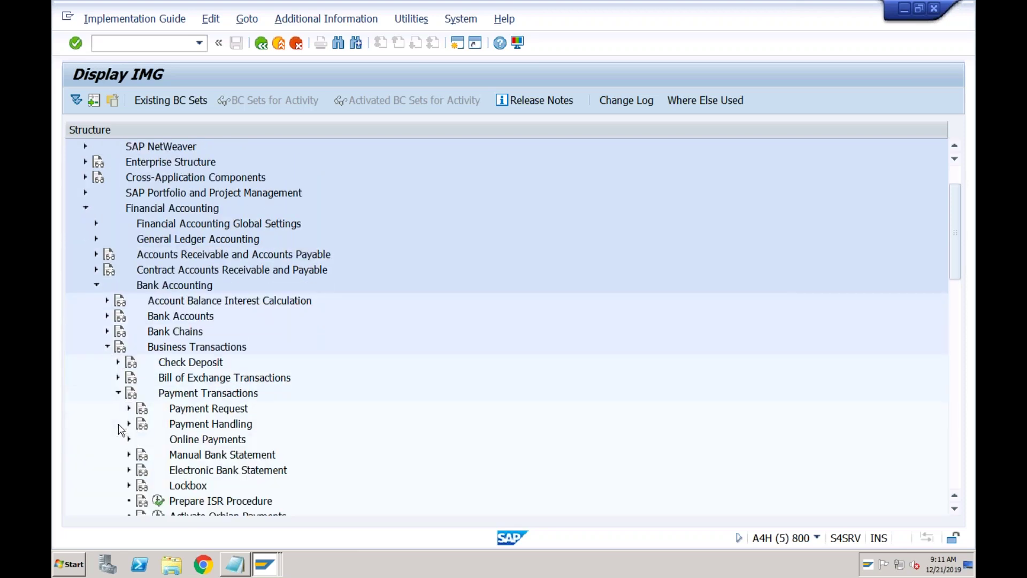
left_click(129, 456)
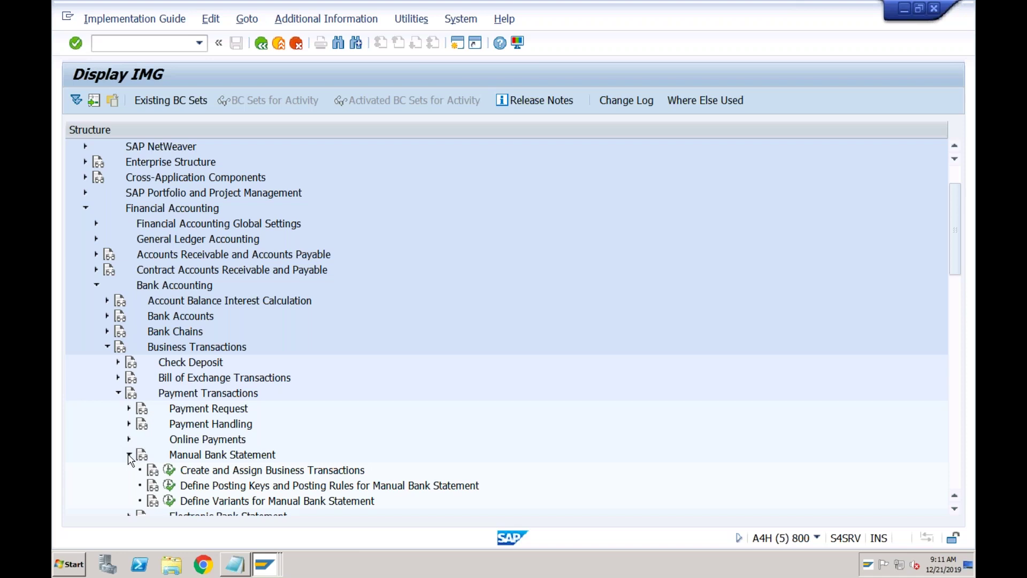
left_click(128, 455)
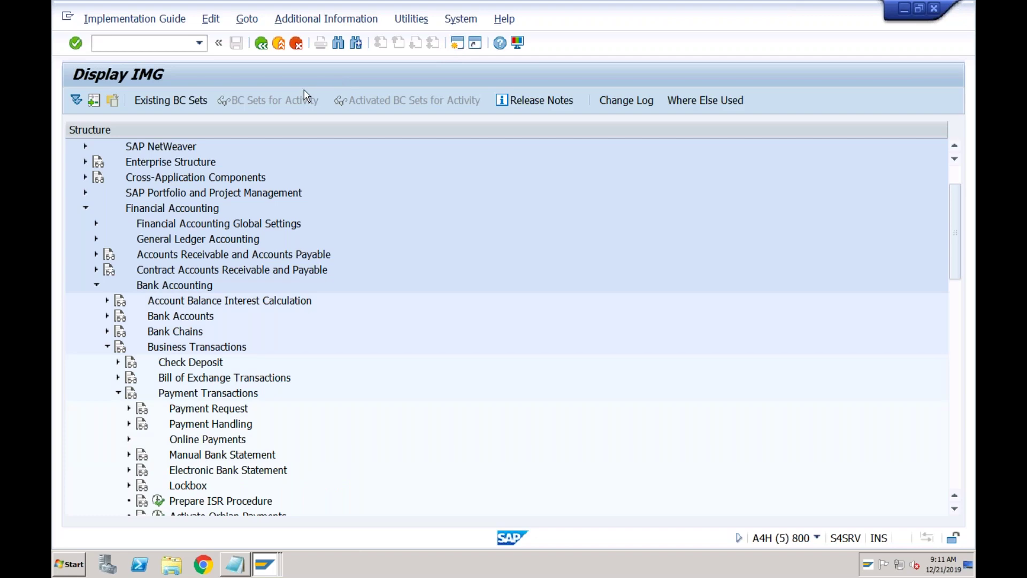
type("fi")
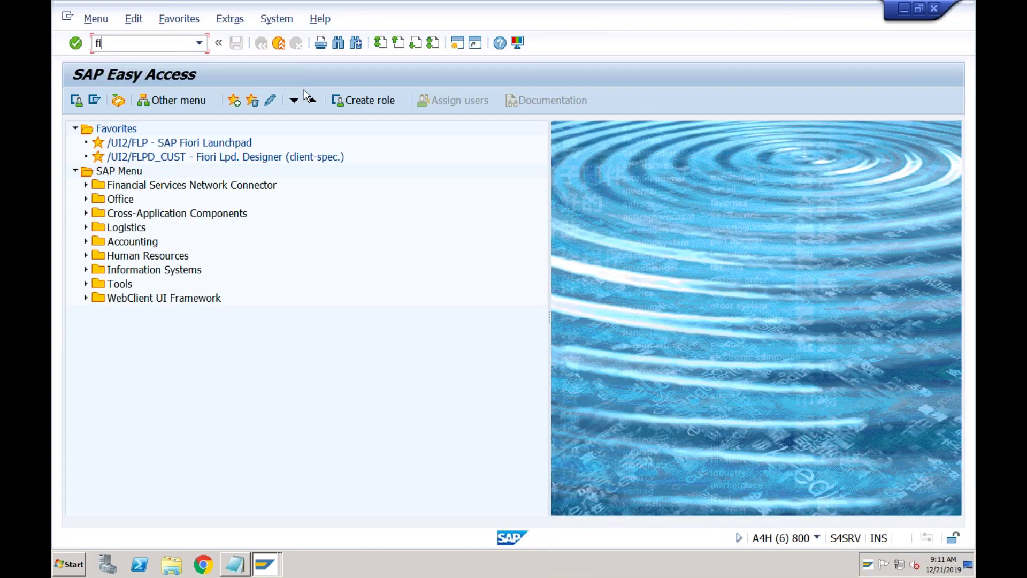
type("03")
- Open FI03, then run FI12 and position the company code list on ABCI
key("Return")
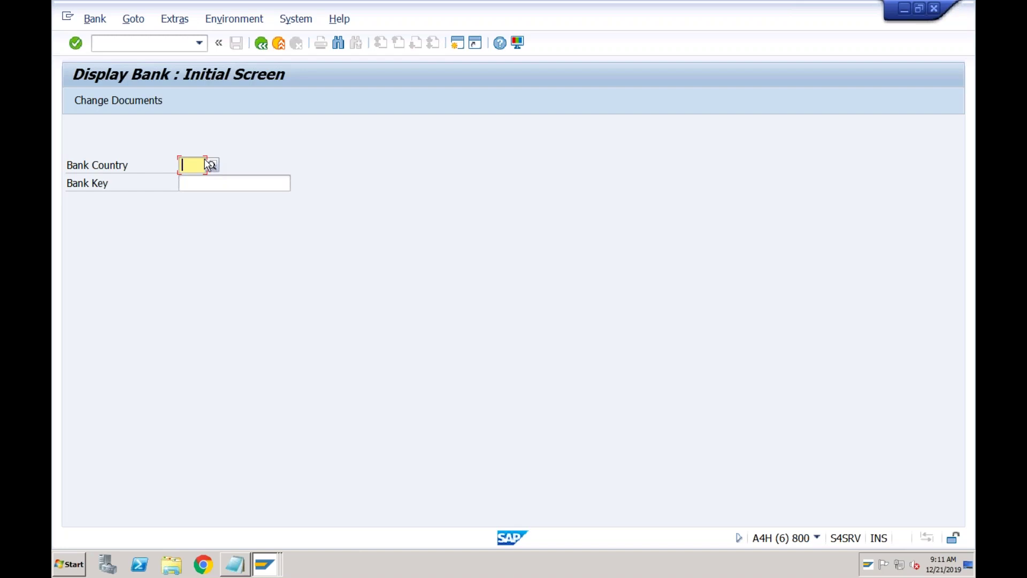
left_click(164, 44)
type("/nfi12")
key("Return")
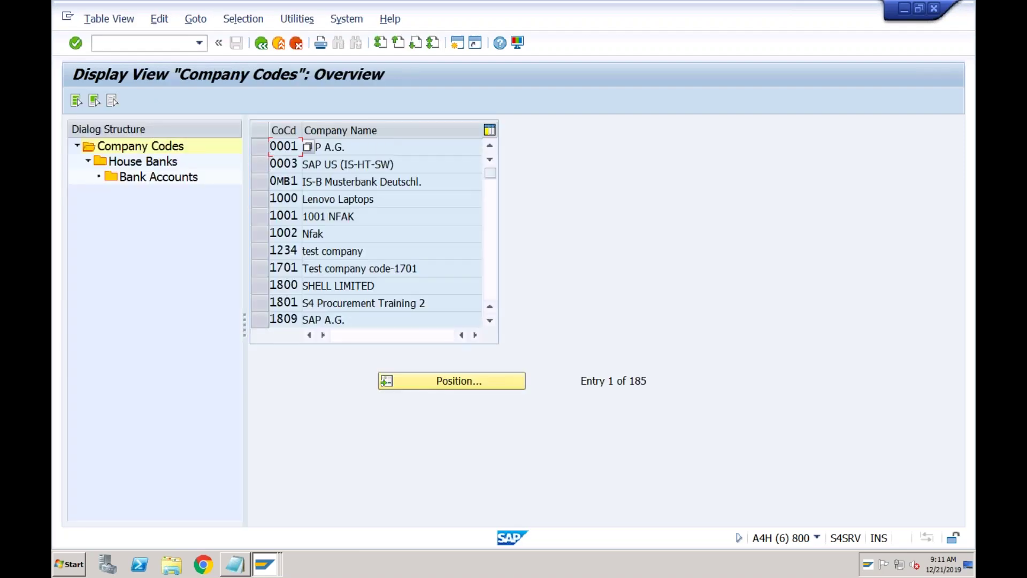
left_click(418, 381)
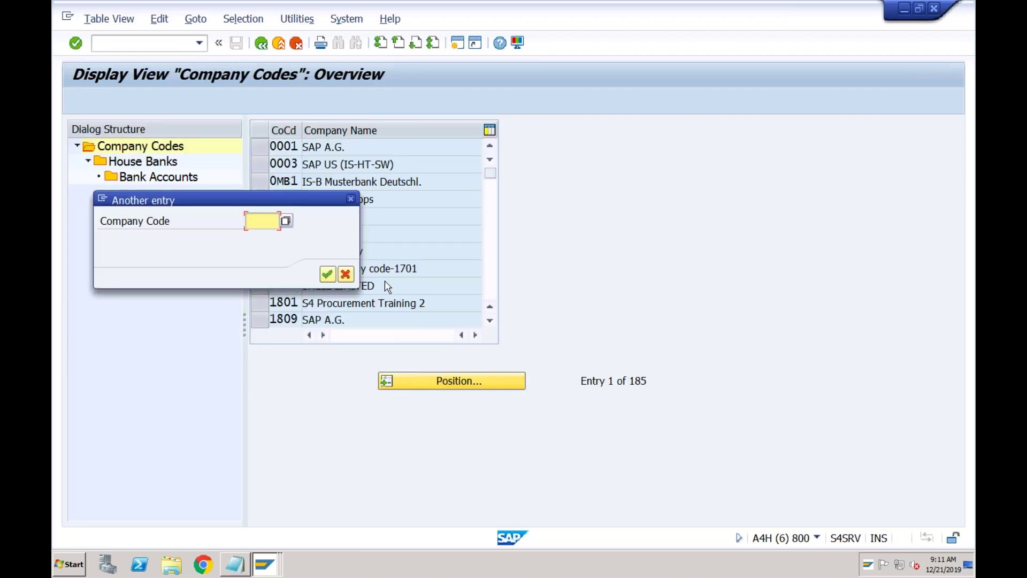
type("abci")
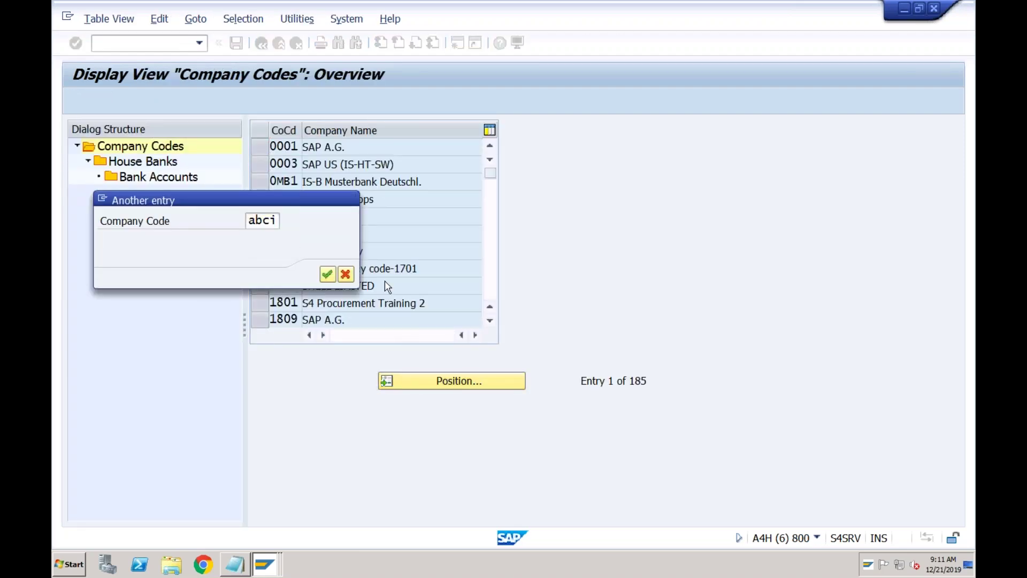
key("Return")
- Open the house banks of company code ABCI
left_click(262, 148)
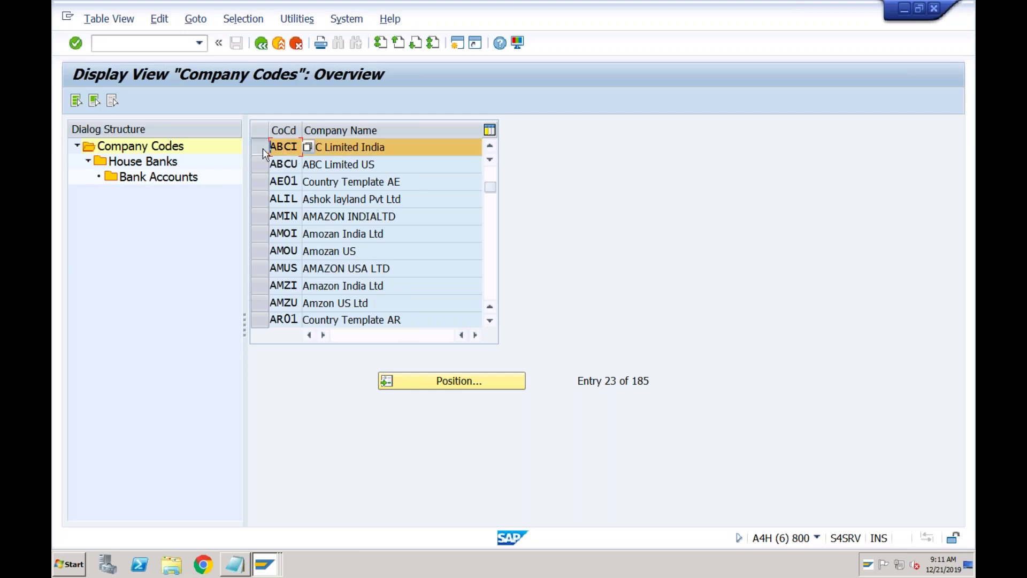
left_click(163, 164)
double_click(163, 163)
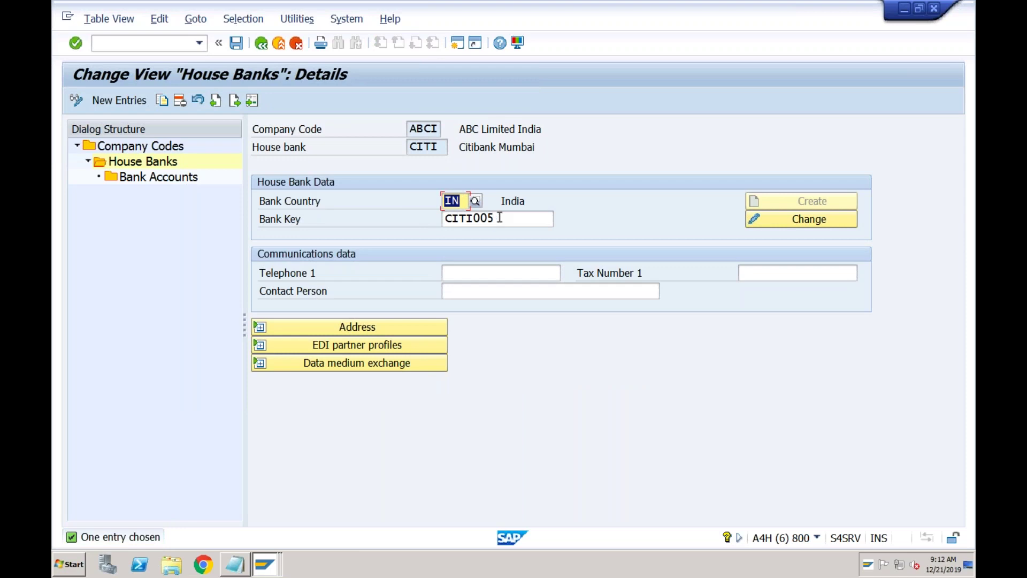
- Open the bank account details of house bank CITI
left_click(497, 218)
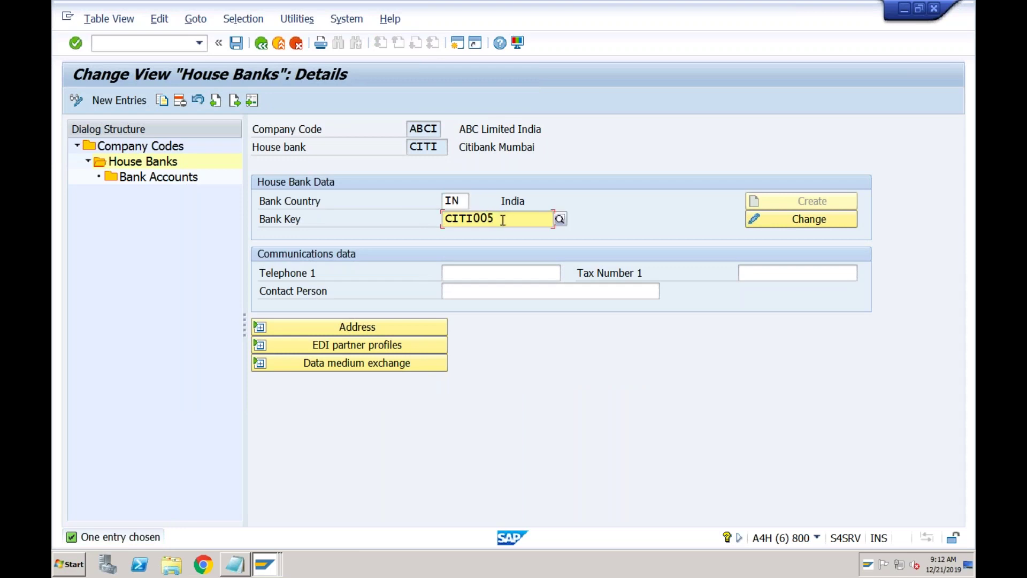
double_click(190, 178)
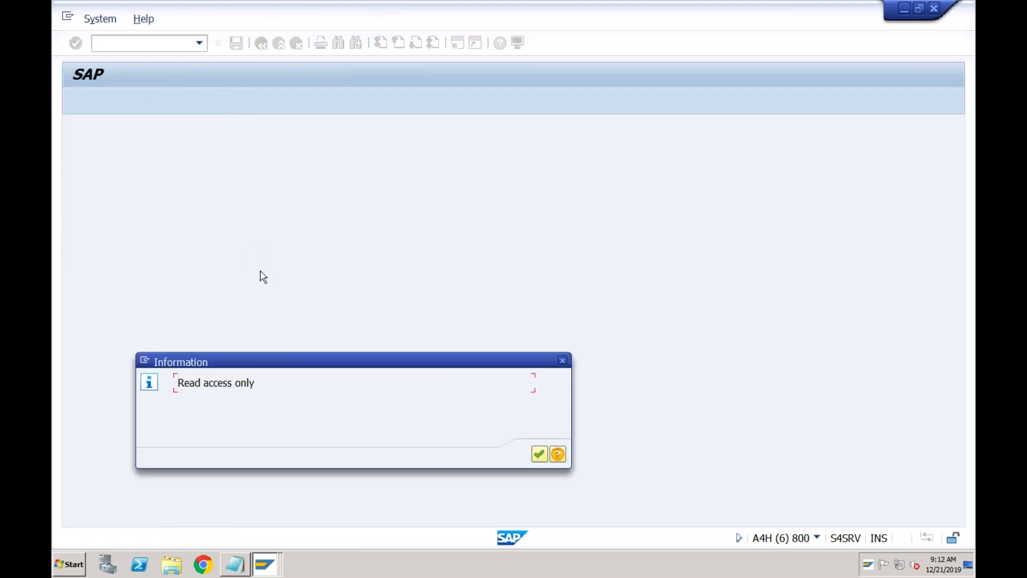
key("Return")
left_click(405, 219)
double_click(405, 203)
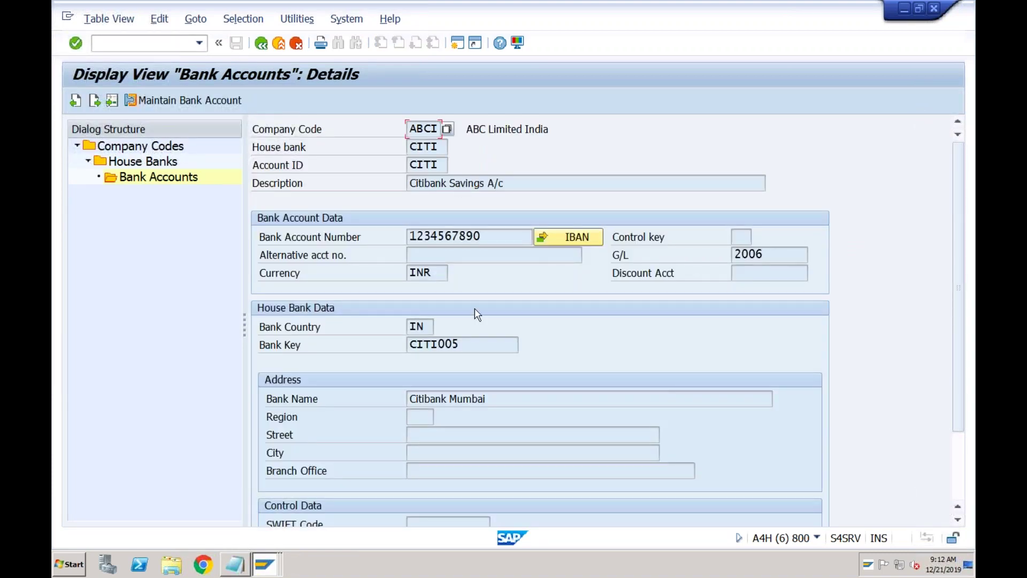
- Review bank key CITI005, the bank account number and the G/L account
left_click(468, 344)
left_click_drag(469, 344, 409, 343)
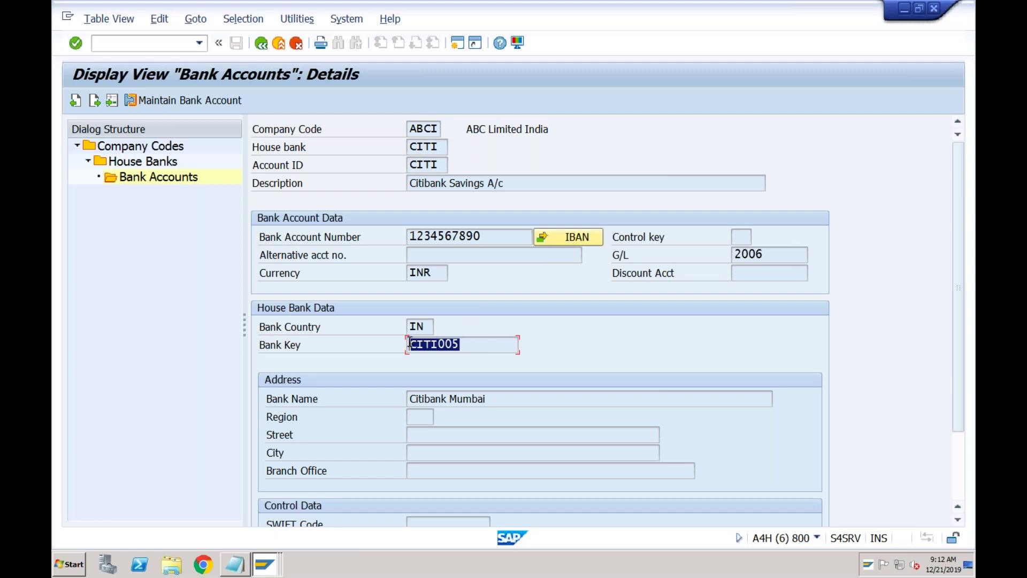
left_click(409, 344)
left_click(480, 236)
left_click_drag(481, 236, 409, 235)
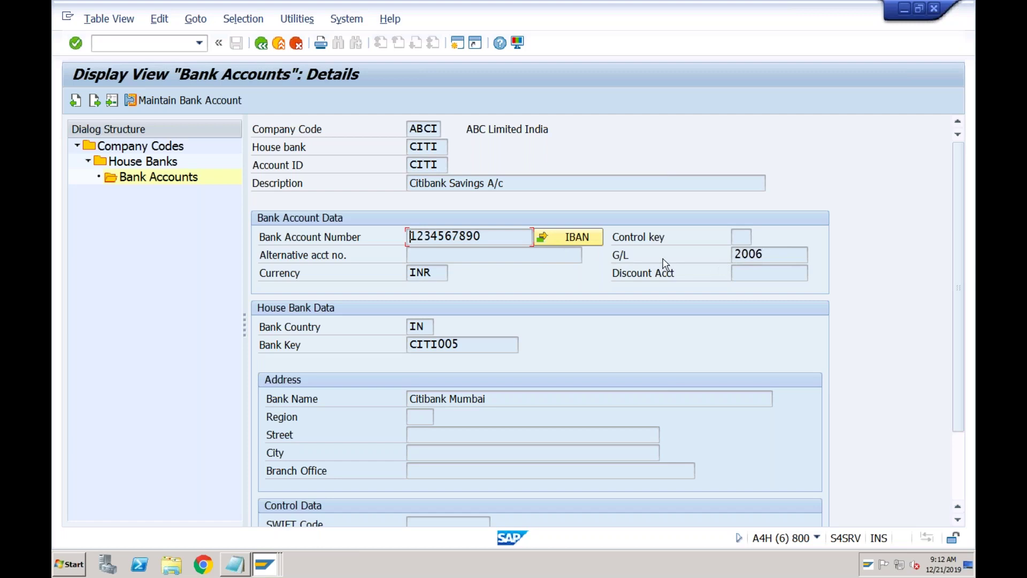
left_click(765, 254)
- Go to the Create Bank screen with /nfi01
left_click(150, 46)
type("/nfi01")
key("Return")
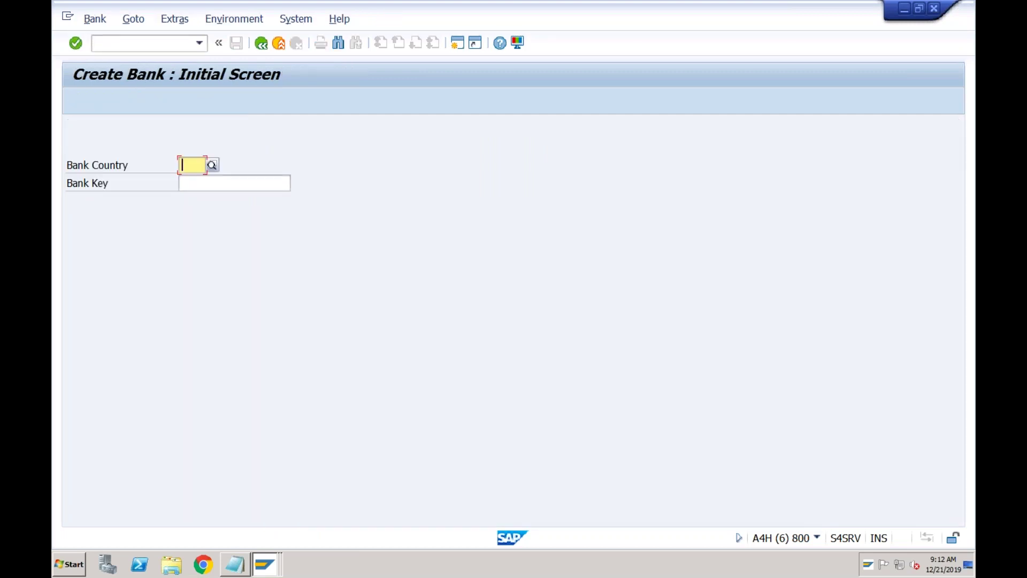
- Create and save bank SCB for country IN with city Mumbai
type("IN")
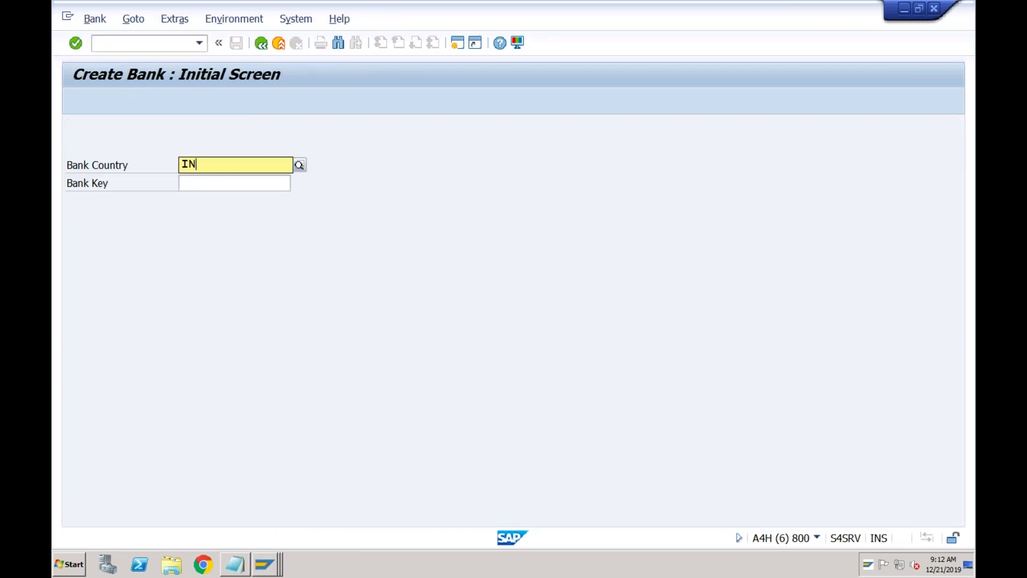
key("Tab")
type("SCB")
key("Return")
type("SCB")
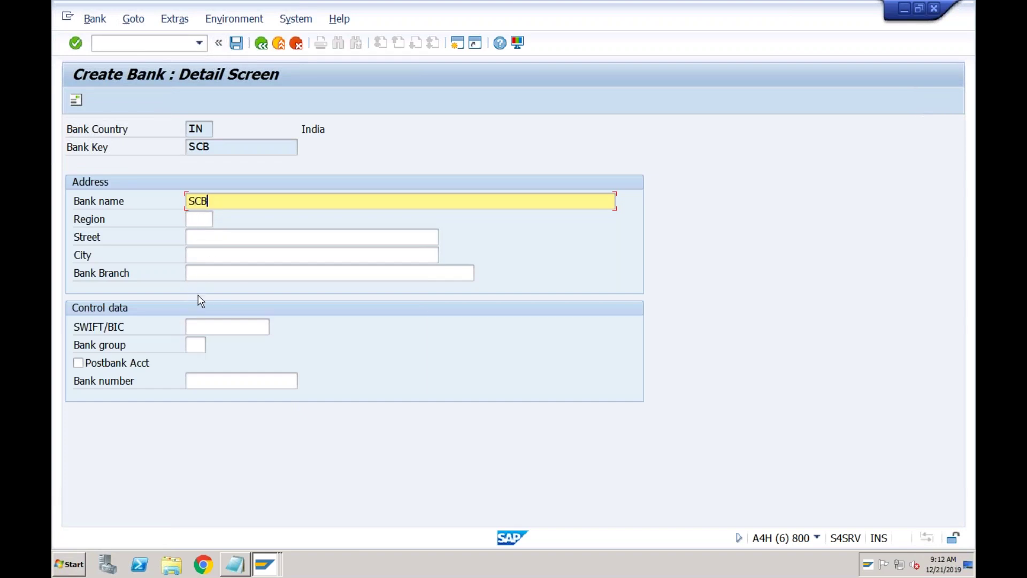
left_click(212, 262)
type("Mumbai")
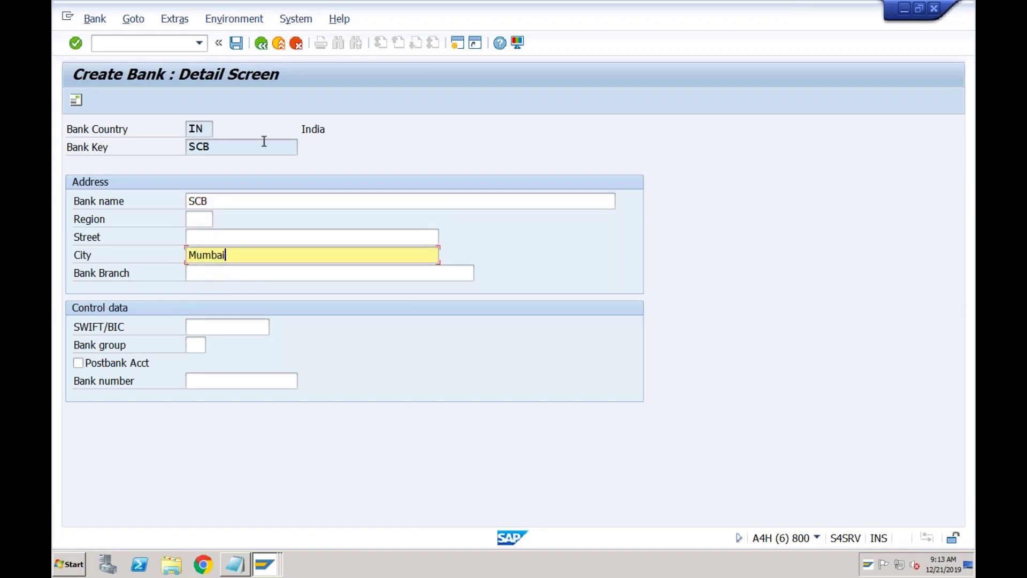
left_click(236, 42)
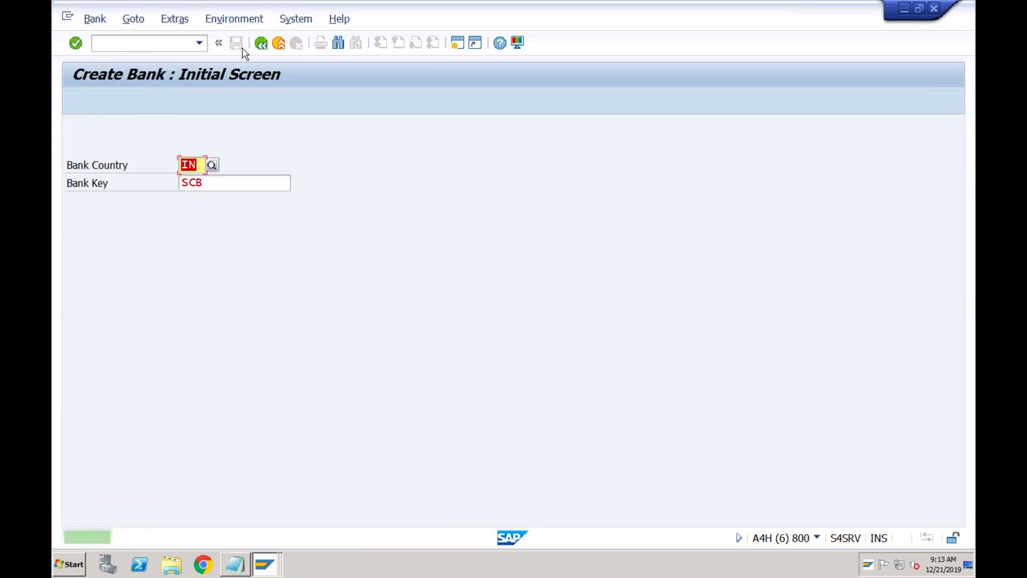
left_click(147, 47)
type("/nfi12")
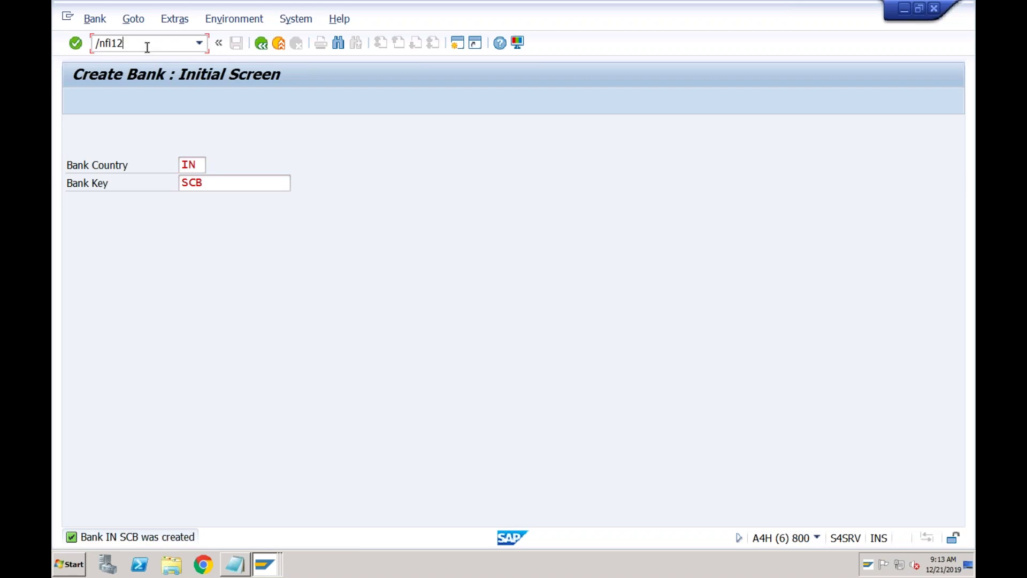
- Position the FI12 company code list on ABCI and select its row
key("Return")
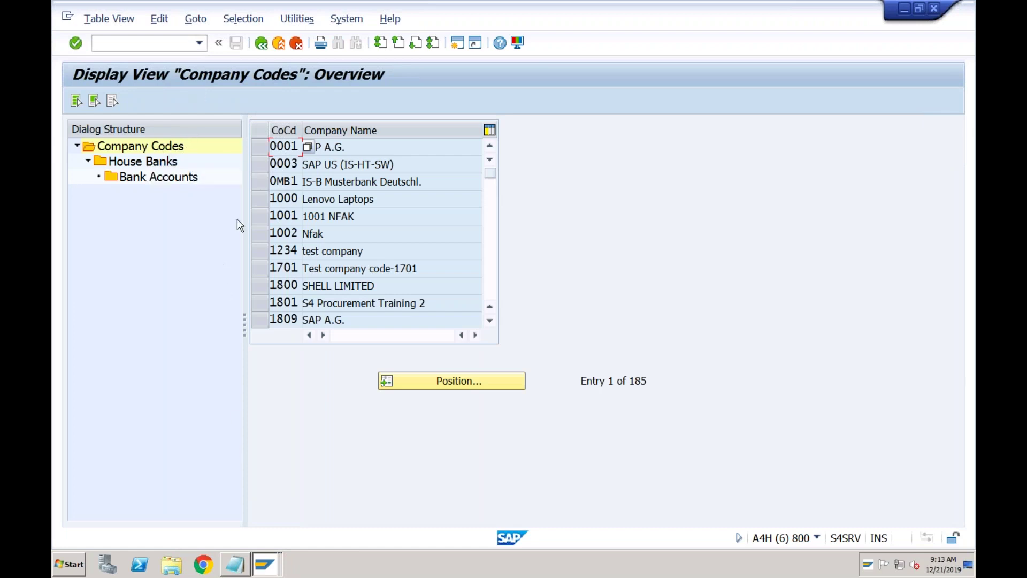
left_click(270, 564)
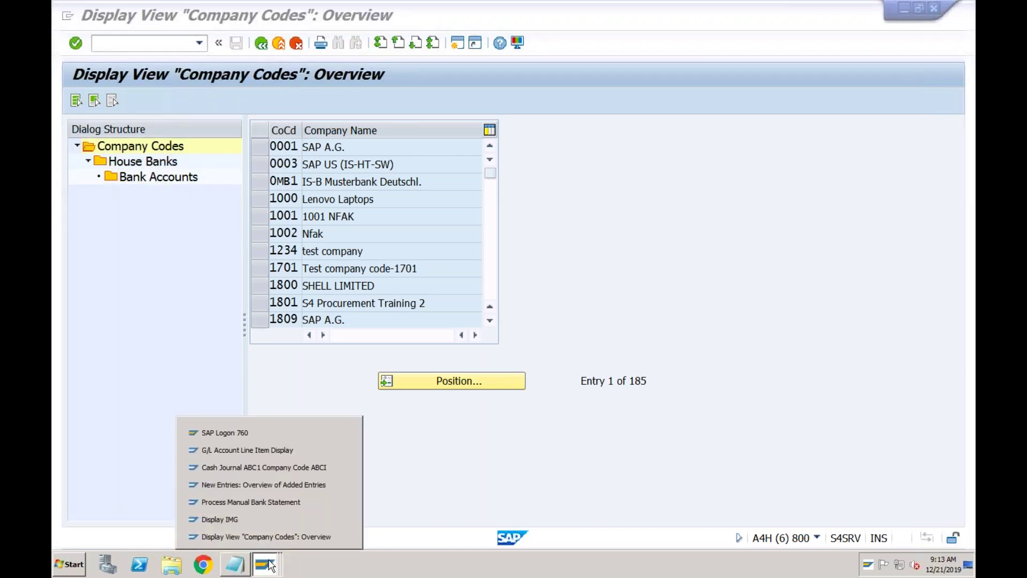
left_click(266, 537)
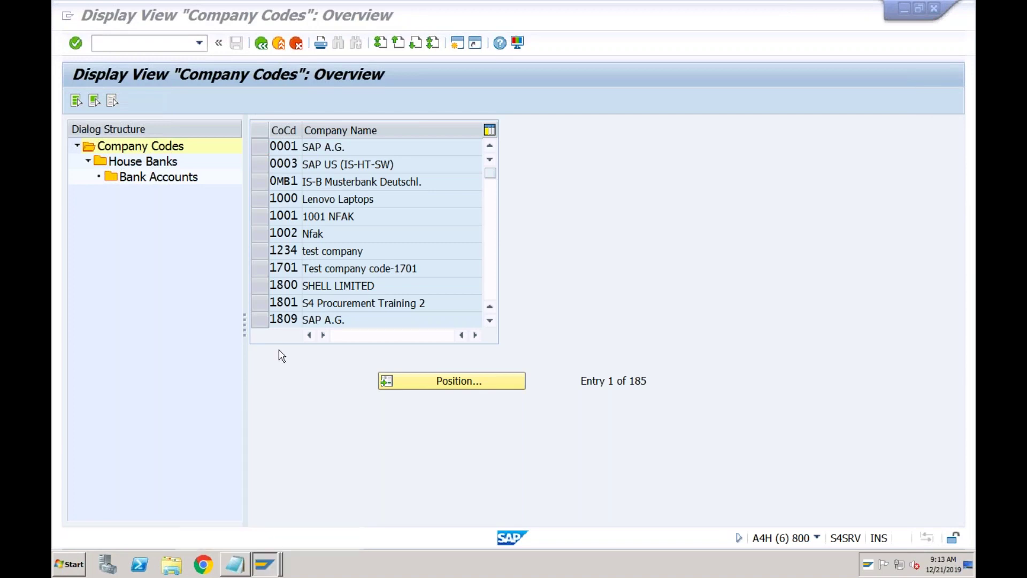
left_click(426, 383)
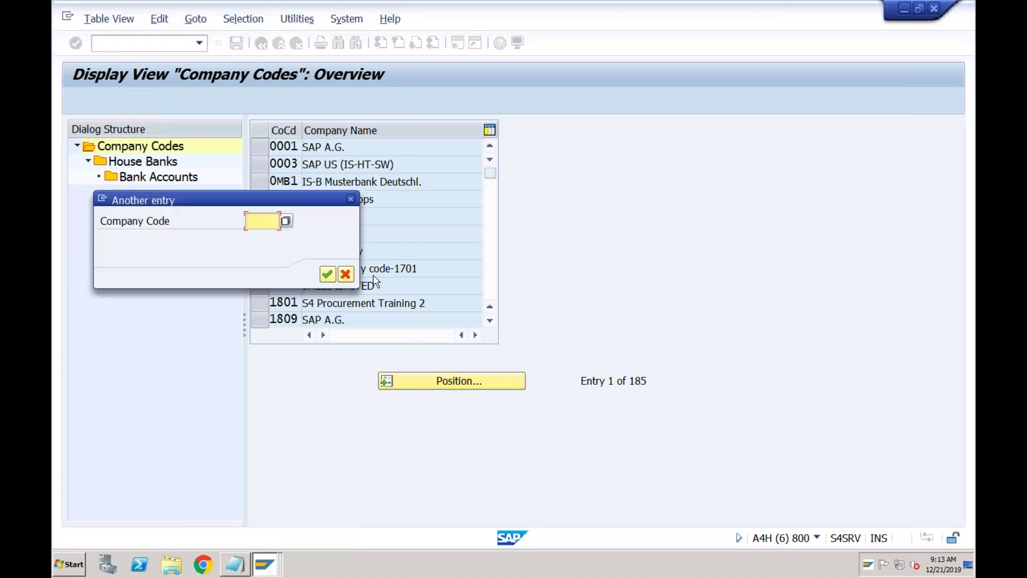
type("abci")
left_click(328, 274)
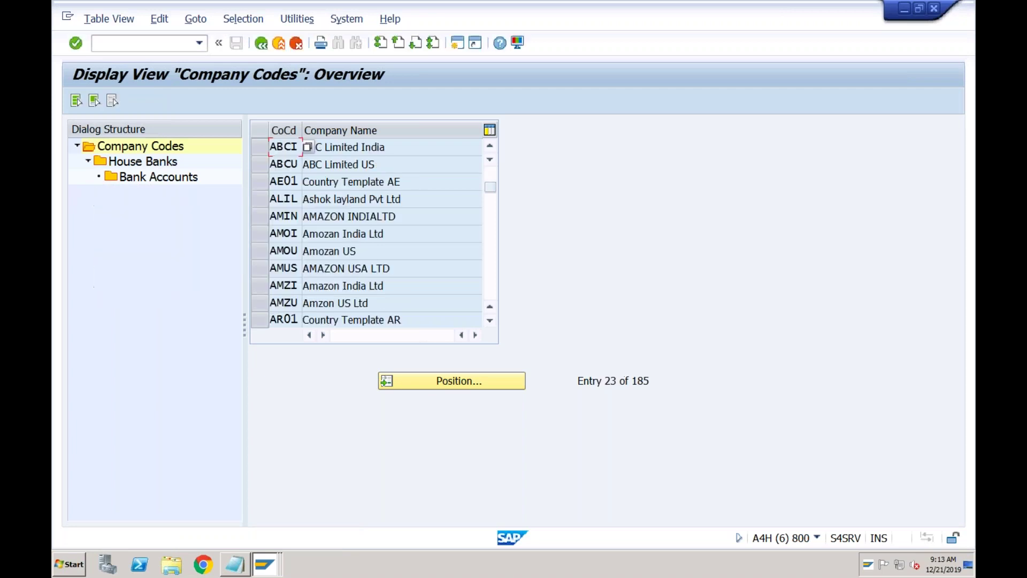
left_click(259, 147)
- Add house bank SCB under ABCI with bank country IN and bank key SCB
left_click(170, 162)
double_click(171, 165)
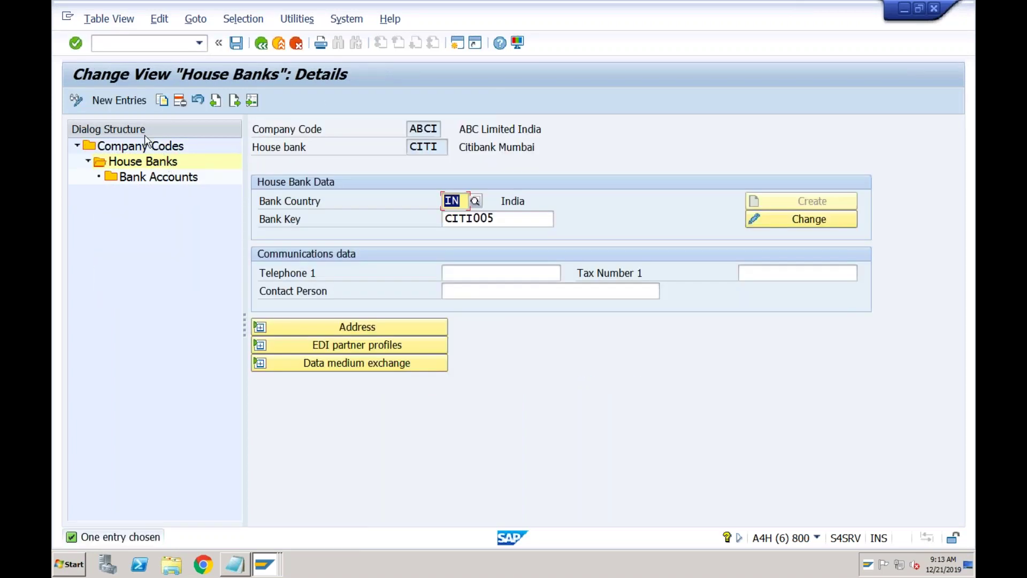
left_click(118, 100)
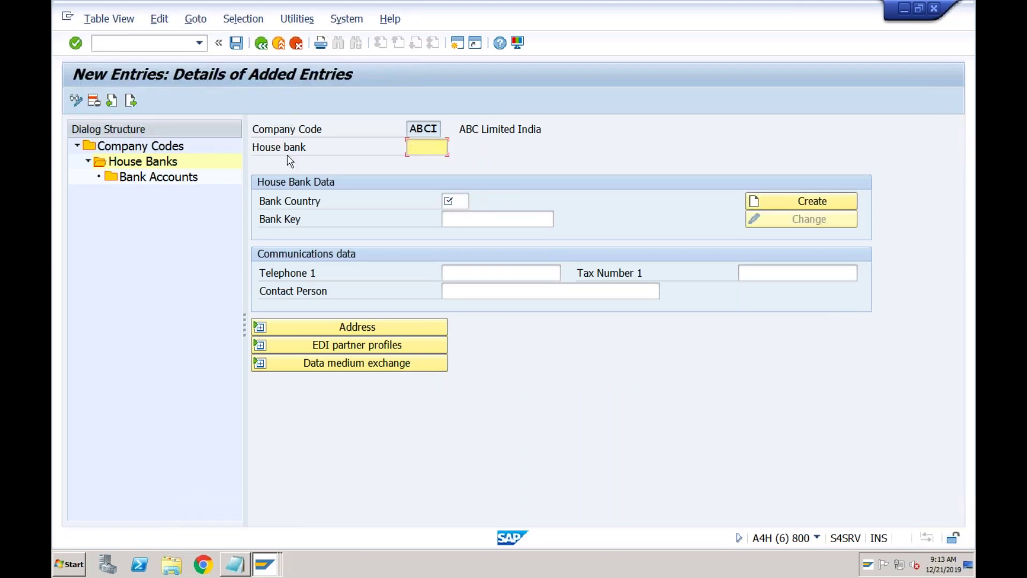
left_click(437, 152)
type("SCB")
left_click(450, 202)
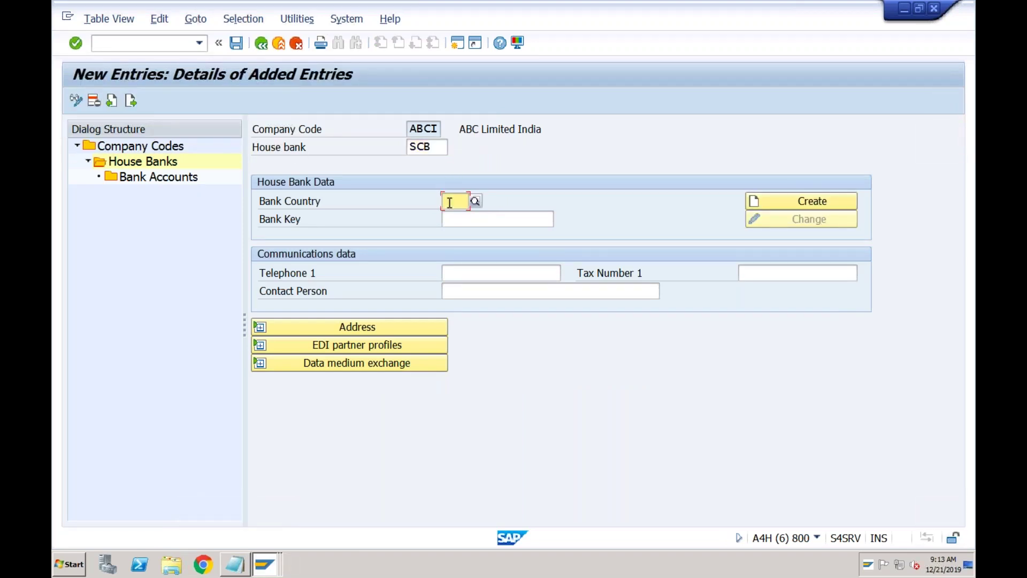
type("in")
key("Tab")
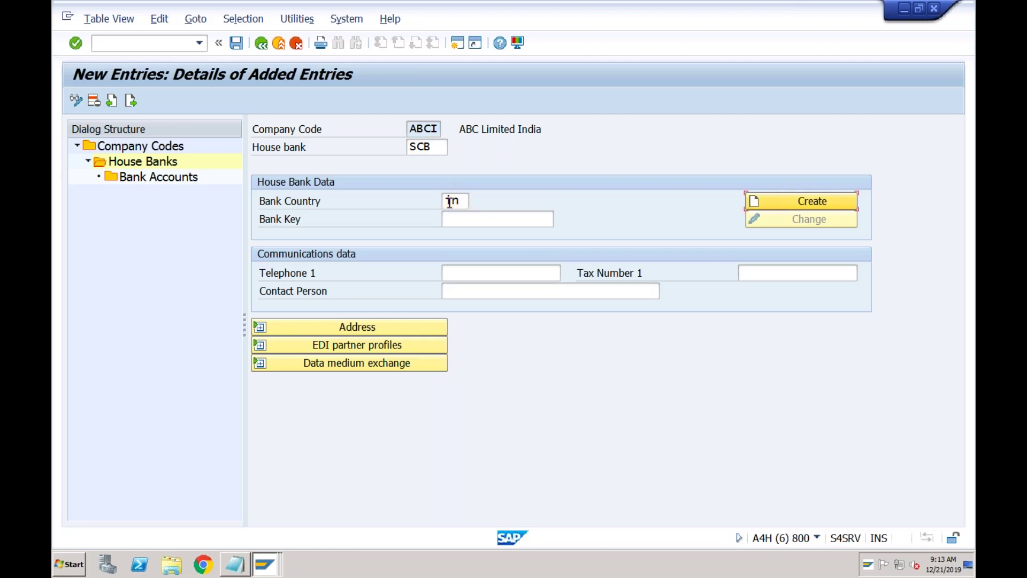
key("Tab")
type("SCB")
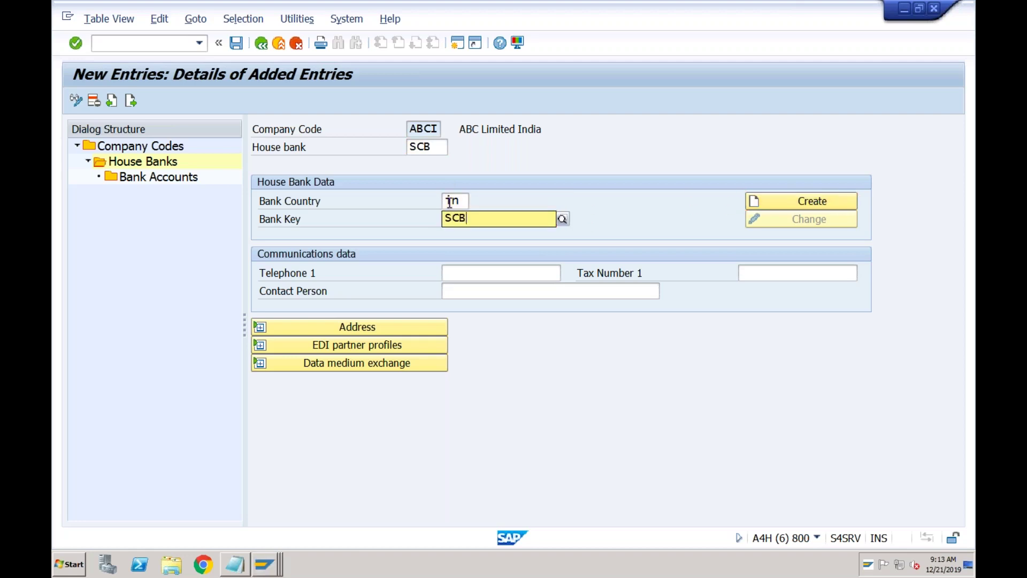
key("Return")
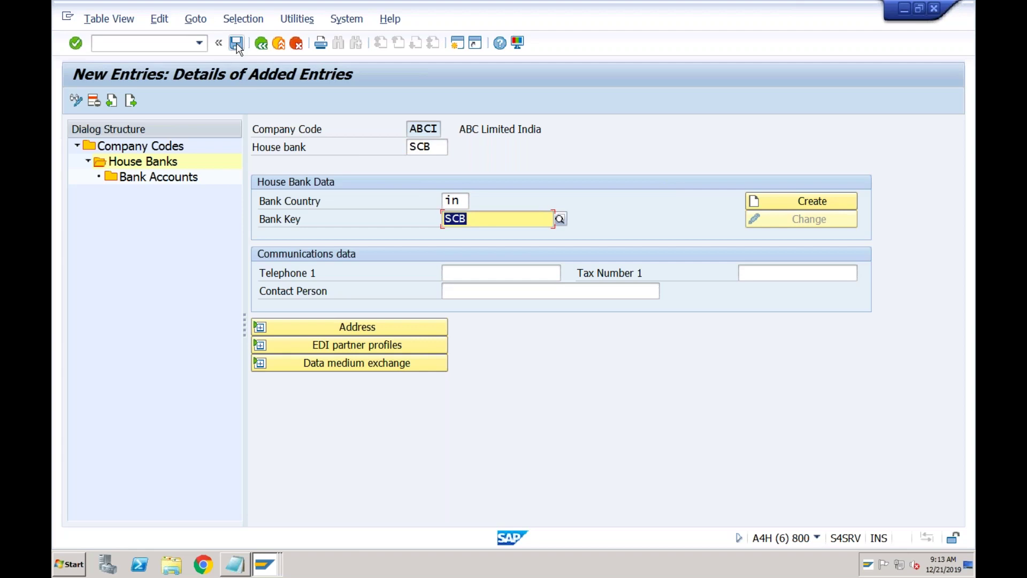
- Save house bank SCB, accepting the customizing request
left_click(236, 45)
left_click(394, 274)
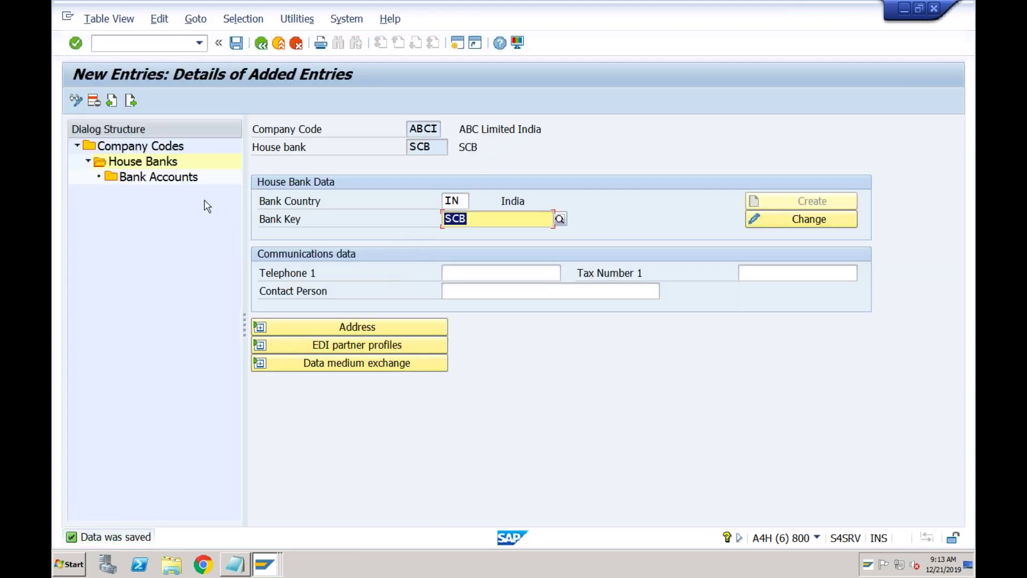
double_click(185, 177)
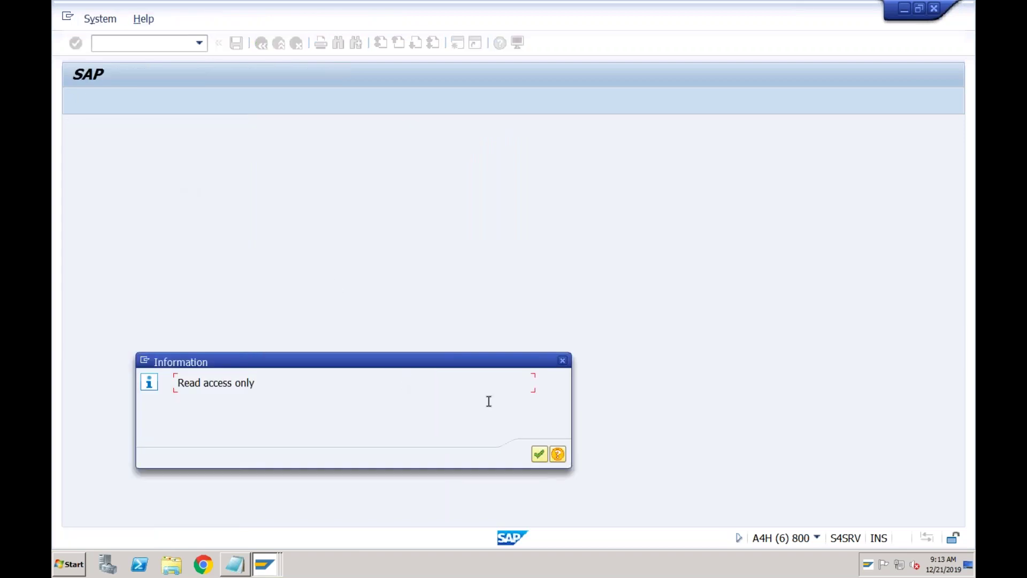
- Dismiss the read-only and browser security notices and copy the bank account page address
left_click(539, 454)
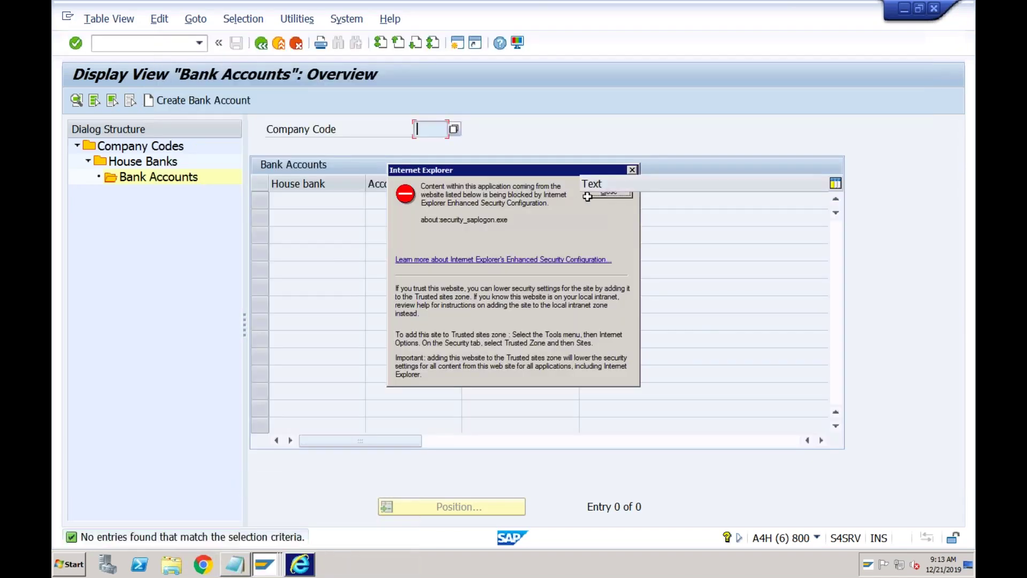
left_click(587, 196)
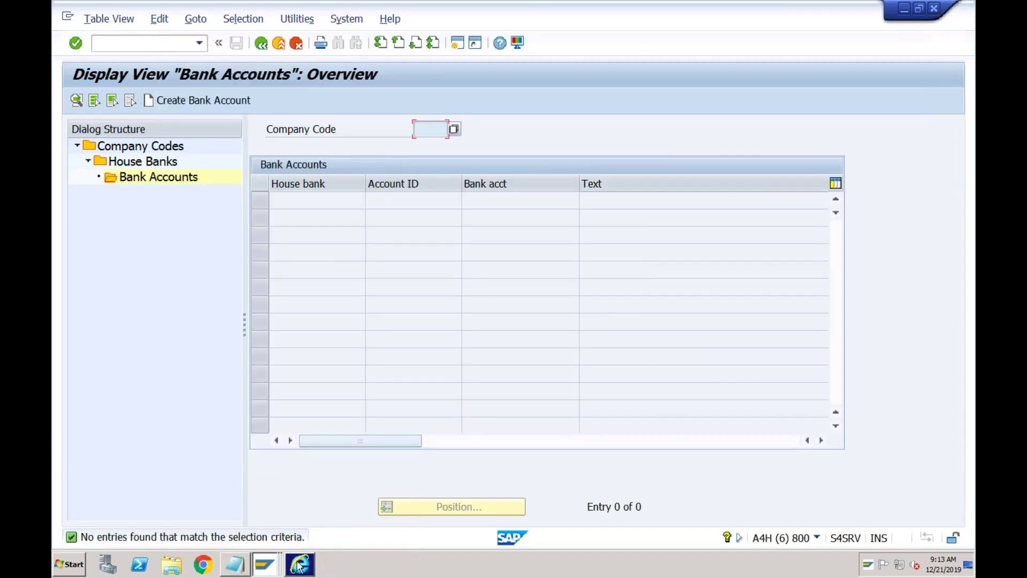
left_click(340, 56)
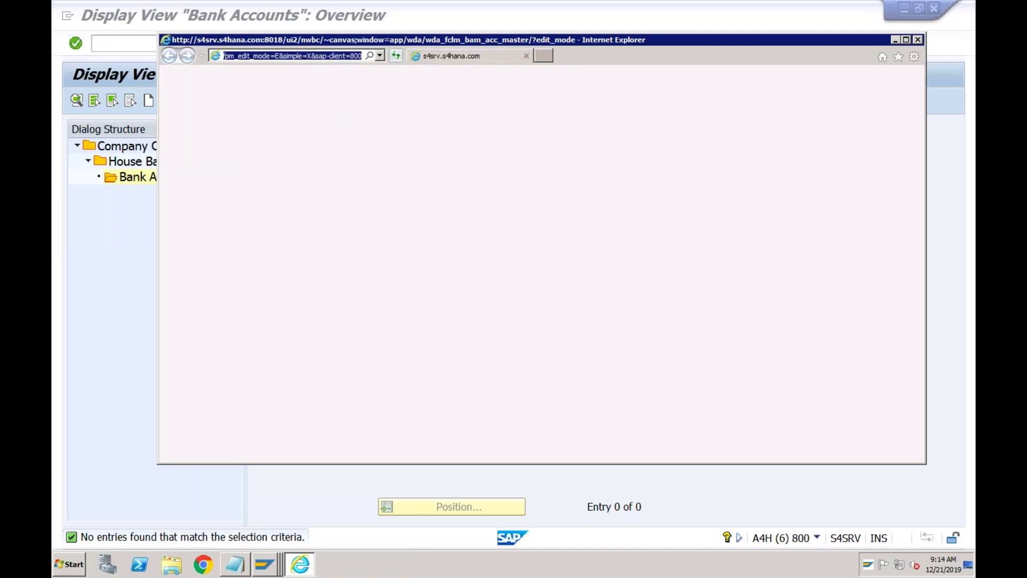
left_click(206, 566)
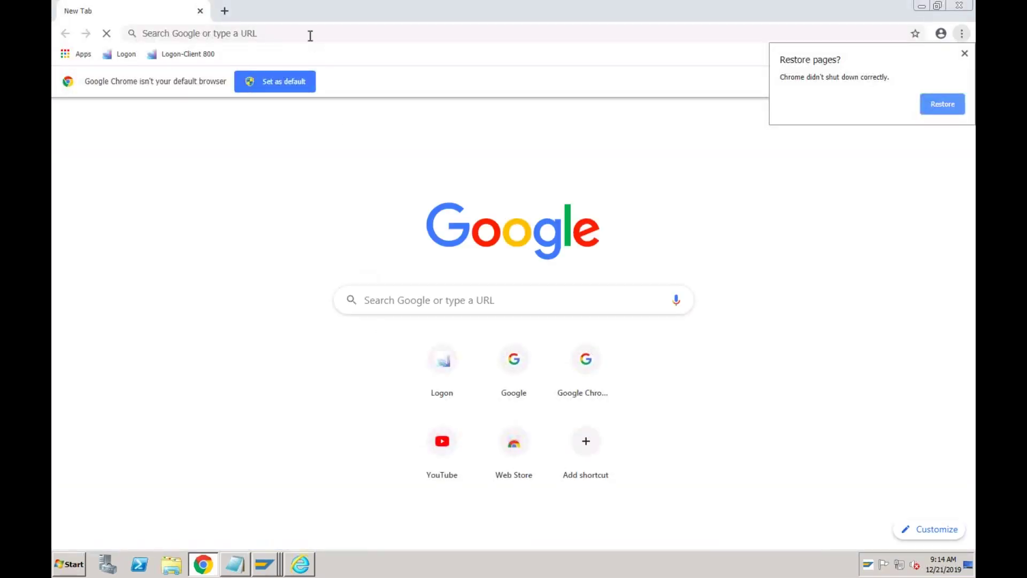
- Open the copied bank account page in Chrome, bypassing the s4srv certificate warning
left_click(309, 34)
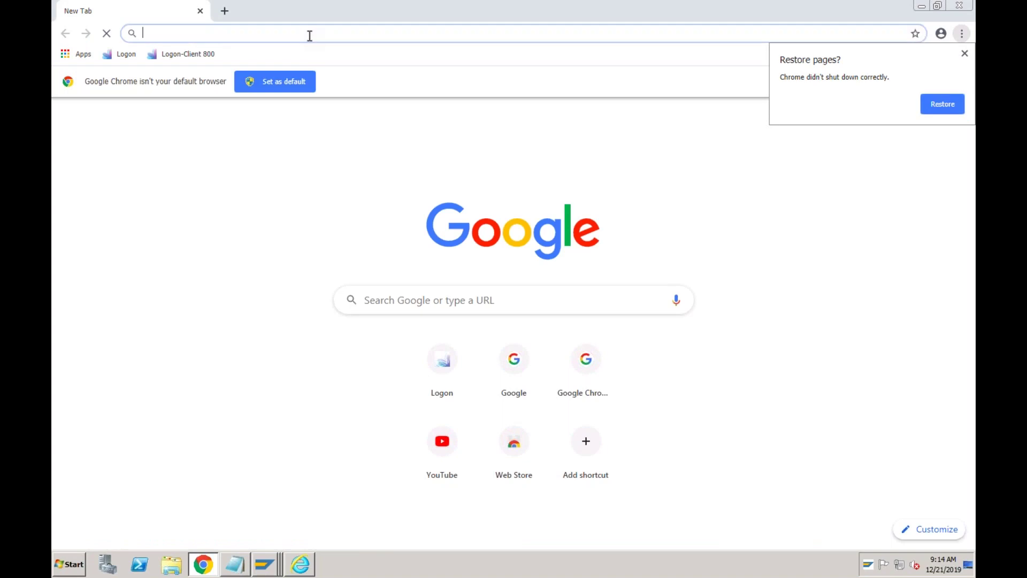
key("ctrl+v")
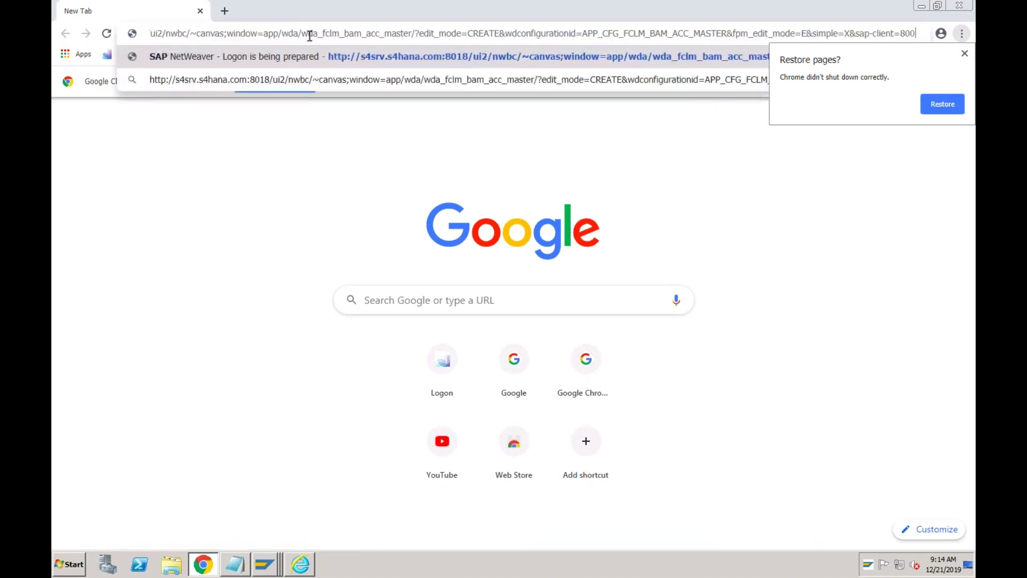
key("Return")
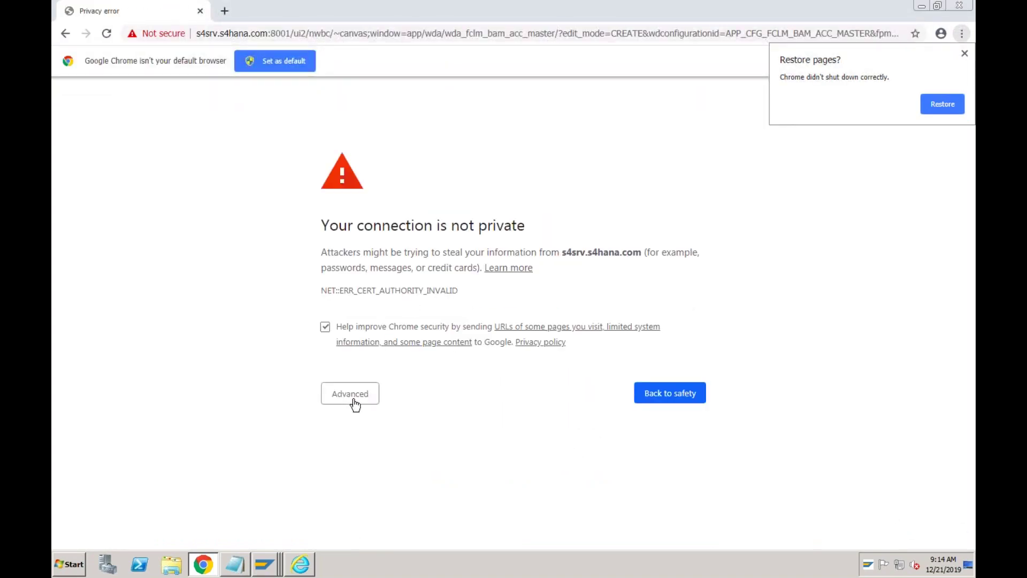
left_click(352, 398)
left_click(372, 492)
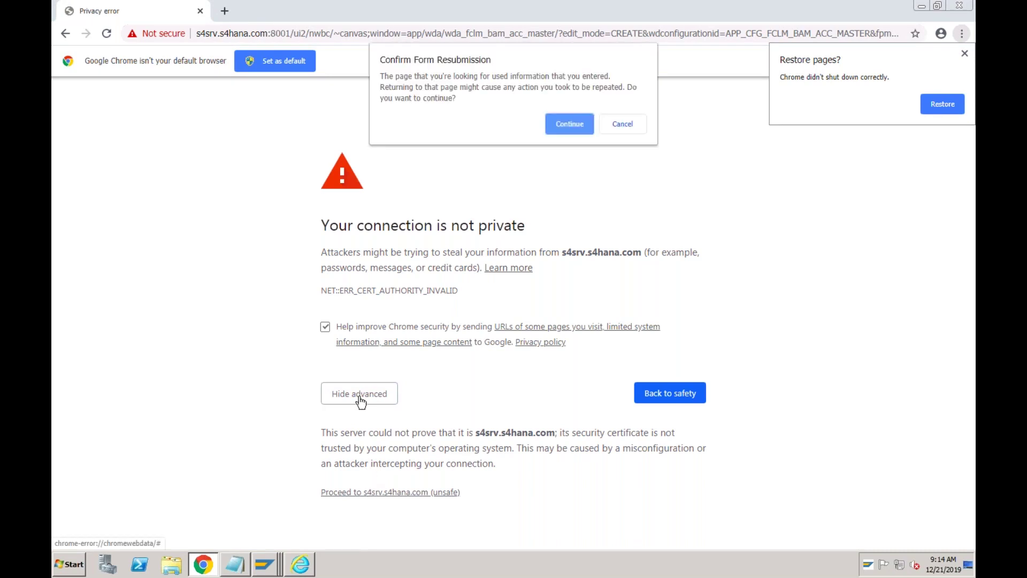
left_click(564, 124)
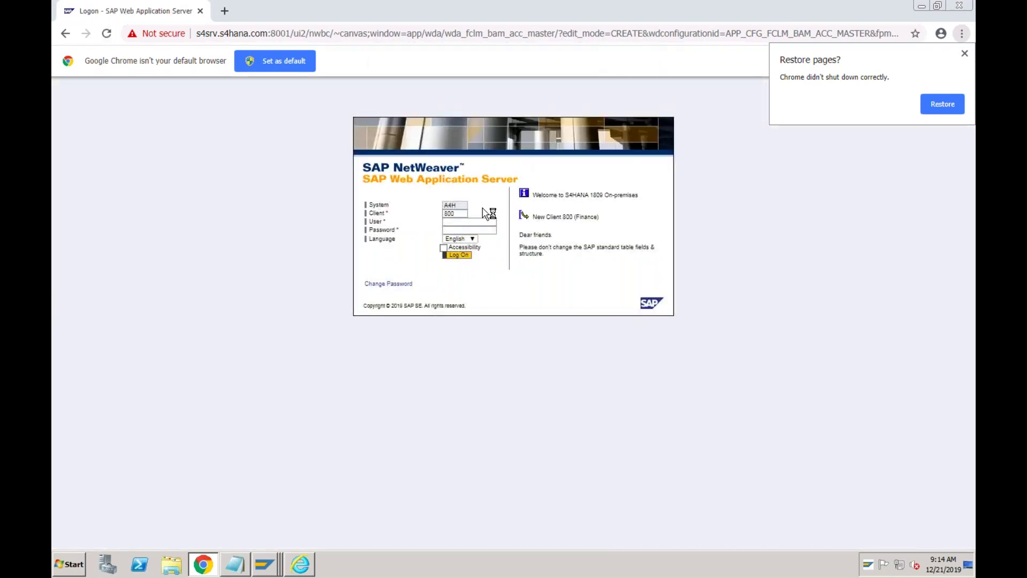
- Log on with the SAP user name and password, cancelling existing logons
left_click(470, 221)
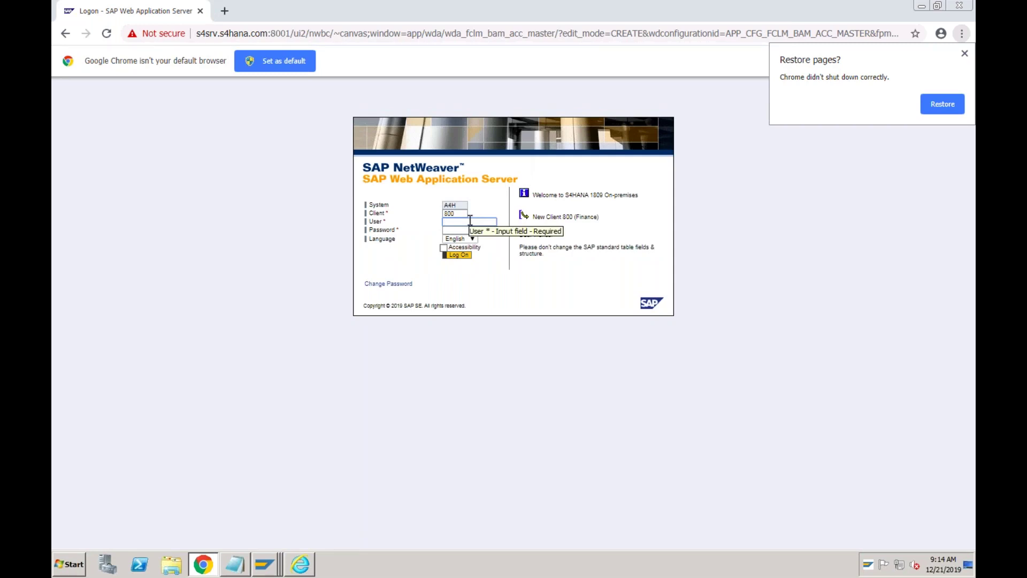
key("Tab")
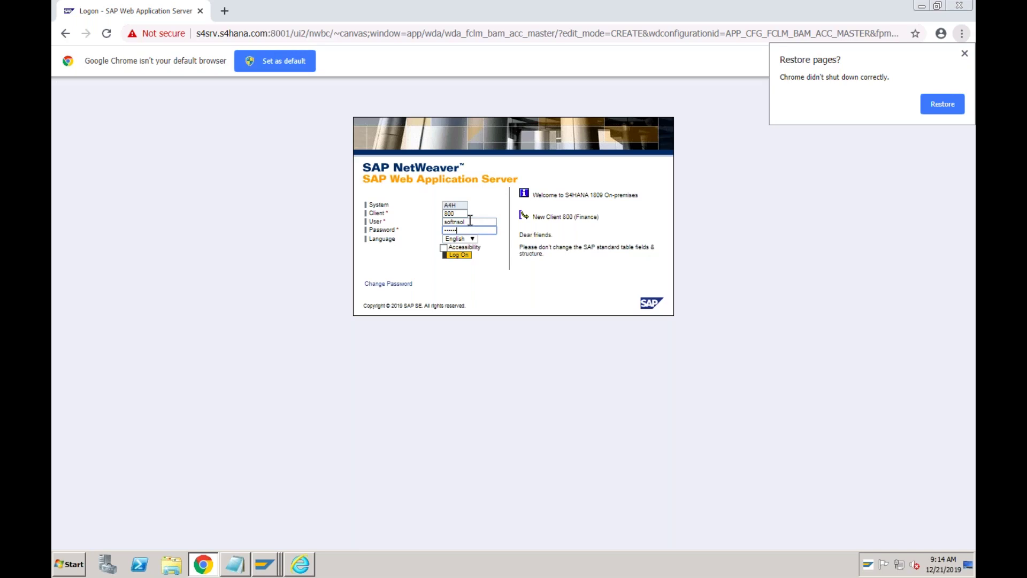
key("Return")
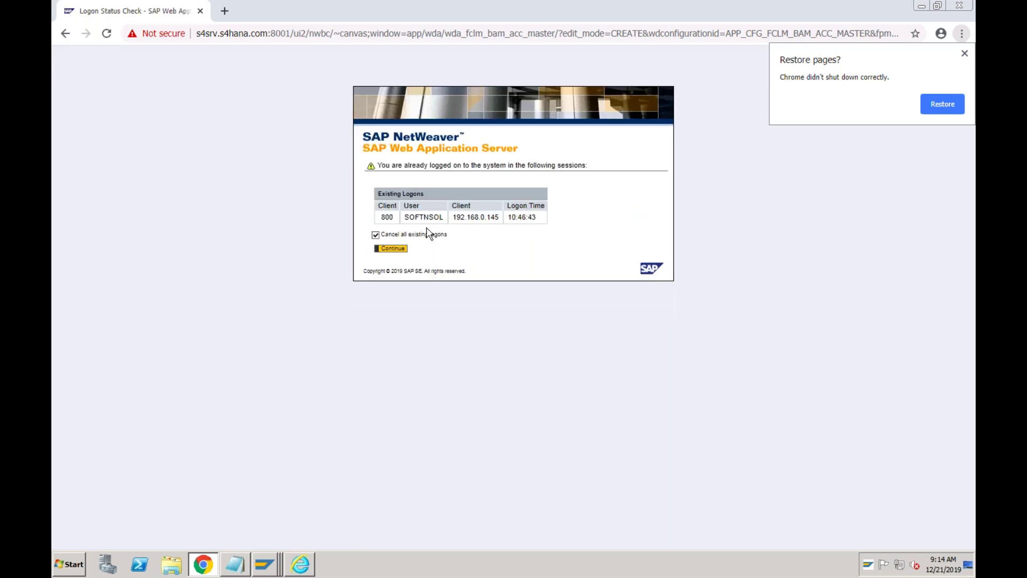
left_click(392, 249)
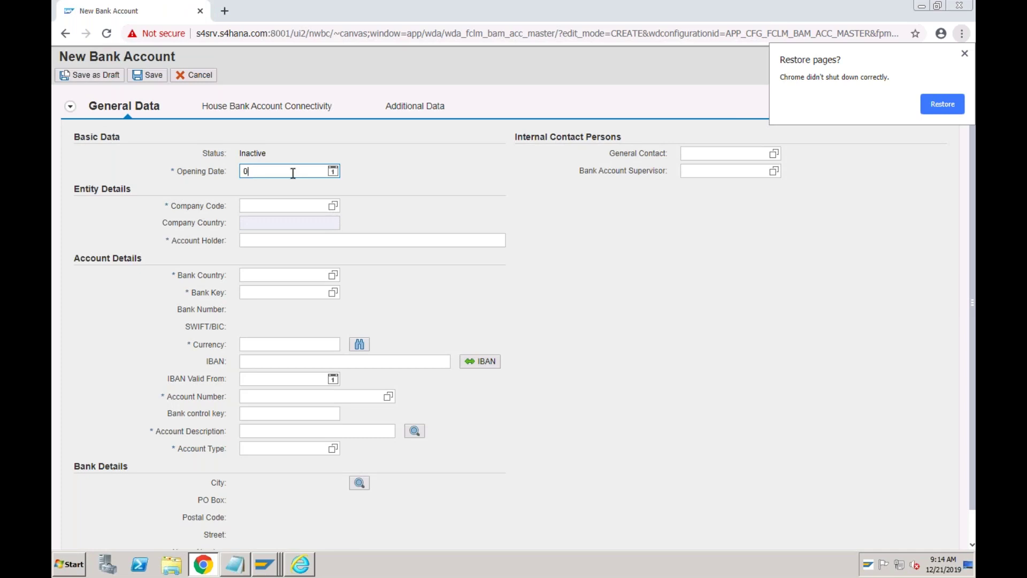
- Complete the opening date, then enter company code ABCI, the account holder, bank country IN and bank key SCB
type("2019")
left_click(260, 204)
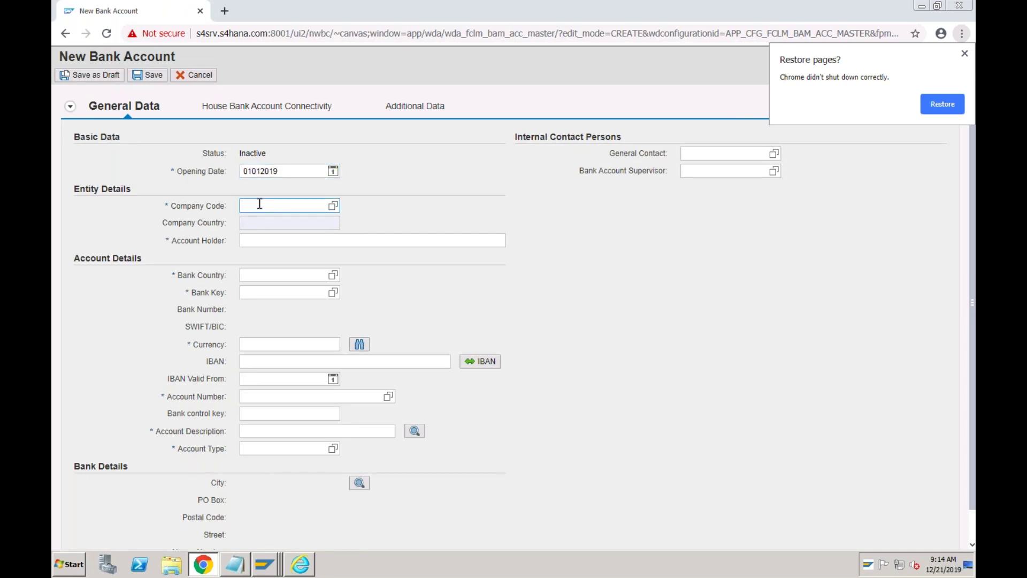
type("abci")
left_click(257, 242)
type("abc")
key("Tab")
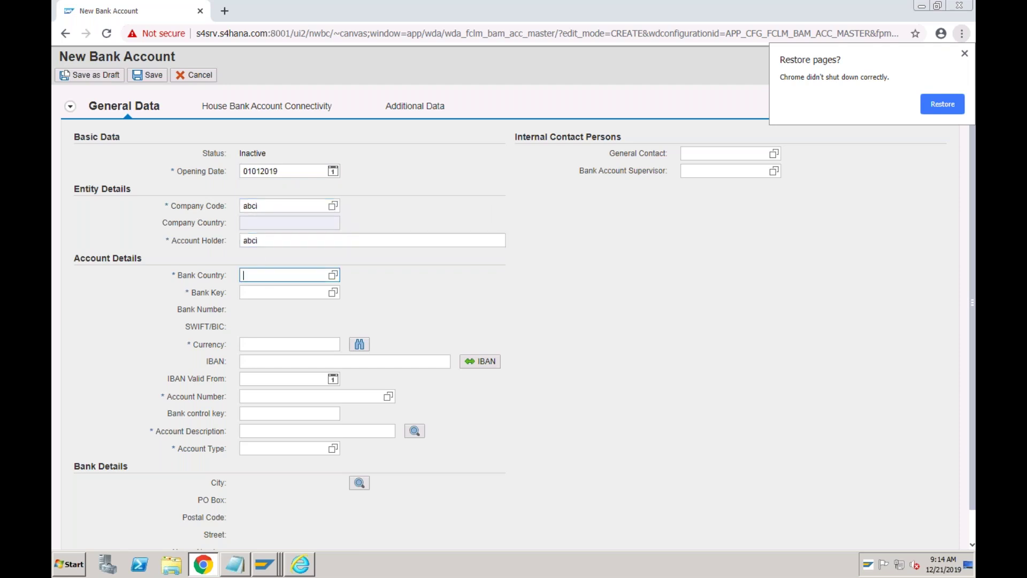
type("in")
key("Tab")
type("scb")
- Set currency INR, account number 12345, description scb and account type 02 (Current Account)
left_click(260, 344)
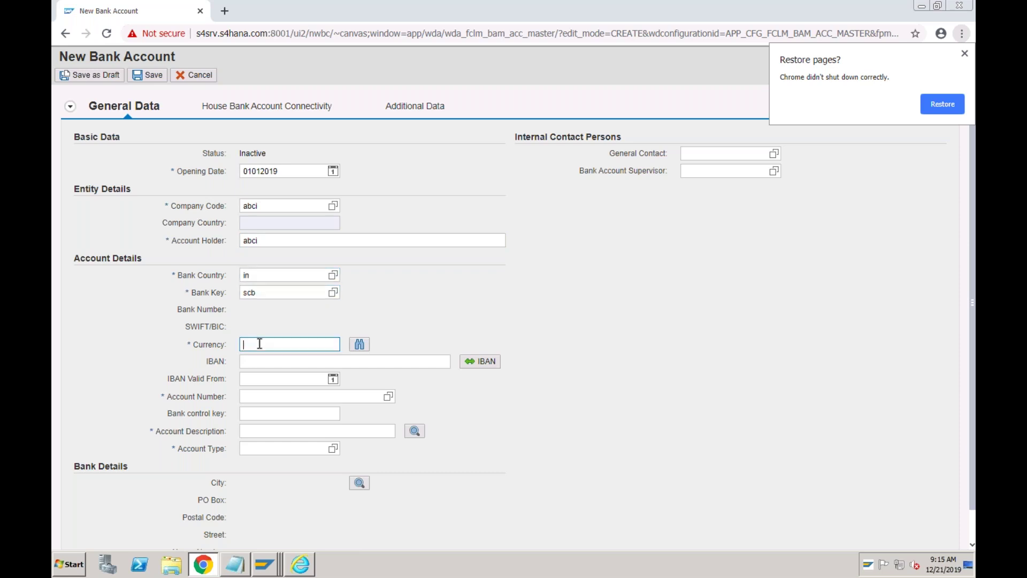
key("Tab")
key("Tab")
key("Tab")
key("Tab")
key("Tab")
type("12345")
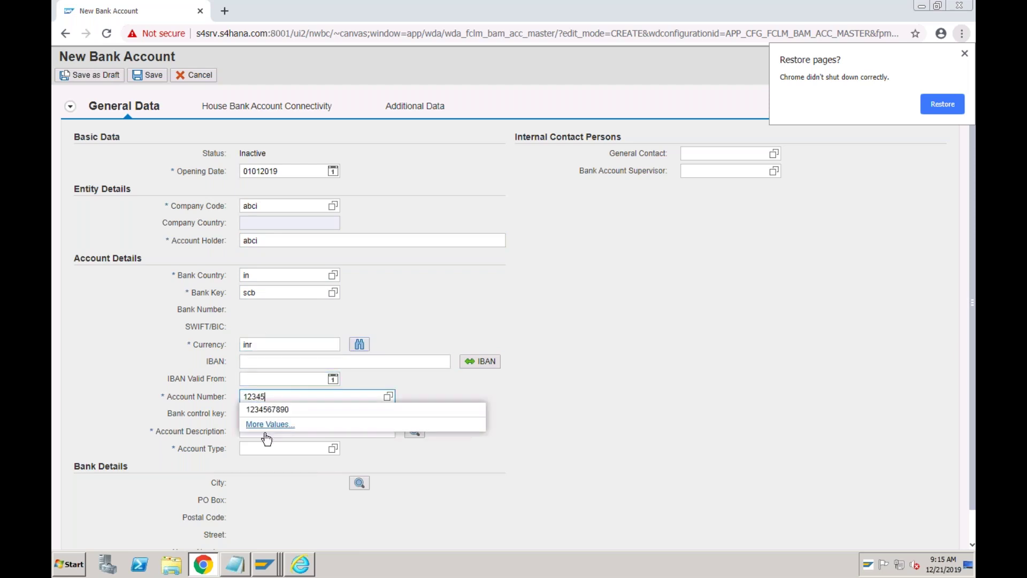
key("Tab")
left_click(251, 432)
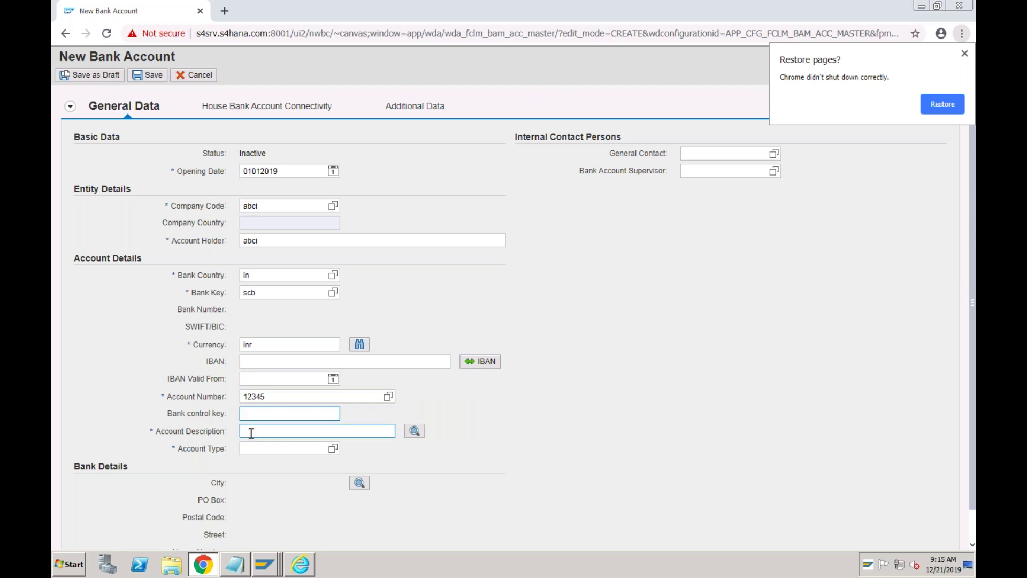
type("scb")
left_click(316, 448)
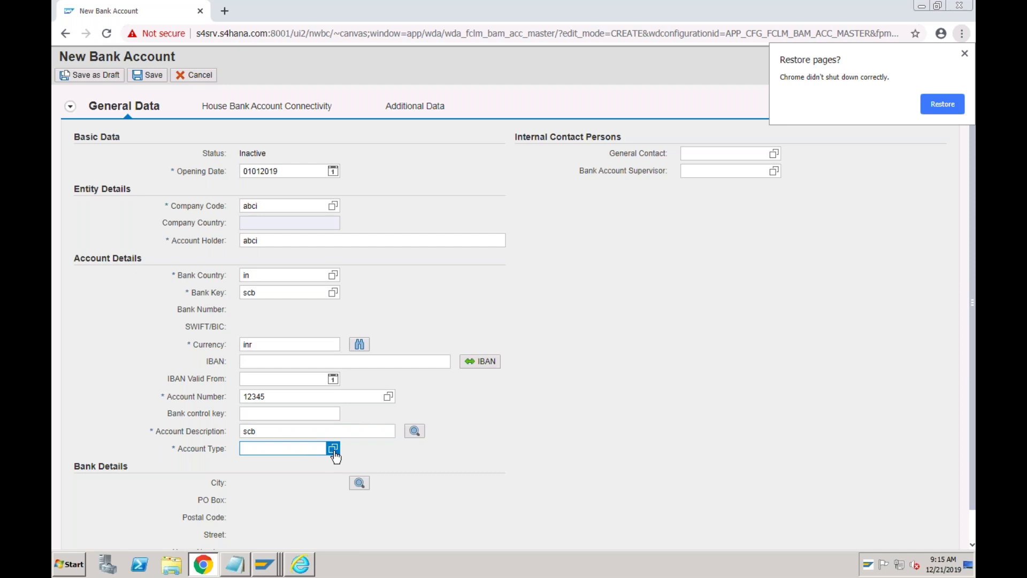
left_click(333, 449)
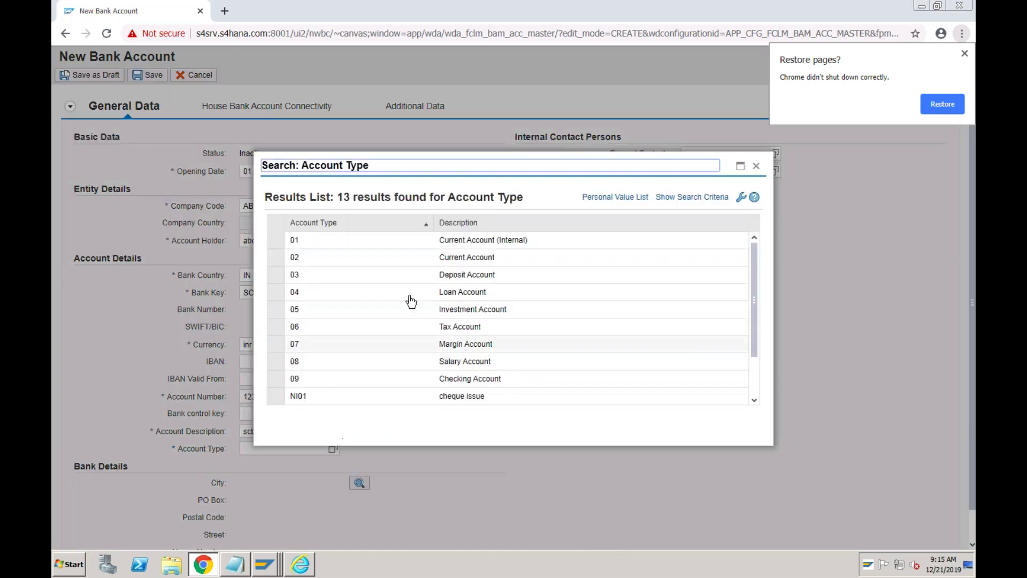
left_click(441, 260)
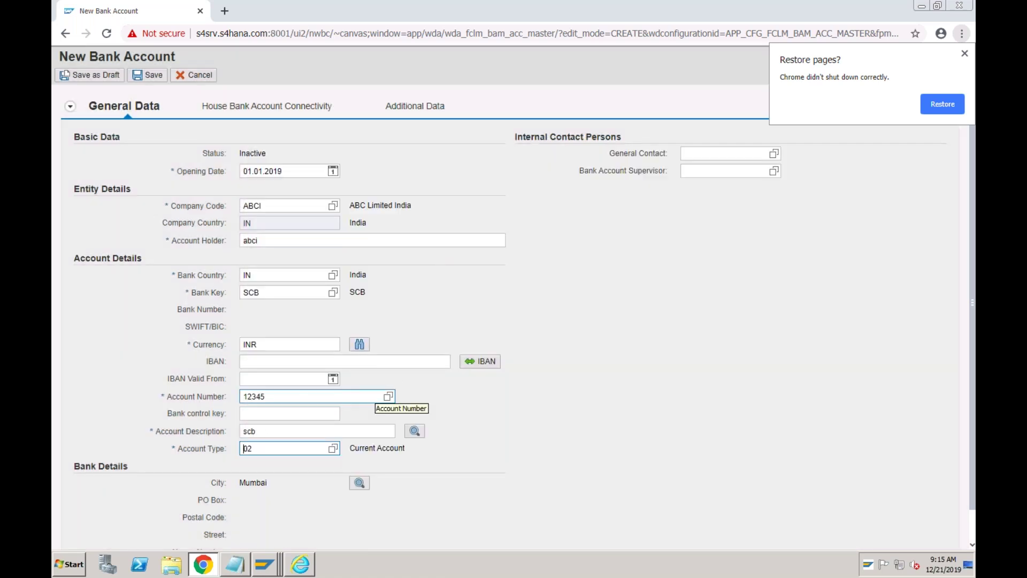
left_click(293, 106)
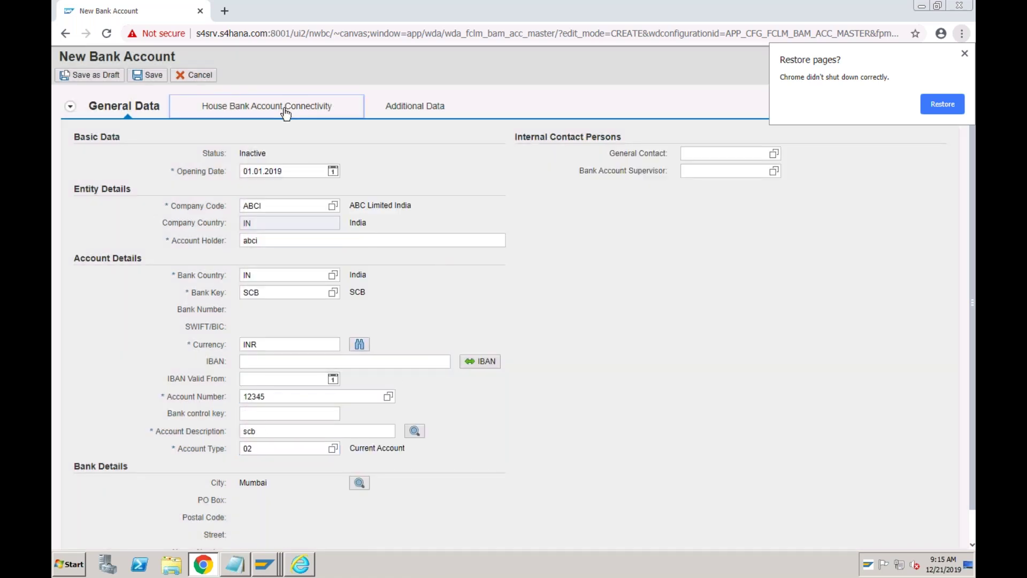
- Add house bank account SCB with G/L account 2020 to bank account 12345 and save it
left_click(86, 128)
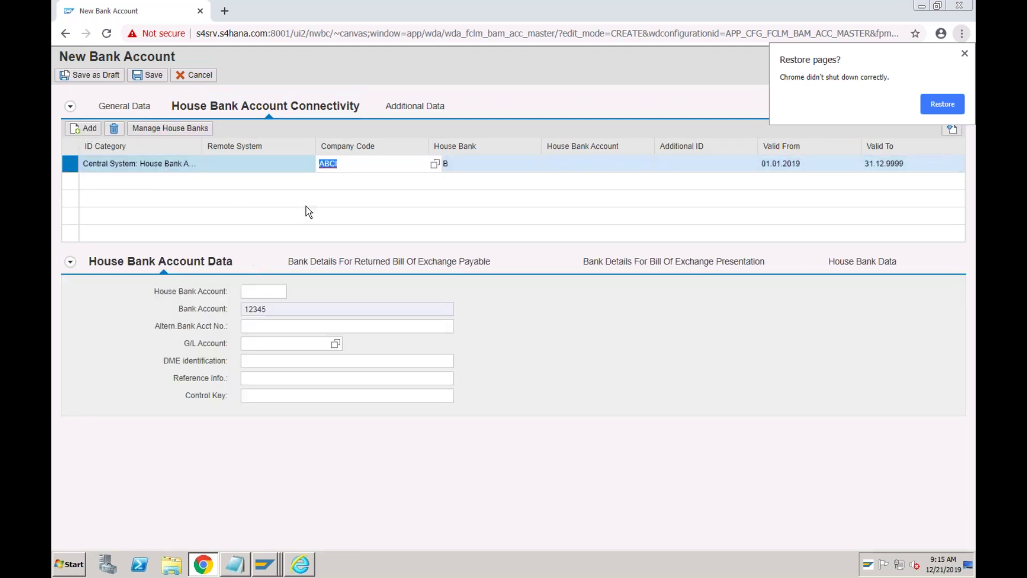
left_click(262, 291)
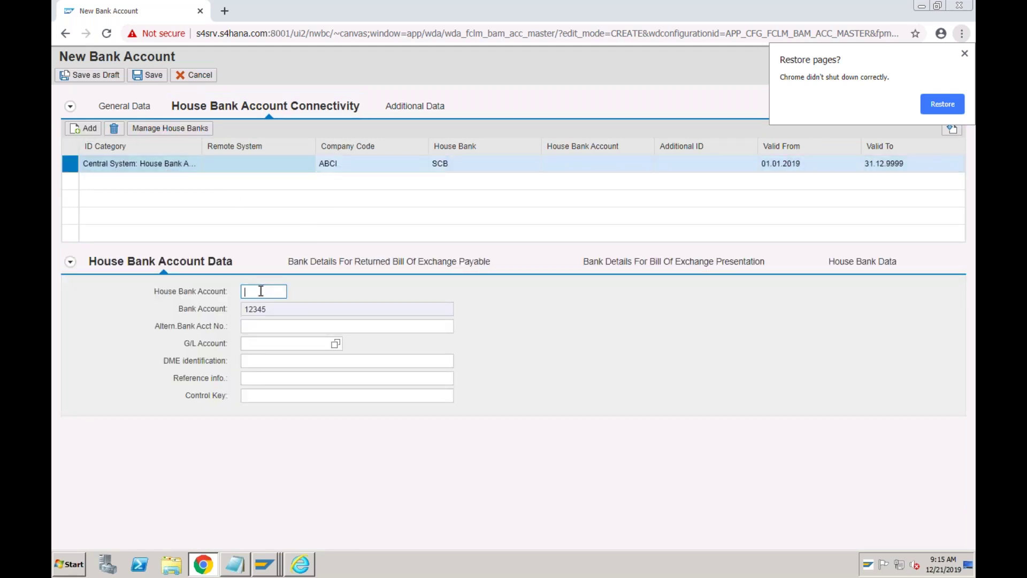
type("scb")
left_click(260, 343)
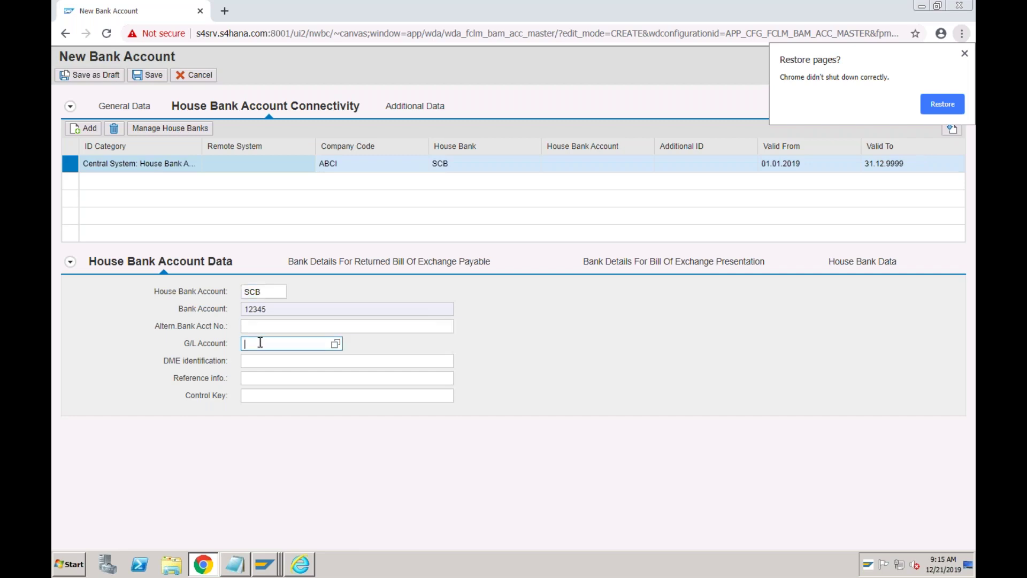
type("2020")
left_click(155, 79)
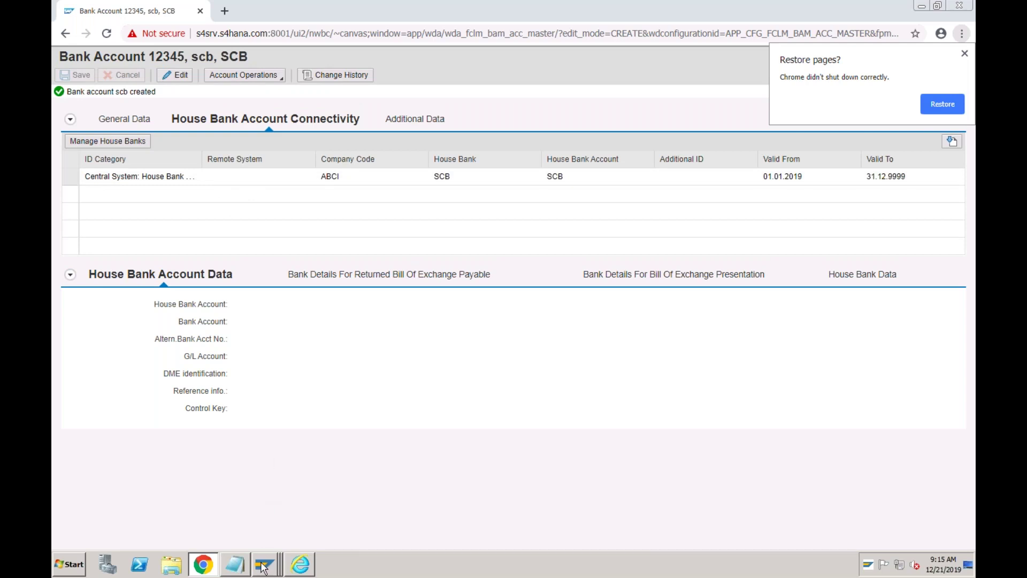
mouse_move(264, 564)
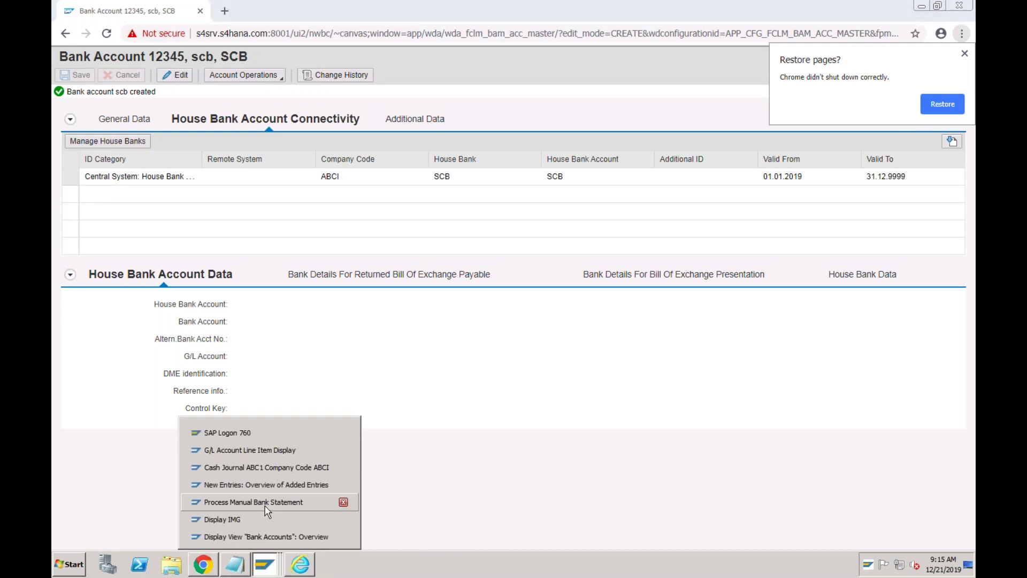
- Enter bank key SCB, bank account 12345 and currency INR in the manual bank statement header
left_click(265, 504)
left_click(258, 130)
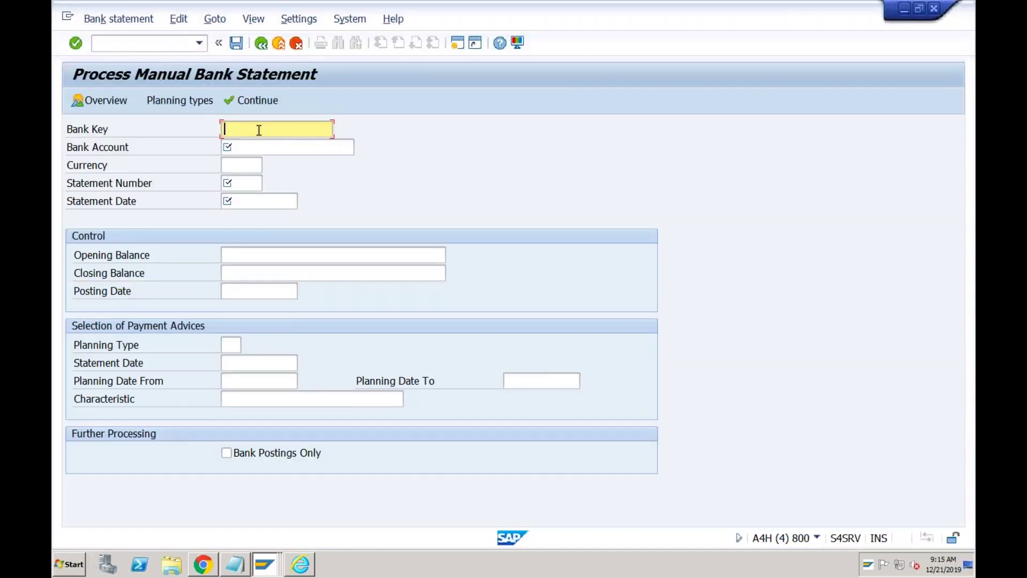
type("SCB")
left_click(241, 148)
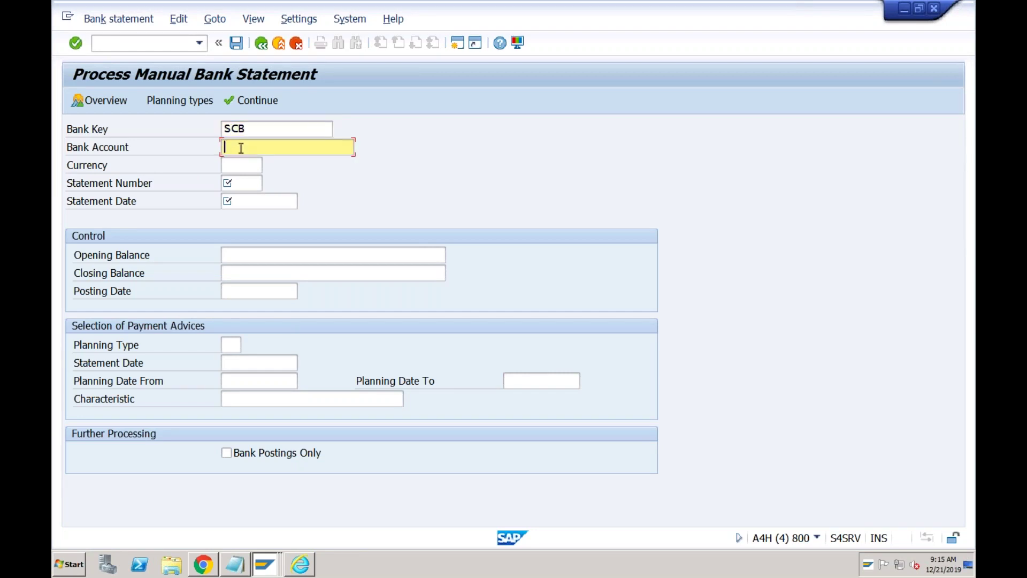
type("12345")
left_click(237, 164)
type("INR")
- Set statement number 1, statement date 21122019 and opening balance 0
key("Tab")
type("1")
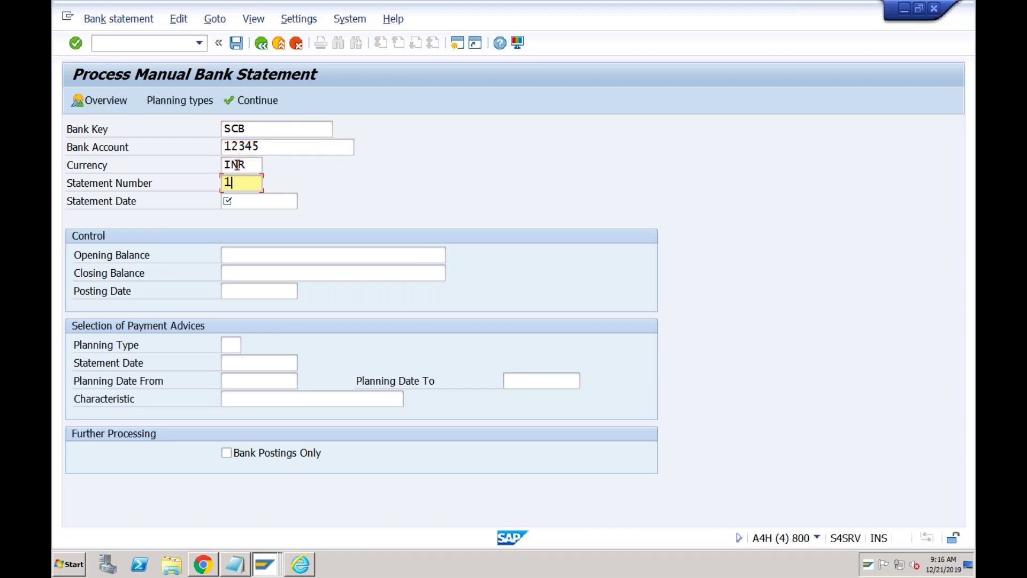
key("Tab")
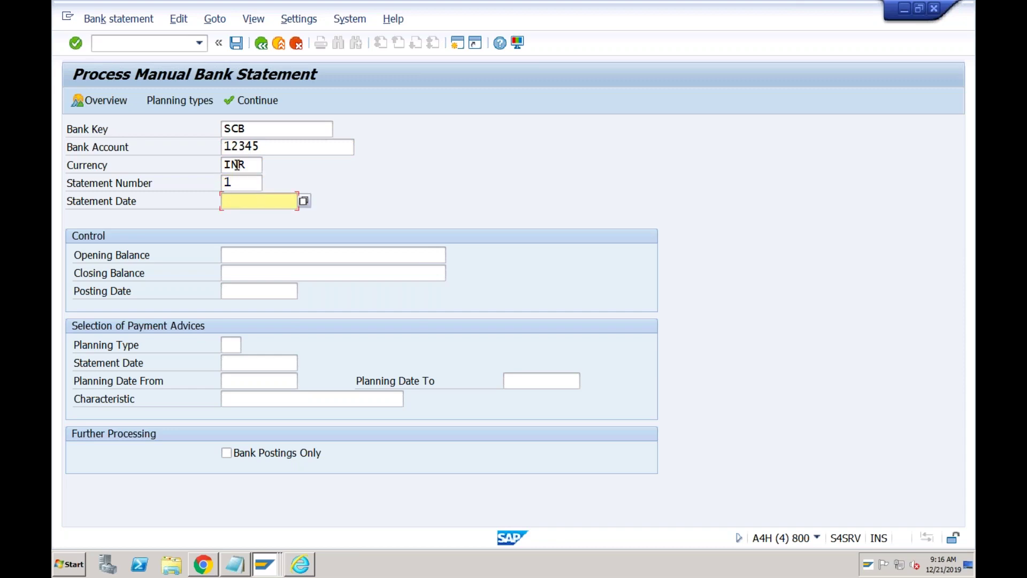
type("21122019")
left_click(278, 255)
type("0")
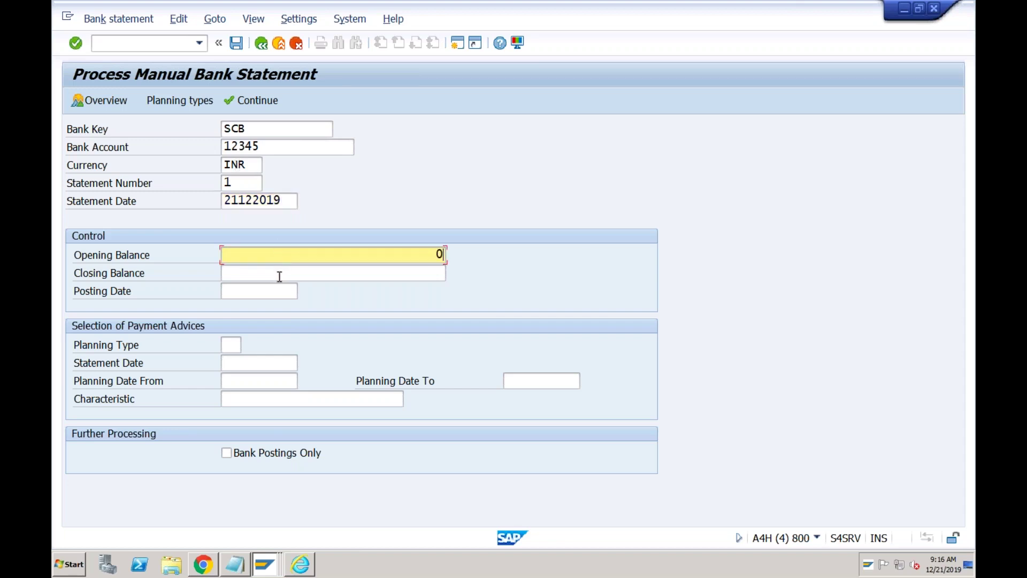
left_click(279, 276)
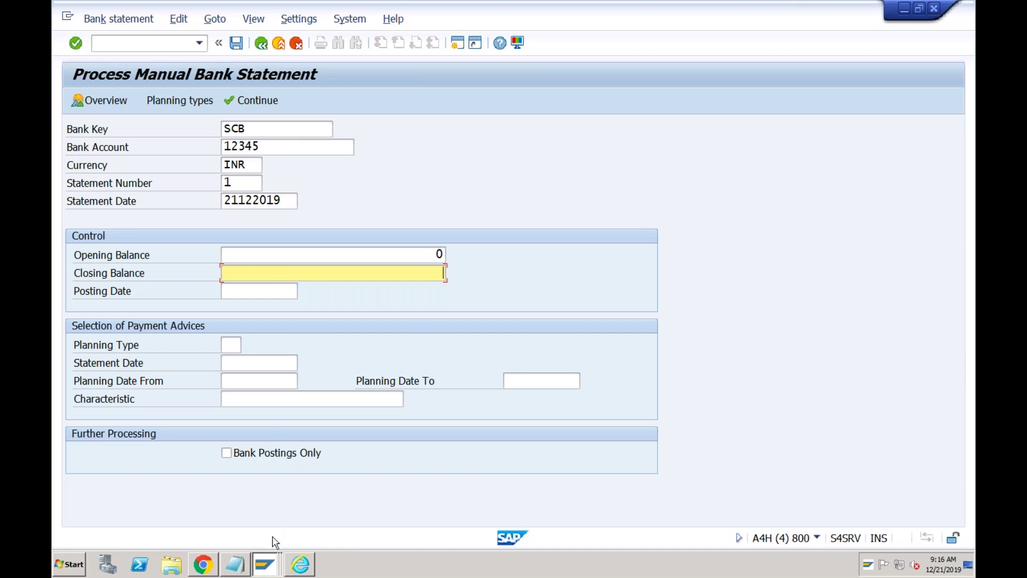
left_click(266, 566)
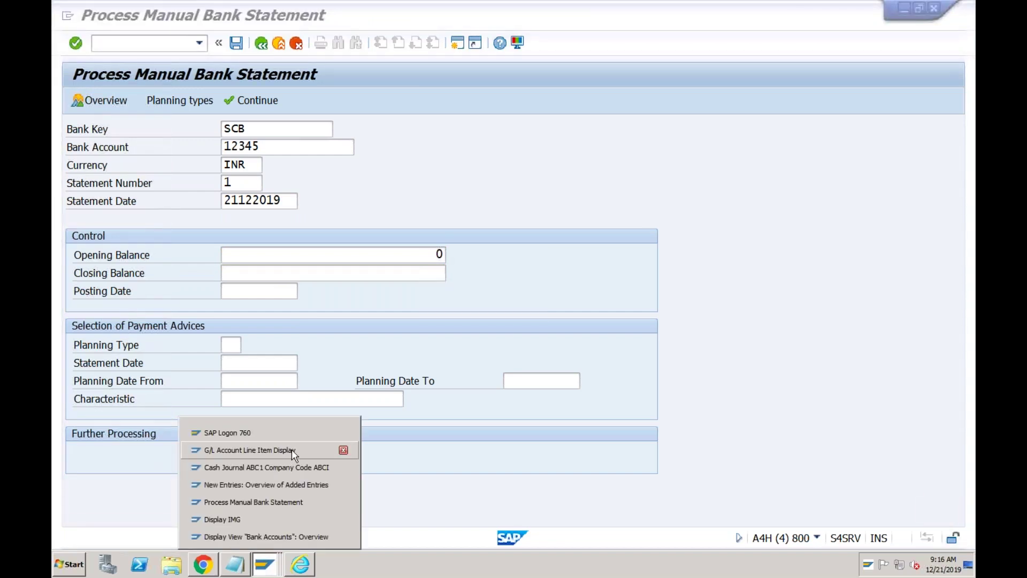
- Check the G/L line items for accounts 2021 and 2022, netting 5,000,000 INR, then return to the bank statement
left_click(292, 454)
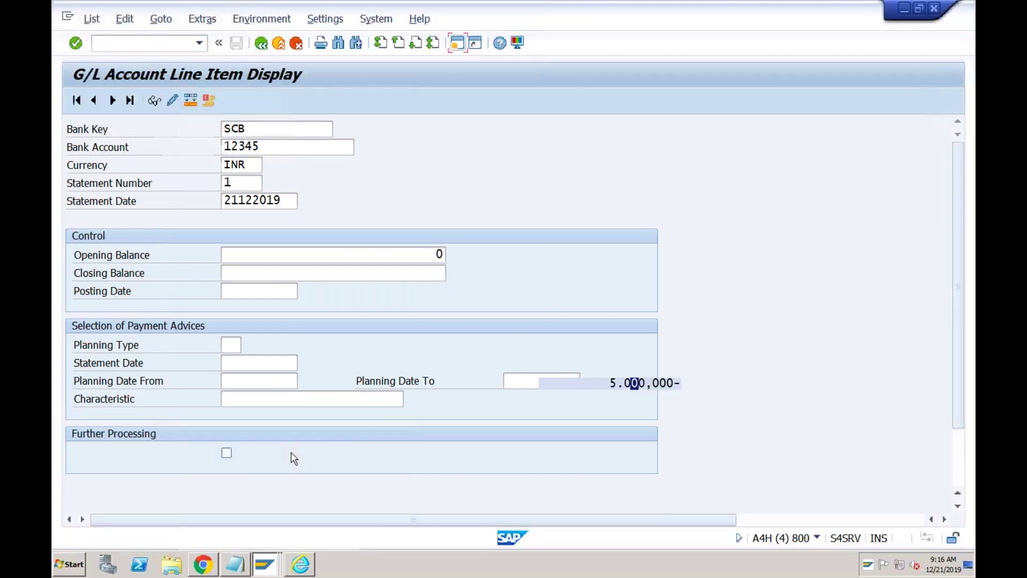
left_click(635, 216)
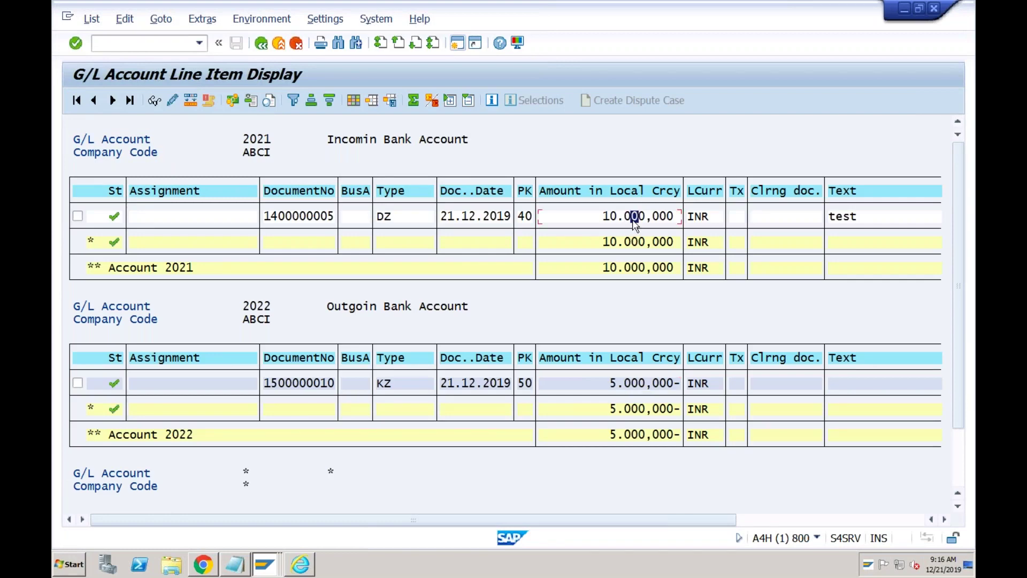
left_click(956, 439)
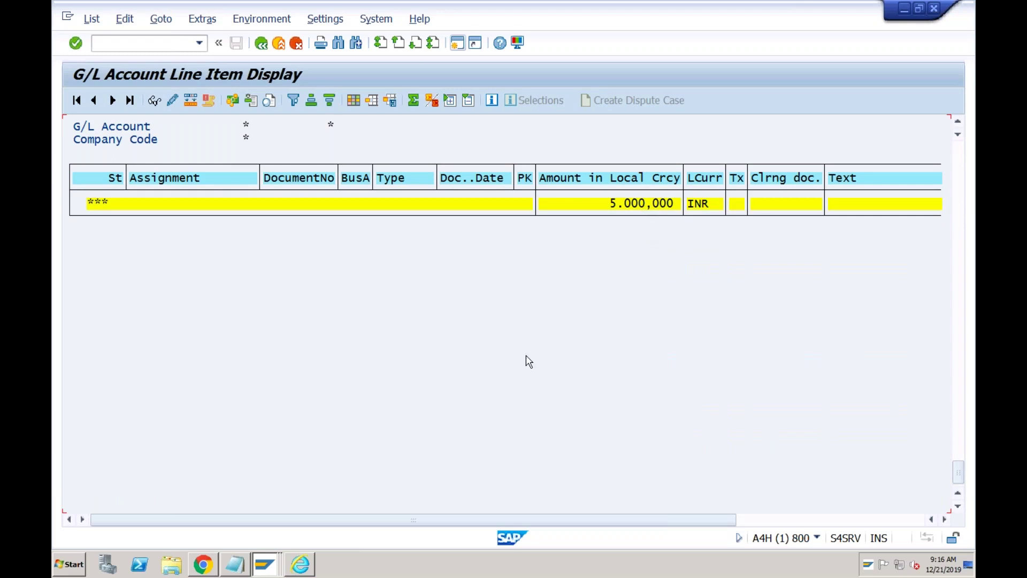
left_click(264, 564)
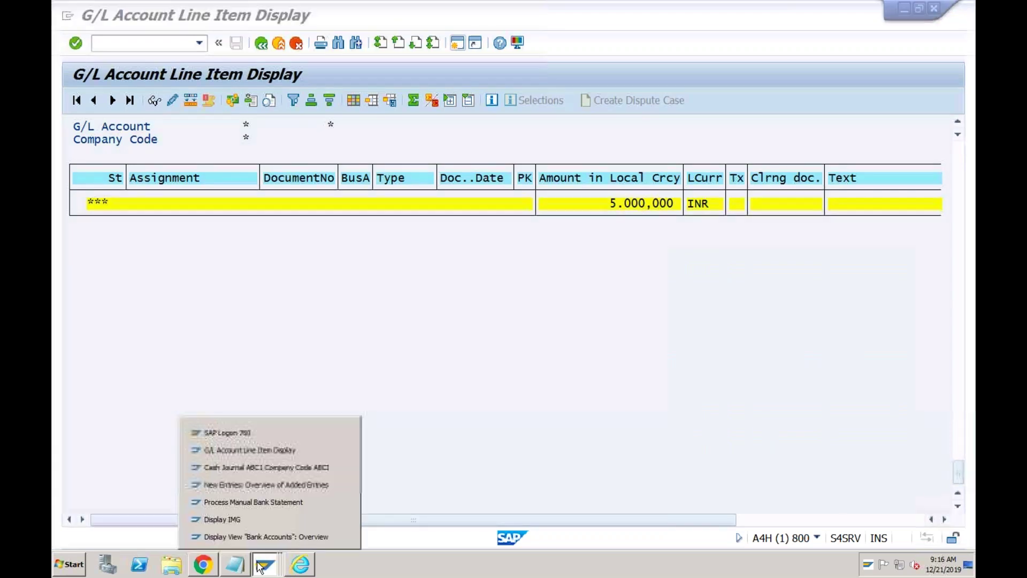
left_click(273, 502)
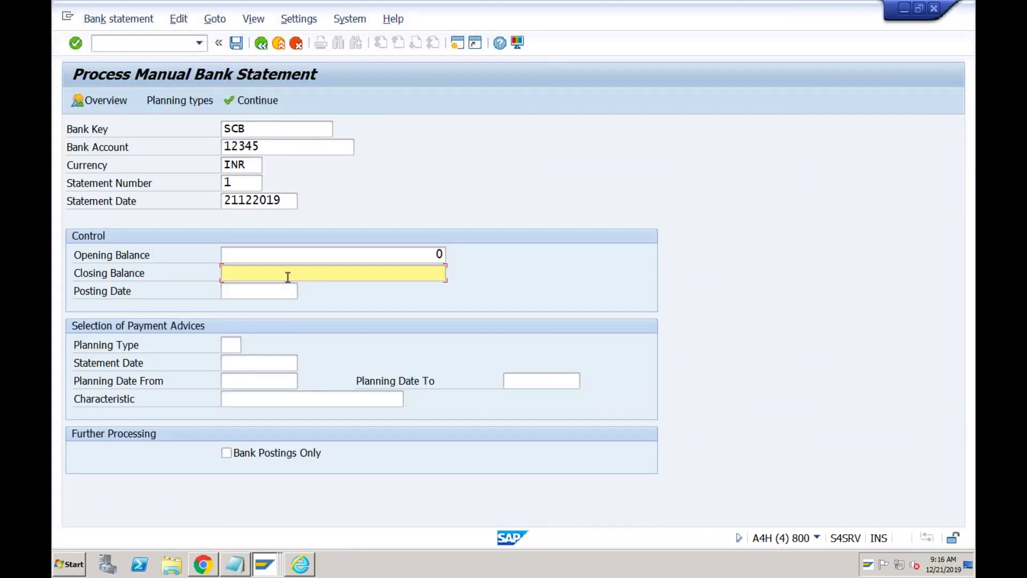
- Enter closing balance 5000 and posting date 21122019, then review existing statements for the sbi account
type("5000")
left_click(262, 294)
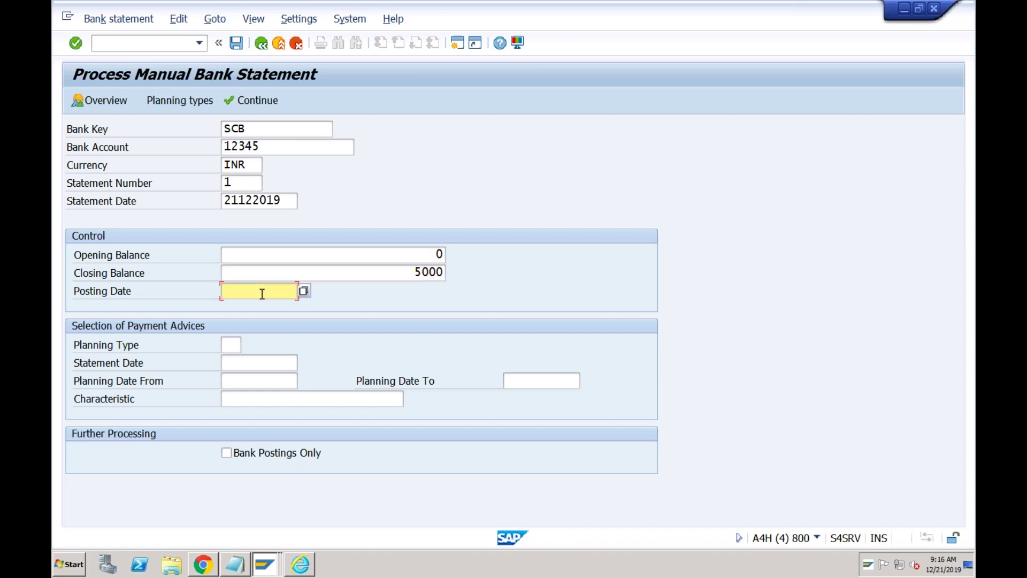
type("21122019")
left_click(101, 100)
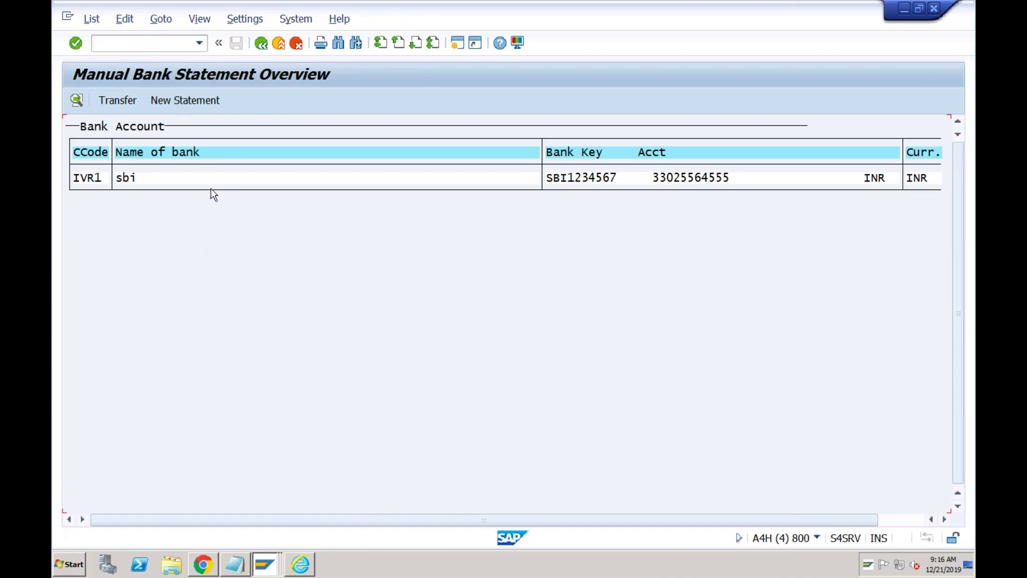
double_click(190, 180)
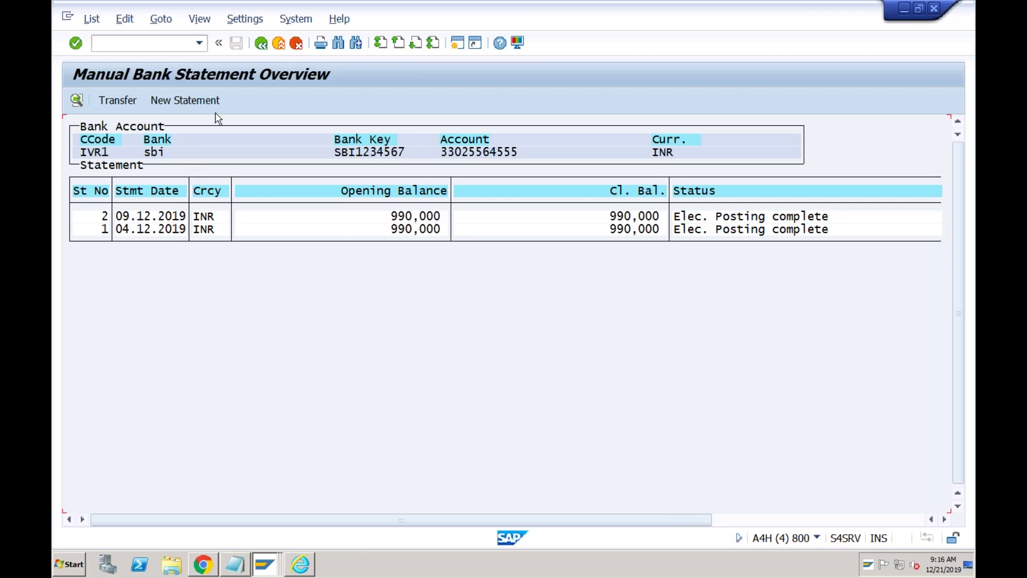
left_click(261, 43)
left_click(261, 43)
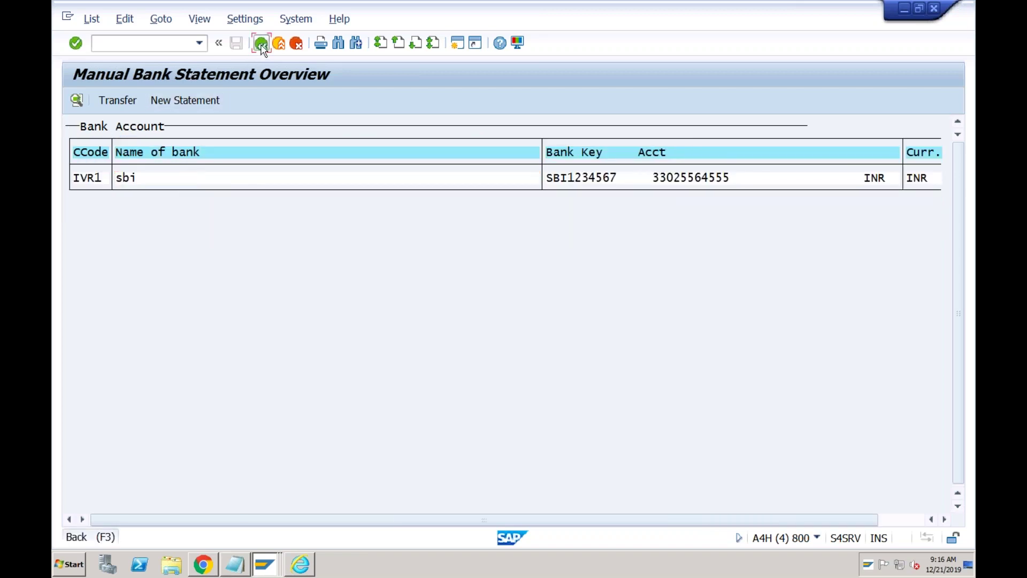
- Re-enter bank account 12345 and pick statement number 1 from the input history
left_click(240, 148)
type("12345")
key("Tab")
key("Tab")
key("space")
key("Down")
key("Return")
key("Tab")
key("space")
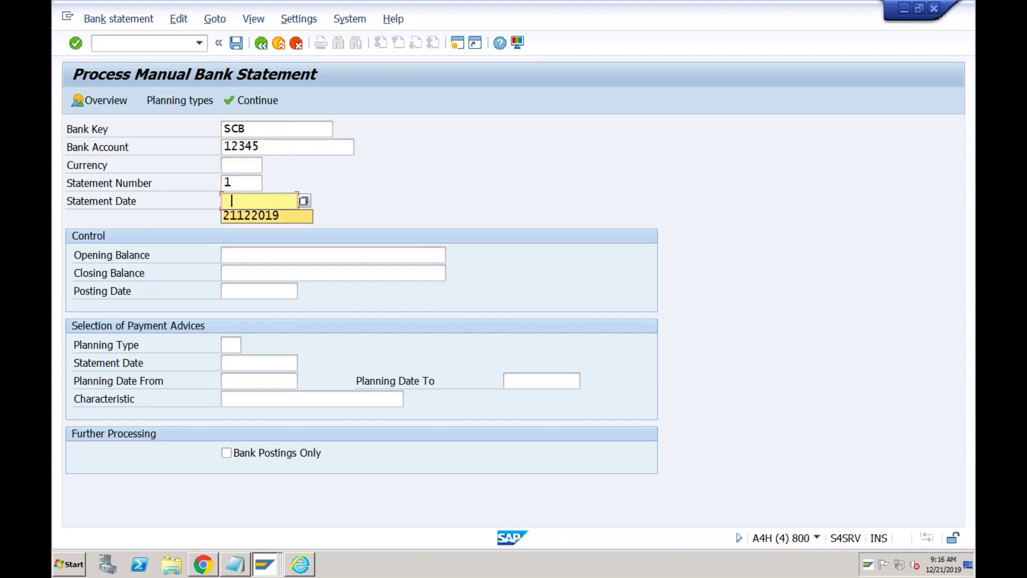
- Use statement date 21122019, opening balance 0 and closing balance 5000 from the input history
key("Down")
key("Return")
left_click(309, 256)
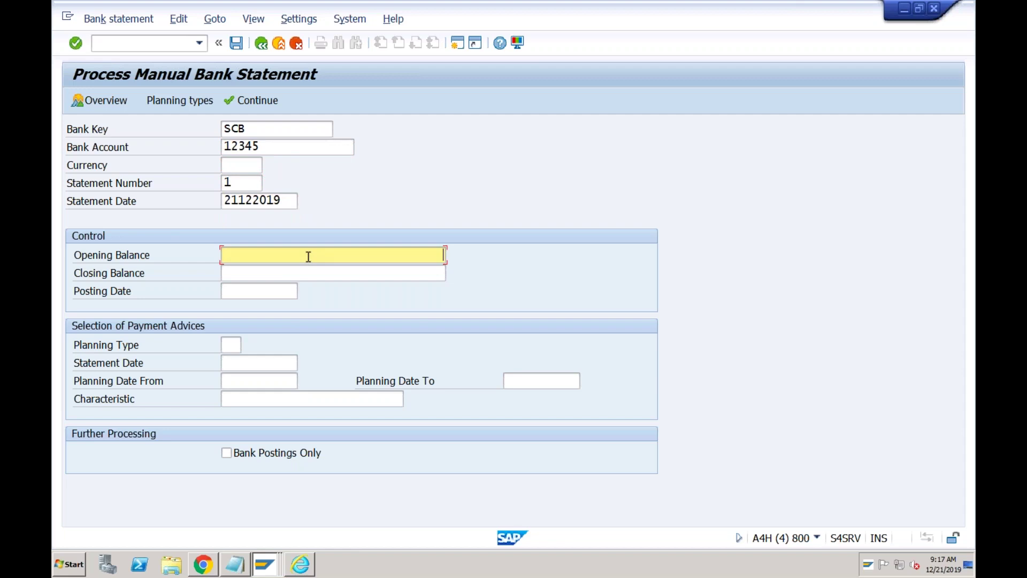
type("0")
key("Tab")
key("space")
key("Down")
key("Return")
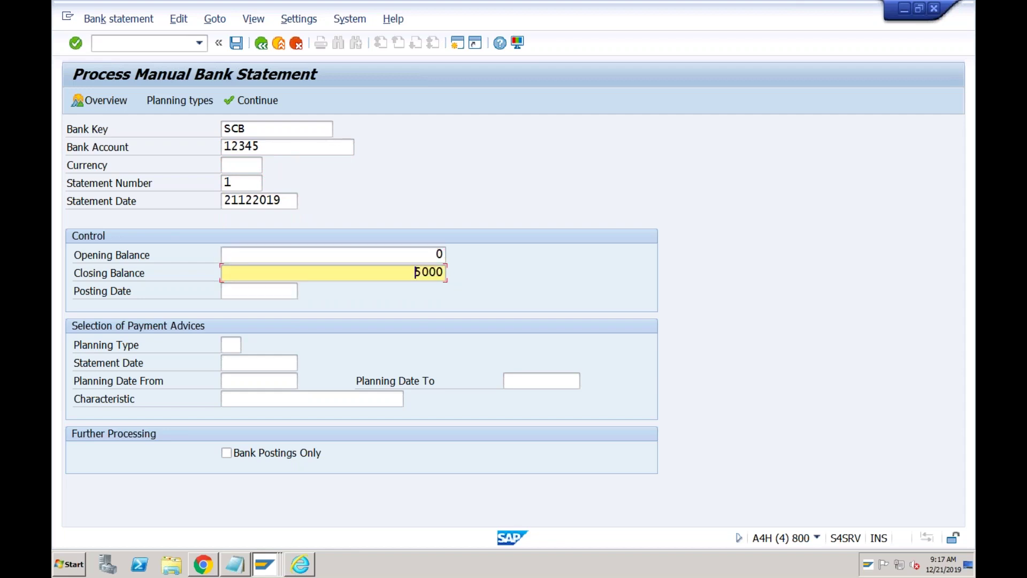
- Pick posting date 21122019 from history and validate the header past the first-statement warning
left_click(275, 291)
key("space")
key("Down")
key("Return")
left_click(268, 101)
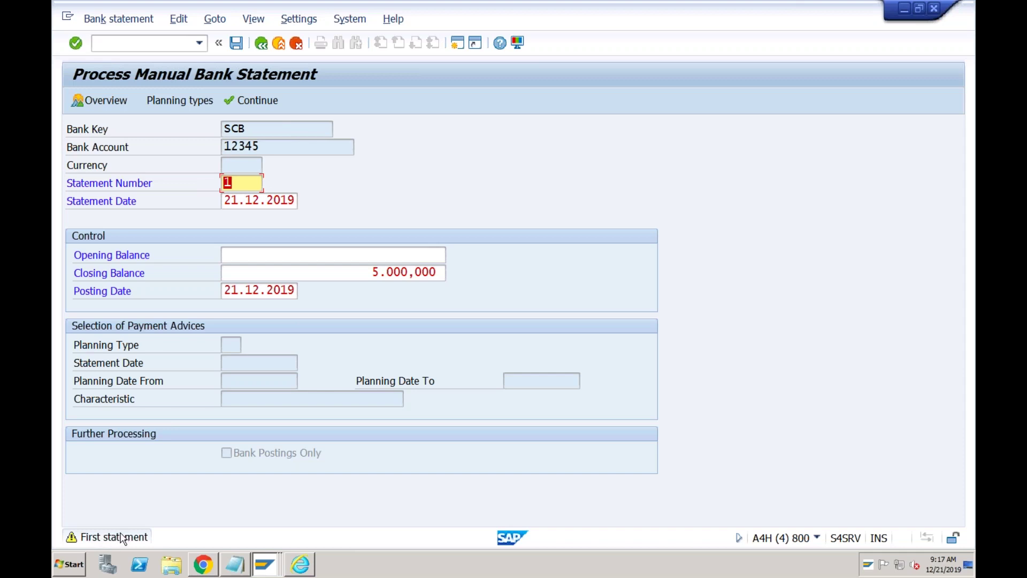
key("Return")
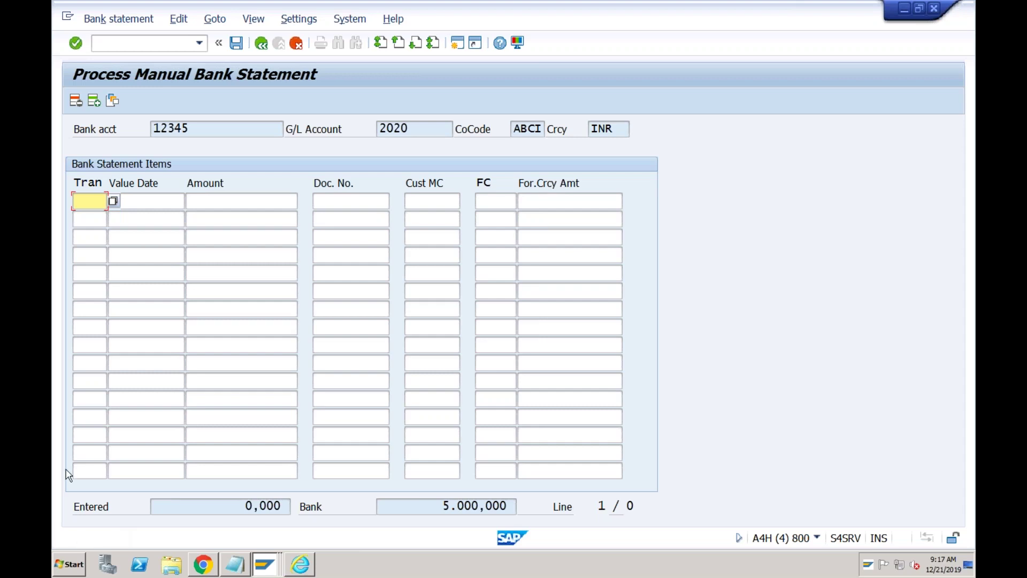
- Add the first item: transaction ABC1, value date 21122019, amount 10000
left_click(113, 201)
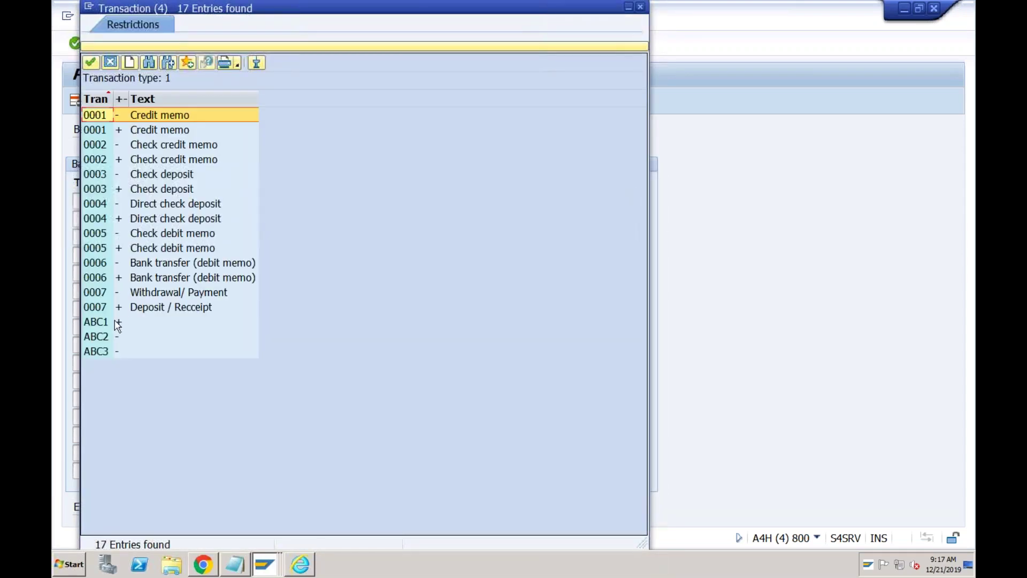
left_click(103, 322)
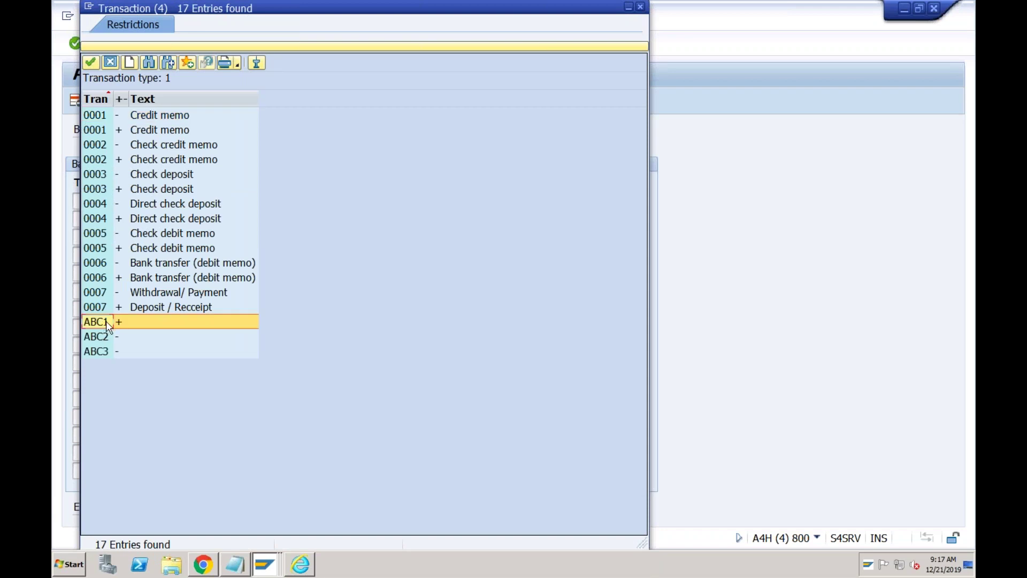
double_click(102, 322)
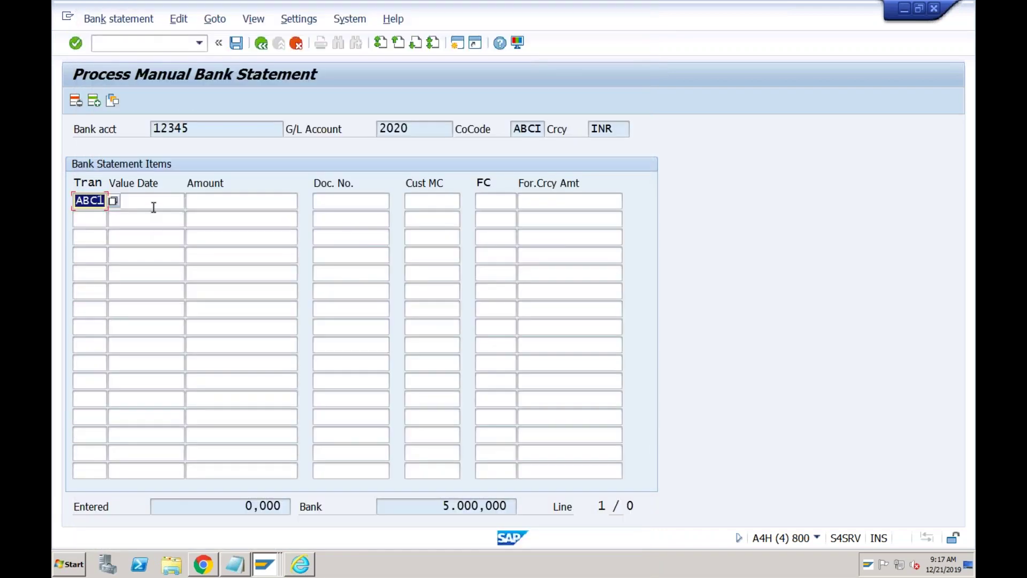
left_click(152, 205)
type("21122019")
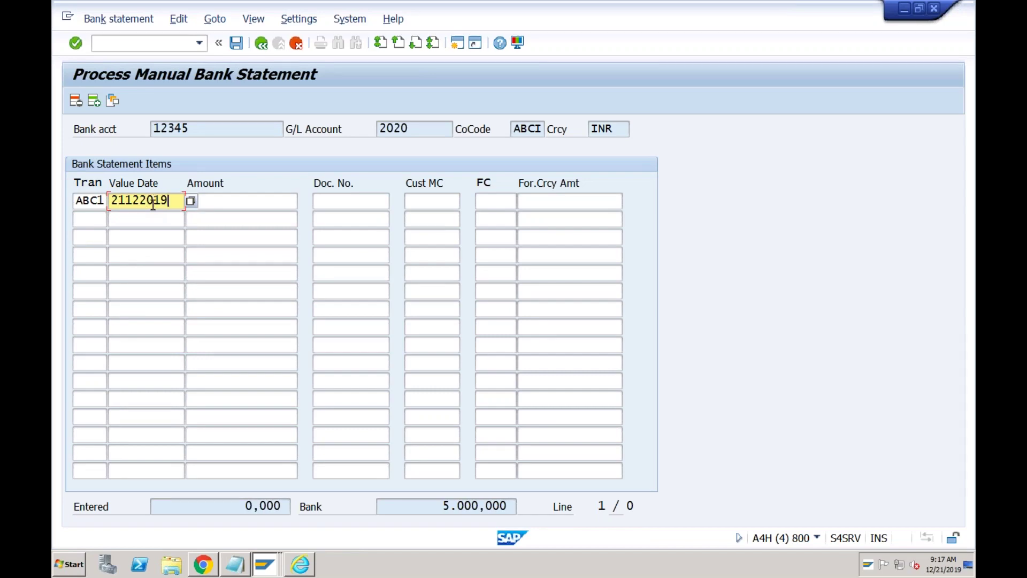
key("Tab")
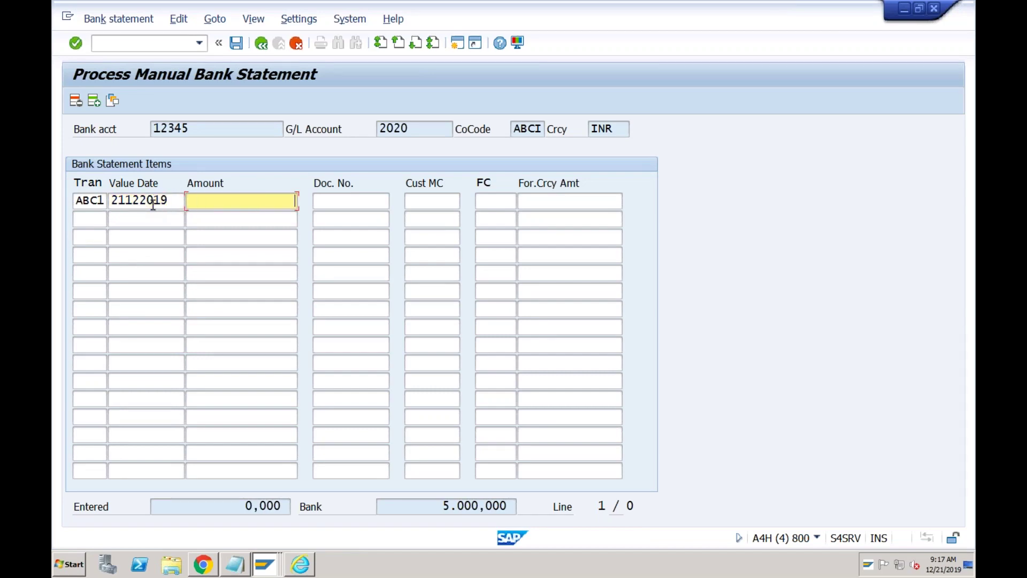
type("10000")
- Add the second item ABC2 dated 21122019 for 5000- and validate the entries
left_click(88, 222)
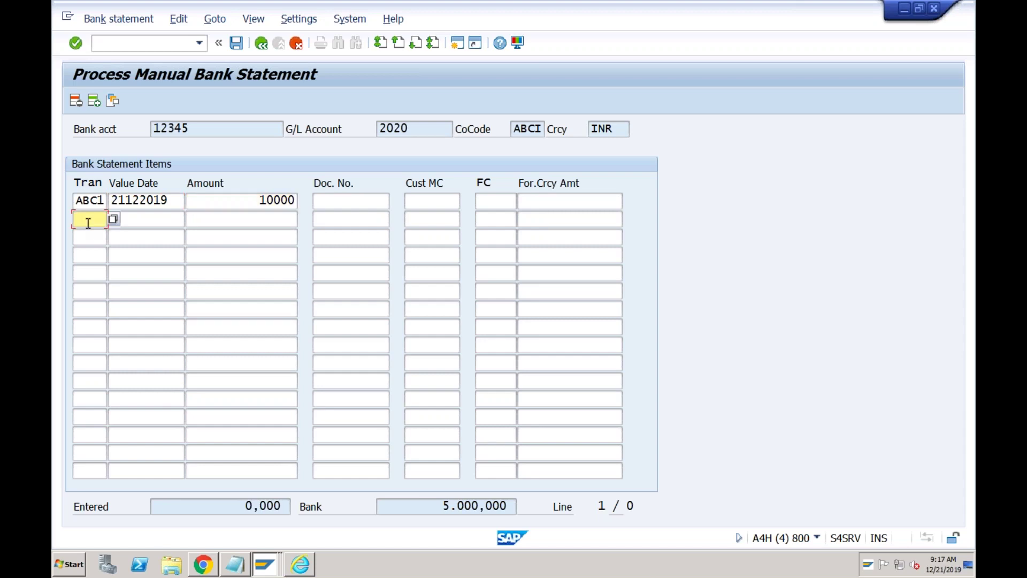
type("ABC1")
key("Tab")
type("211")
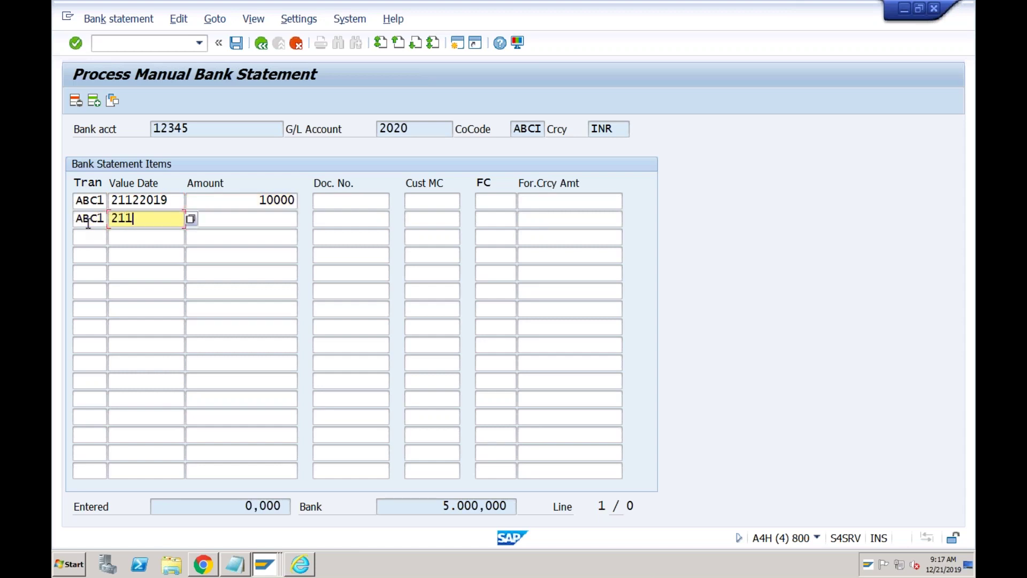
left_click(97, 224)
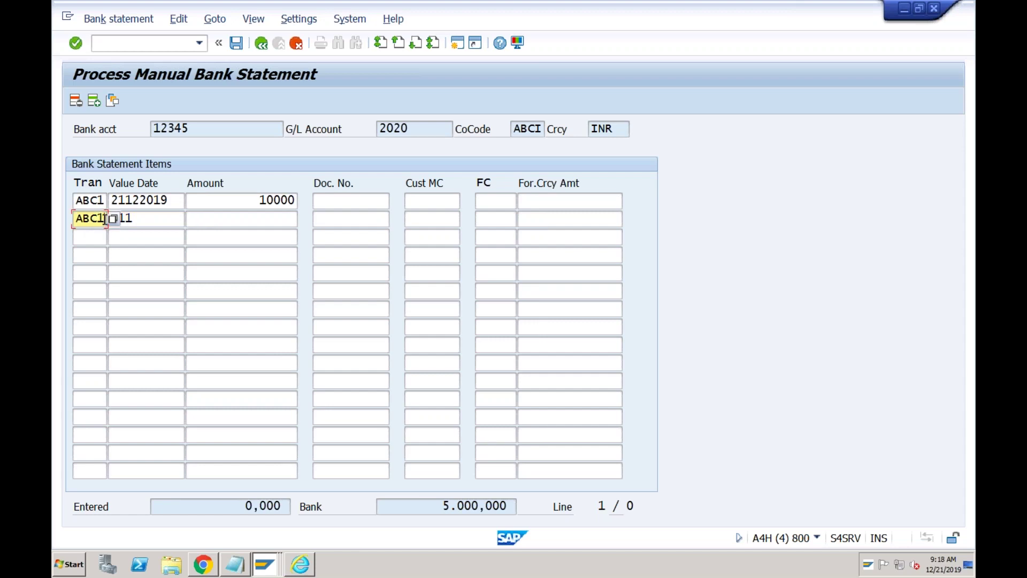
key("BackSpace")
type("2")
key("Tab")
type("21122019")
key("Tab")
type("5")
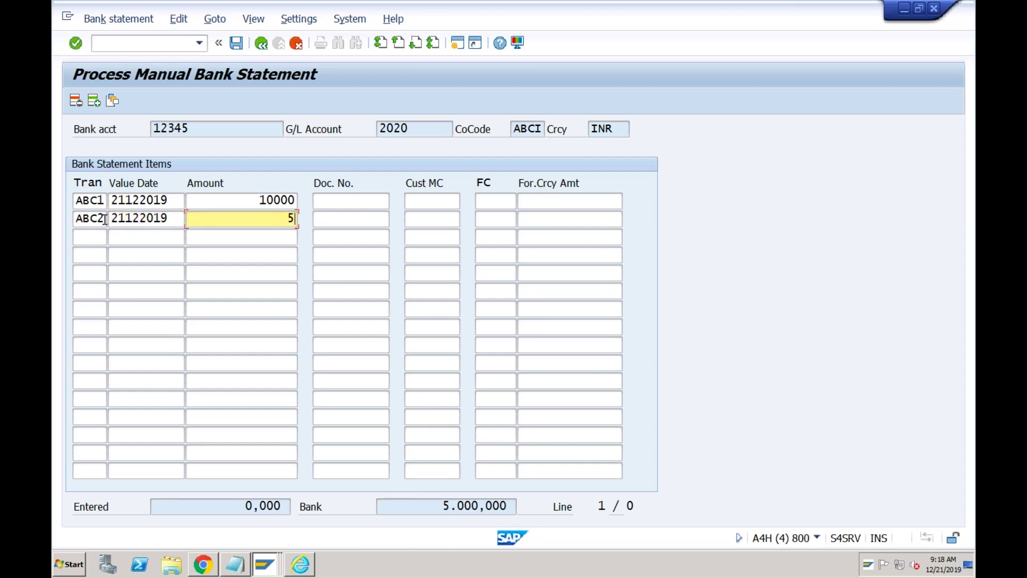
type("000")
left_click(236, 220)
key("Return")
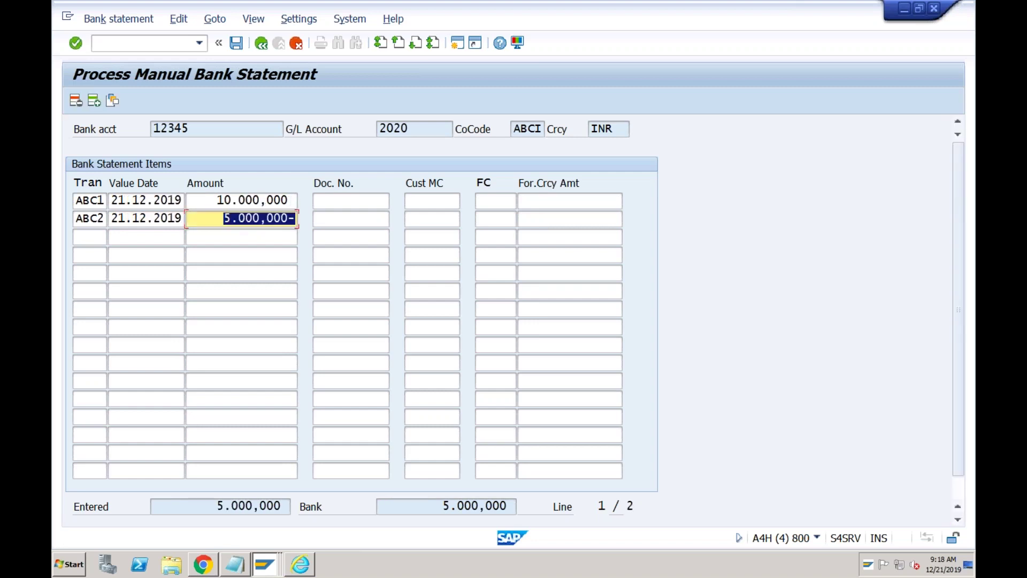
- Save and post the bank statement, giving 10.000,000 debit and 5.000,000 credit postings
left_click(237, 43)
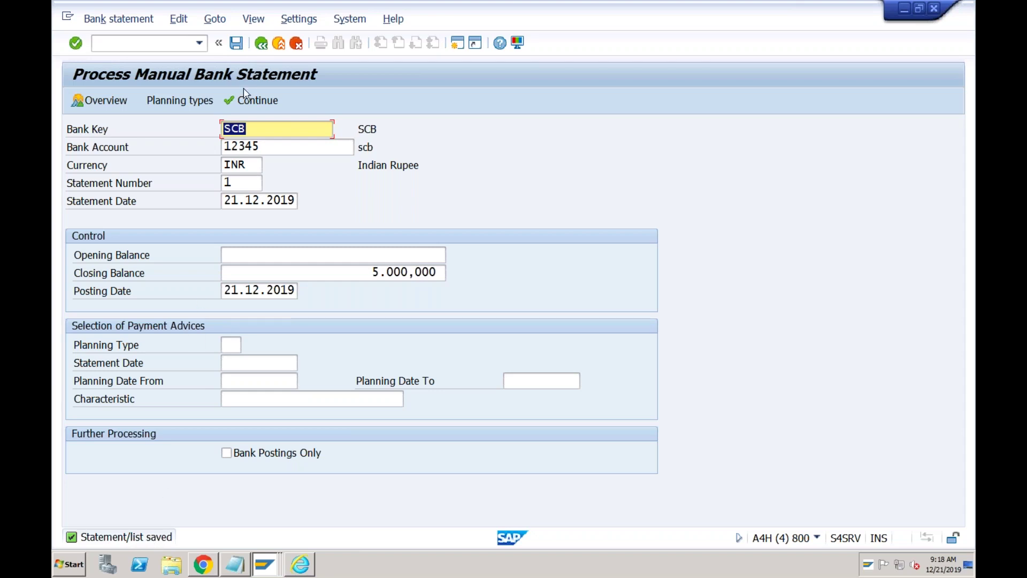
left_click(236, 45)
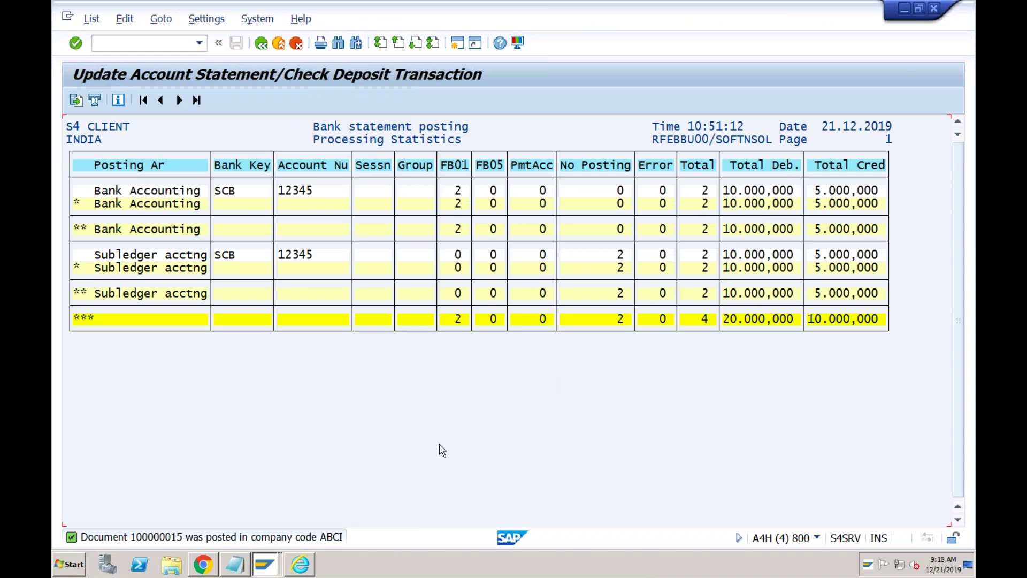
left_click(273, 566)
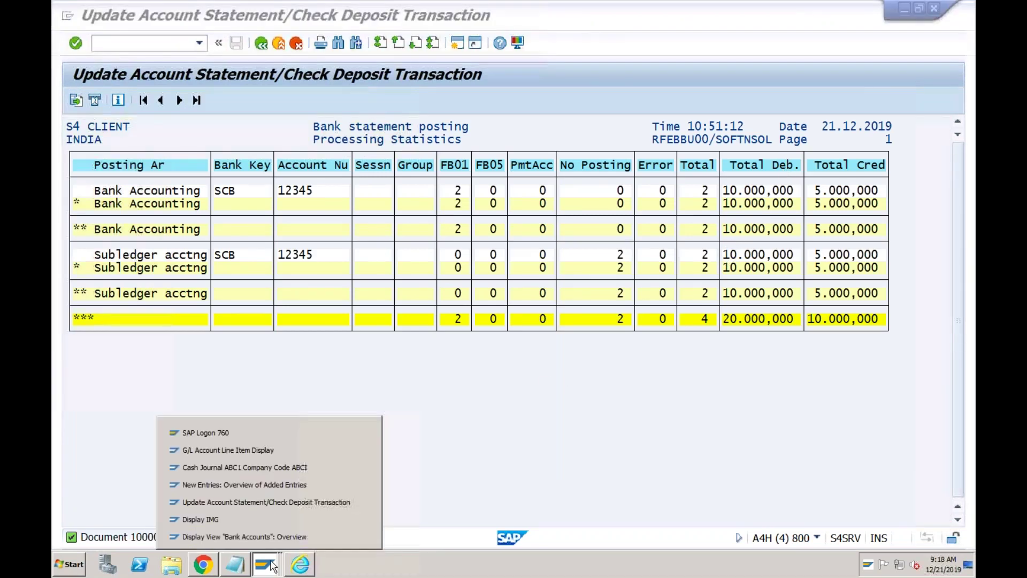
- Run the line item report for G/L accounts 2020 to 2022 in ABCI and review the 5.000,000 INR totals
left_click(282, 456)
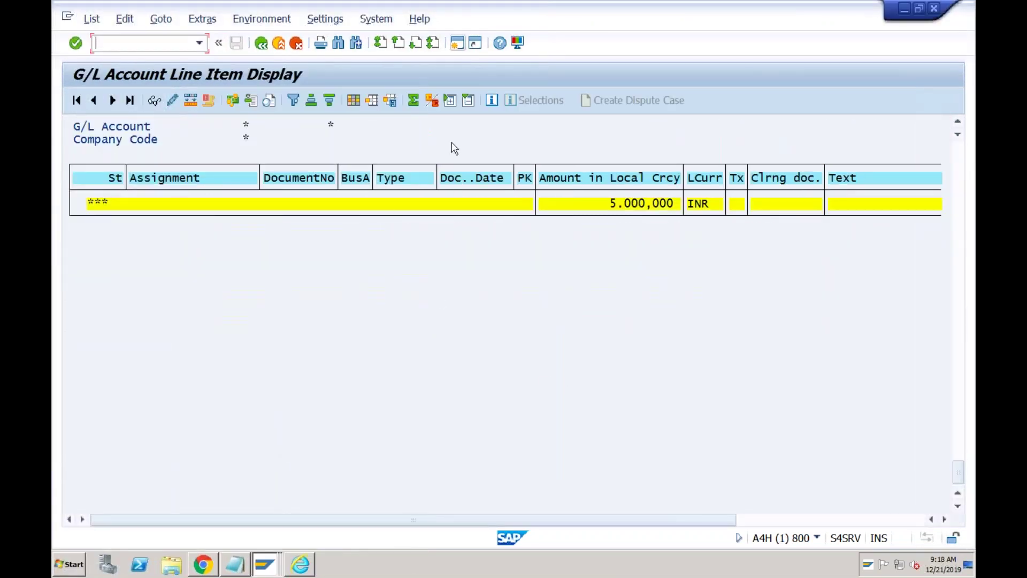
scroll(951, 173, "up", 5)
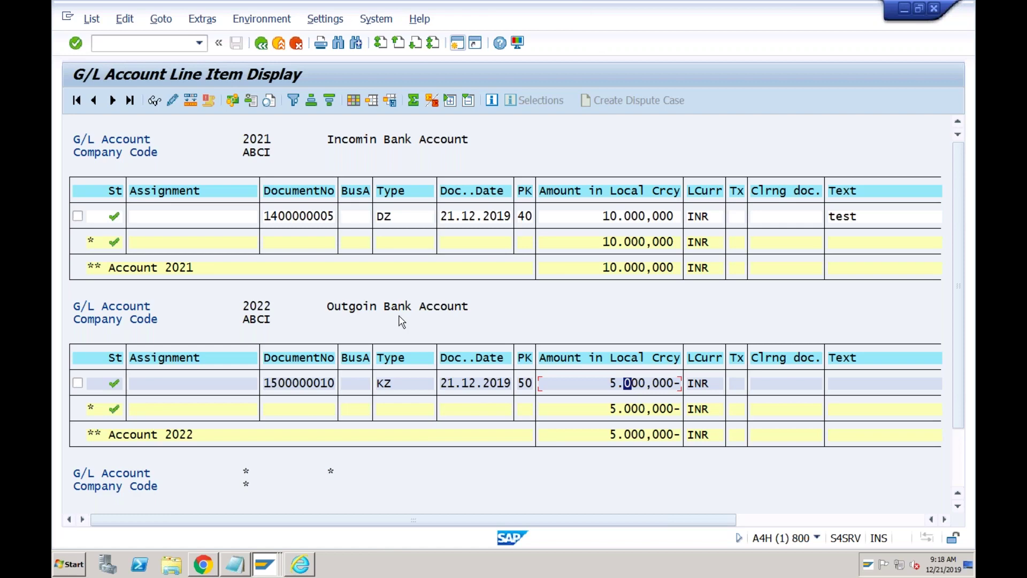
left_click(262, 45)
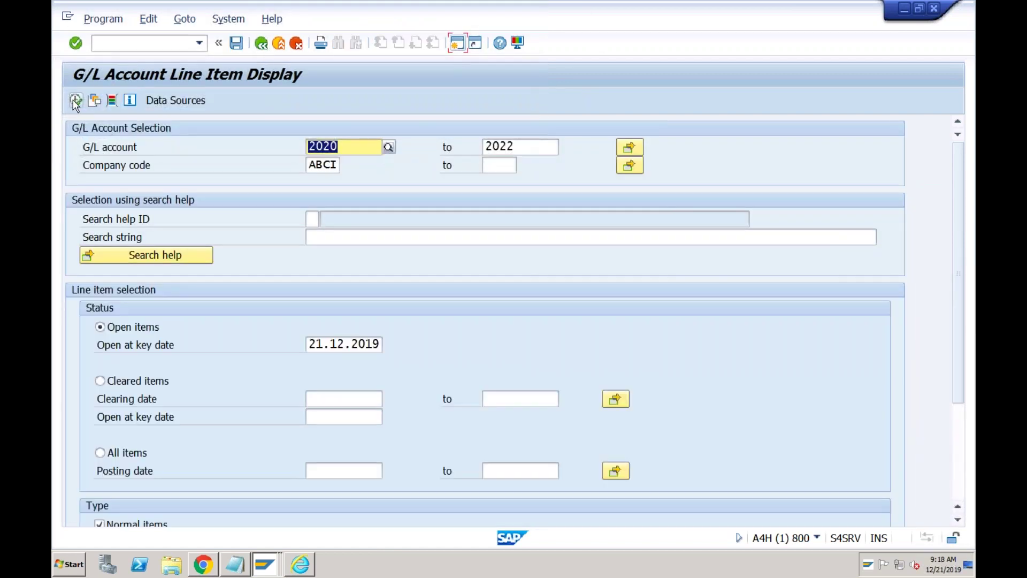
left_click(75, 100)
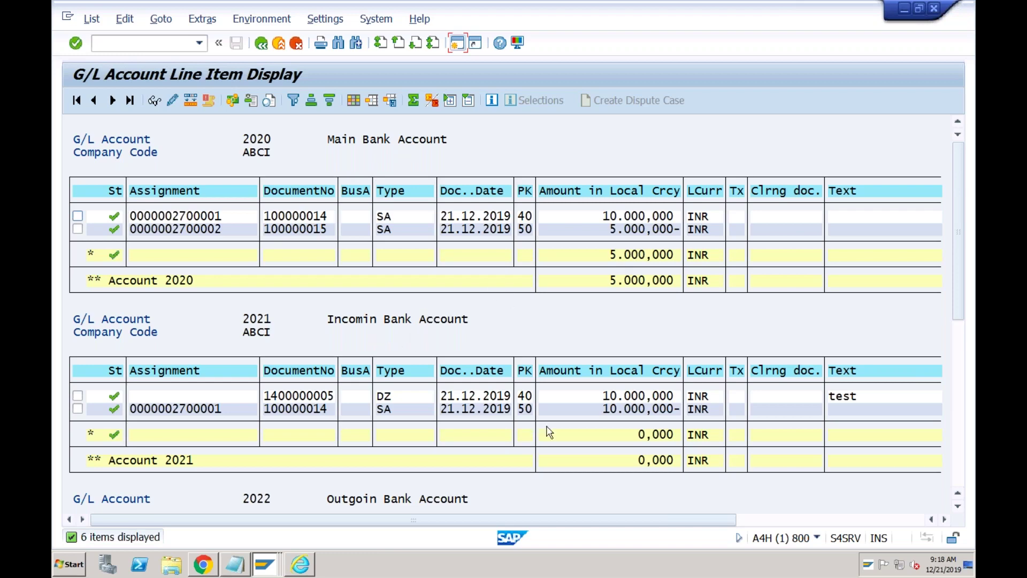
left_click(958, 363)
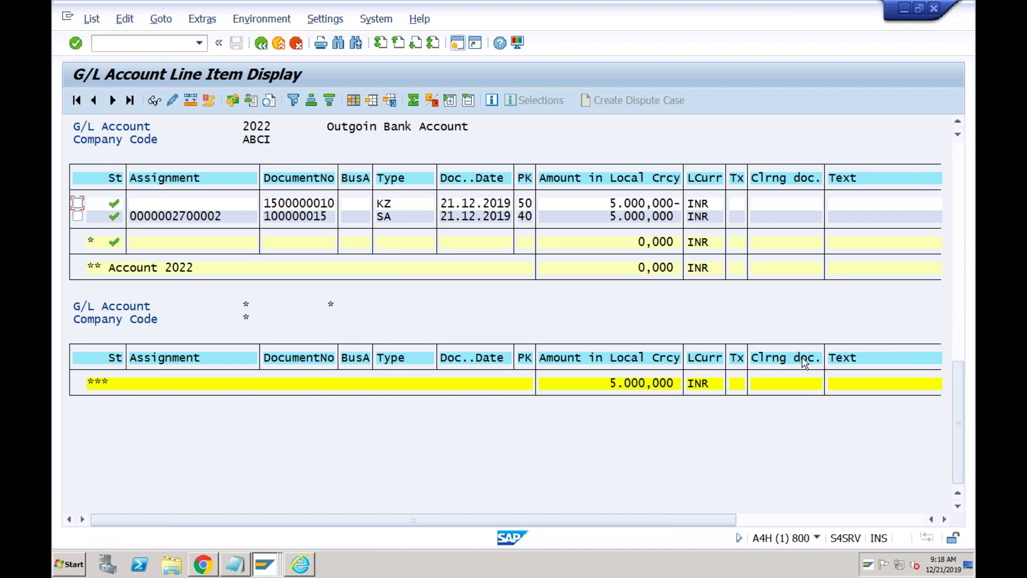
left_click(959, 295)
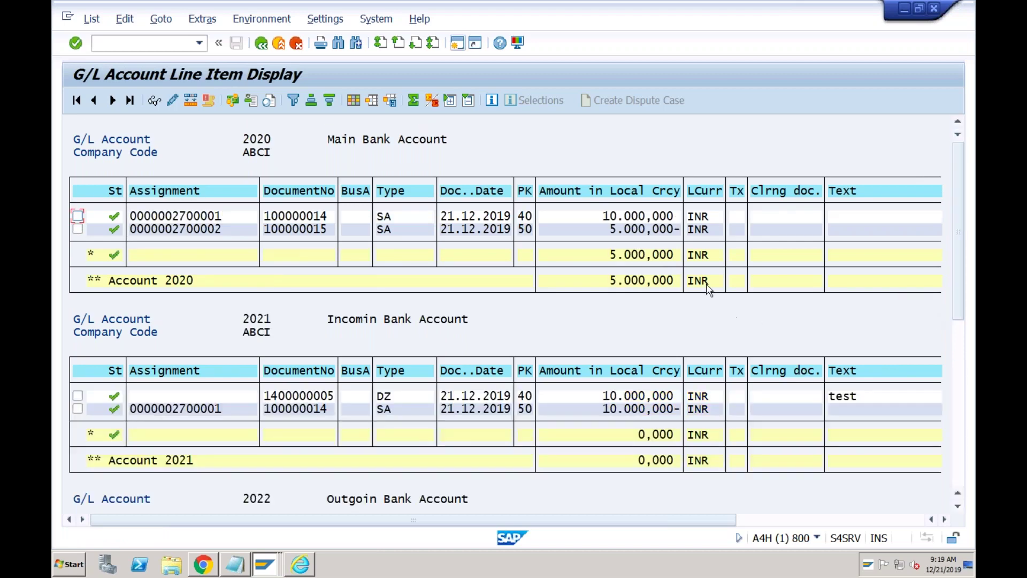
left_click(960, 418)
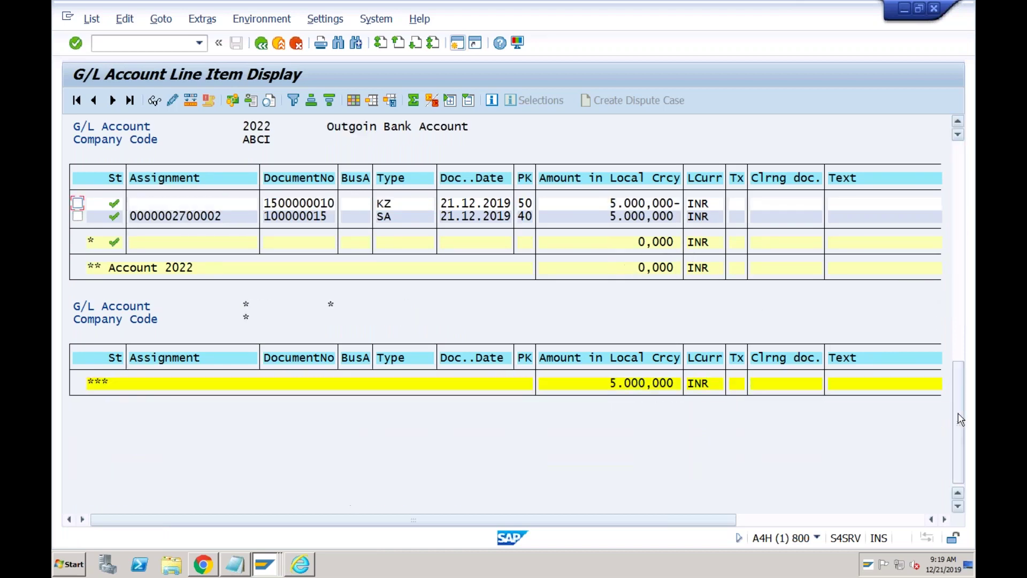
left_click(961, 276)
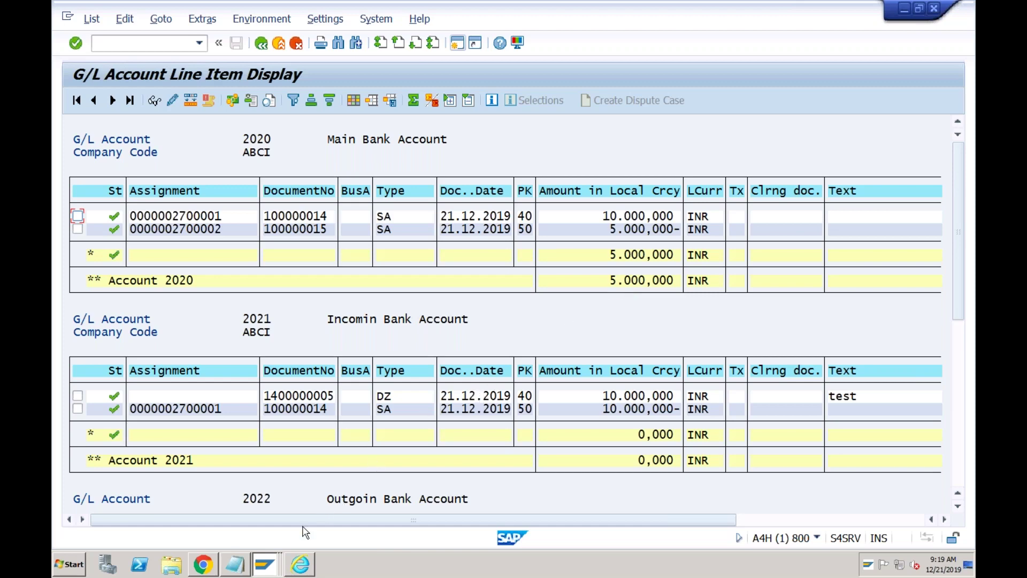
mouse_move(271, 561)
left_click(629, 282)
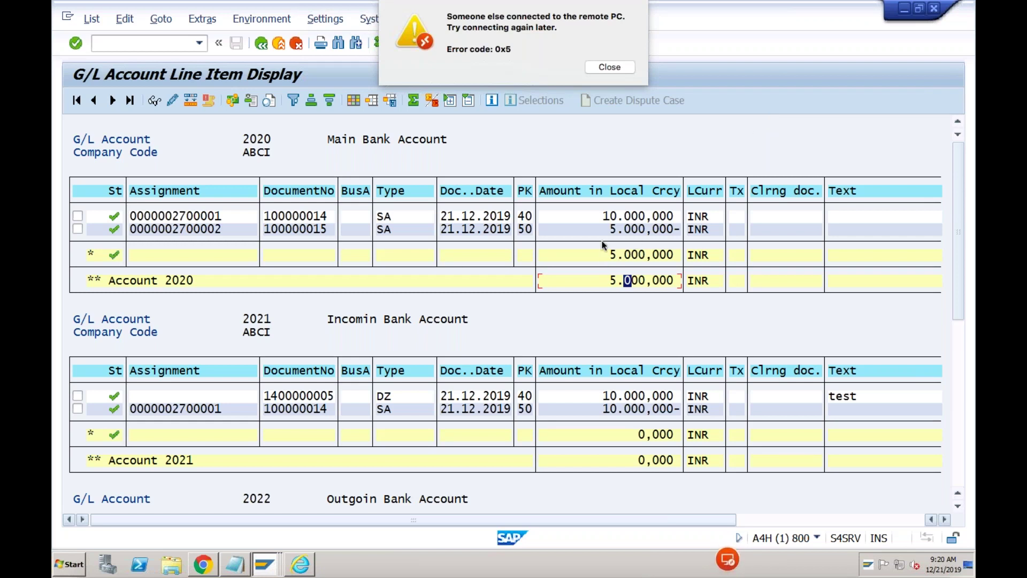
left_click(609, 68)
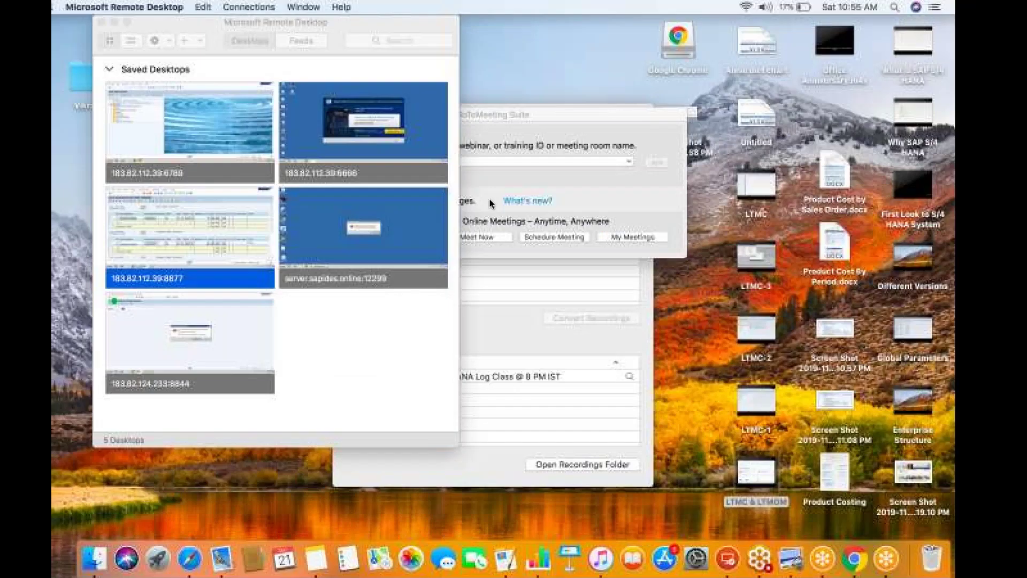
double_click(222, 240)
type("ss")
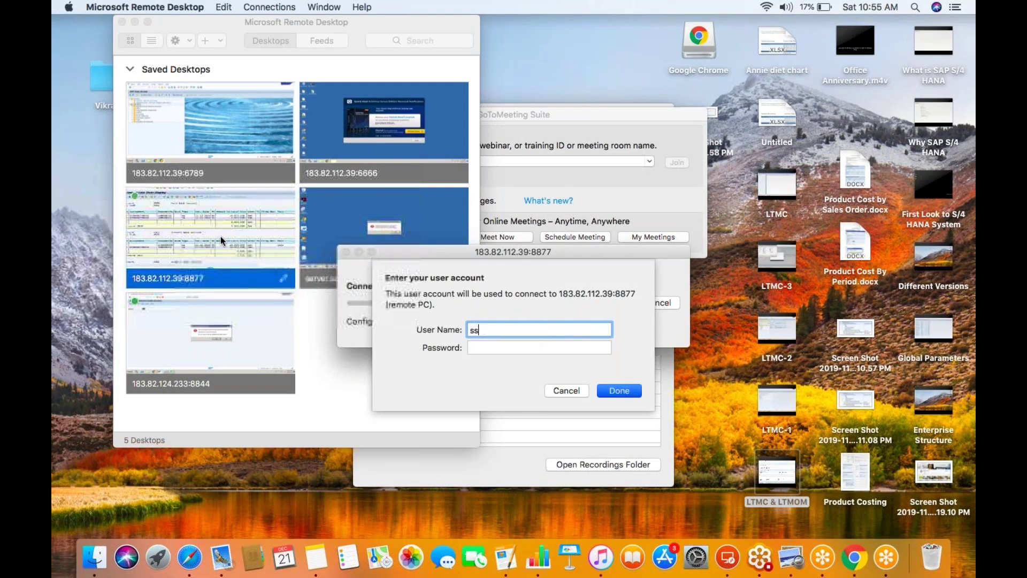
type("user1")
key("Tab")
type("********")
key("Return")
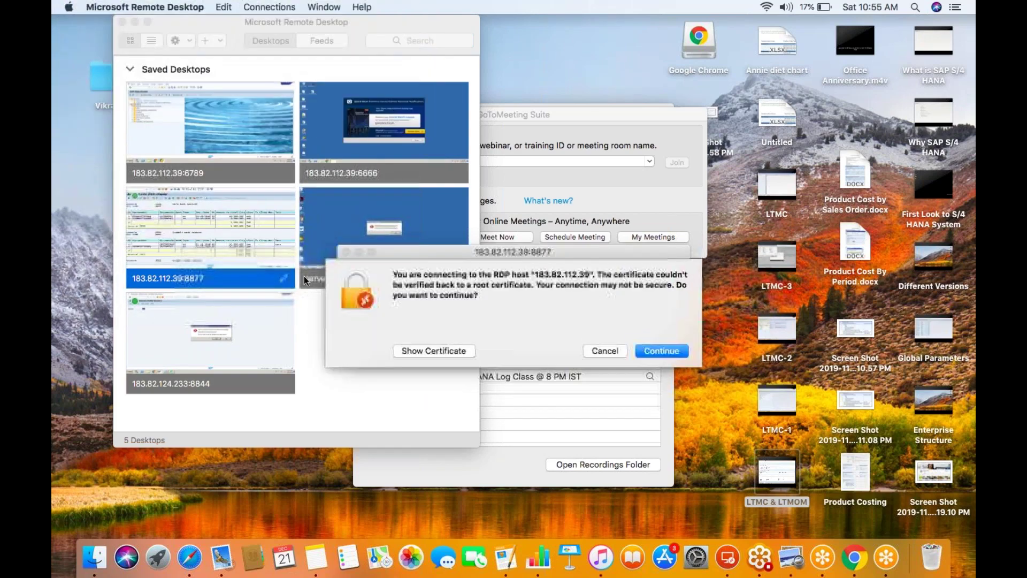
left_click_drag(604, 253, 444, 246)
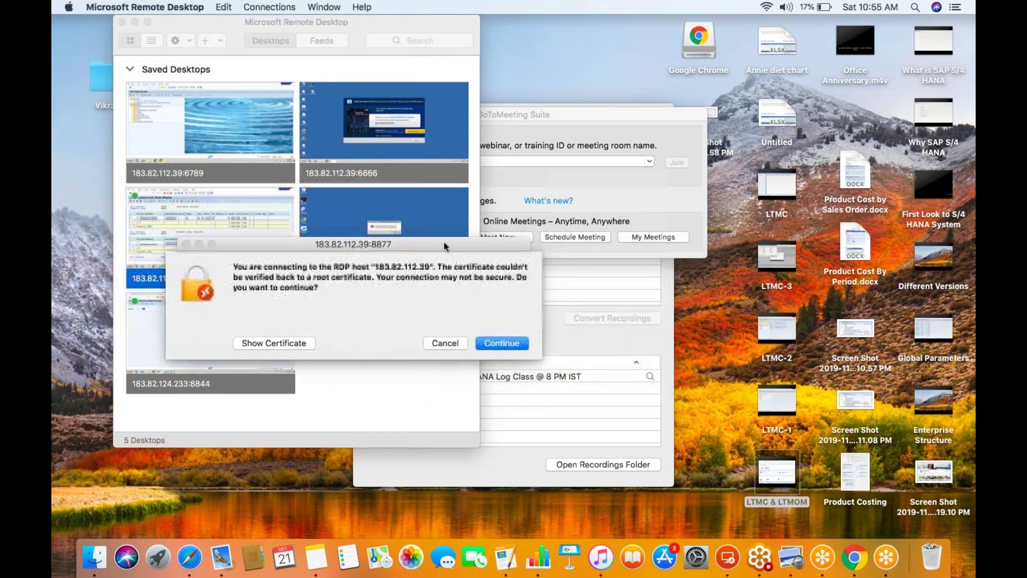
left_click(492, 344)
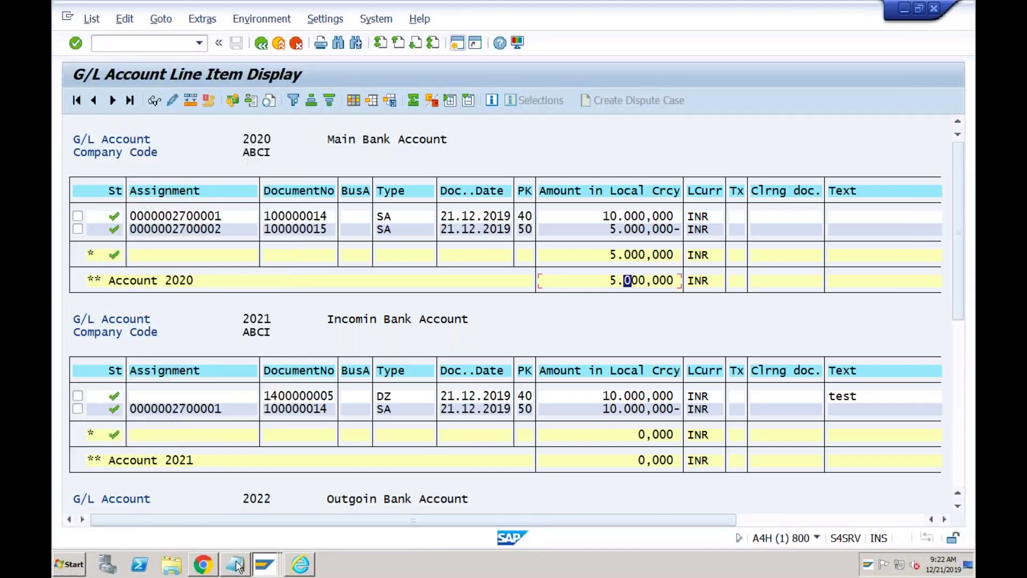
- Add the heading '500 charged as Bank Interest' below the previous notes in Notepad
left_click(236, 564)
key("Return")
key("Return")
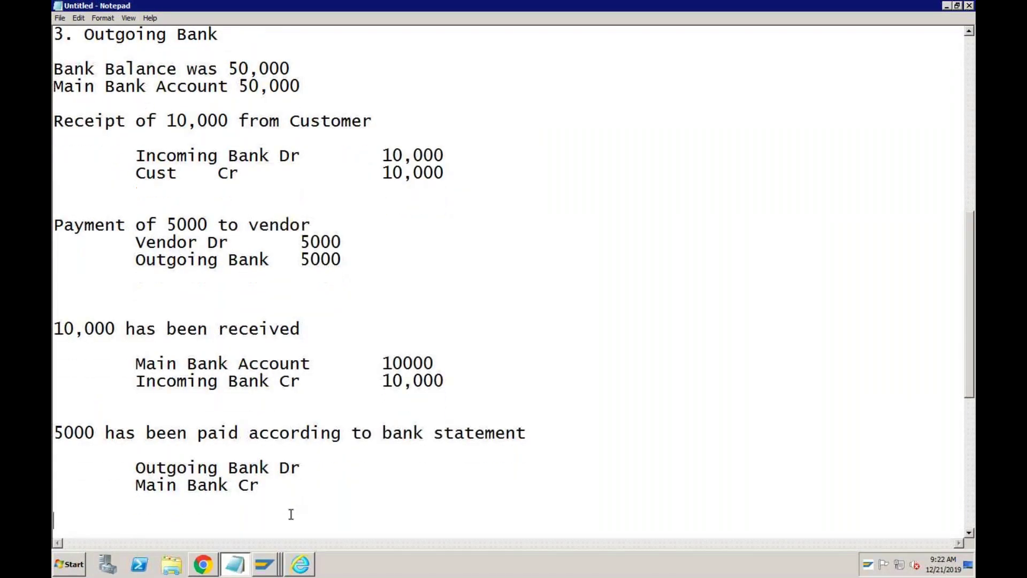
key("Return")
type("5")
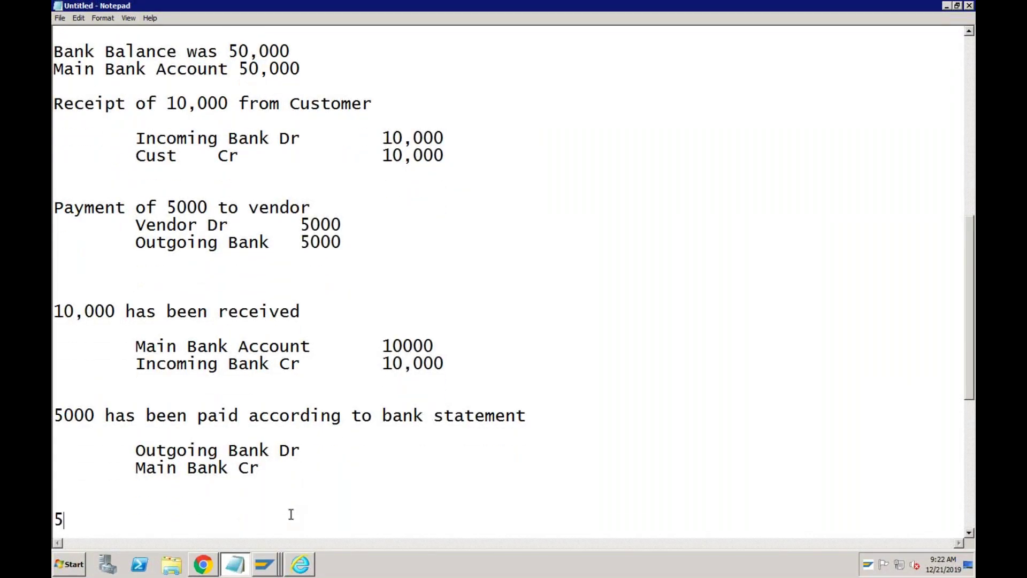
type("00 charged as Ban")
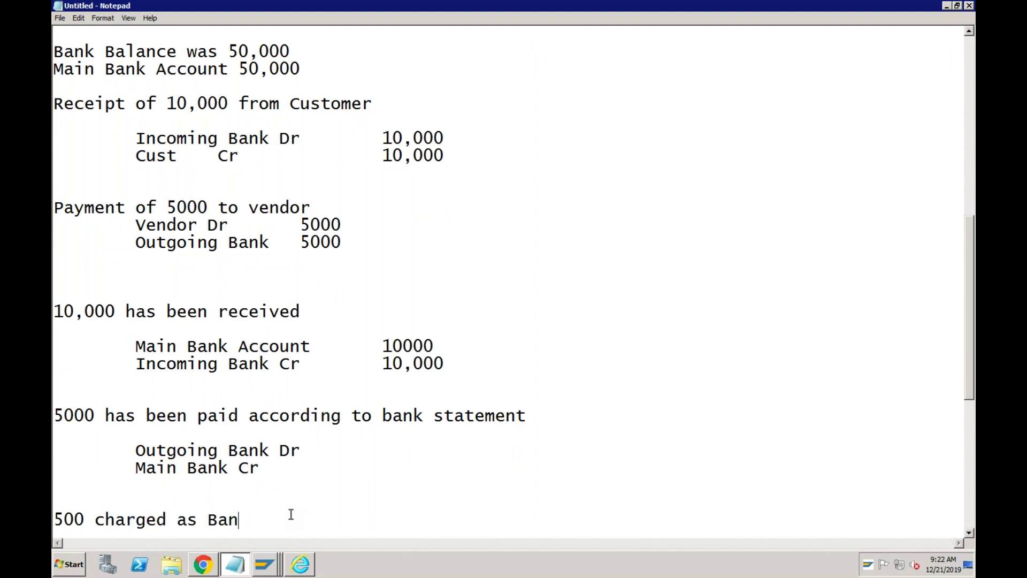
type("k Interest")
key("Return")
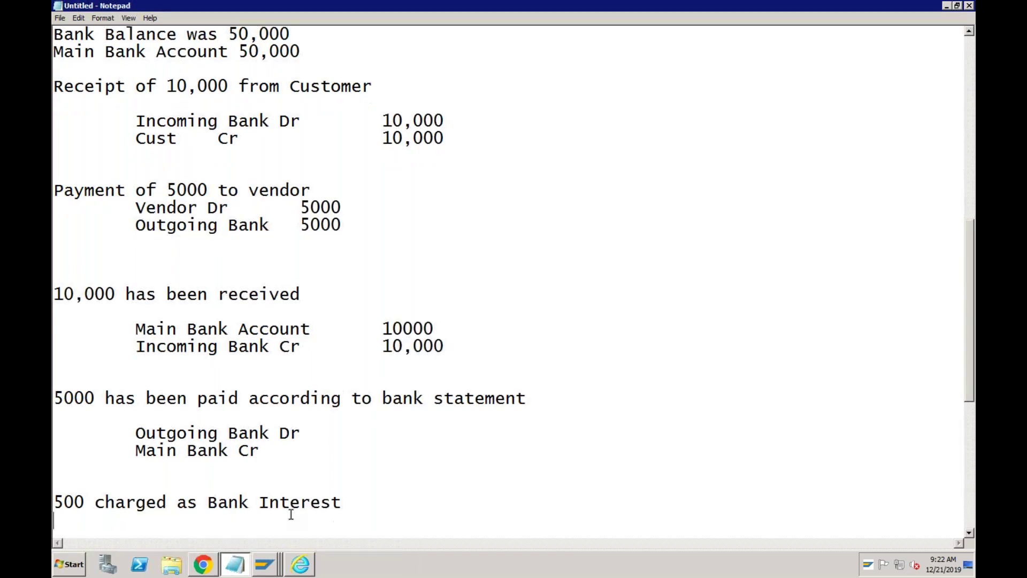
- Write the indented journal: Bank Interest Dr 500 and Main Bank Account Cr 500
key("Return")
key("Tab")
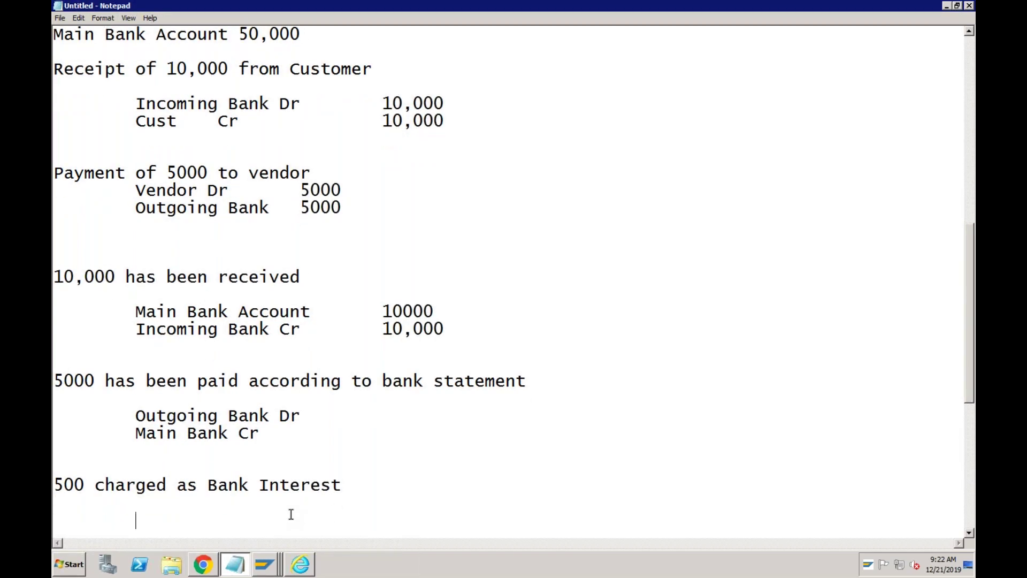
type("Bank Inter")
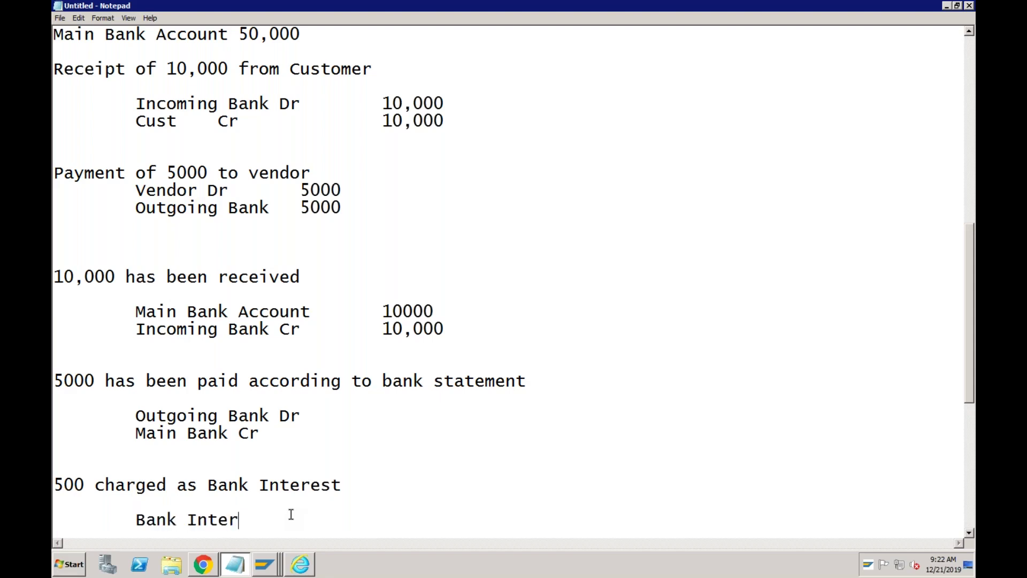
type("est Dr")
key("Tab")
type("500")
key("Return")
key("Tab")
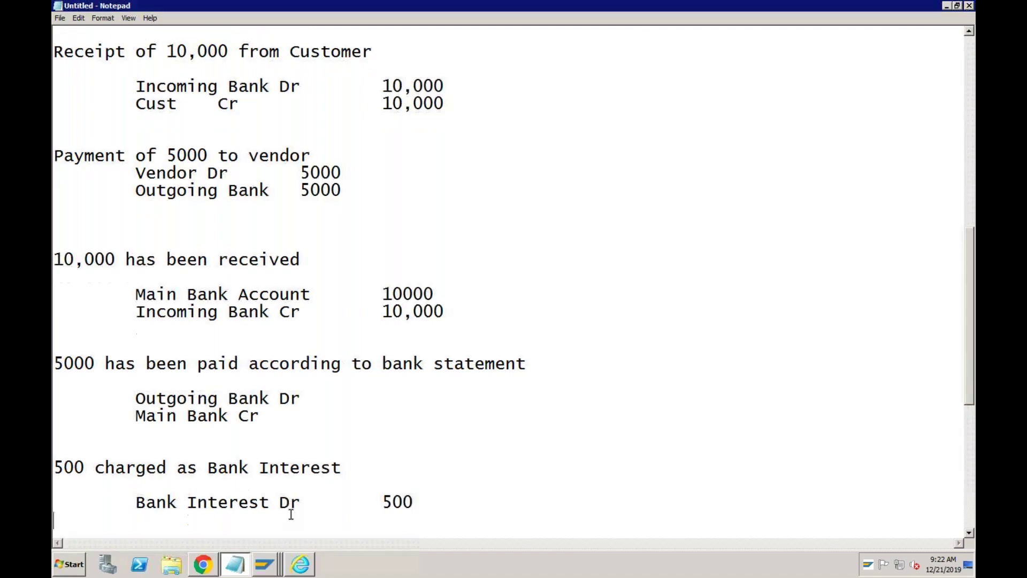
type("Main Bank Account Cr")
key("Tab")
type("500")
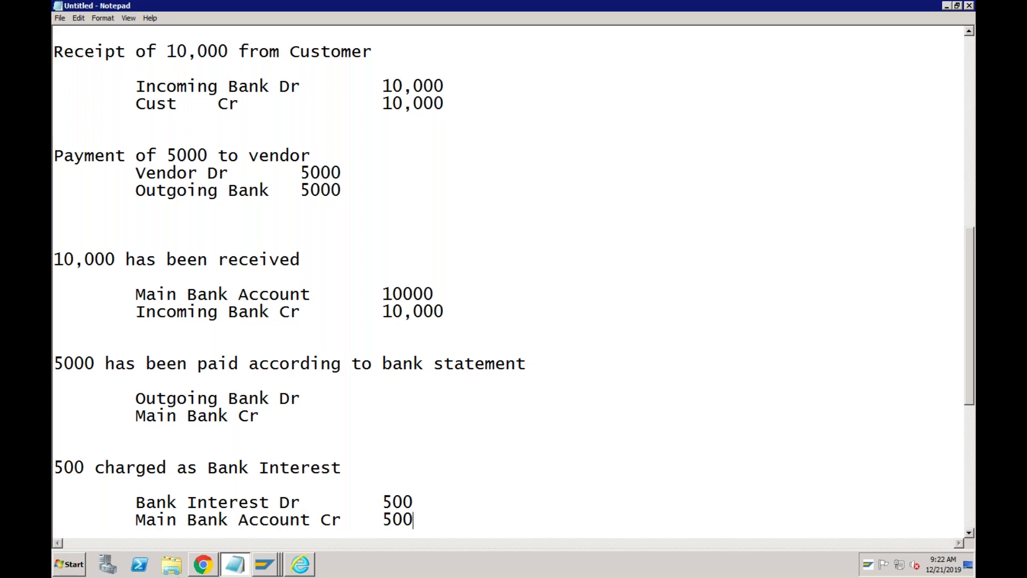
- Return to the SAP window and run transaction /nFF67 for manual bank statements
left_click(267, 565)
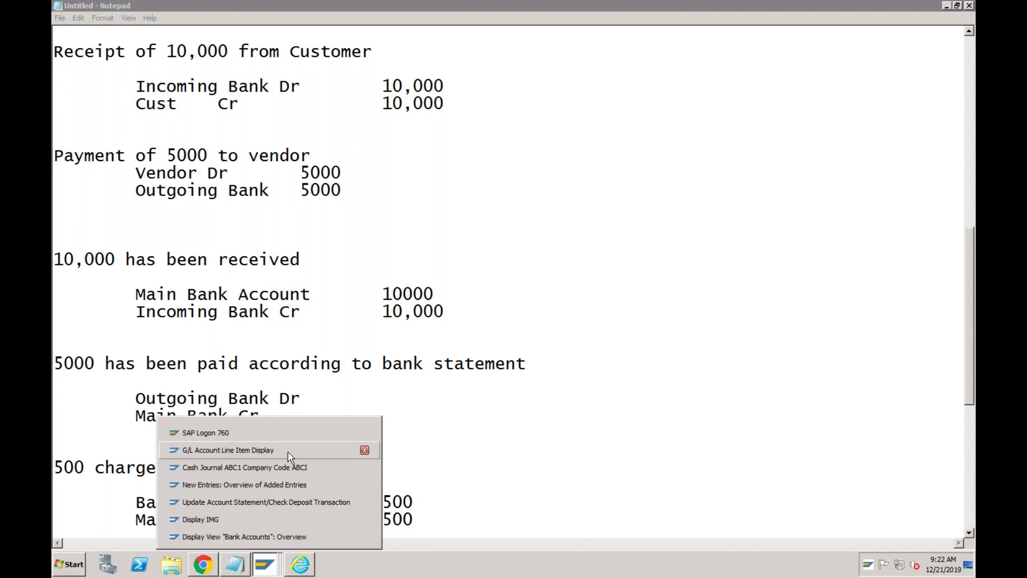
left_click(266, 536)
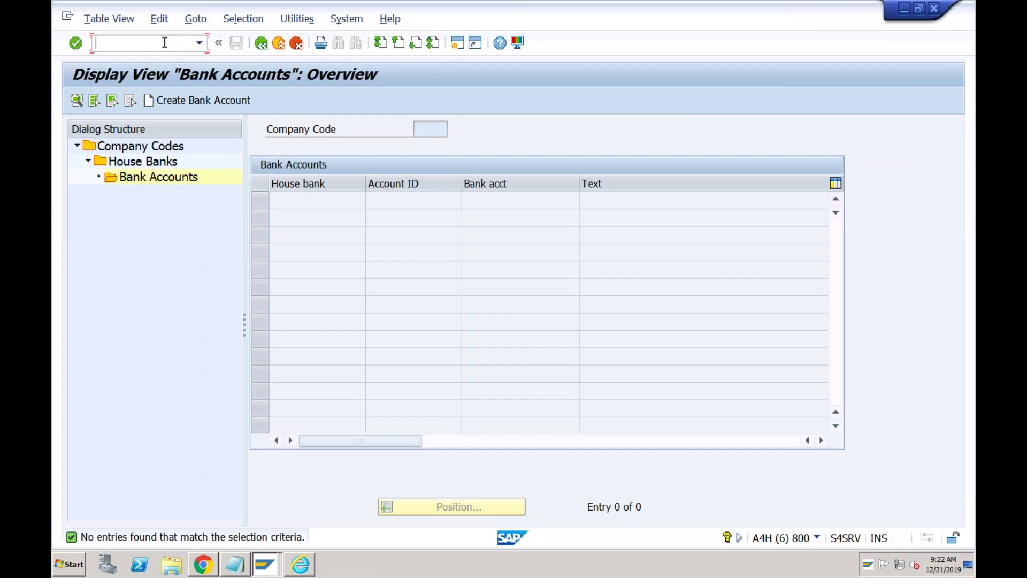
type("/nff67")
key("Return")
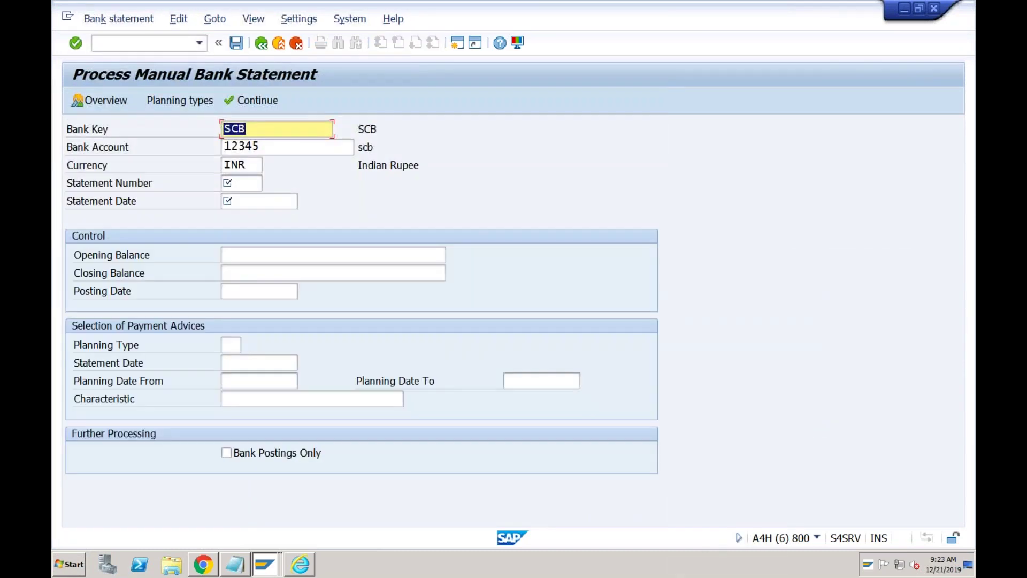
- Enter statement number 2, correcting the statement date from 21122019 to 22122019
left_click(239, 185)
type("2")
key("Tab")
key("space")
key("Down")
key("Return")
key("Left")
key("Left")
key("Left")
key("Left")
key("Left")
key("Left")
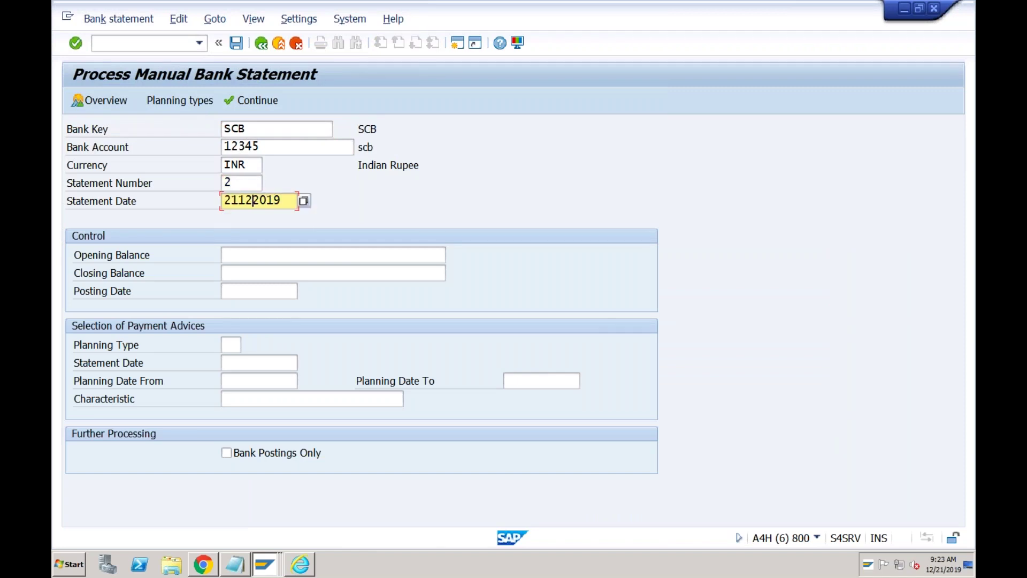
key("BackSpace")
type("2")
- Set opening balance 5000, closing balance 10000, posting date 22122019, and confirm the header
key("Tab")
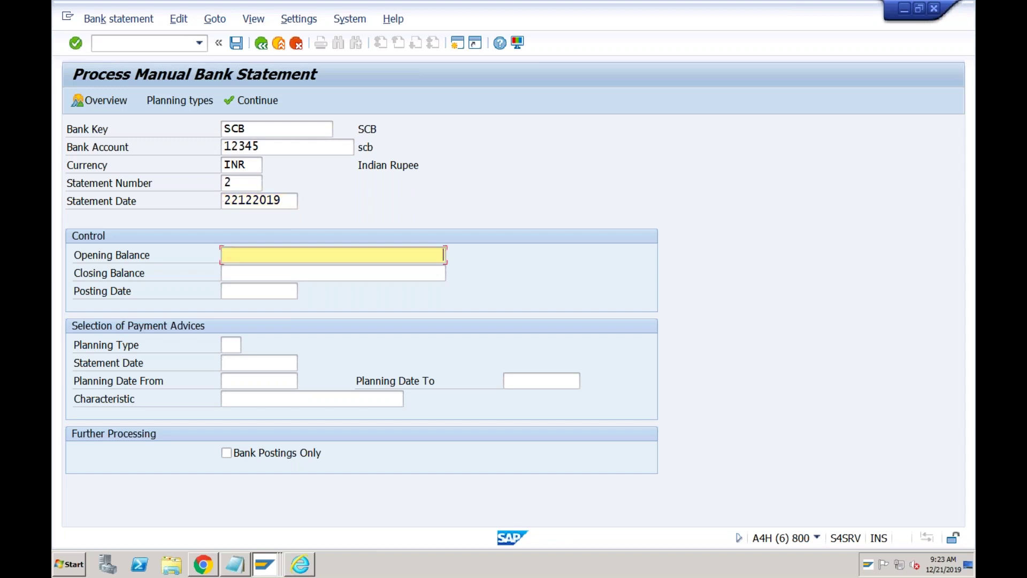
type("5000")
key("Tab")
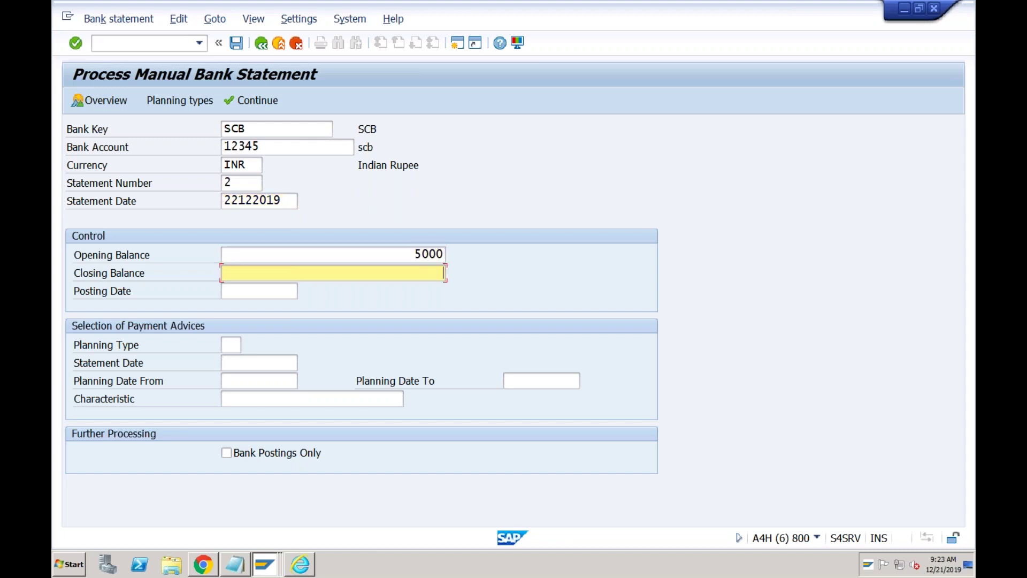
type("10000")
key("Tab")
type("22")
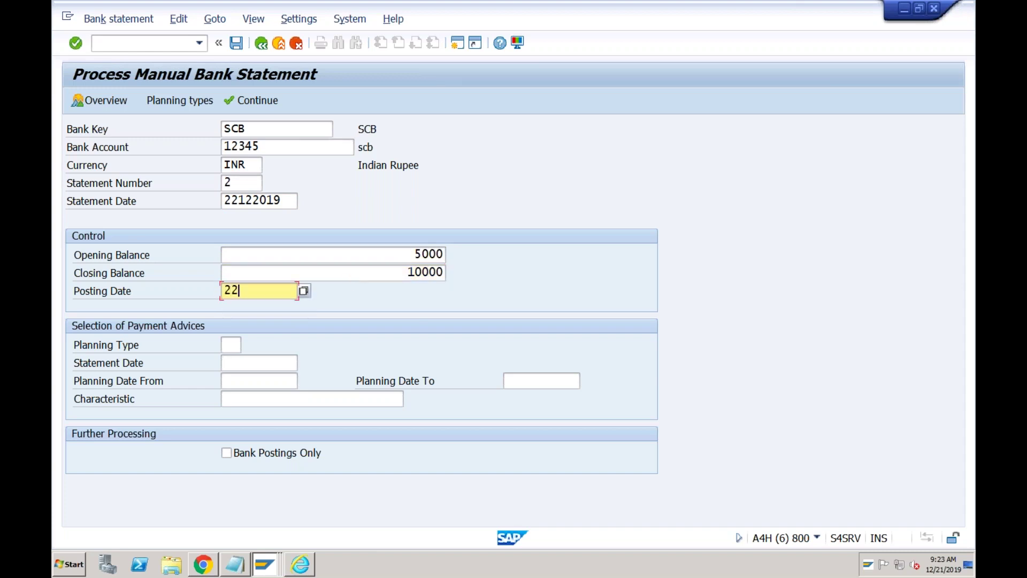
type("122019")
key("Return")
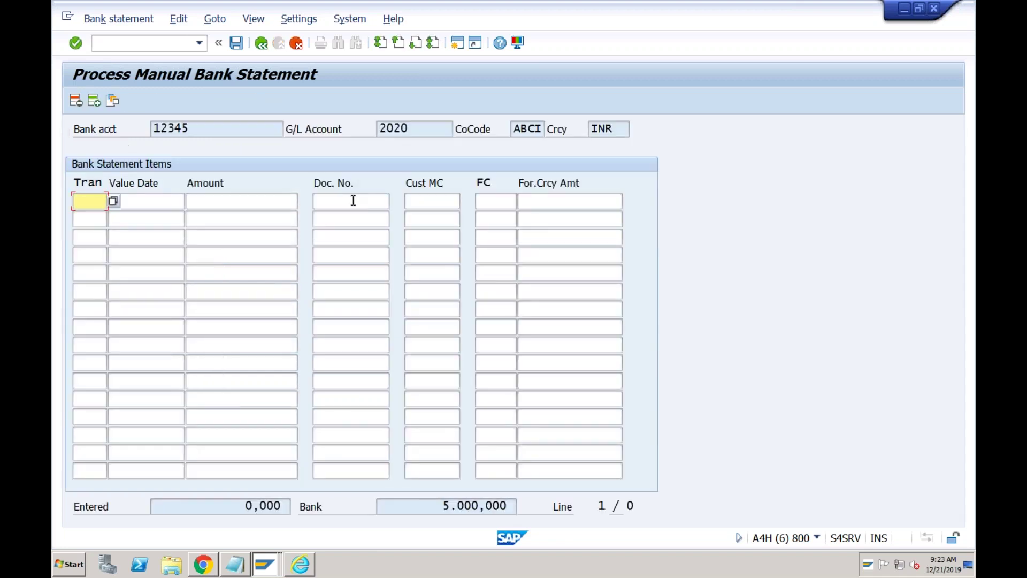
- Place the cursor in the first item's document number on the Bank Statement Items screen
left_click(351, 200)
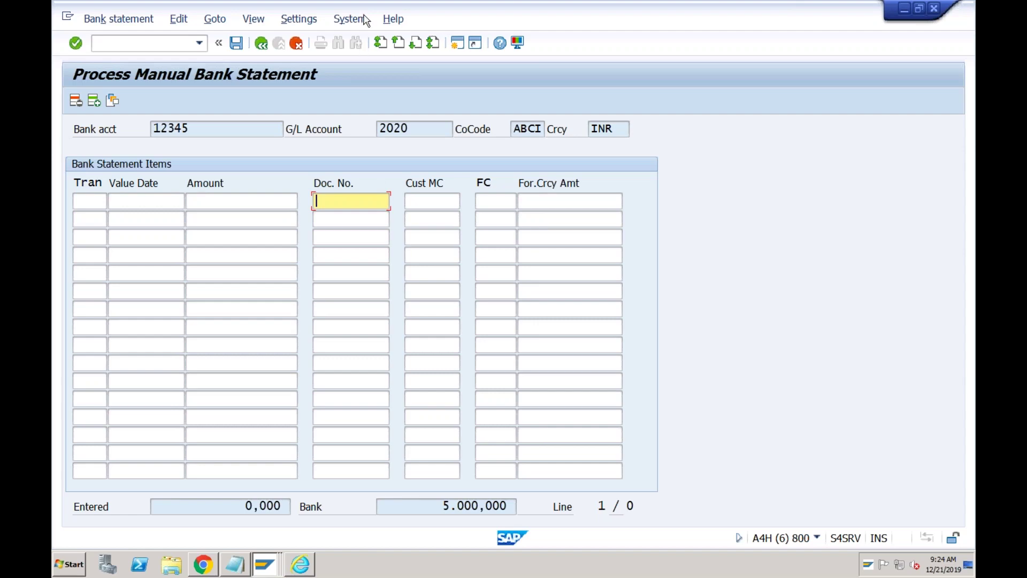
mouse_move(712, 5)
- Close the full-screen SAP remote session and select a saved desktop in the list
mouse_move(59, 23)
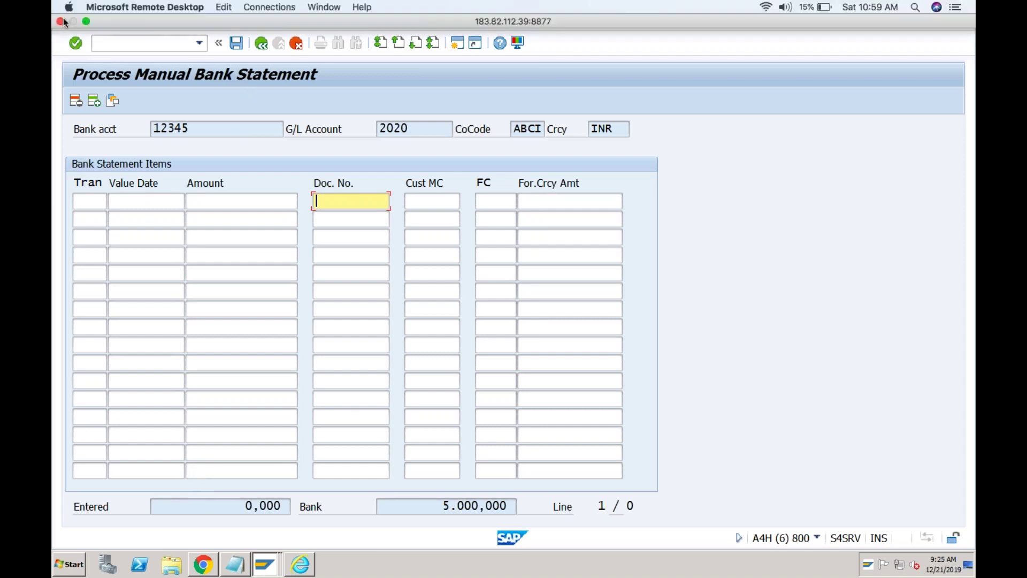
left_click(60, 24)
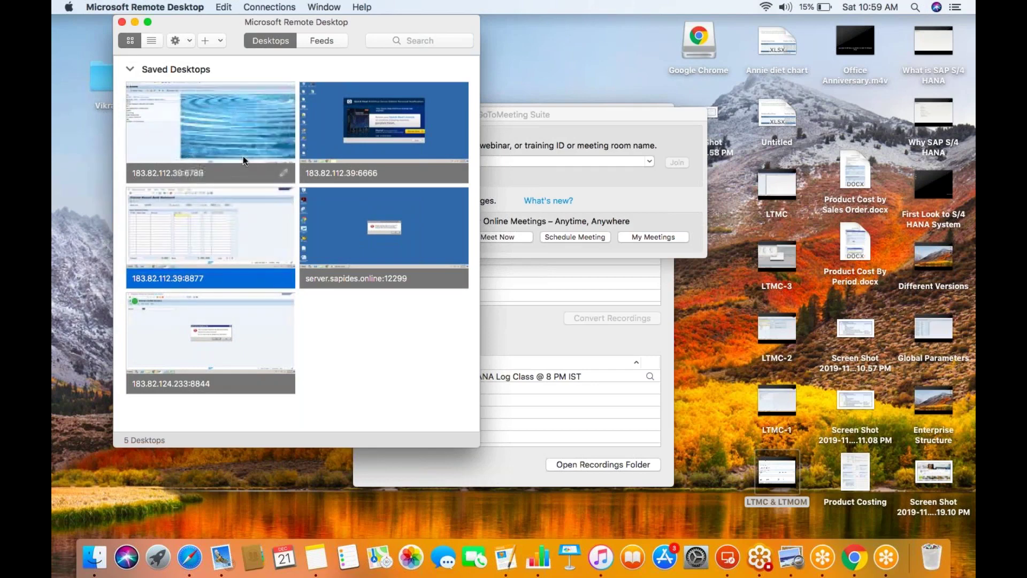
left_click(246, 161)
left_click(228, 239)
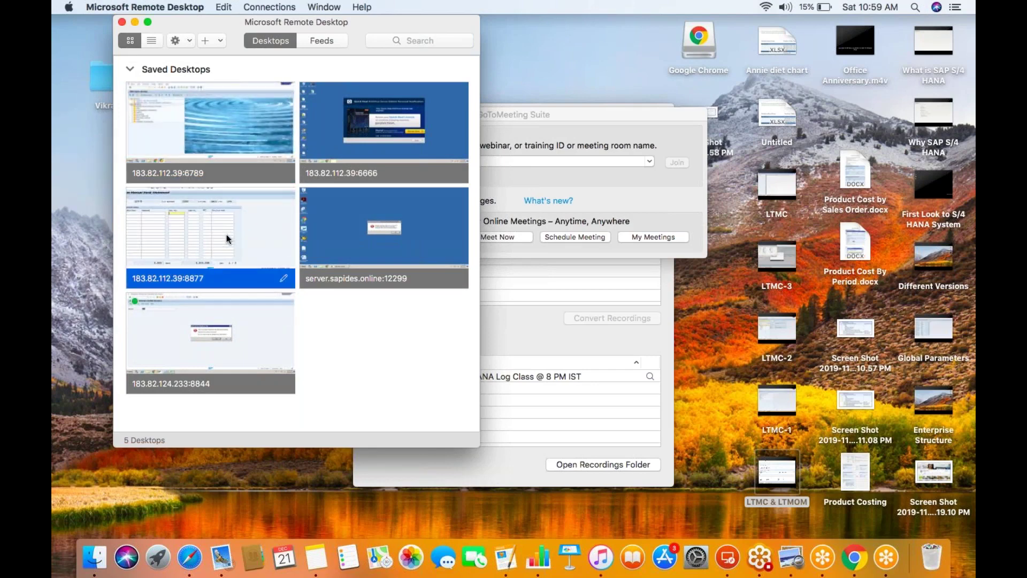
- Try logging into the 8877 desktop with the user name and password, then abandon it
double_click(216, 239)
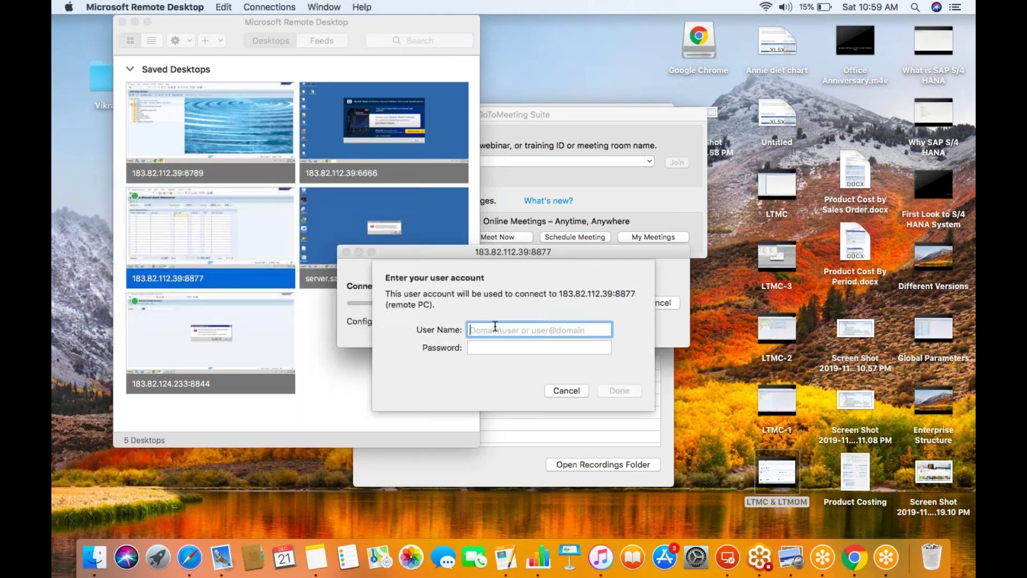
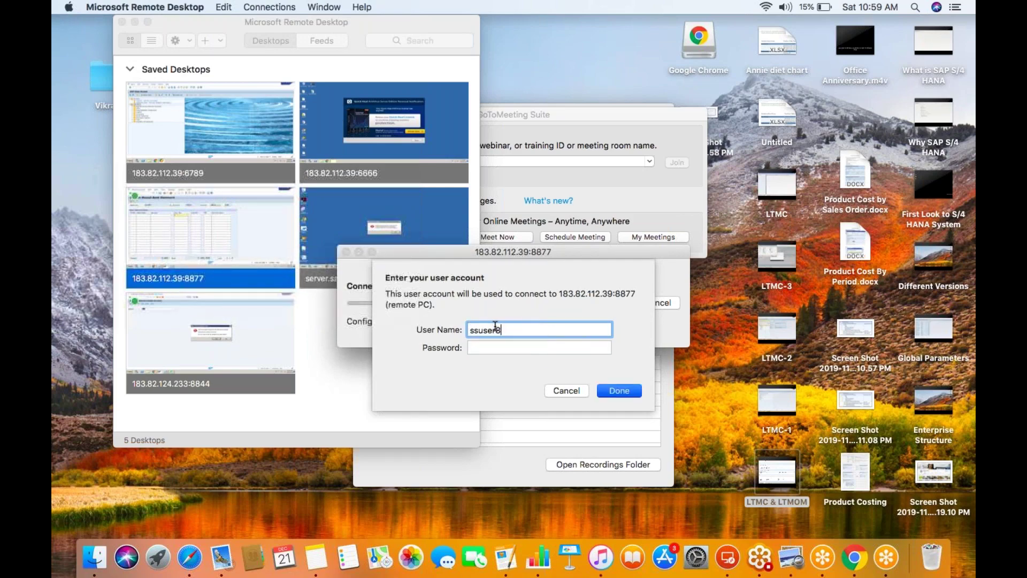
key("Tab")
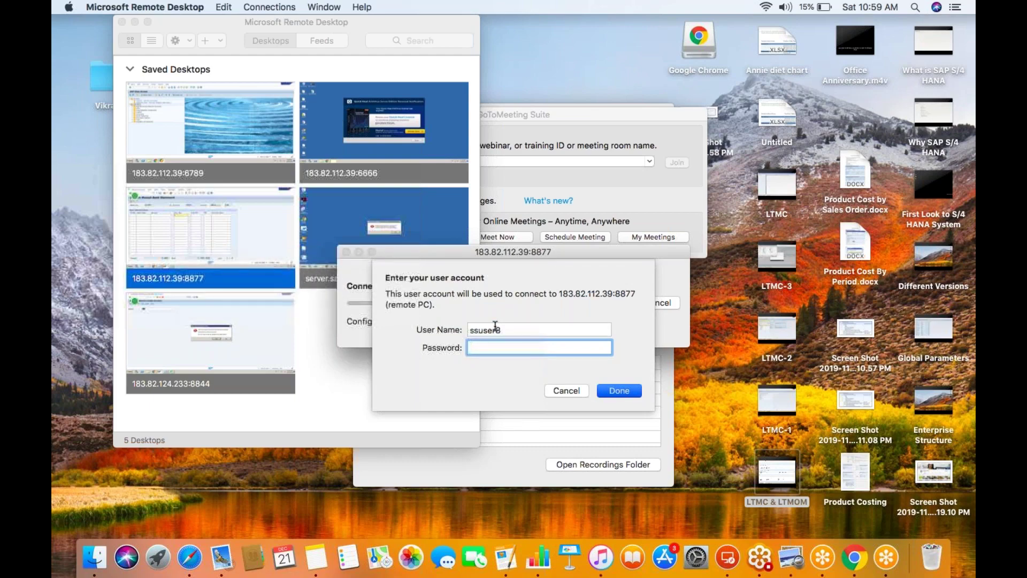
key("Return")
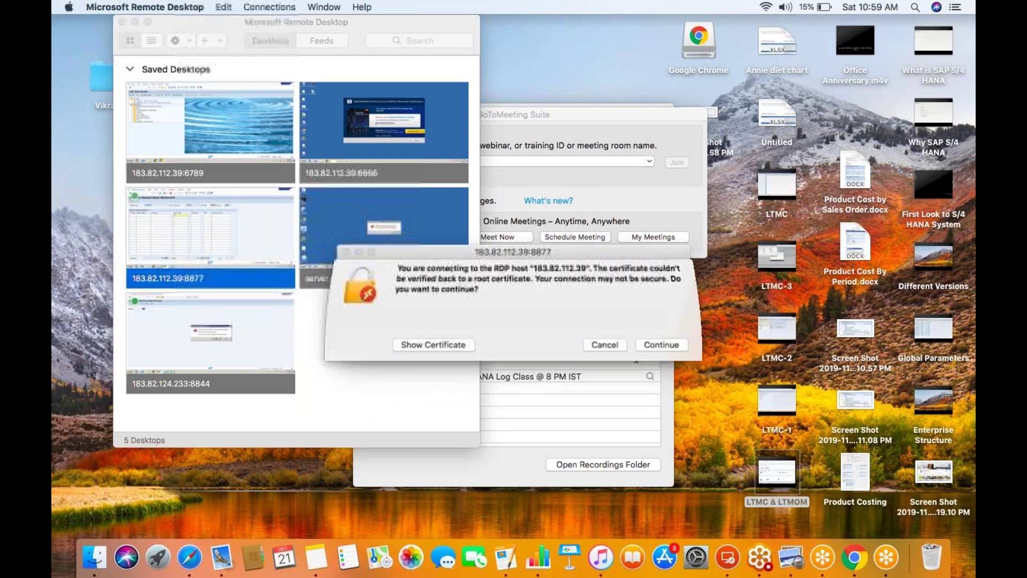
left_click_drag(505, 254, 325, 258)
left_click(479, 354)
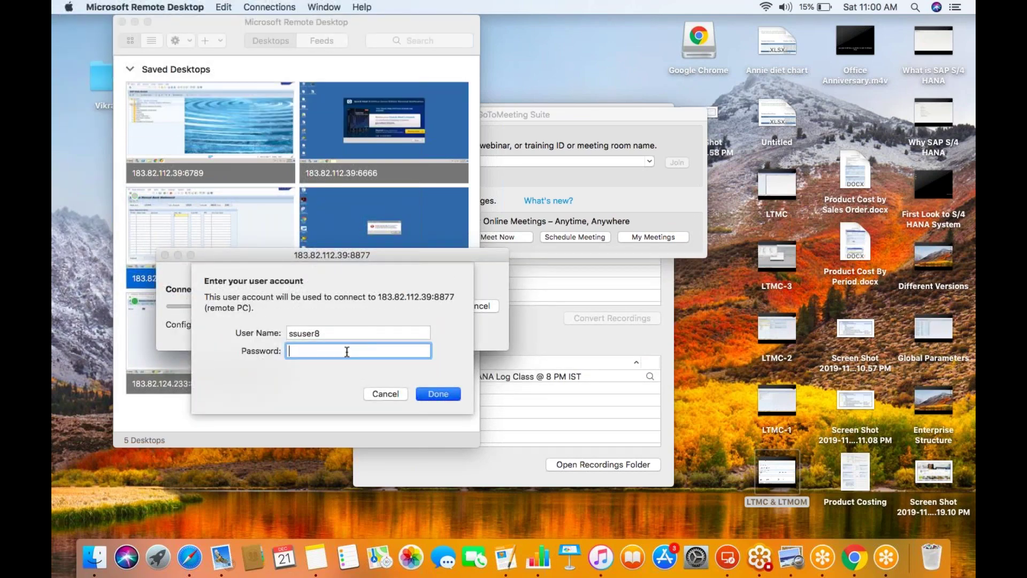
left_click(319, 334)
left_click(313, 351)
left_click(385, 394)
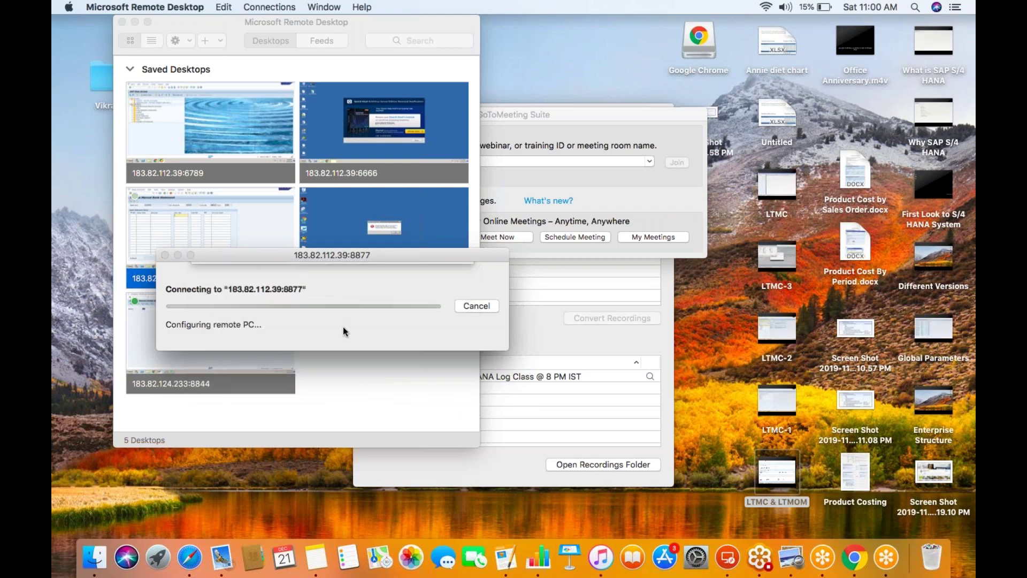
- Start connecting to the 6789 desktop, enter a user name, then cancel the attempt
double_click(224, 128)
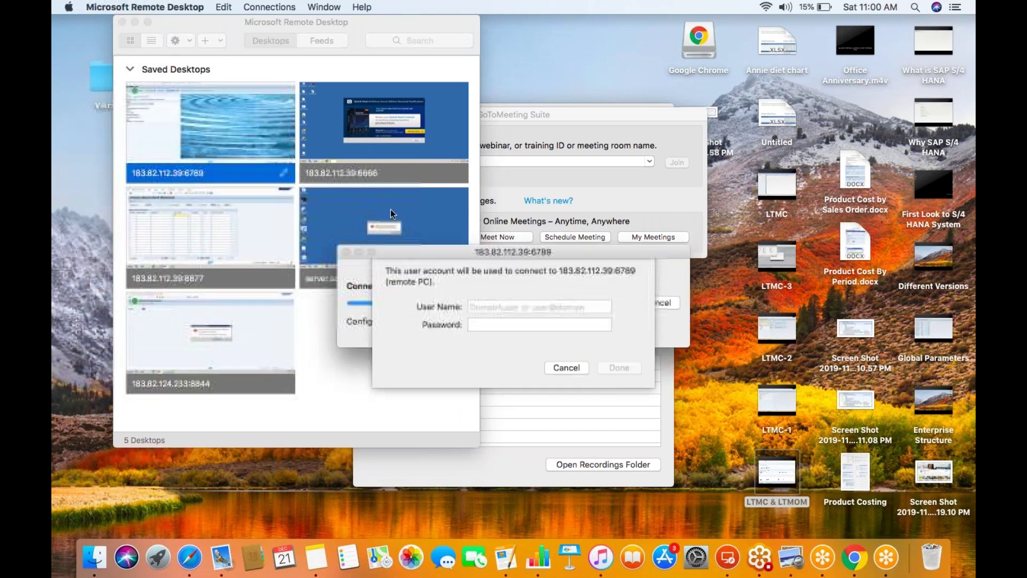
type("ssuser")
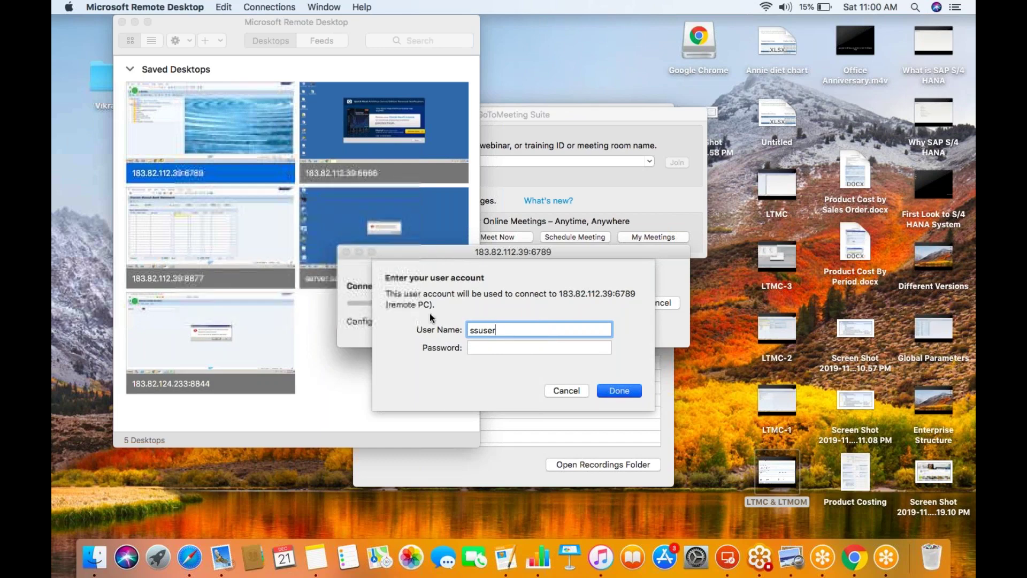
left_click(567, 390)
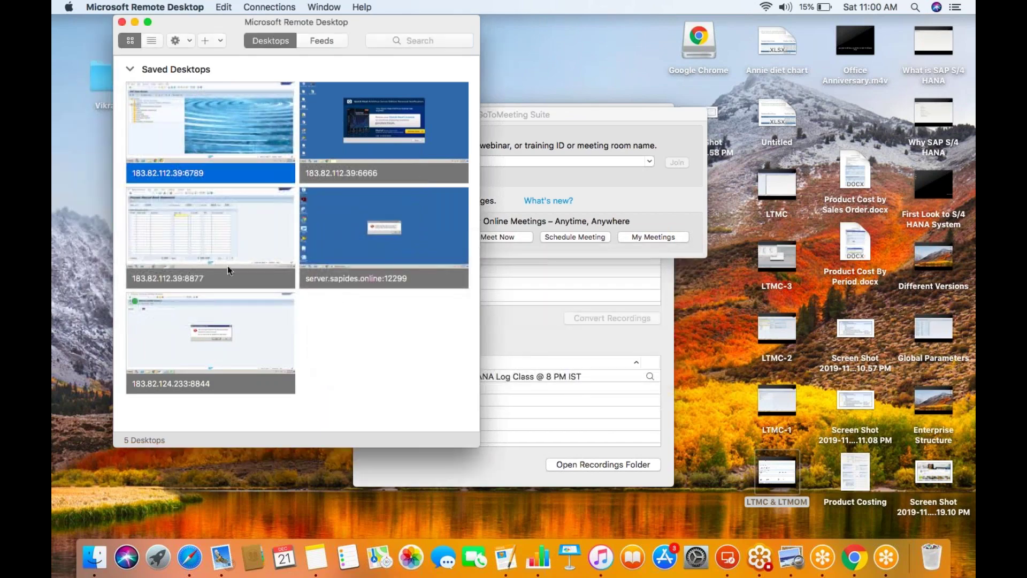
- Connect to the 183.82.112.39:8877 desktop, entering the user name and account password
double_click(206, 252)
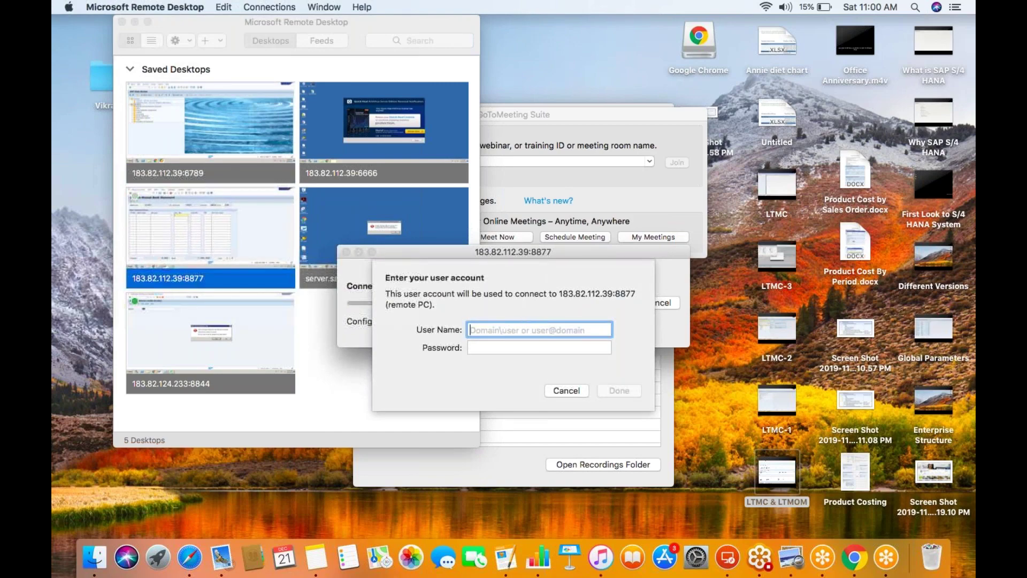
left_click(516, 346)
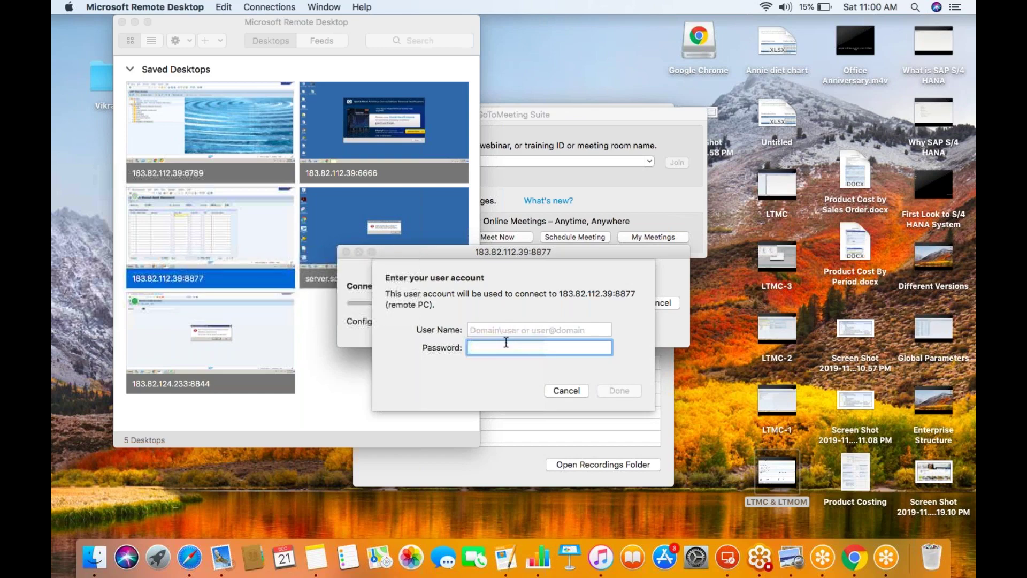
left_click(507, 330)
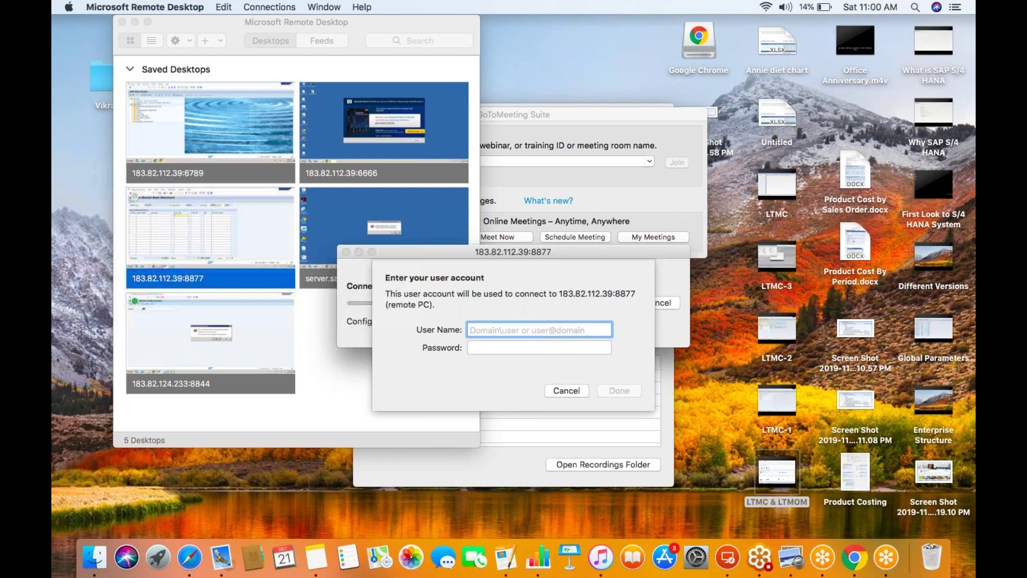
type("ssuser8")
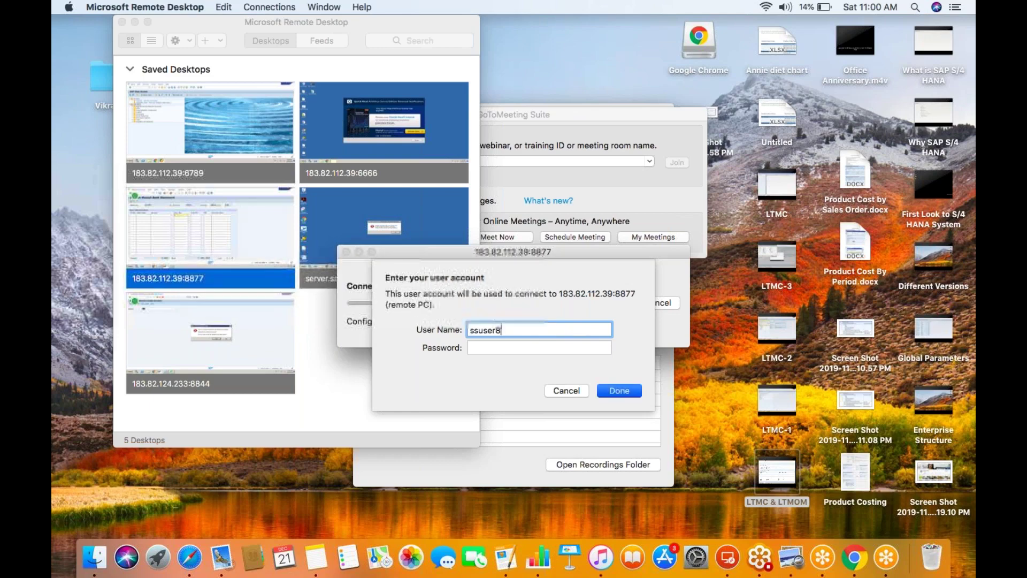
key("Tab")
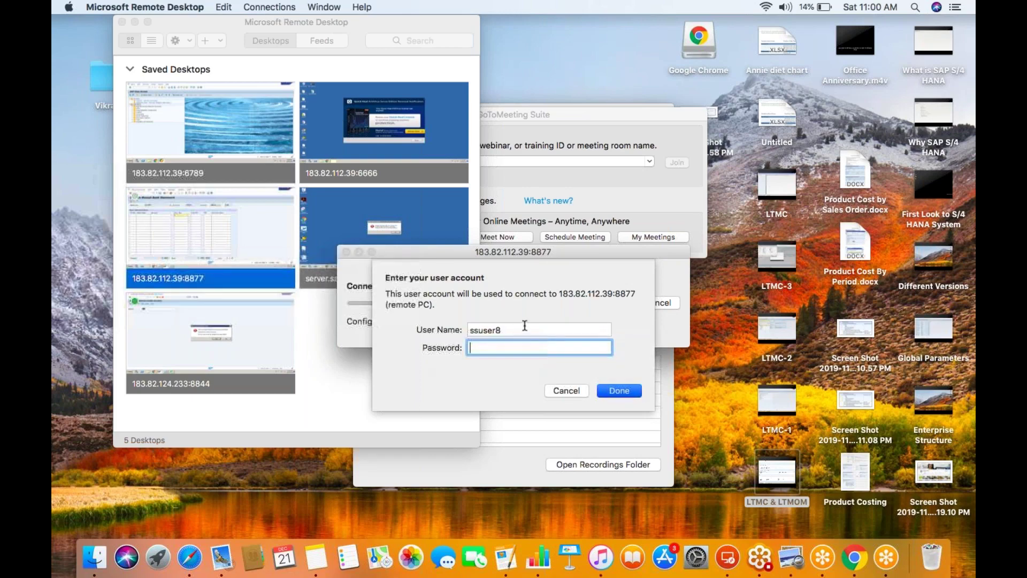
left_click(480, 330)
left_click(486, 348)
type("****")
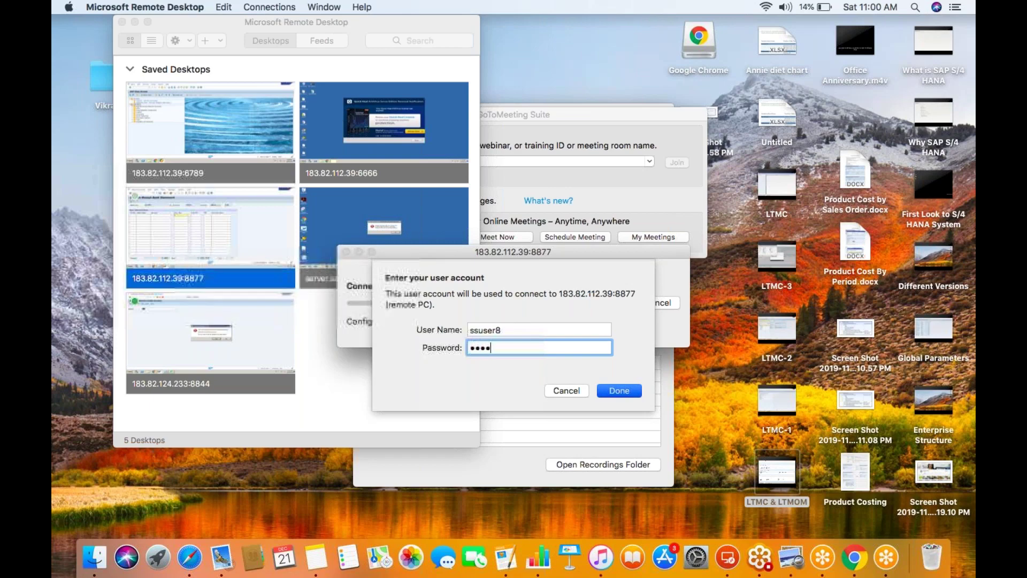
type("*****")
left_click(610, 390)
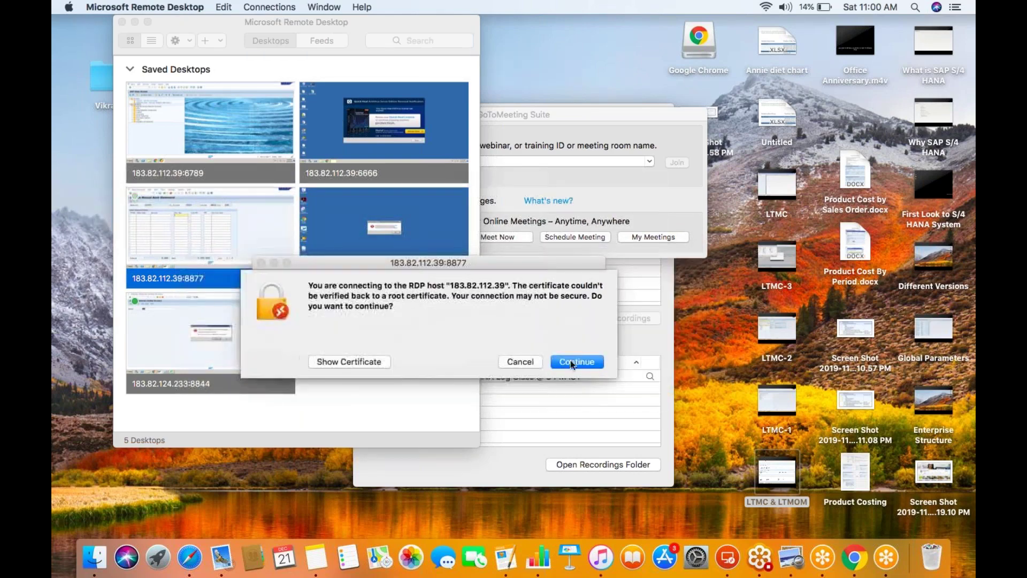
- Accept the certificate warnings, re-enter the password, and dismiss the account-disabled error
left_click(661, 351)
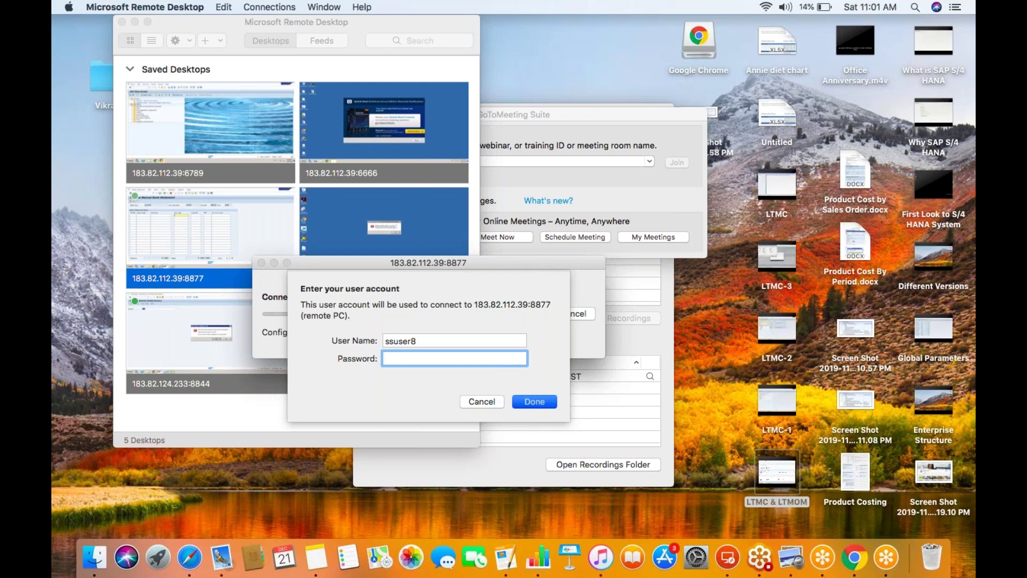
type("••••••••")
key("Return")
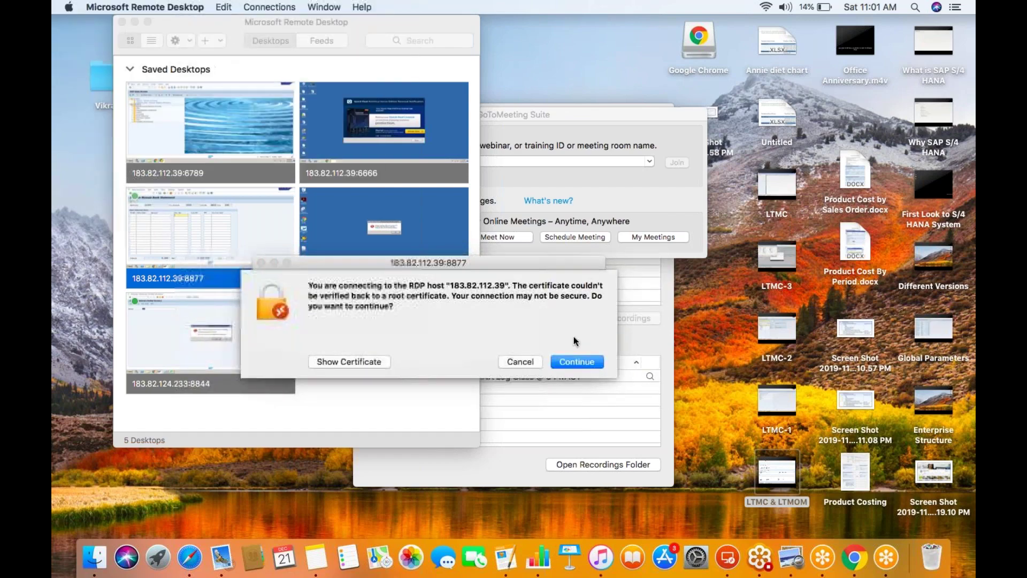
left_click(578, 361)
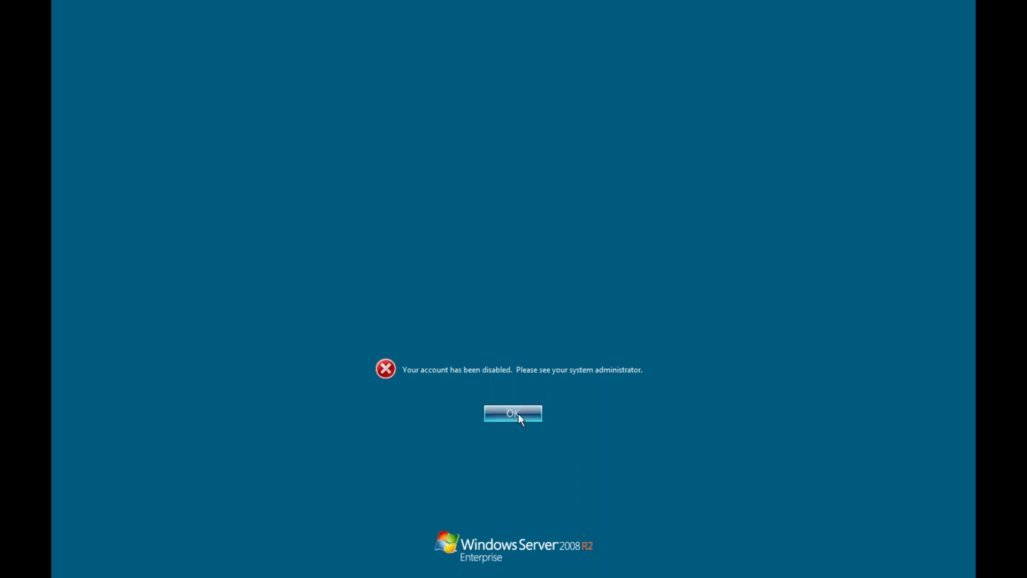
left_click(519, 414)
left_click(535, 349)
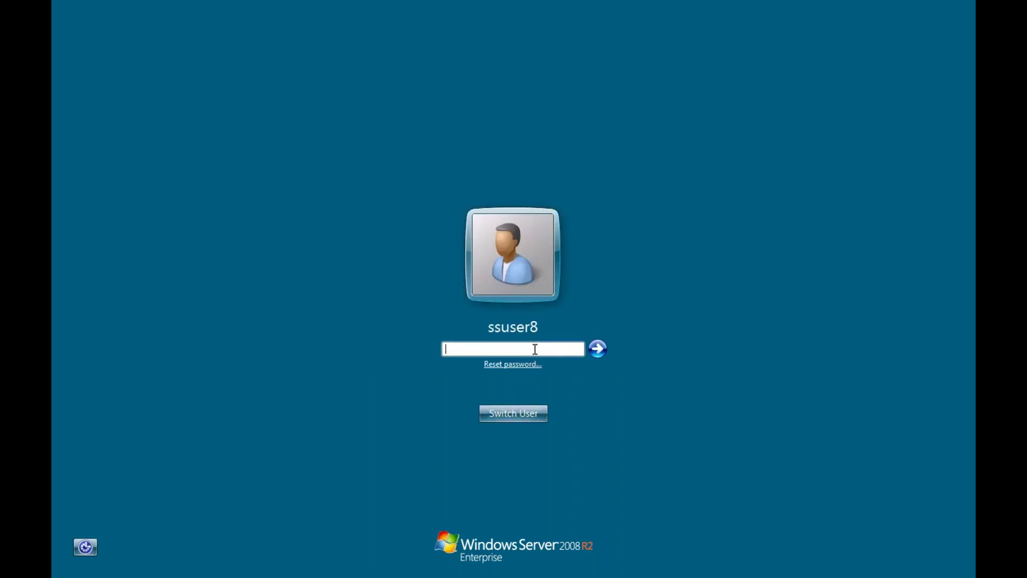